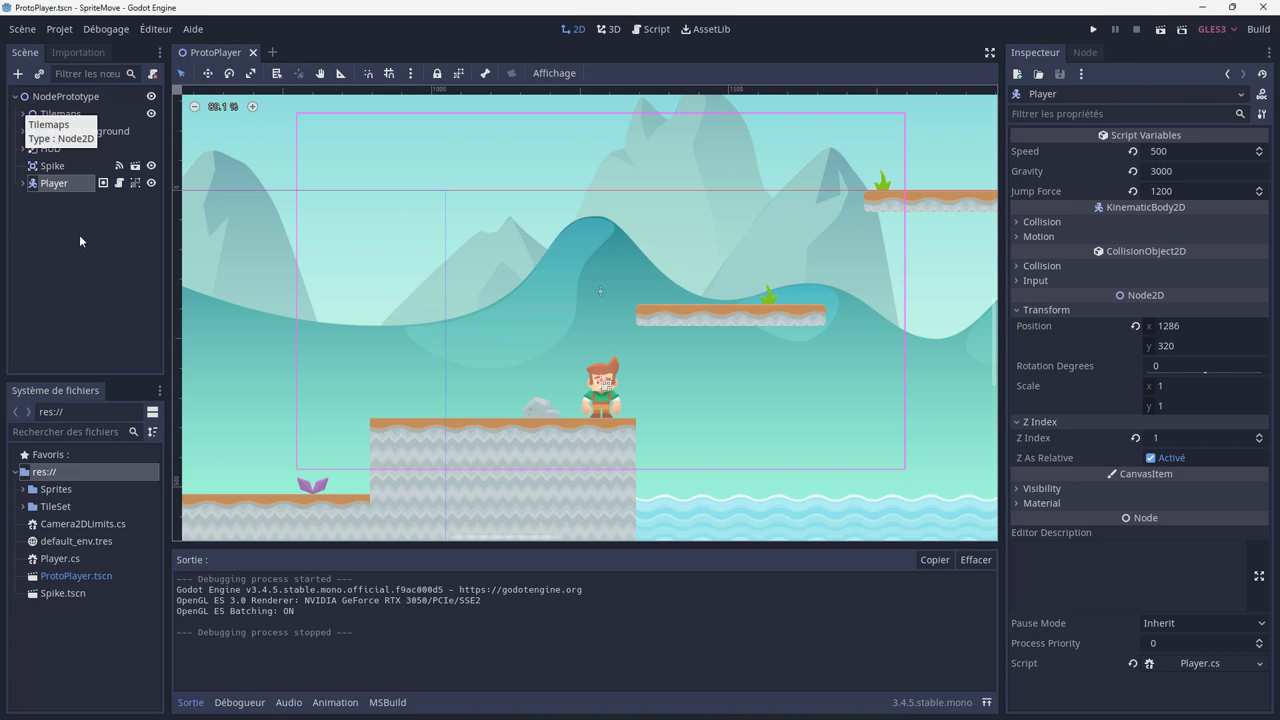
Add a KinematicBody2D as a child of the NodePrototype root.
click(81, 240)
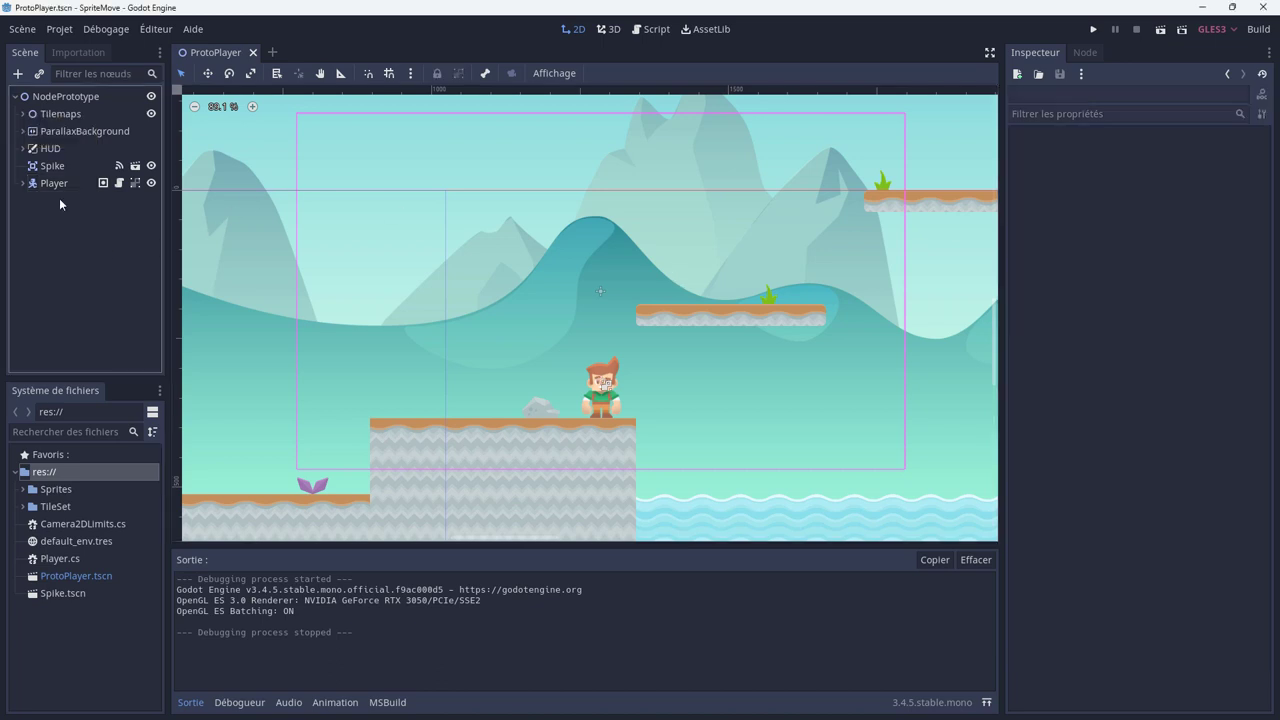
click(53, 96)
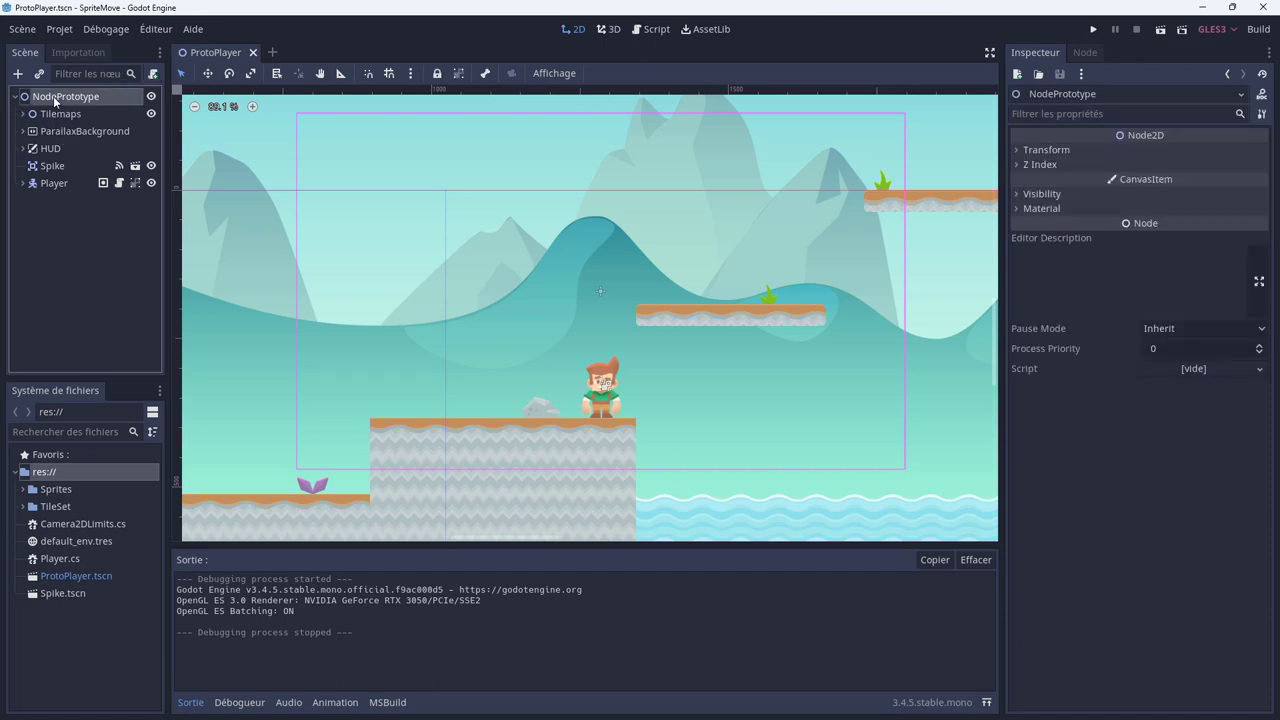
right_click(53, 96)
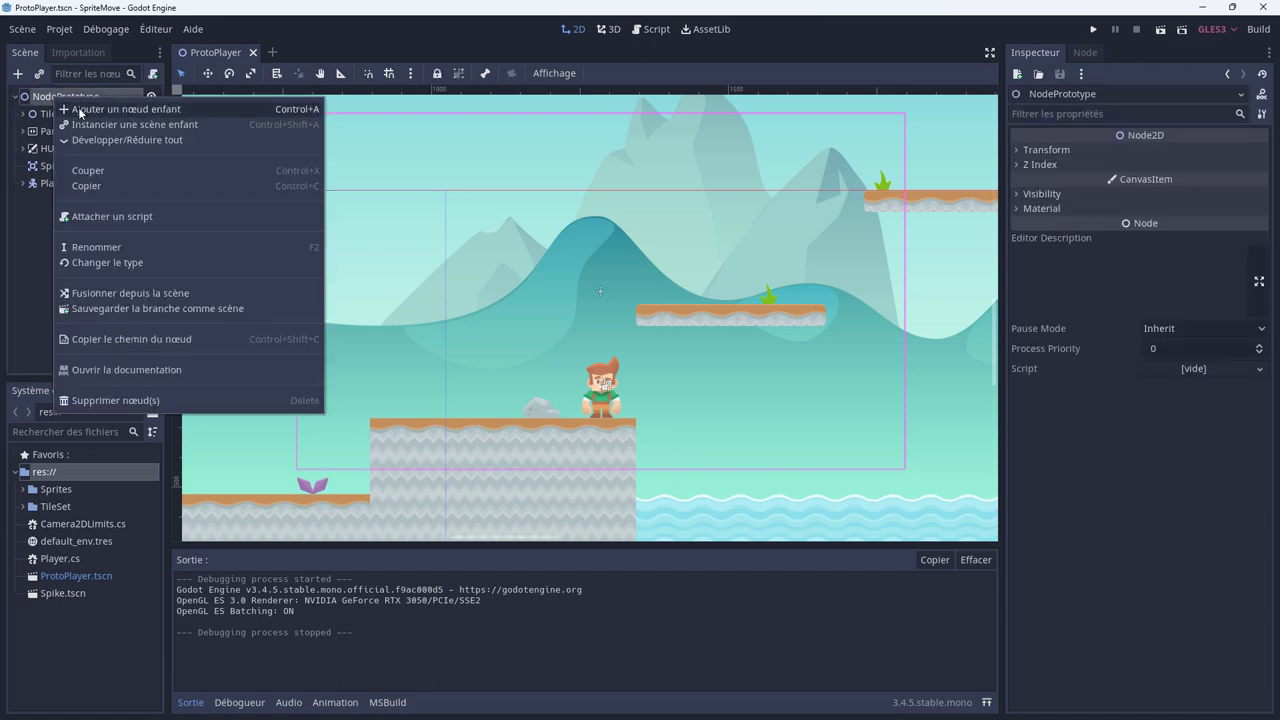
click(78, 108)
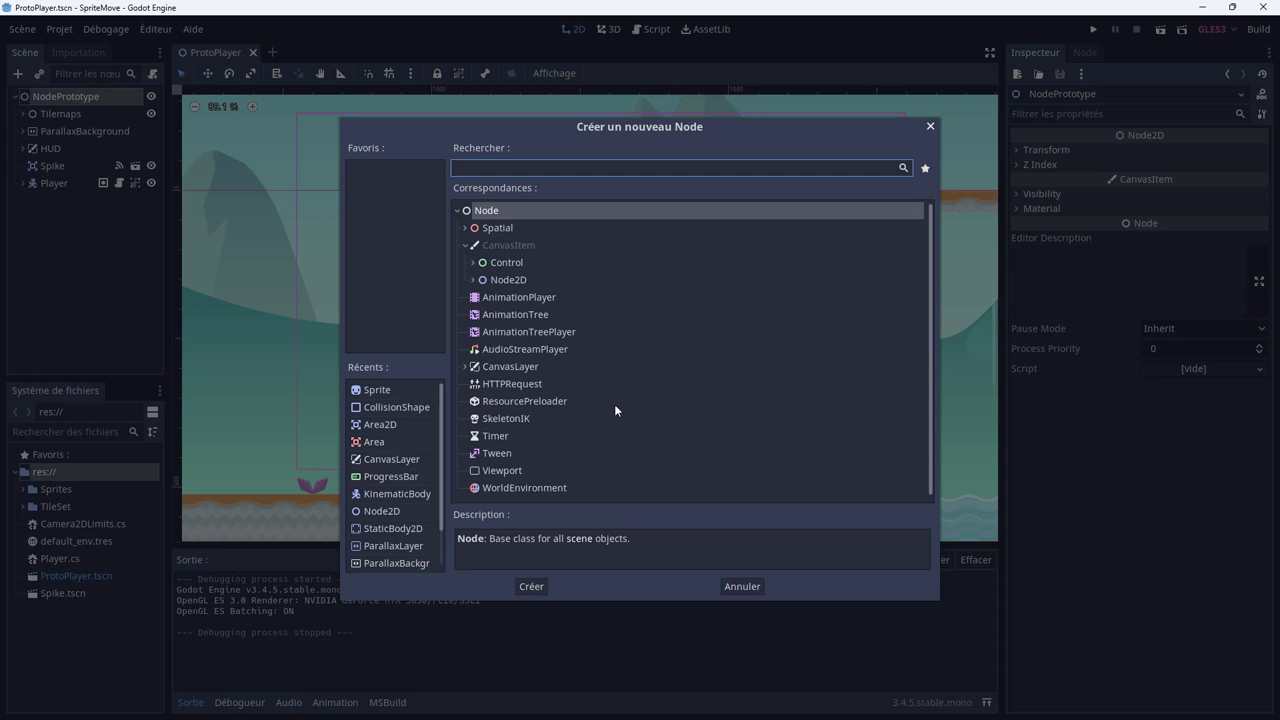
text(Kine)
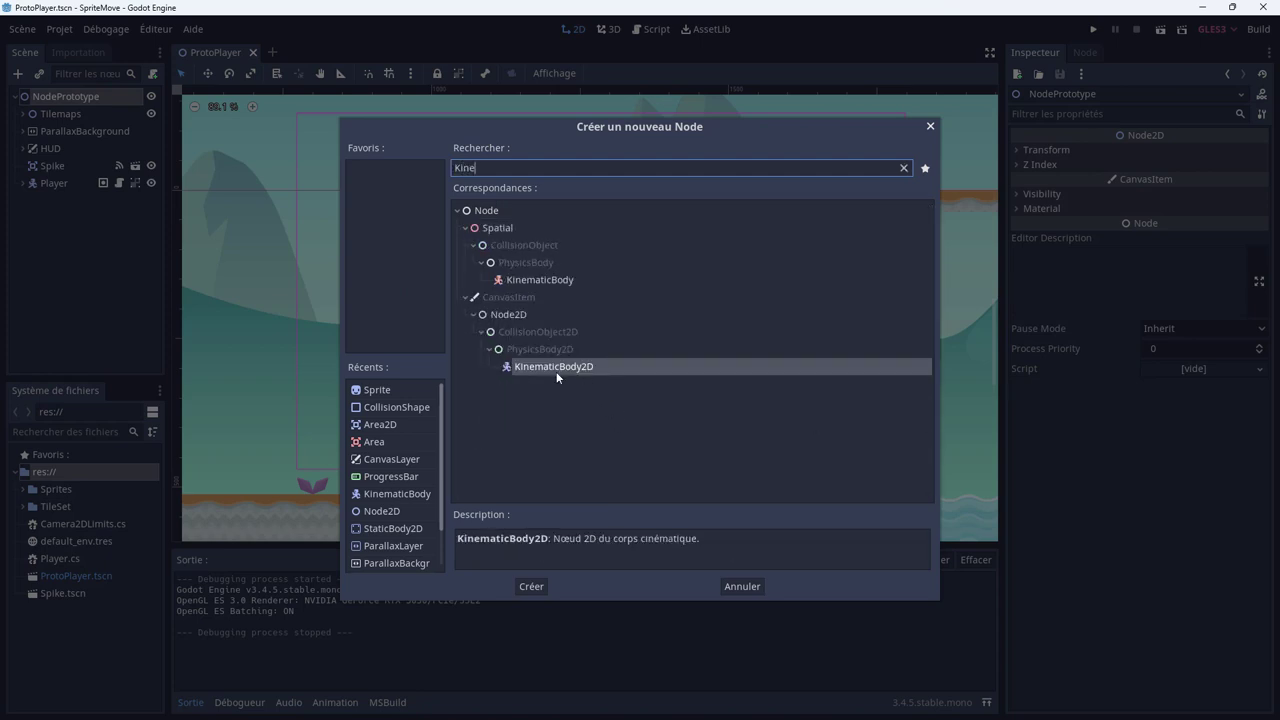
double_click(559, 368)
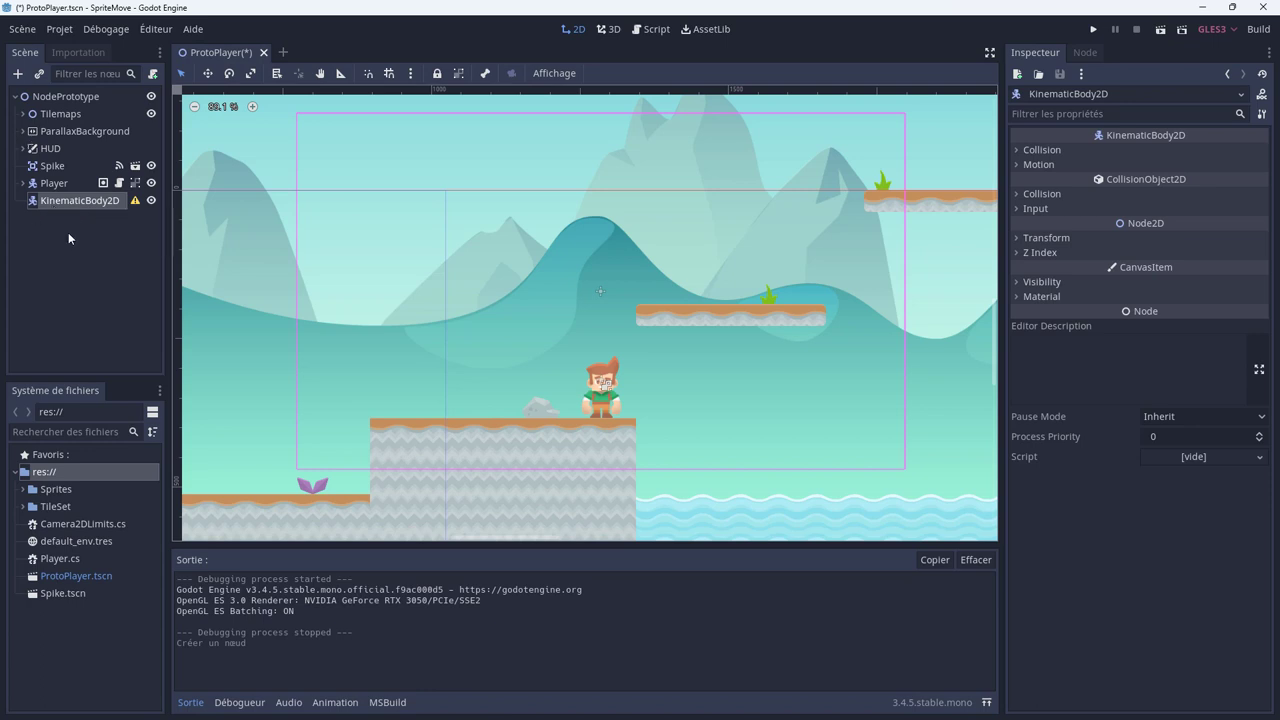
Give KinematicBody2D a CollisionShape2D child and begin adding a second child node.
right_click(78, 200)
click(113, 210)
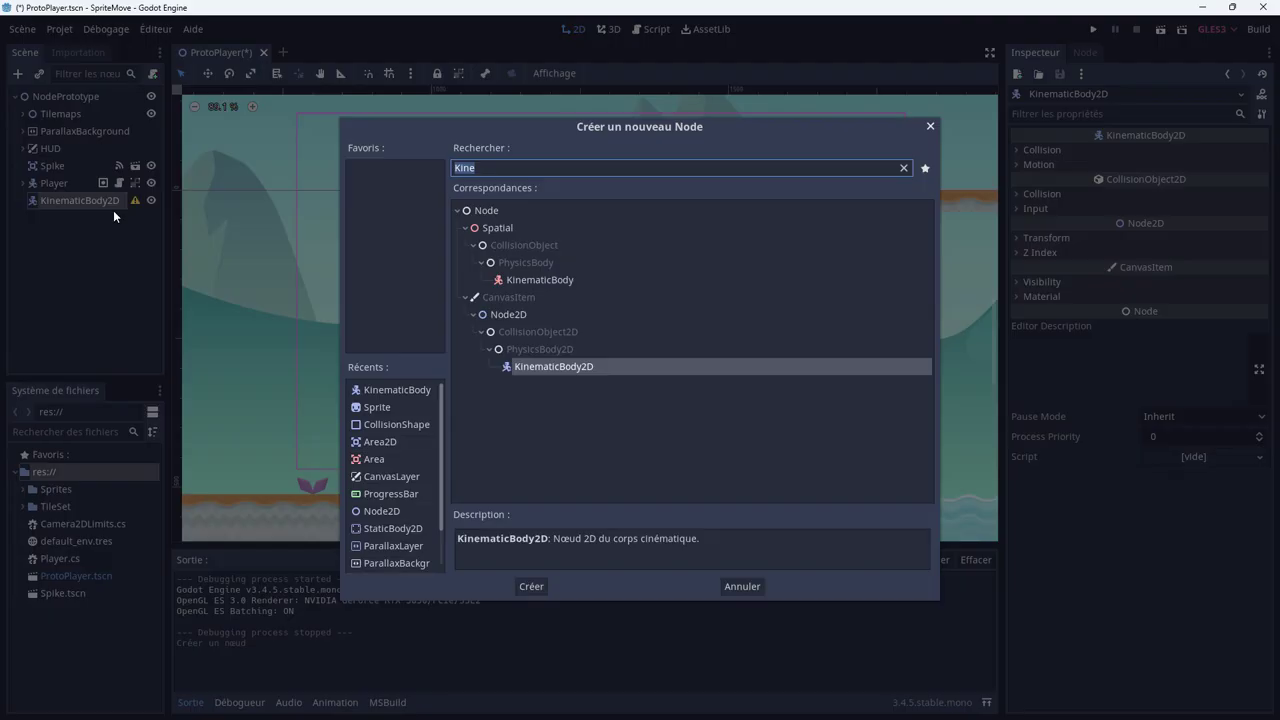
double_click(409, 422)
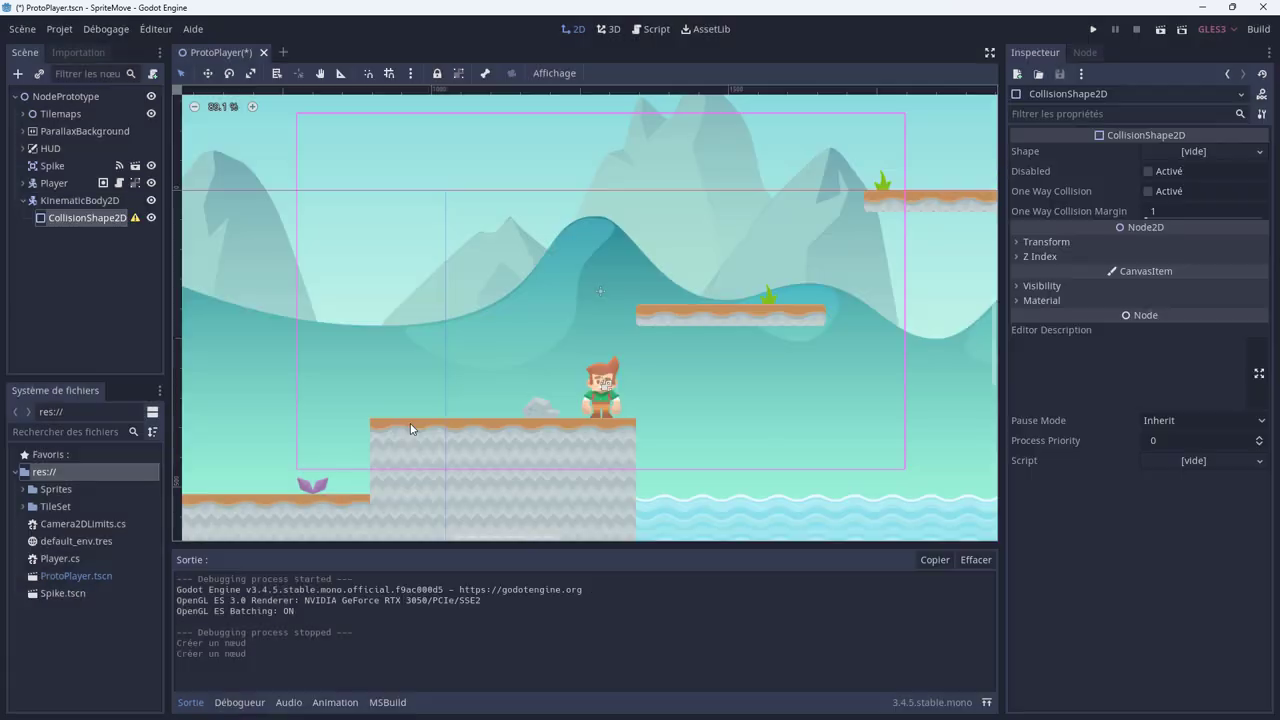
right_click(94, 204)
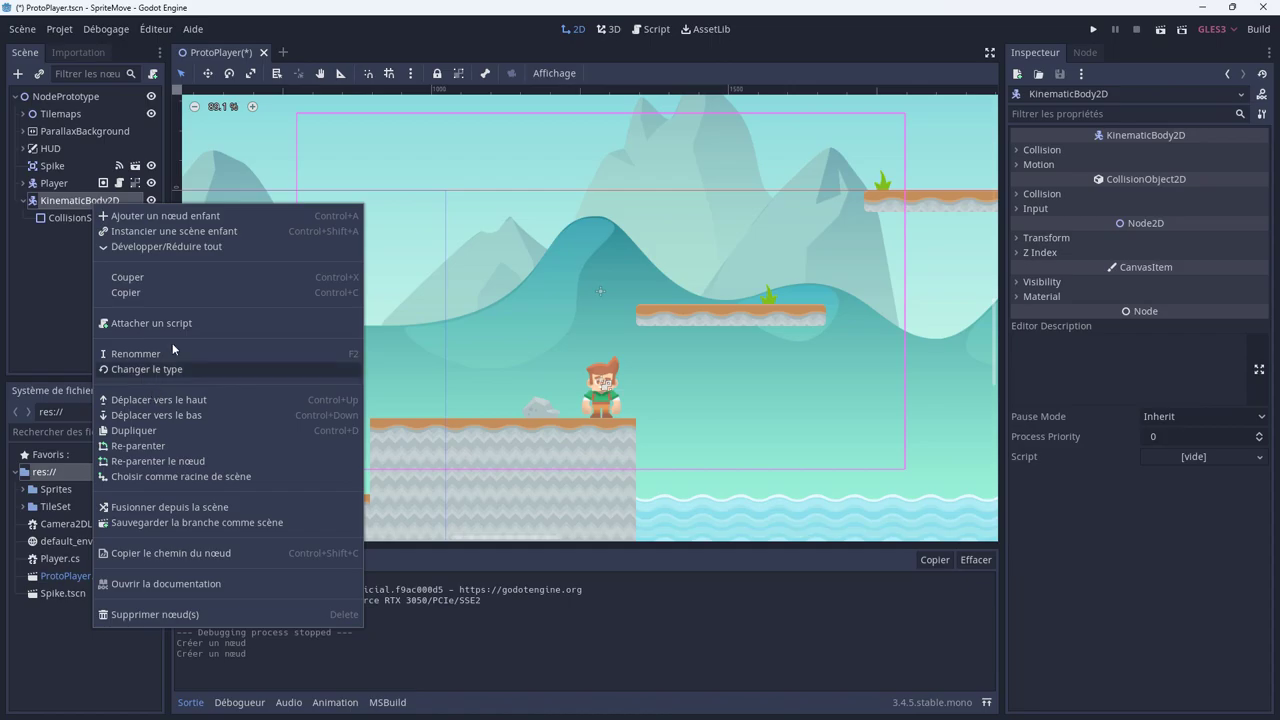
click(181, 220)
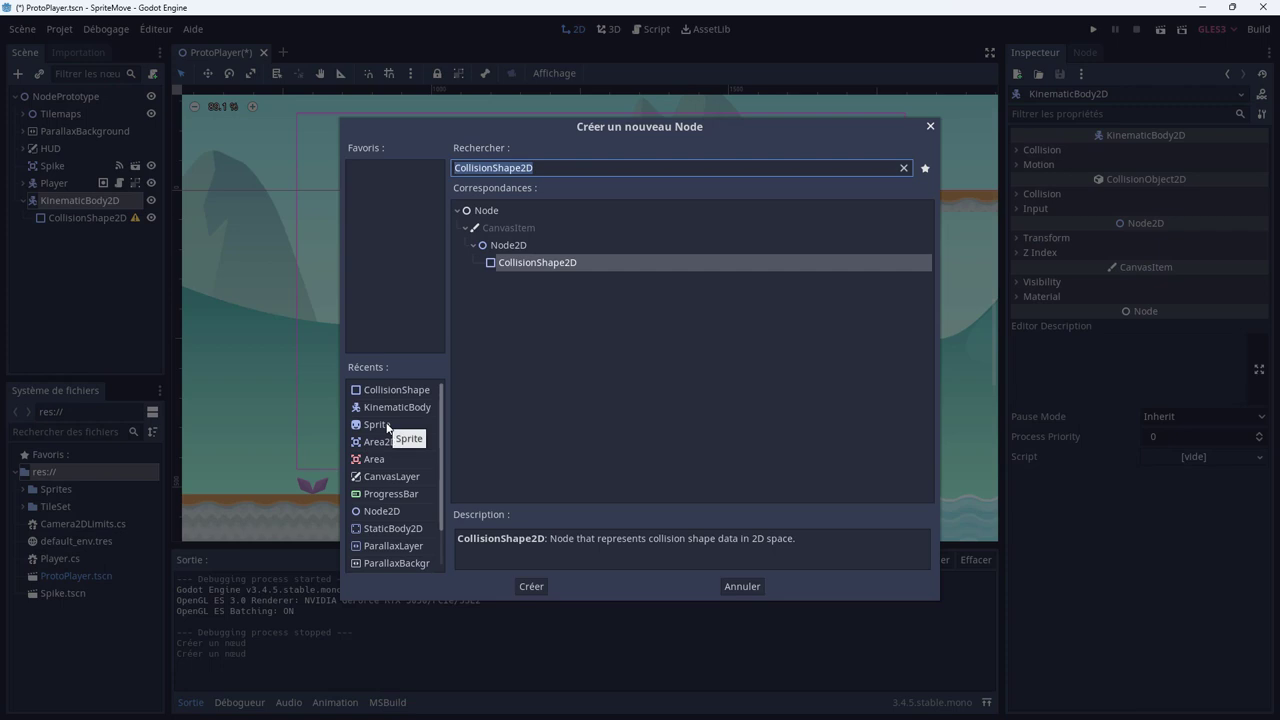
Add an AnimatedSprite child under KinematicBody2D and select it.
text(an)
double_click(575, 213)
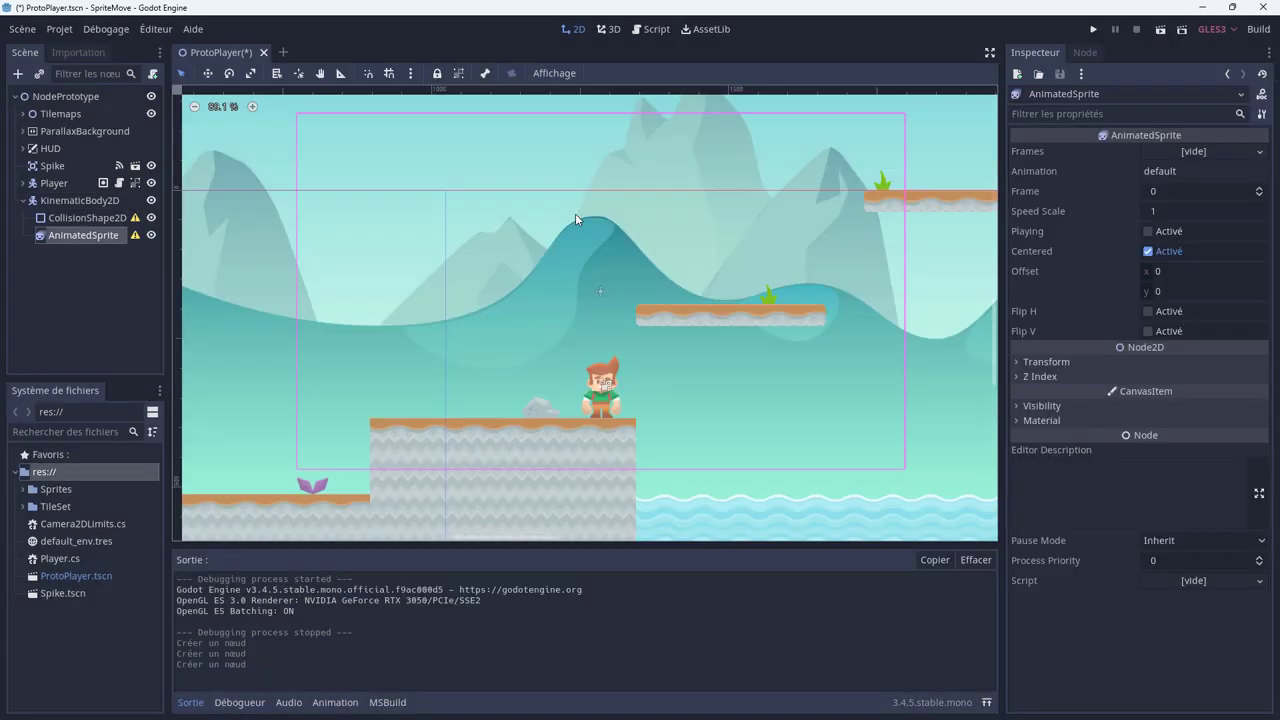
click(88, 218)
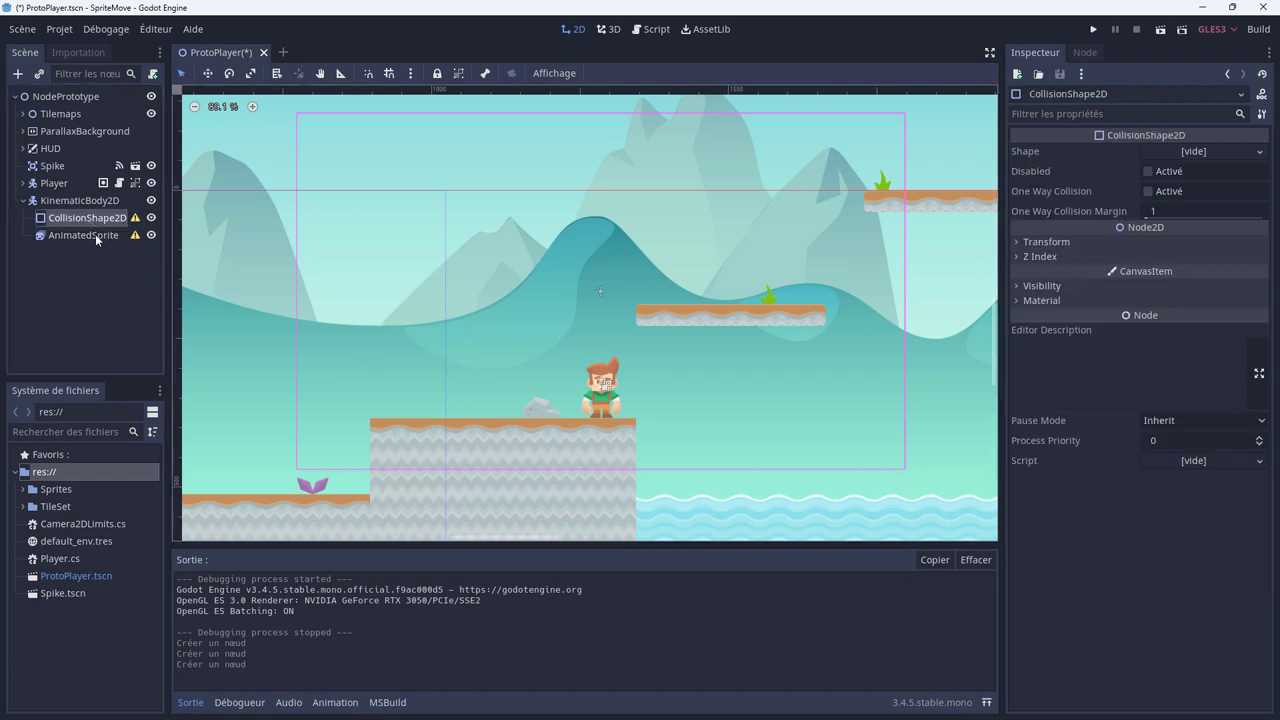
click(95, 235)
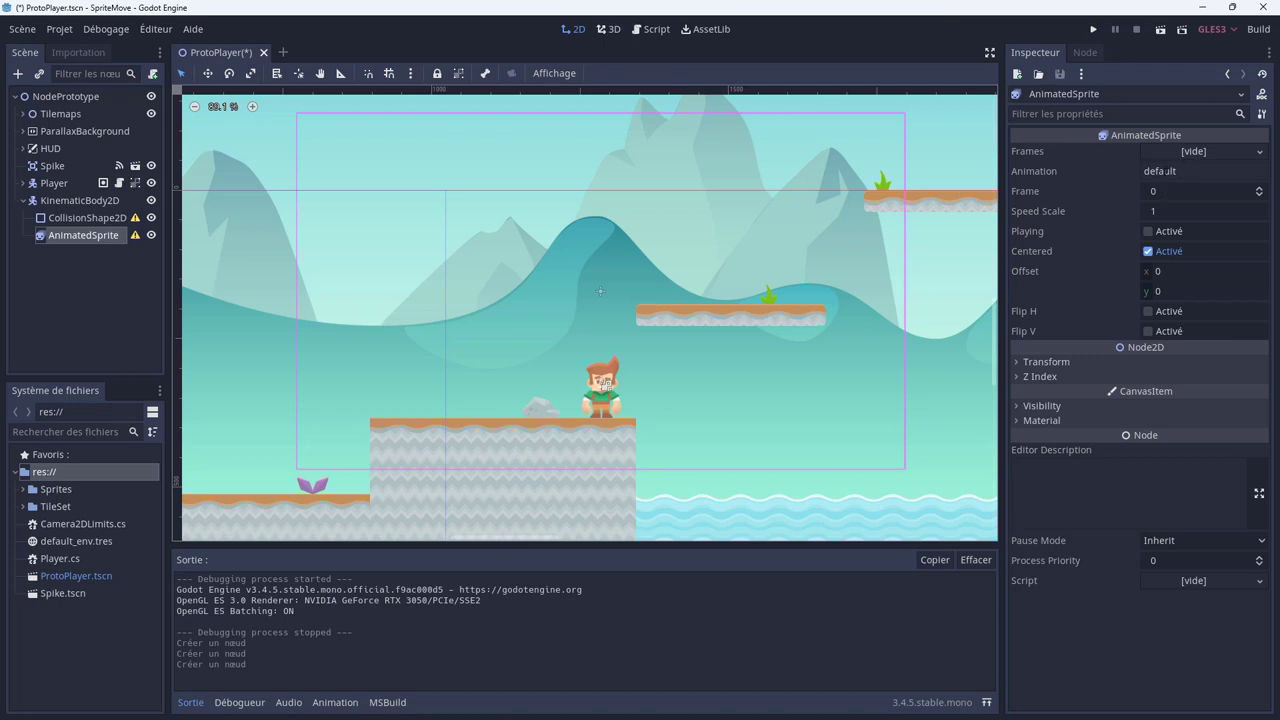
Assign a new SpriteFrames resource to the AnimatedSprite's Frames and open it for editing.
click(1185, 157)
click(1205, 172)
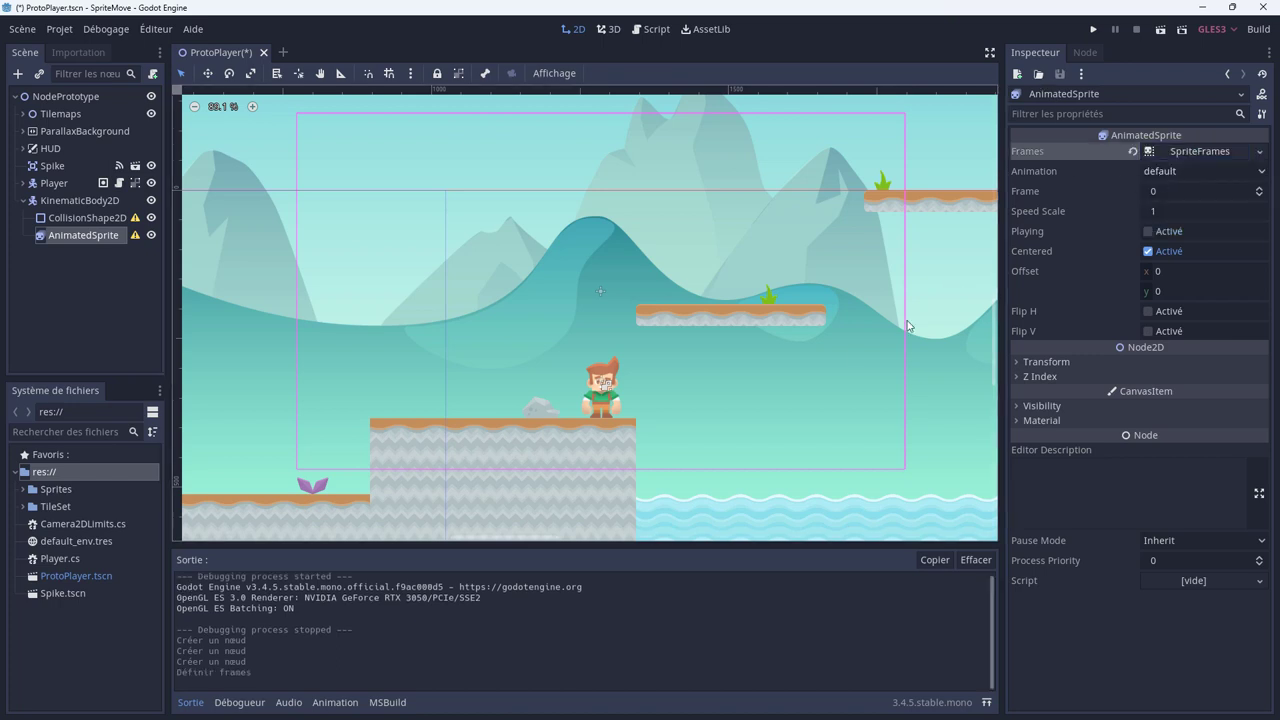
click(1189, 150)
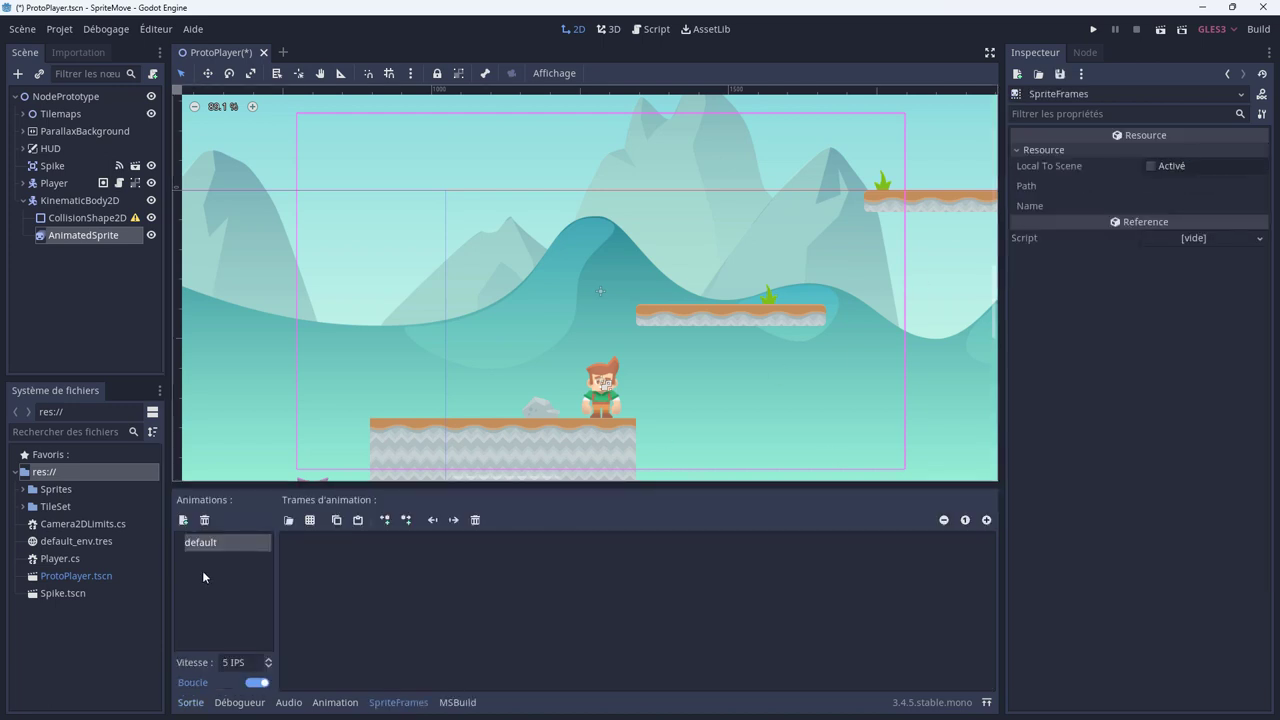
Expand Sprites > Kenney platformer > Enemies in the FileSystem dock.
click(34, 490)
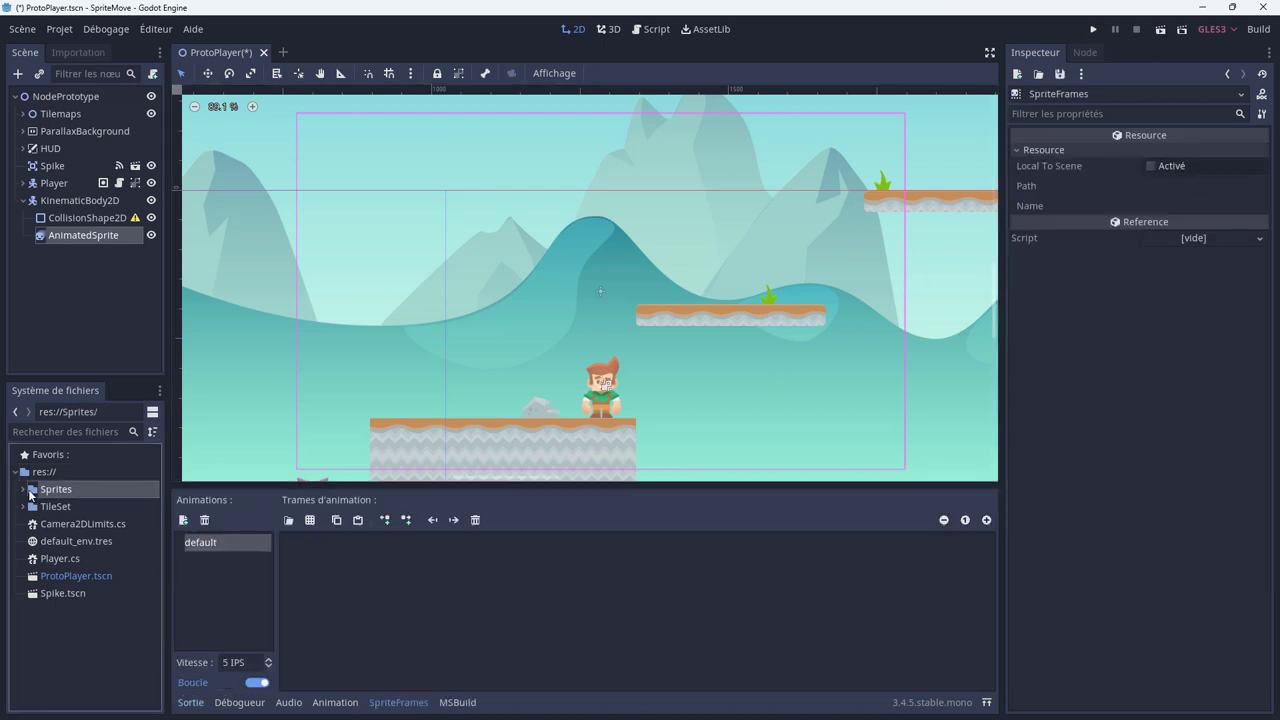
click(23, 489)
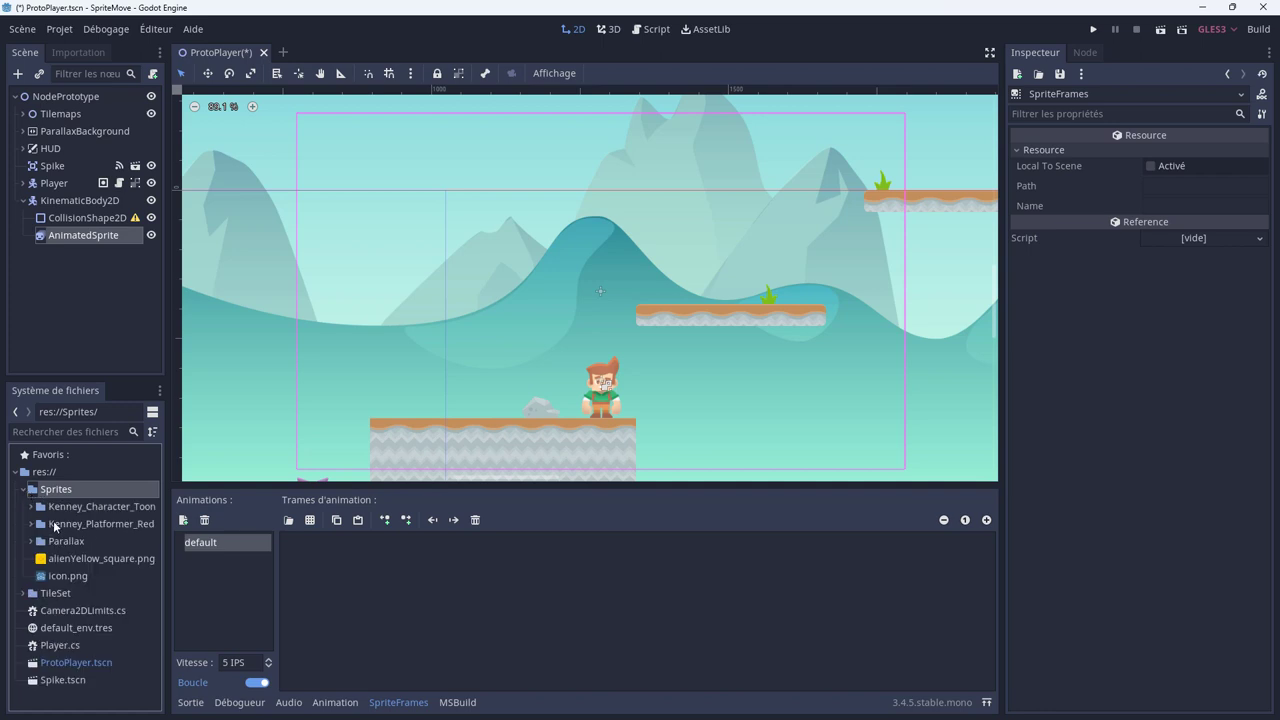
click(31, 524)
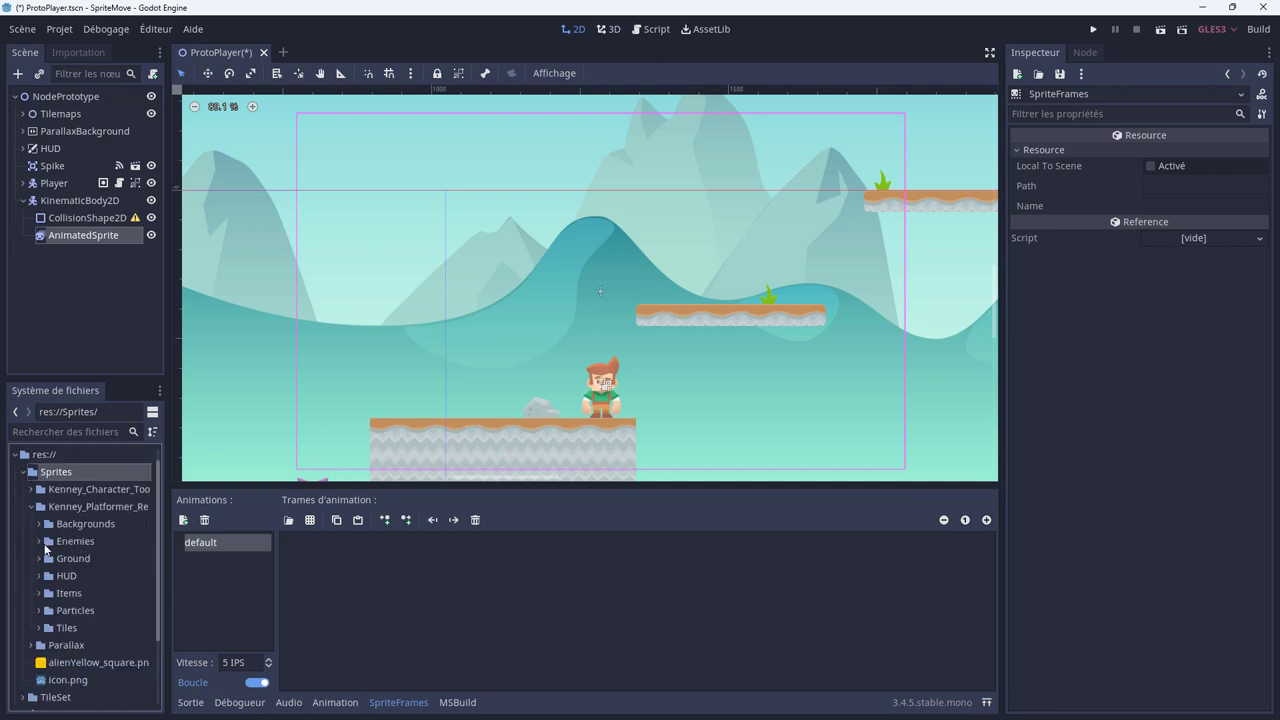
click(41, 541)
scroll(96, 594, down, 2)
scroll(96, 595, down, 2)
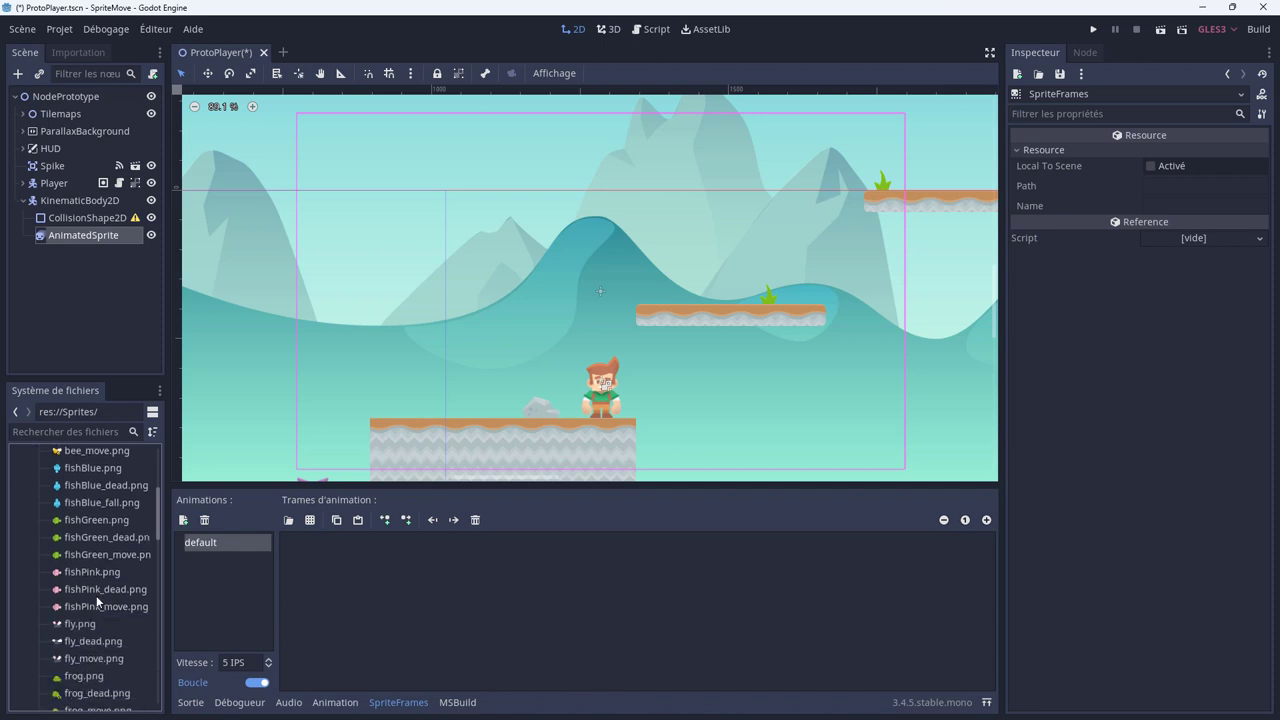
scroll(98, 595, down, 2)
scroll(98, 595, down, 2)
scroll(98, 595, down, 2)
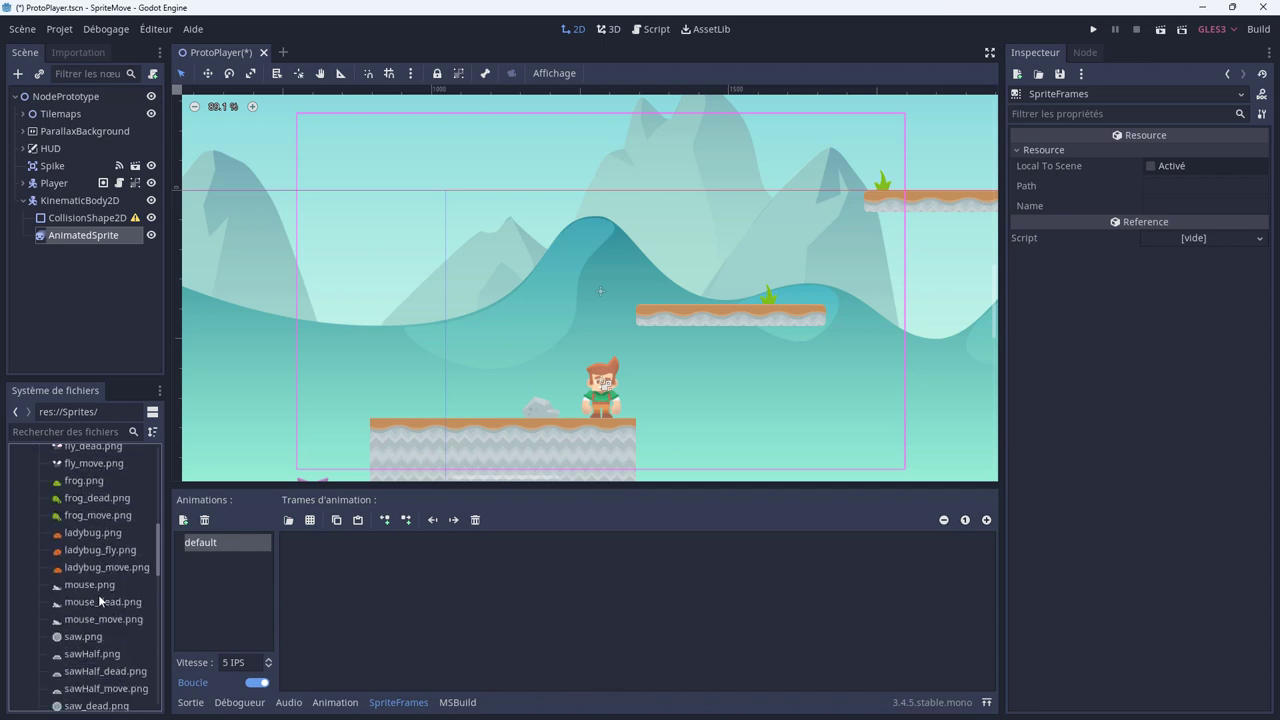
Add Sprites/Kenney_Platformer_Redux/Enemies/slimeGreen.png as the first animation frame.
click(288, 521)
double_click(453, 193)
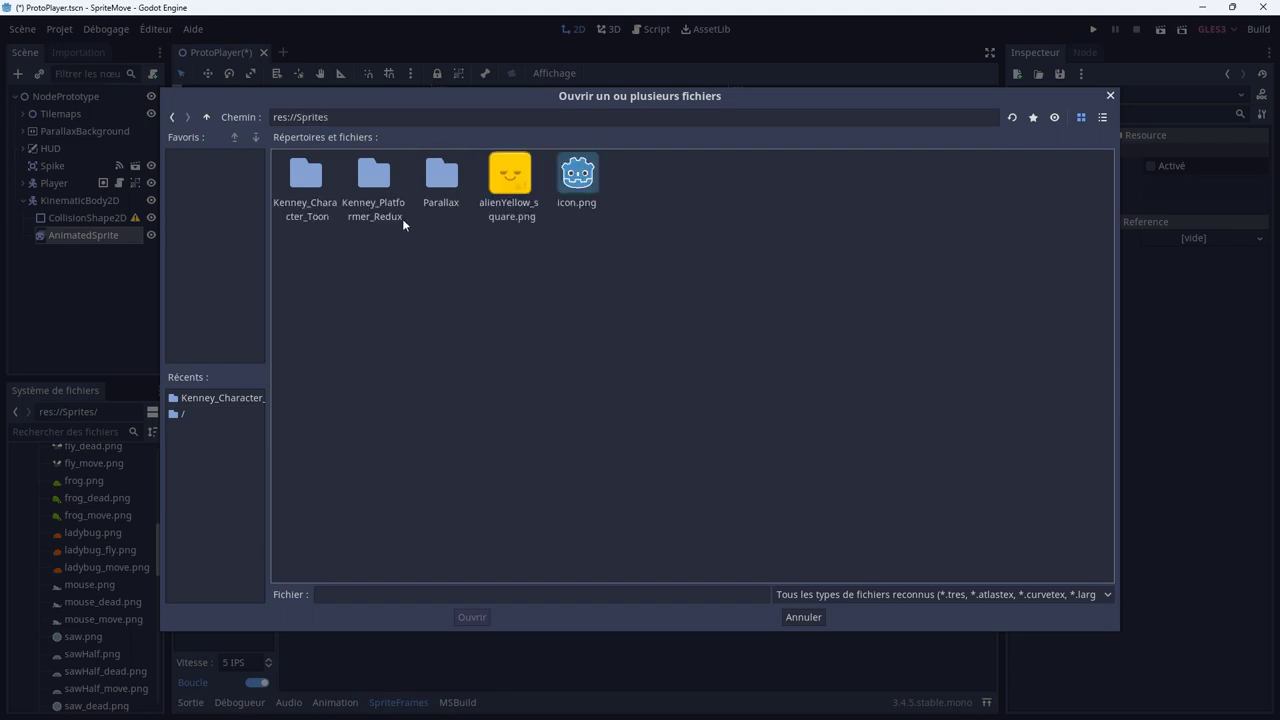
double_click(377, 182)
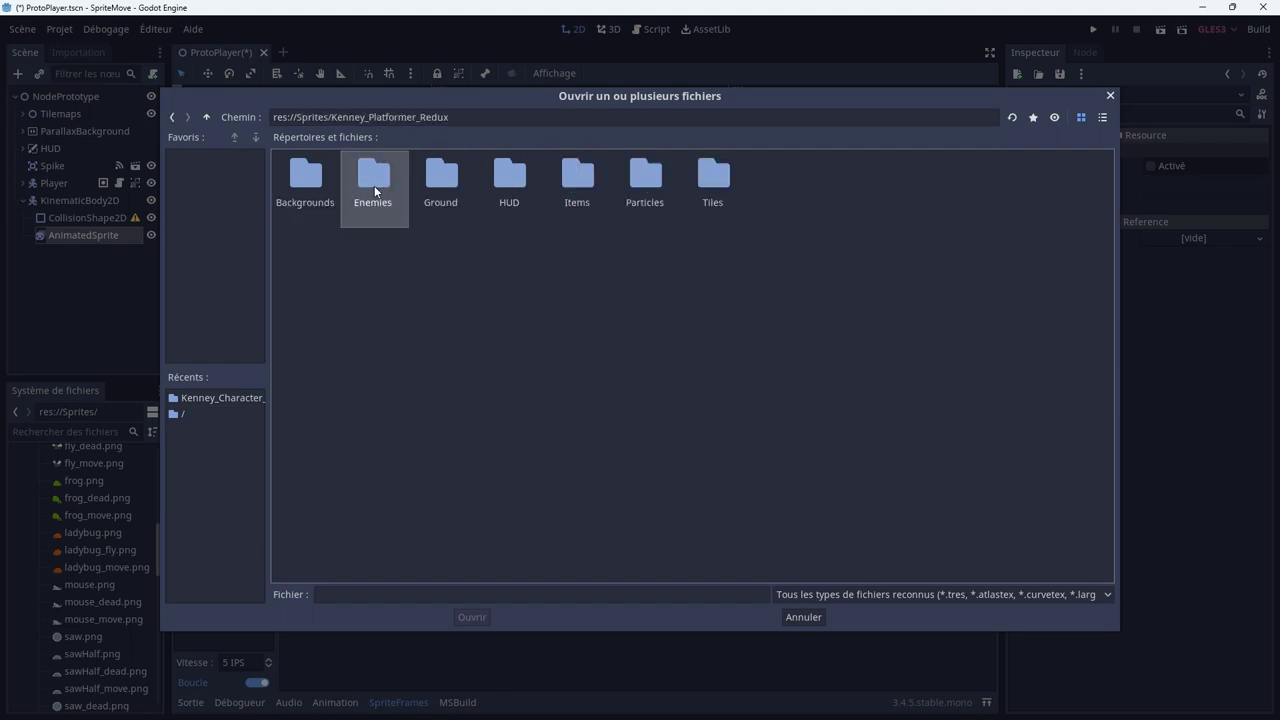
double_click(374, 185)
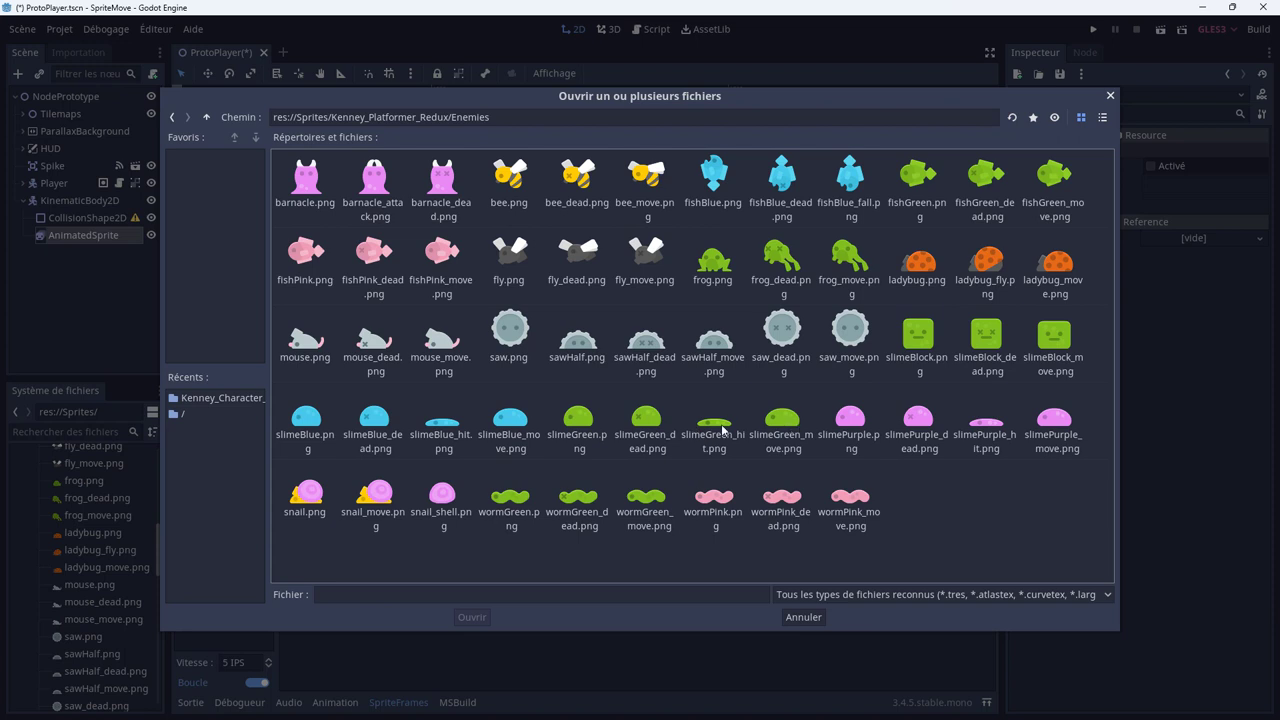
double_click(584, 425)
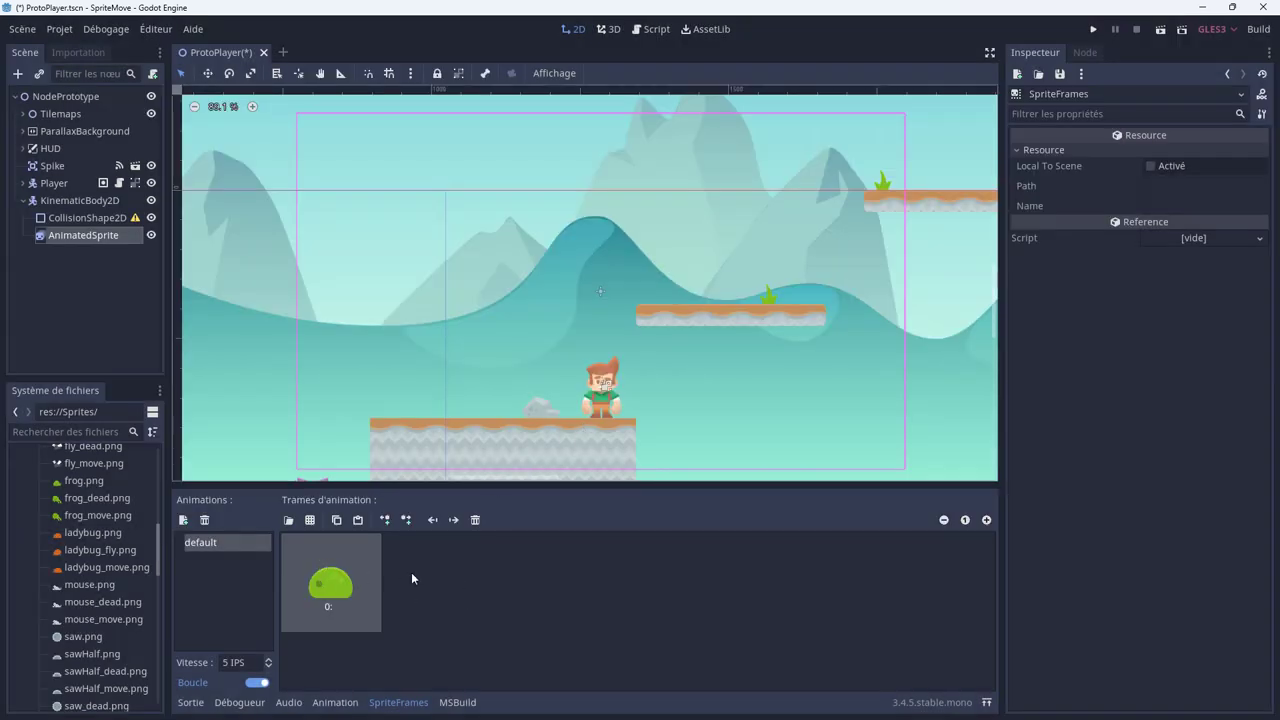
Drag slimeGreen_move.png from FileSystem in as the second frame.
scroll(100, 599, down, 3)
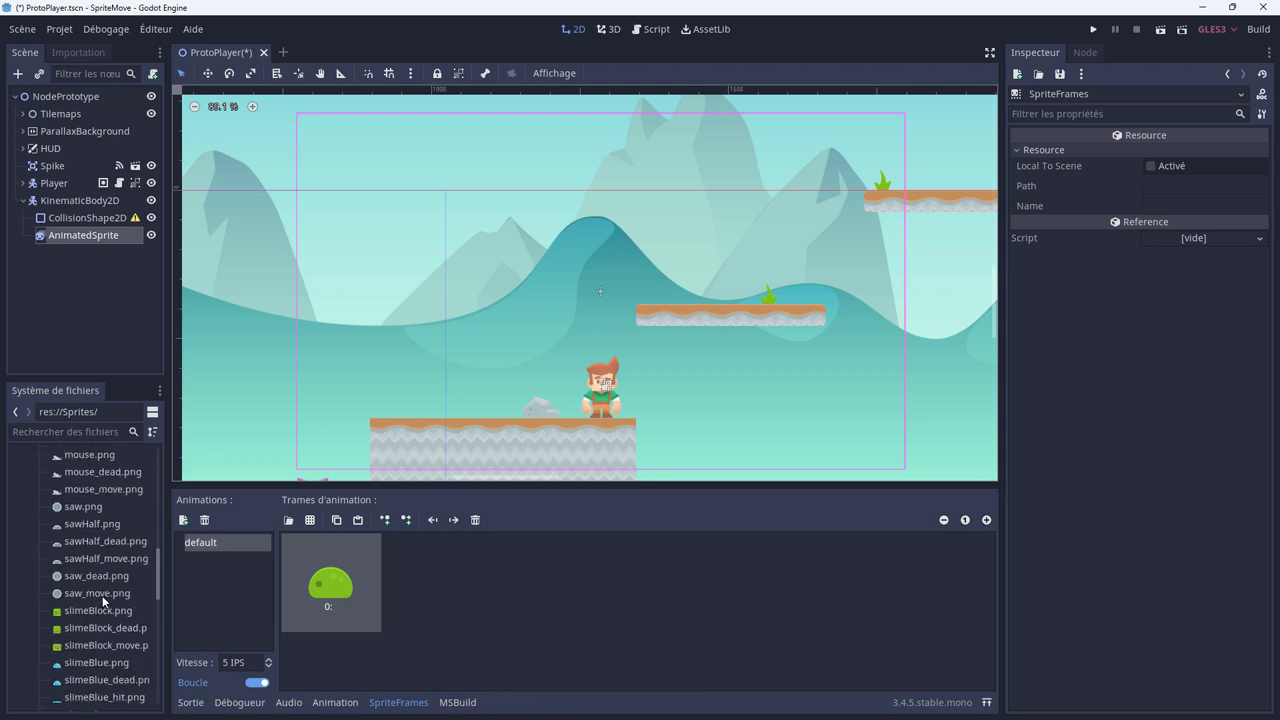
scroll(102, 593, down, 4)
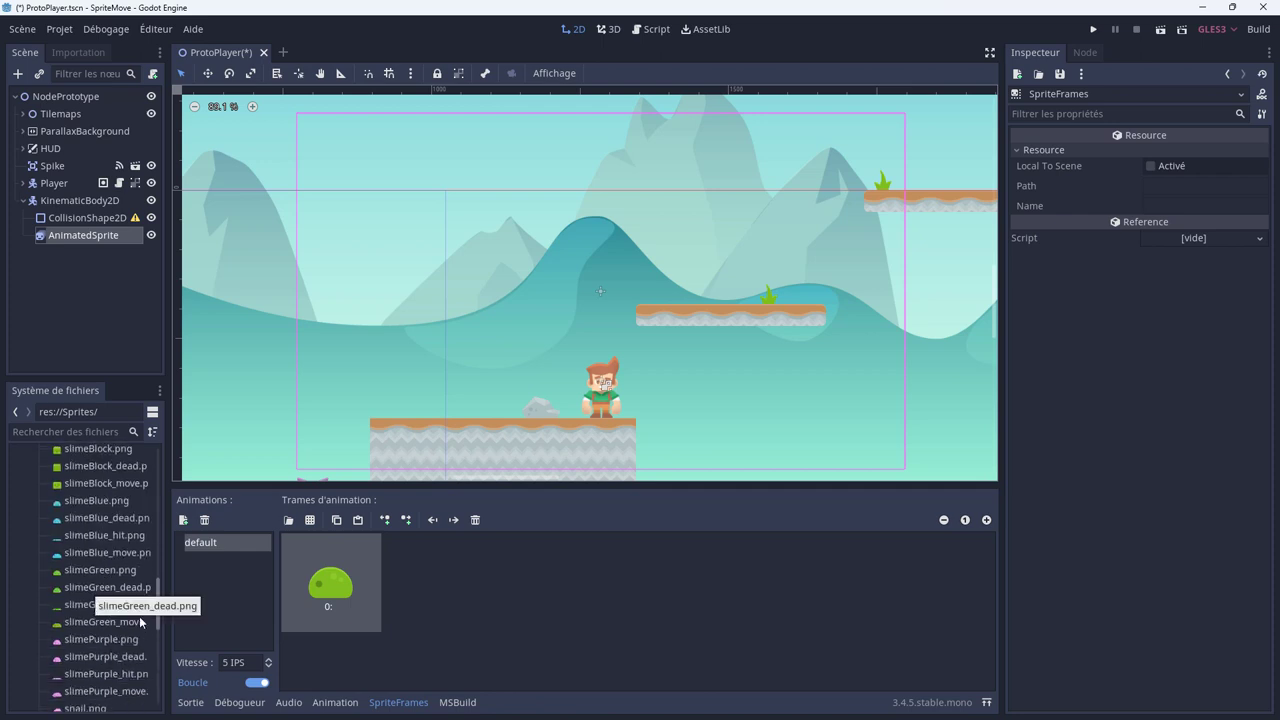
drag(97, 624, 505, 625)
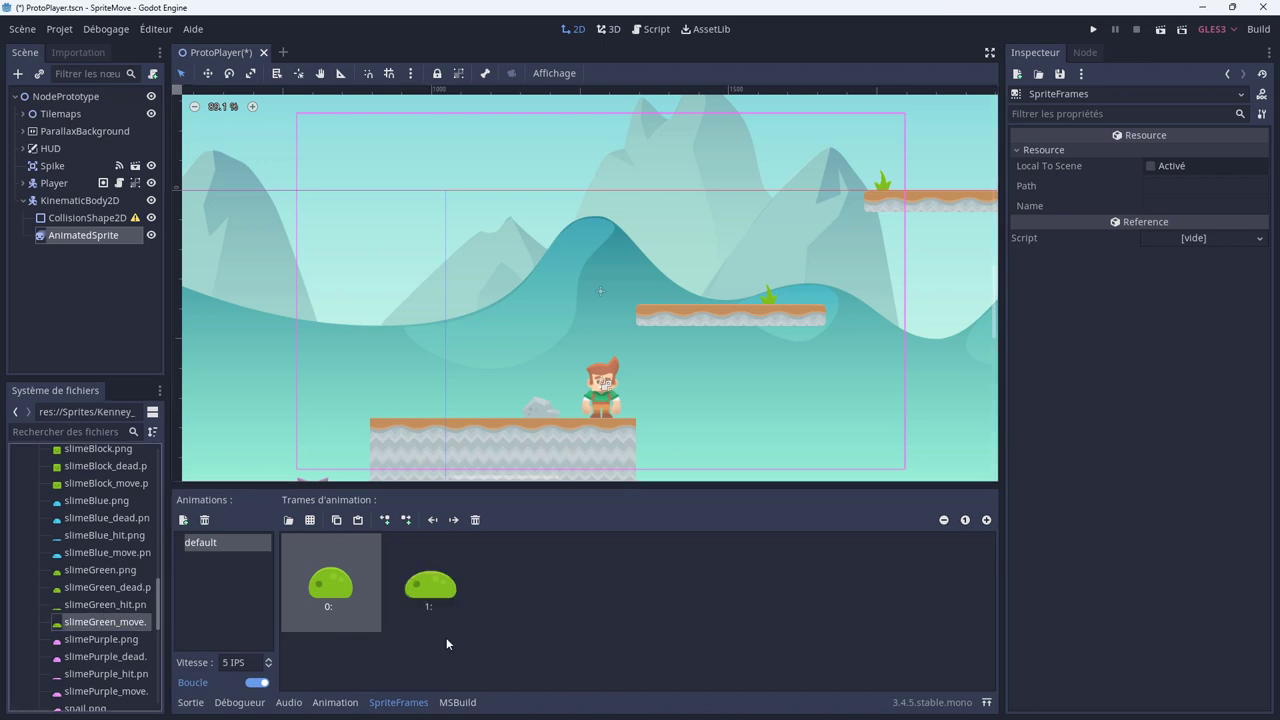
click(430, 588)
Rename the slime's default animation to Move so the AnimatedSprite plays Move.
click(340, 590)
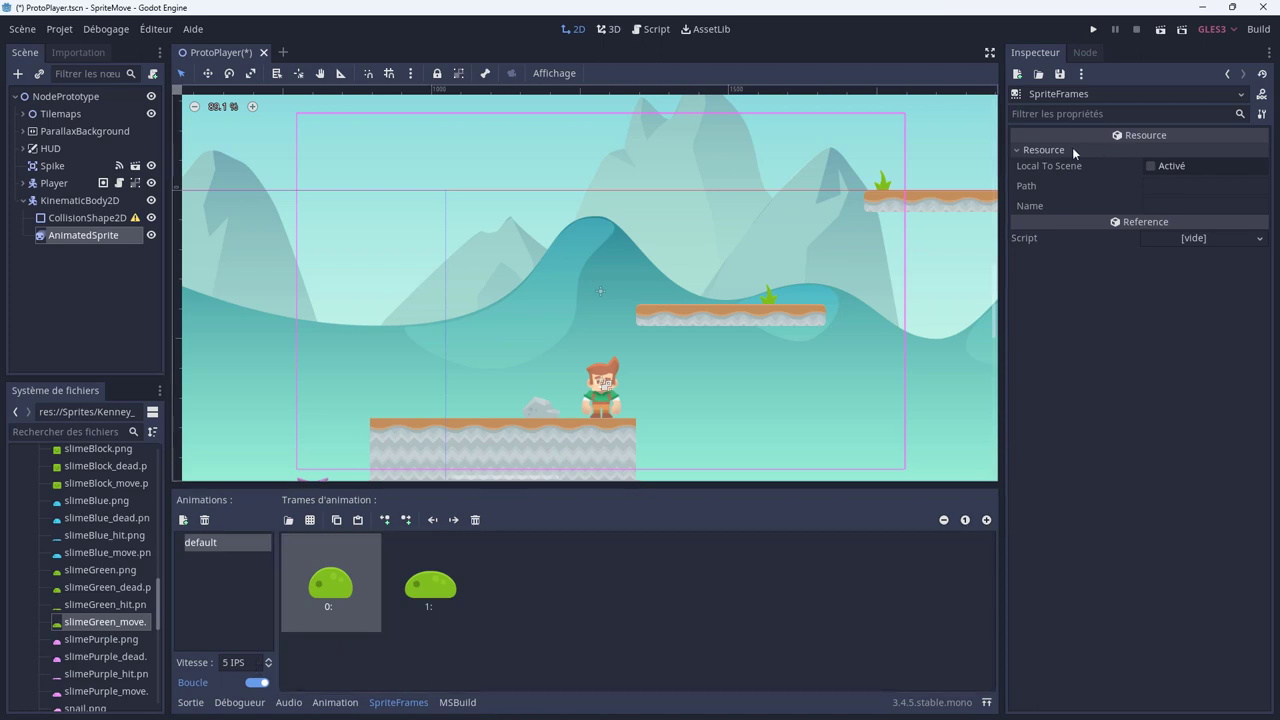
click(90, 238)
click(1172, 172)
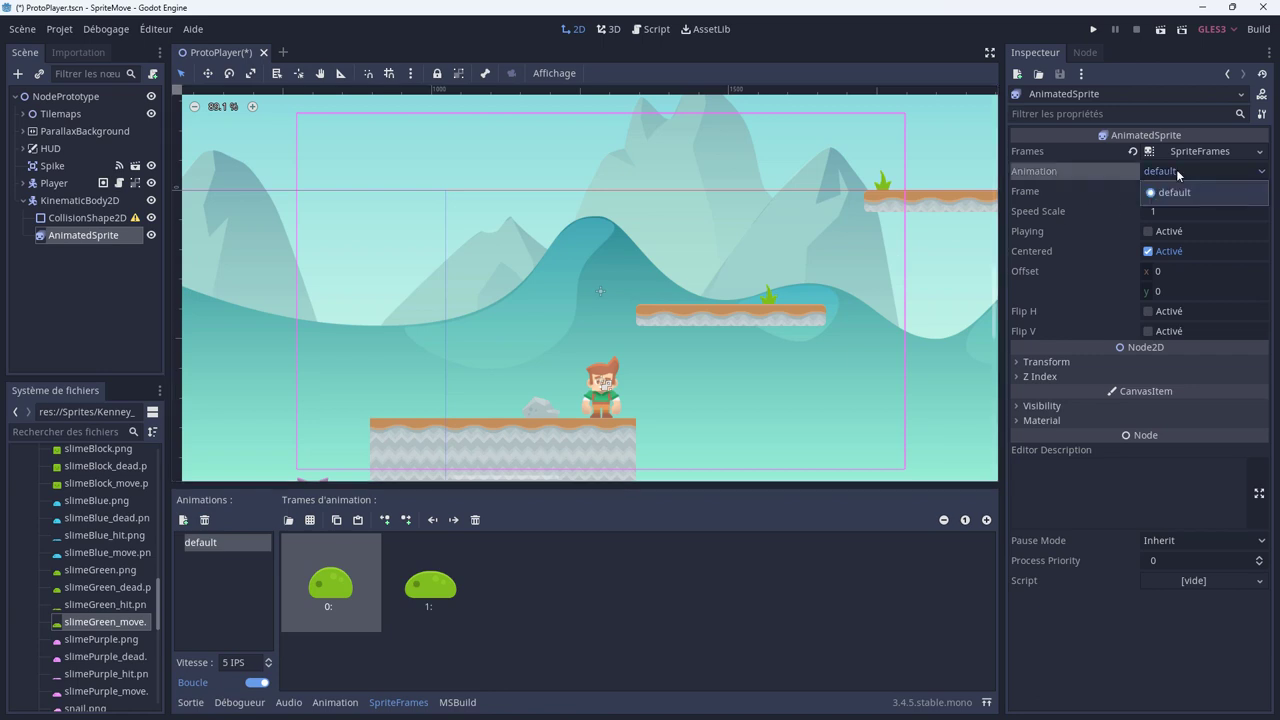
double_click(216, 544)
text(Move)
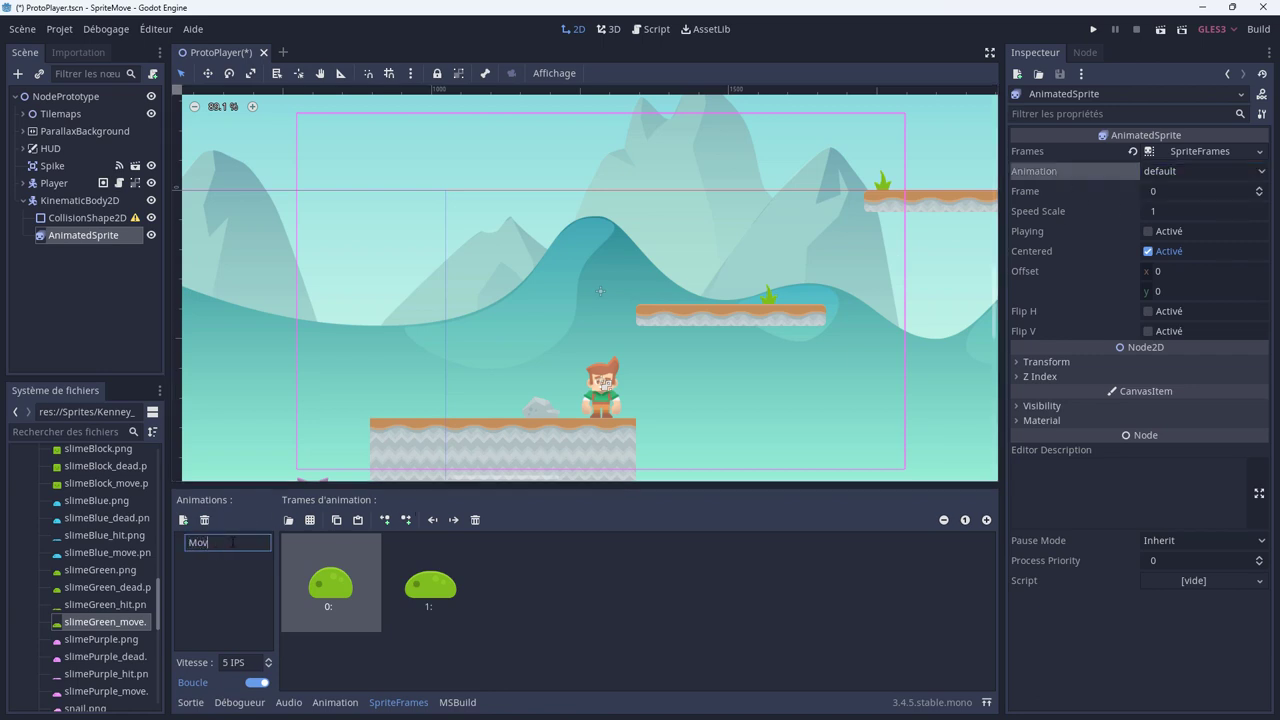
key(Return)
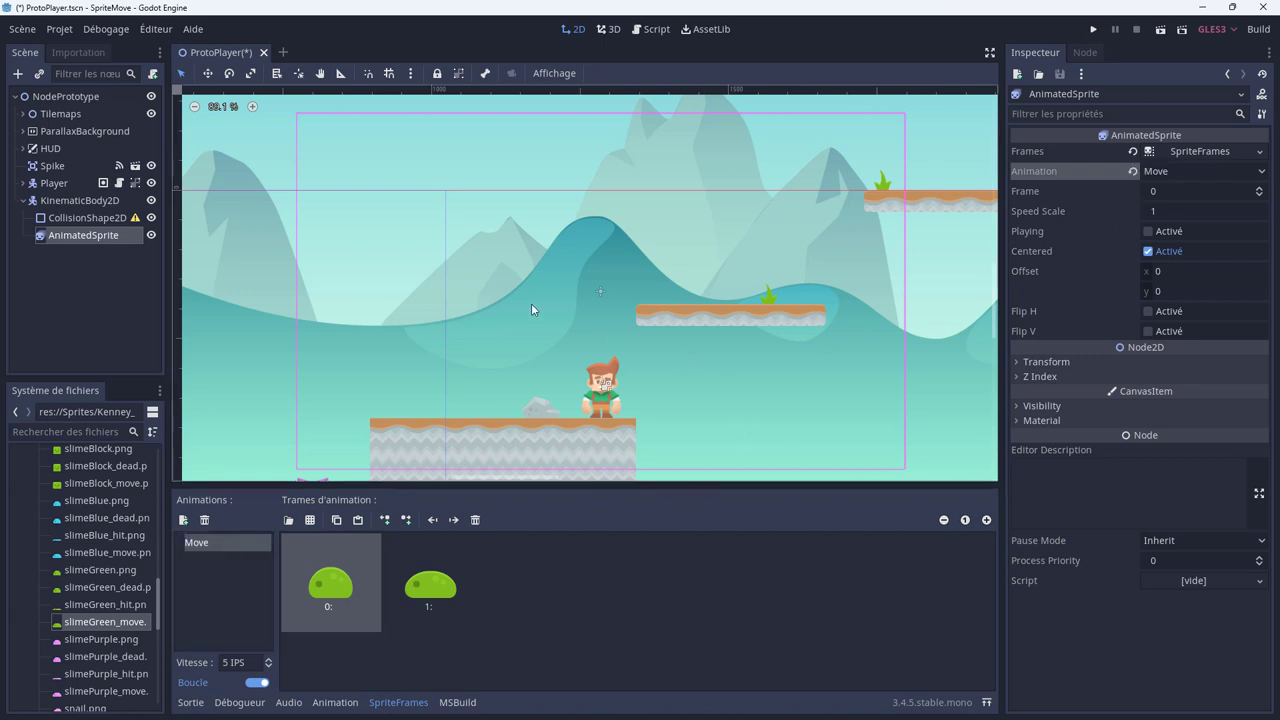
Select the slime's KinematicBody2D and make its children unselectable in the viewport.
scroll(592, 376, up, 3)
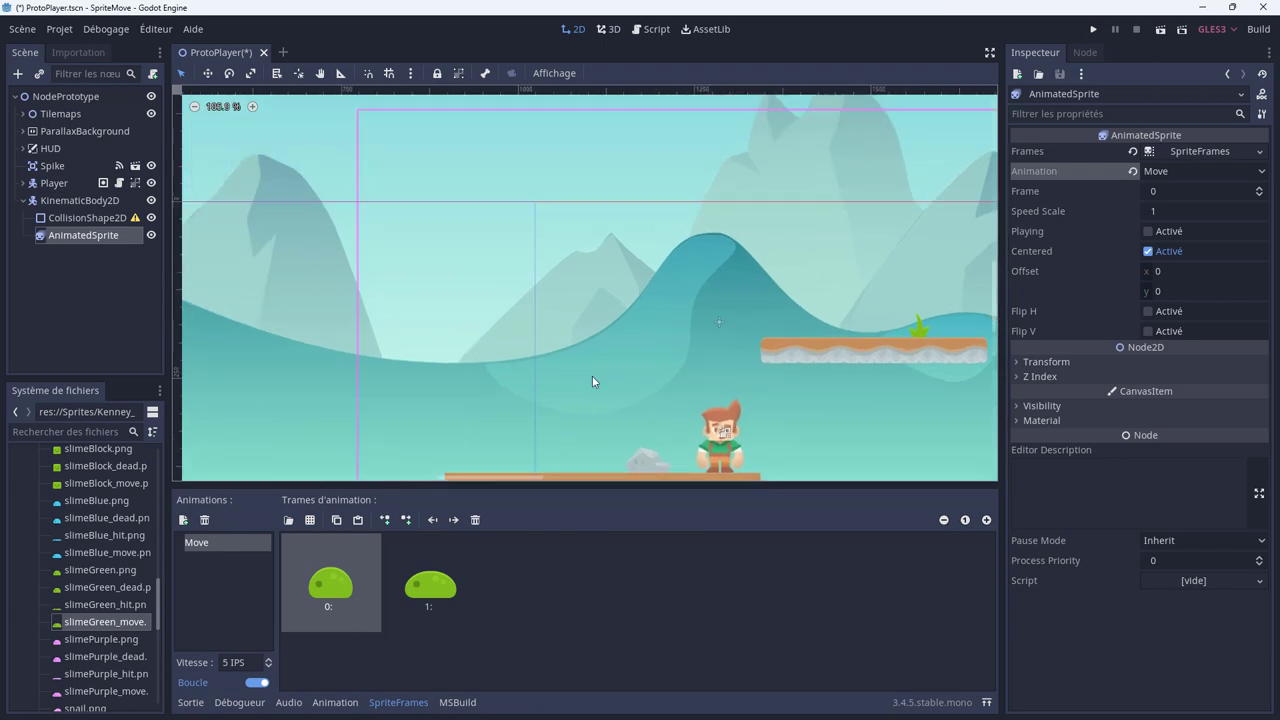
scroll(454, 306, left, 5)
scroll(454, 306, down, 1)
scroll(388, 322, left, 3)
scroll(388, 322, right, 2)
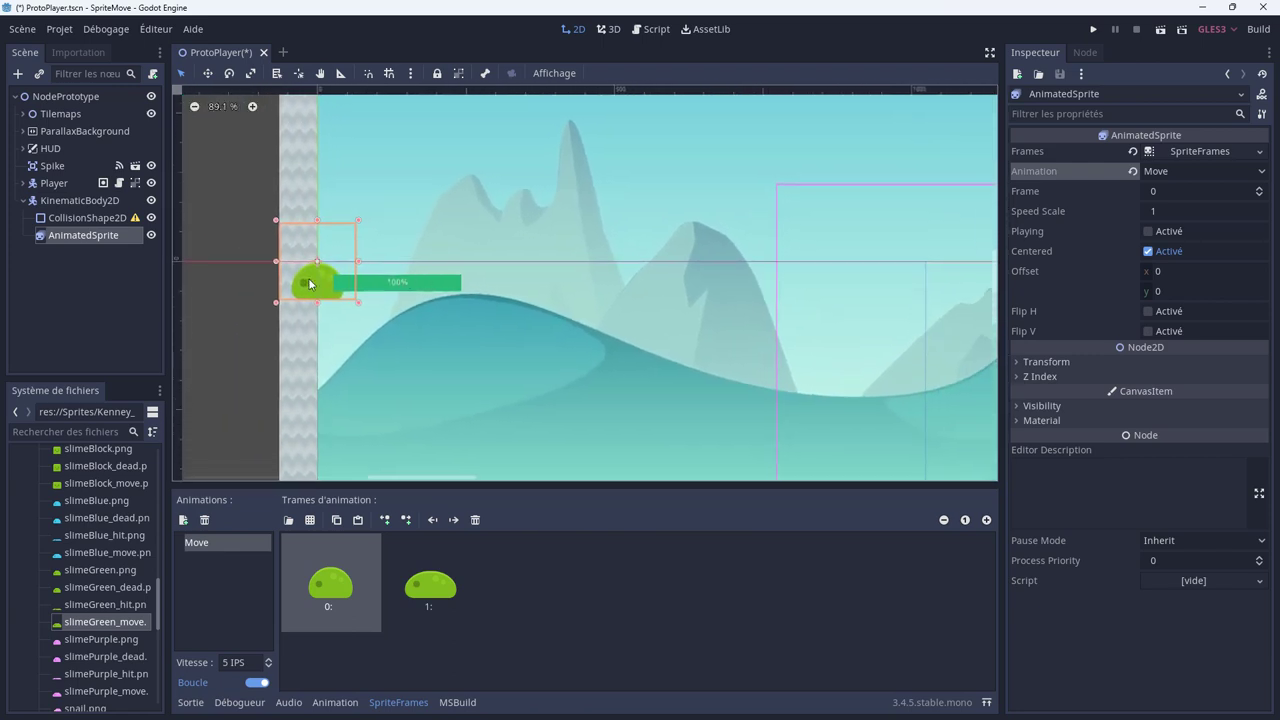
click(77, 200)
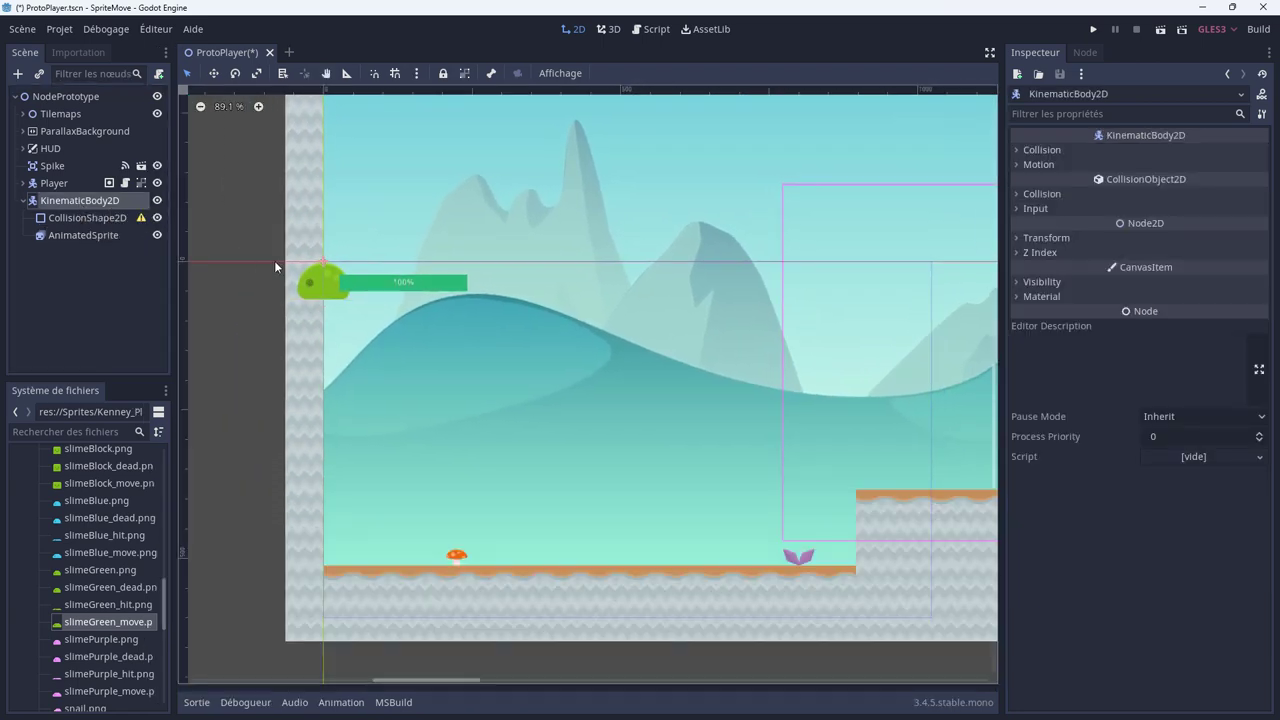
drag(323, 292, 358, 302)
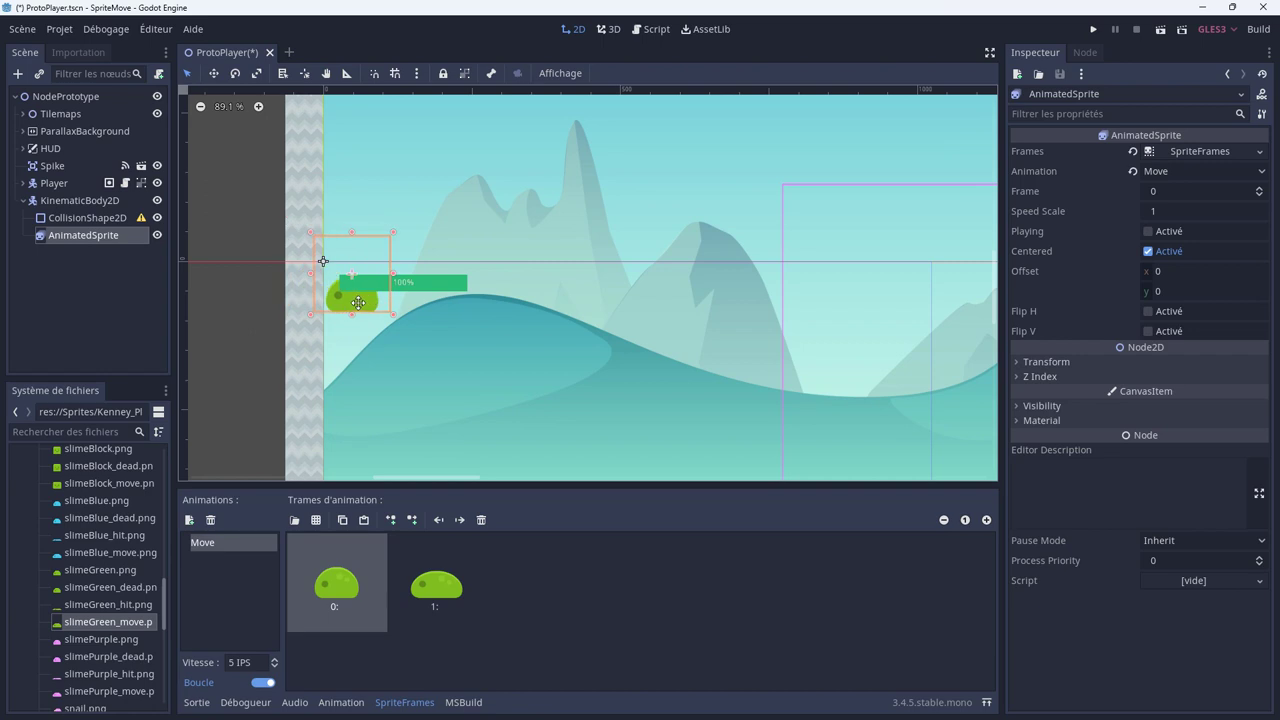
key(ctrl+z)
click(106, 200)
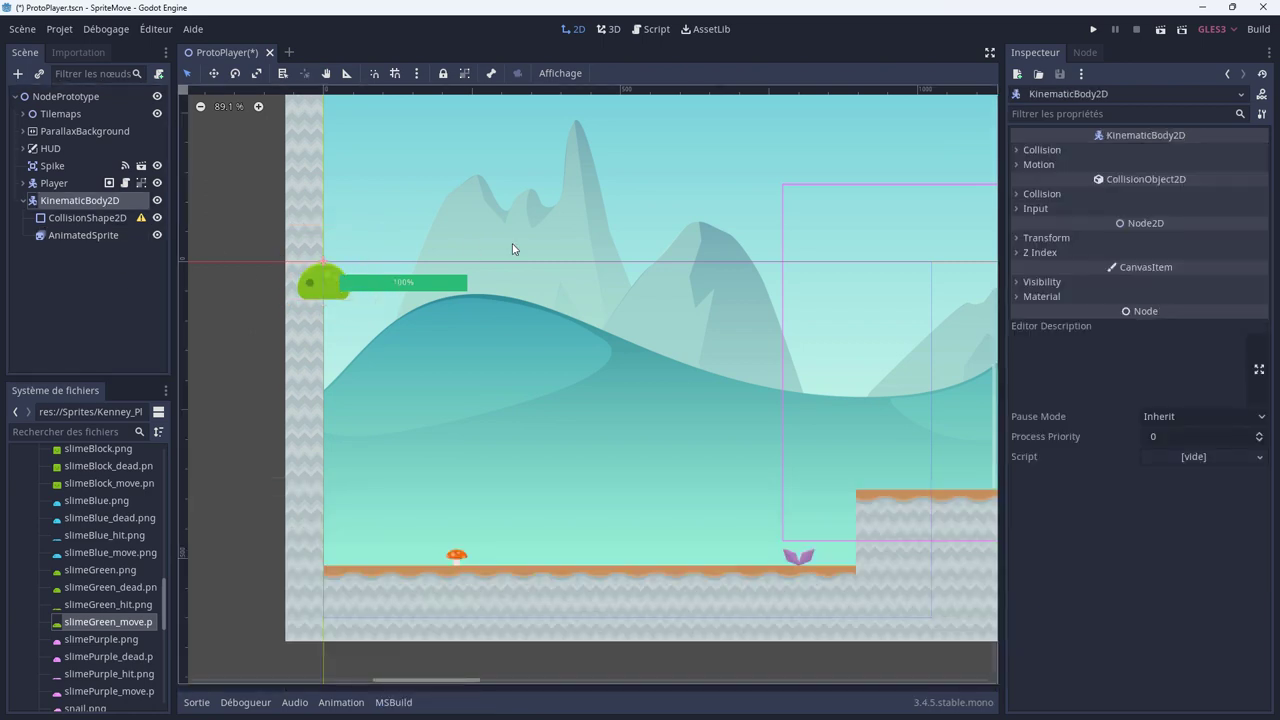
click(464, 73)
Drag the slime onto the upper-right floating platform.
mouse_move(320, 300)
mouse_down()
mouse_move(505, 392)
mouse_move(788, 455)
mouse_up()
middle_drag(788, 455, 389, 400)
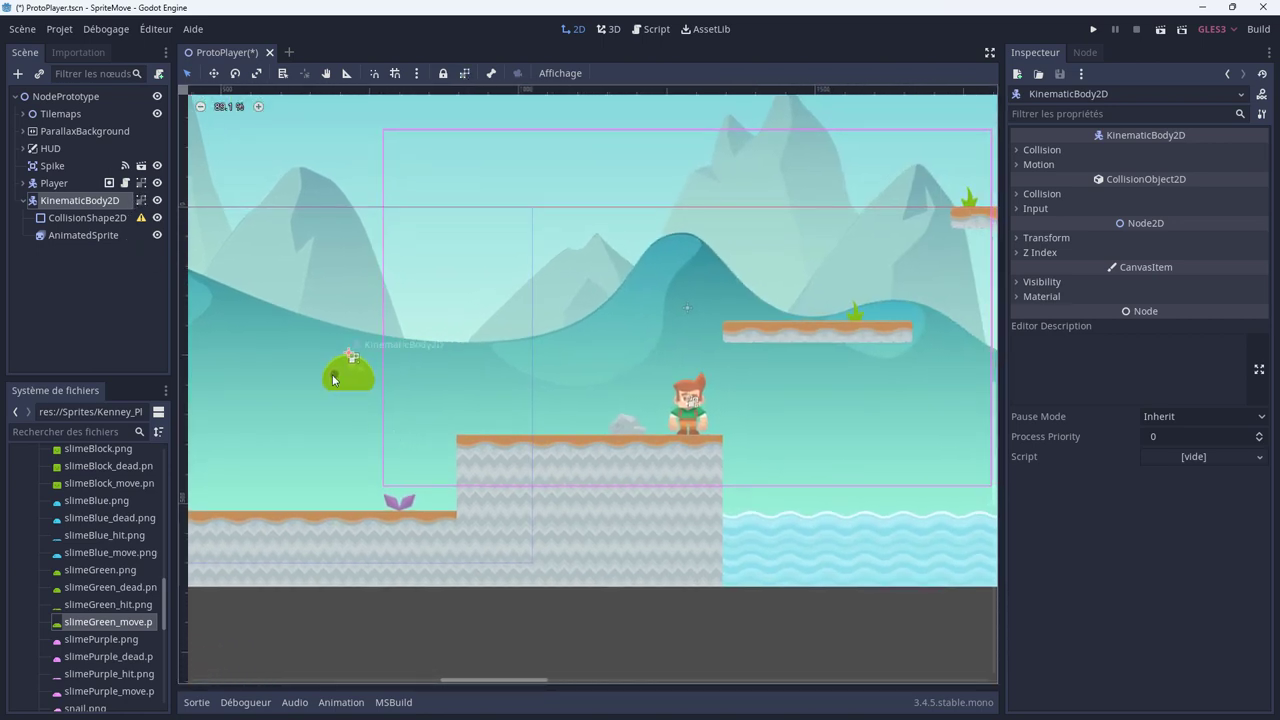
drag(333, 380, 877, 310)
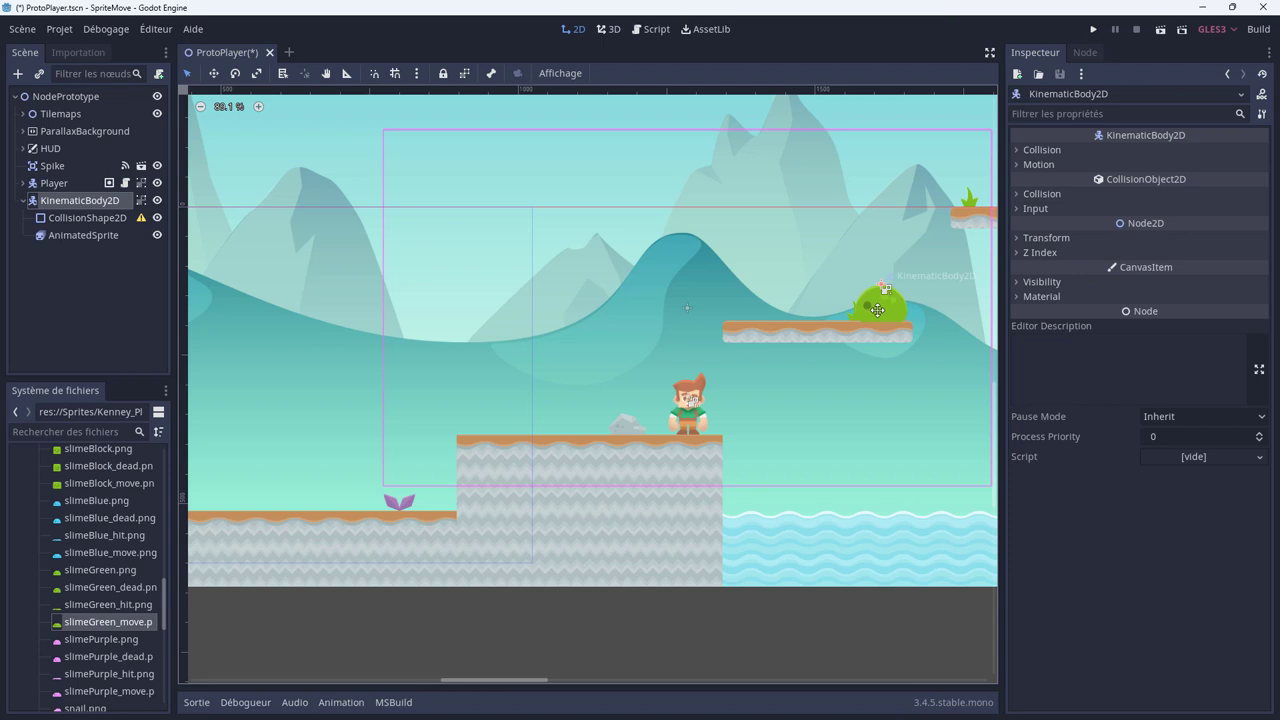
middle_drag(857, 372, 787, 409)
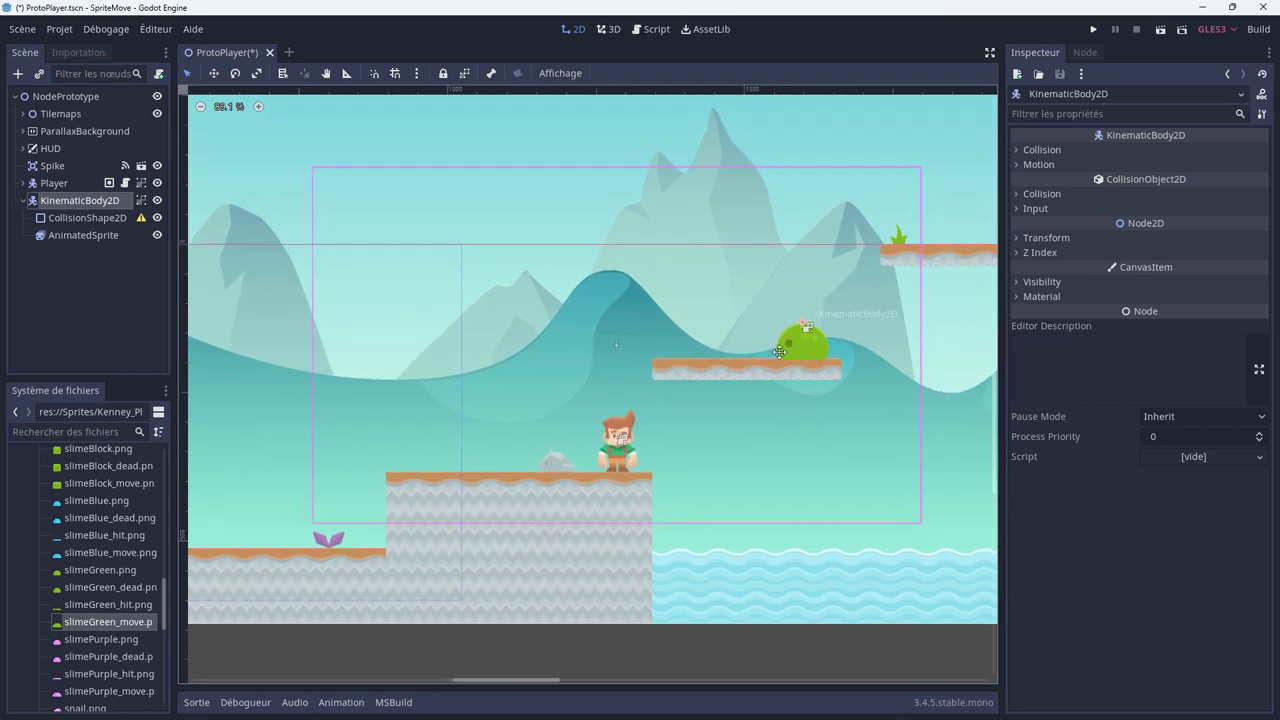
drag(779, 351, 720, 350)
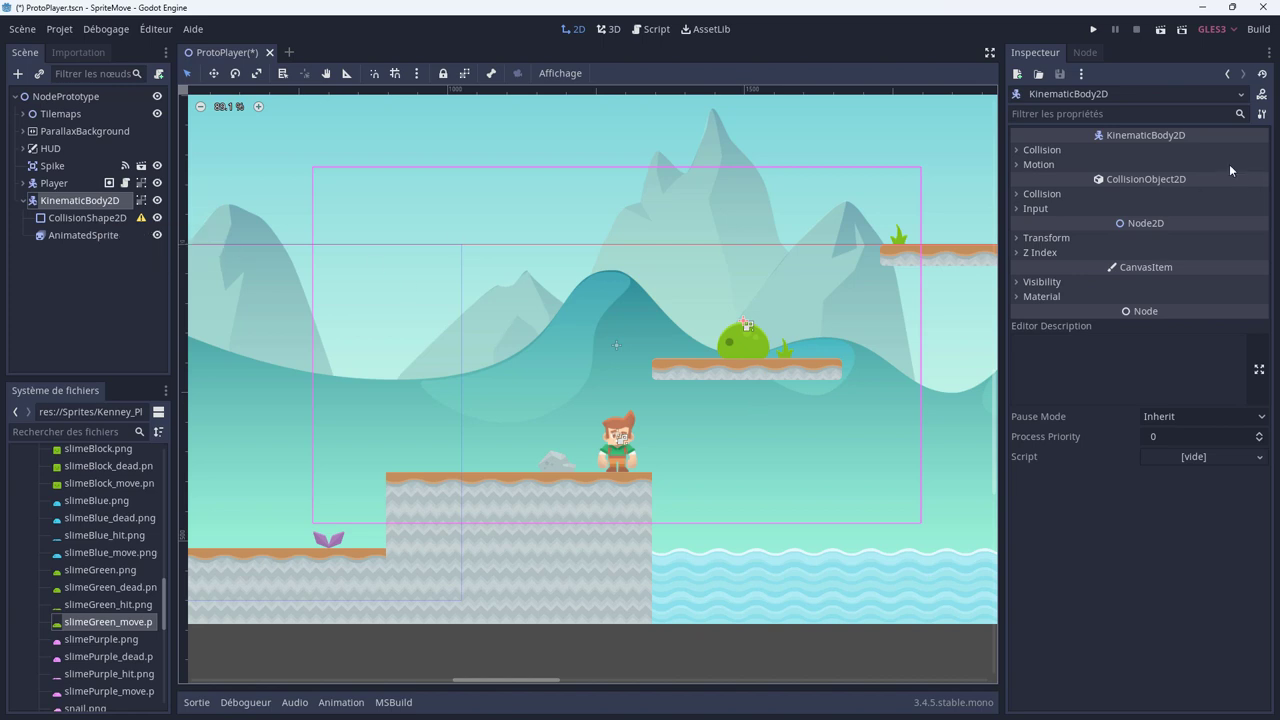
Set the slime's Transform scale to 0.8 on both x and y.
click(1040, 238)
click(1174, 314)
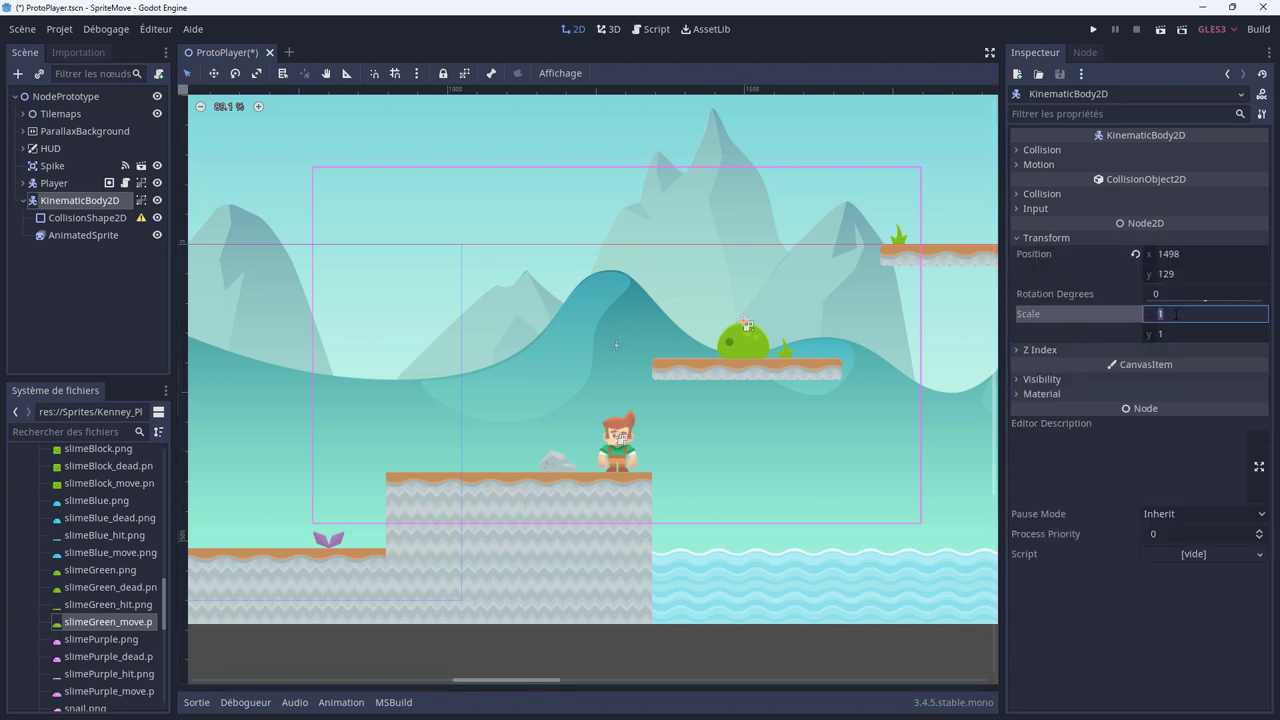
text(0.8)
key(Tab)
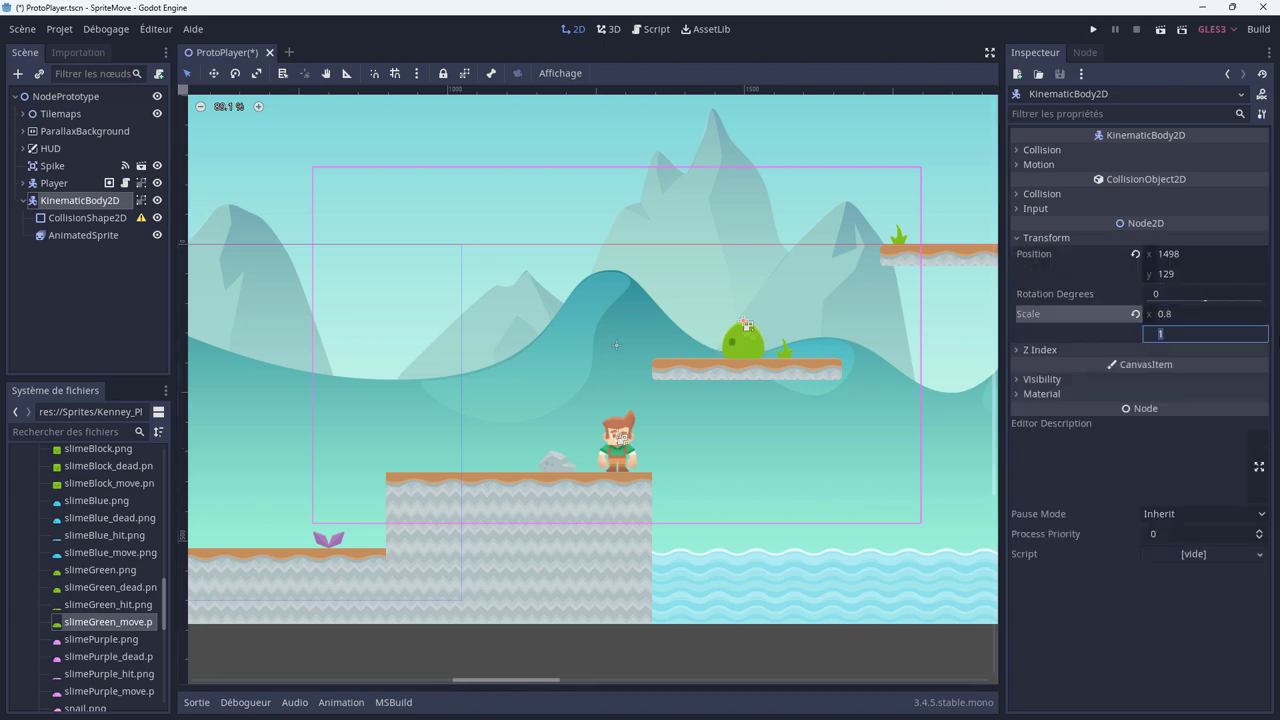
text(0.8)
key(Return)
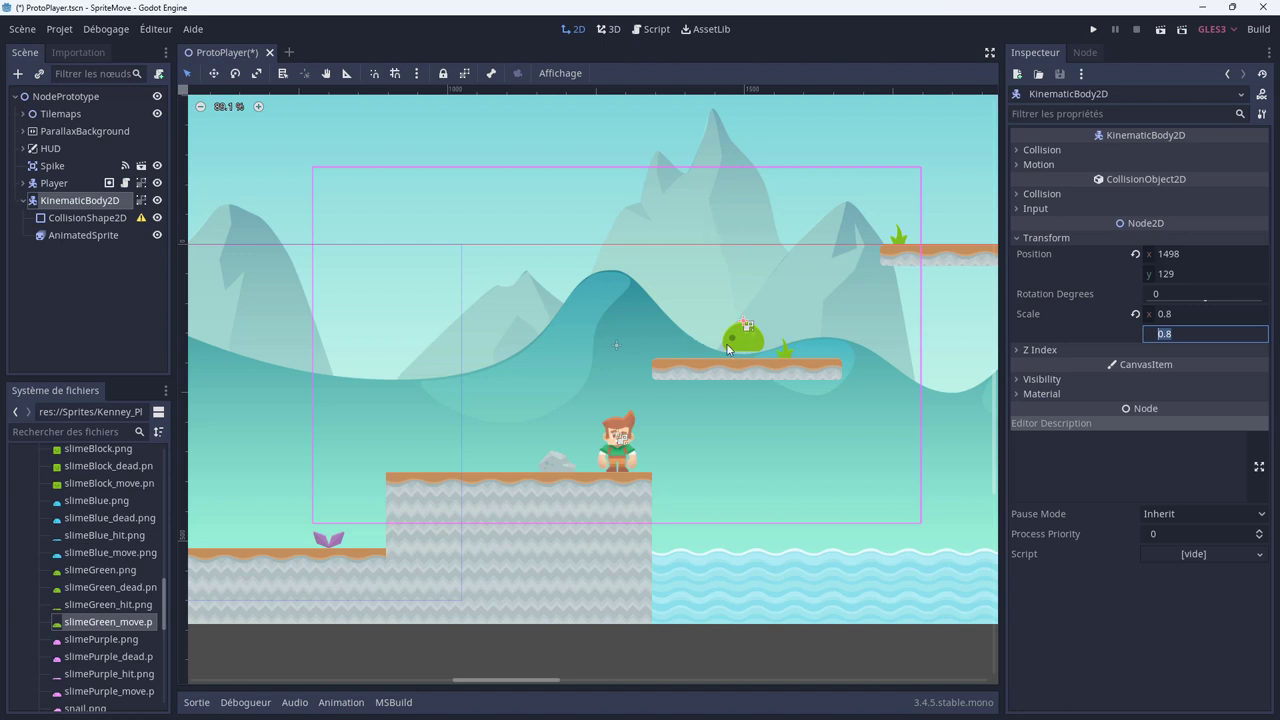
drag(743, 353, 734, 355)
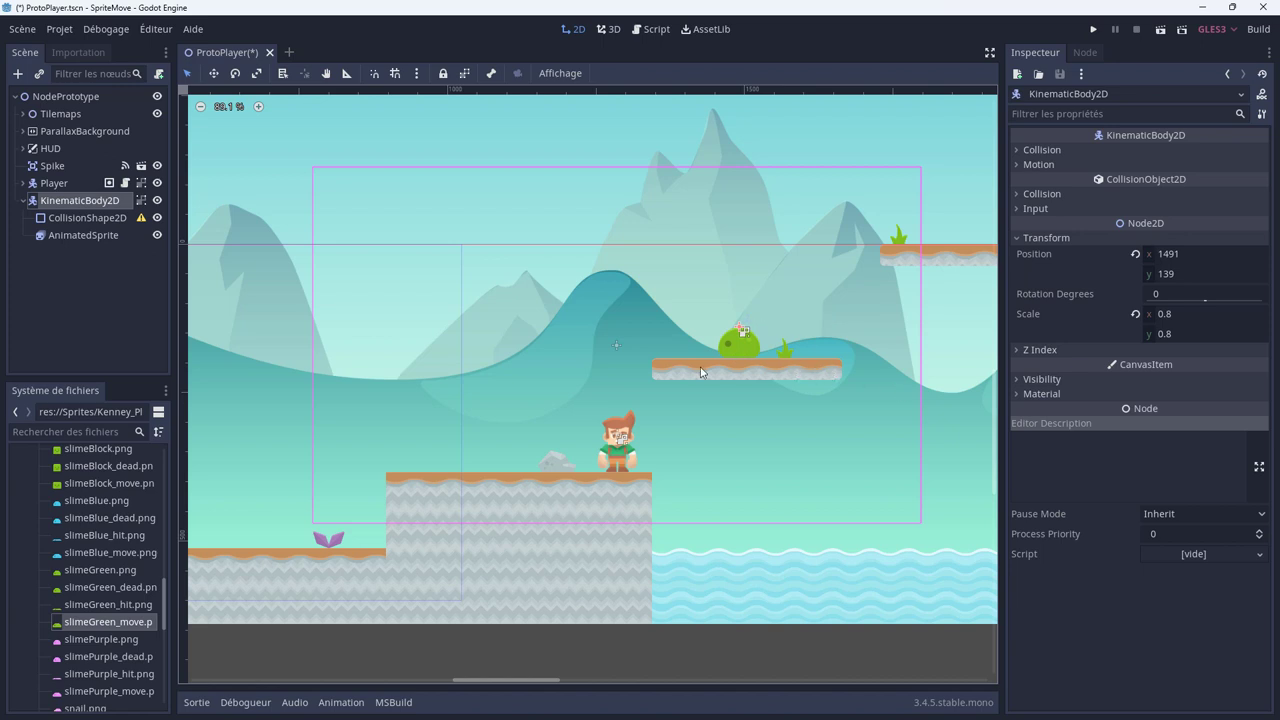
Give CollisionShape2D a new RectangleShape2D and resize it to cover the slime's body.
click(89, 218)
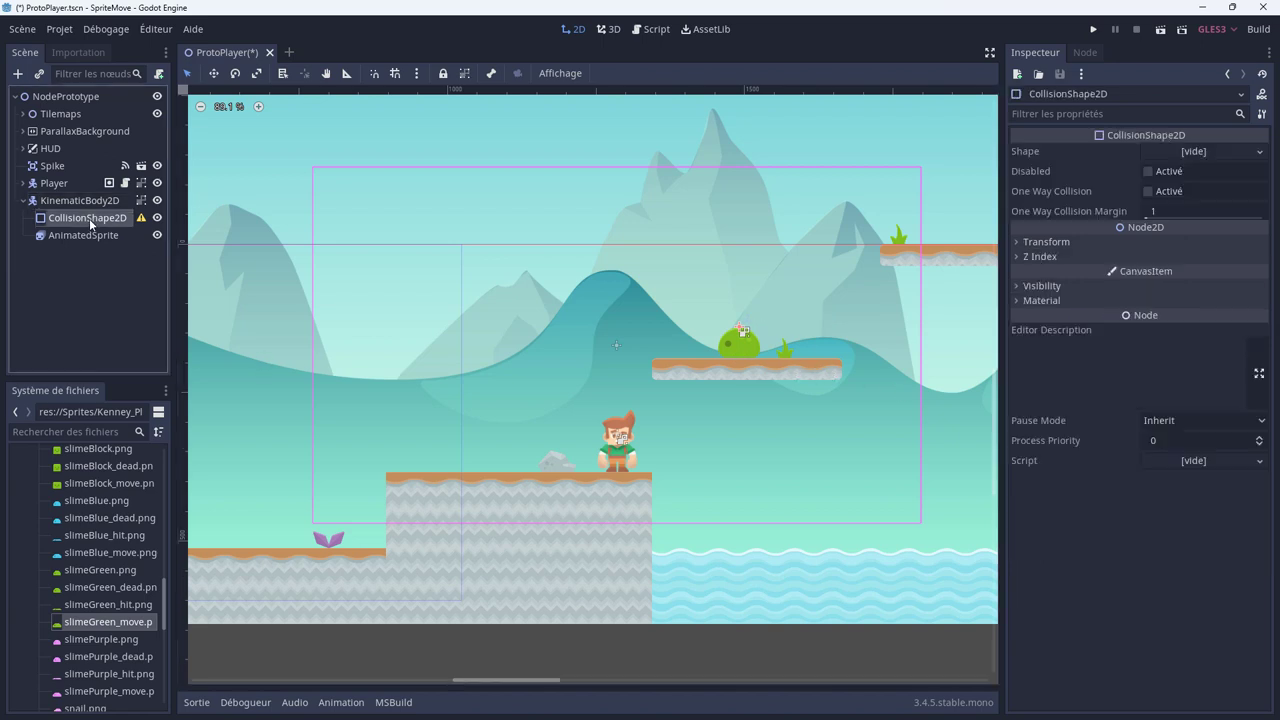
click(1243, 152)
click(1164, 270)
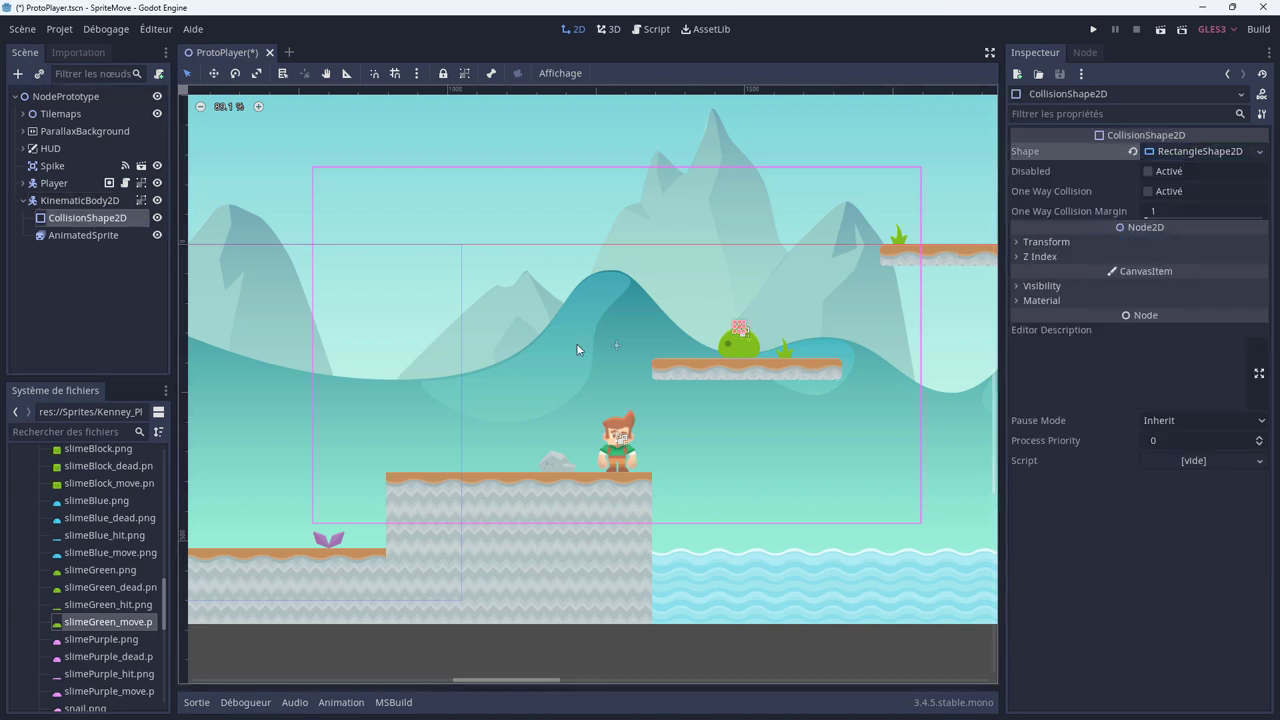
scroll(742, 385, up, 2)
scroll(716, 309, up, 2)
drag(728, 305, 705, 344)
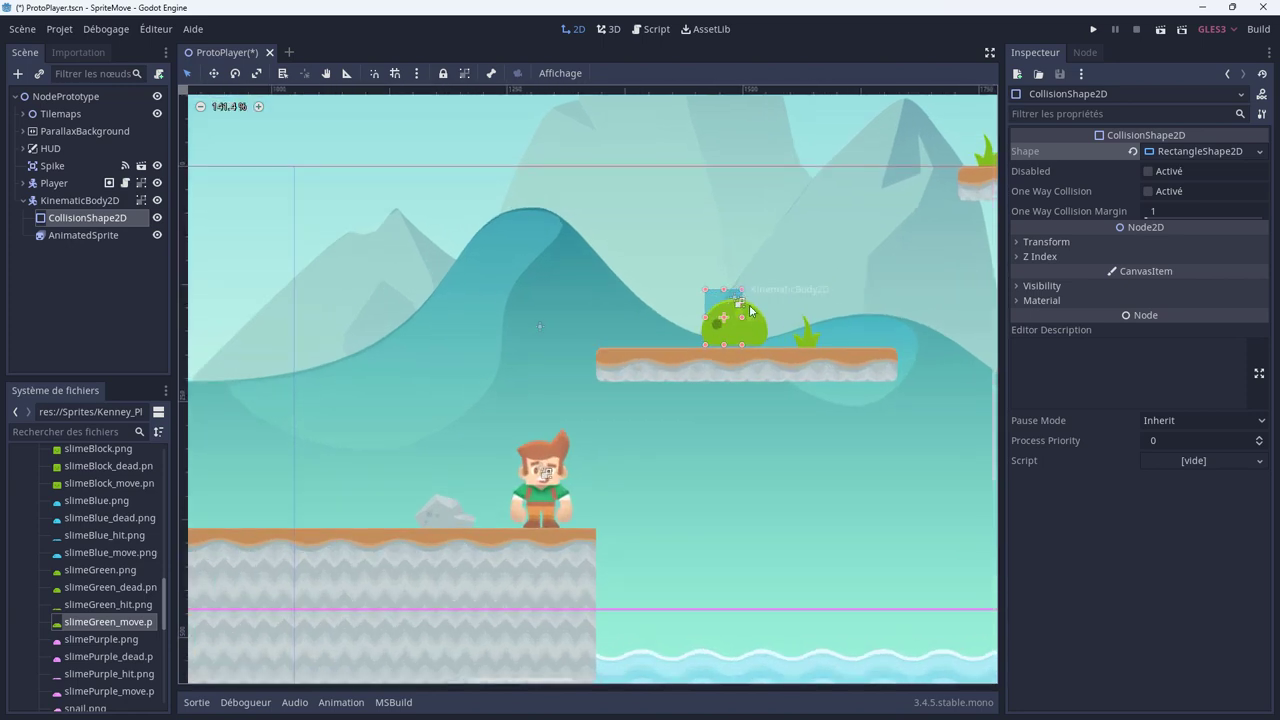
drag(741, 290, 765, 309)
drag(703, 303, 703, 299)
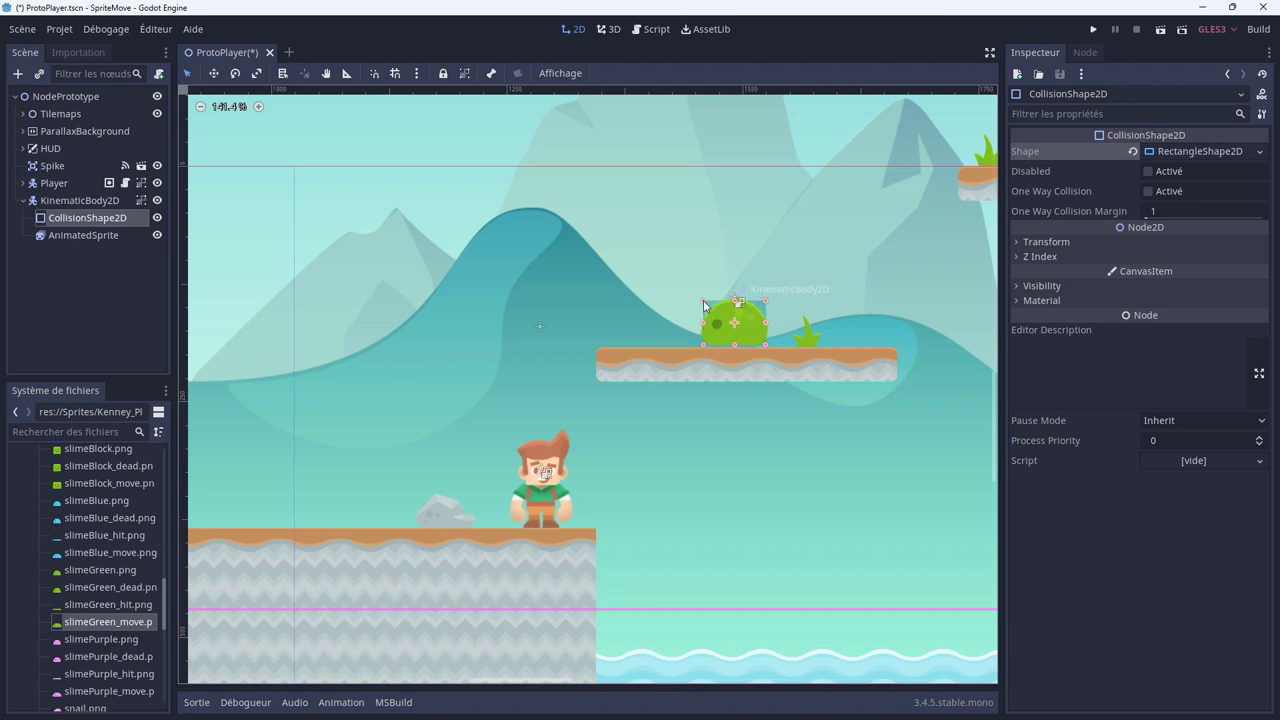
drag(703, 300, 703, 308)
Rename the KinematicBody2D node to Slime.
click(77, 200)
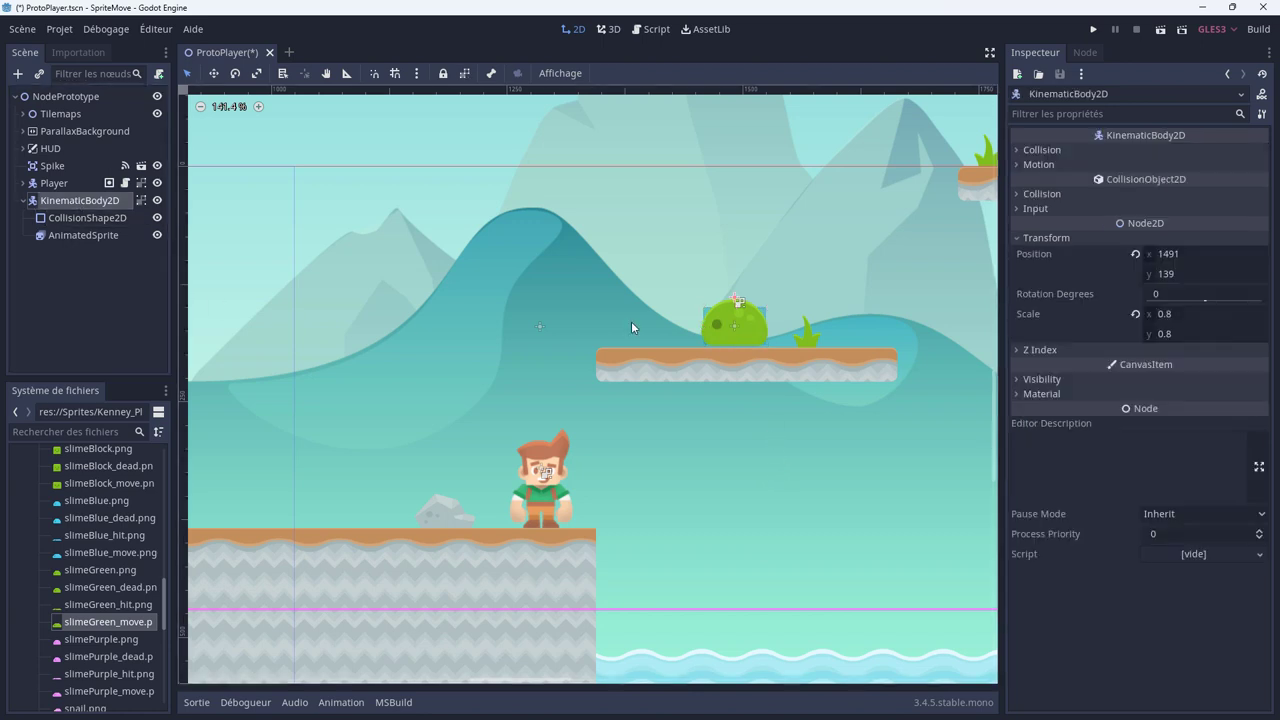
drag(733, 336, 733, 342)
double_click(74, 202)
text(Sli)
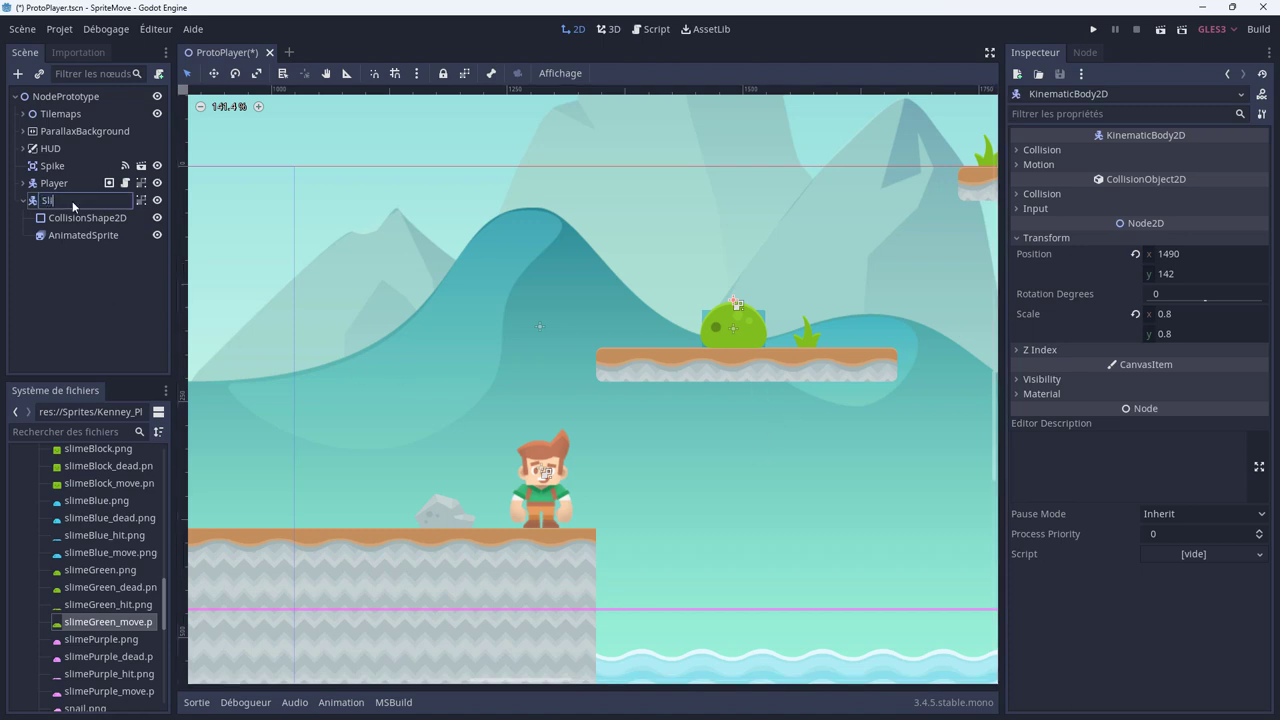
text(me)
key(Return)
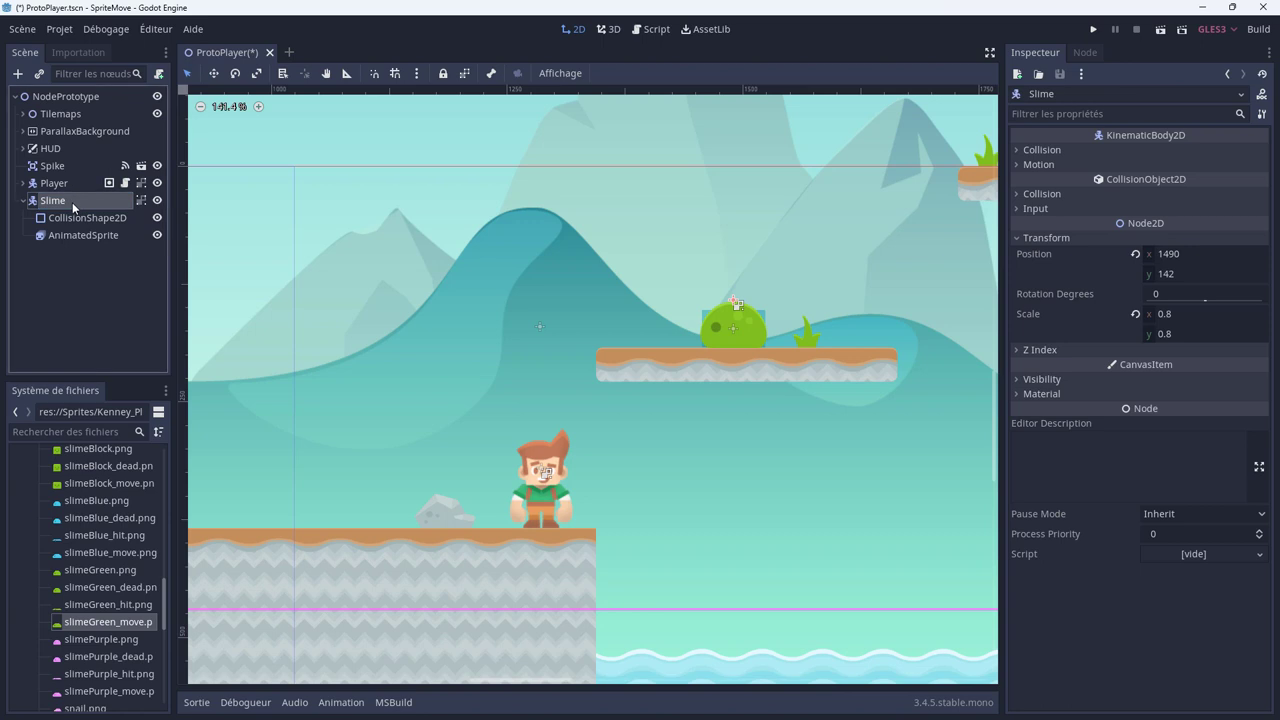
Attach a new C# script res://Slime.cs to the Slime node.
click(1189, 552)
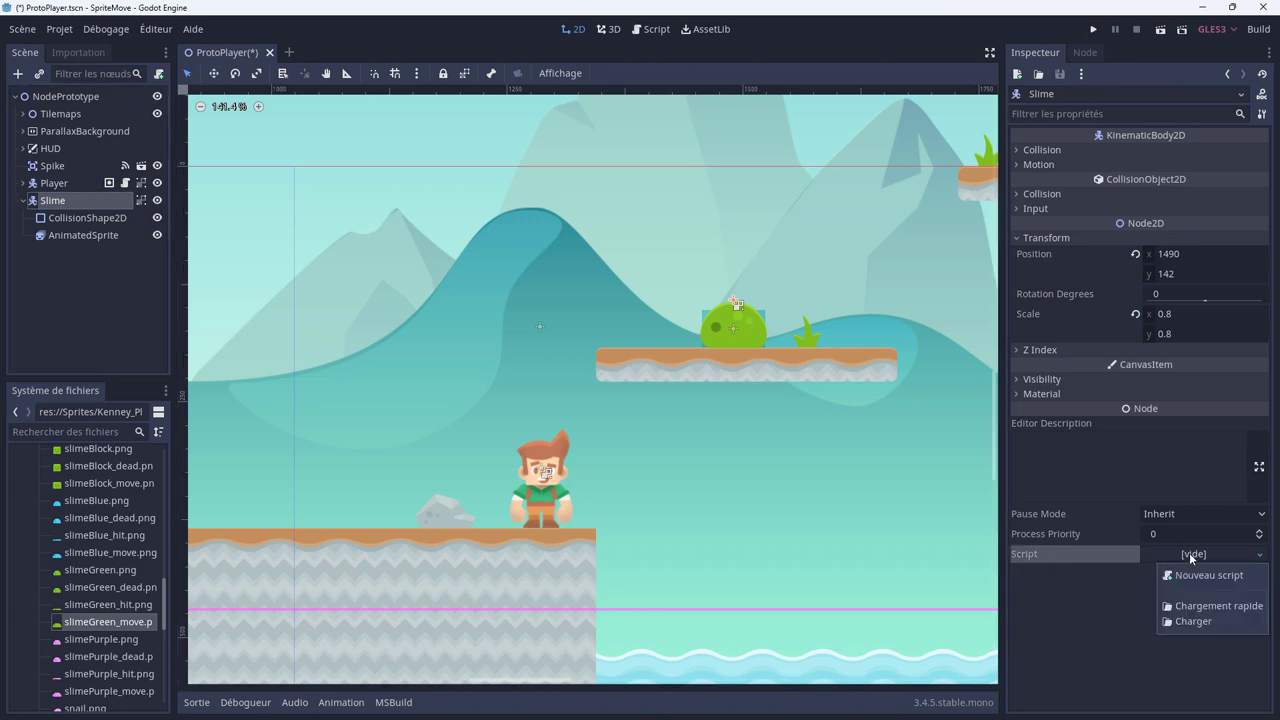
click(1187, 576)
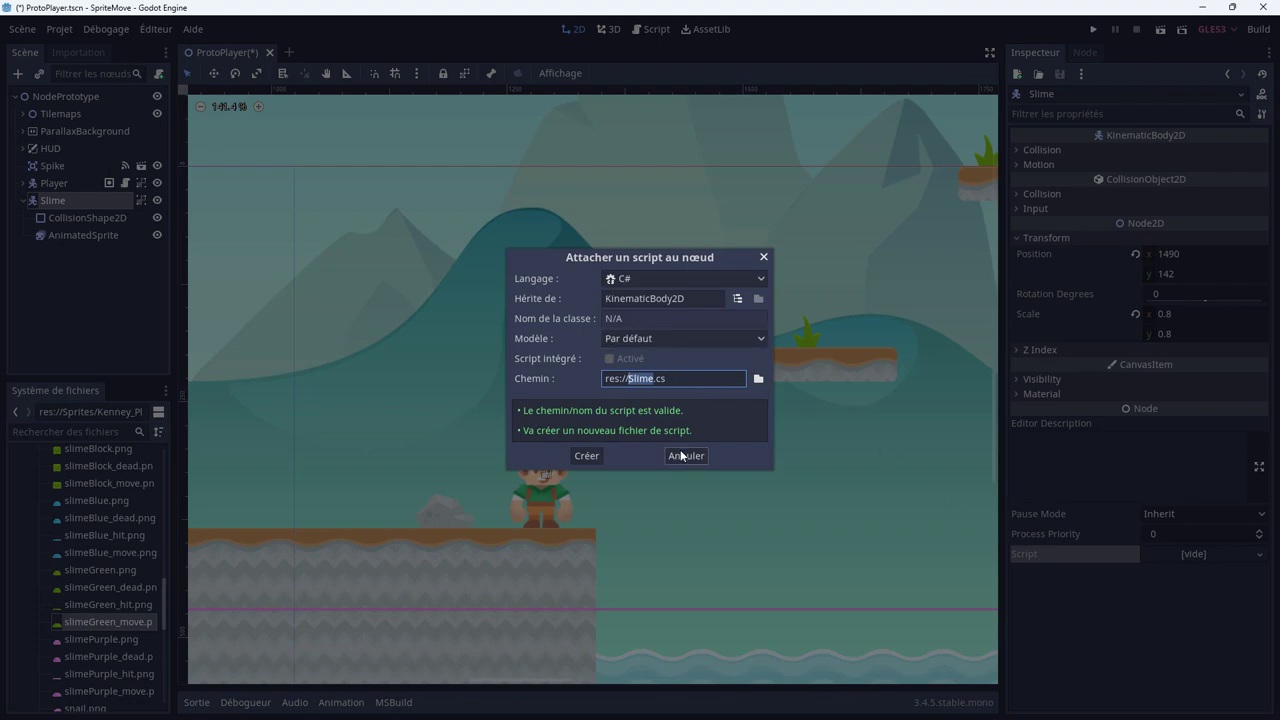
click(586, 456)
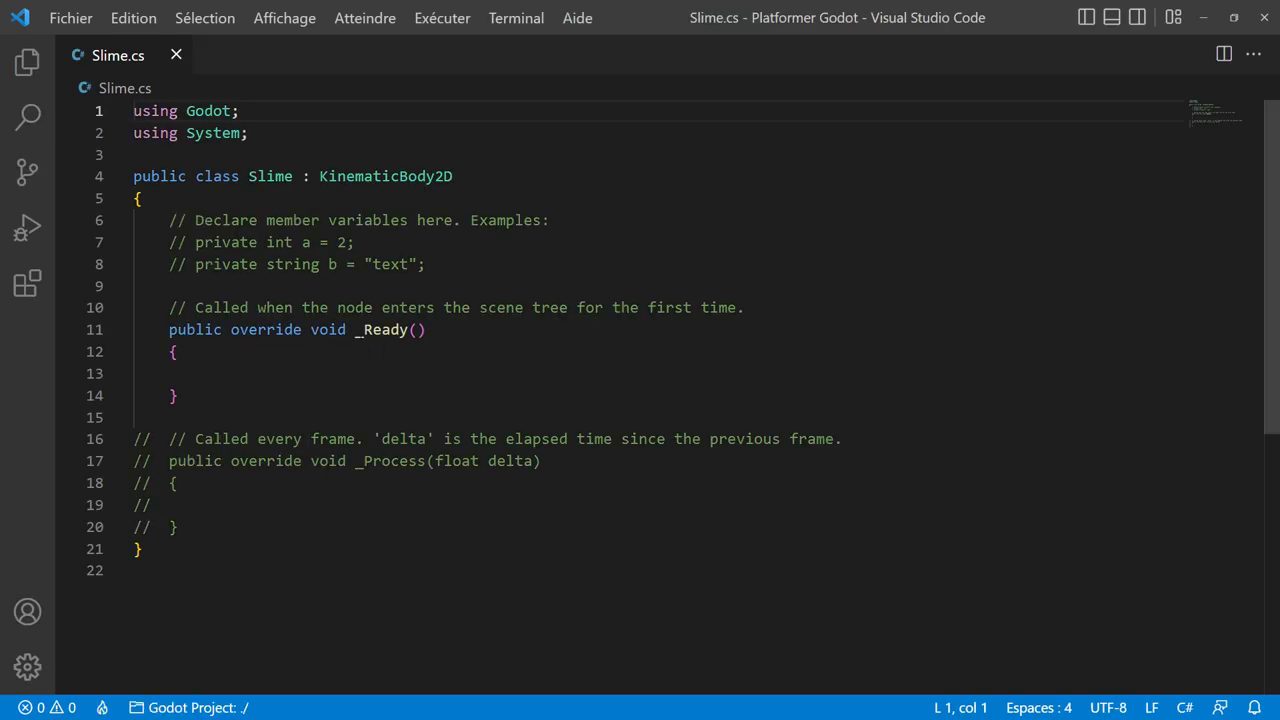
Replace the template comments with a private Vector2 velocity field.
drag(169, 219, 746, 307)
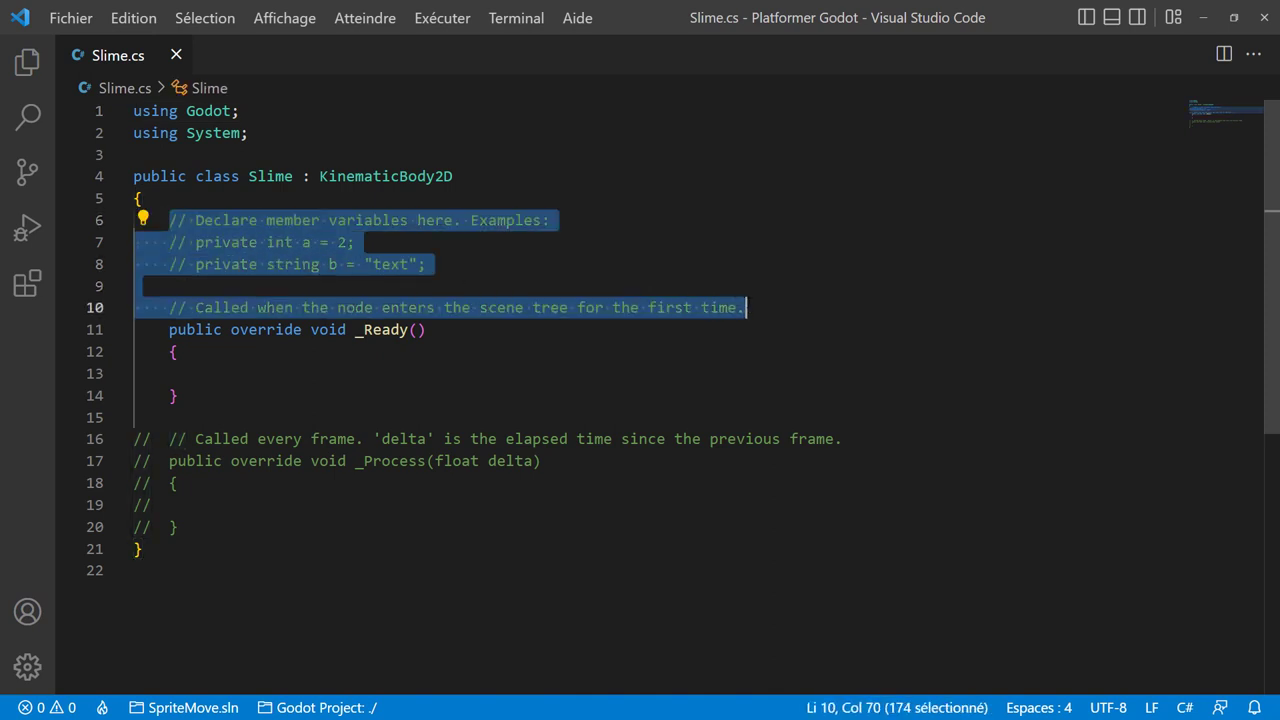
key(BackSpace)
key(Return)
key(Up)
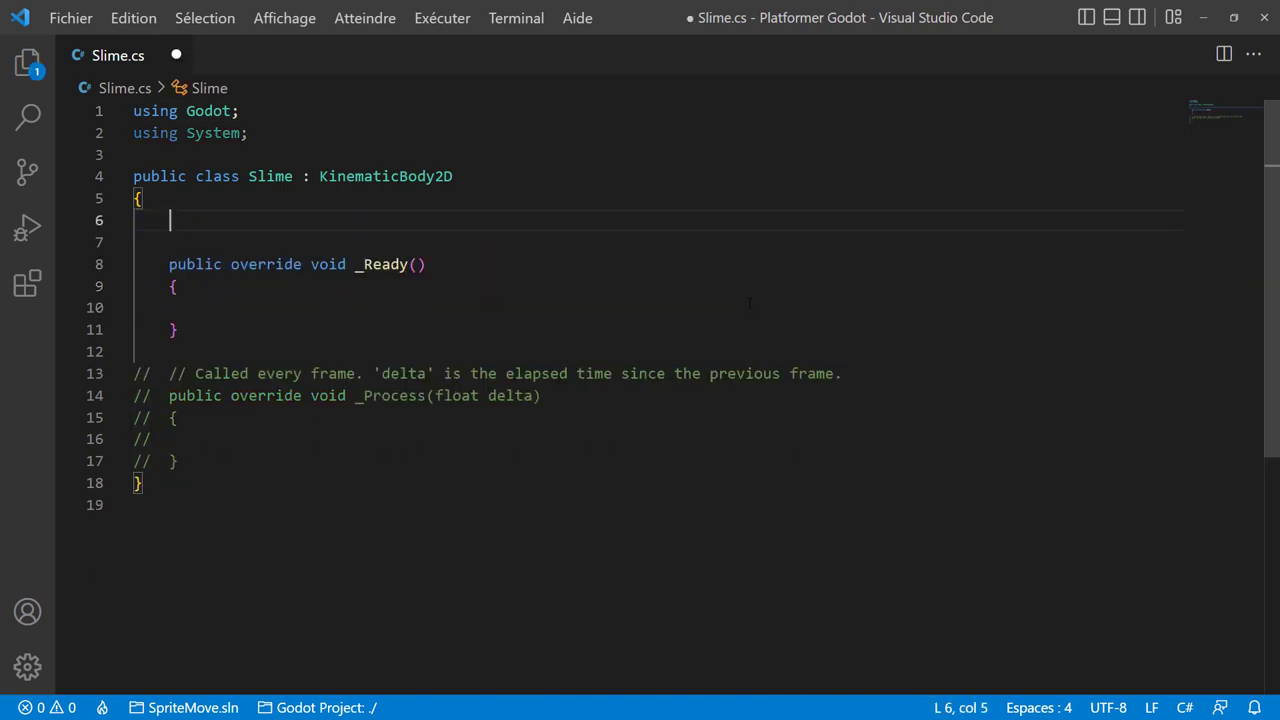
text(private vec)
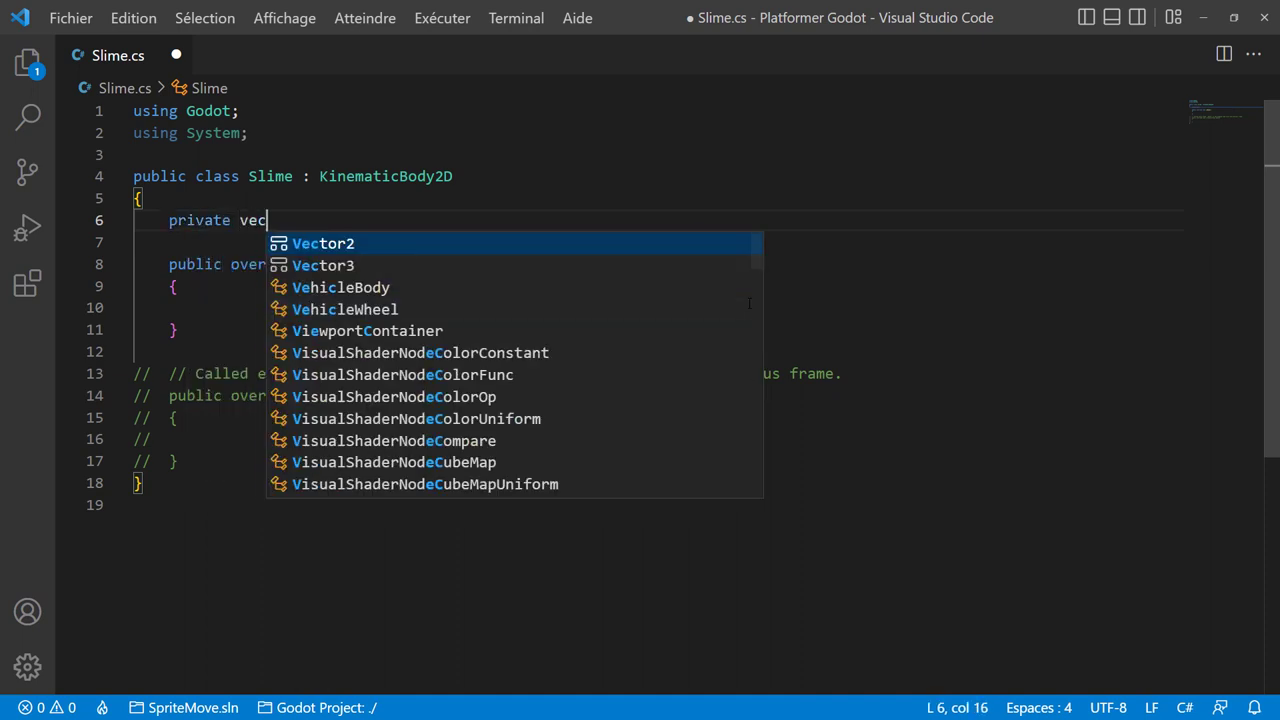
key(Return)
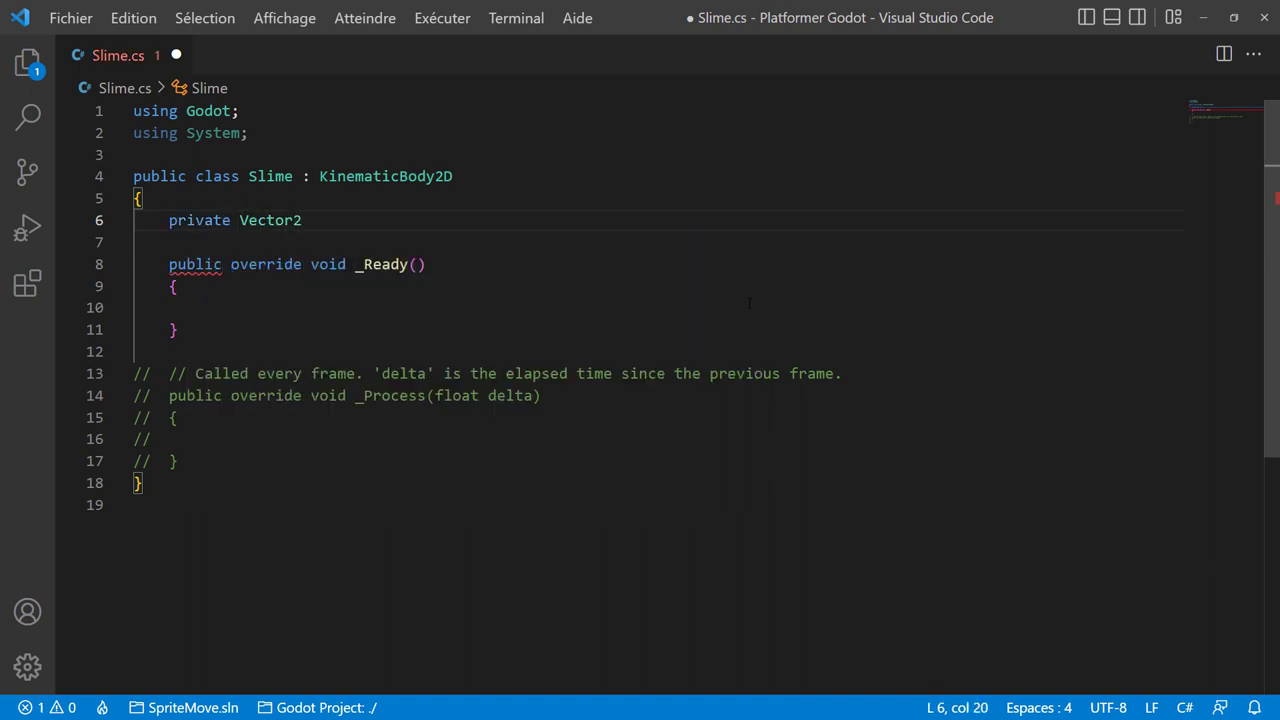
text( velocity)
text(;)
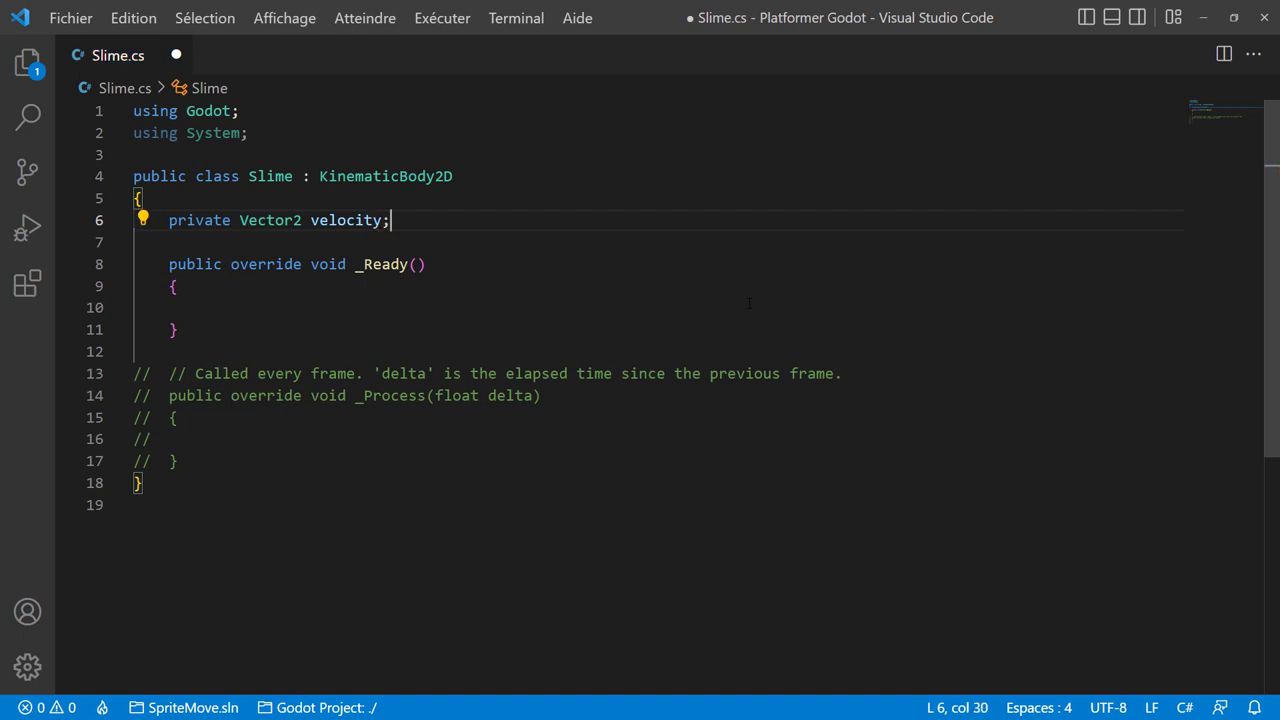
Declare an exported field [Export] int speed = 100.
key(Return)
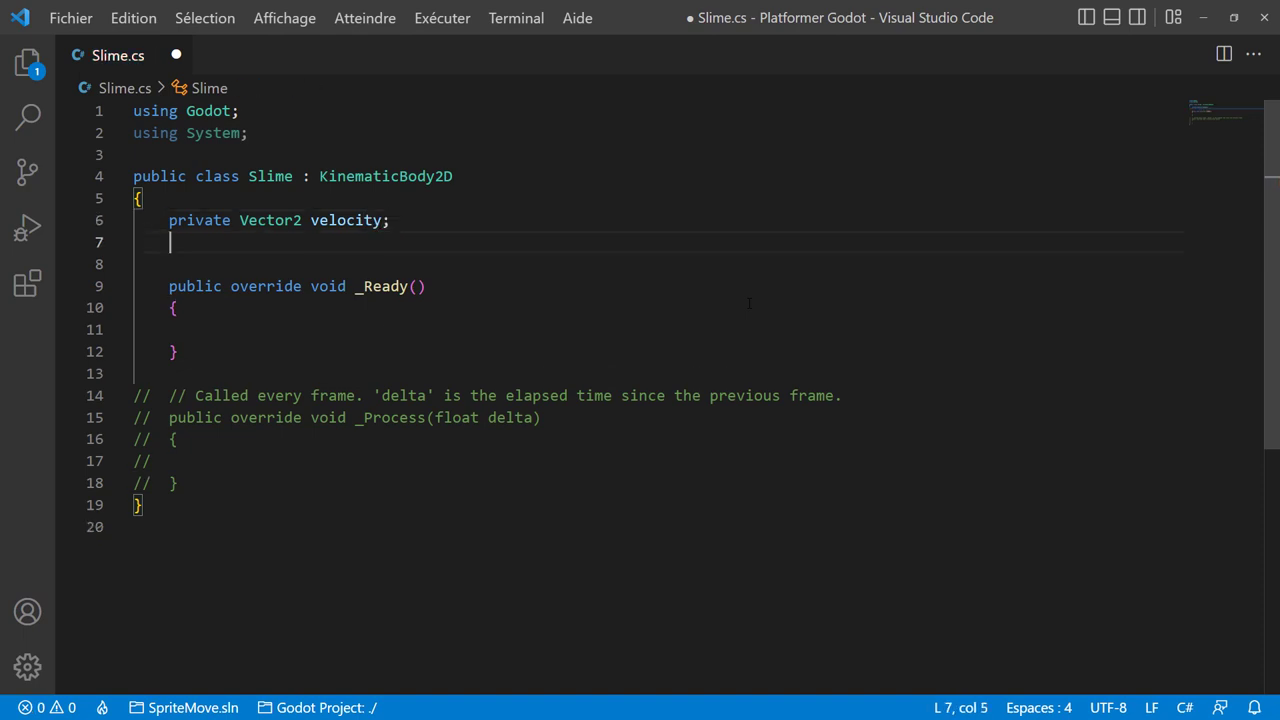
text([)
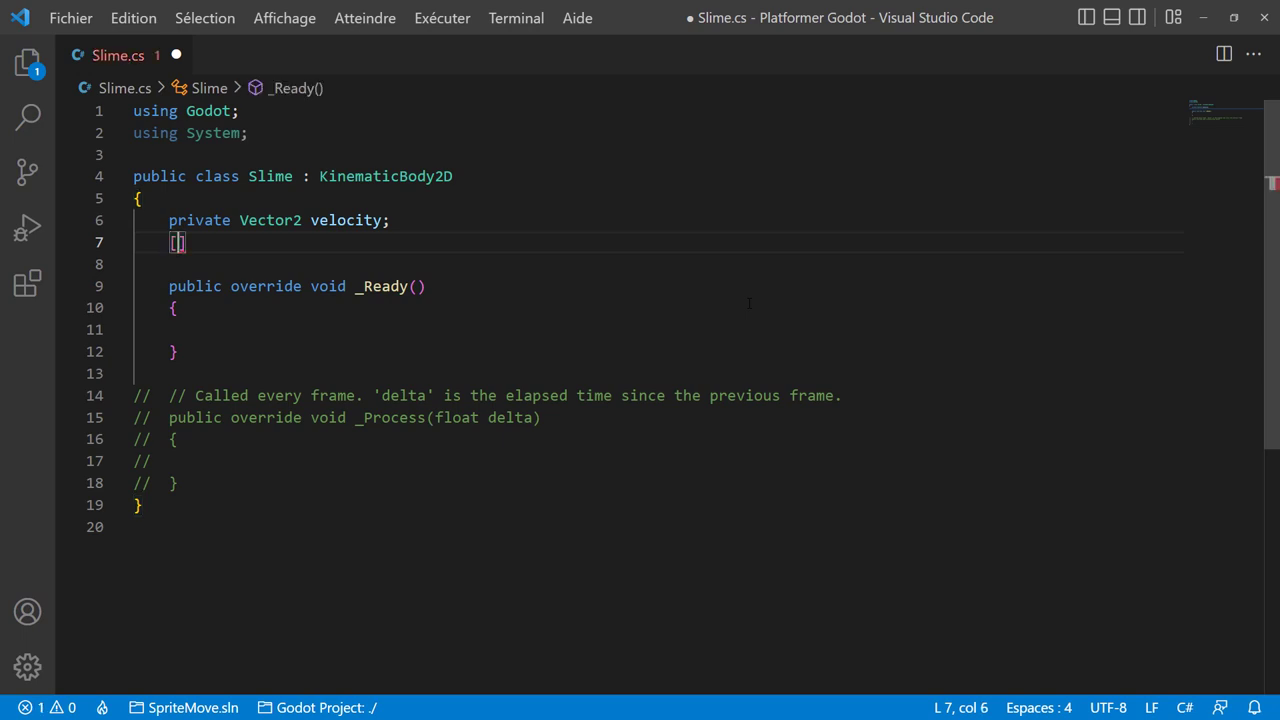
text(exp)
key(Tab)
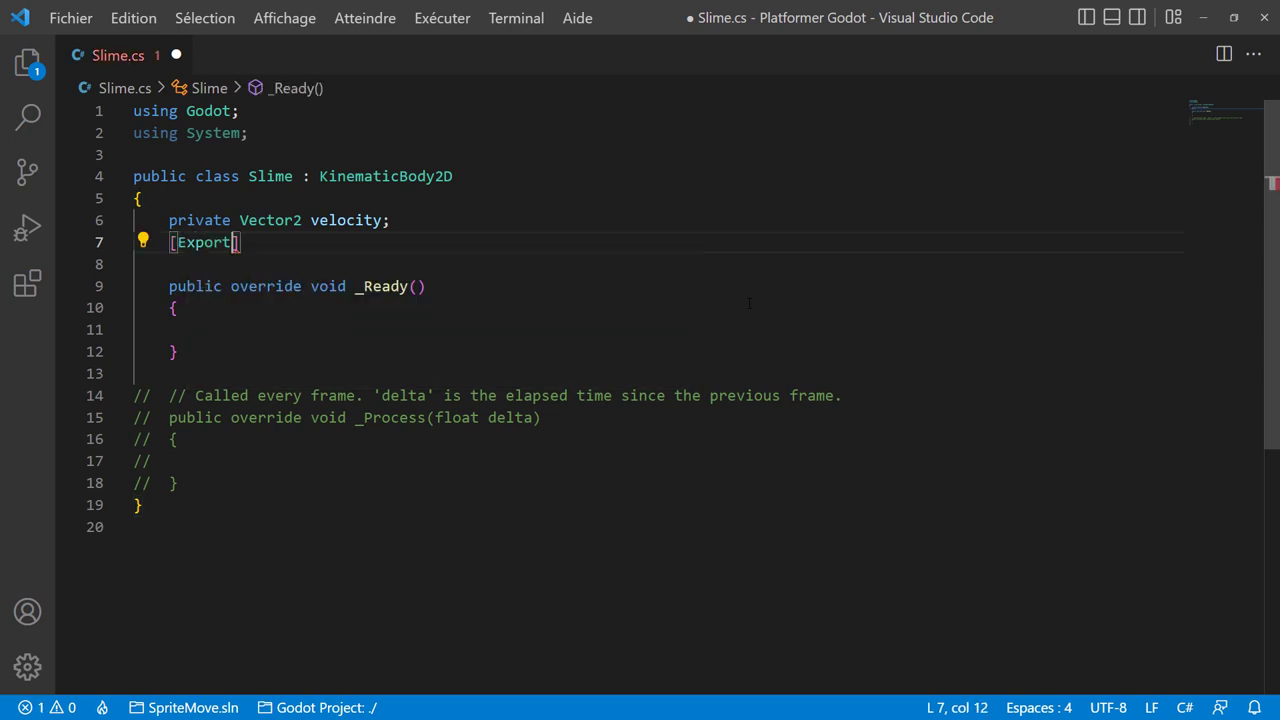
text(])
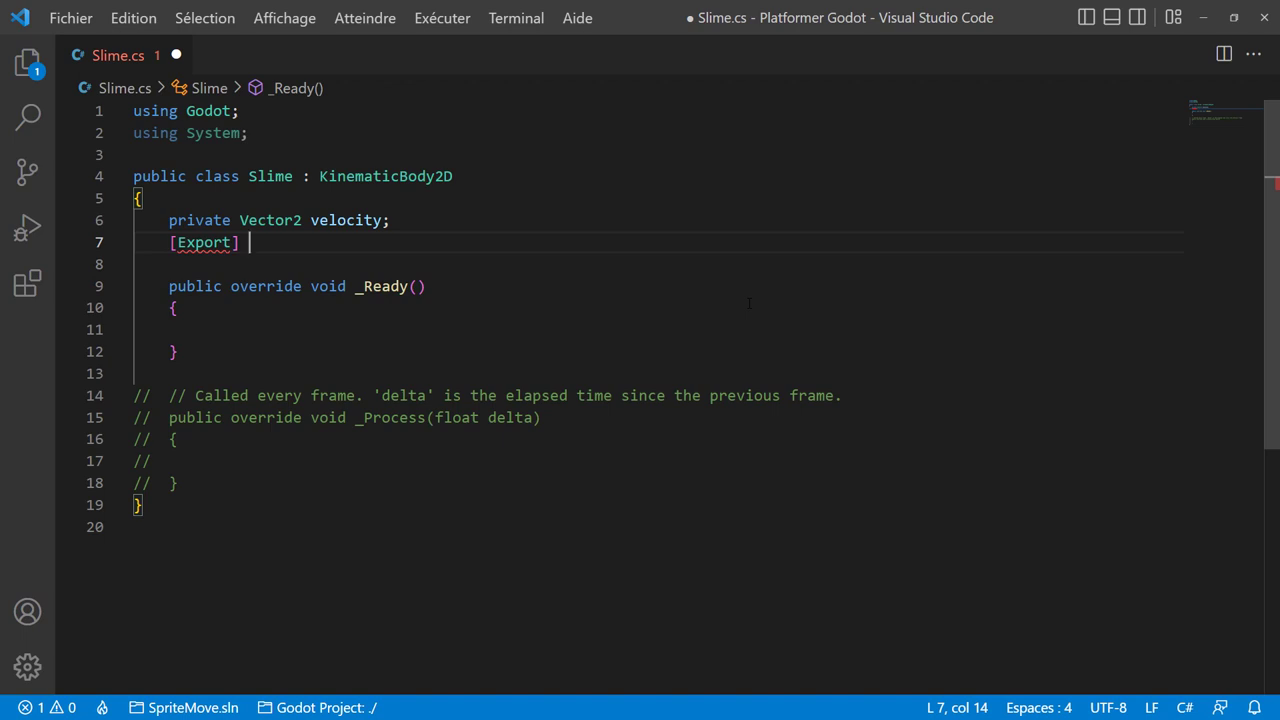
text( int sp)
key(BackSpace)
key(BackSpace)
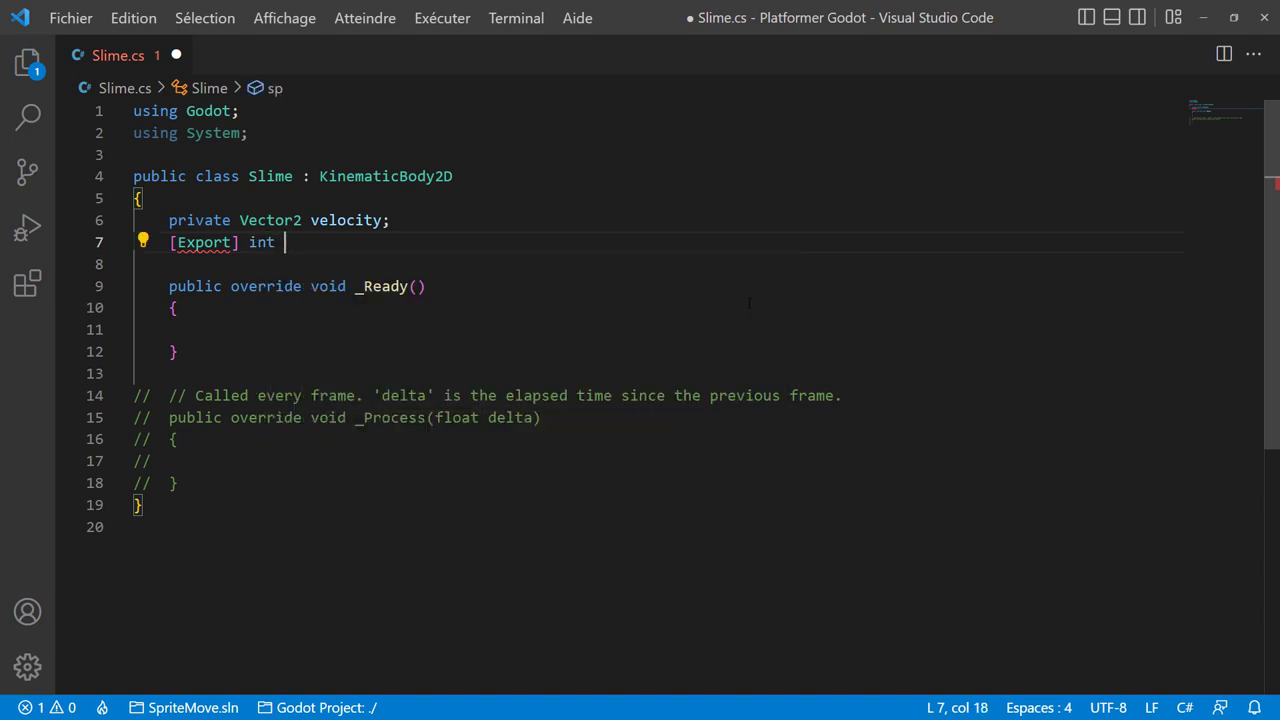
key(BackSpace)
key(BackSpace)
key(BackSpace)
text(i)
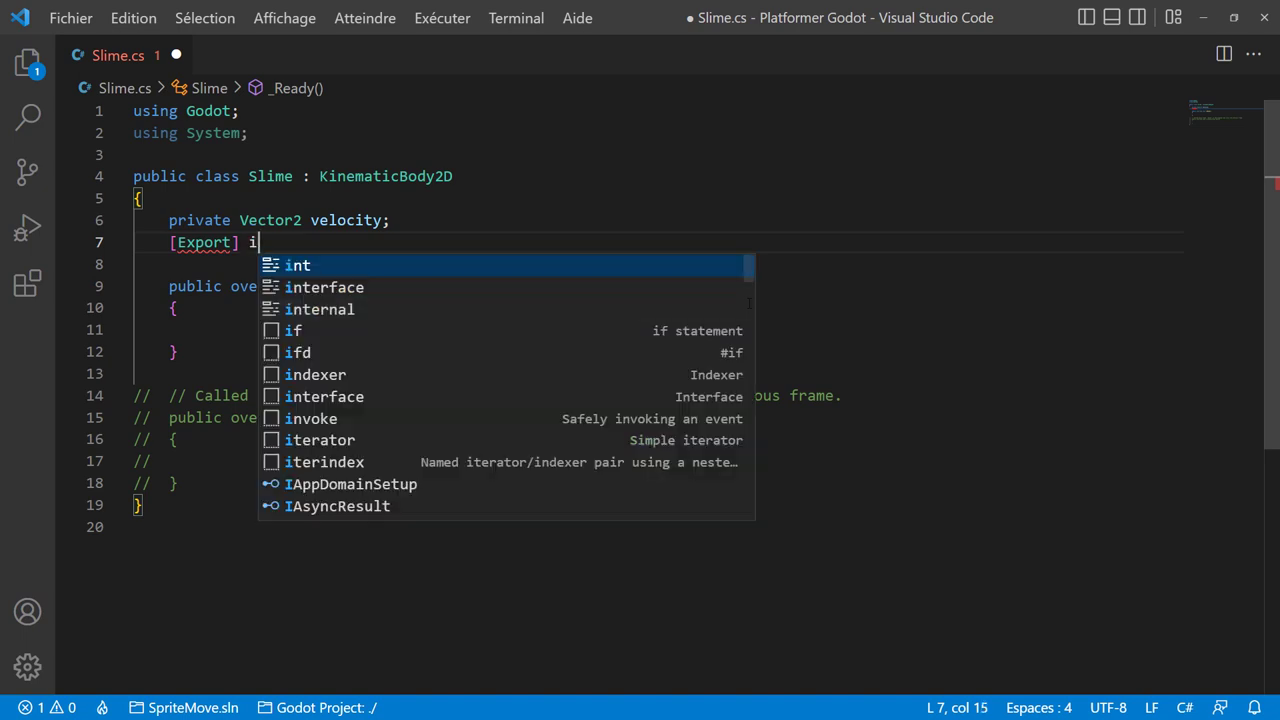
text(nt sp)
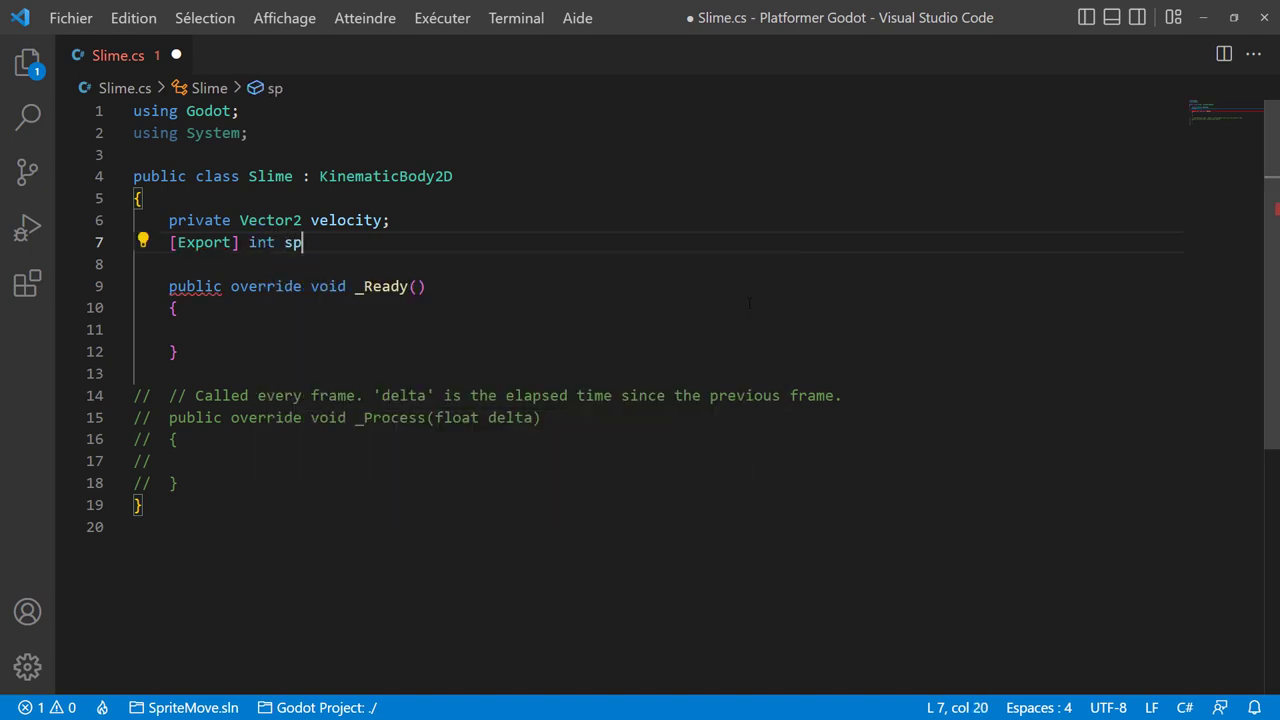
text(p)
key(BackSpace)
key(BackSpace)
key(BackSpace)
text(spe)
text(ed = 100;)
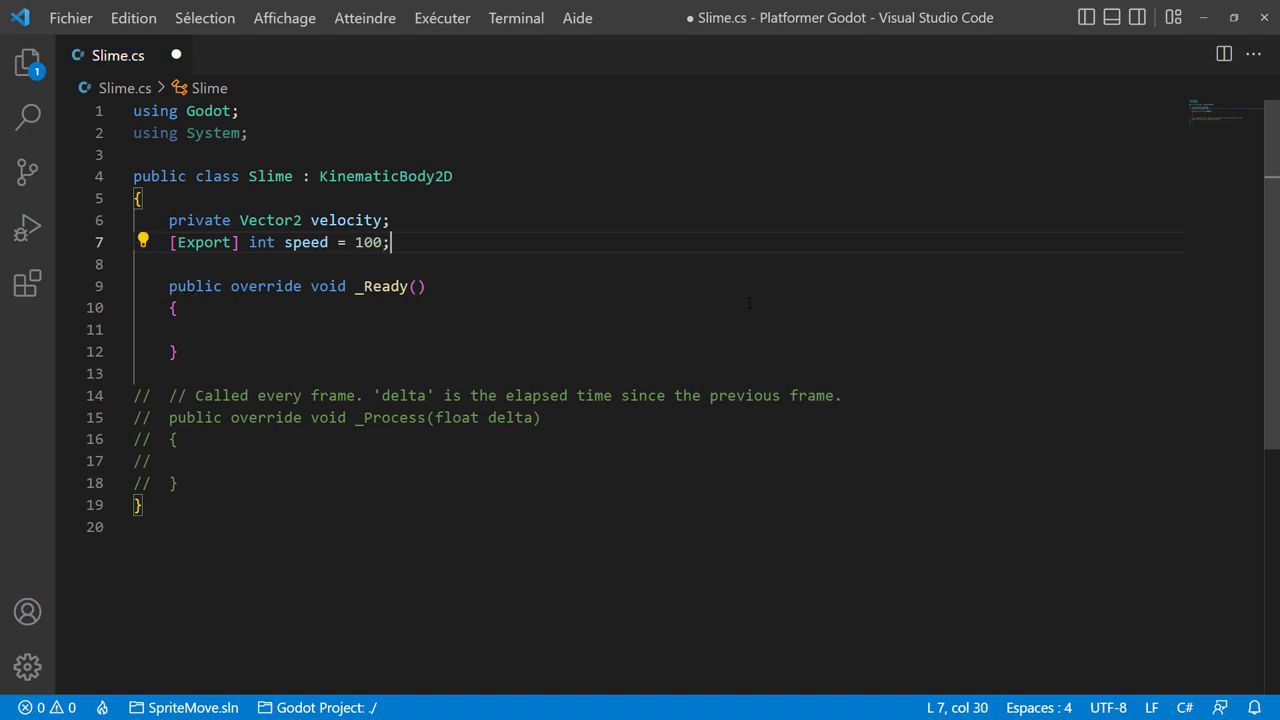
Add the field private bool goLeft = true.
key(Return)
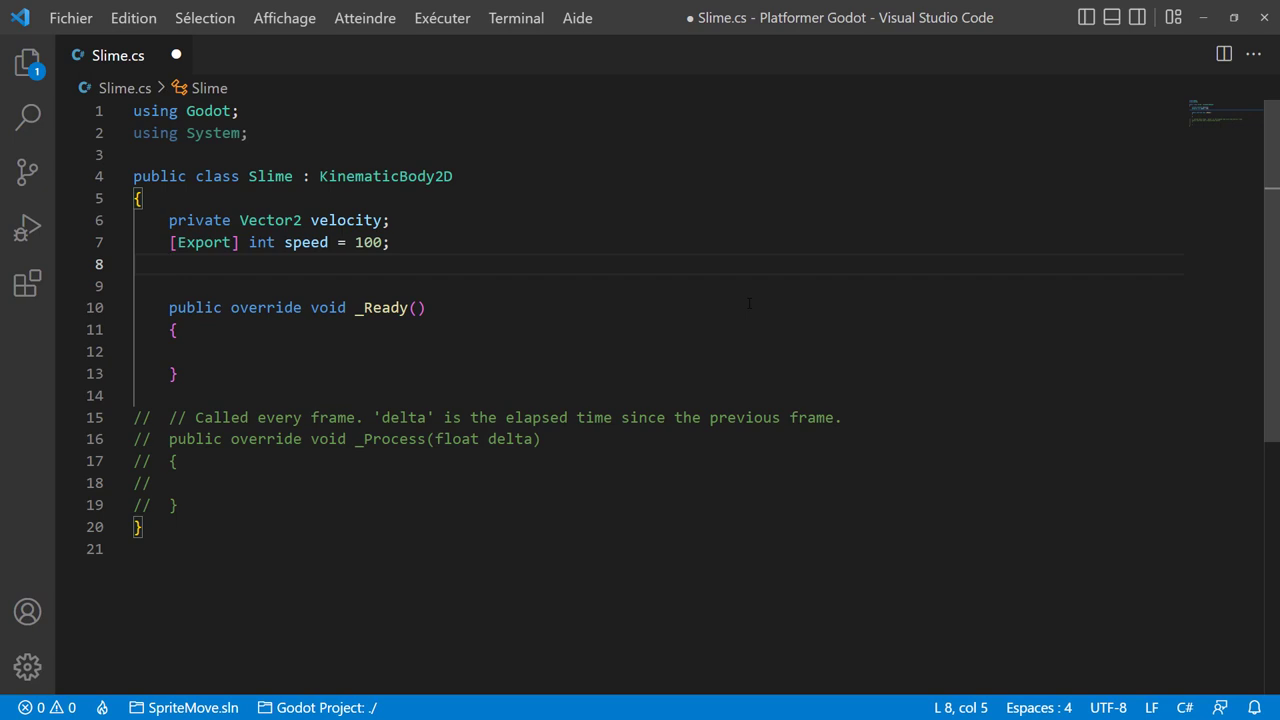
text(b)
key(BackSpace)
text(private )
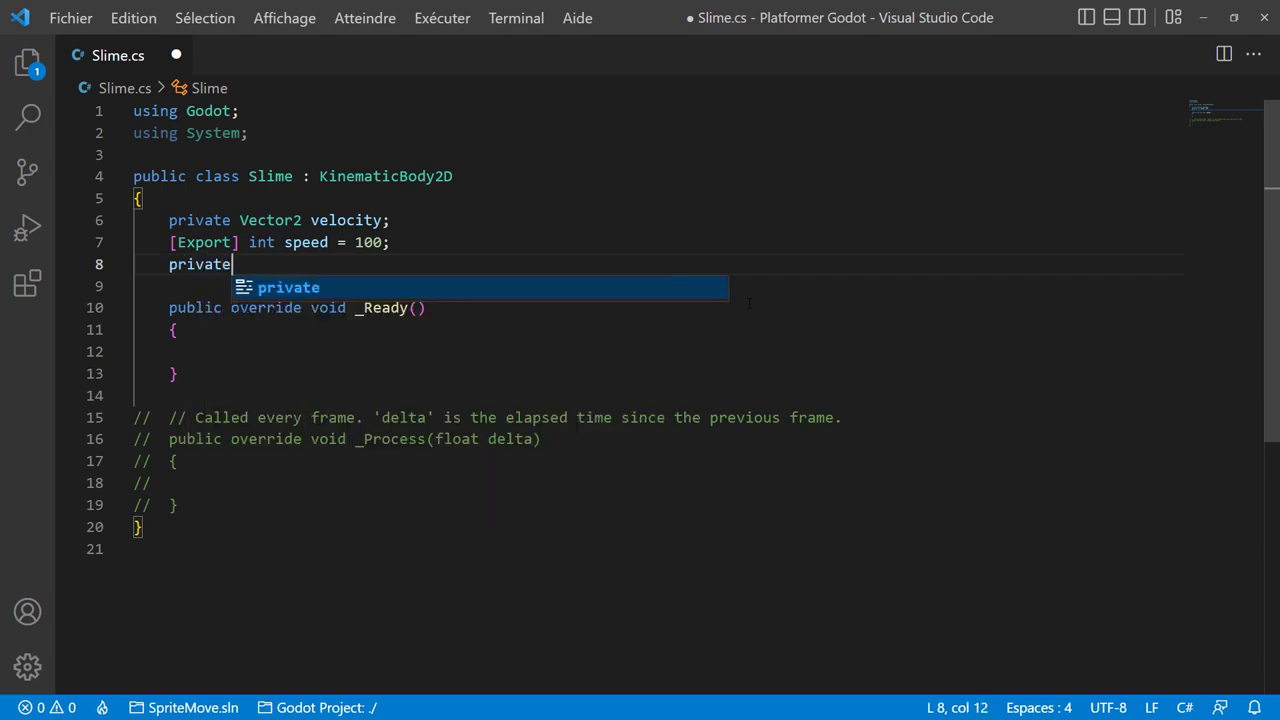
text(bool )
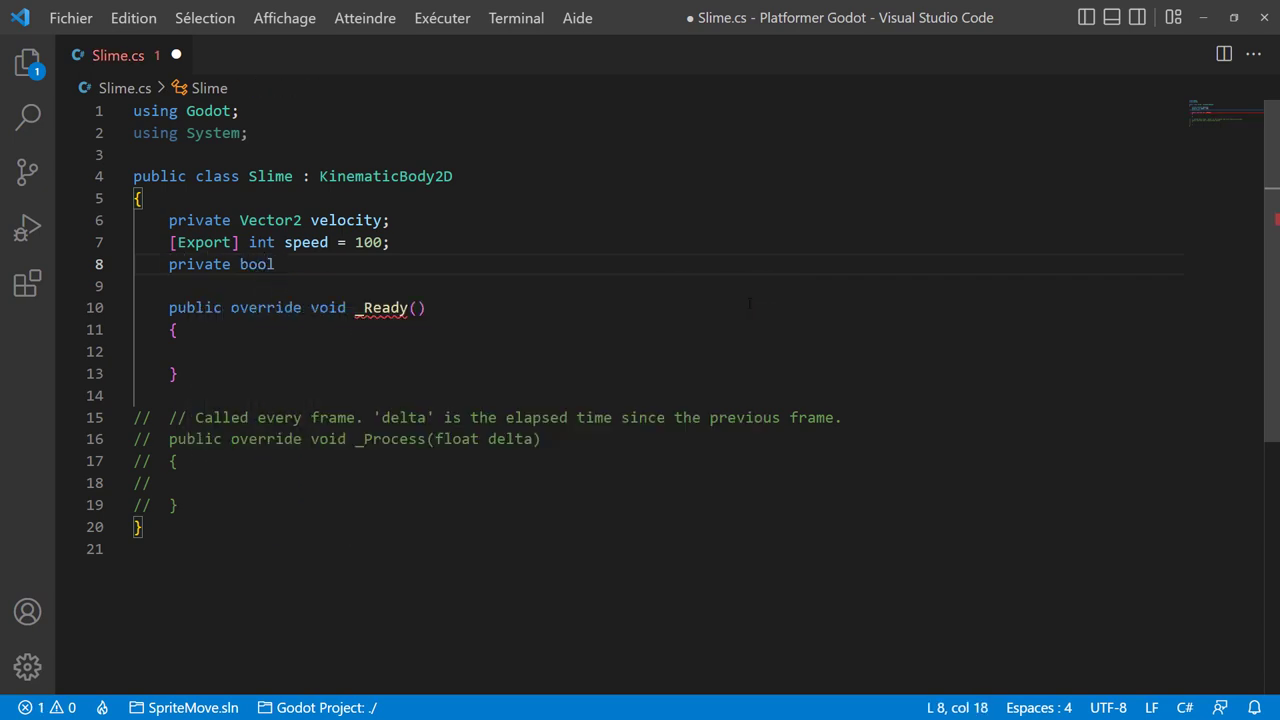
text(goL)
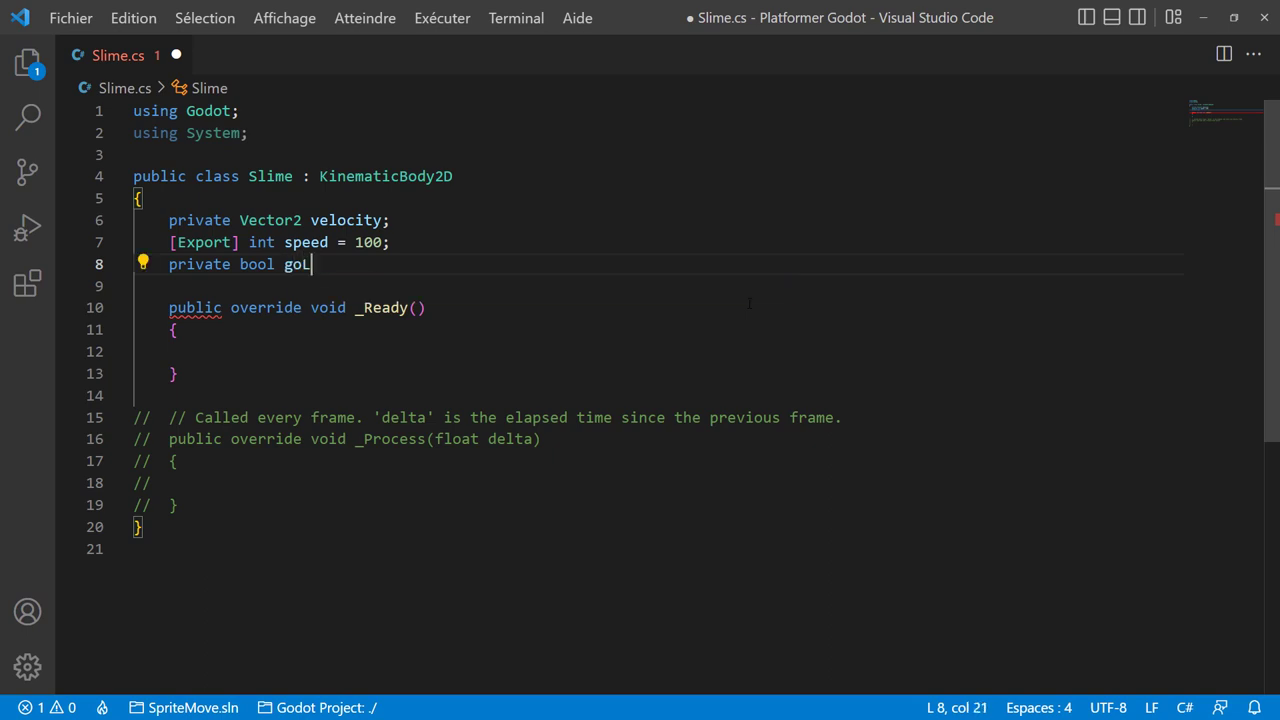
text(eft = true;)
Delete the per-frame comment line from the script.
click(471, 335)
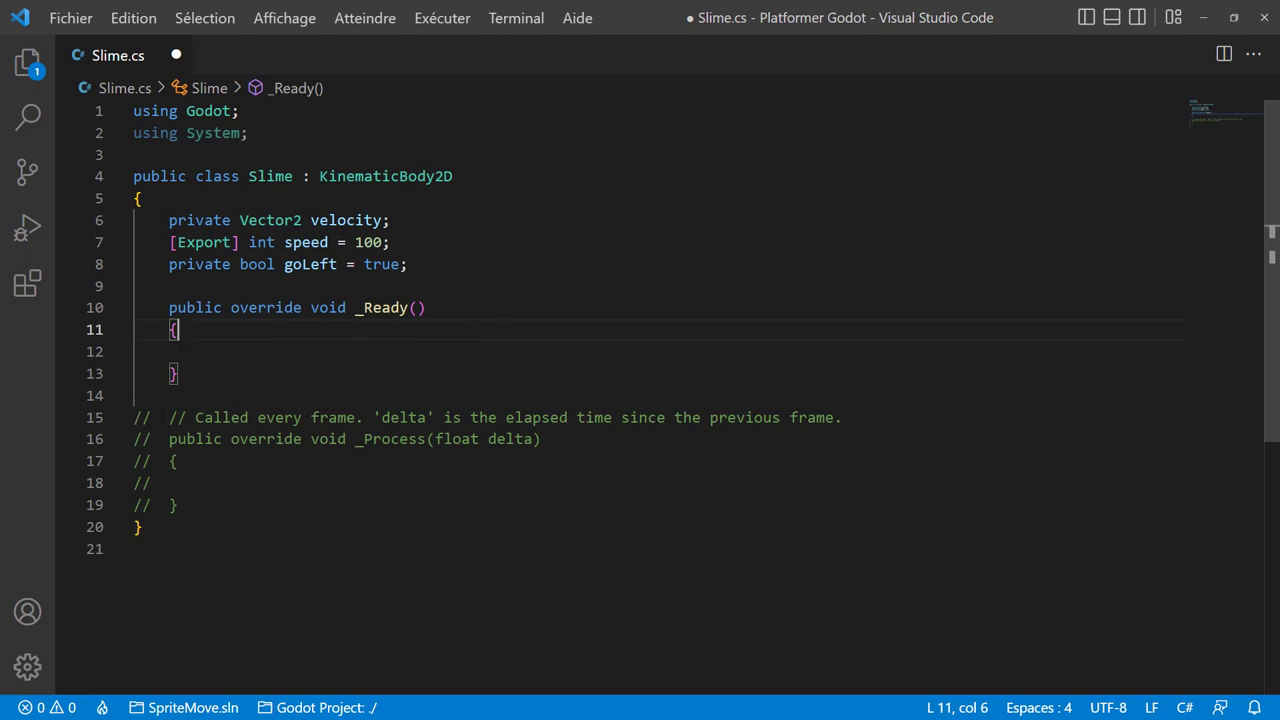
drag(133, 417, 840, 417)
key(BackSpace)
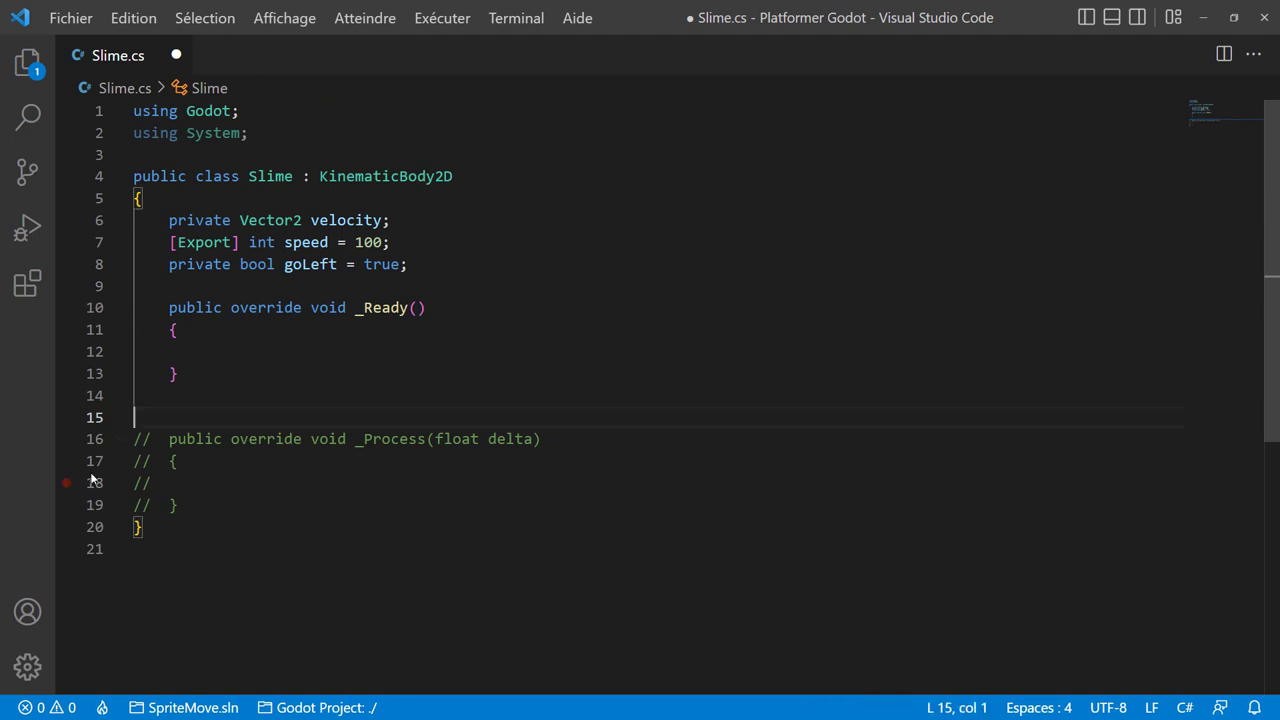
Uncomment the _Process method in Slime.cs and indent it one level.
drag(133, 439, 179, 505)
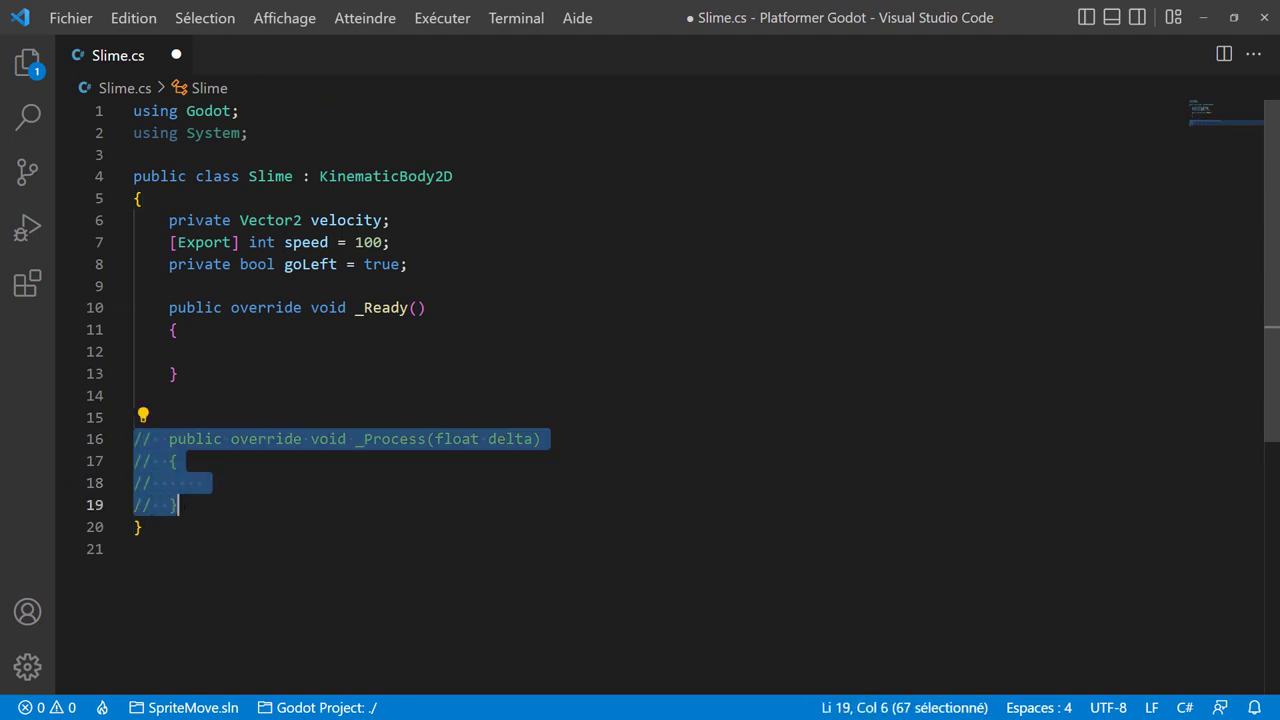
key(ctrl+k)
key(ctrl+u)
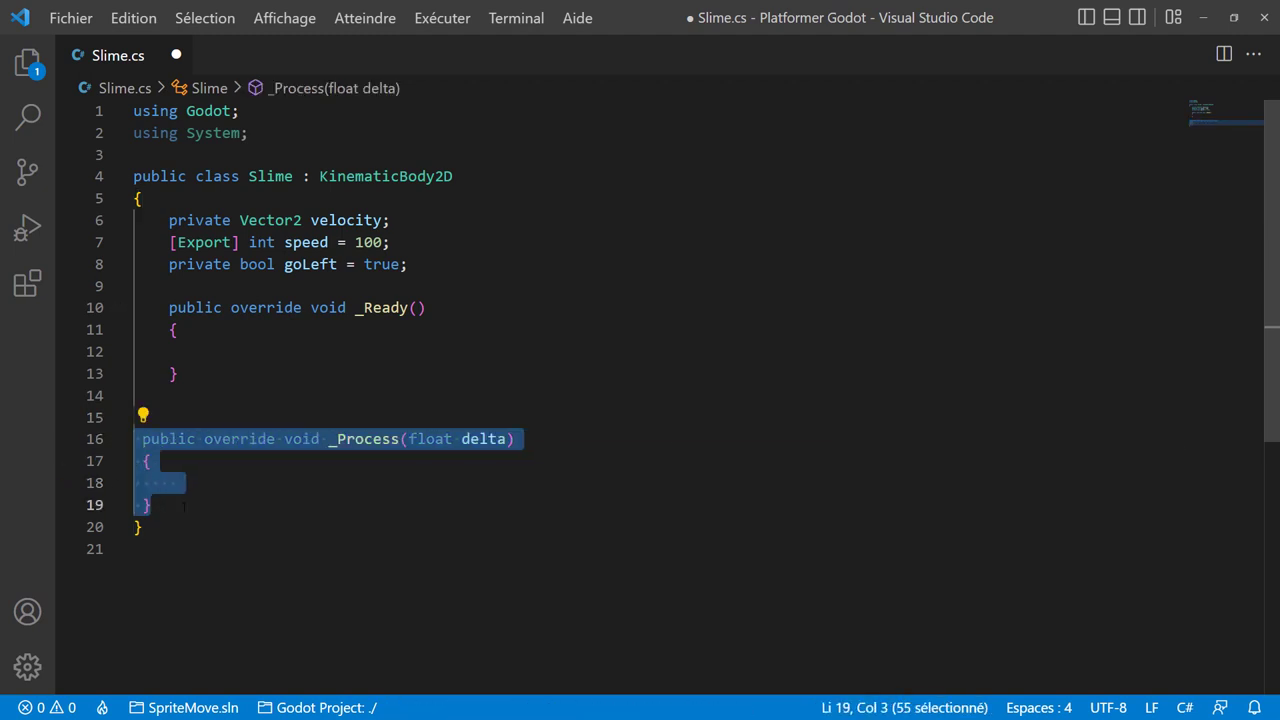
key(Tab)
key(Escape)
click(230, 484)
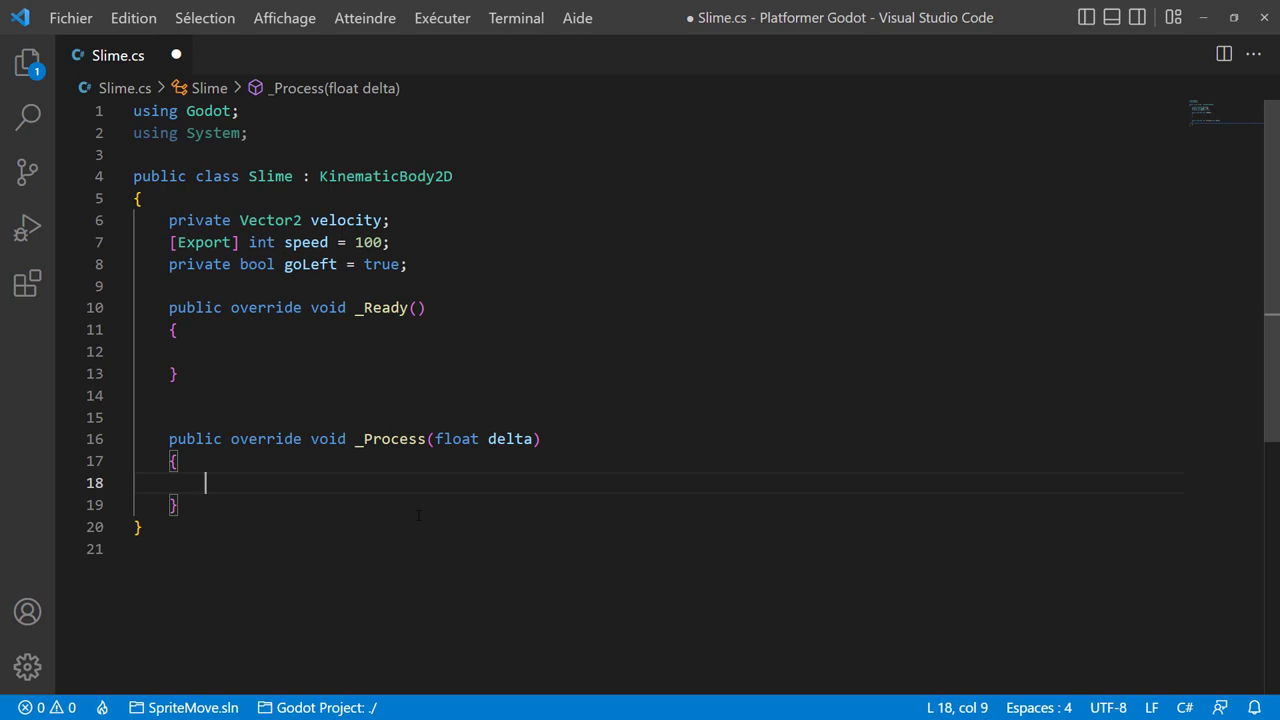
Write velocity.x = goLeft ? -speed : speed; in the _Process body.
text(ve)
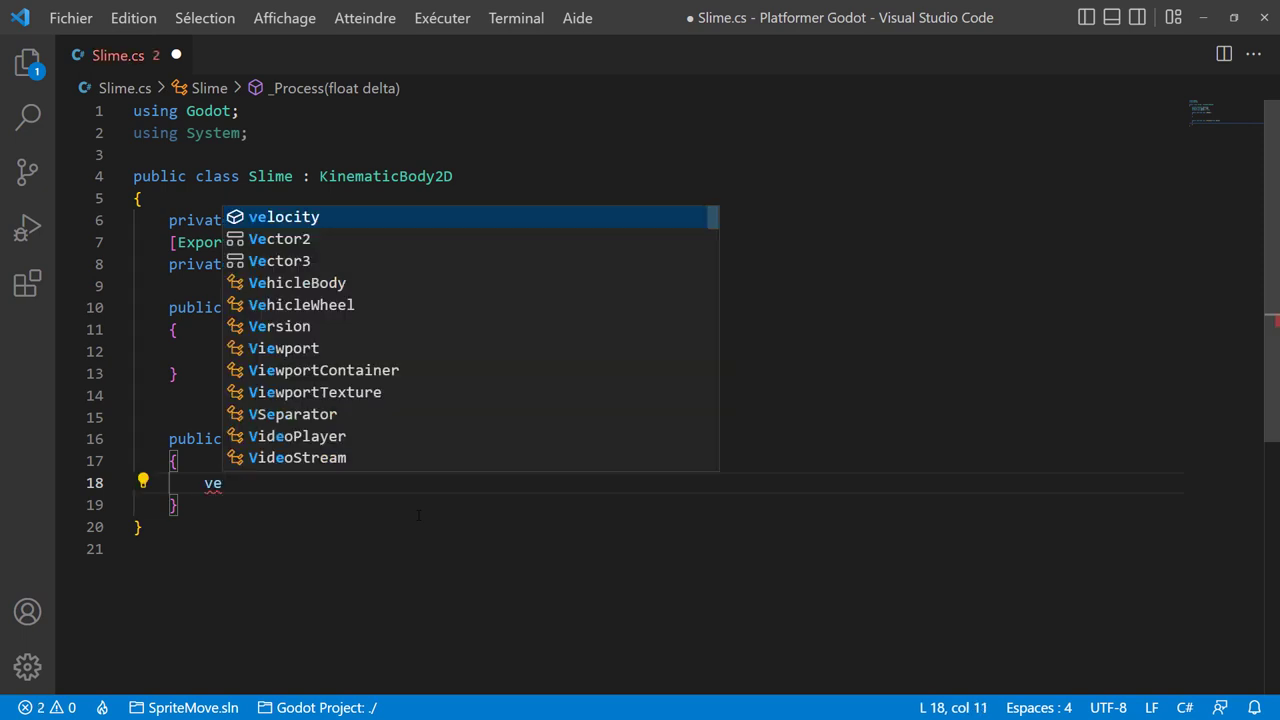
key(Return)
text(.x)
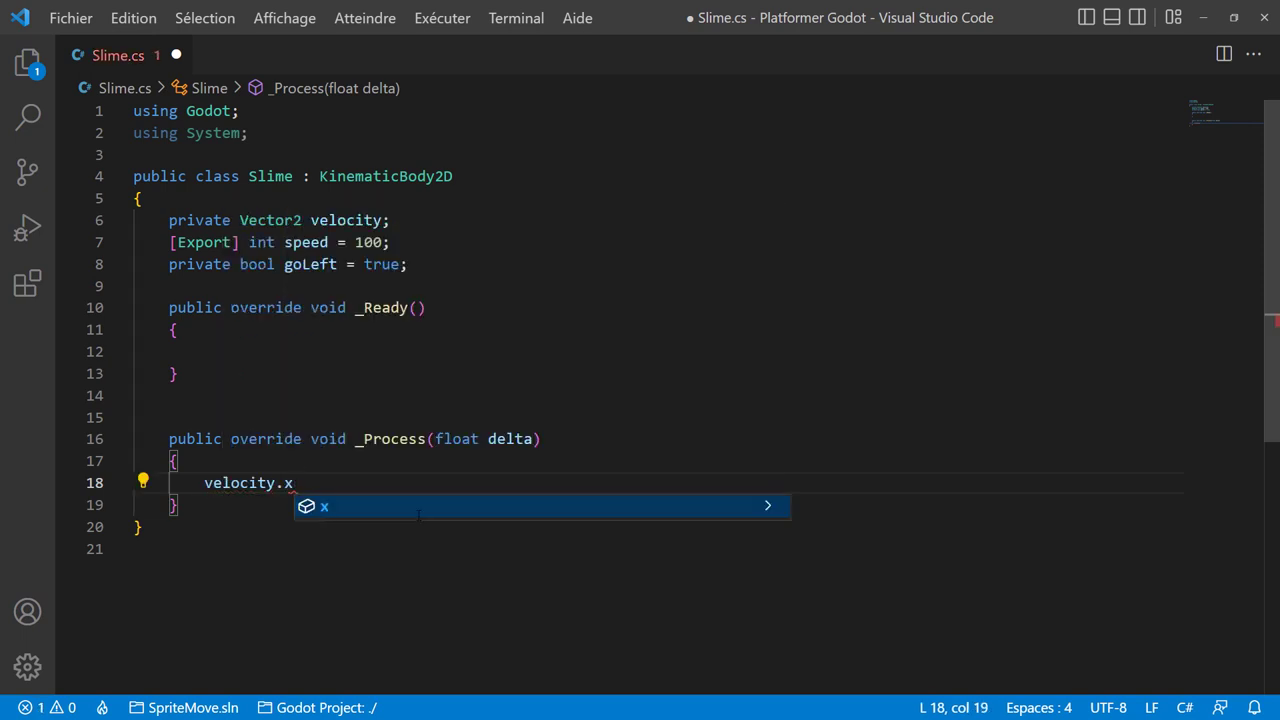
text( = )
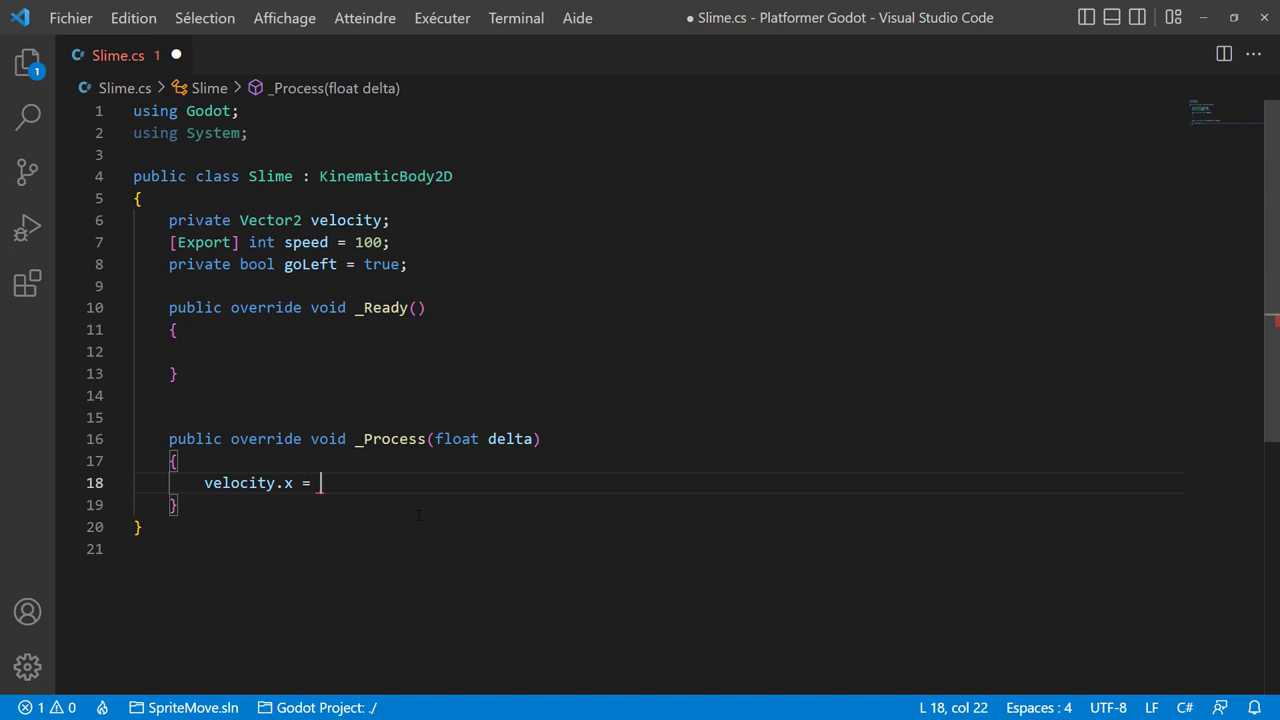
text(go)
key(Return)
text(?)
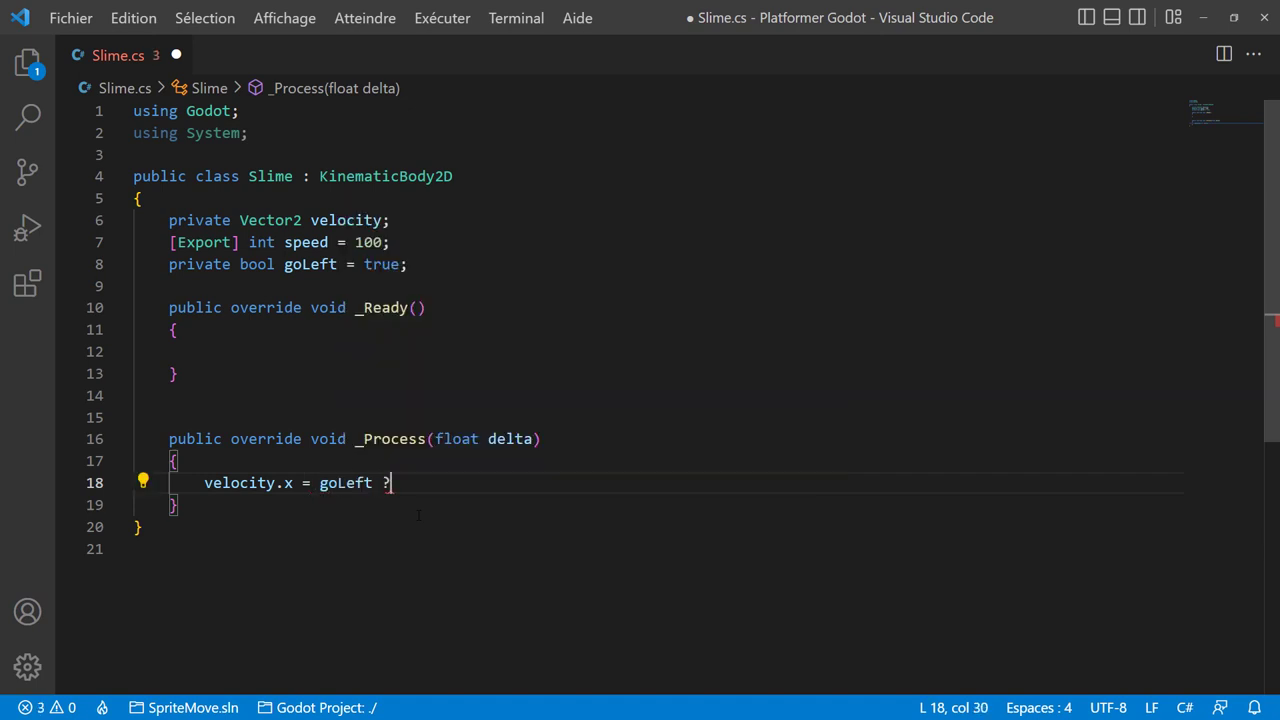
text( -s)
text(pee)
key(Return)
text(; )
text(sp)
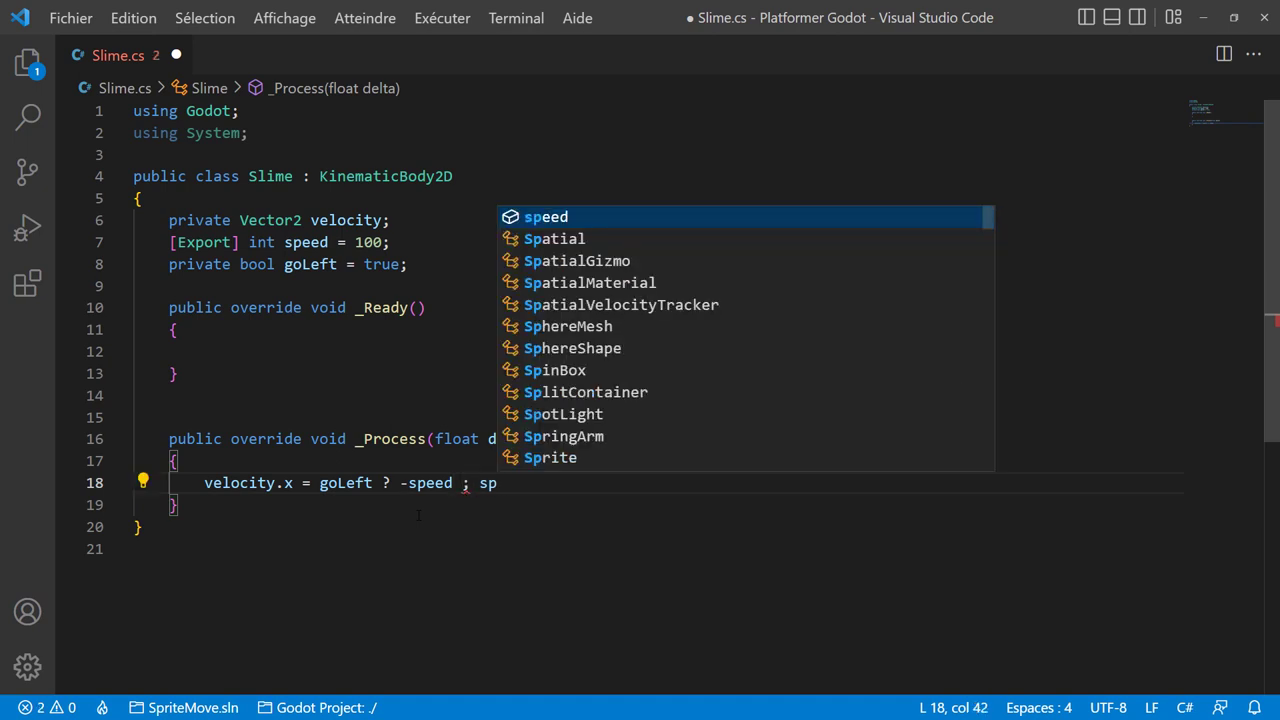
key(Return)
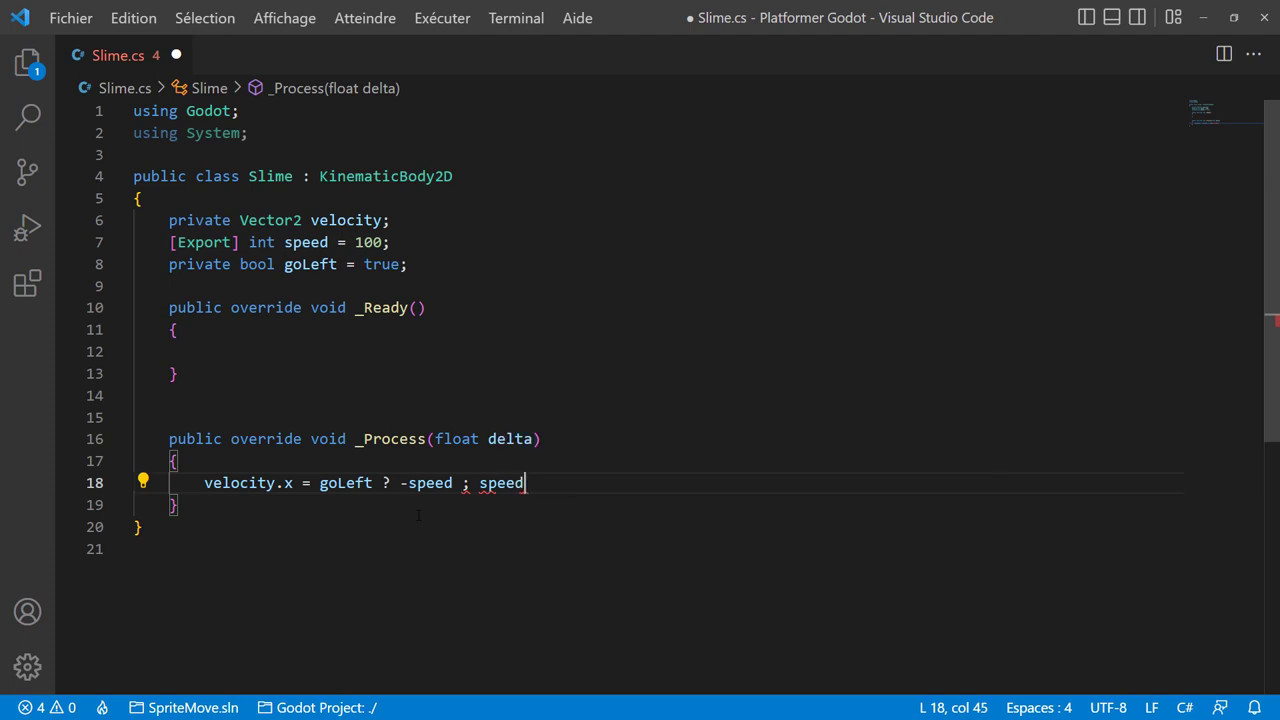
text(;)
click(464, 483)
key(shift+Right)
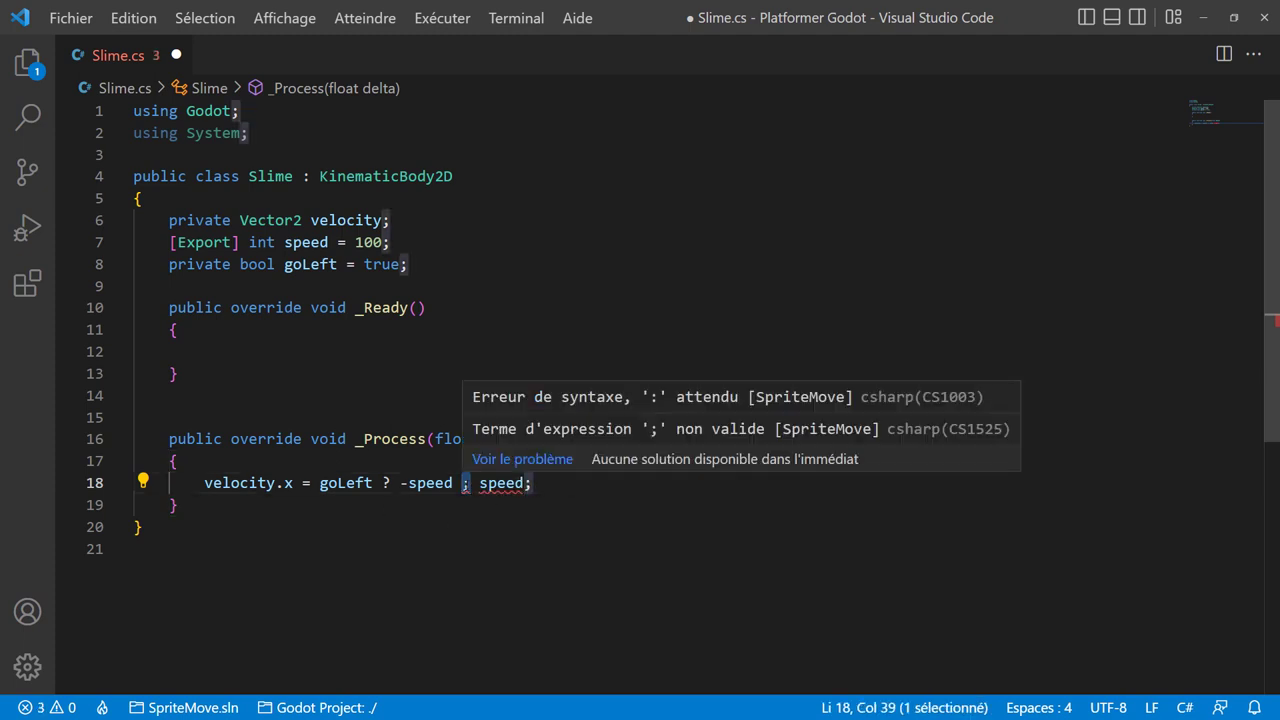
text(:)
click(560, 527)
click(568, 481)
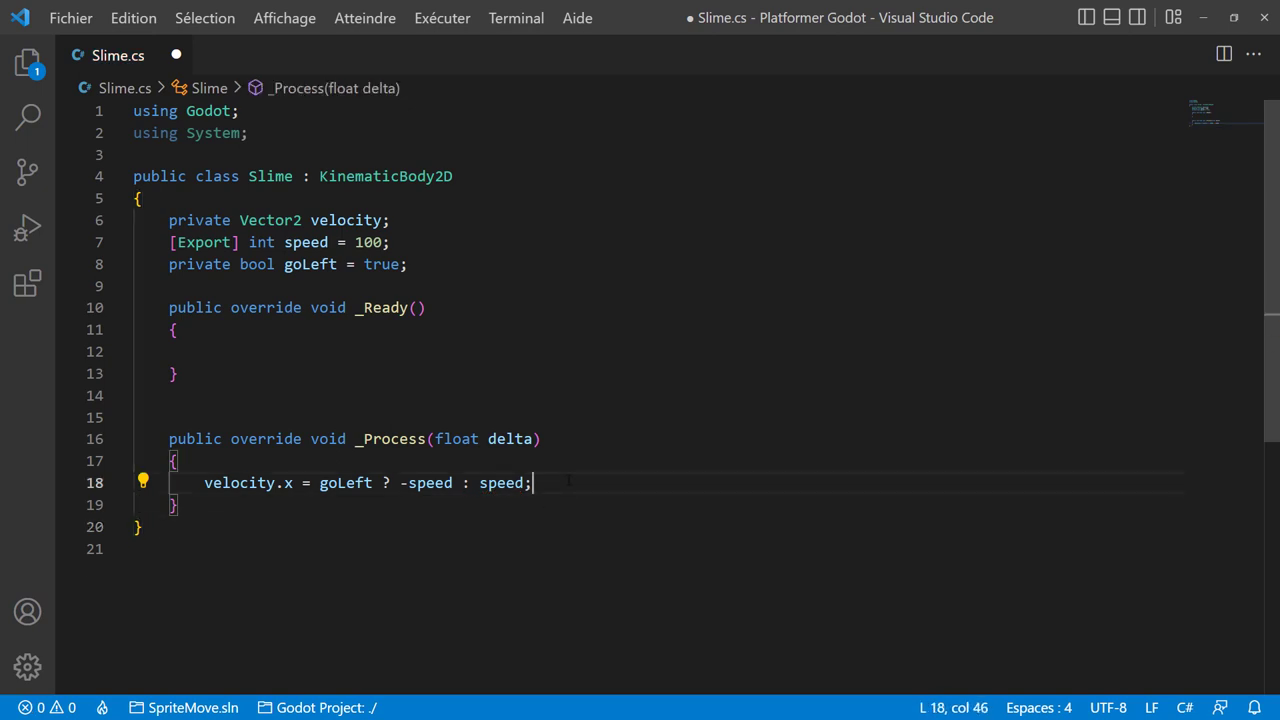
On a new line 19, begin velocity = MoveAndSlide(velocity using autocomplete.
key(Return)
text(ve)
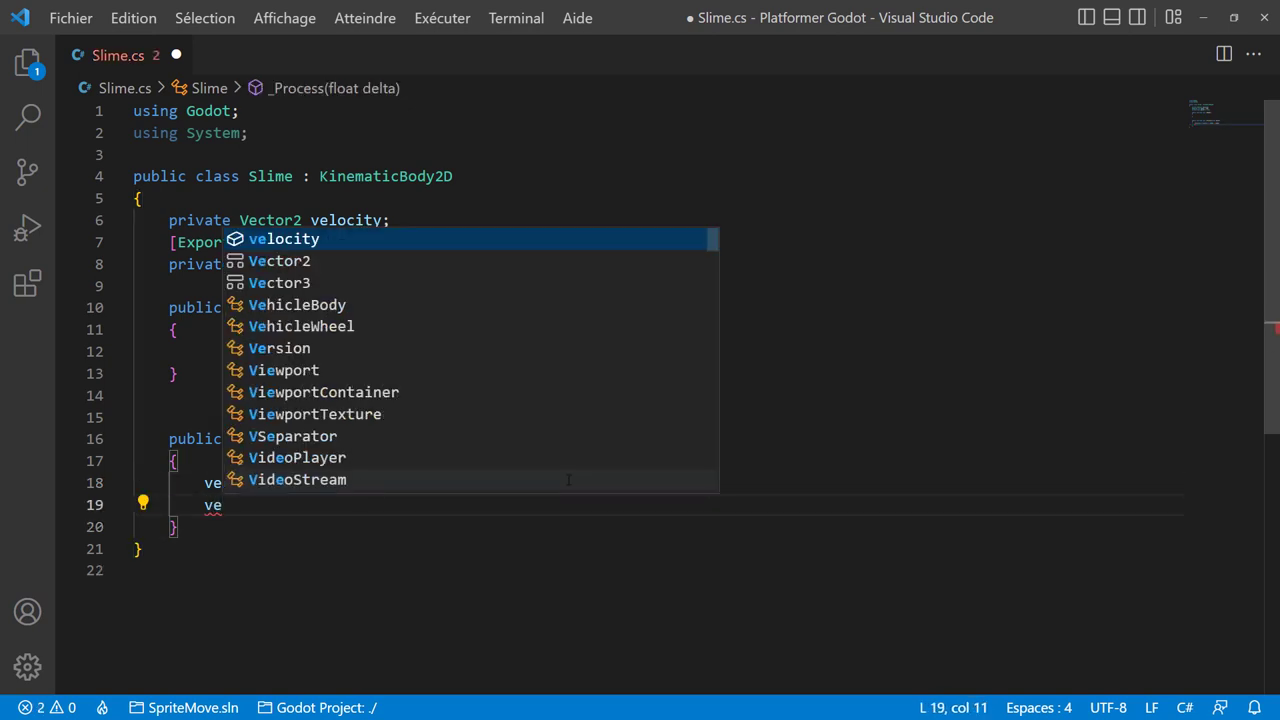
key(Tab)
text(.mo)
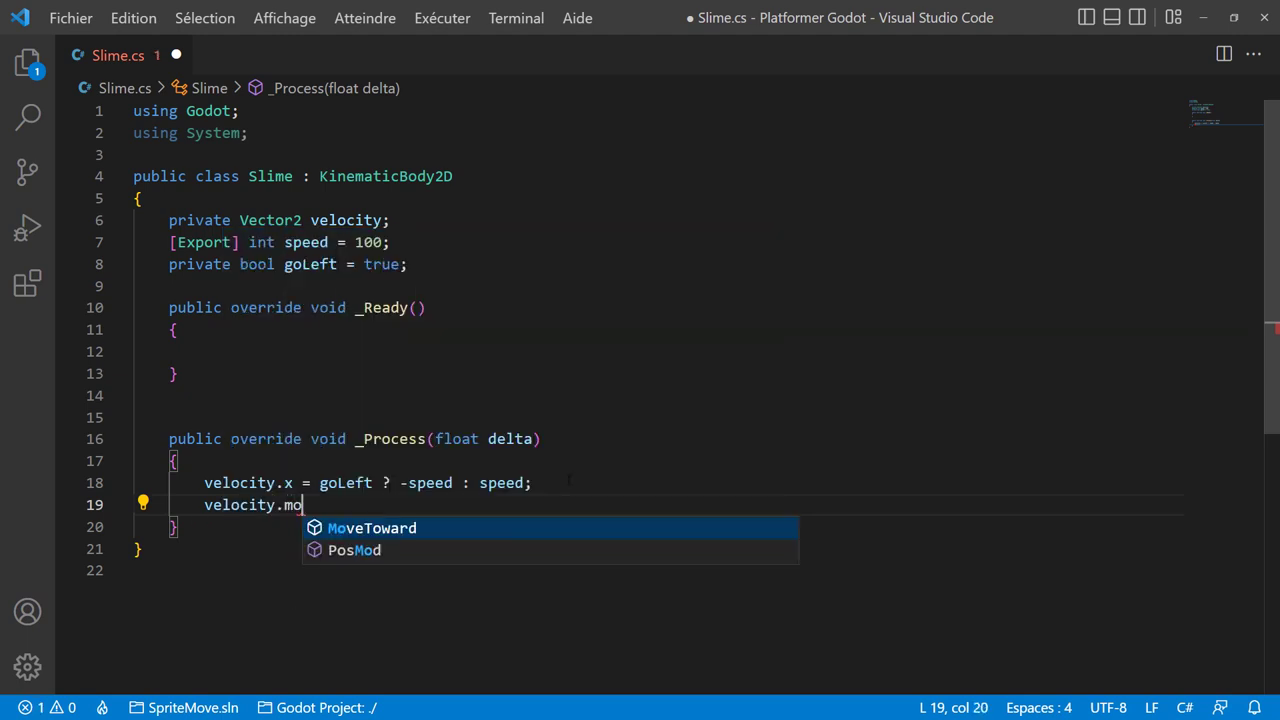
key(BackSpace)
key(BackSpace)
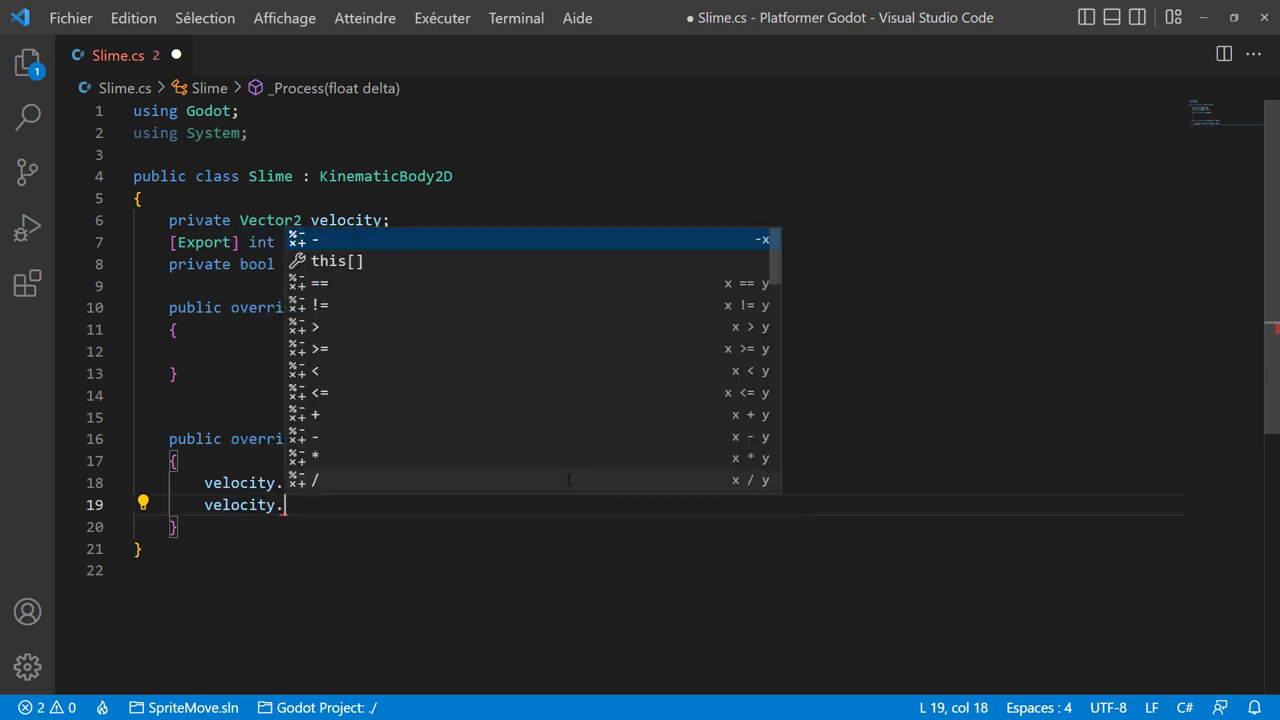
key(BackSpace)
text(=)
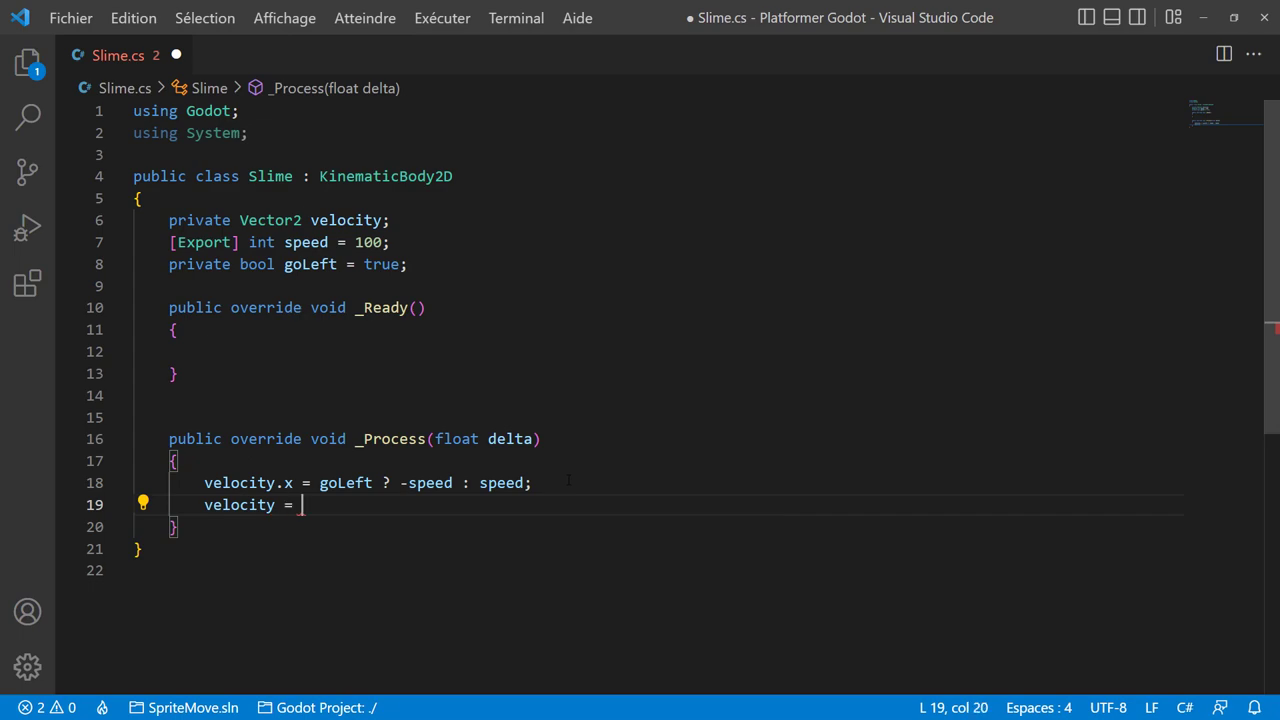
text( Mov)
key(Return)
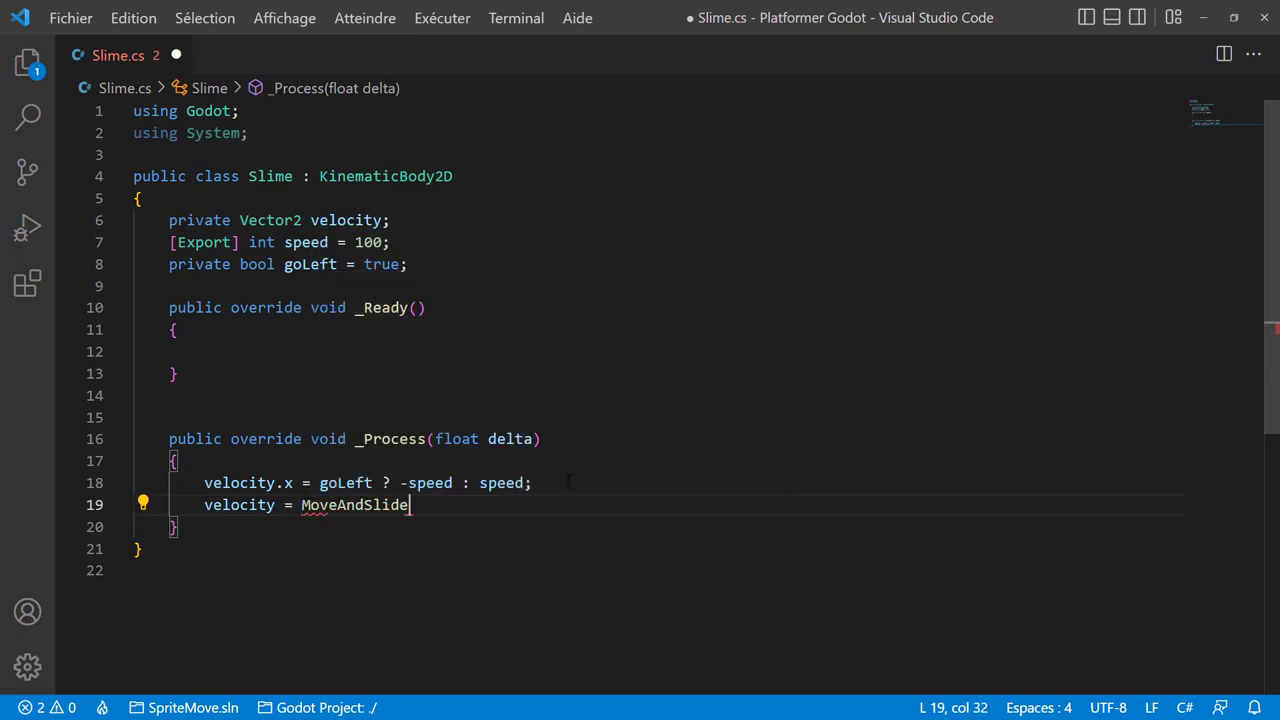
text((ve)
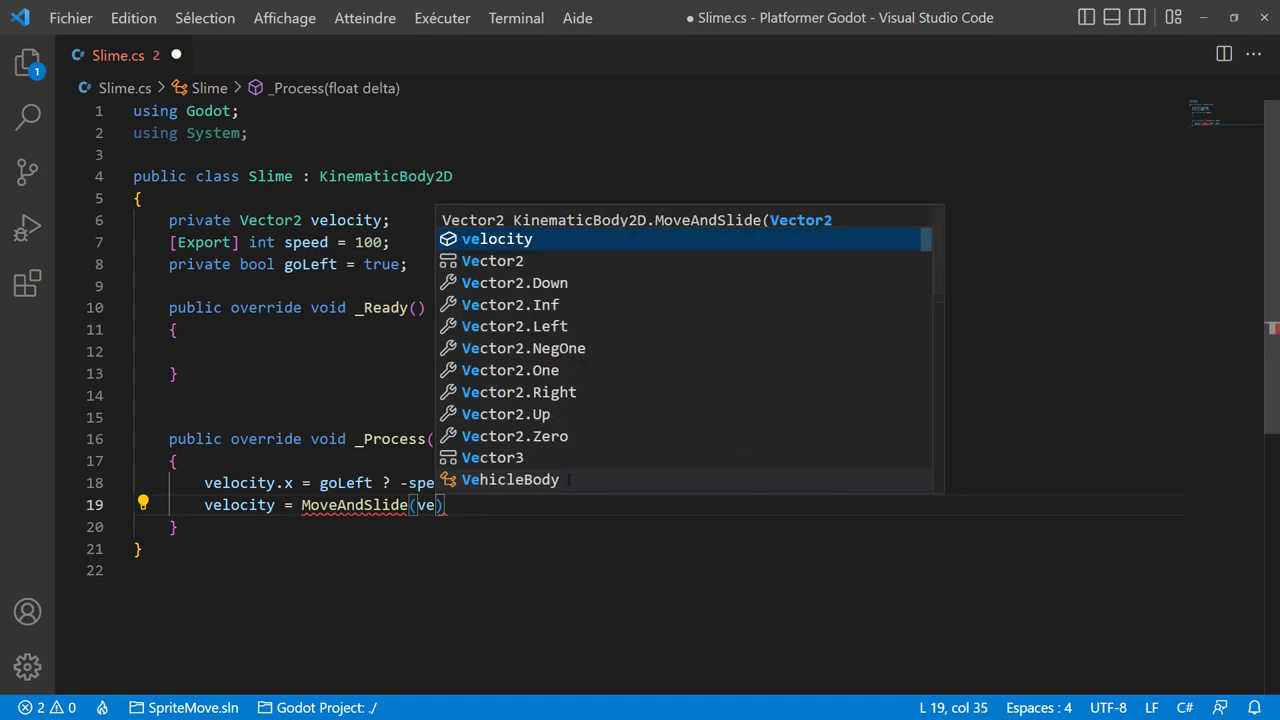
key(Return)
Add Vector2.Up as the up-direction argument, close the call, and save Slime.cs.
text(, )
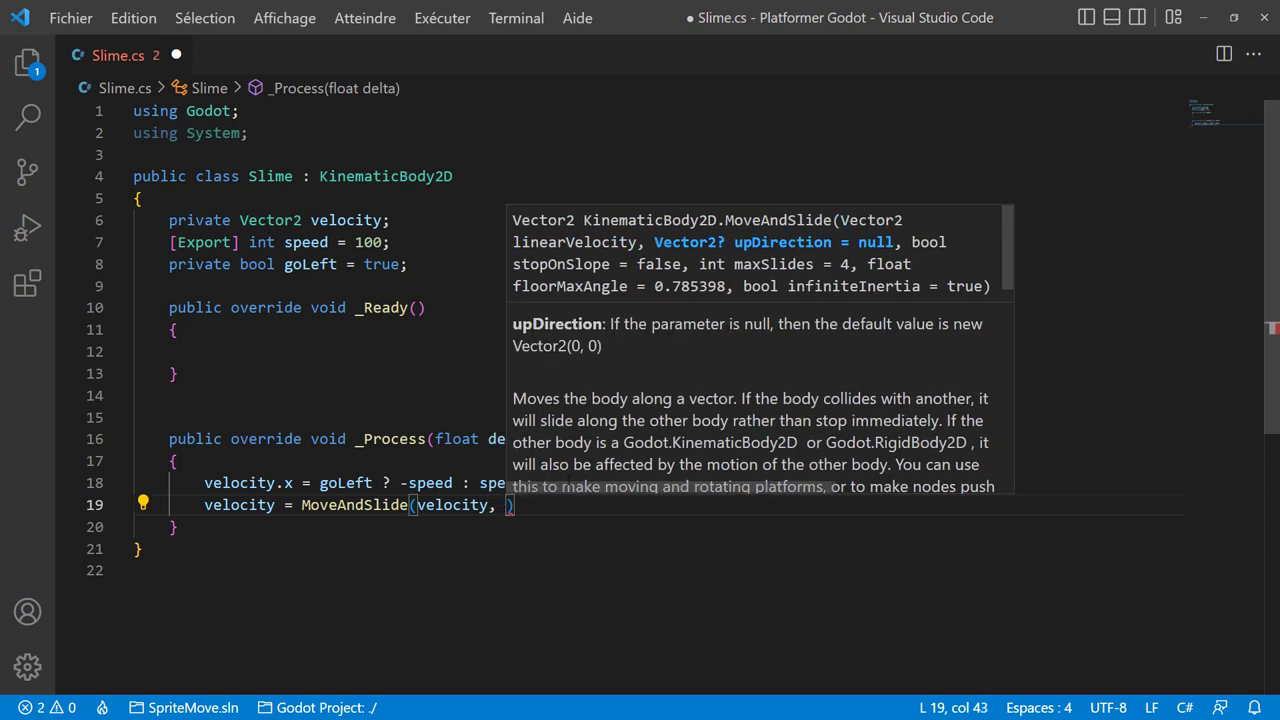
text(ve)
key(Down)
key(Return)
text(.)
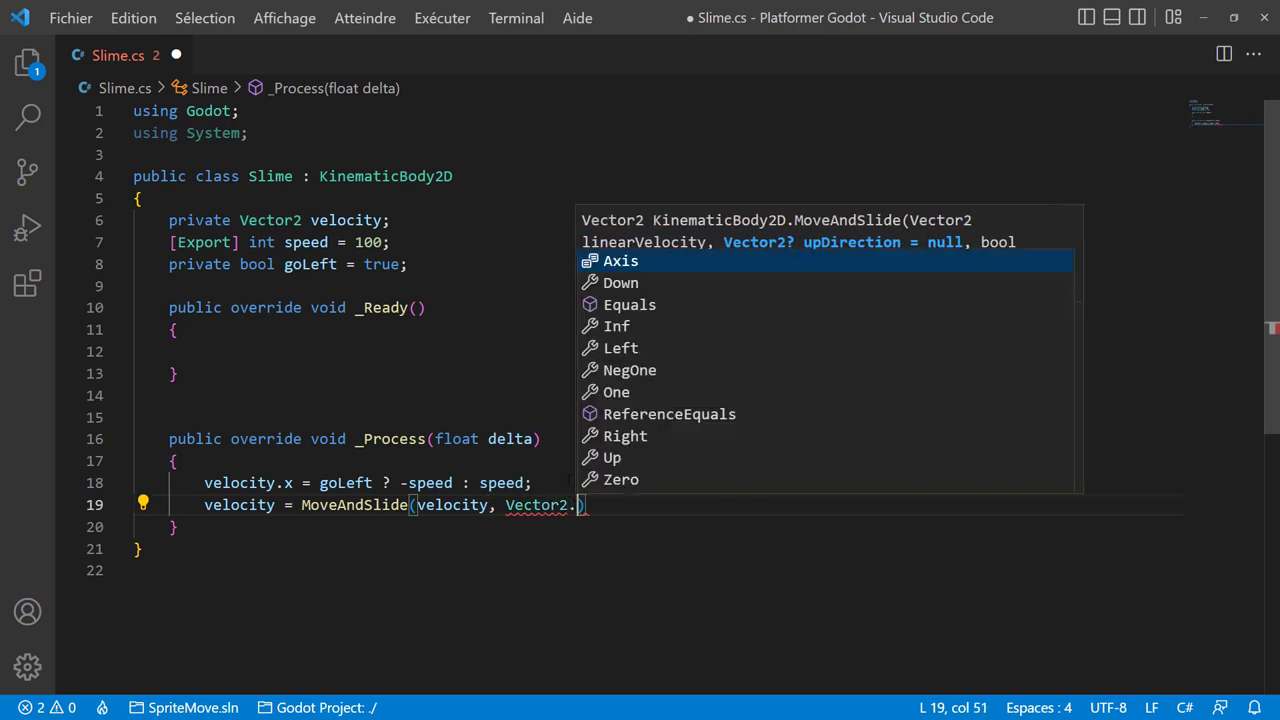
text(u)
key(Return)
text())
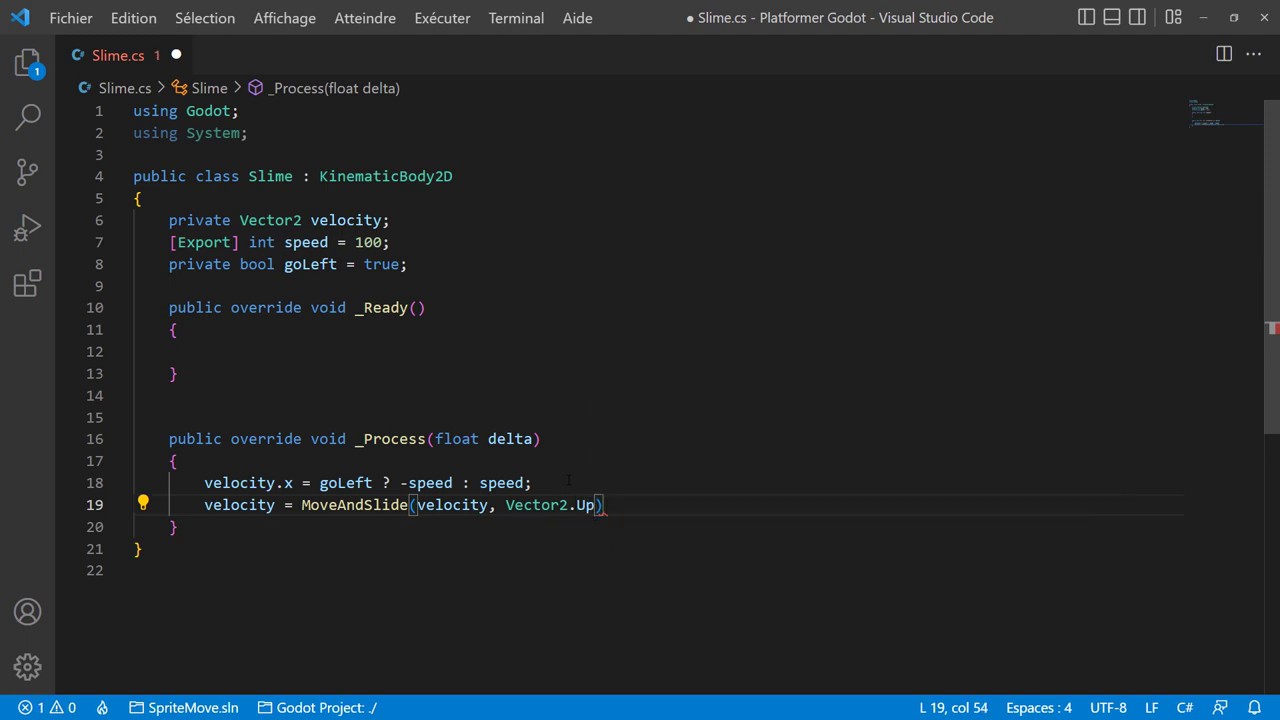
text(;)
key(ctrl+s)
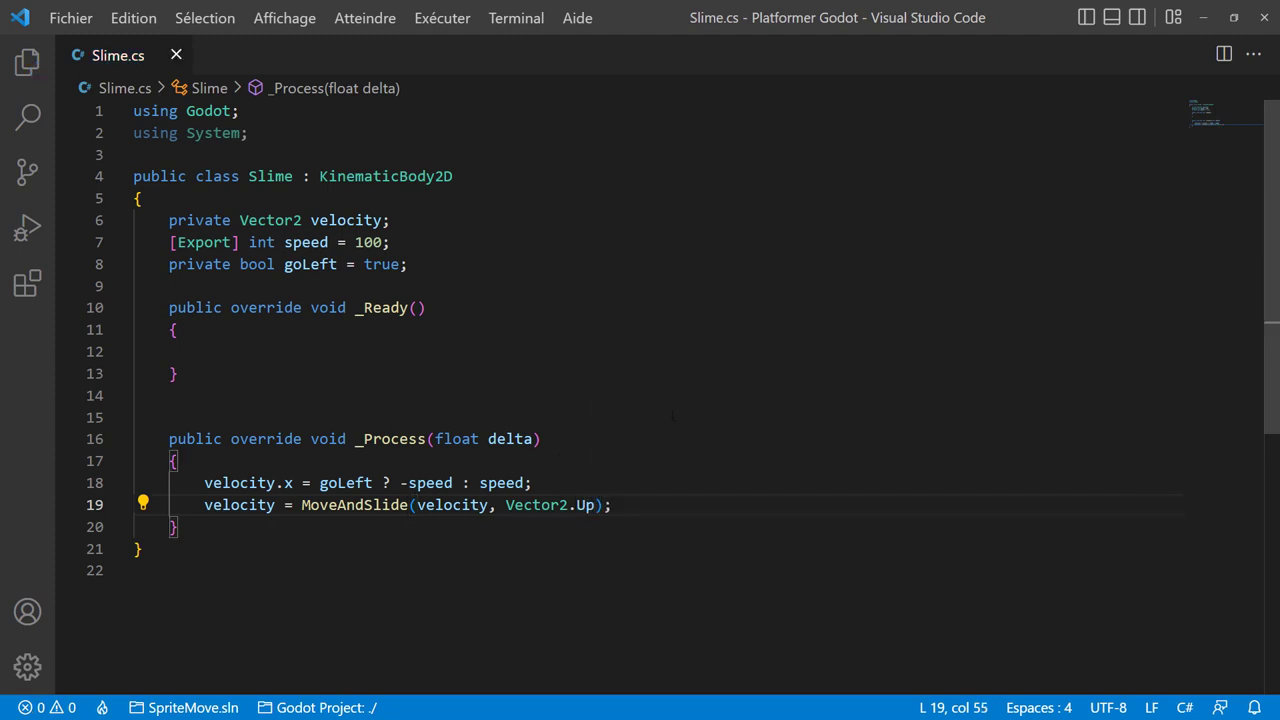
key(alt+Tab)
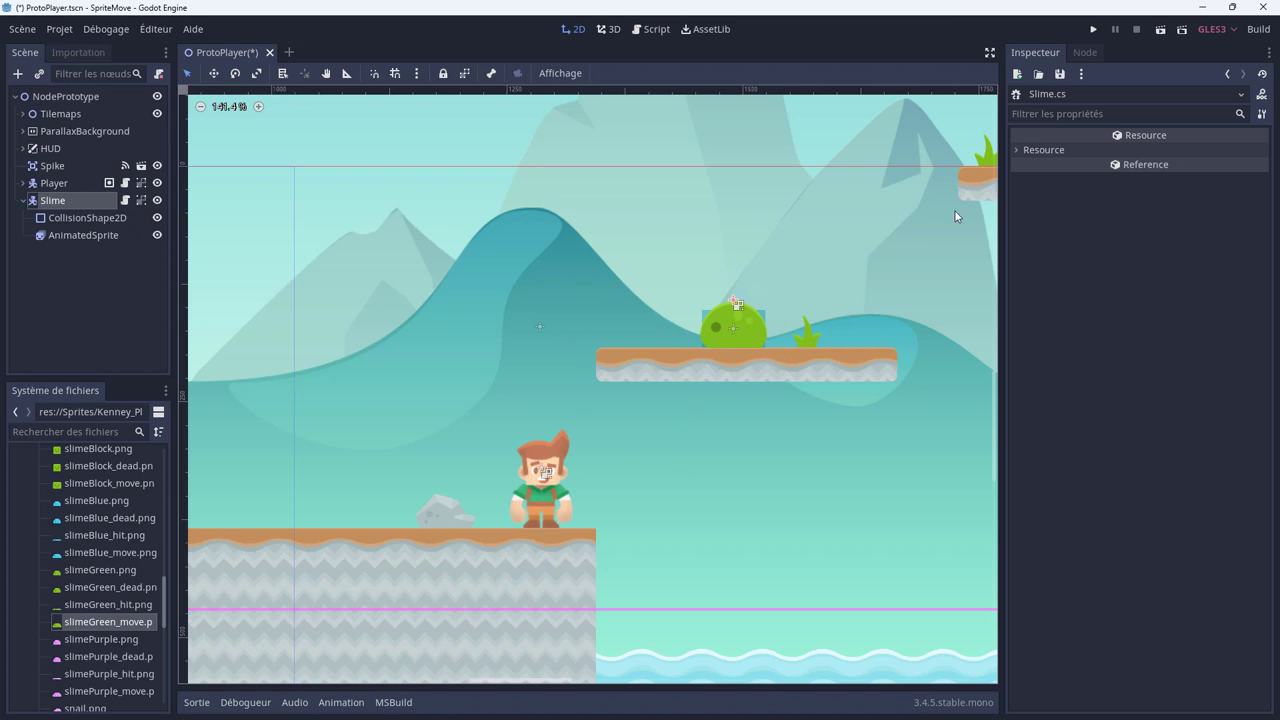
Run the game to watch the slime, stop it, then pan the view to its platform.
click(1093, 29)
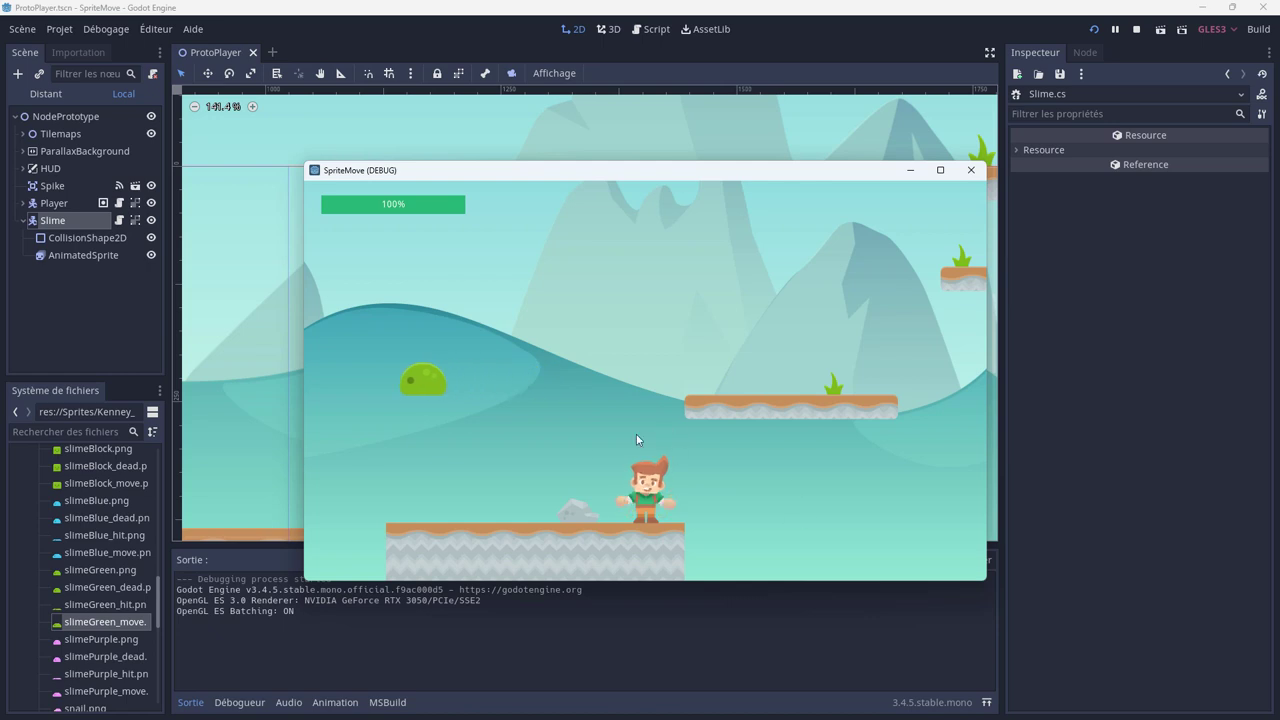
click(967, 178)
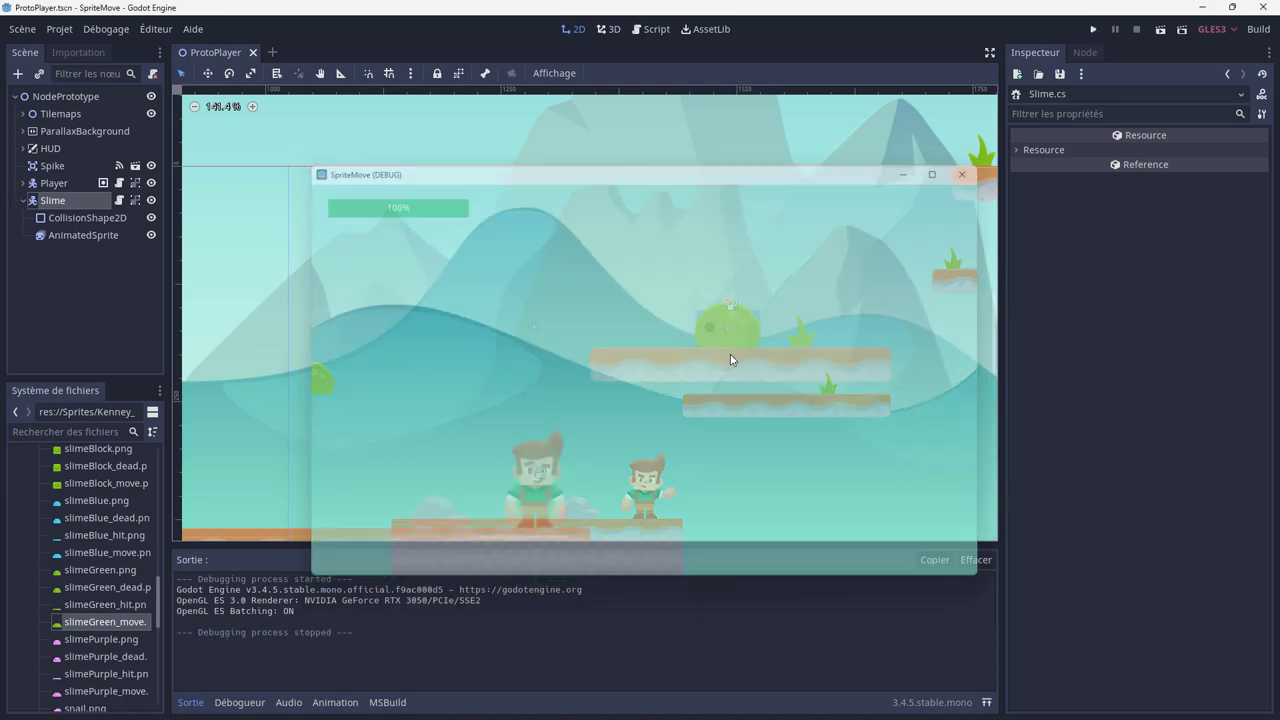
scroll(716, 418, up, 2)
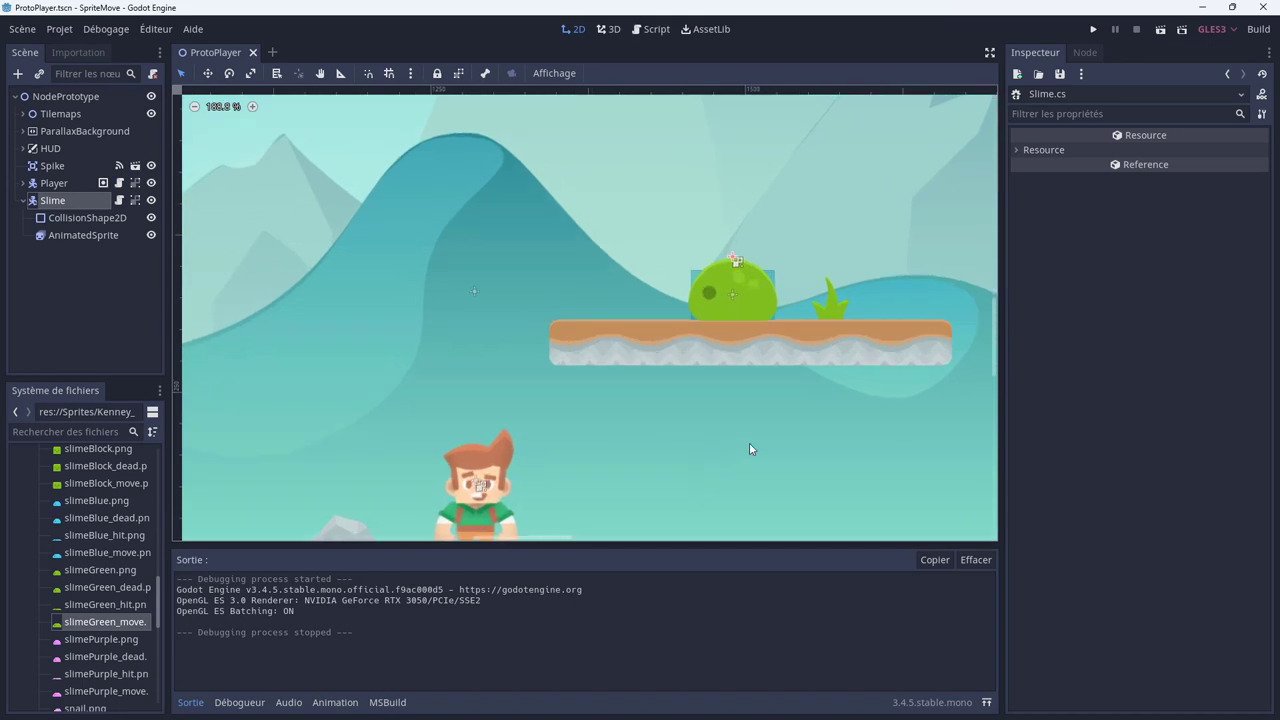
middle_drag(736, 412, 644, 418)
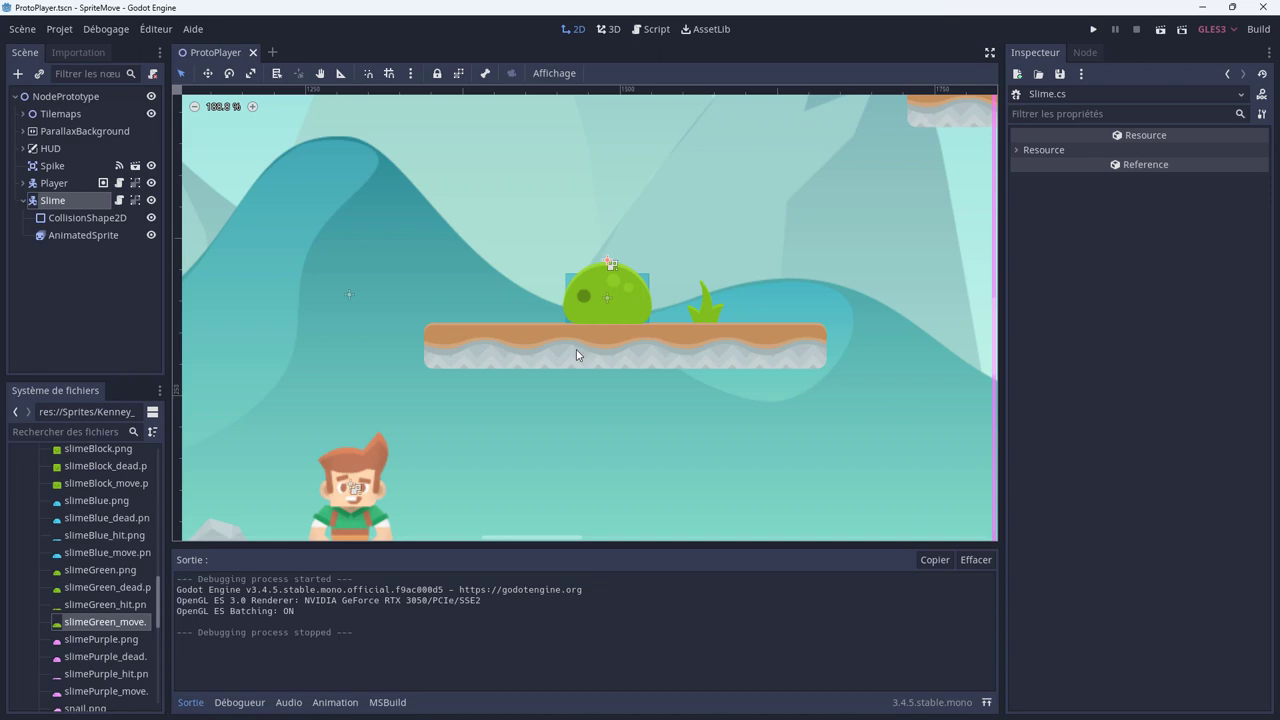
Add a RayCast2D child to Slime, place it after AnimatedSprite, and tick Enabled.
right_click(46, 200)
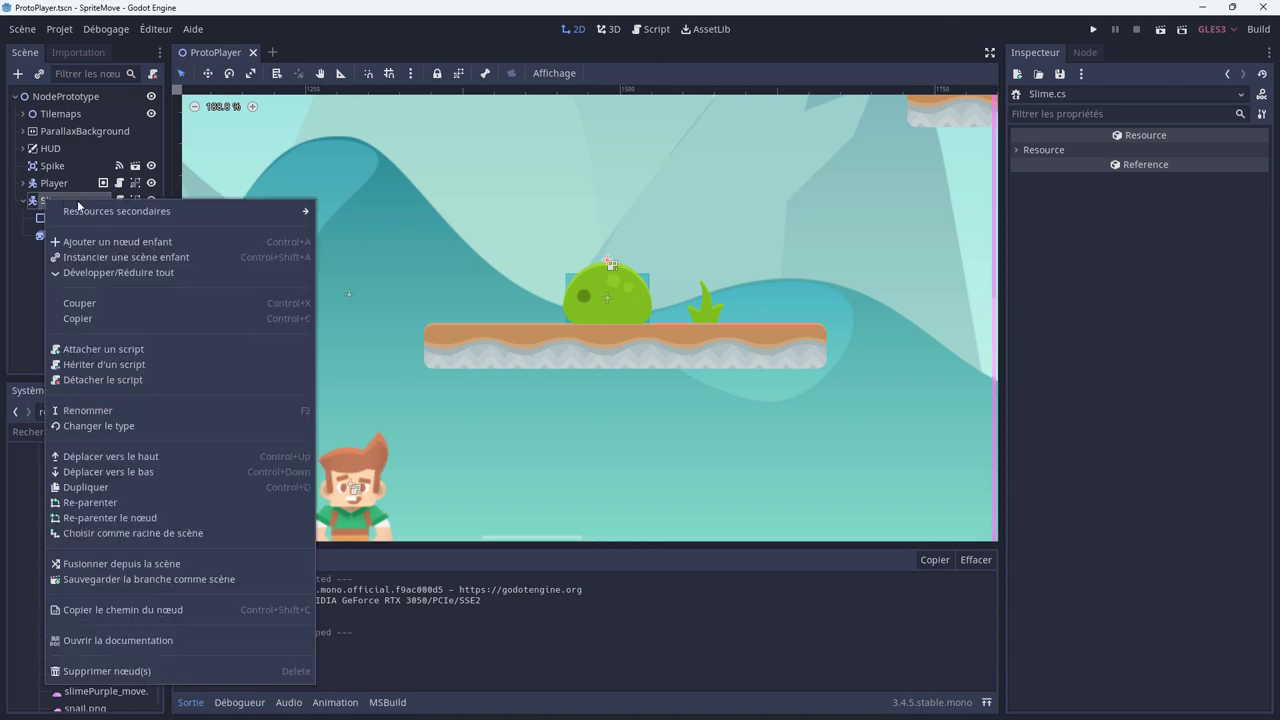
click(93, 241)
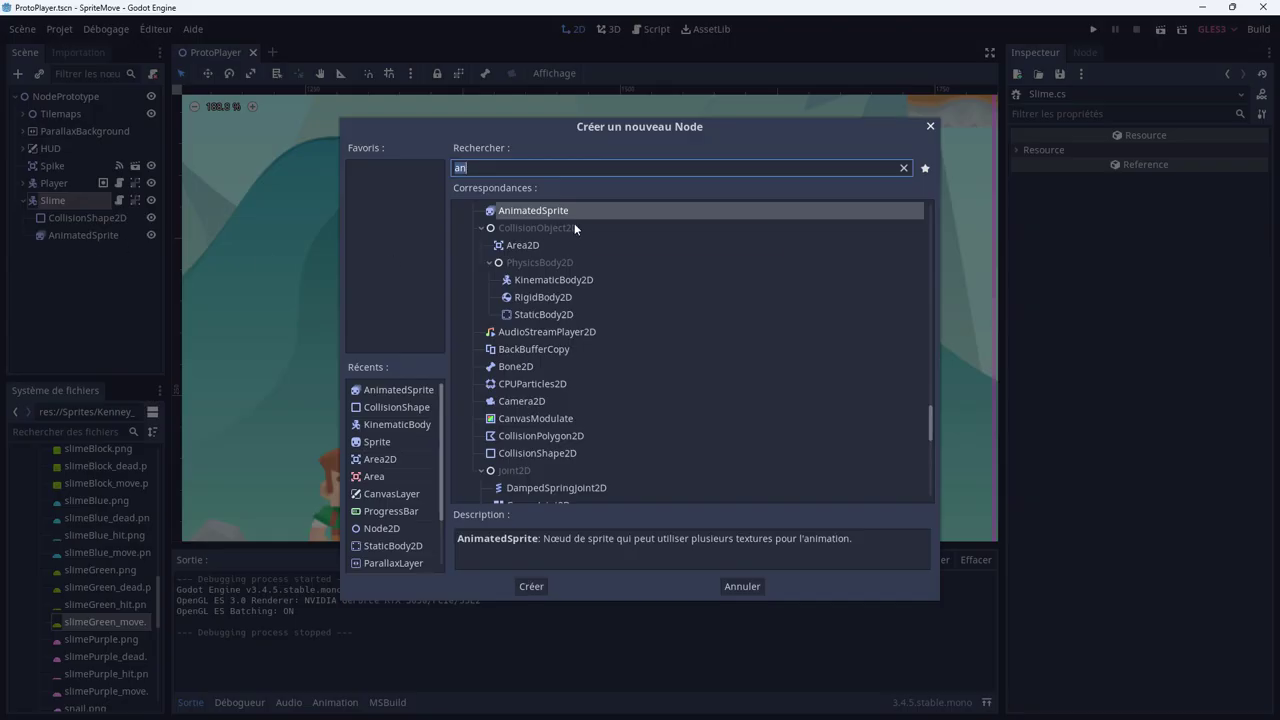
text(rayc)
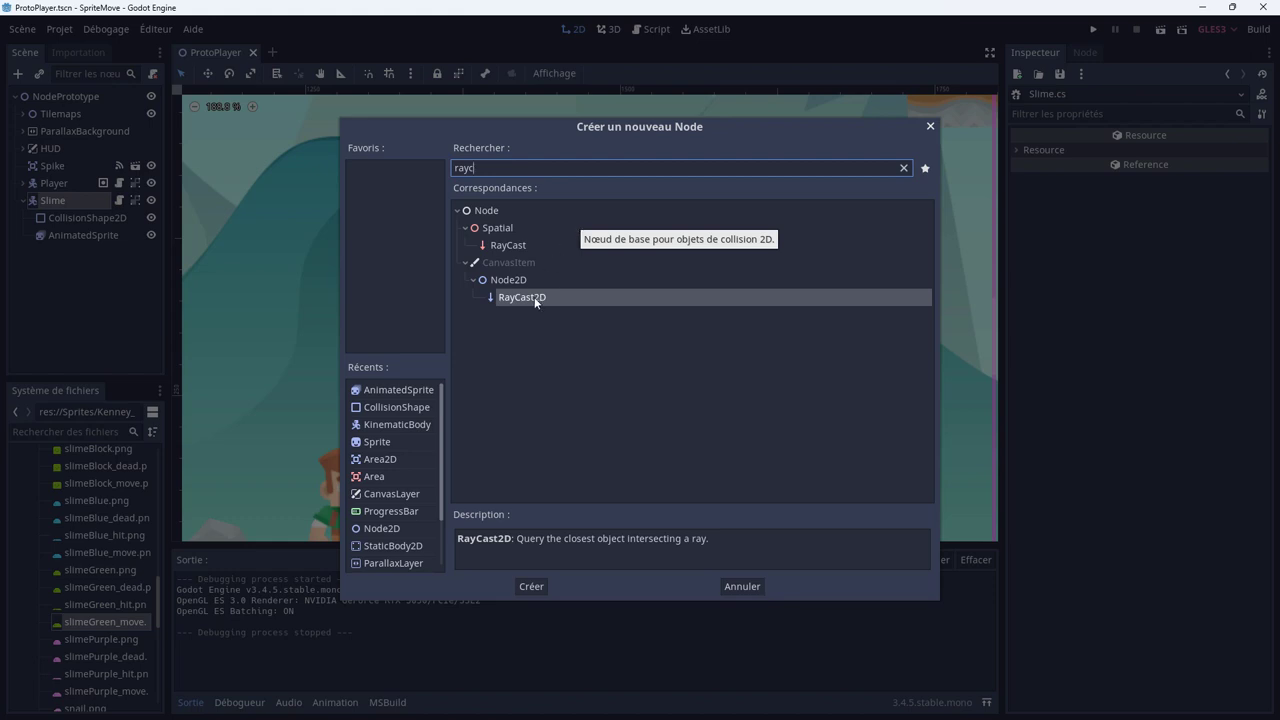
double_click(534, 297)
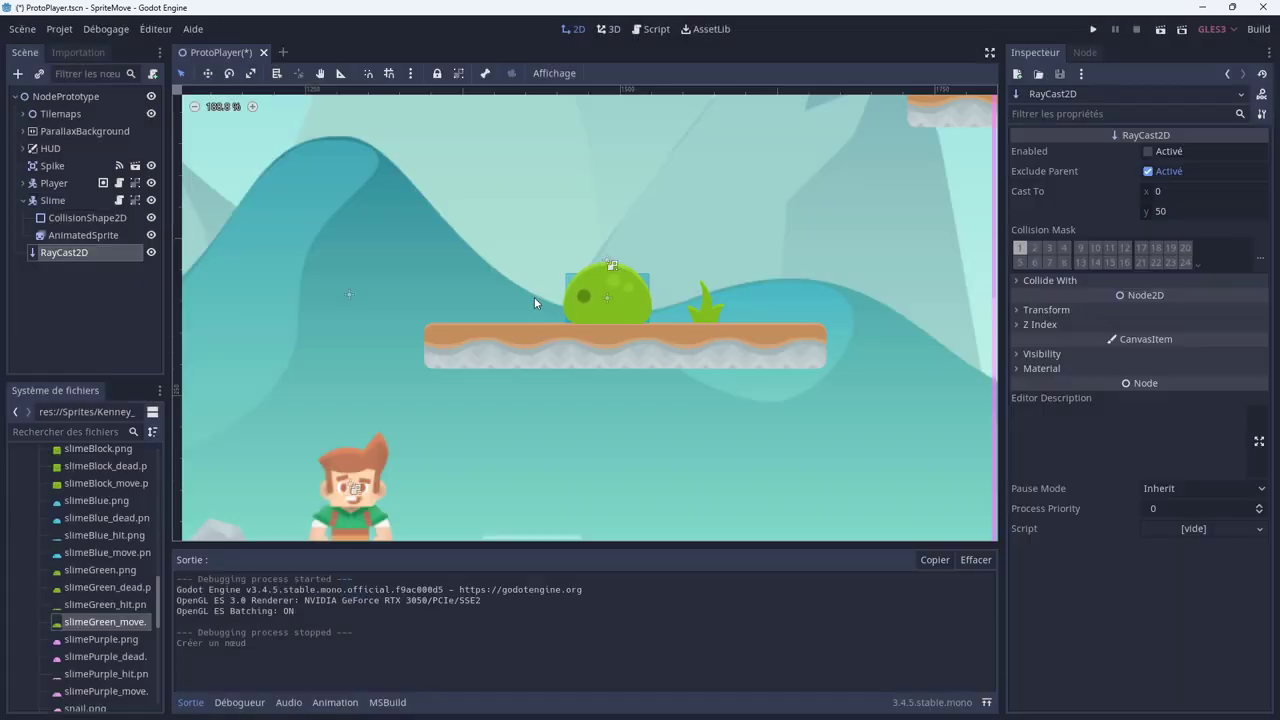
mouse_move(64, 252)
mouse_down()
mouse_move(87, 217)
mouse_move(53, 213)
mouse_move(71, 260)
mouse_up()
click(73, 251)
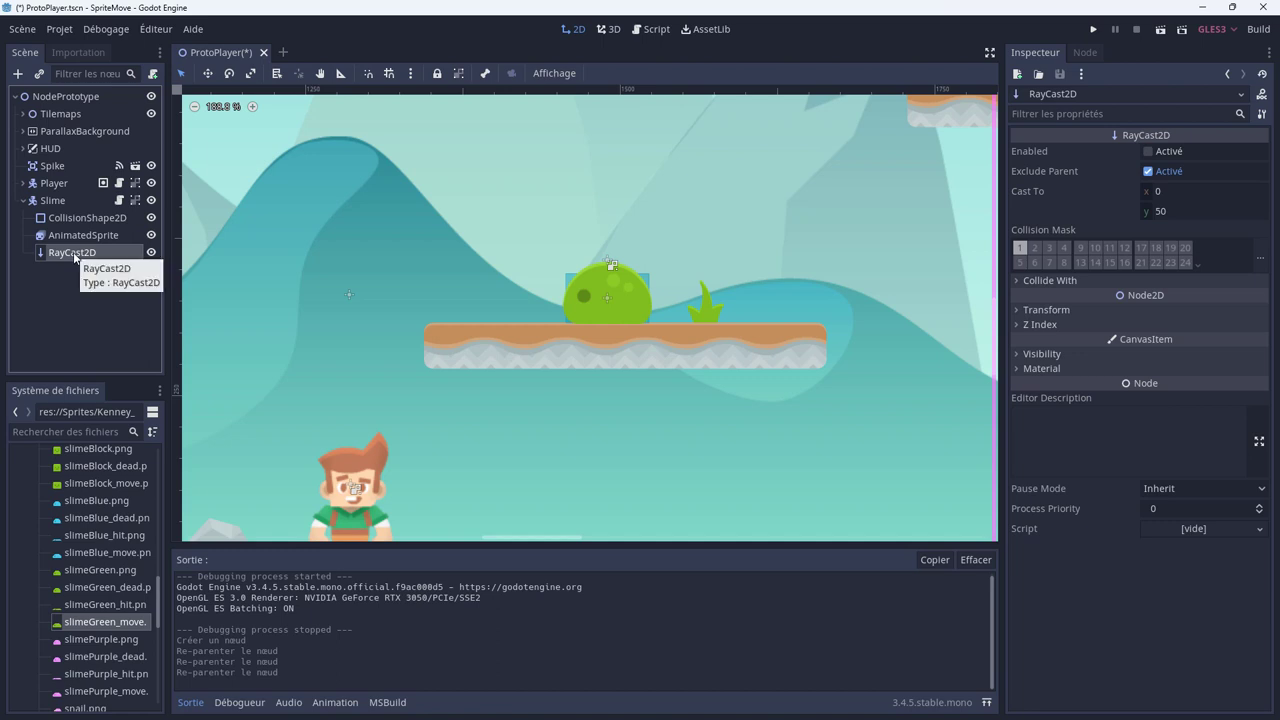
scroll(735, 432, up, 2)
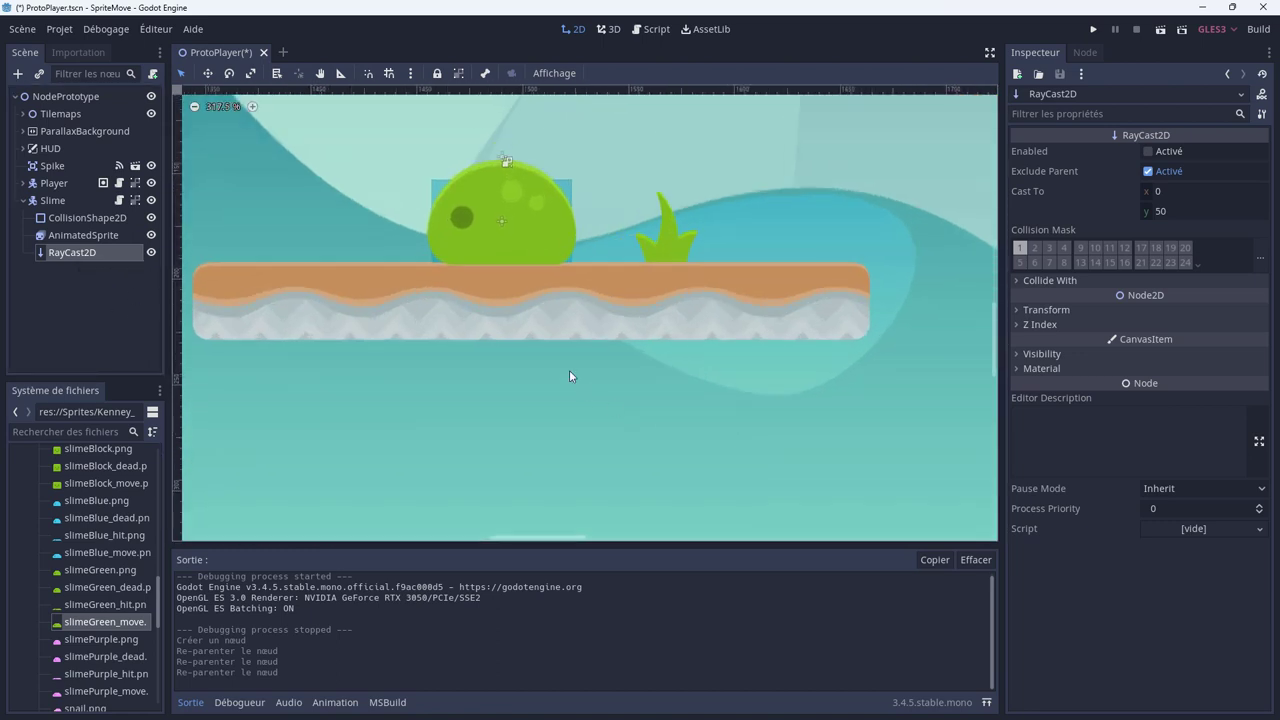
scroll(699, 432, up, 1)
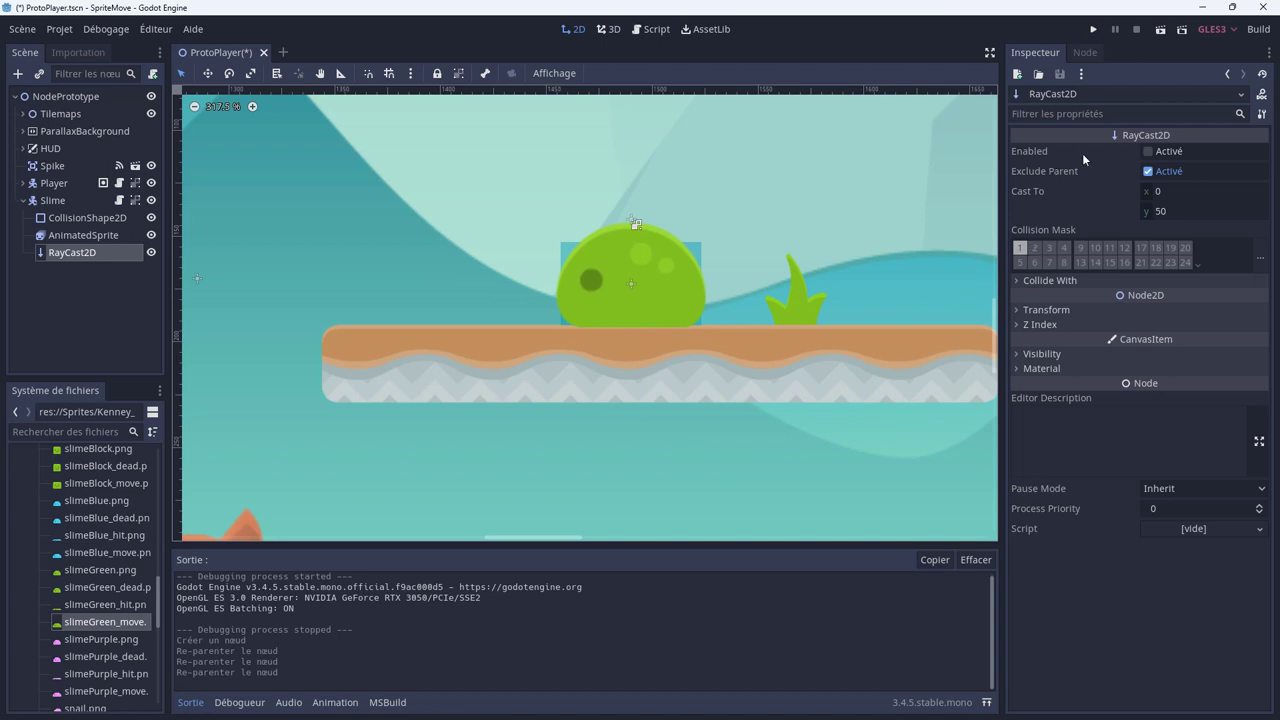
click(1148, 152)
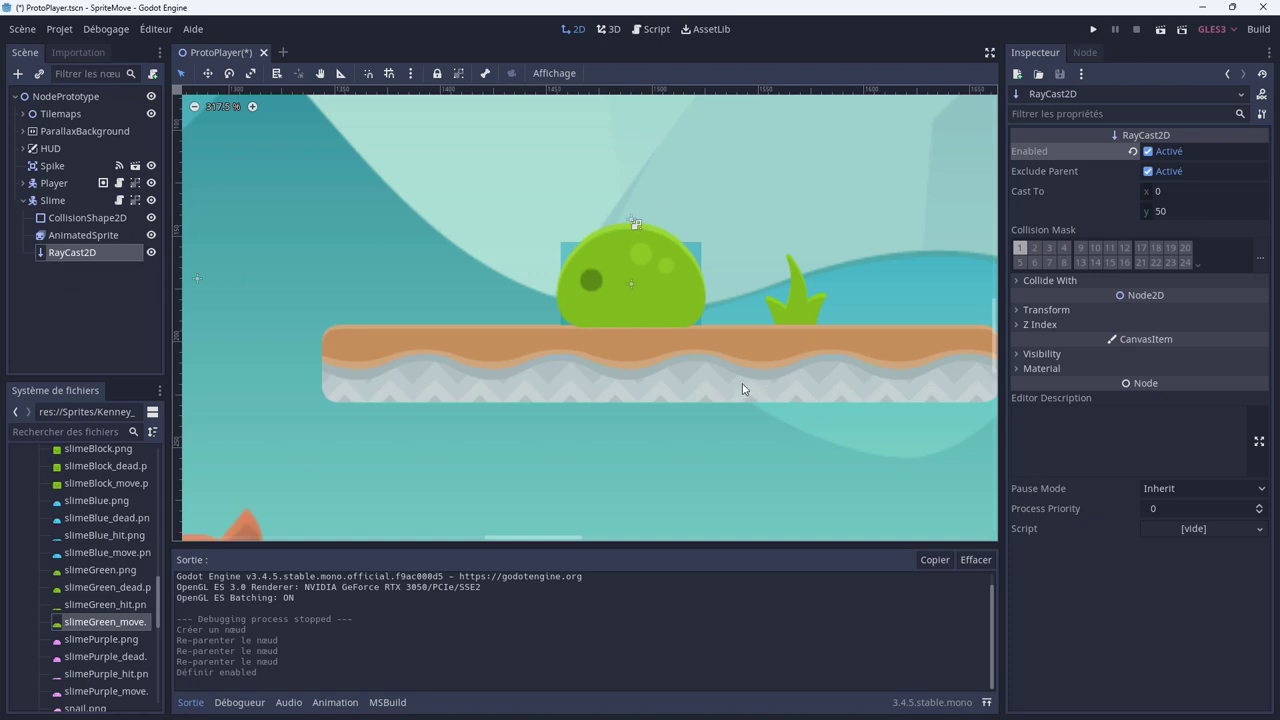
Select the RayCast2D and revert its Transform Position to 0, 0.
scroll(741, 390, down, 4)
scroll(735, 418, down, 1)
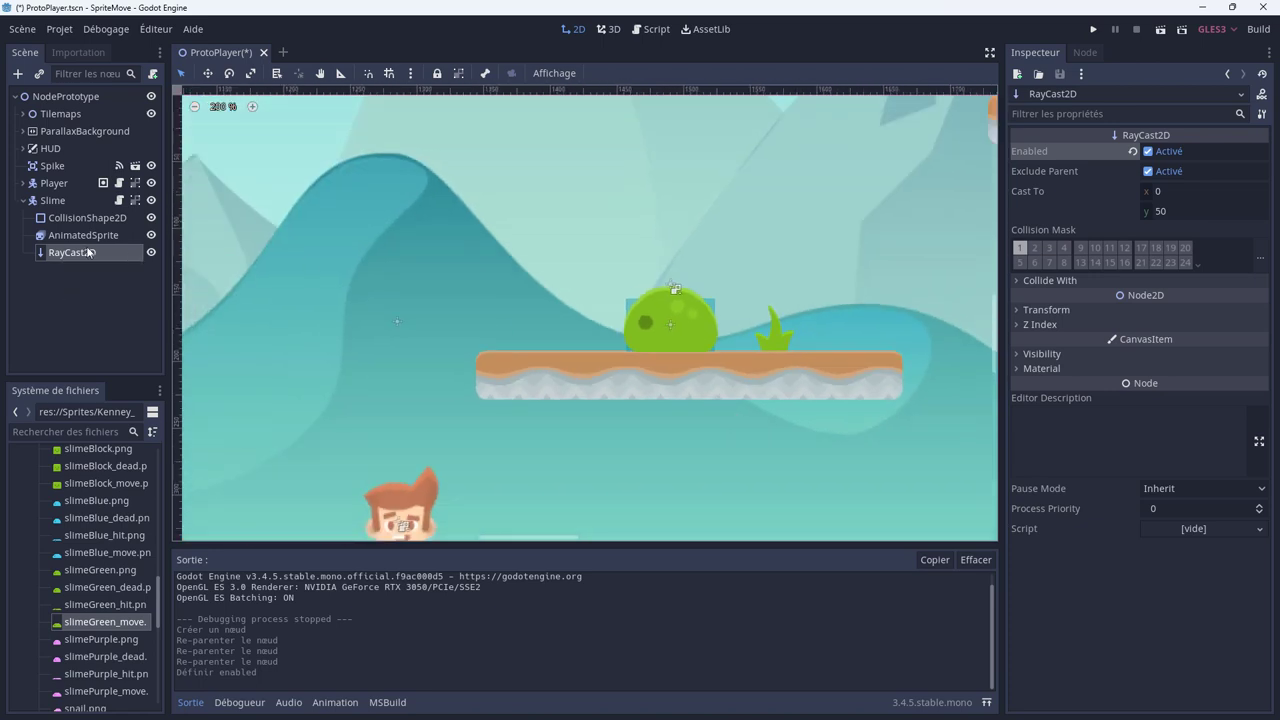
click(60, 200)
click(60, 217)
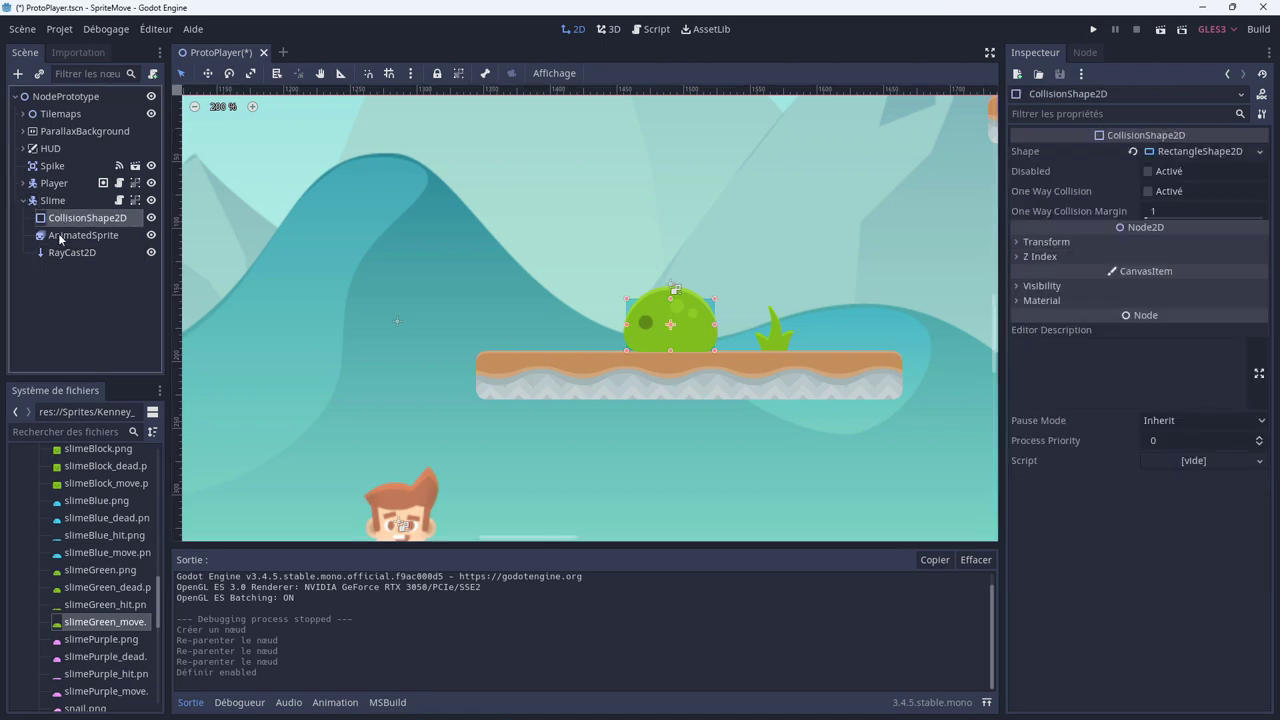
click(60, 235)
click(58, 253)
click(150, 254)
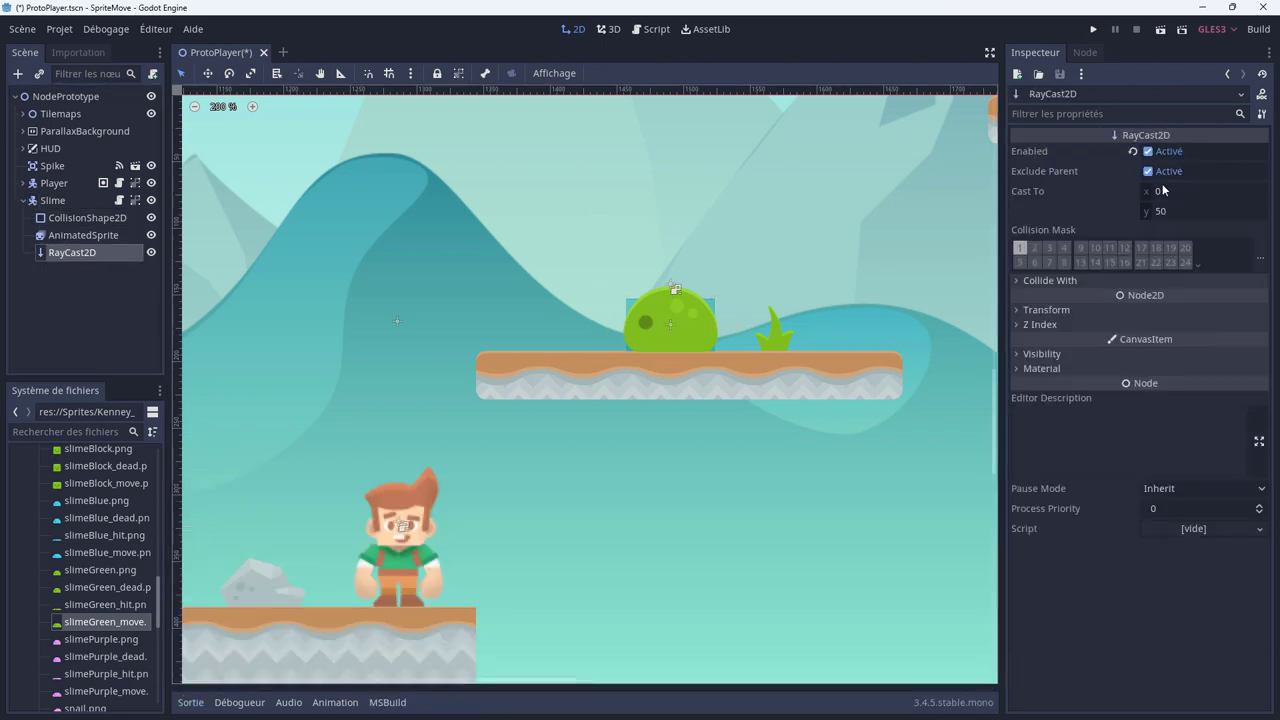
click(1150, 152)
click(1150, 152)
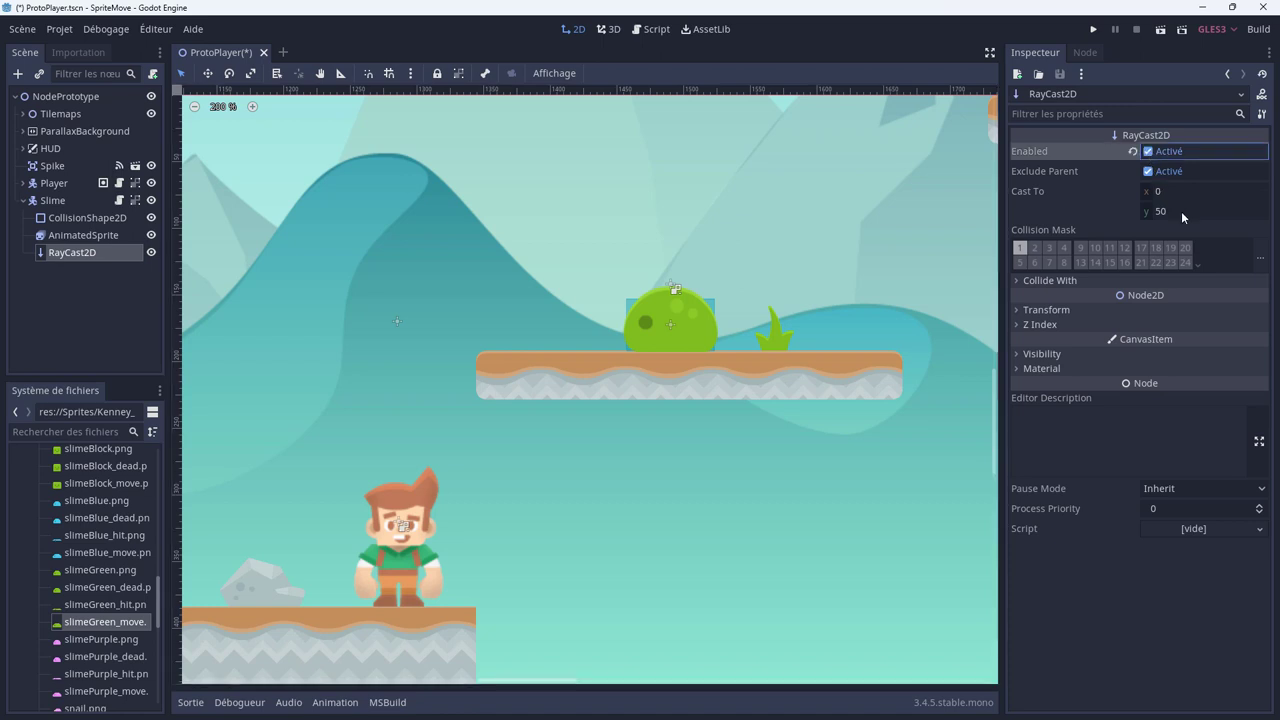
click(1017, 311)
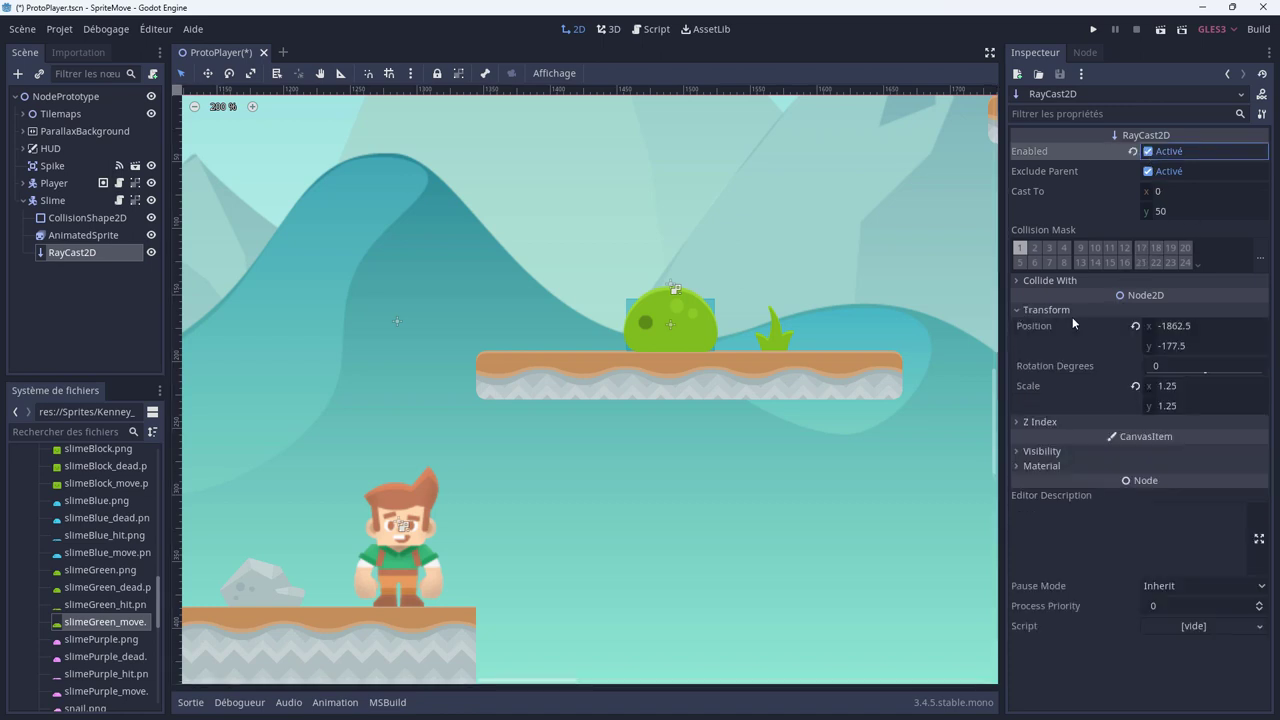
click(1135, 326)
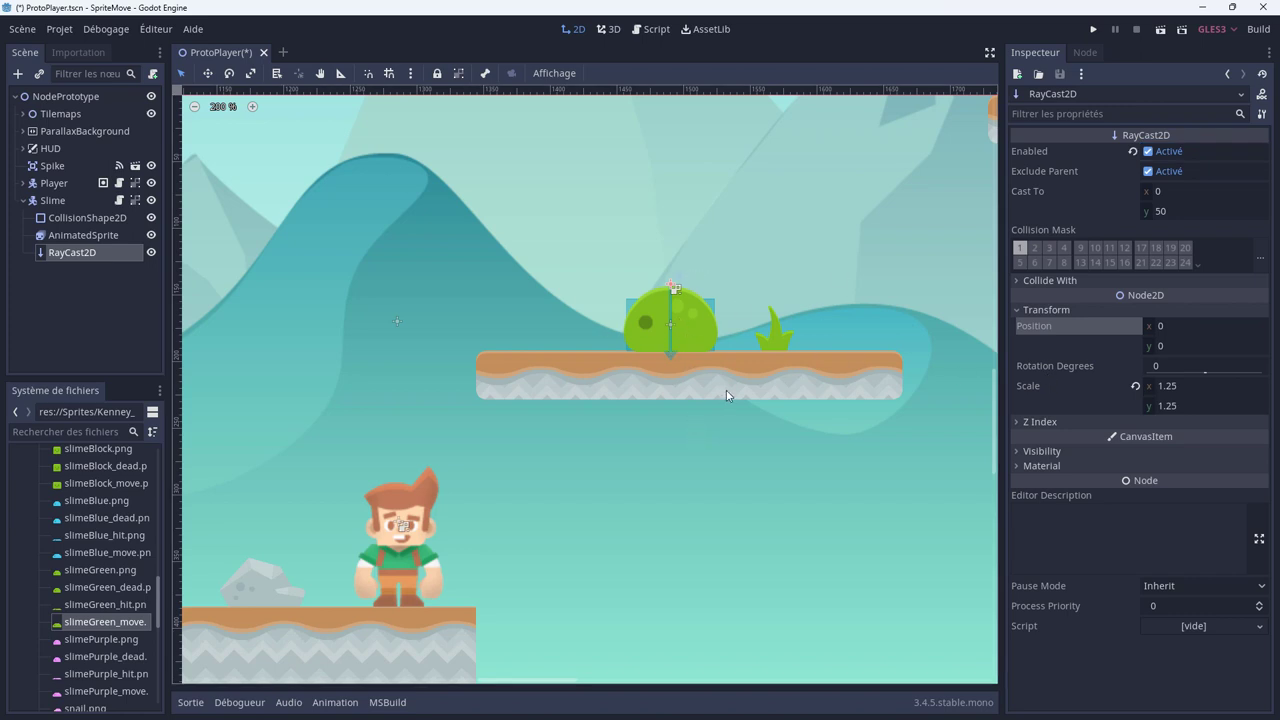
Undo an accidental slime move and ungroup the Slime so RayCast2D is selectable.
click(673, 289)
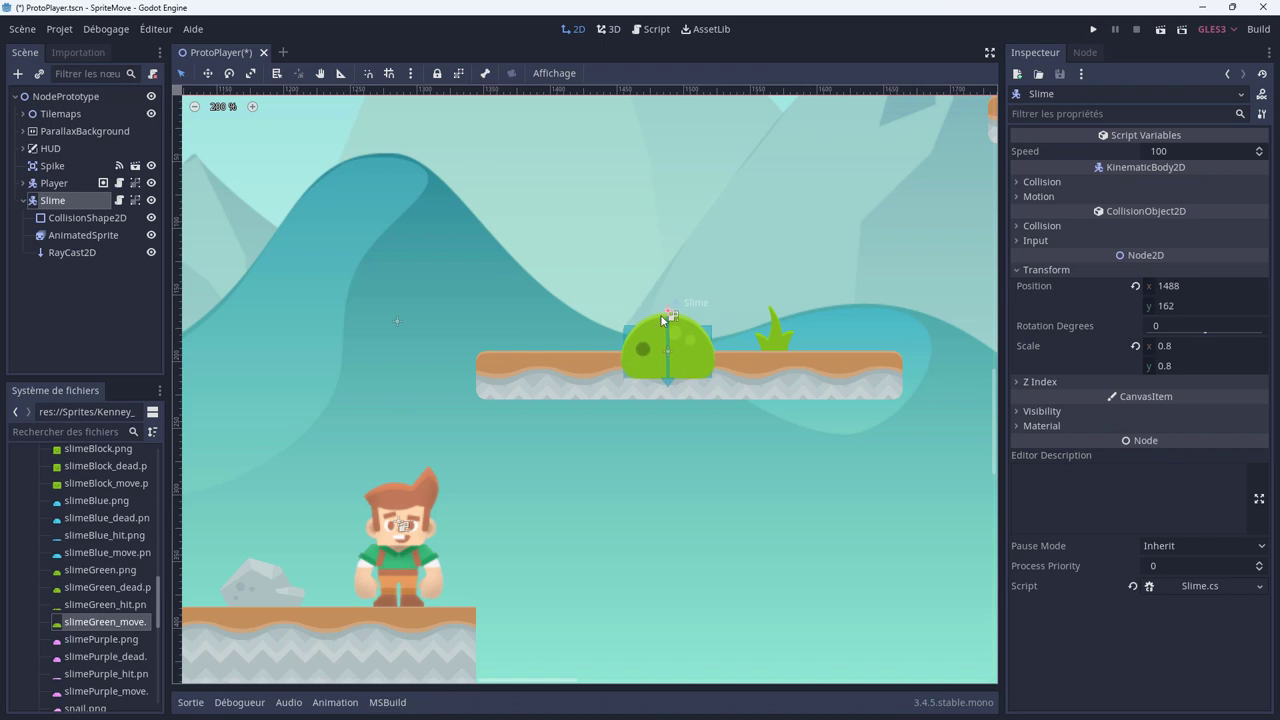
click(86, 259)
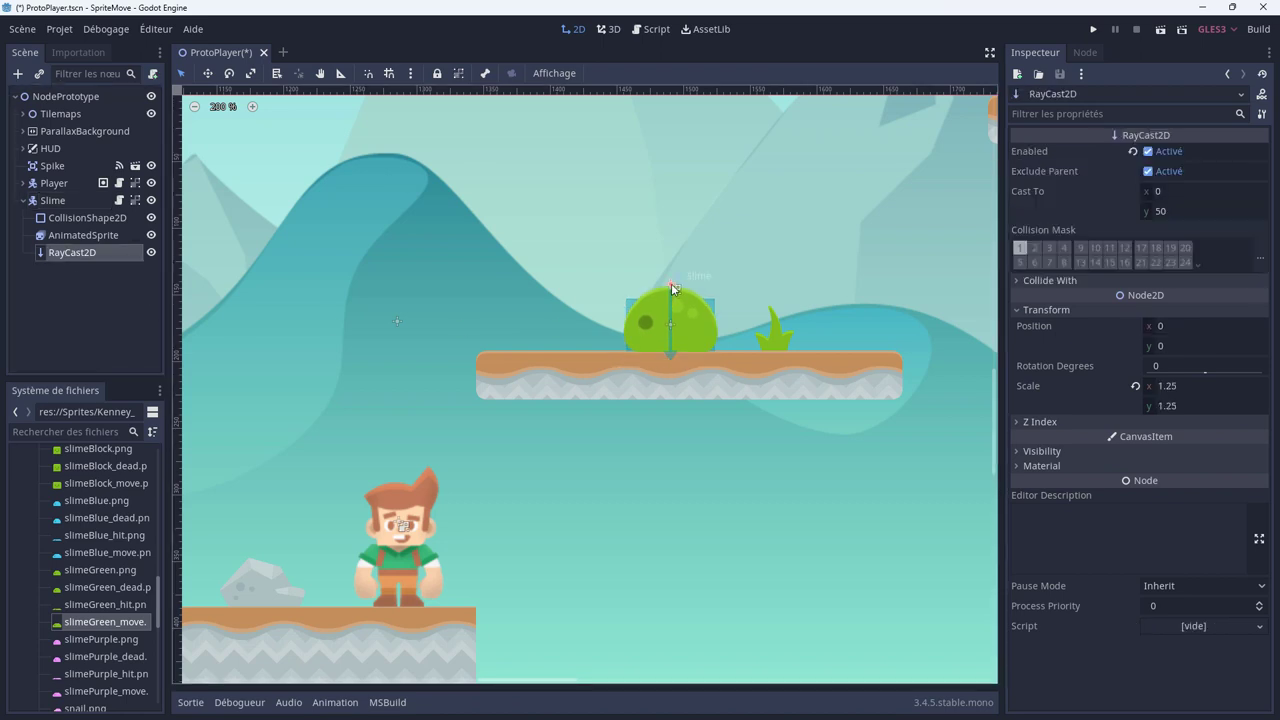
drag(673, 291, 656, 294)
key(ctrl+z)
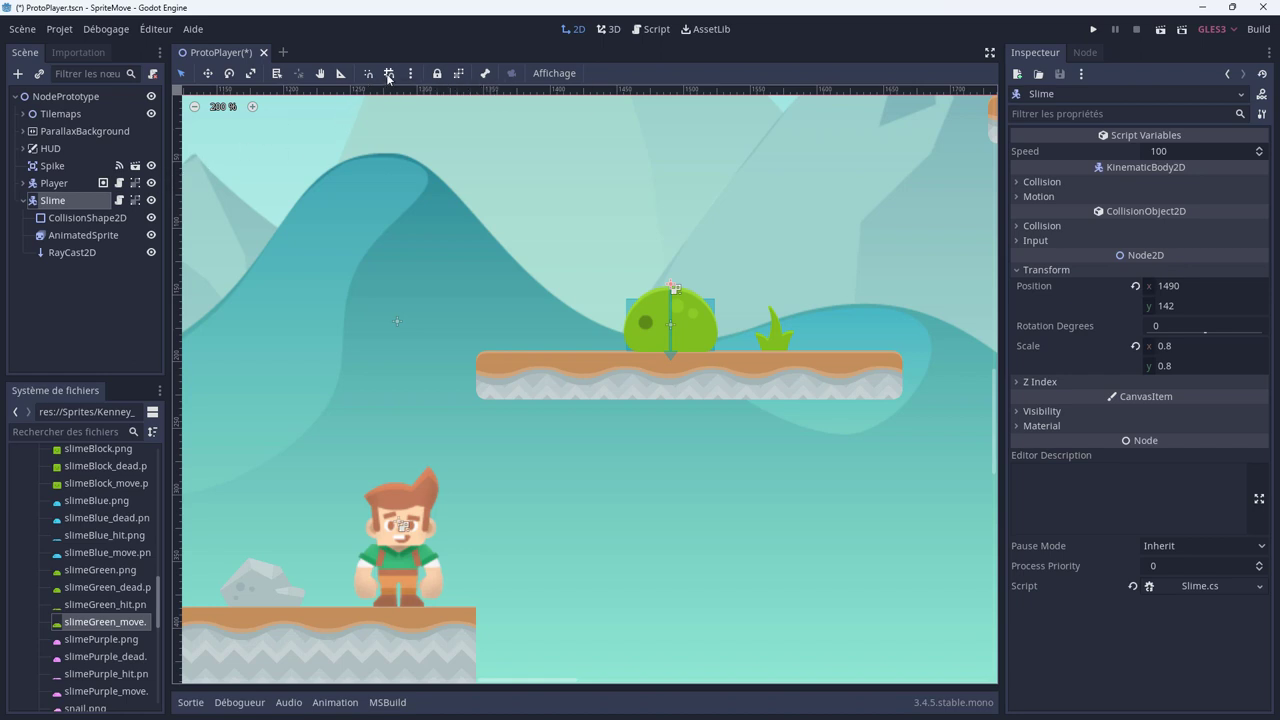
click(458, 73)
click(68, 252)
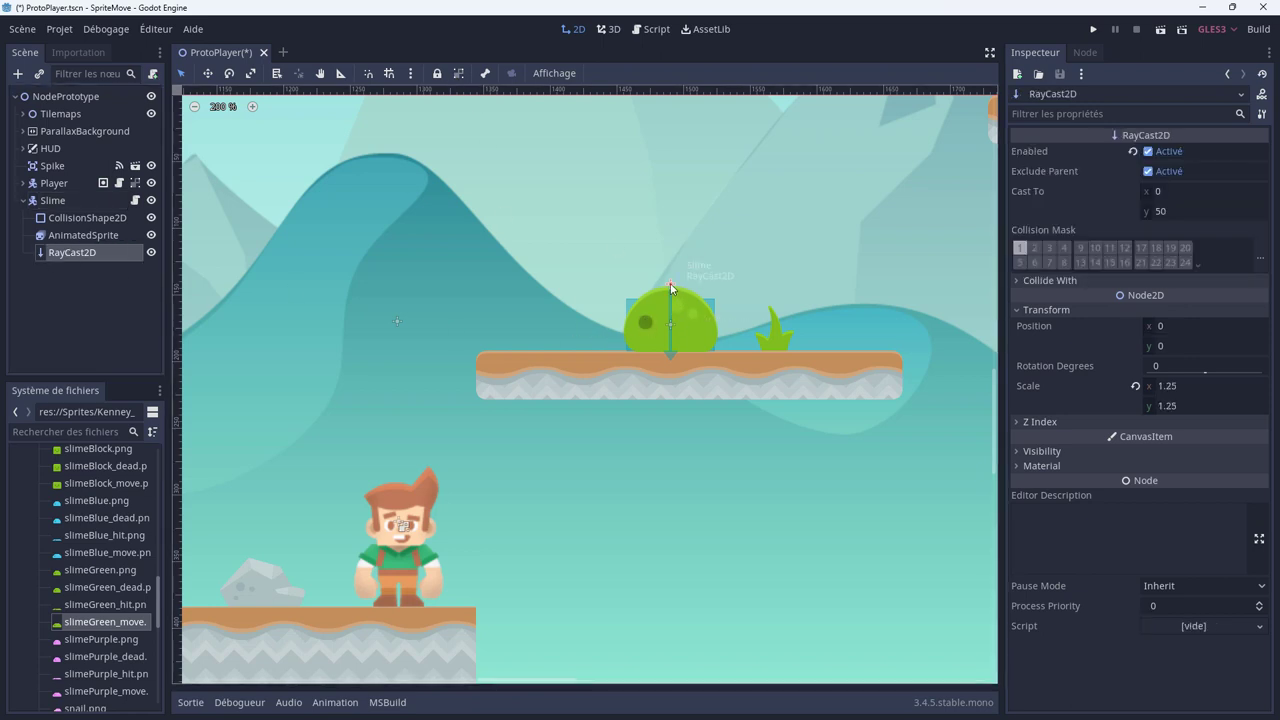
Move the raycast toward the platform, entering position -47, 20, rotation 50 and scale 1.25.
mouse_move(670, 288)
mouse_down()
mouse_move(662, 362)
mouse_move(614, 346)
mouse_up()
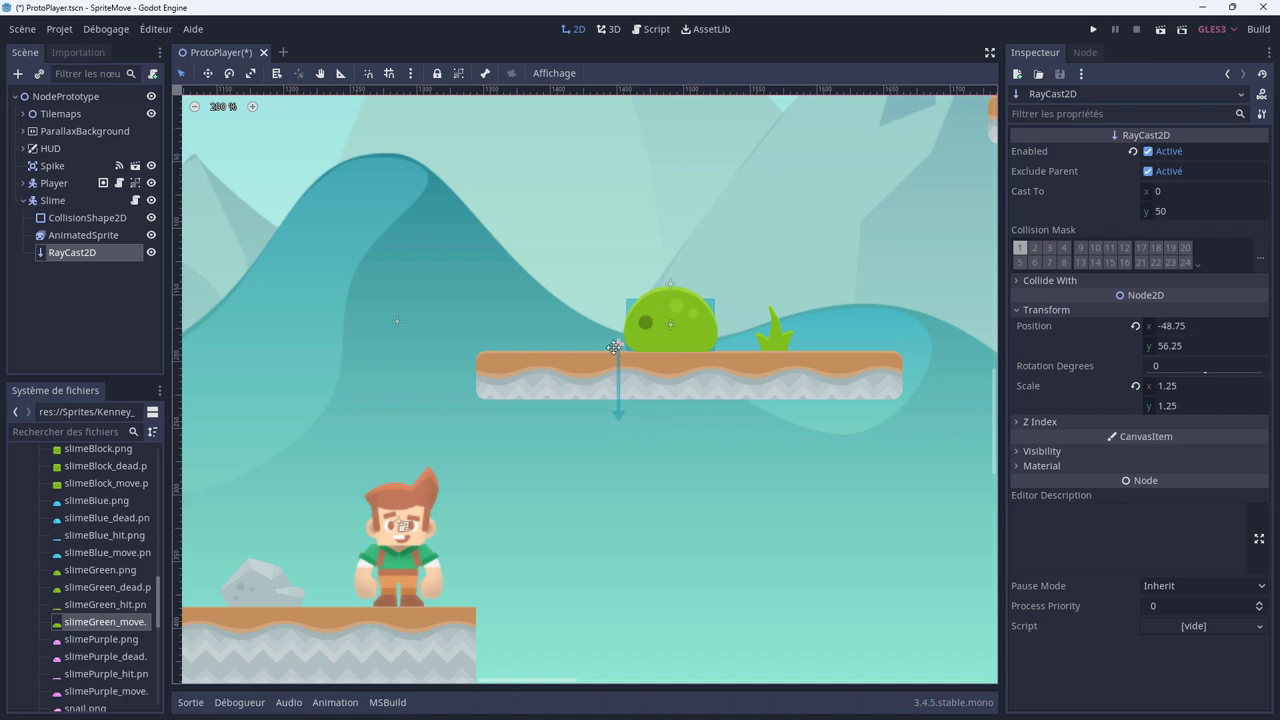
scroll(658, 392, up, 2)
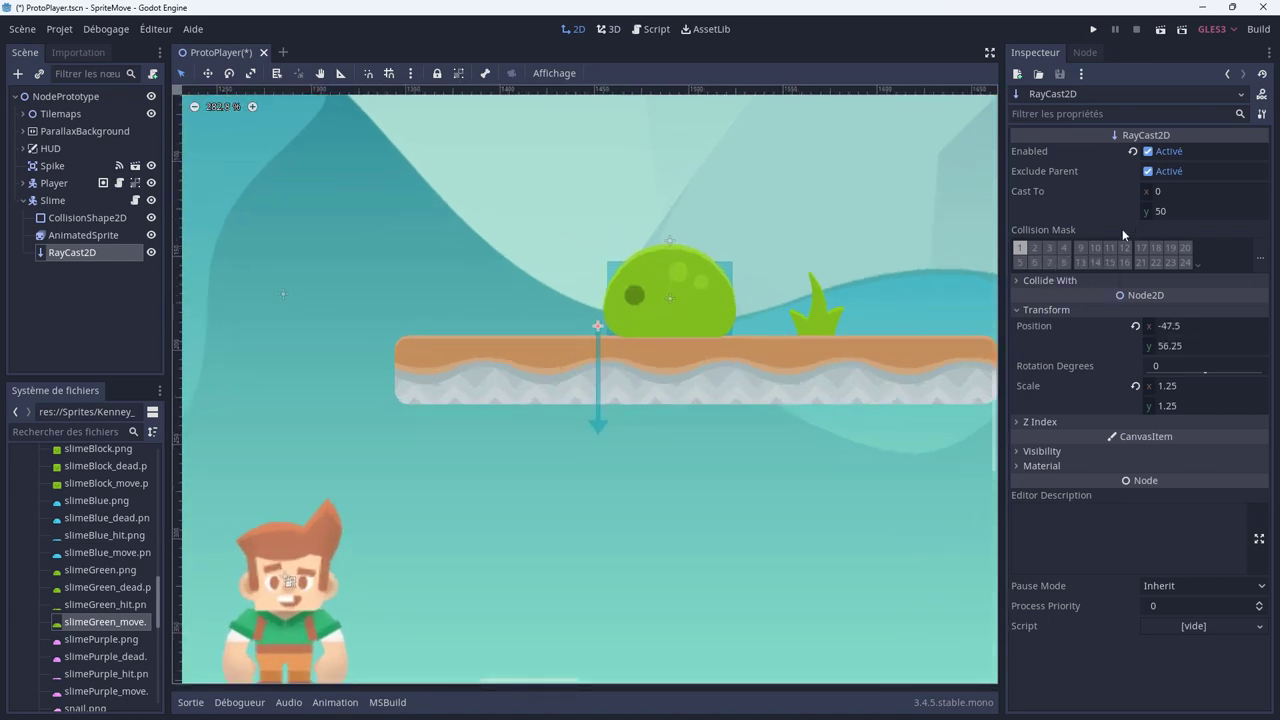
click(1185, 327)
text(-)
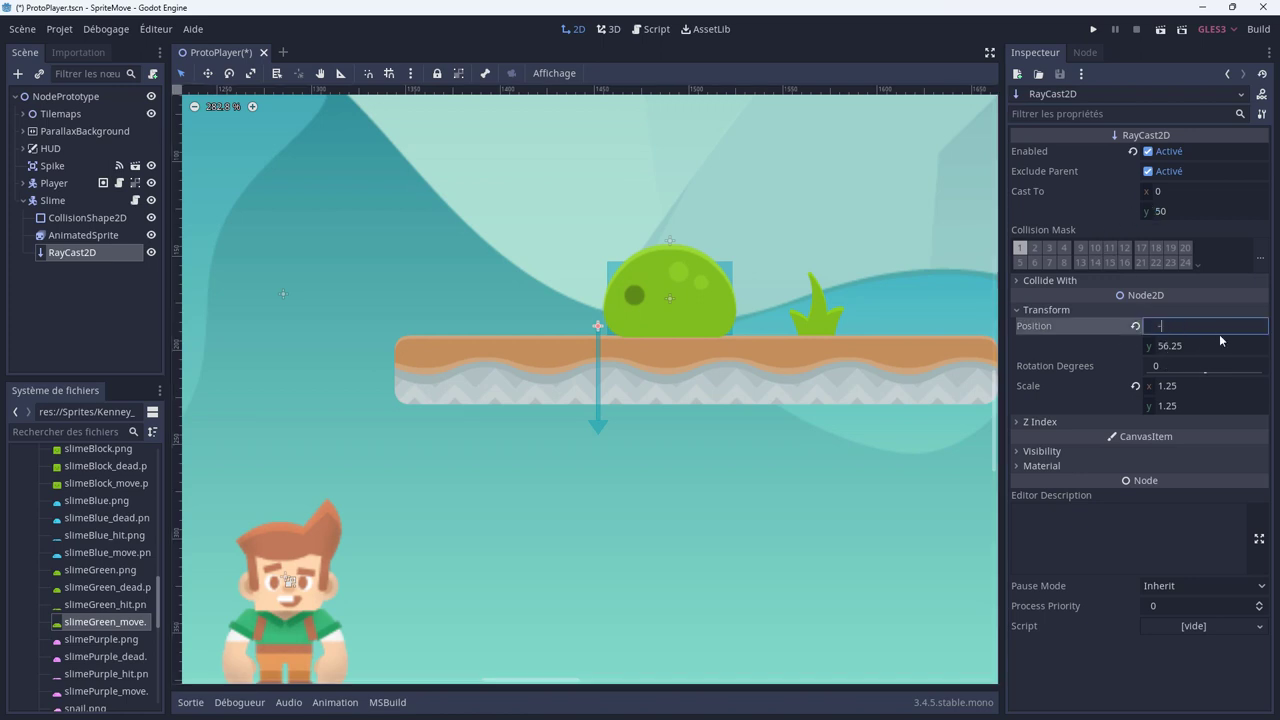
text(47)
key(Tab)
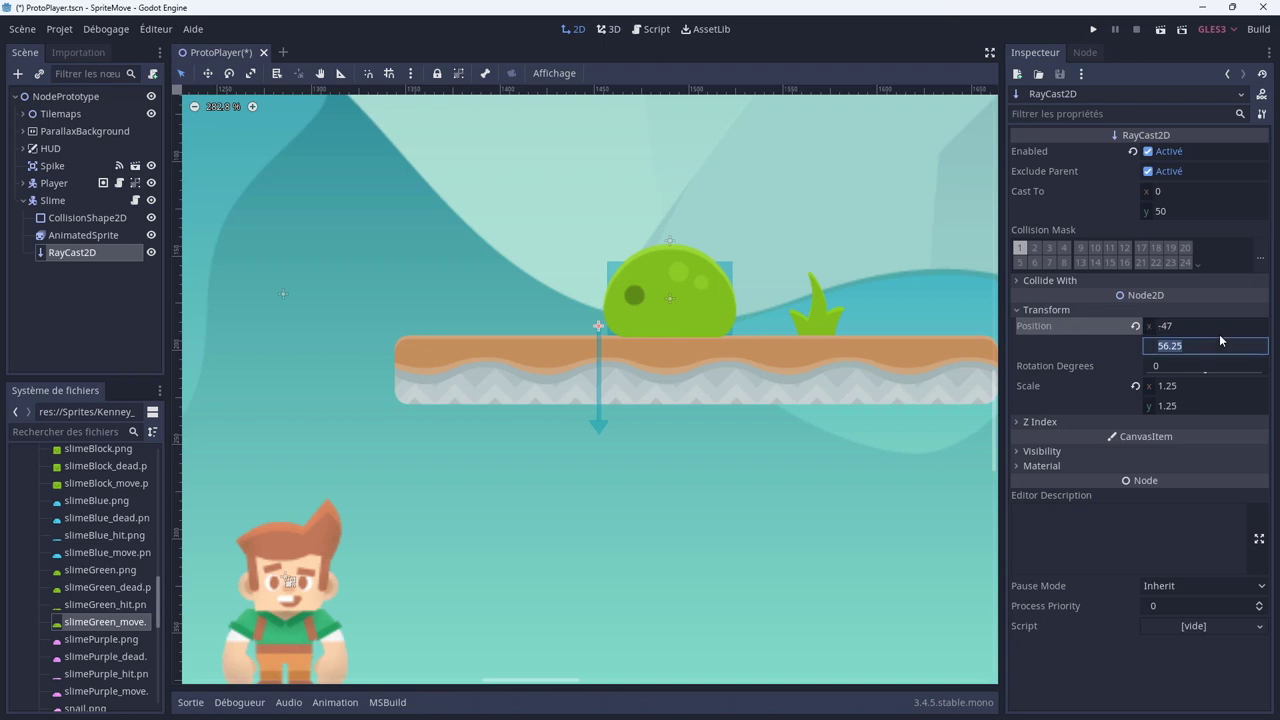
text(20)
key(Tab)
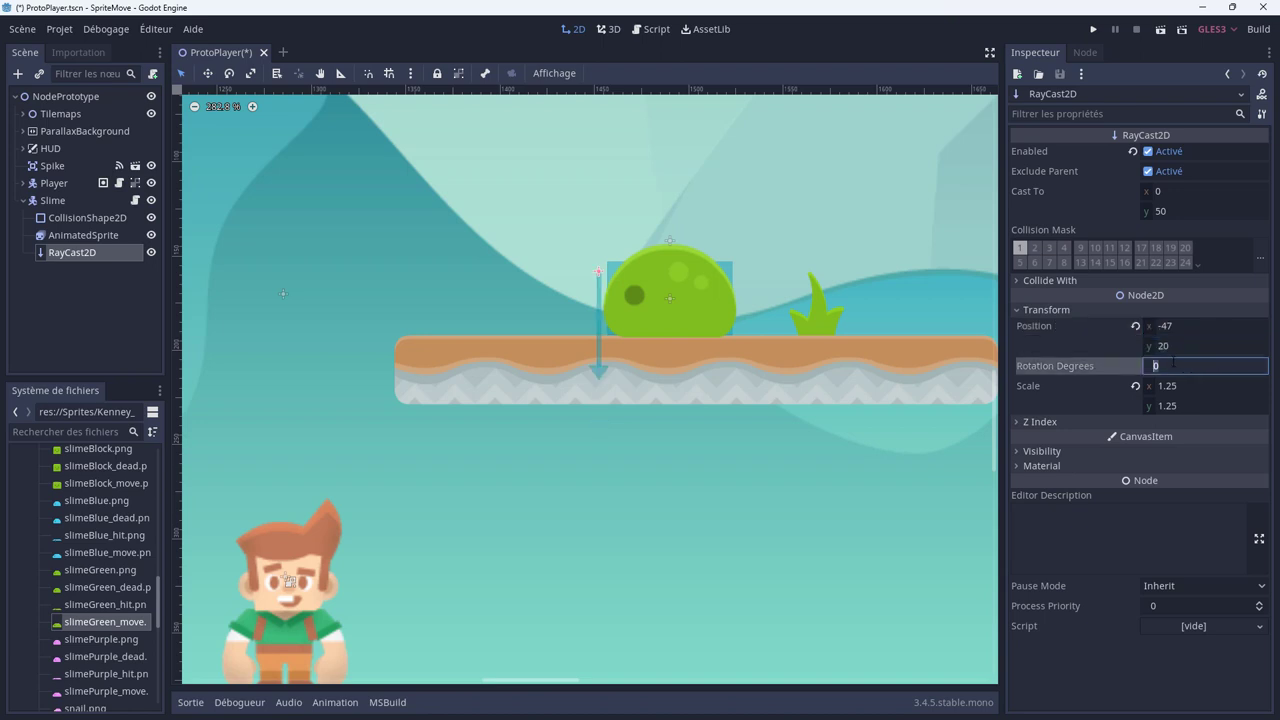
text(50)
key(Tab)
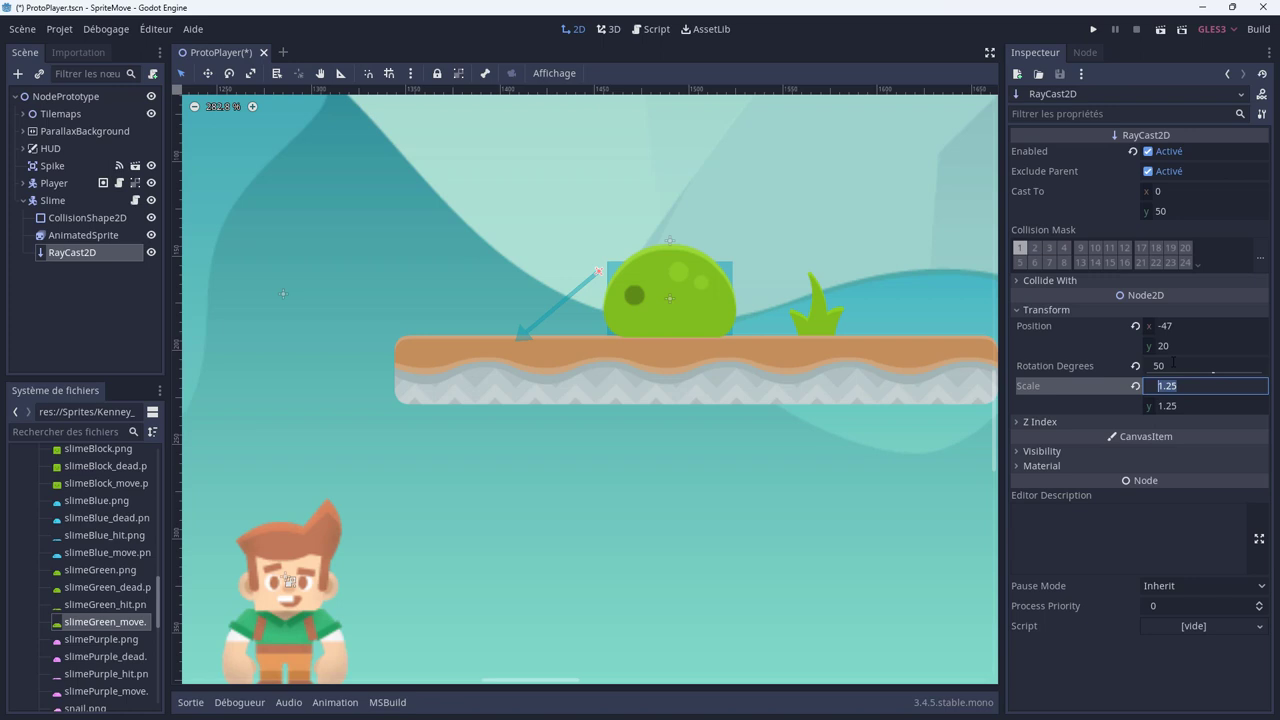
key(BackSpace)
text(0)
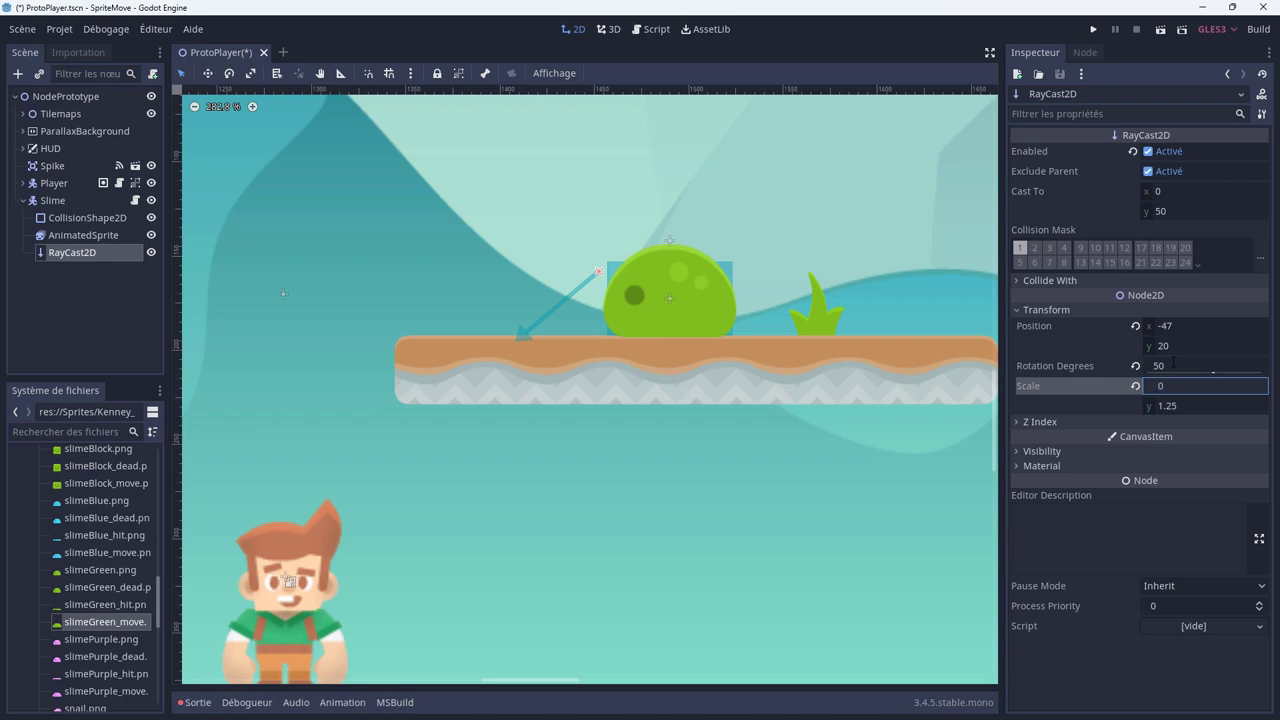
key(BackSpace)
text(25)
key(Tab)
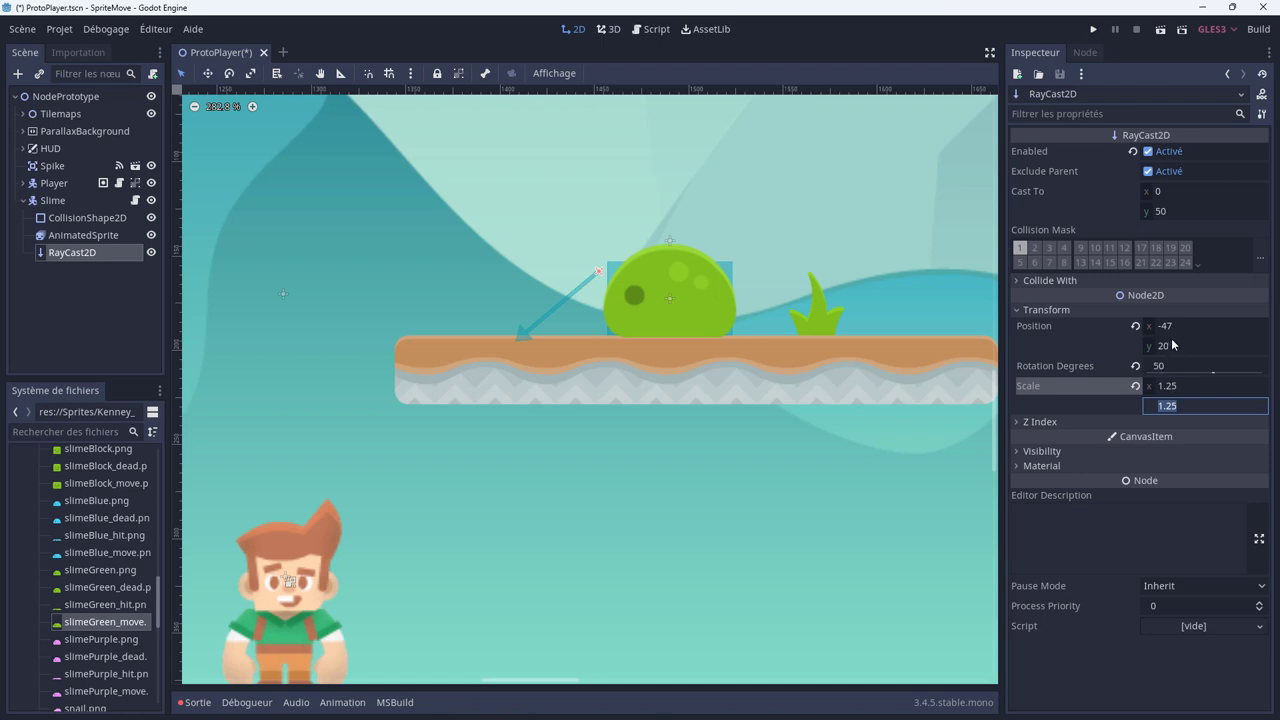
Set rotation 0, drag the ray to the slime's base, Cast To 20, and rename it RayCast2DLeft.
click(1168, 368)
text(0)
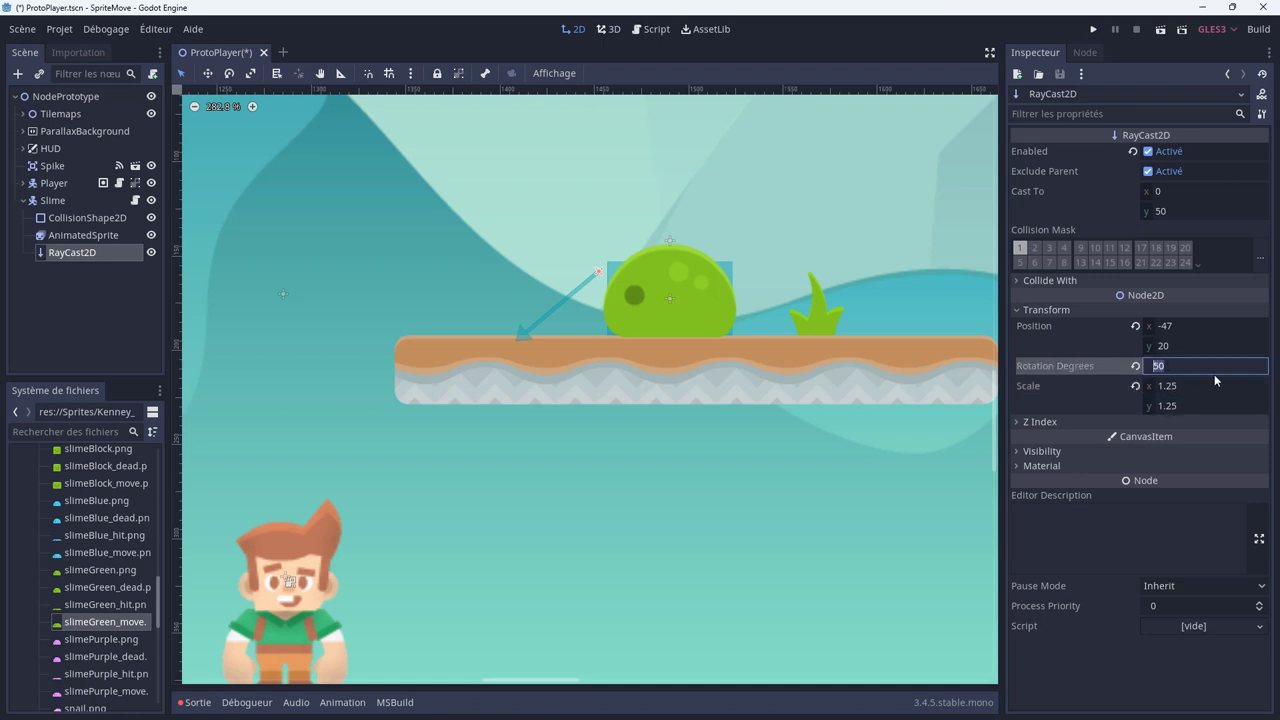
key(Tab)
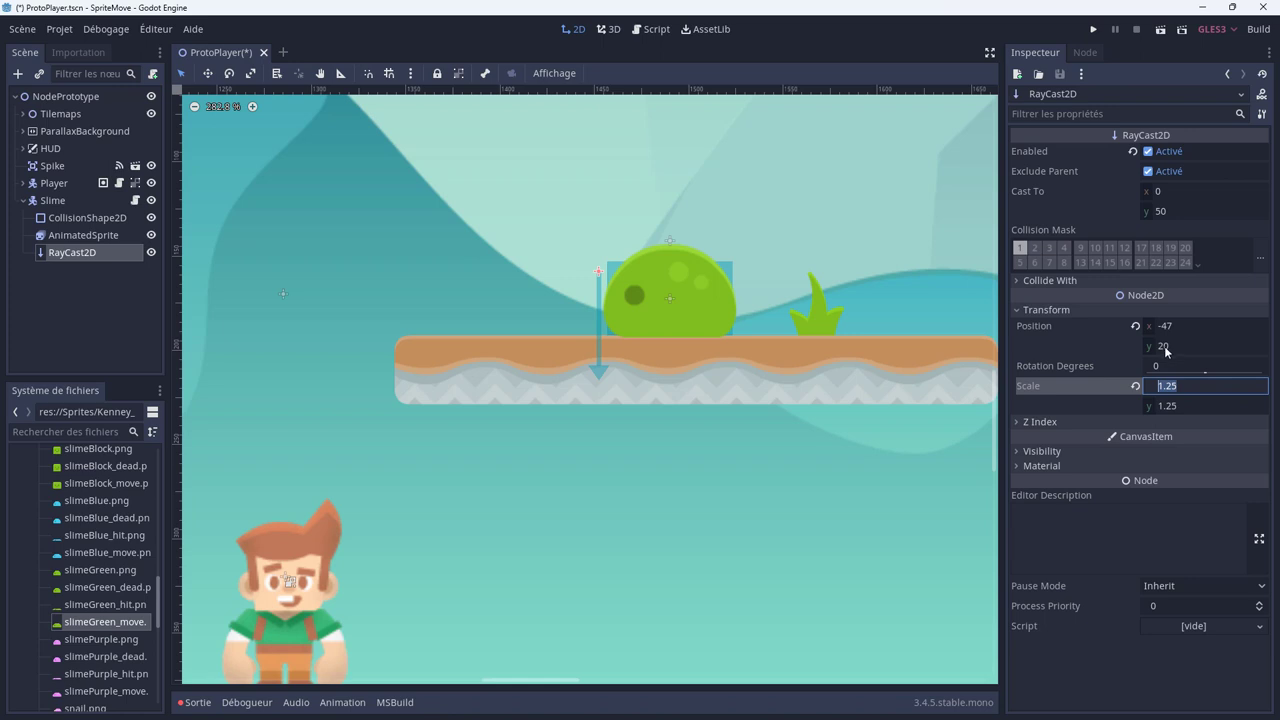
click(1168, 349)
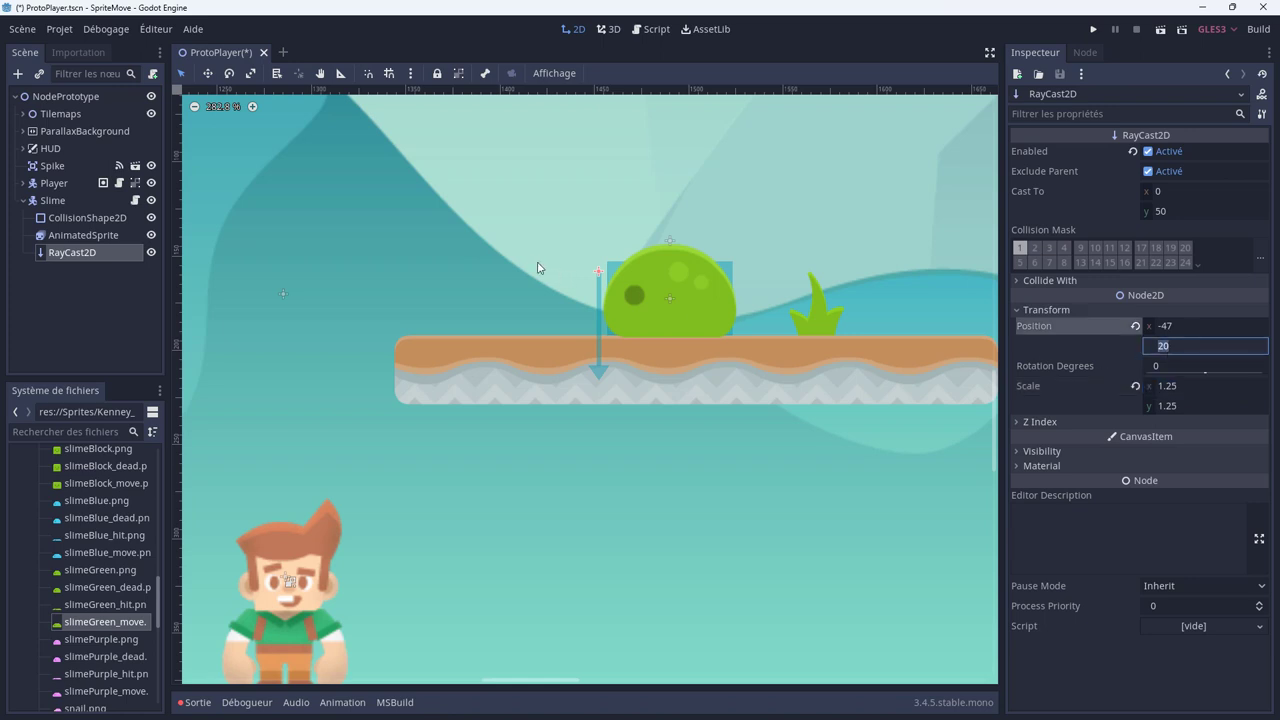
drag(598, 275, 602, 334)
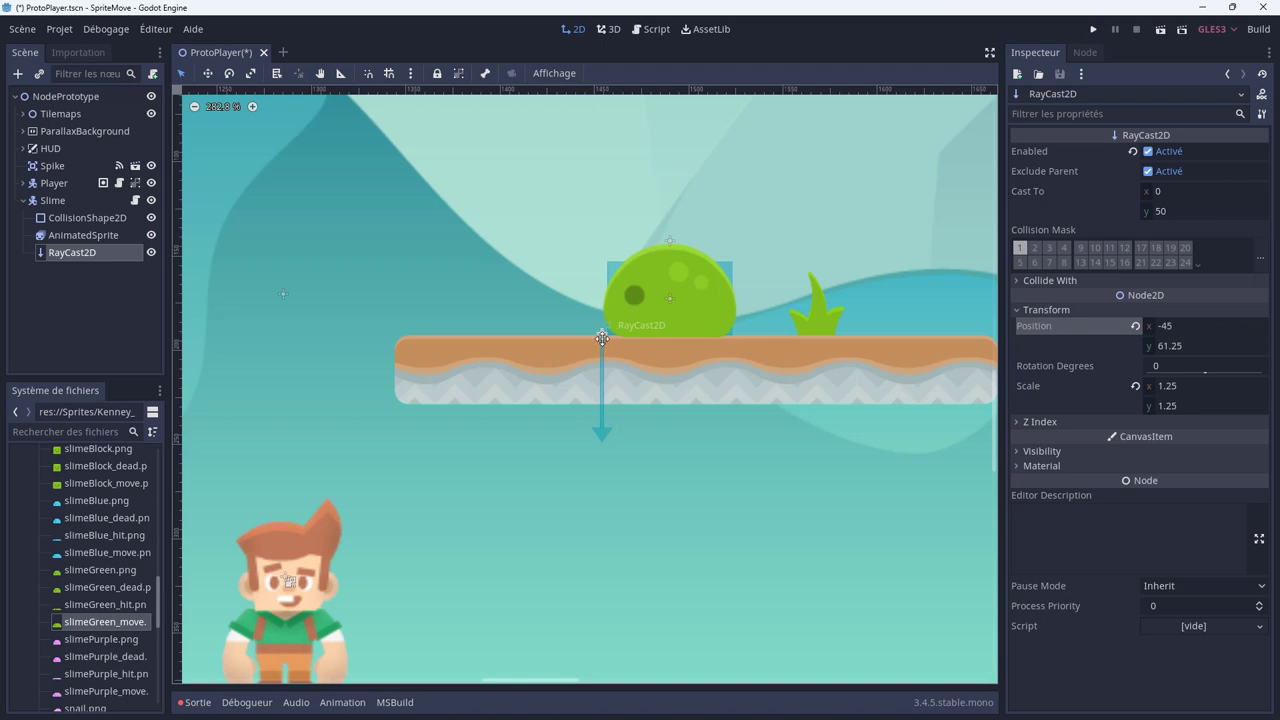
click(1160, 211)
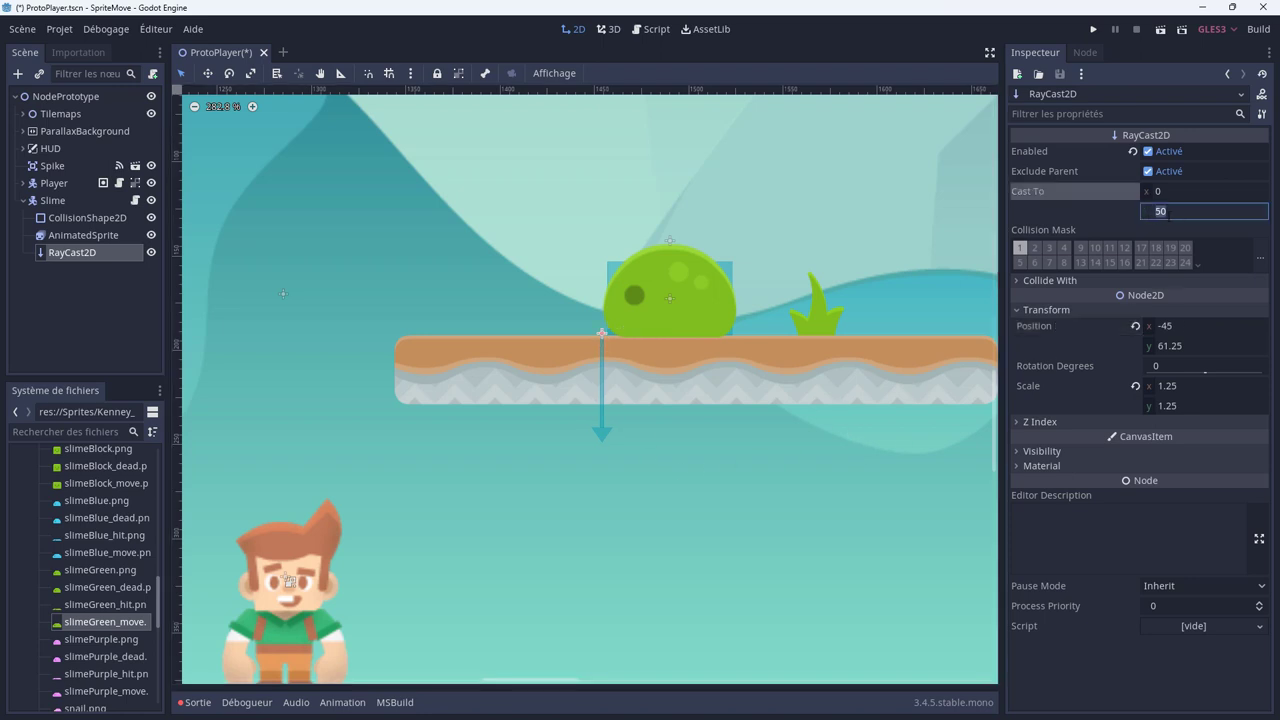
text(20)
key(Return)
double_click(100, 253)
text(Le)
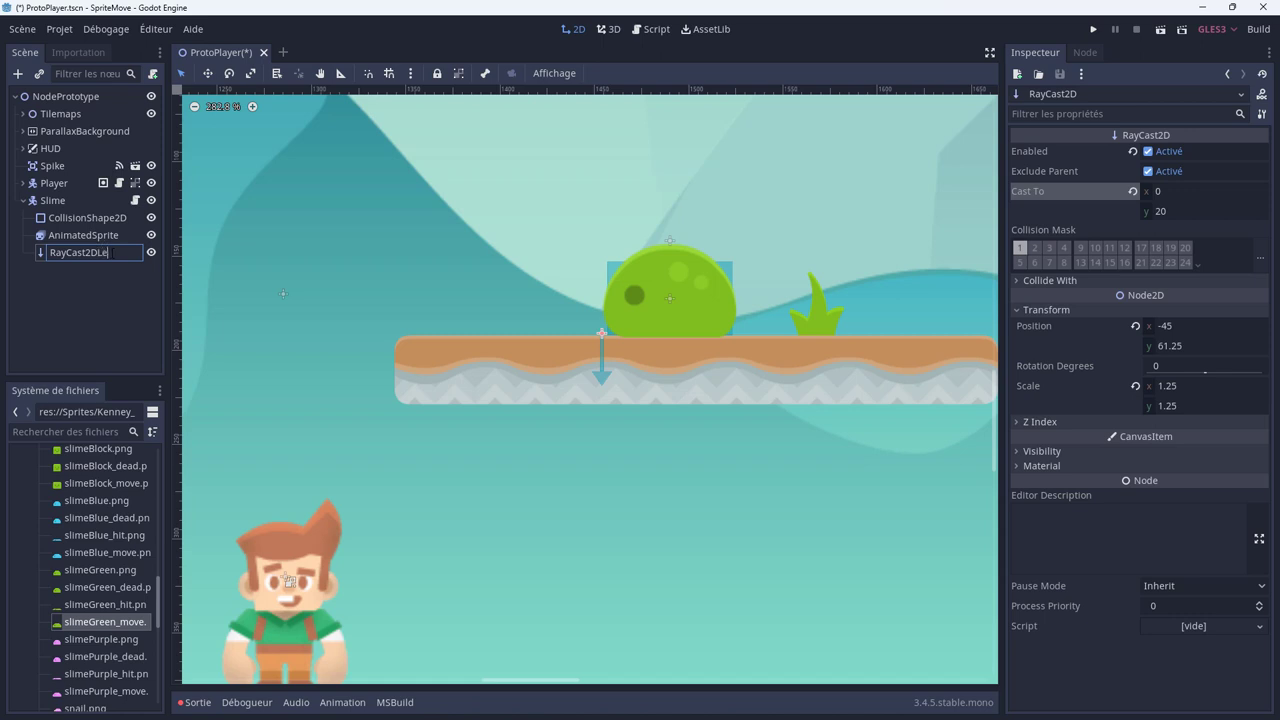
text(ft)
key(Return)
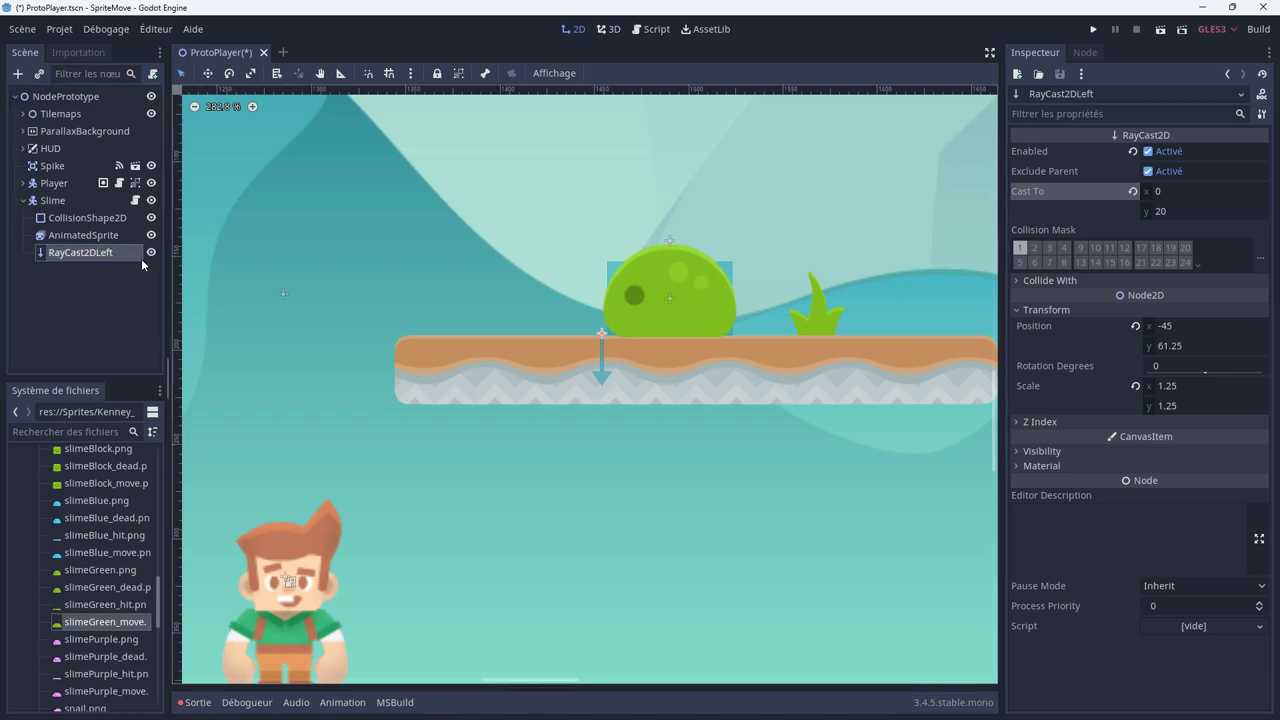
Duplicate RayCast2DLeft and rename the copy RayCast2DRight.
click(80, 272)
click(76, 256)
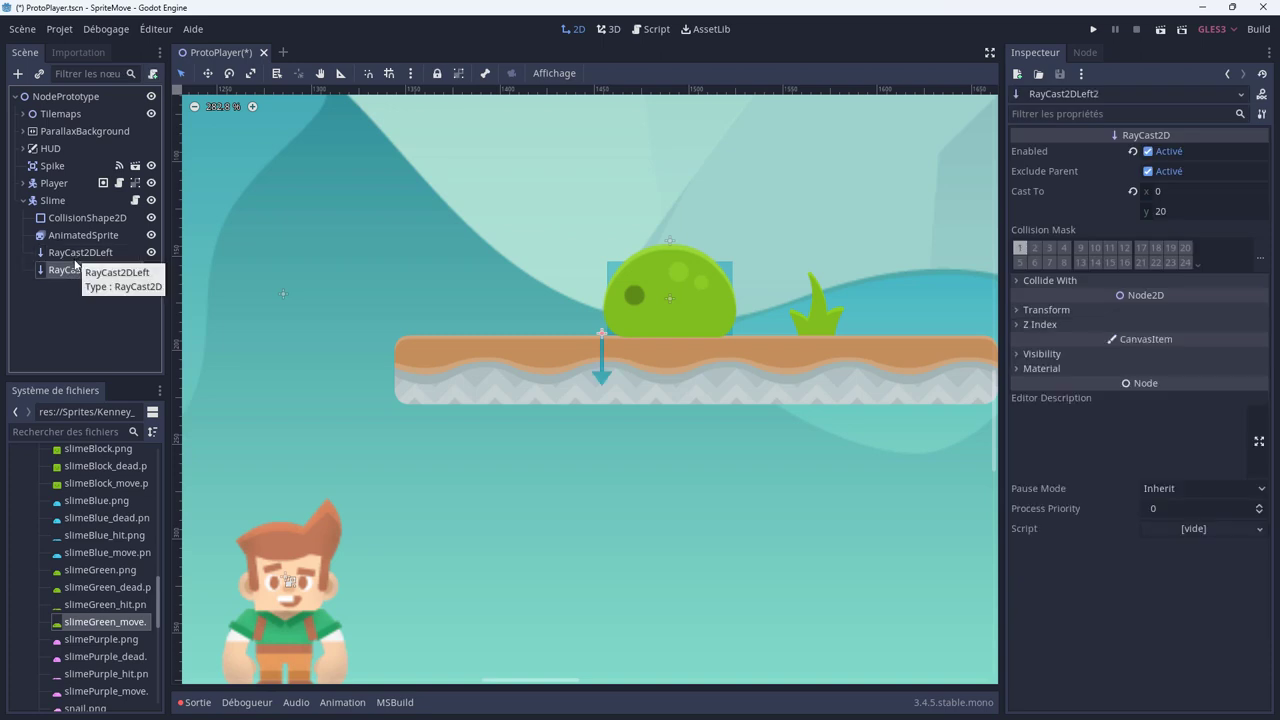
key(ctrl+d)
key(F2)
drag(90, 270, 121, 270)
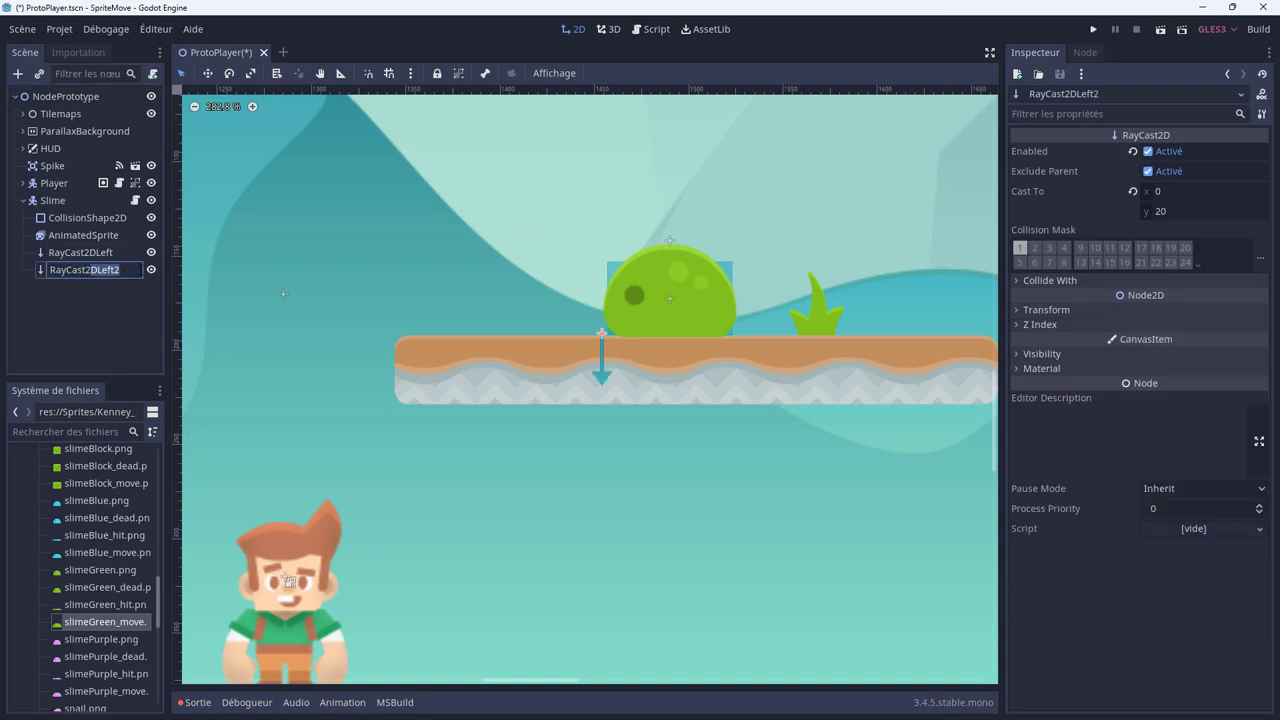
key(BackSpace)
text(Righ)
key(Return)
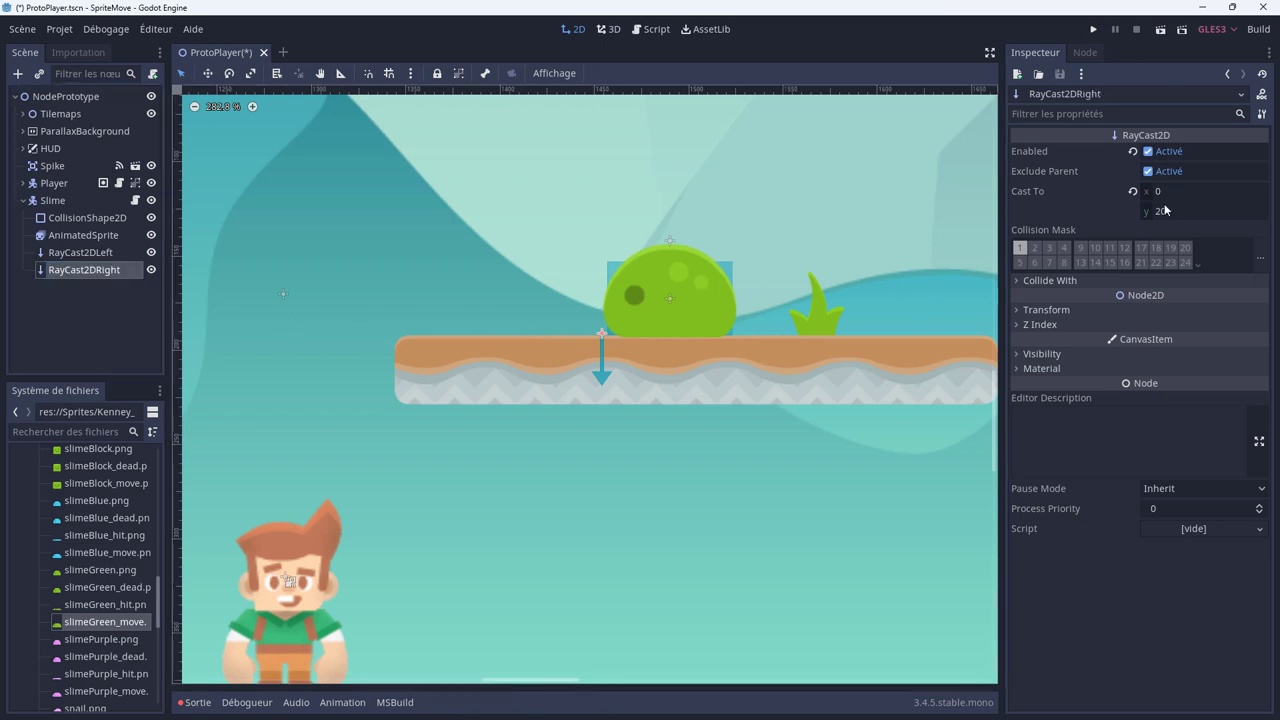
Set RayCast2DRight's Position x to 45, then collapse ParallaxBackground in the Scene dock.
click(1018, 312)
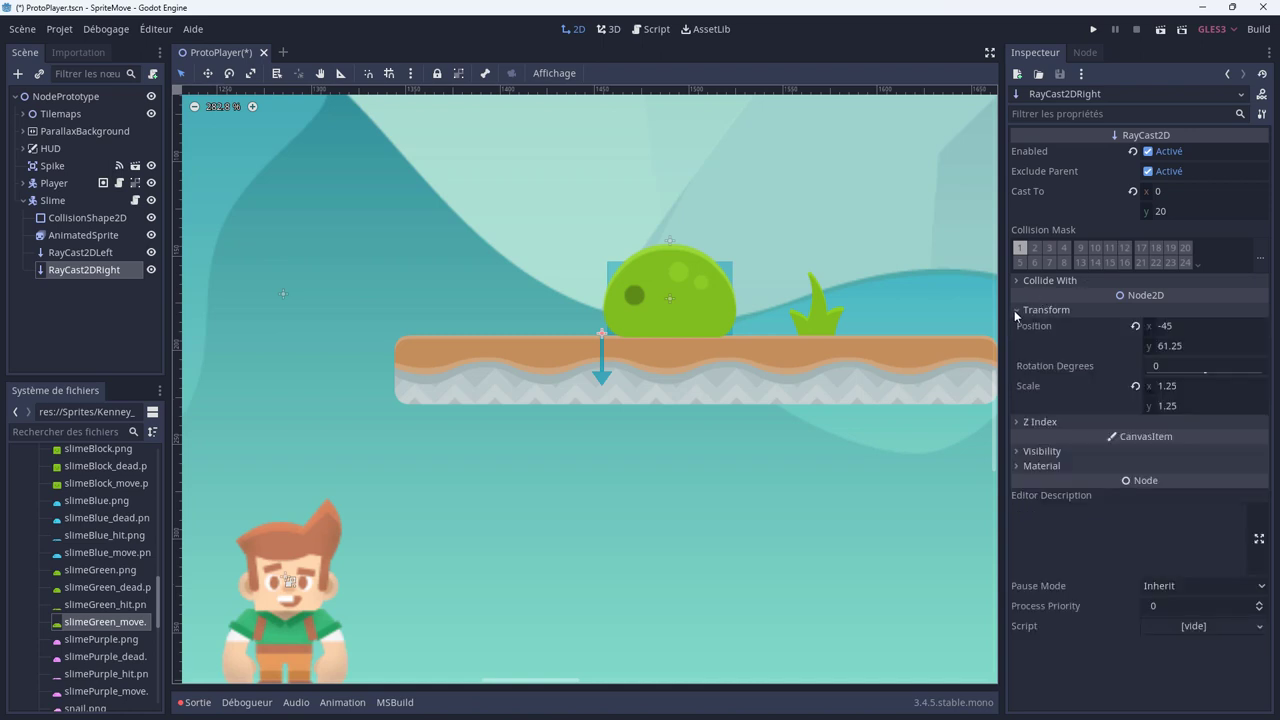
click(1164, 326)
key(BackSpace)
key(Tab)
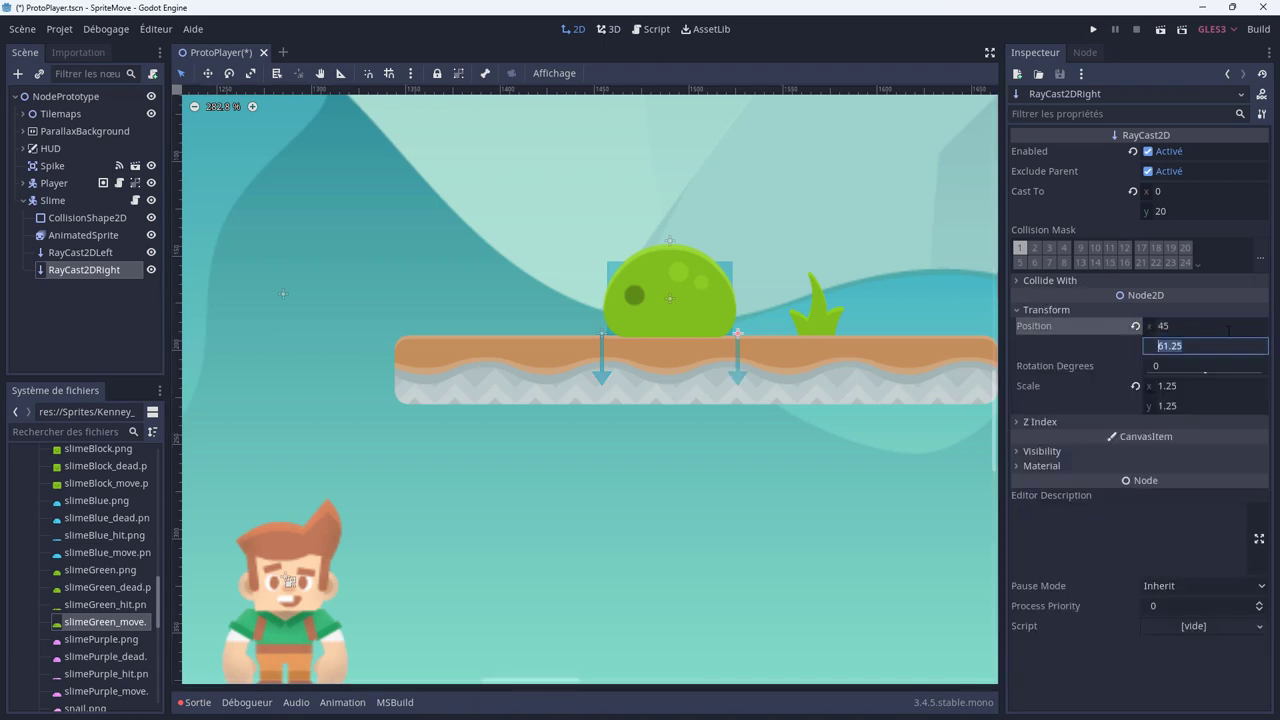
click(751, 521)
scroll(663, 419, up, 3)
scroll(630, 360, up, 2)
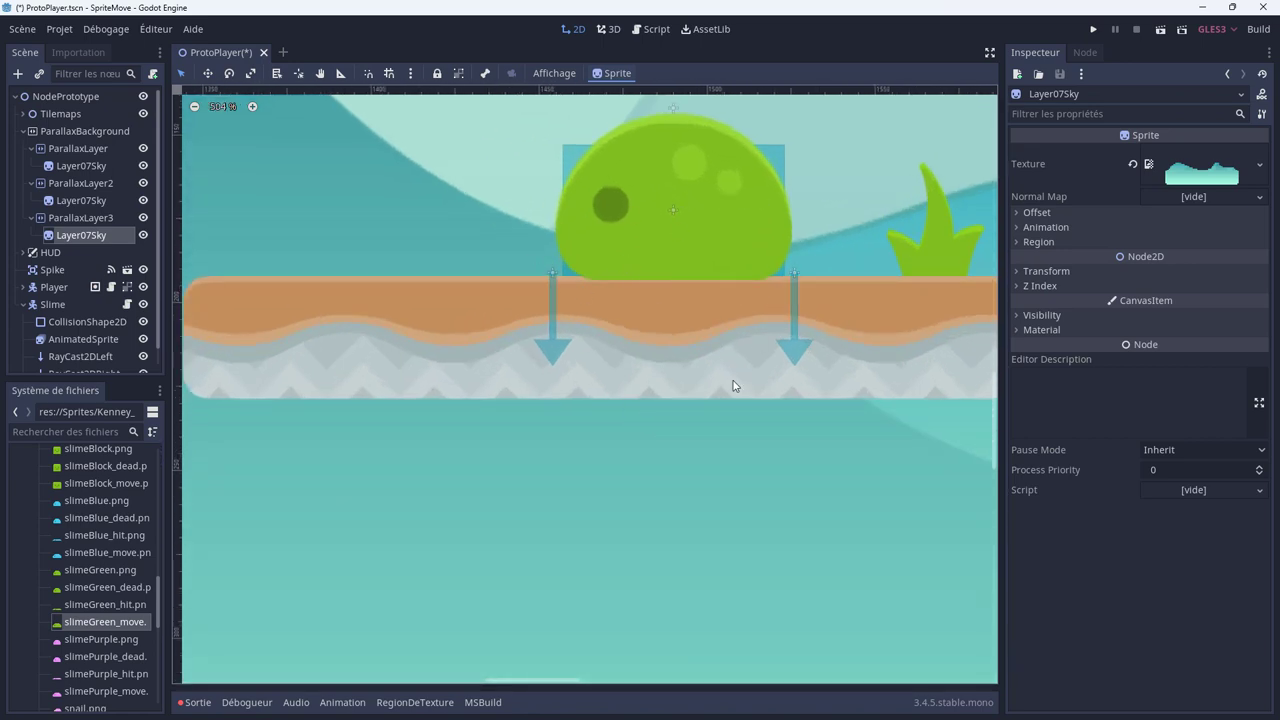
scroll(731, 384, down, 1)
scroll(731, 384, down, 1)
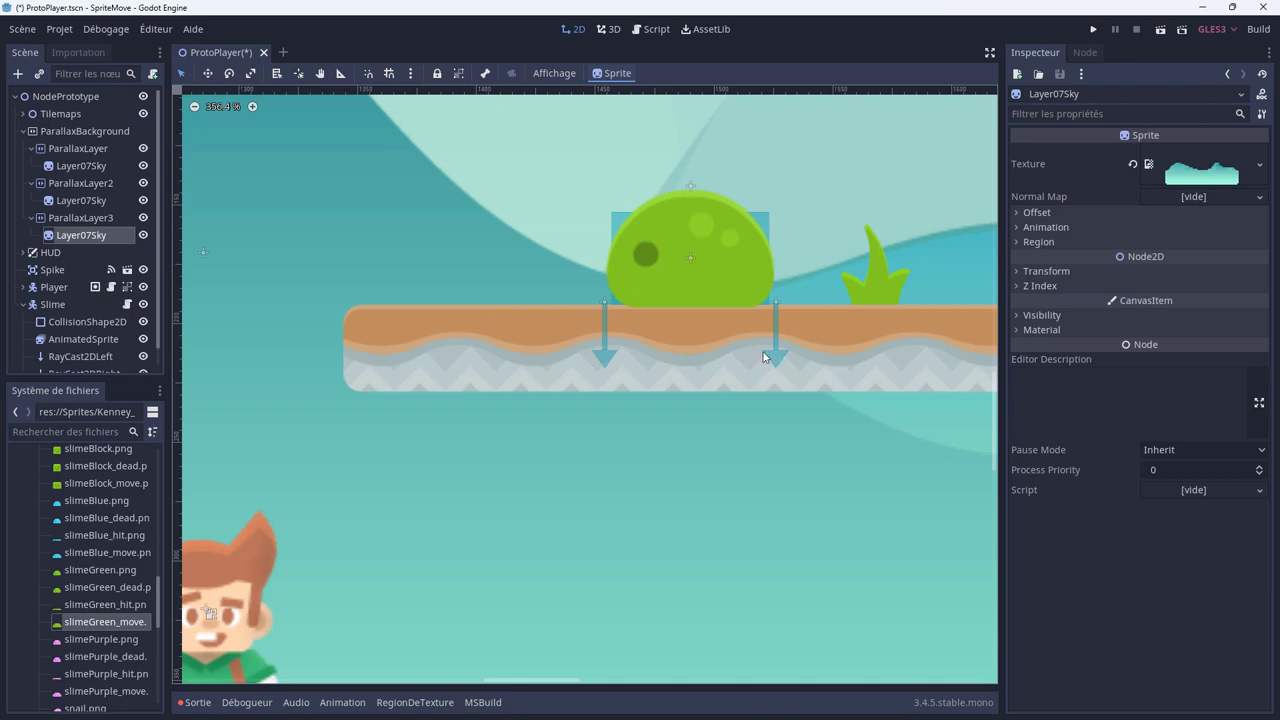
click(22, 132)
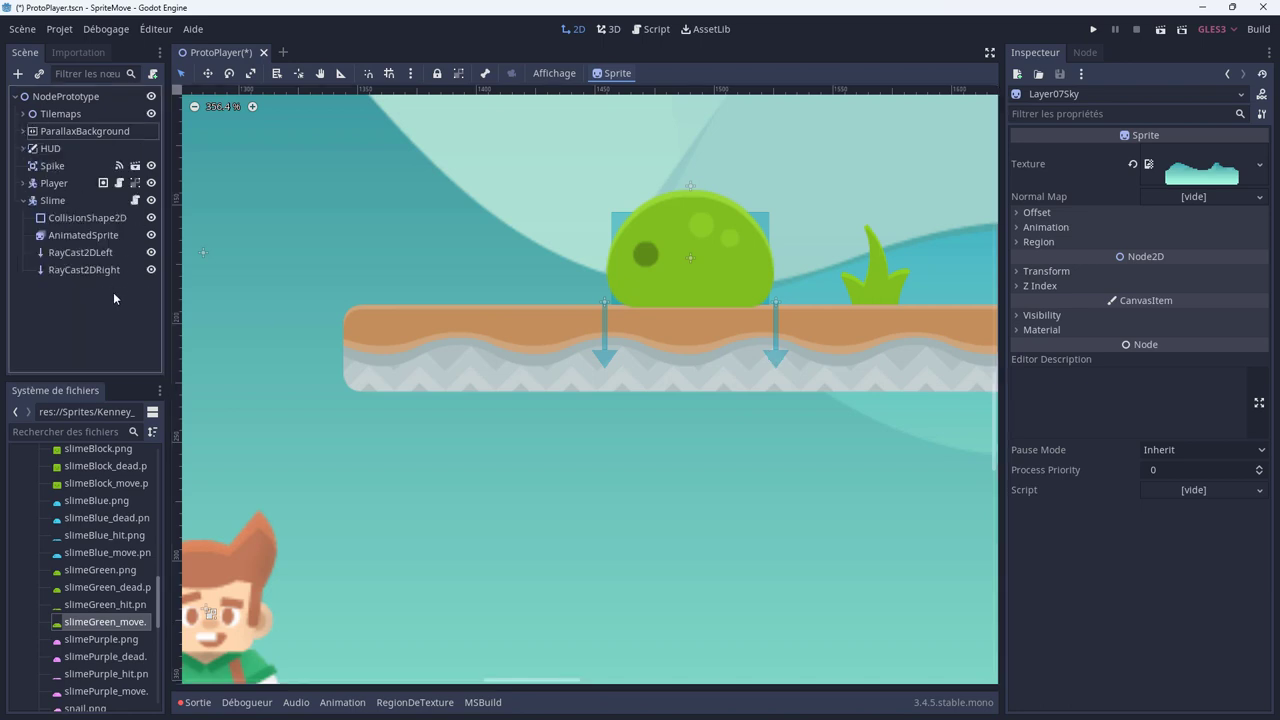
key(alt+Tab)
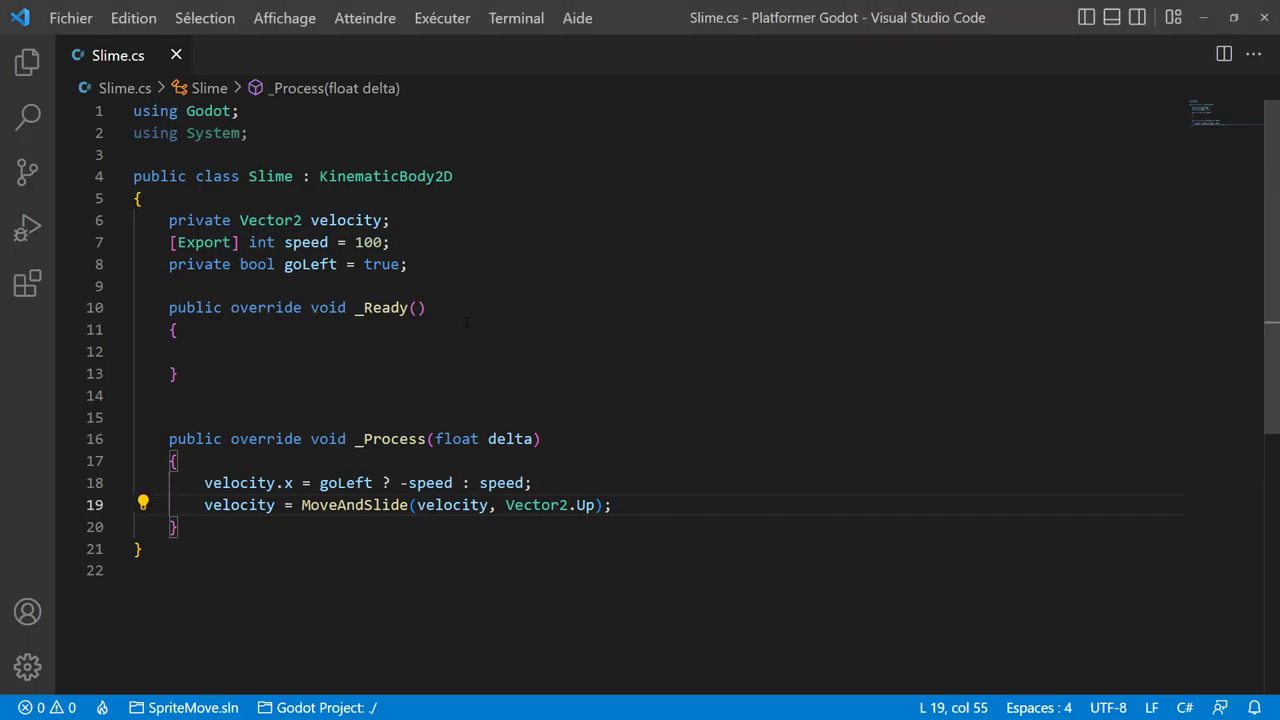
Declare private RayCast2D rayLeft, rayRight; fields below goLeft in Slime.cs.
click(433, 268)
key(Return)
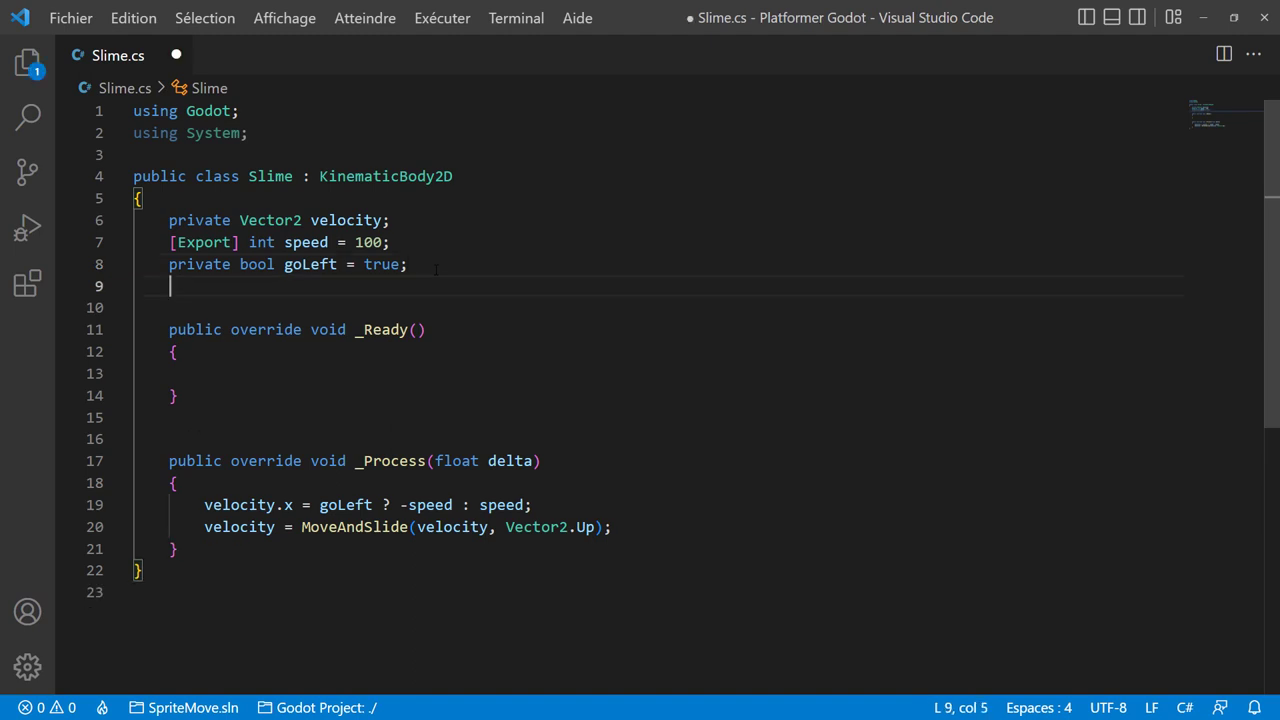
text(R)
key(BackSpace)
text(private )
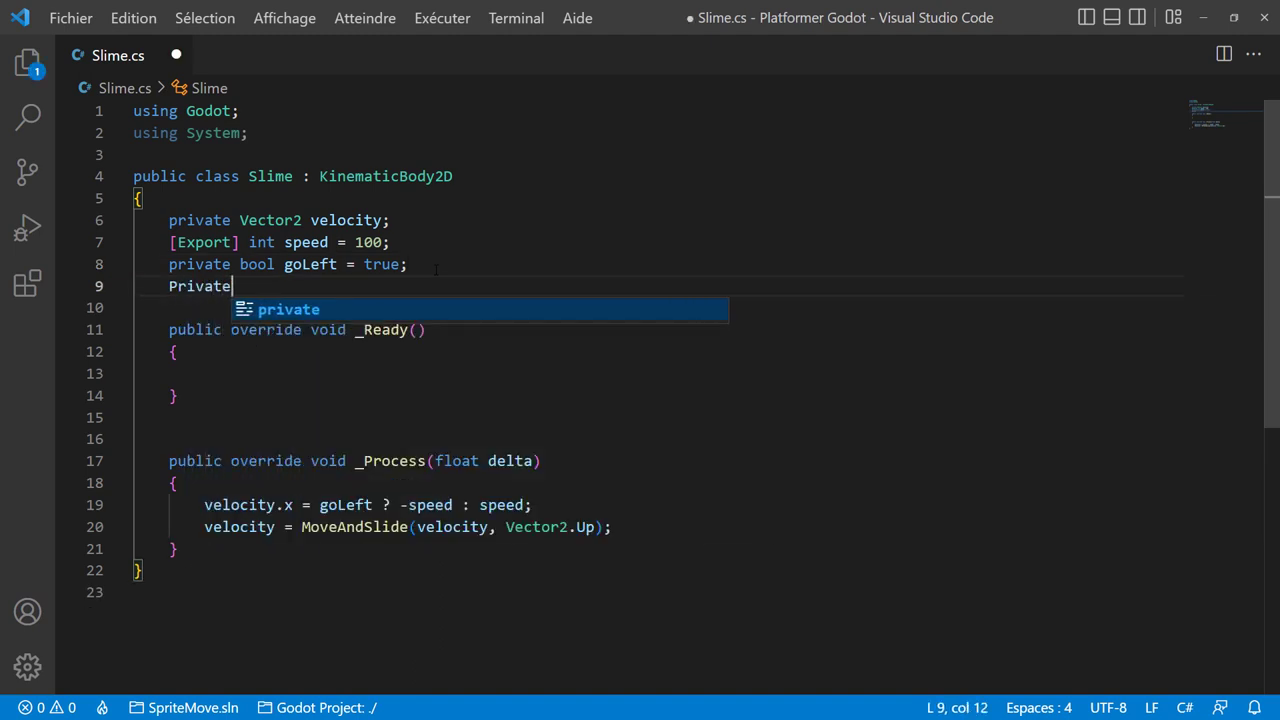
text(Ray)
key(Down)
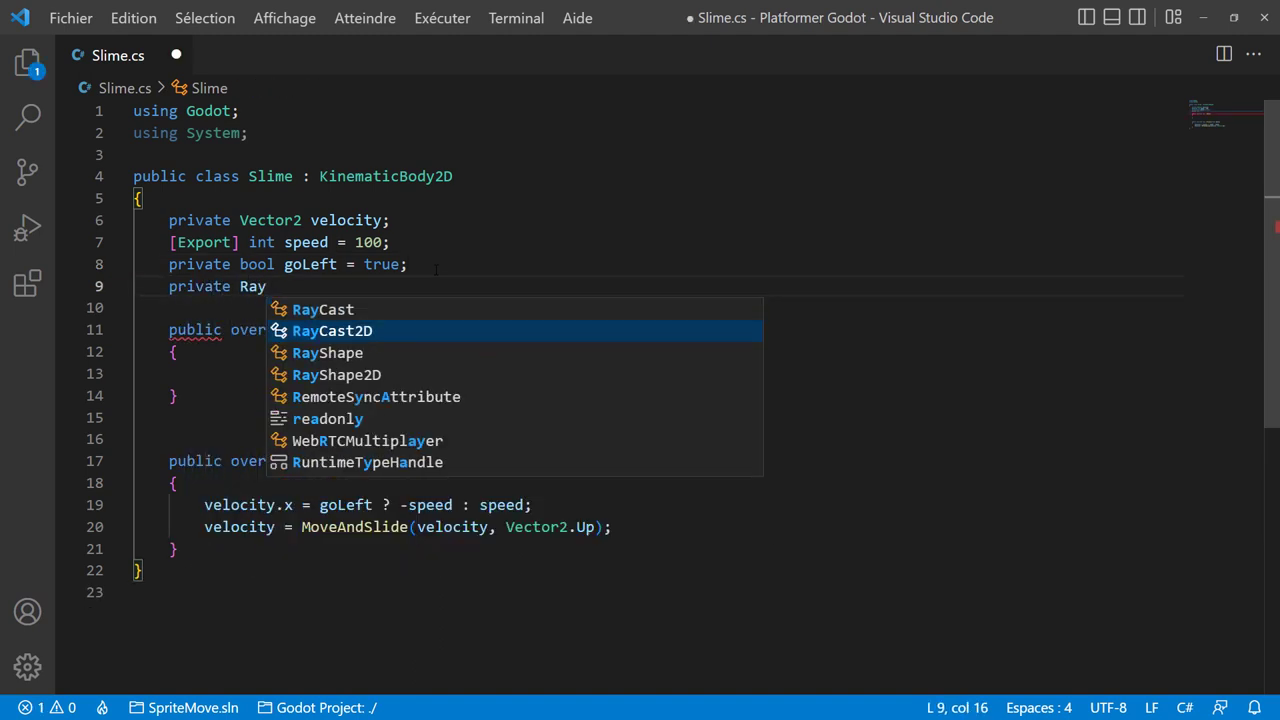
key(Return)
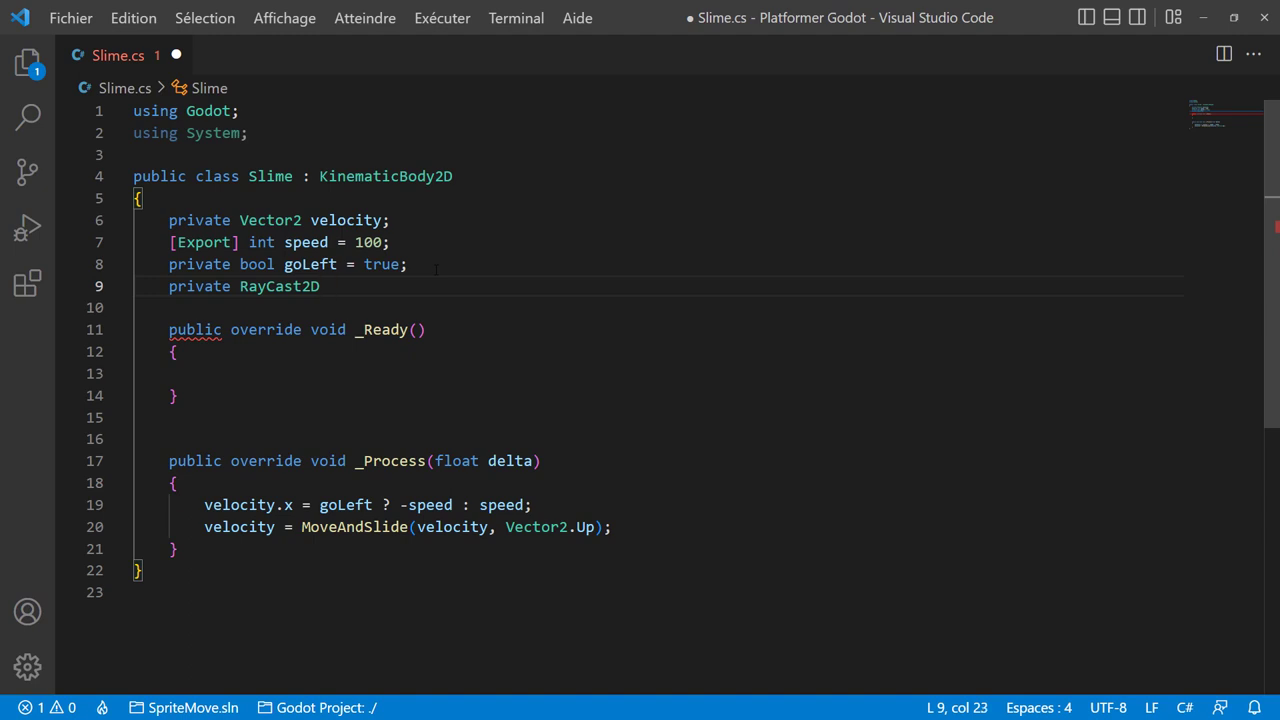
text(ray)
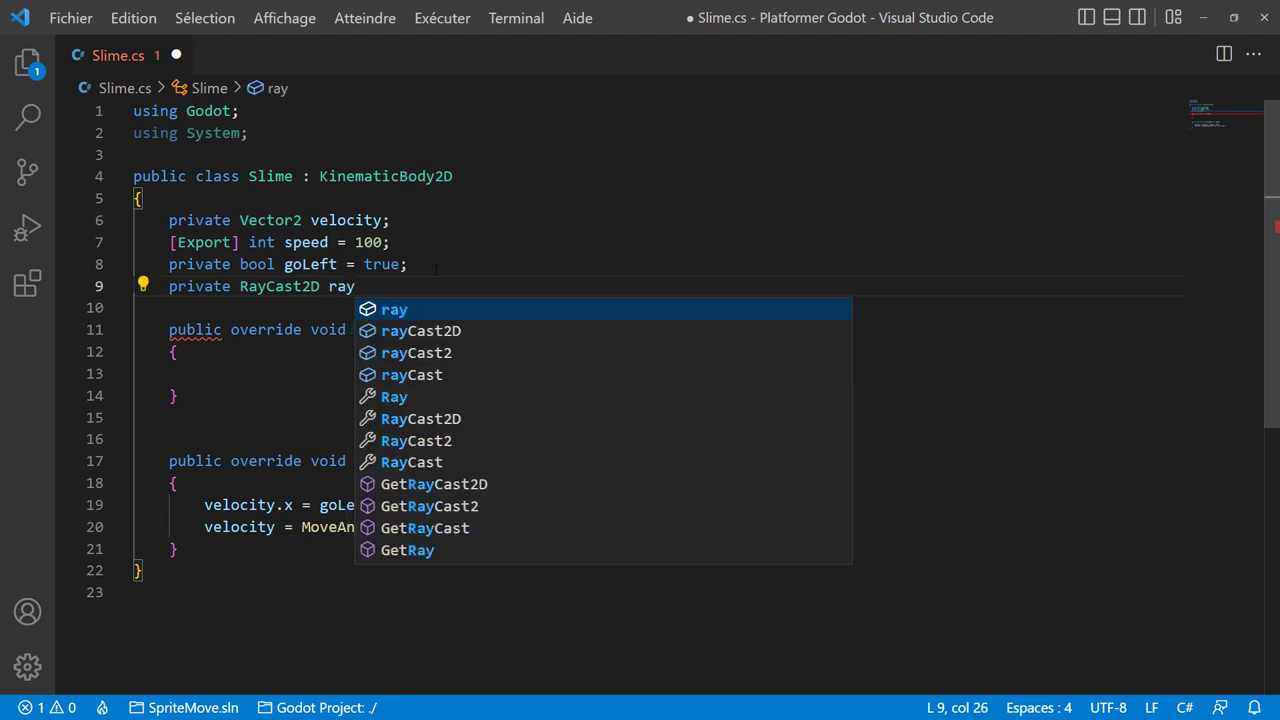
text(Left)
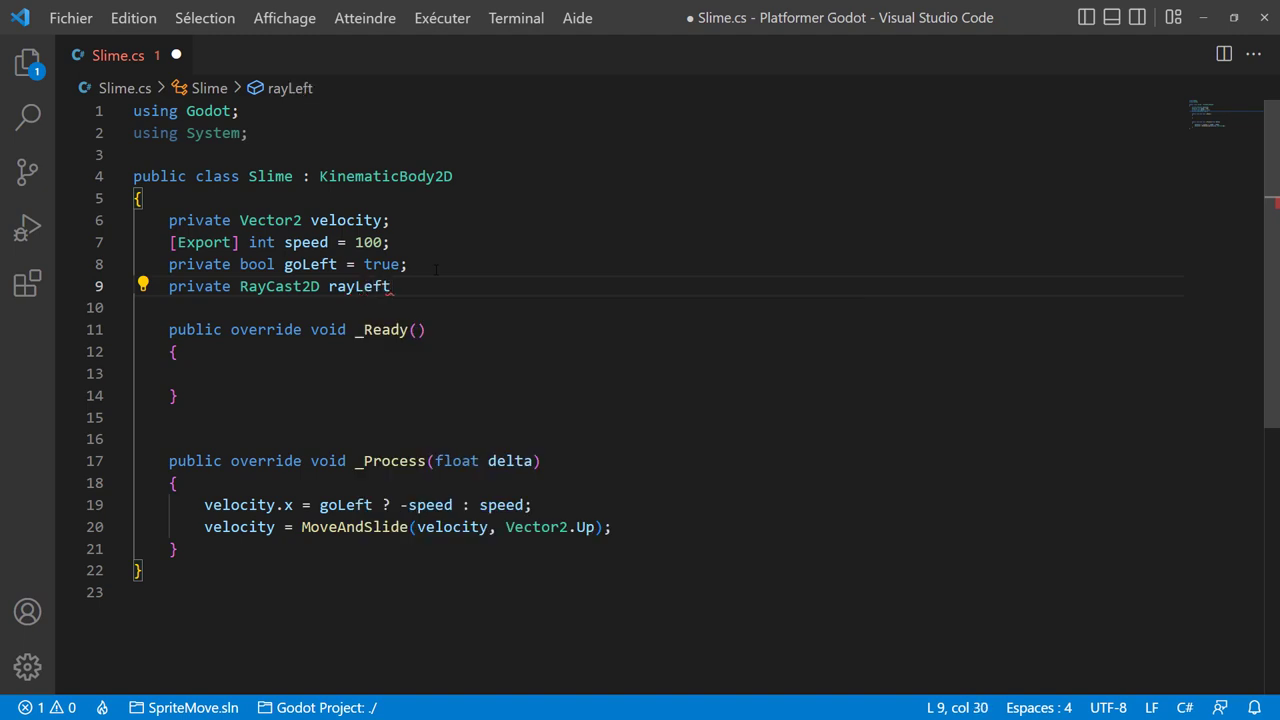
text(, ray)
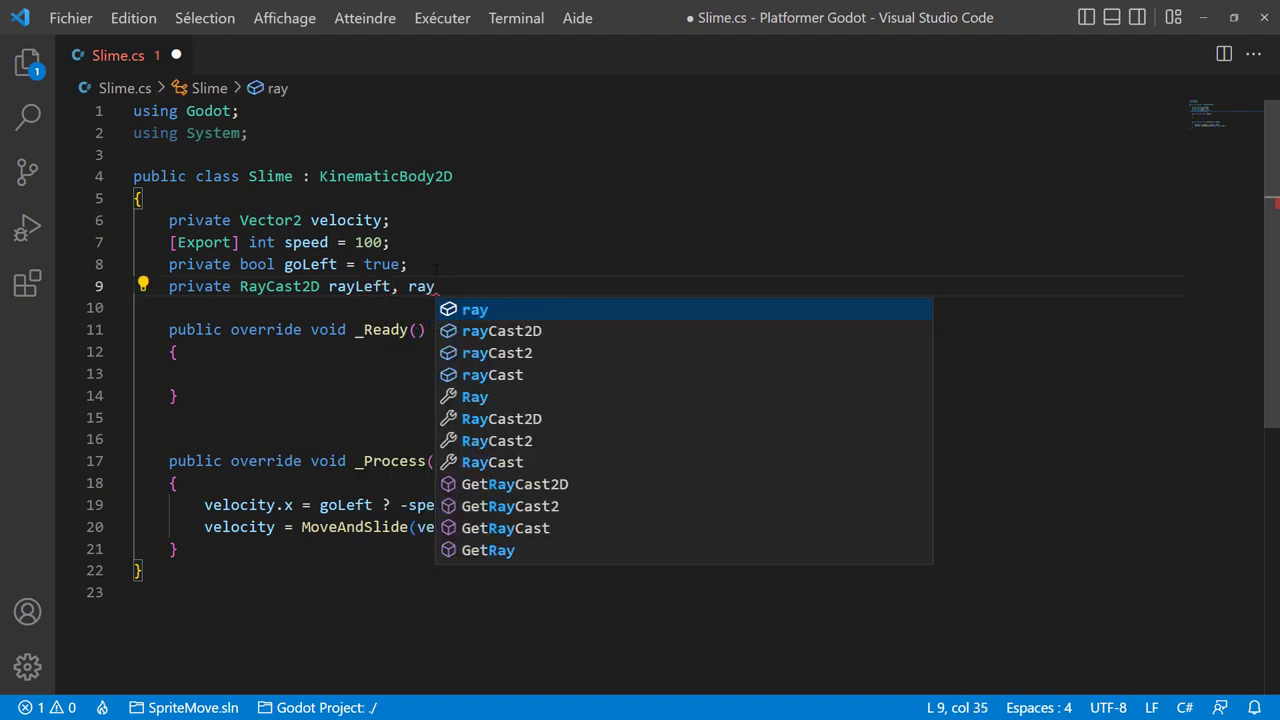
text(Right)
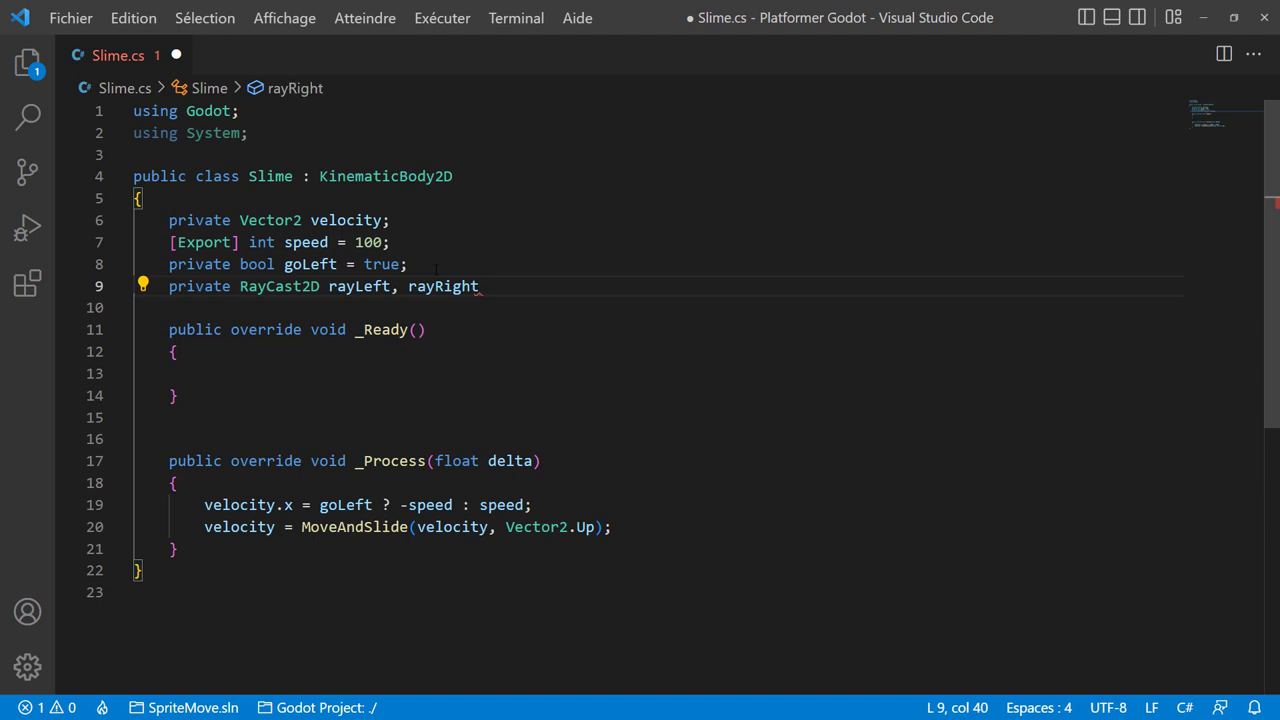
text(;)
In _Ready, begin rayLeft = GetNode<RayCast2D>( with autocomplete.
click(710, 371)
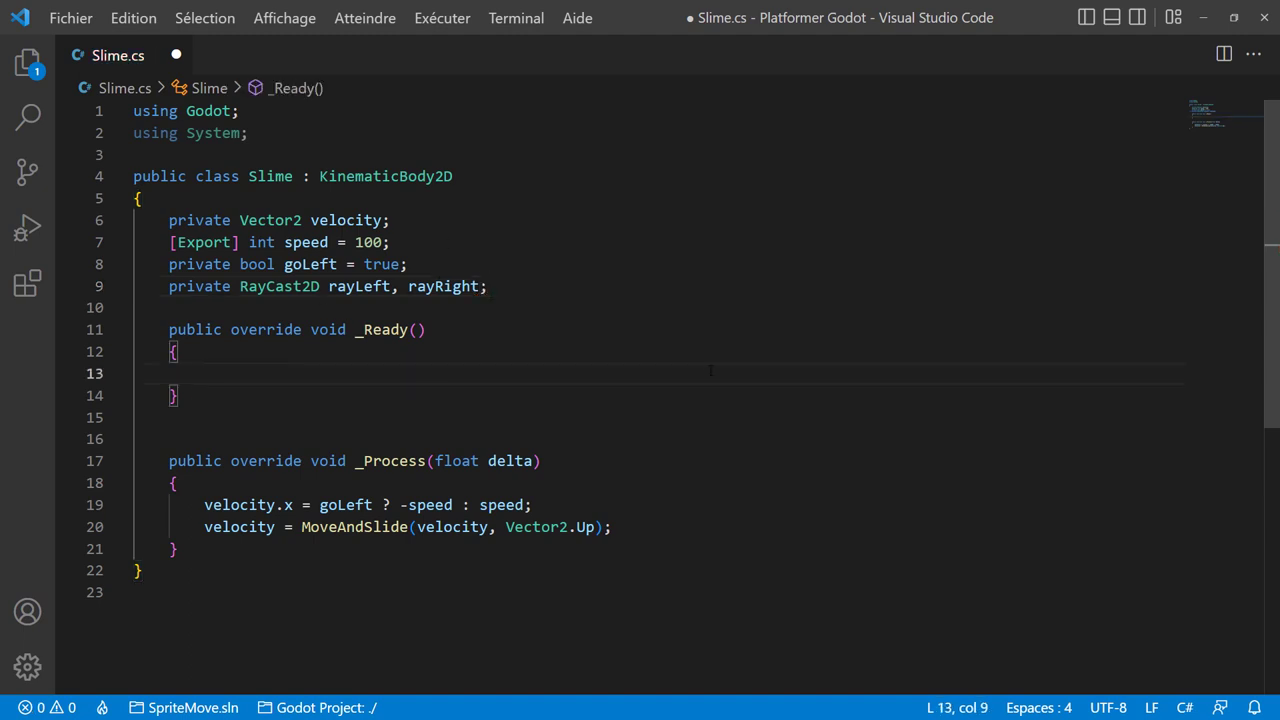
text(ray)
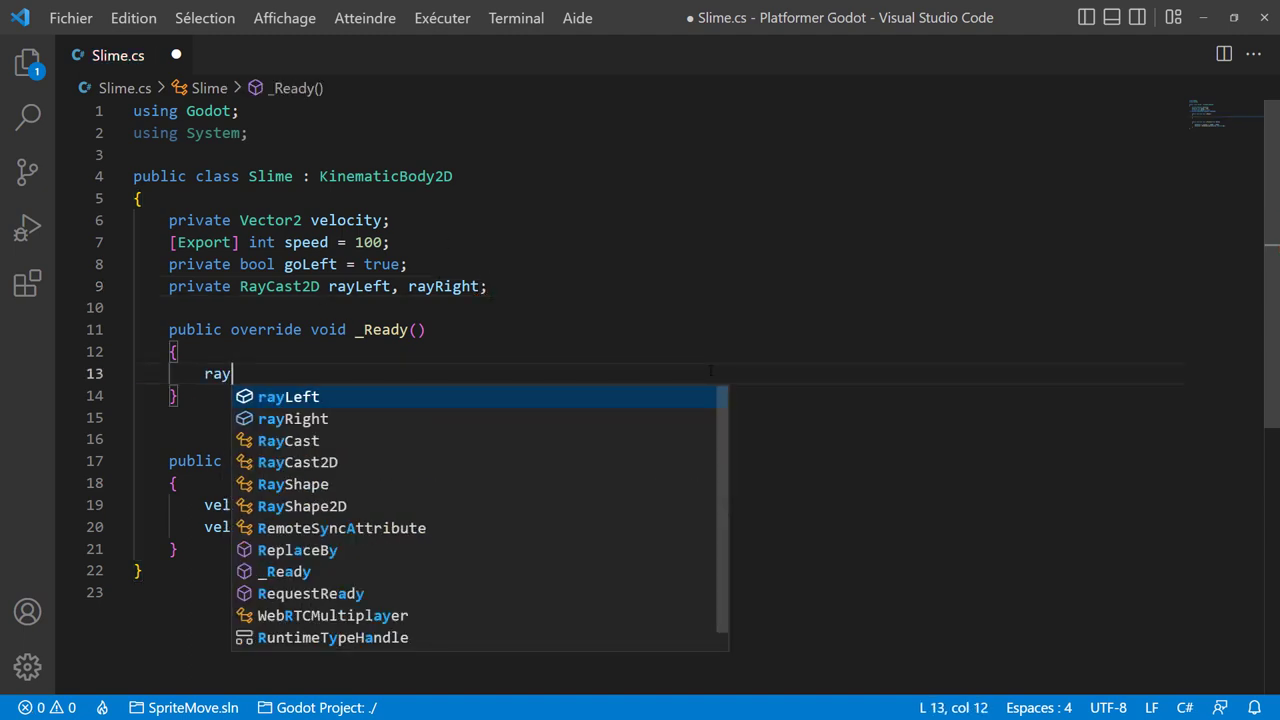
key(Return)
text(= )
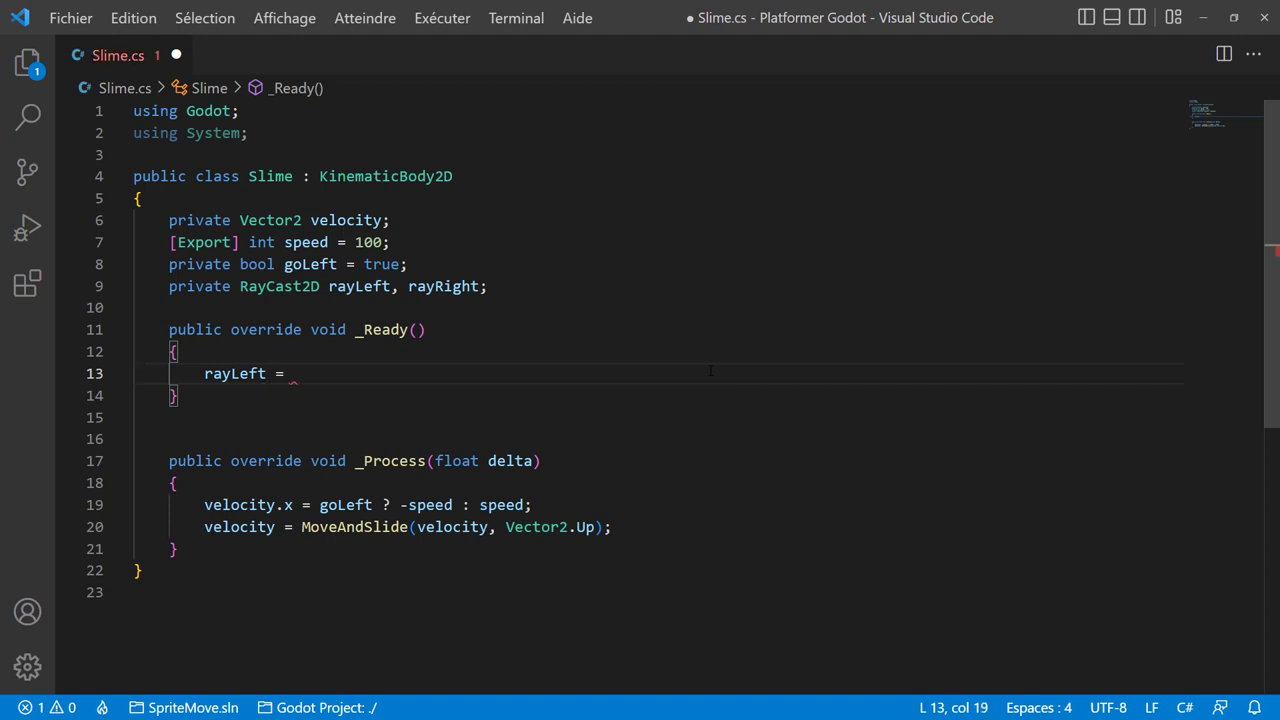
text(get)
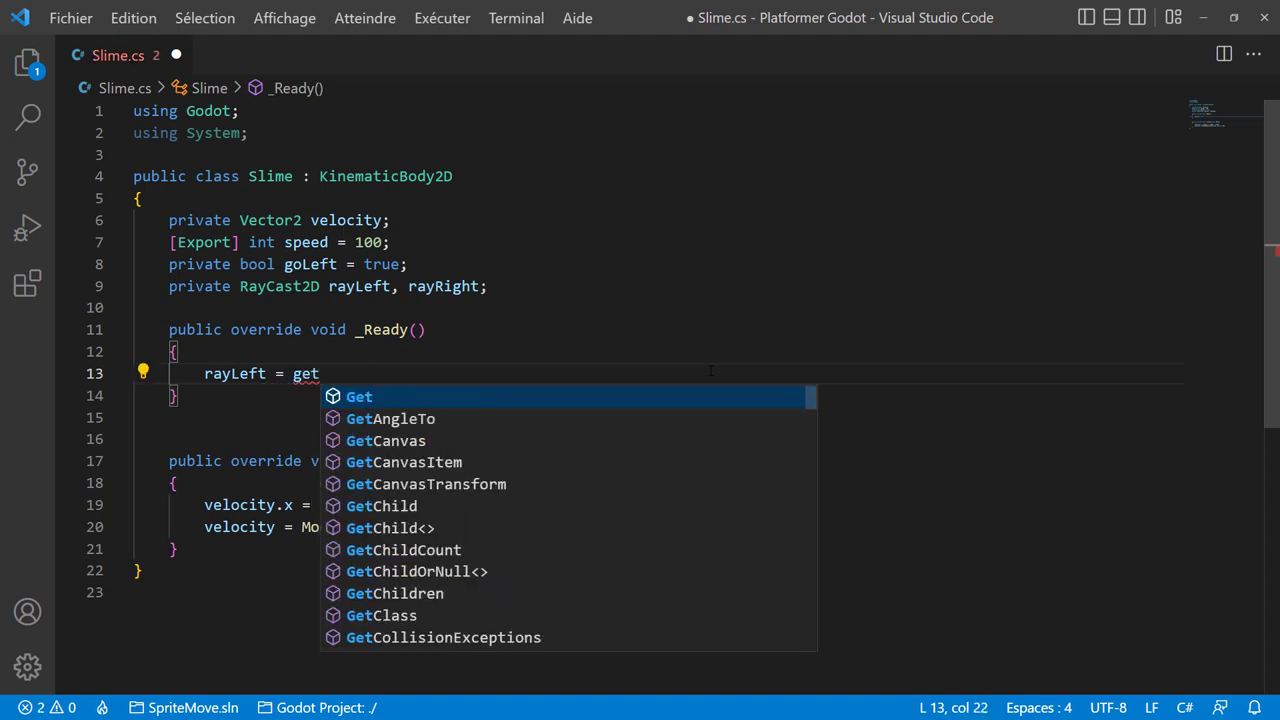
text(Nod)
key(Return)
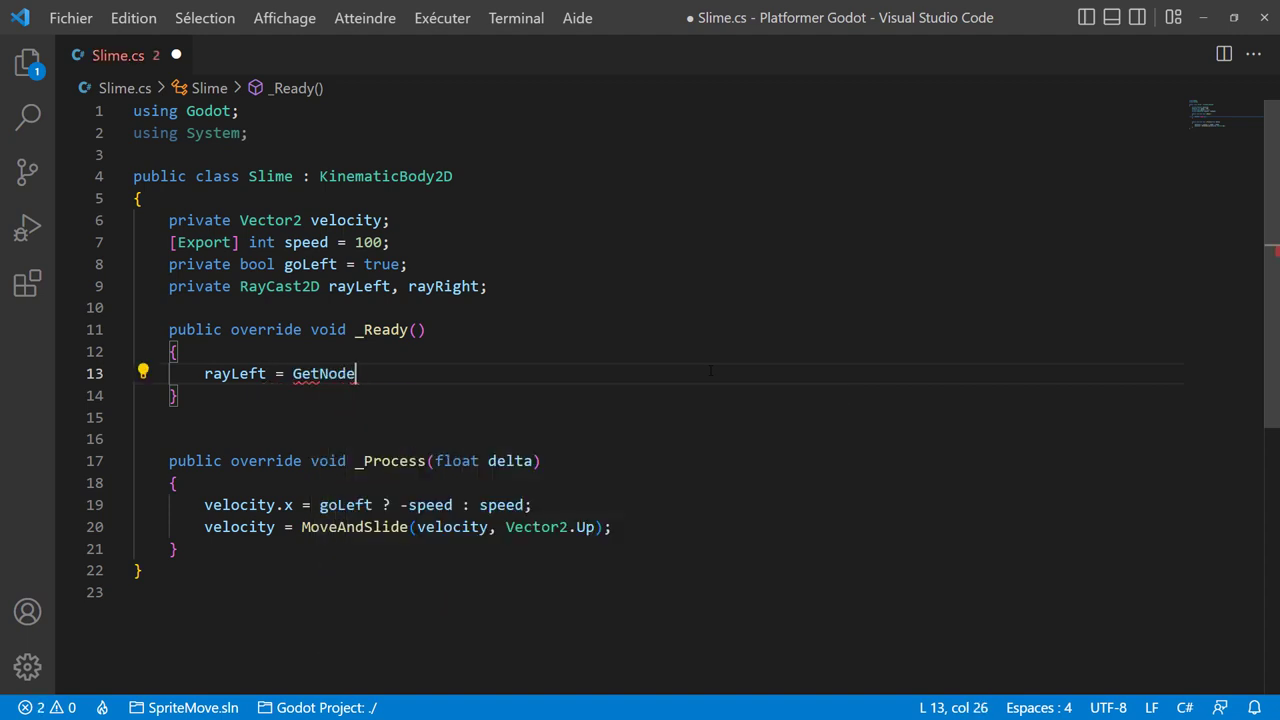
text(<)
text(Ray)
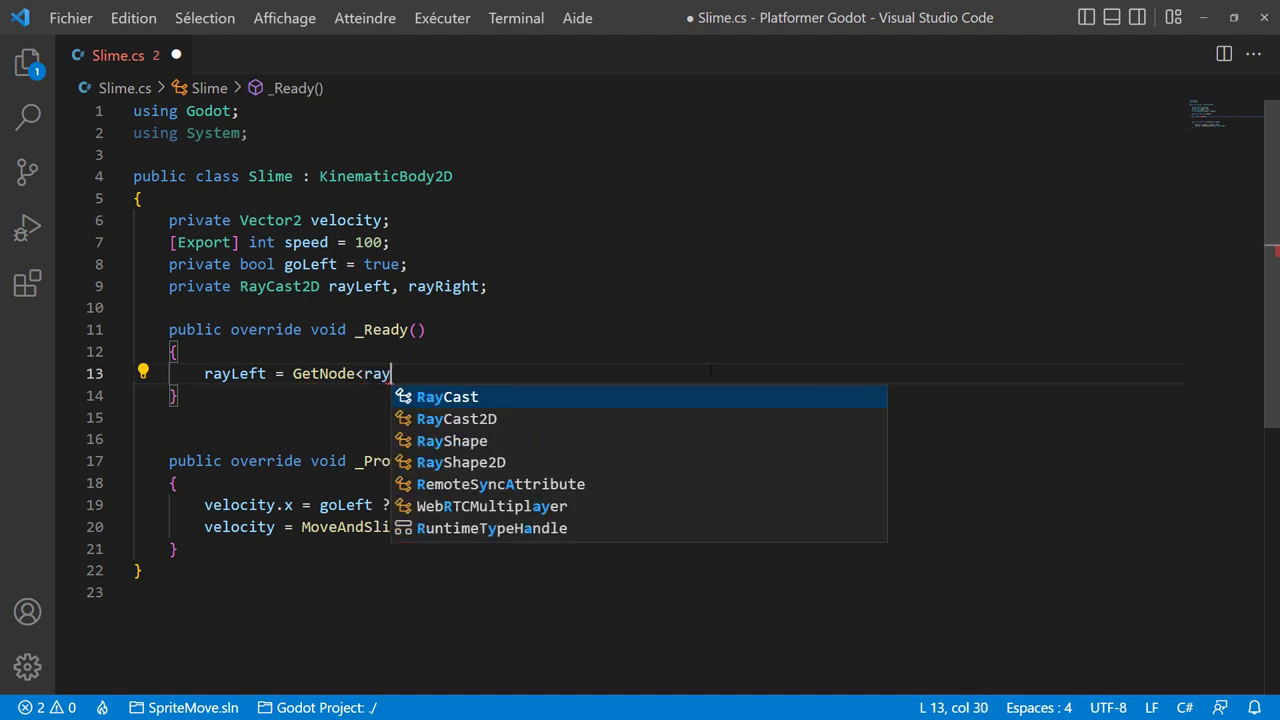
key(Down)
key(Return)
text(>)
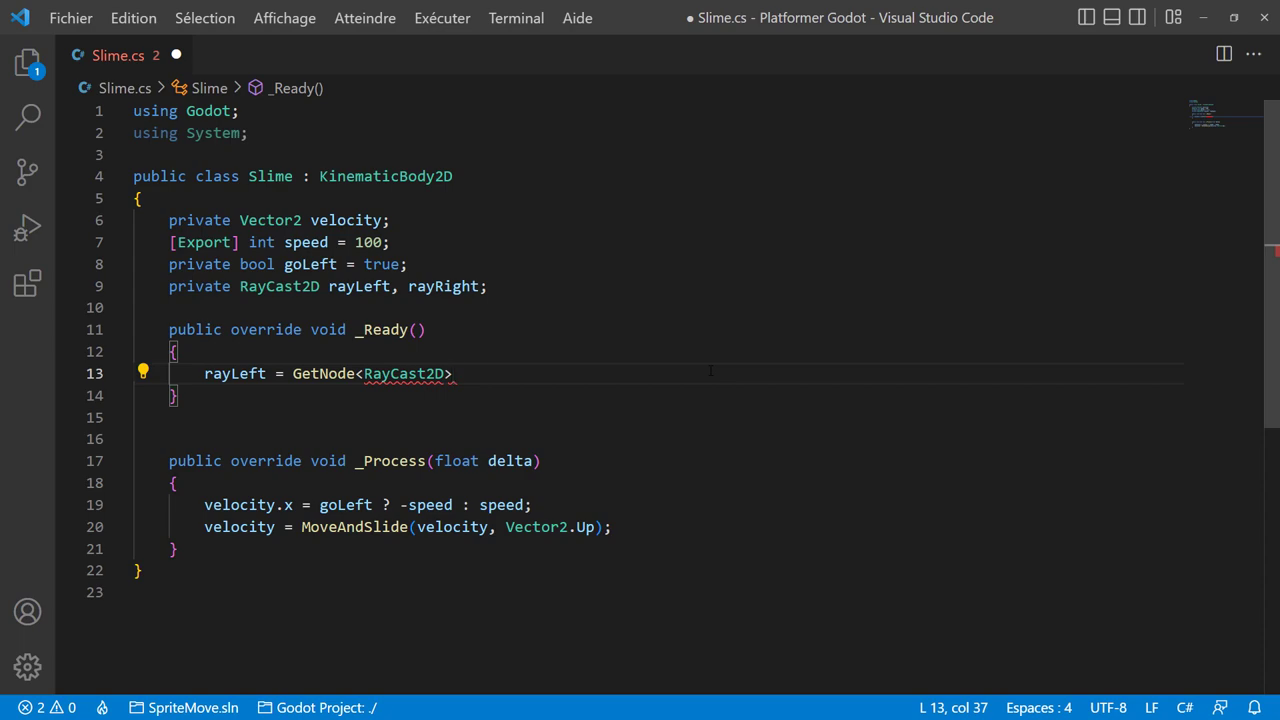
text((é)
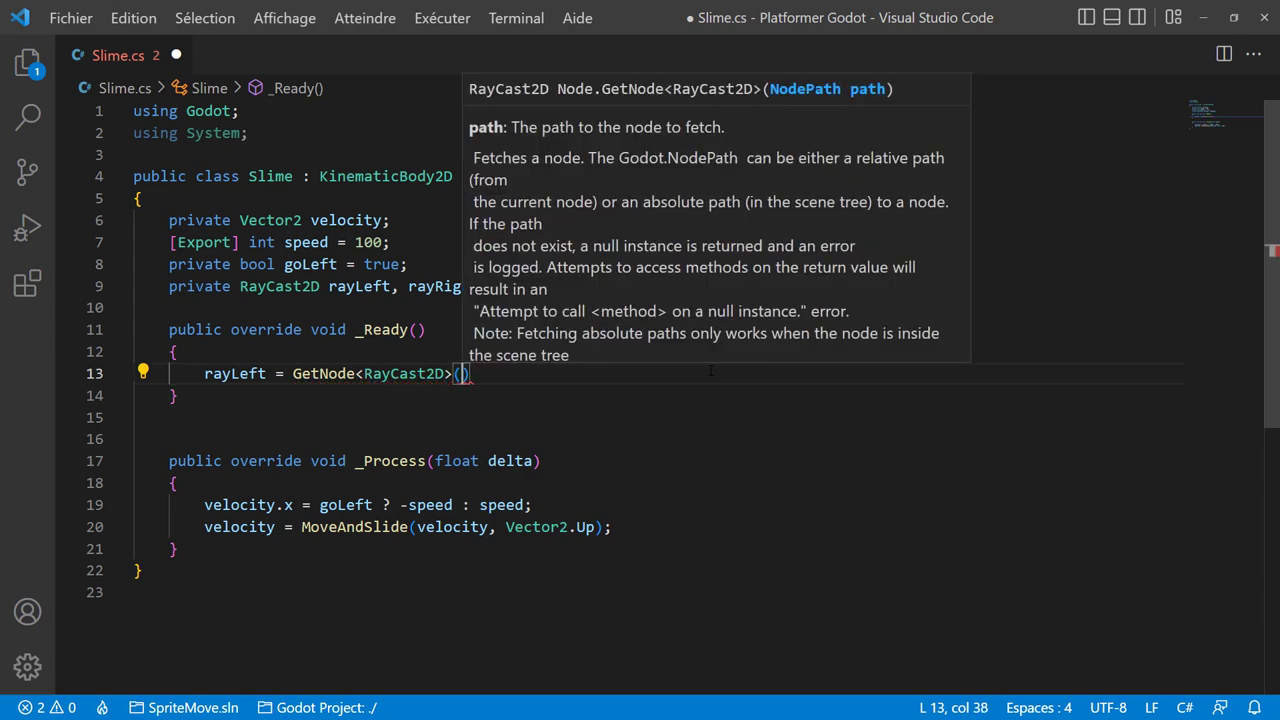
key(alt+Tab)
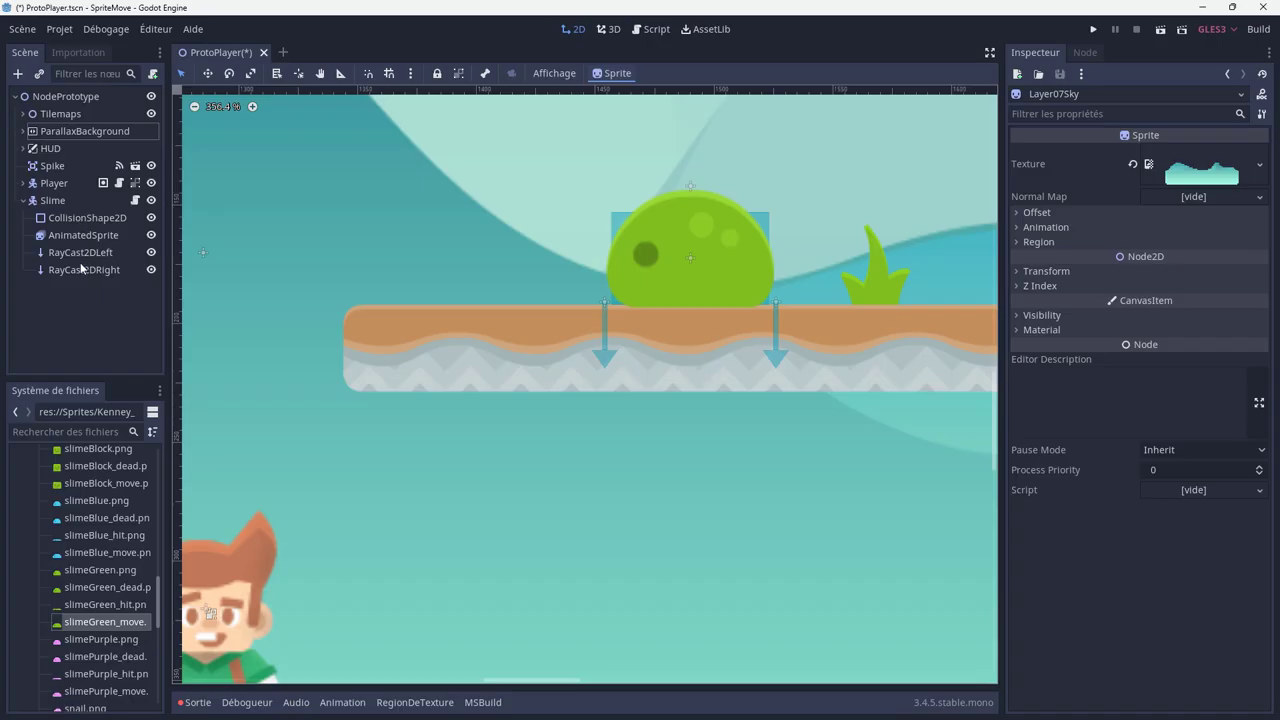
Select RayCast2DLeft in the Scene dock and open its name for editing to copy it.
click(80, 253)
click(1077, 93)
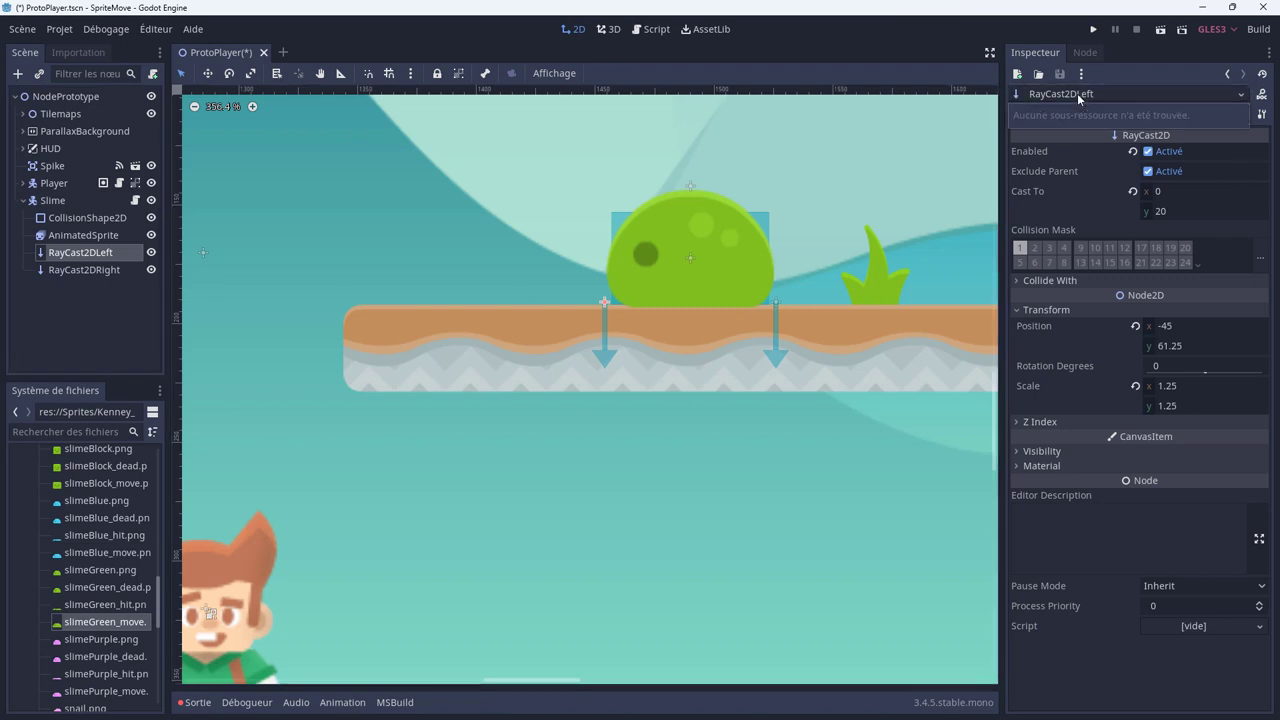
double_click(74, 252)
key(ctrl+c)
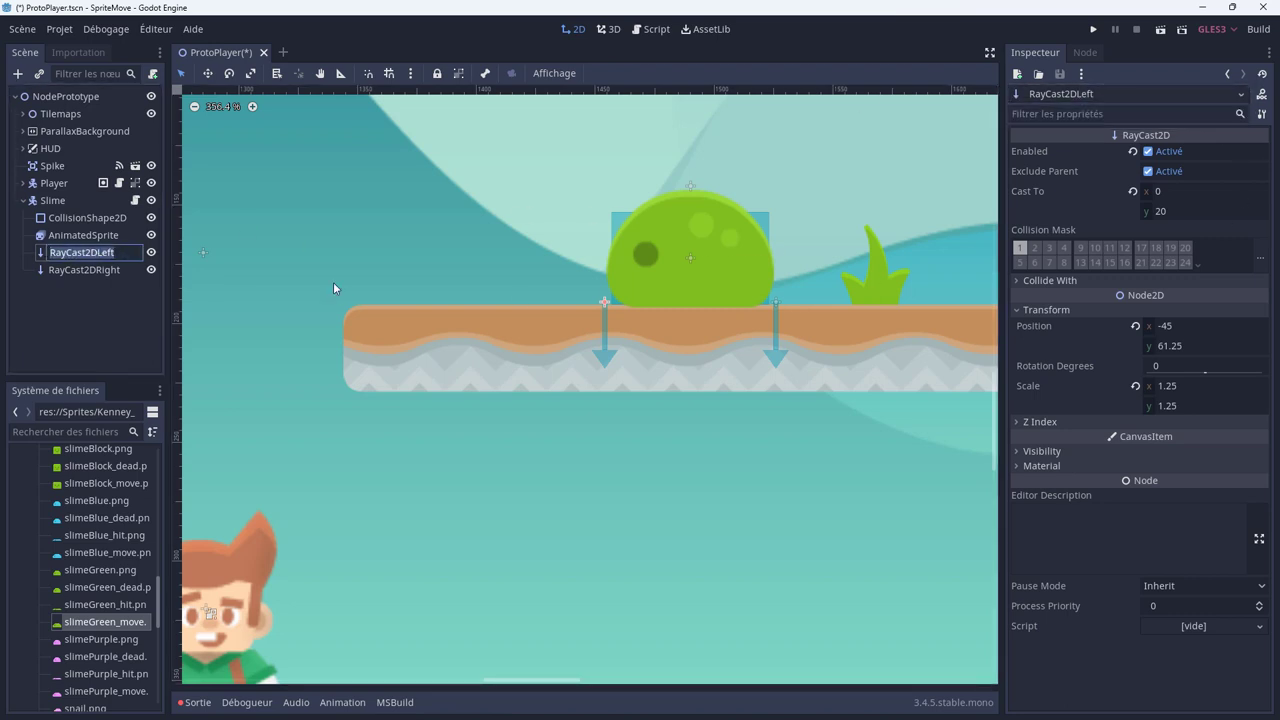
key(alt+Tab)
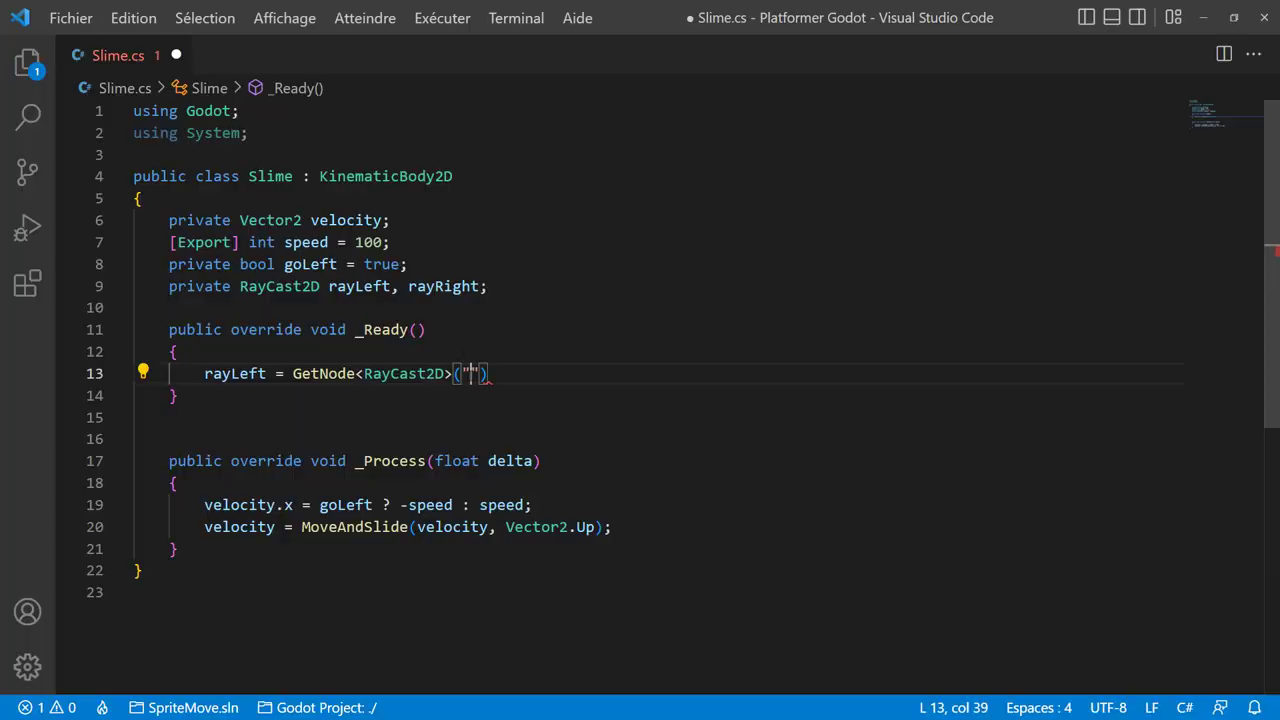
Finish the rayLeft GetNode statement for RayCast2DLeft and duplicate it onto line 14.
key(ctrl+v)
key(End)
text(;)
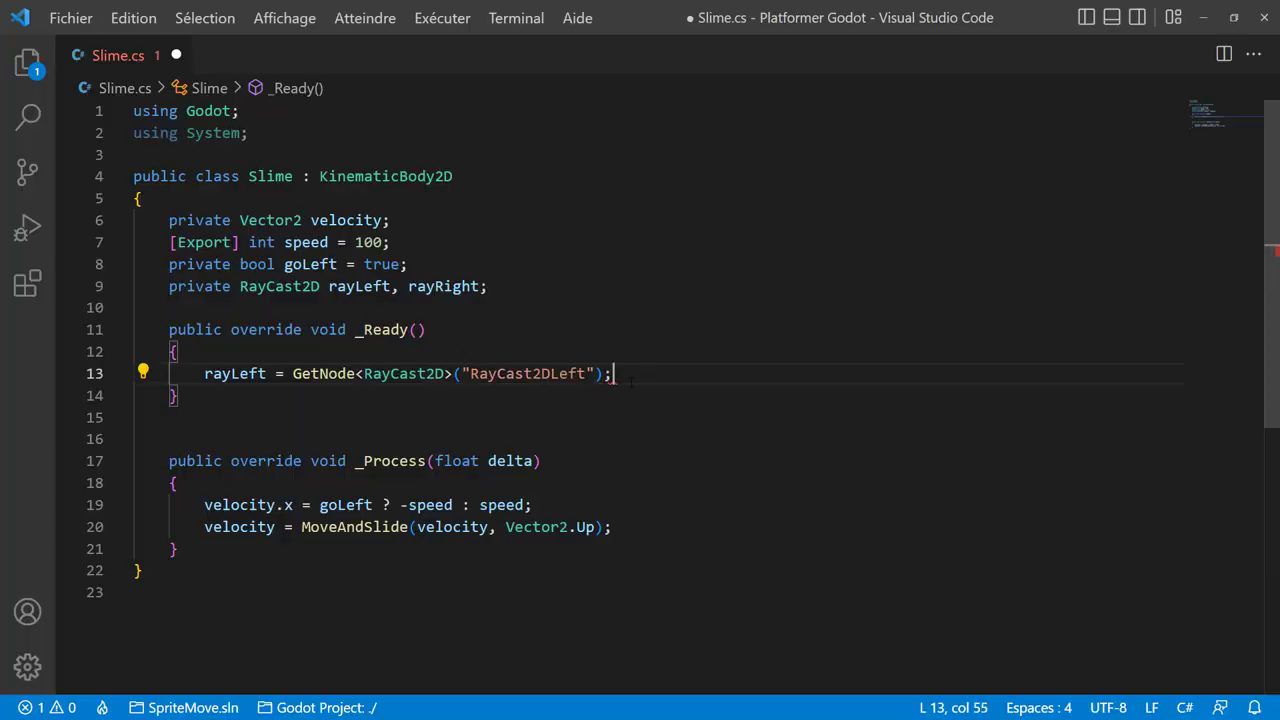
drag(204, 373, 624, 375)
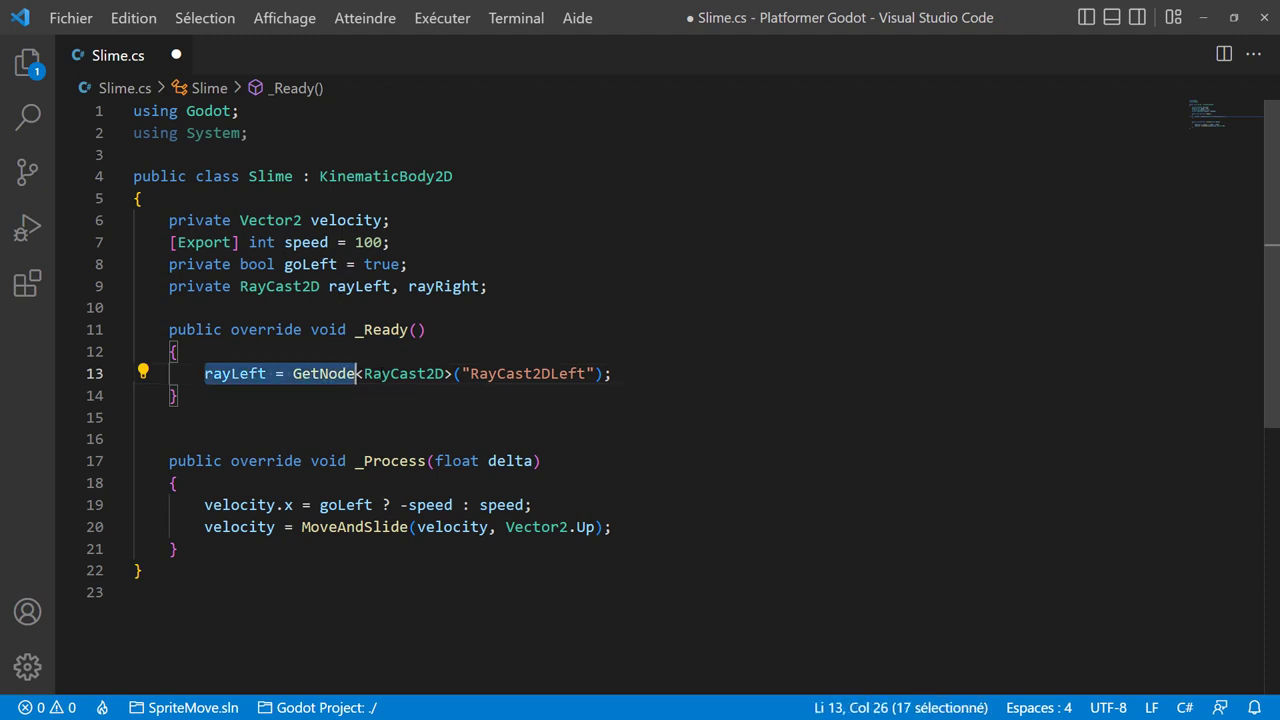
key(ctrl+c)
click(624, 375)
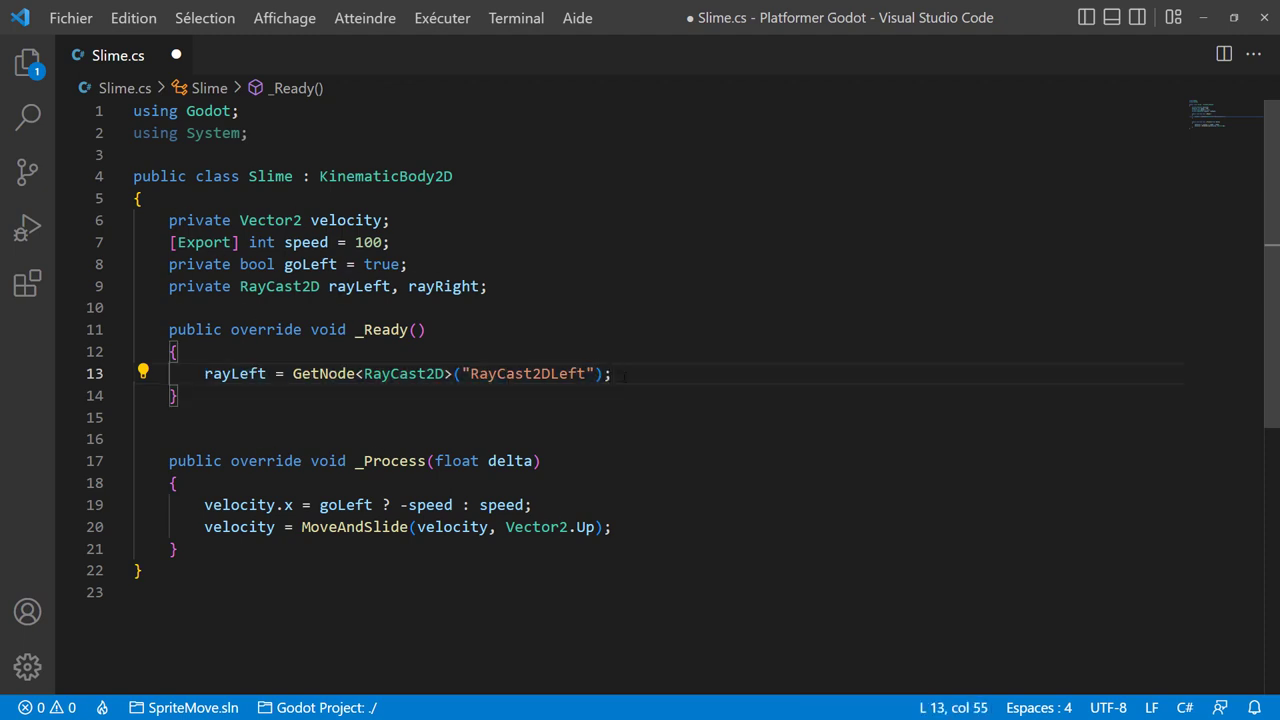
key(Return)
key(ctrl+v)
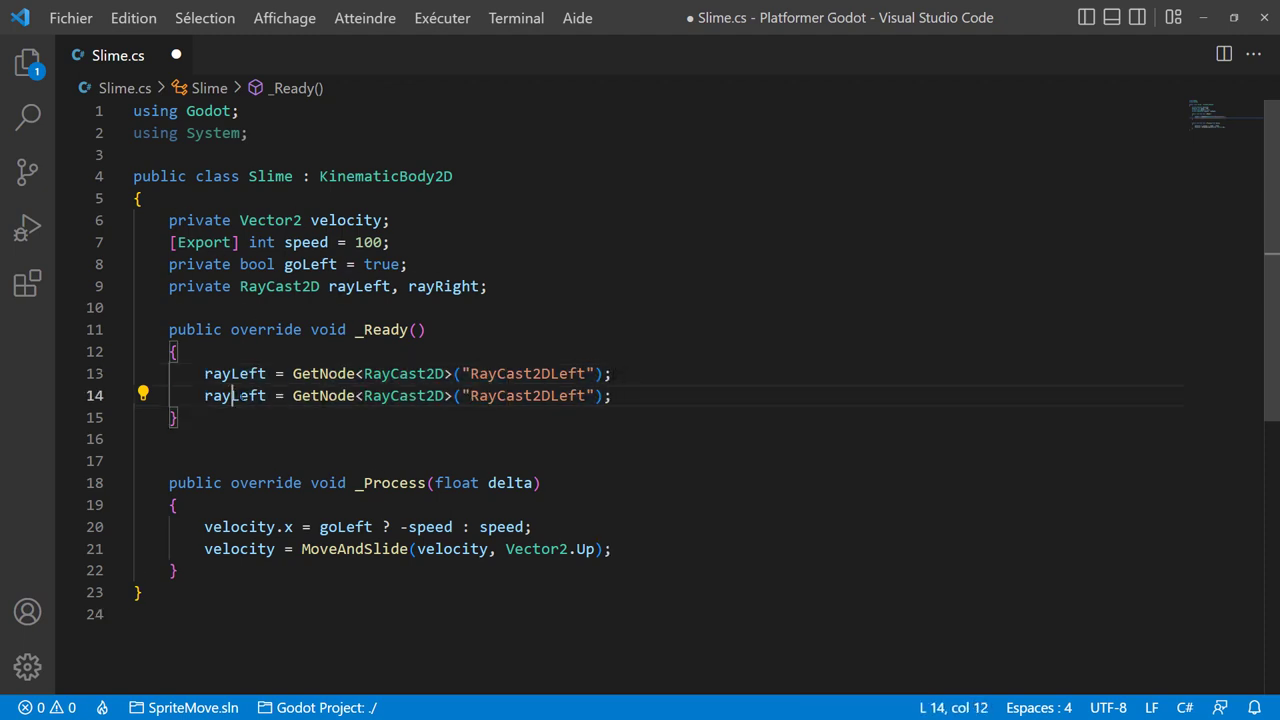
Turn the duplicate into rayRight fetching the RayCast2DRight node.
drag(230, 395, 265, 395)
text(rayRig)
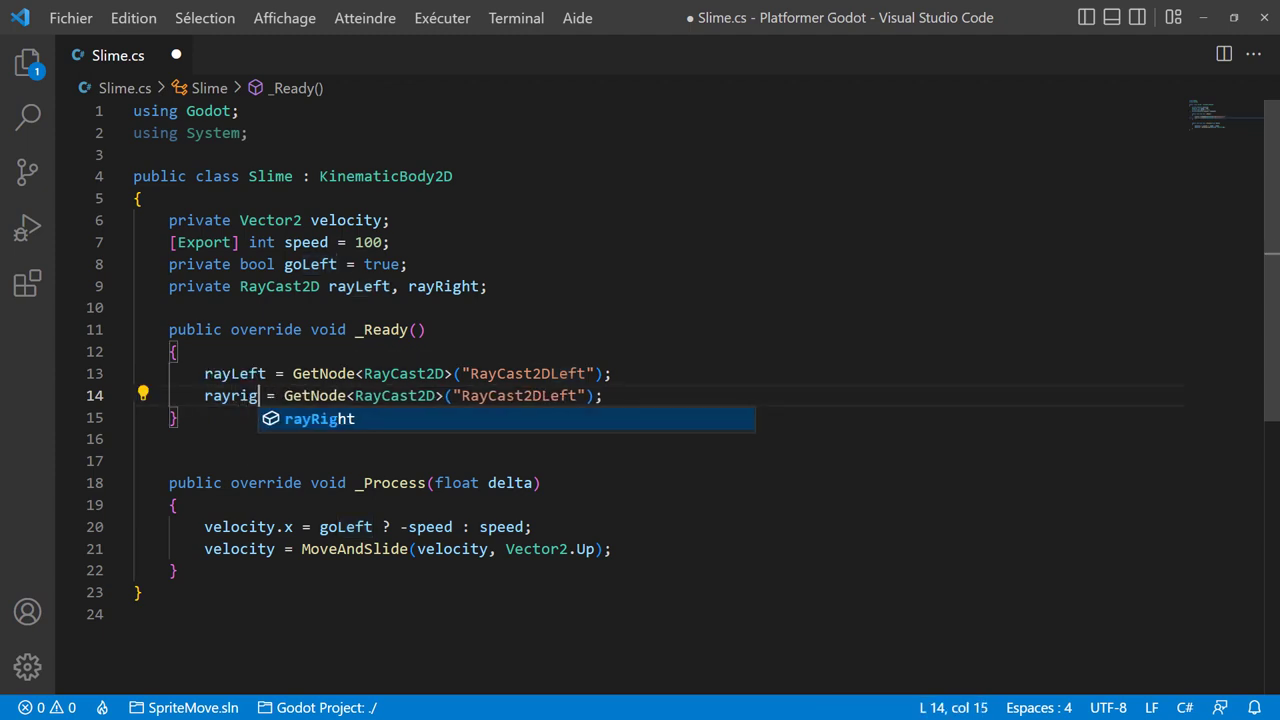
key(Return)
drag(558, 395, 594, 395)
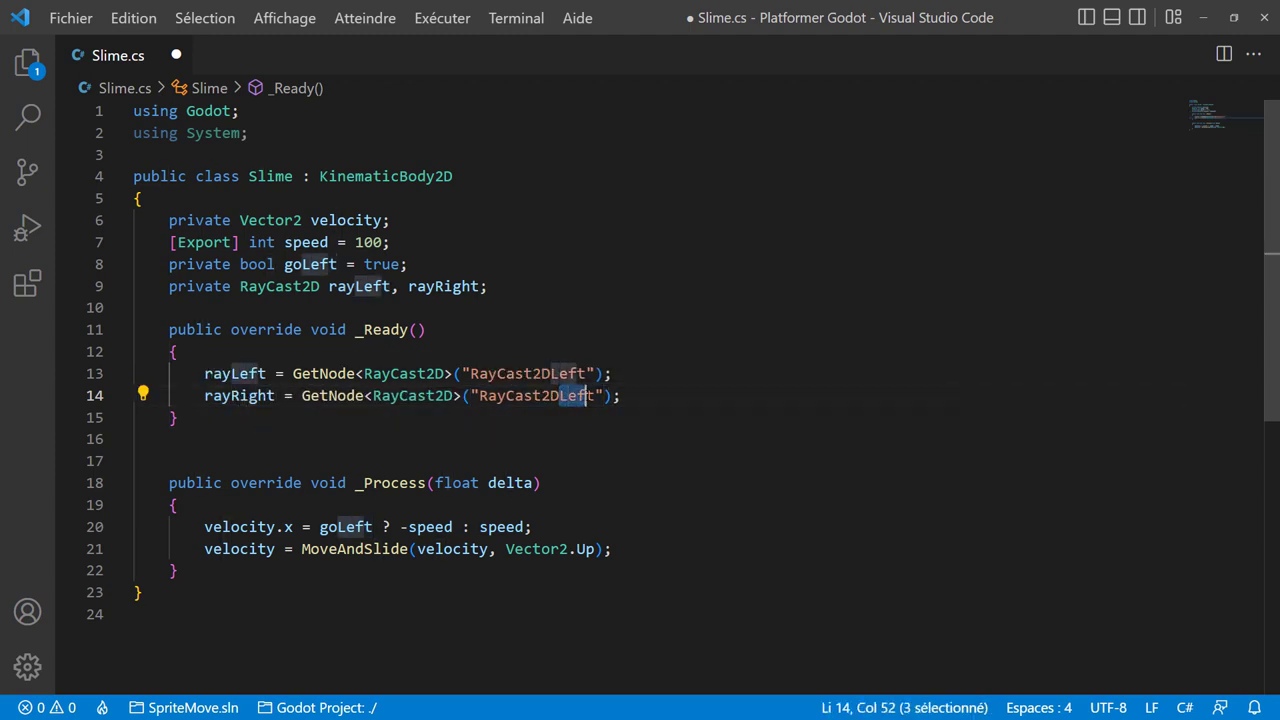
text(Right)
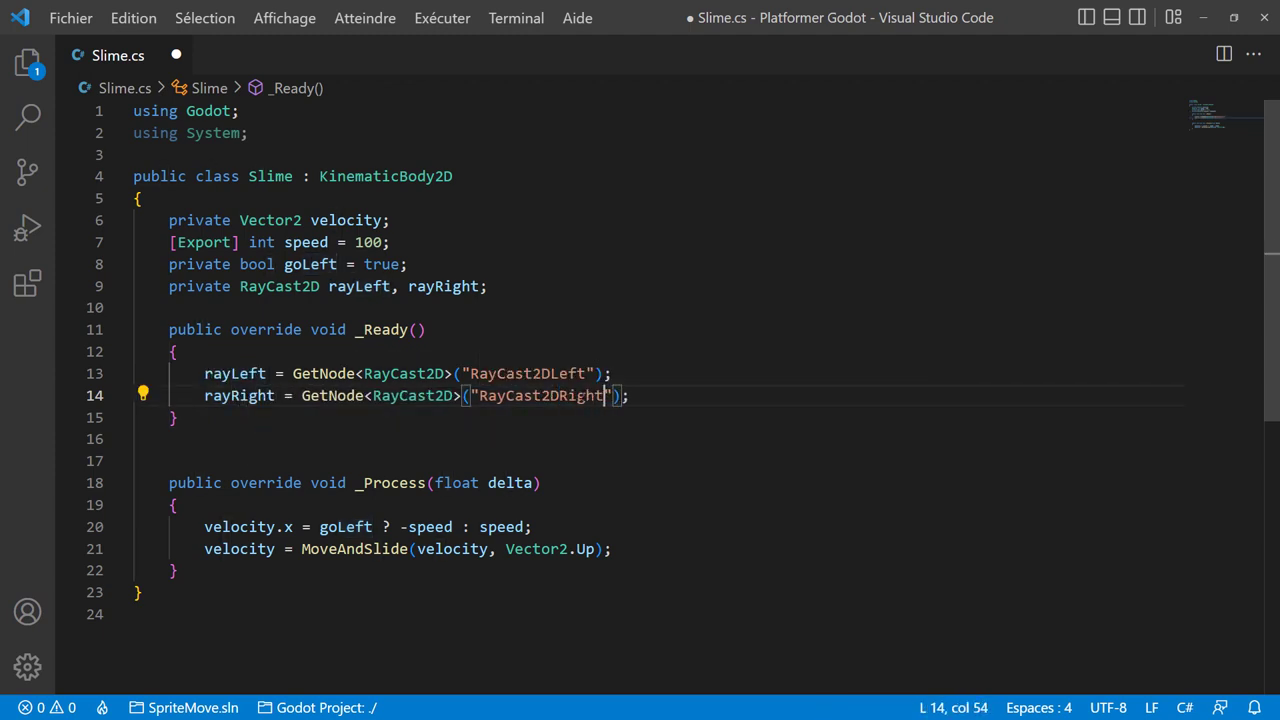
Below MoveAndSlide, begin an if statement on rayLeft.IsColliding().
click(134, 460)
scroll(145, 192, down, 2)
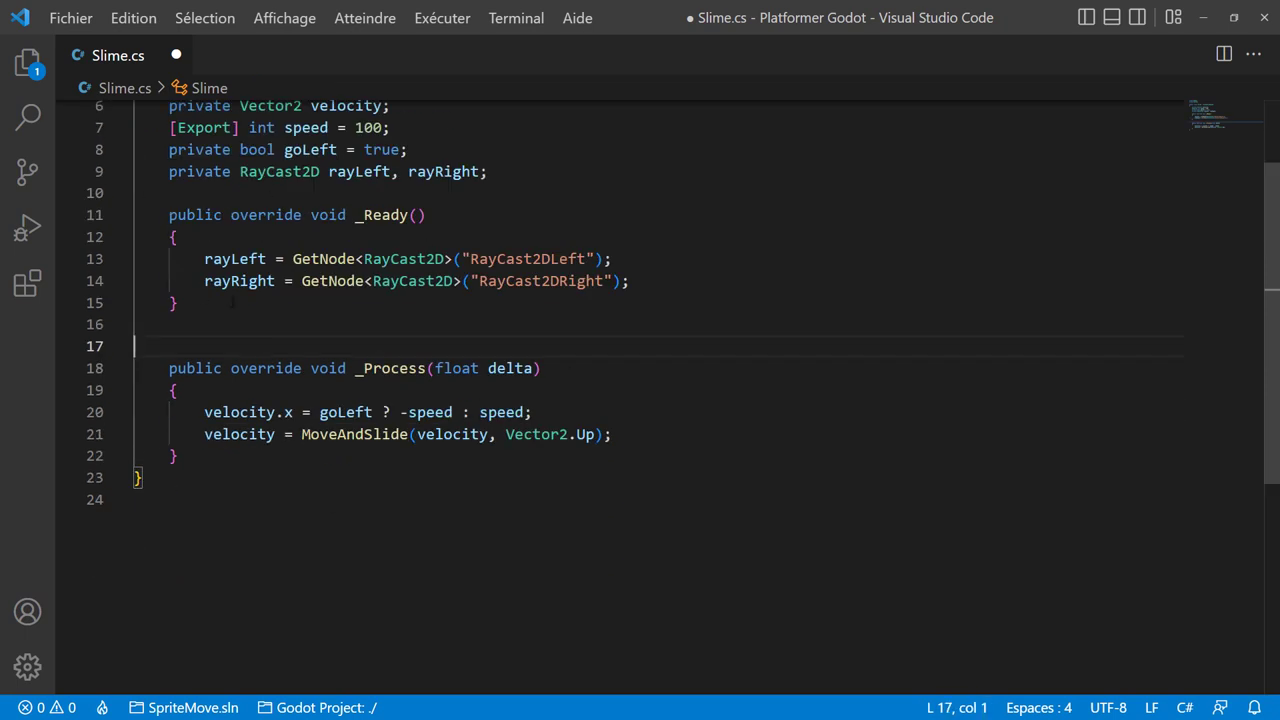
click(682, 437)
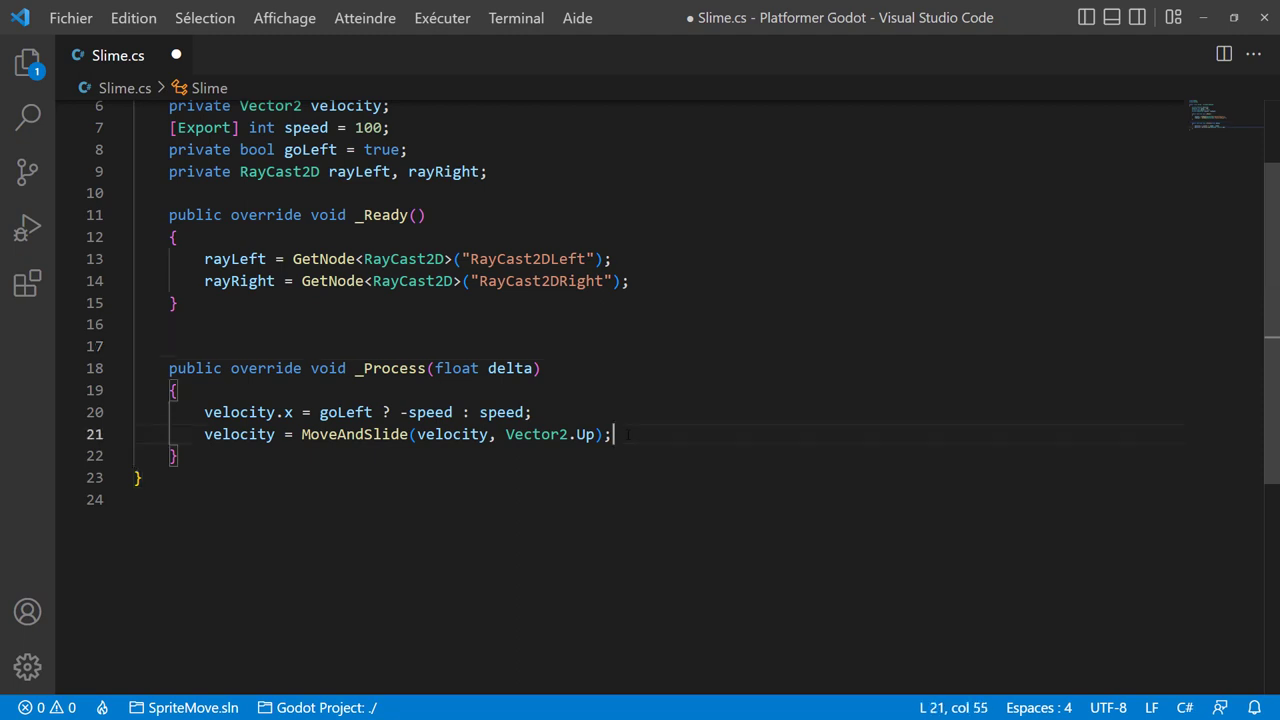
key(Return)
key(Return)
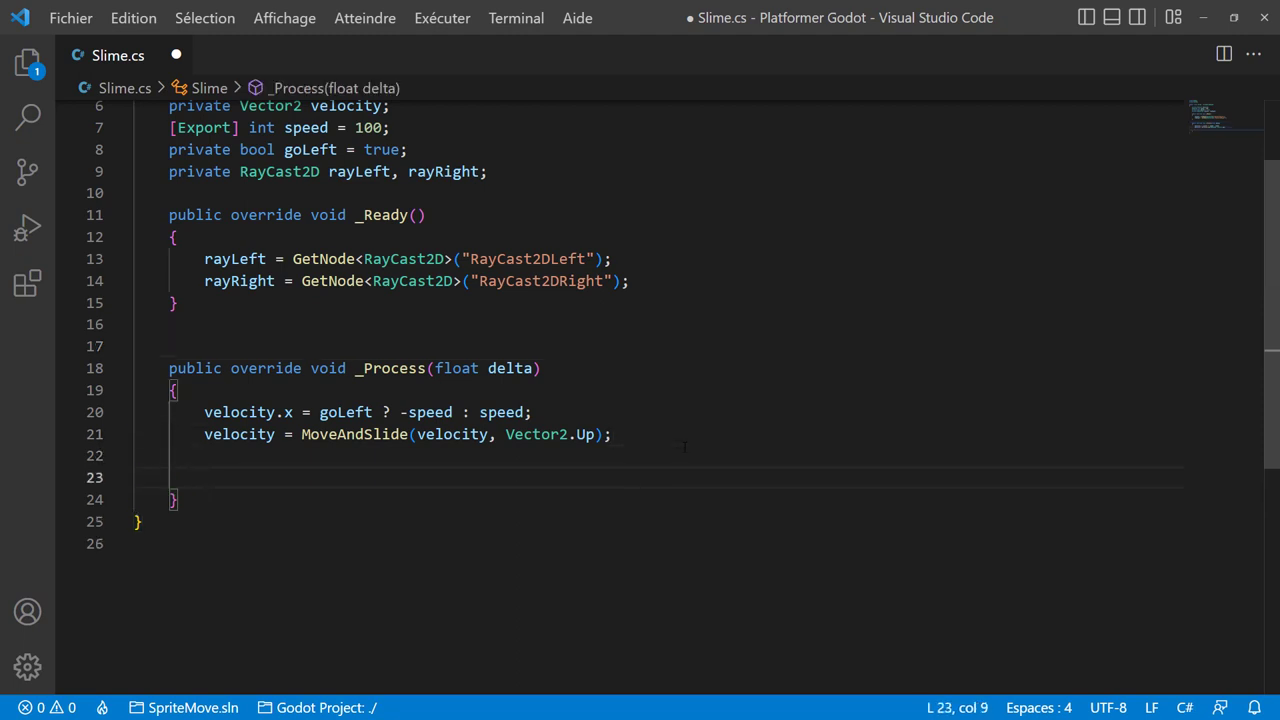
text(if()
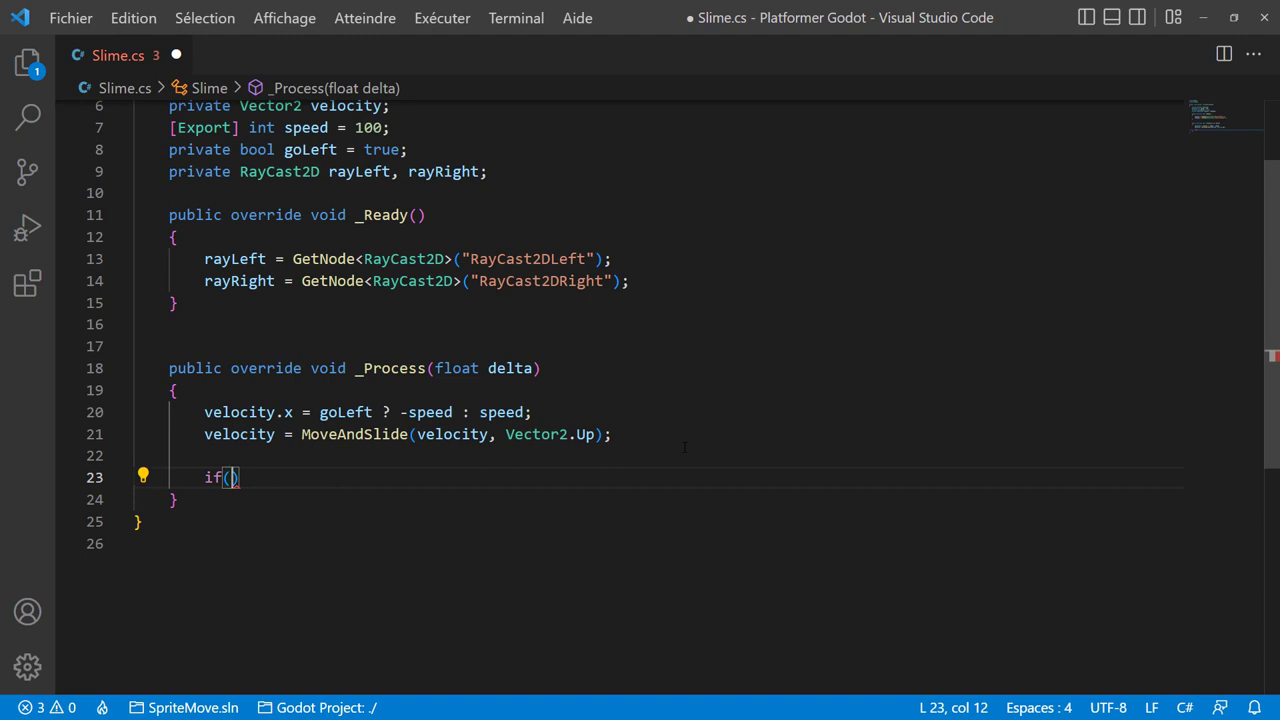
text(ray)
key(Return)
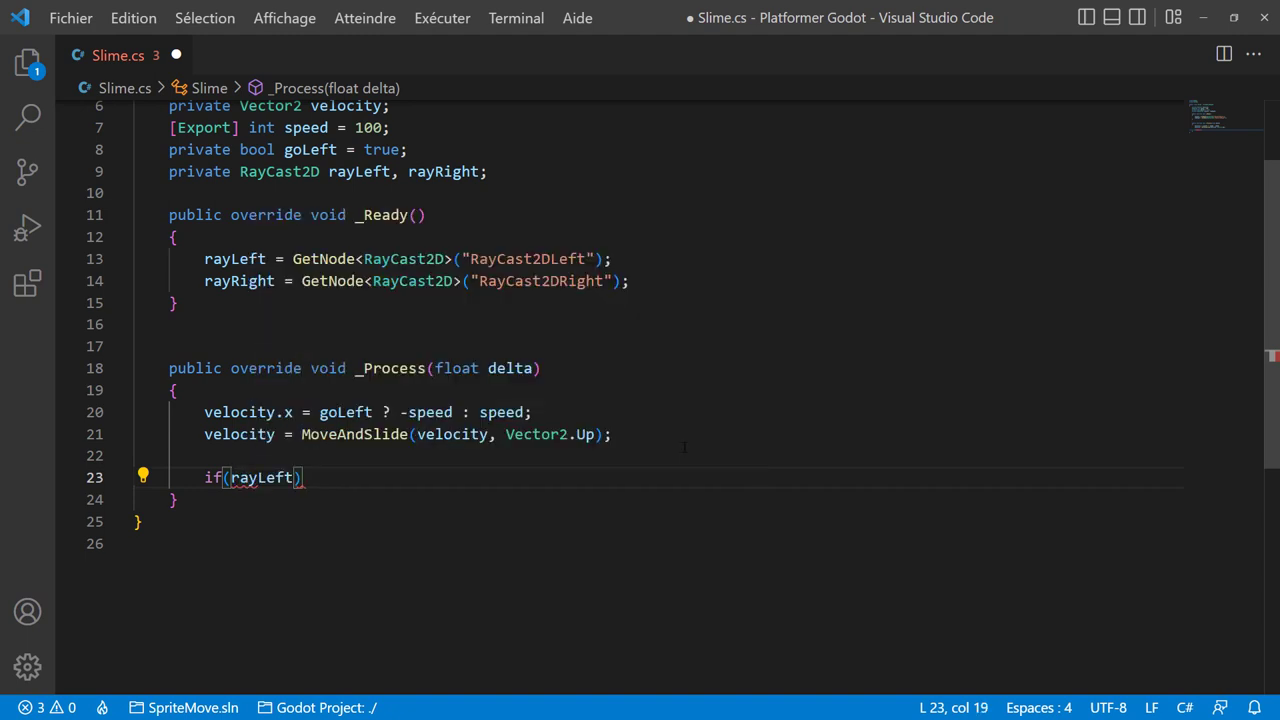
text(.is)
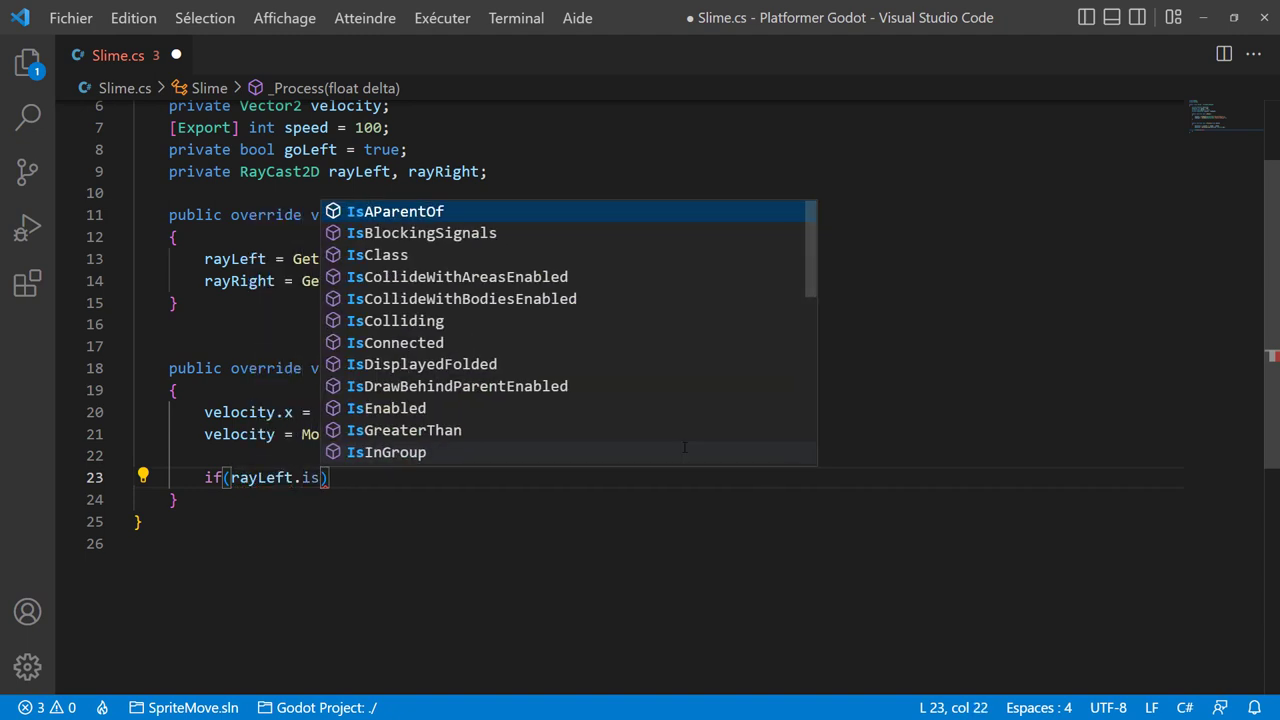
text(colli)
key(Return)
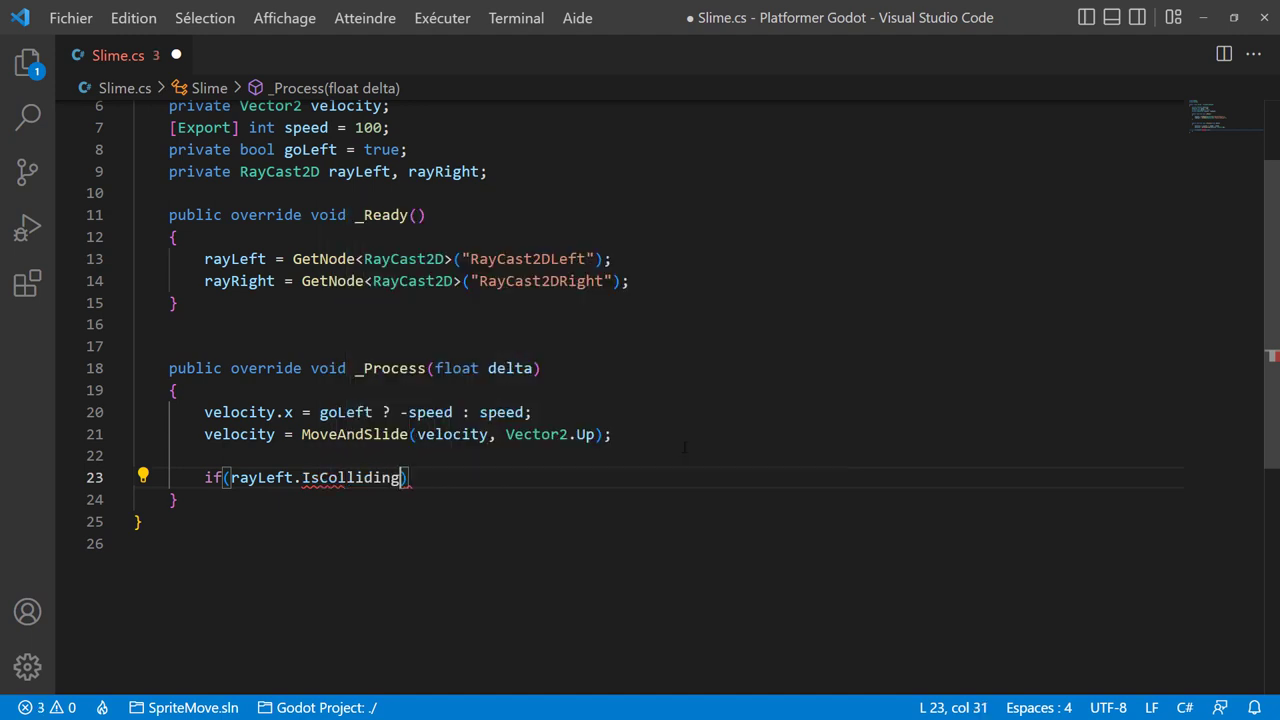
text(())
Negate the condition so goLeft = false when rayLeft stops colliding.
key(Left)
key(Left)
key(Left)
key(Left)
key(Left)
key(Left)
key(Left)
key(Left)
key(Left)
key(Left)
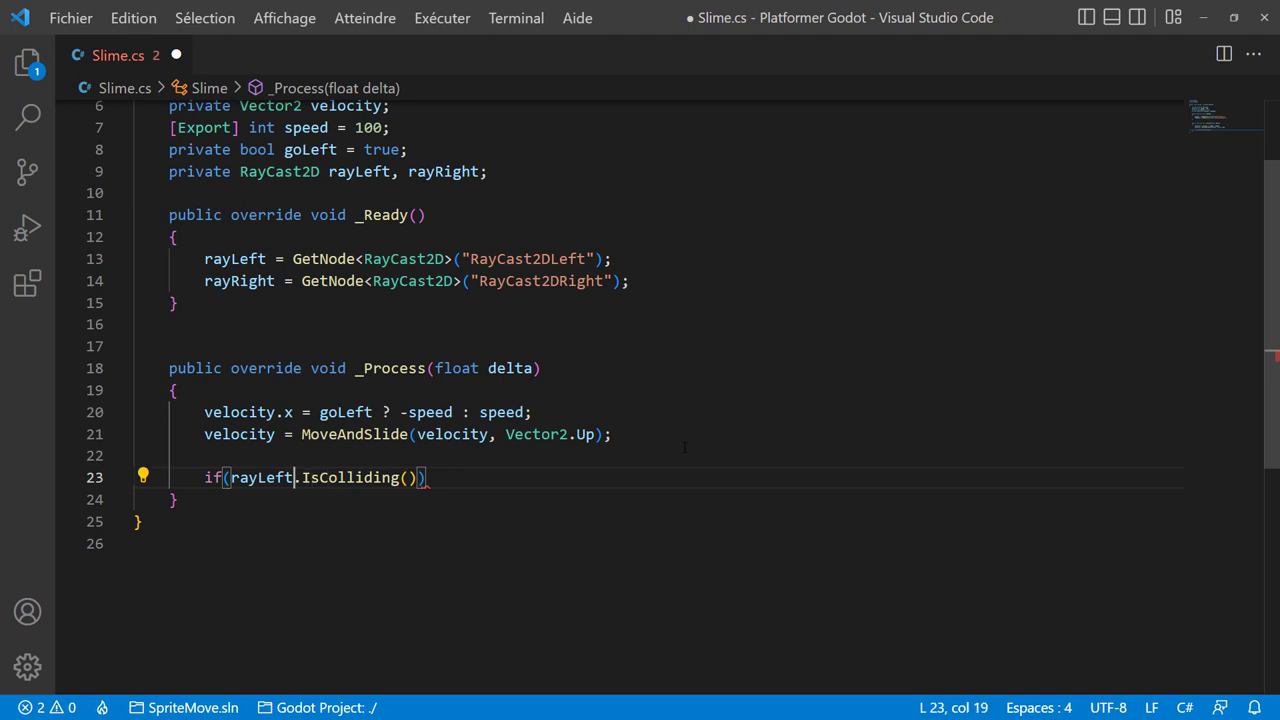
key(Left)
key(Left)
key(Left)
key(Left)
key(Left)
key(Left)
key(Left)
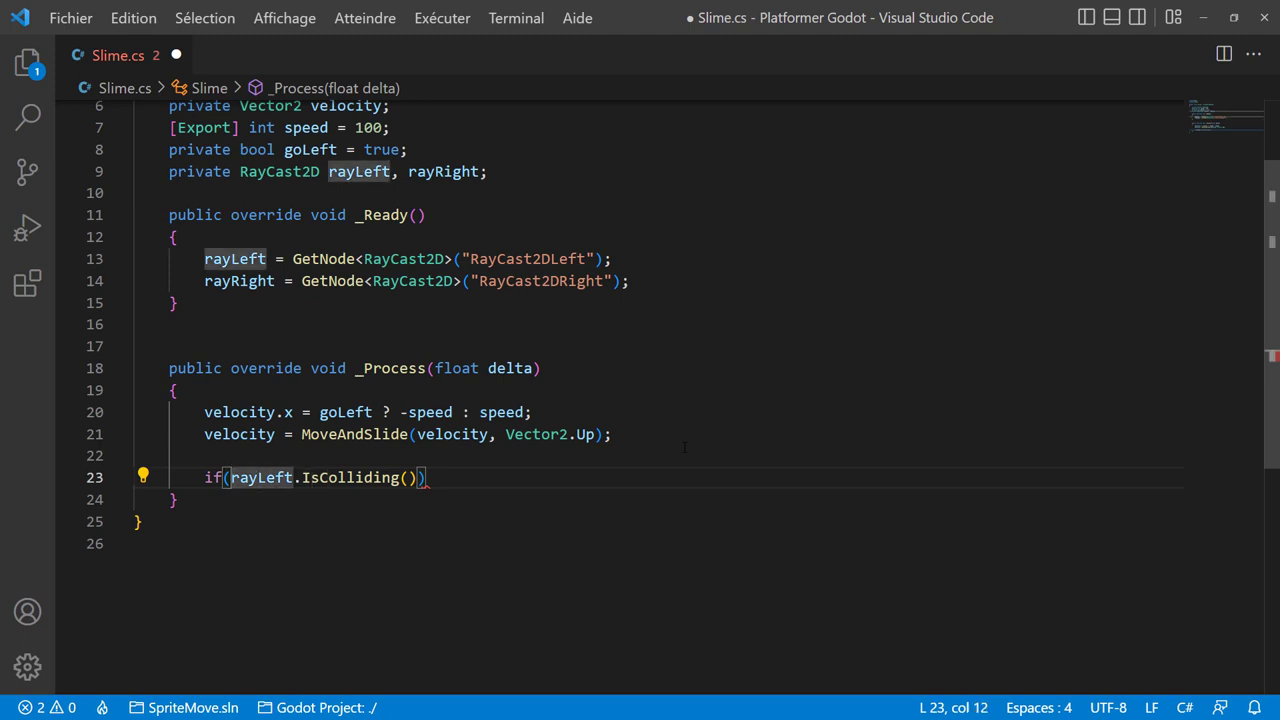
text(!)
key(Right)
key(Right)
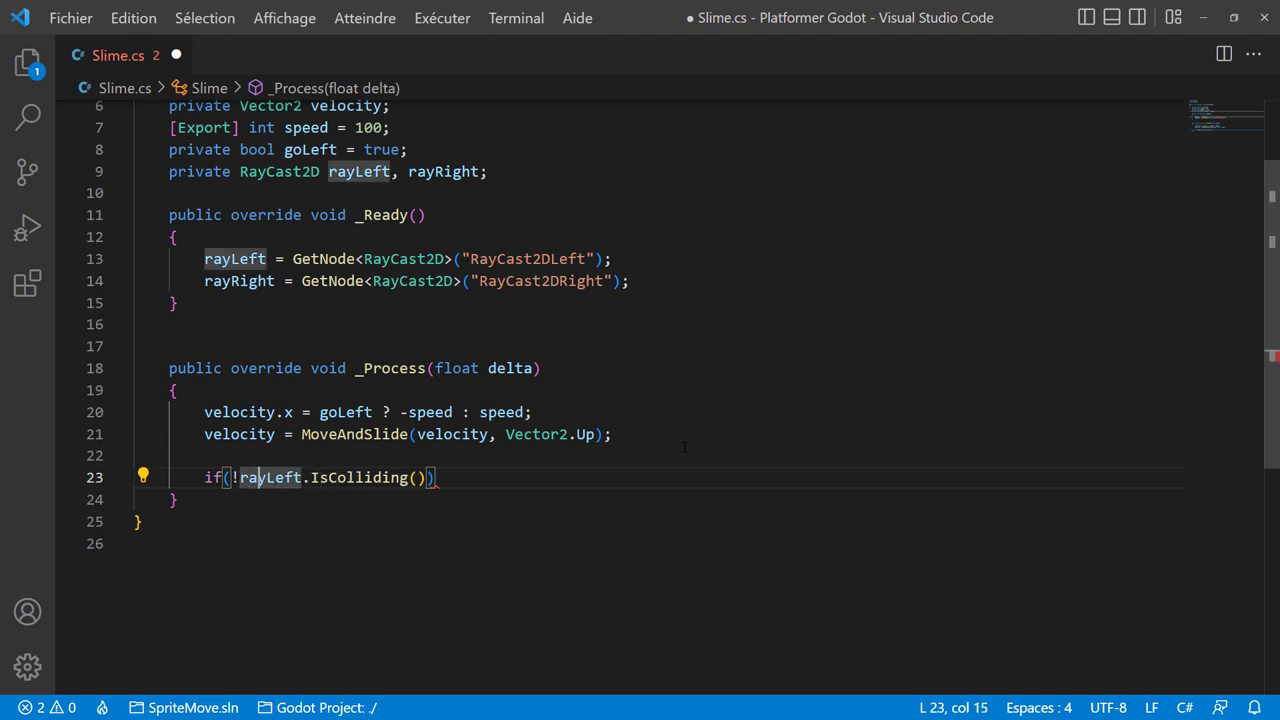
key(Right)
key(Right)
key(Right)
key(Right)
key(Right)
key(Right)
key(Left)
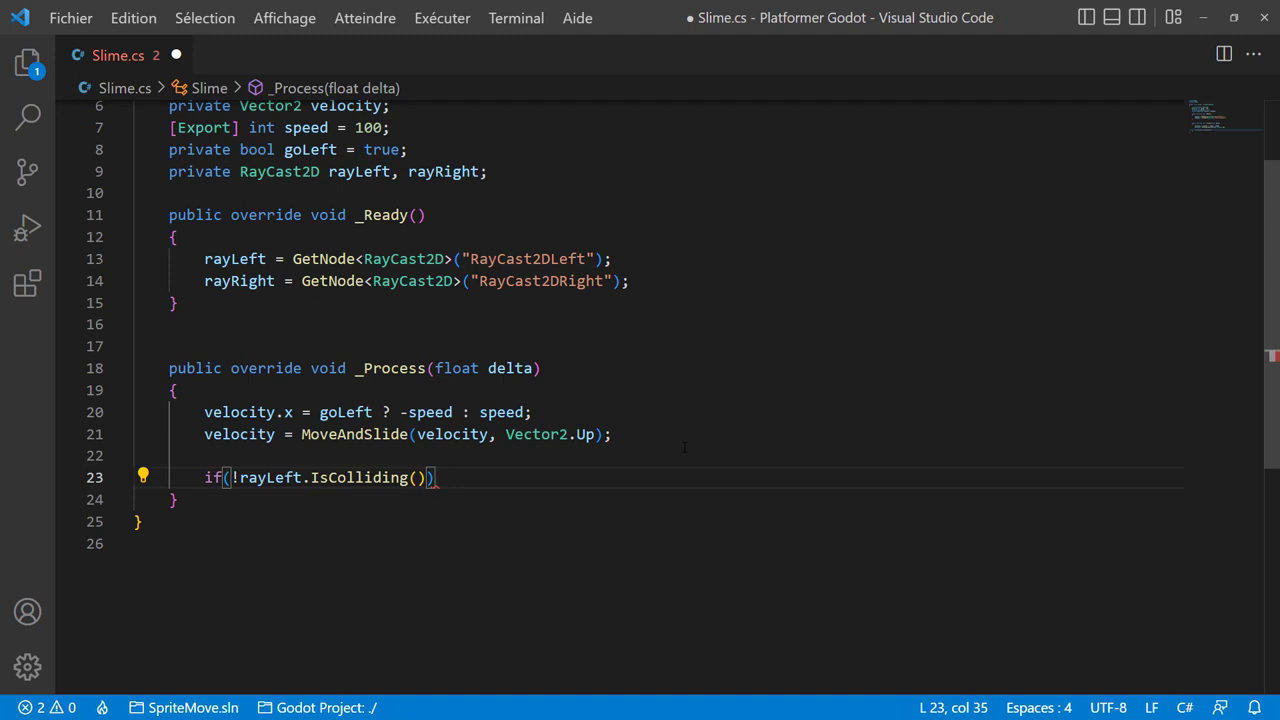
text( go)
key(Return)
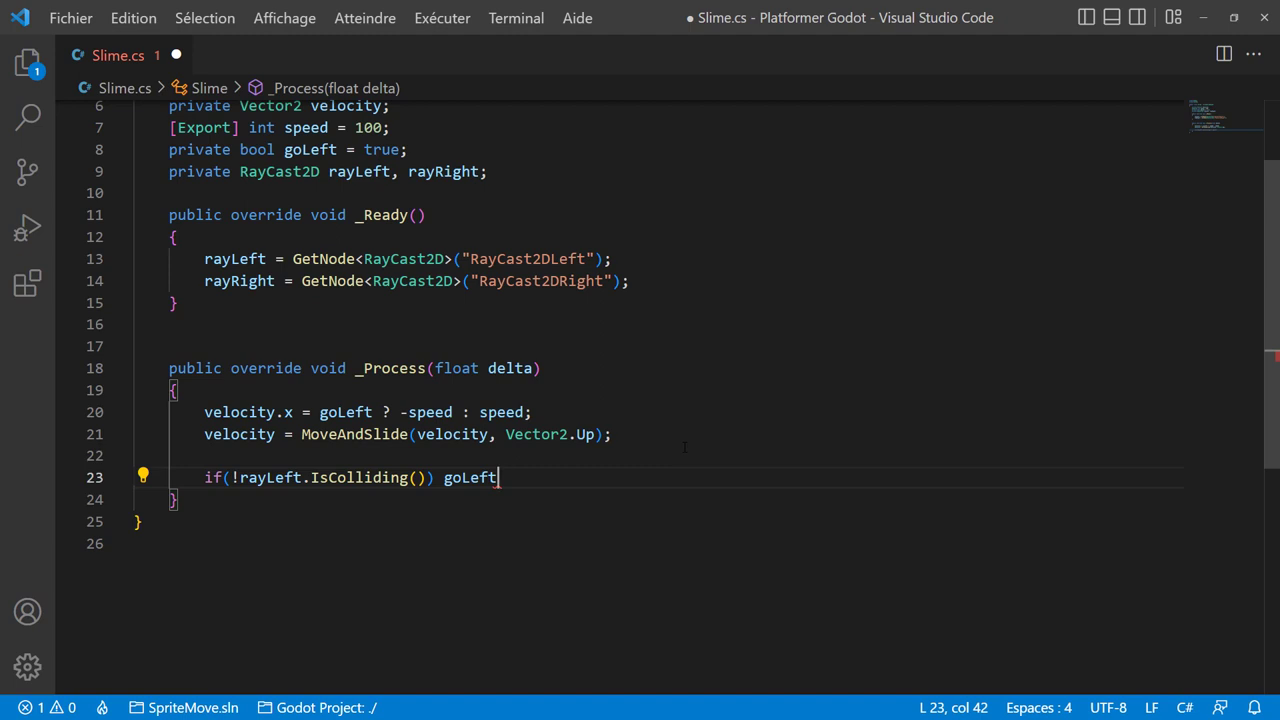
text(=false;)
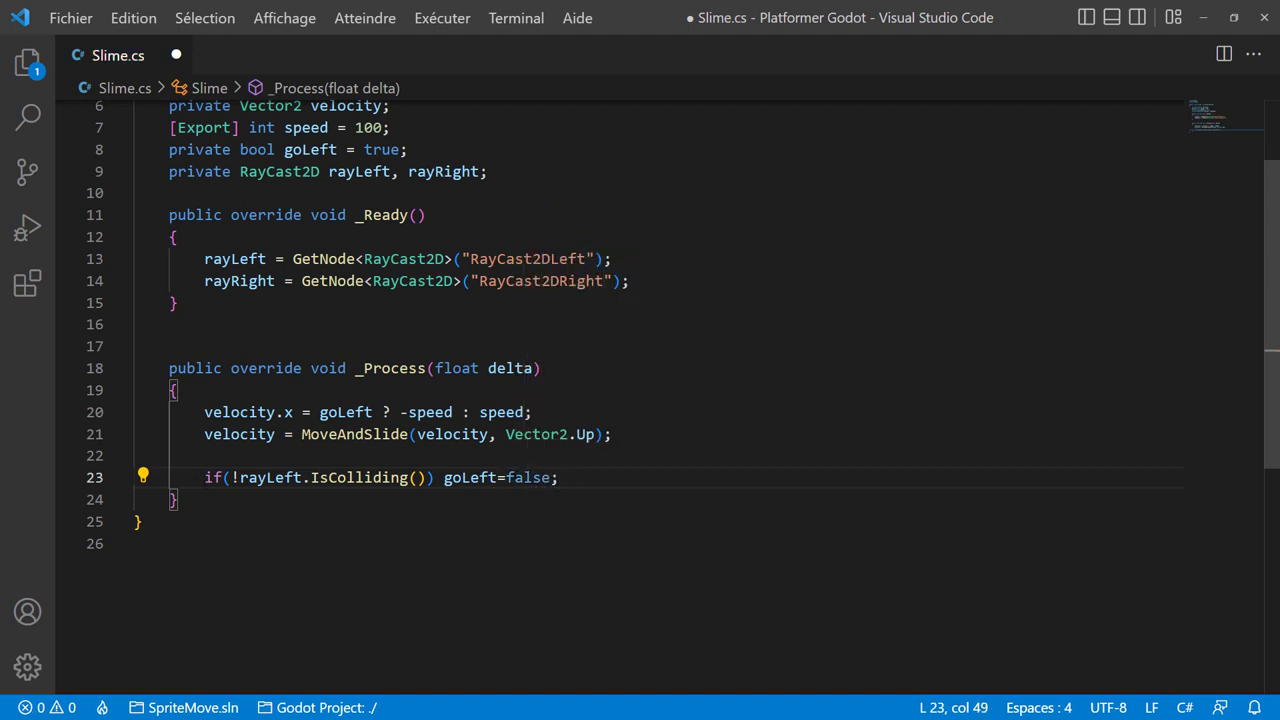
Duplicate the rayLeft edge check onto line 24.
key(Home)
key(shift+Right)
key(shift+Right)
key(shift+Right)
key(shift+Right)
key(shift+Right)
key(shift+Right)
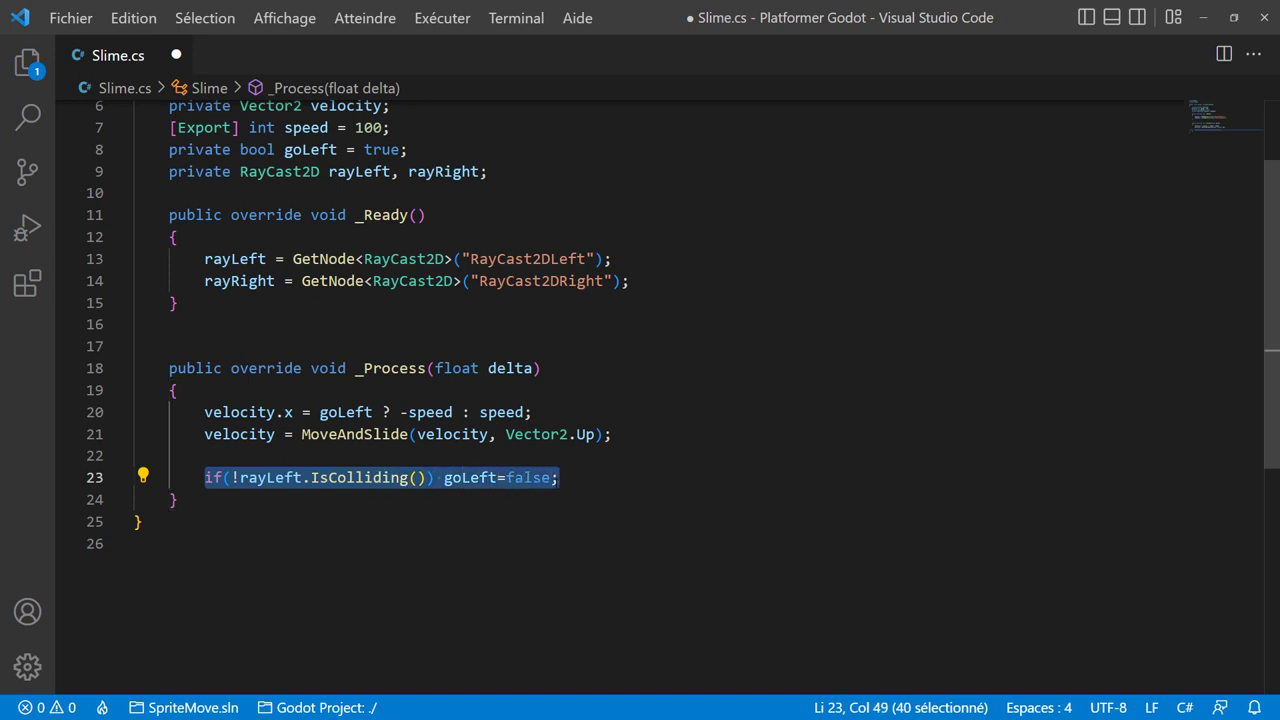
key(ctrl+c)
key(End)
key(Return)
key(ctrl+v)
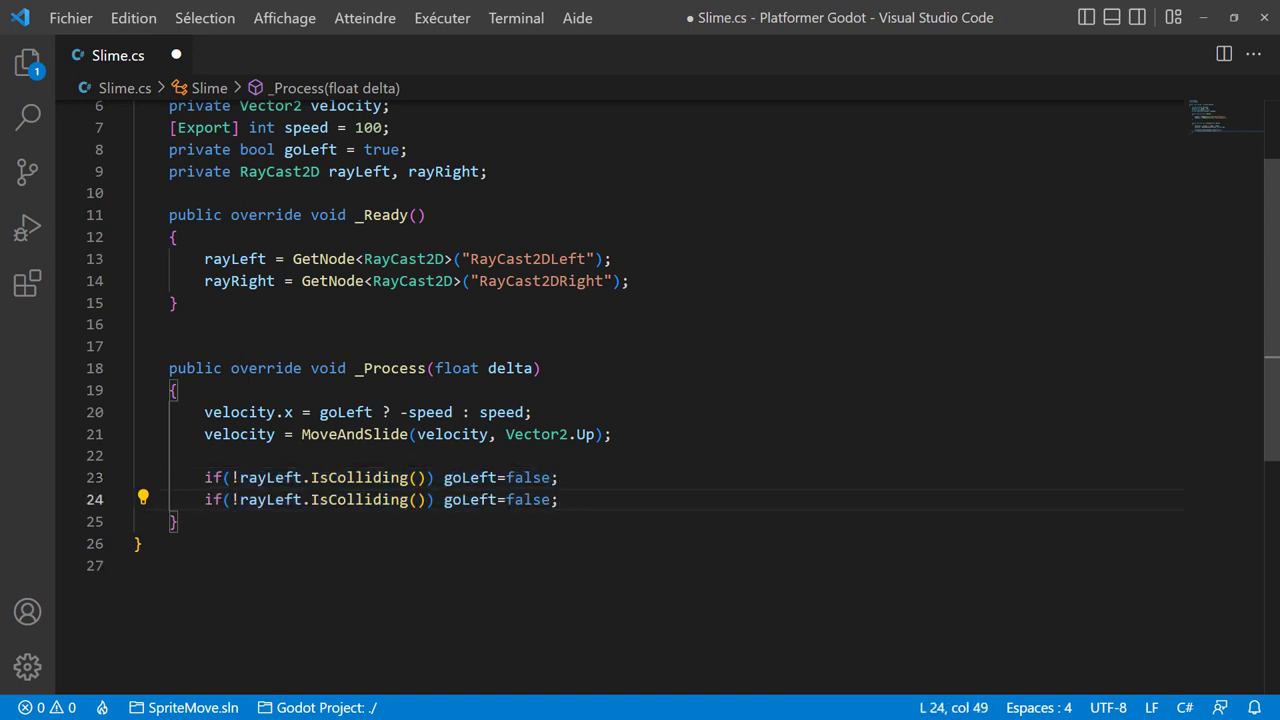
Make line 24 check rayRight and set goLeft to true, then save Slime.cs.
key(Left)
key(Left)
key(Left)
key(shift+Right)
key(shift+Right)
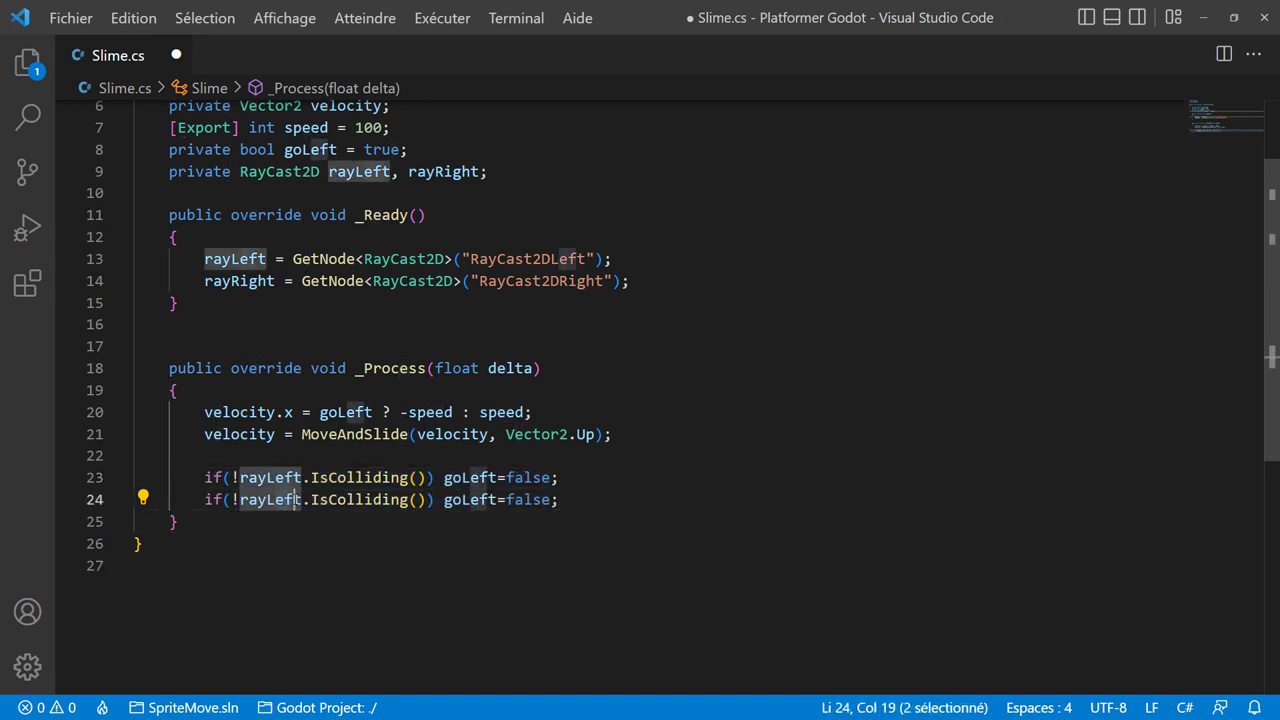
key(shift+Right)
key(BackSpace)
key(BackSpace)
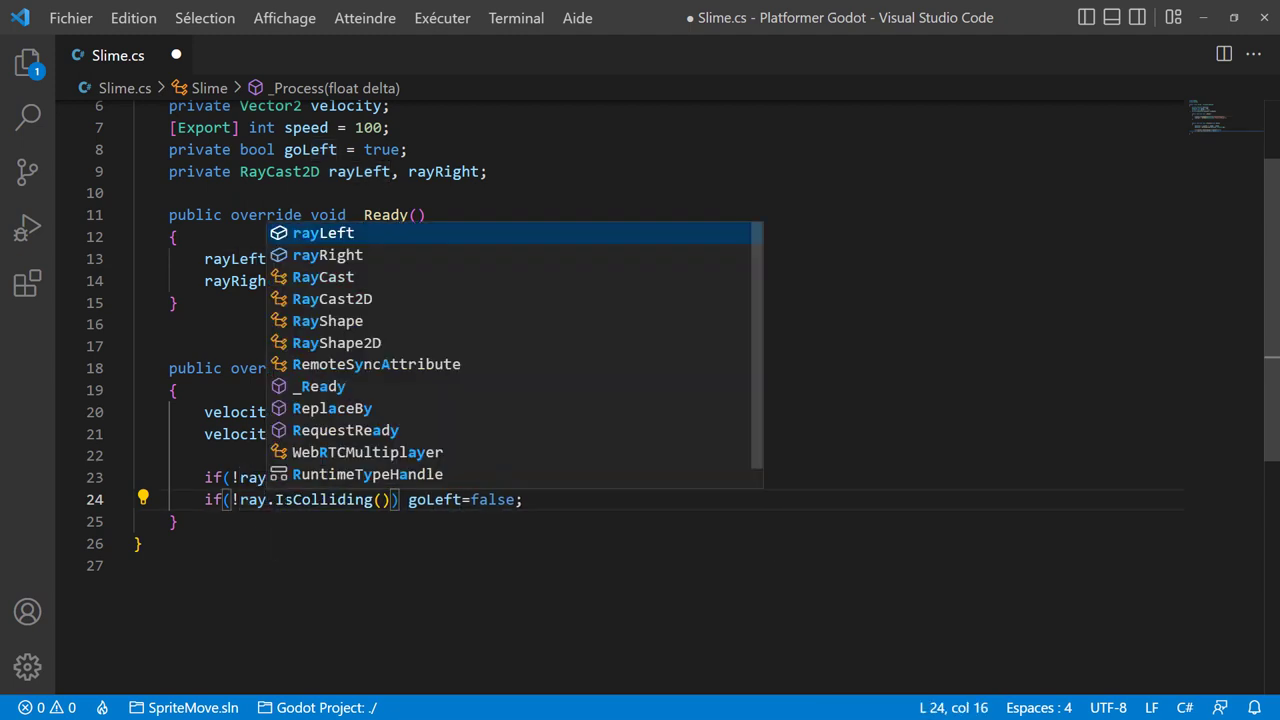
text(Right)
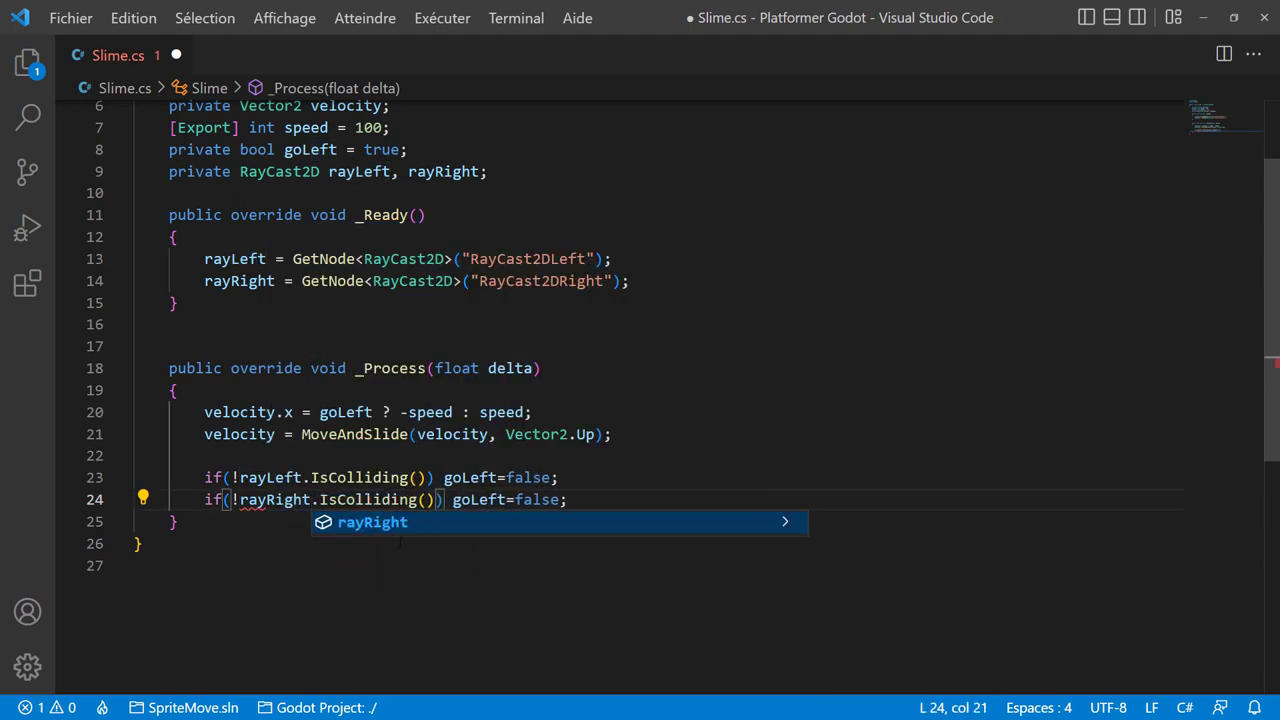
double_click(537, 499)
text(true)
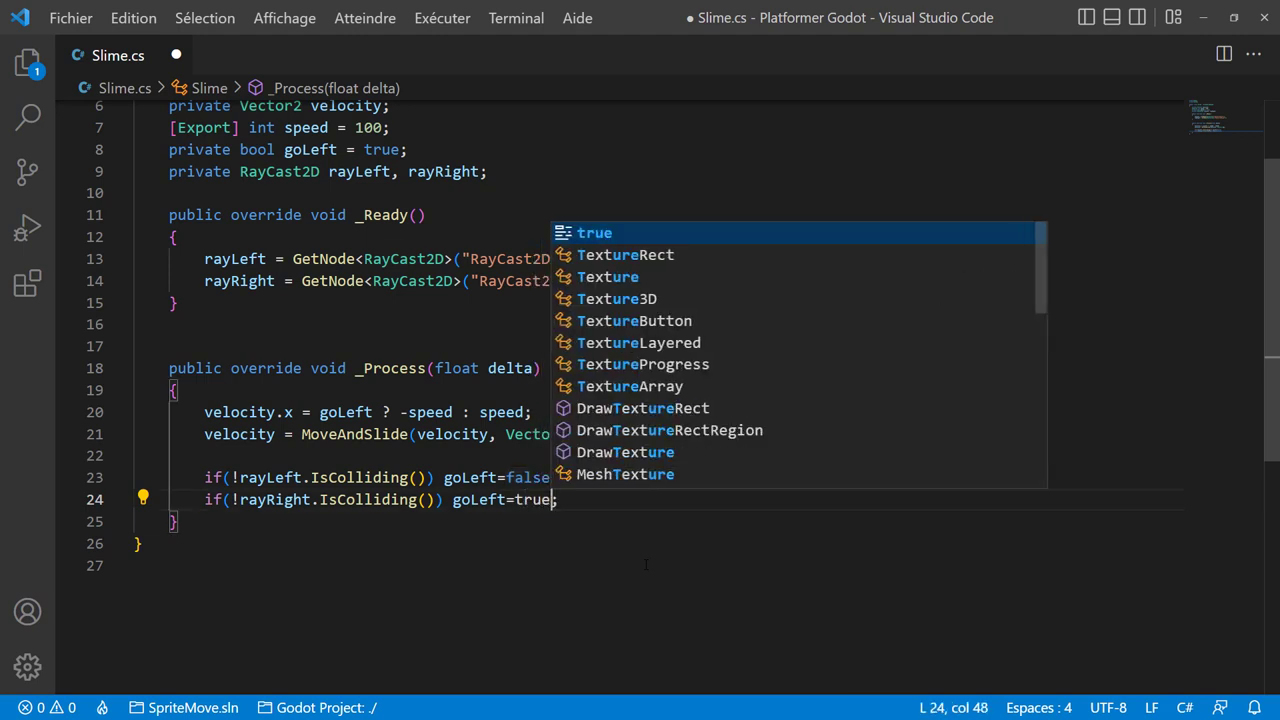
click(232, 617)
key(ctrl+s)
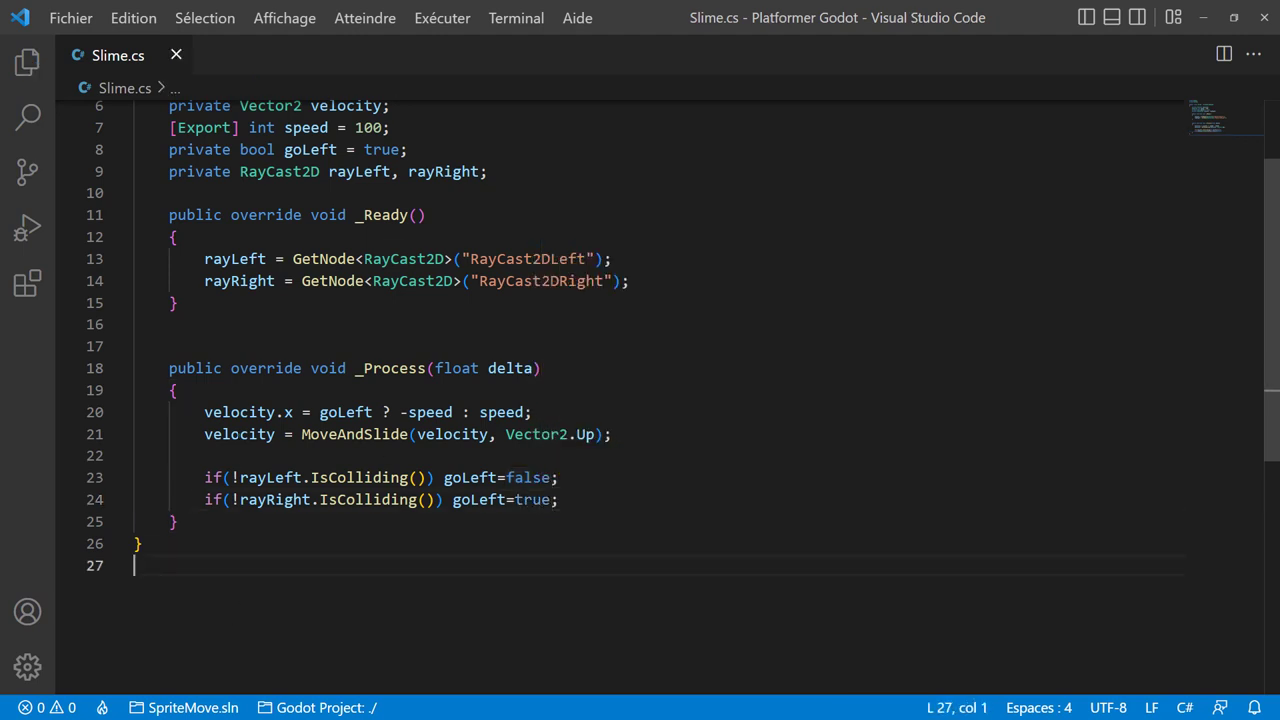
Move the MoveAndSlide line below both edge checks and save Slime.cs.
drag(204, 434, 635, 440)
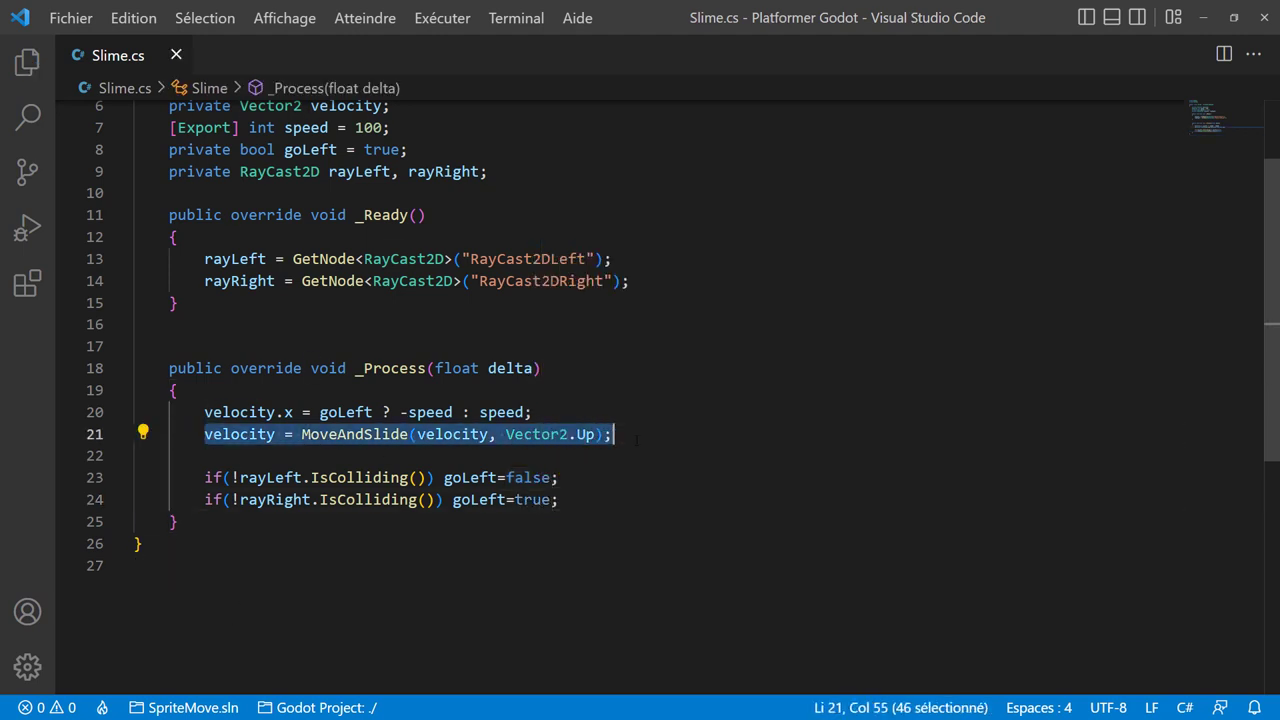
key(Delete)
click(560, 420)
key(Delete)
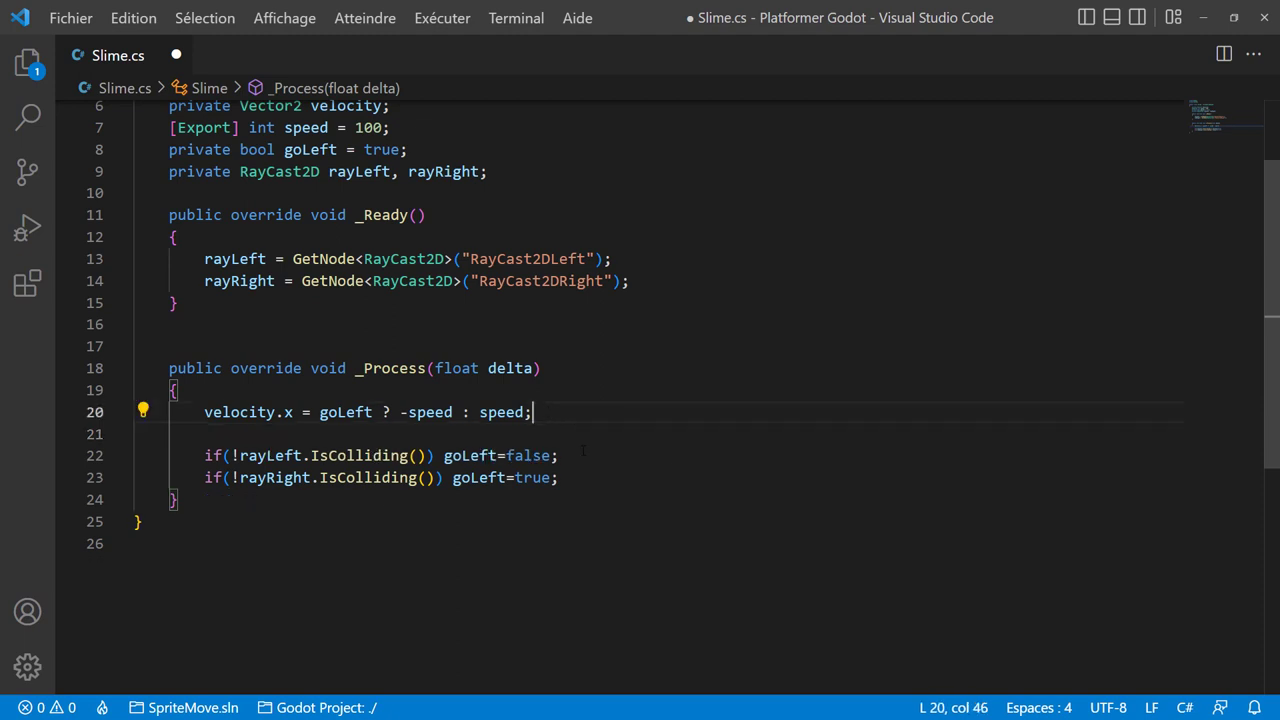
click(590, 478)
key(Return)
key(Return)
key(ctrl+v)
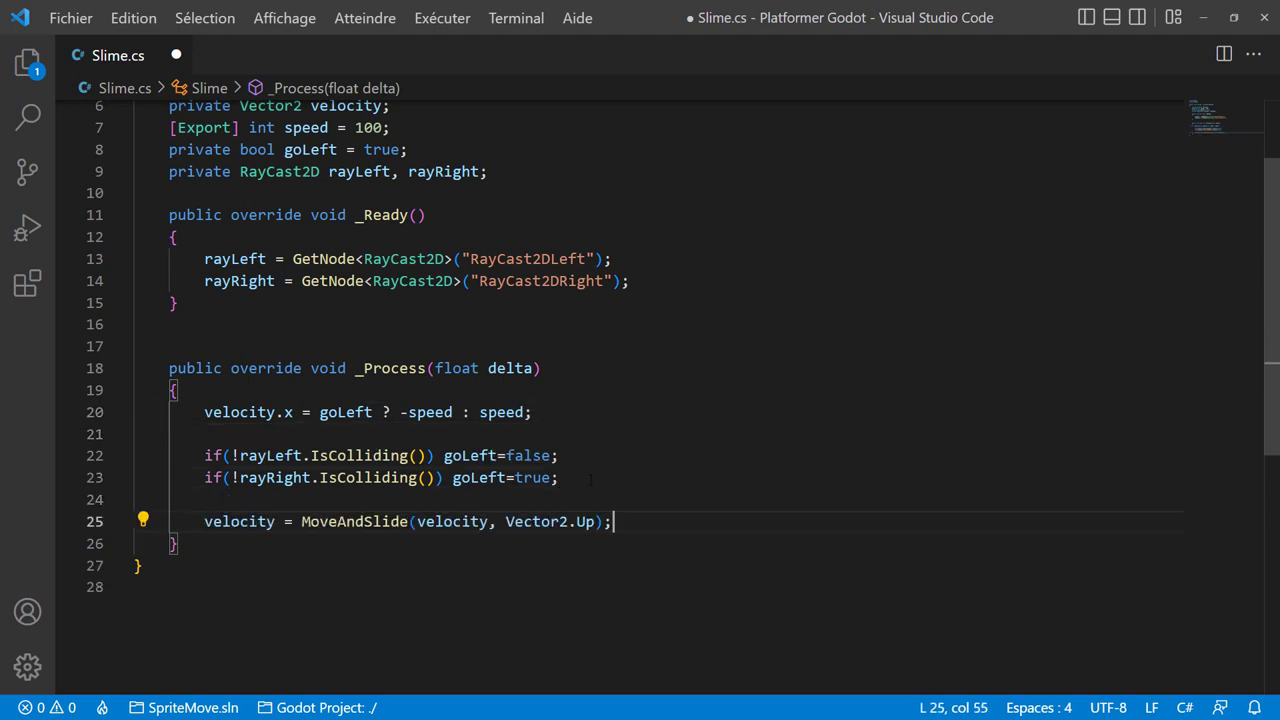
key(ctrl+s)
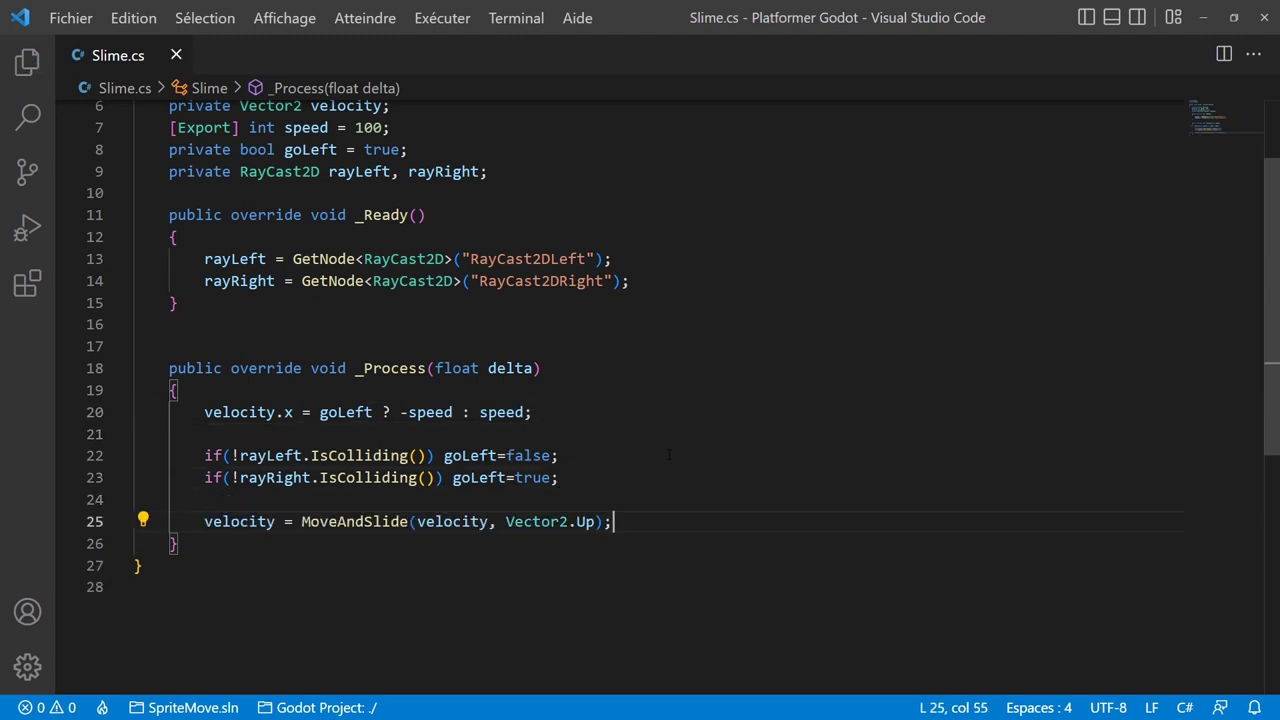
Run the game in Godot to watch the slime patrol, stop it, and inspect AnimatedSprite.
key(alt+Tab)
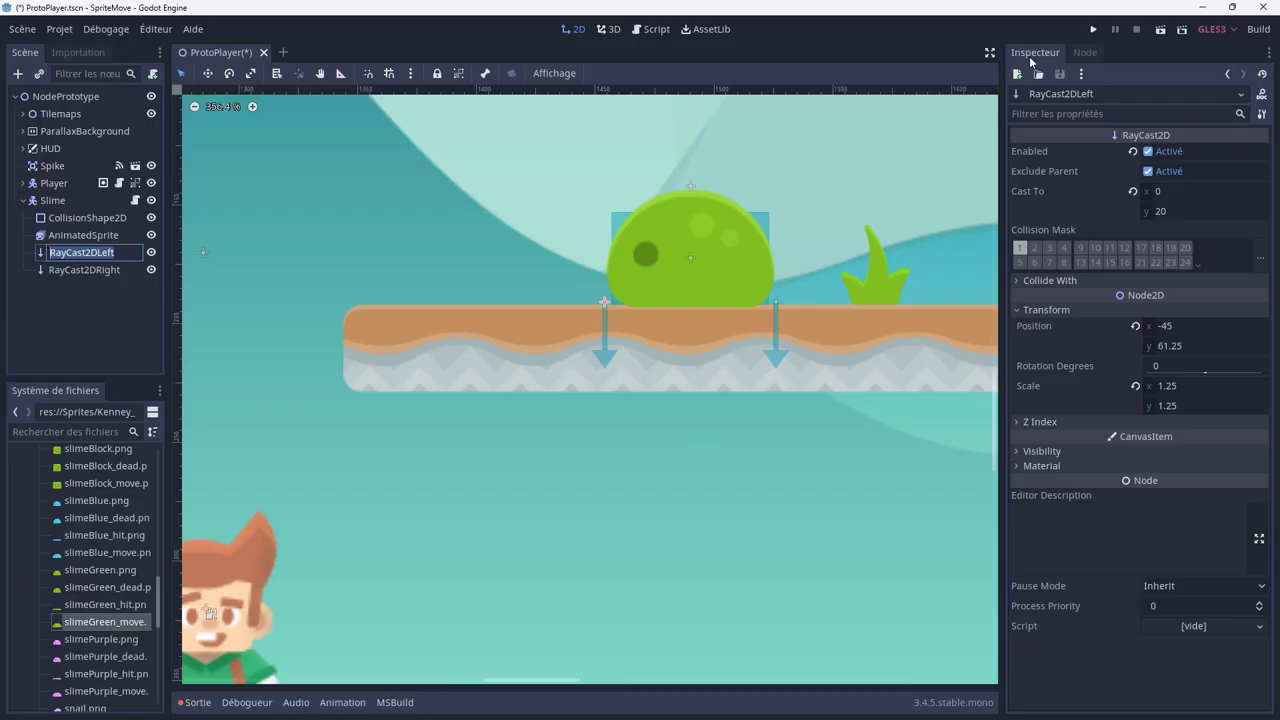
click(1093, 31)
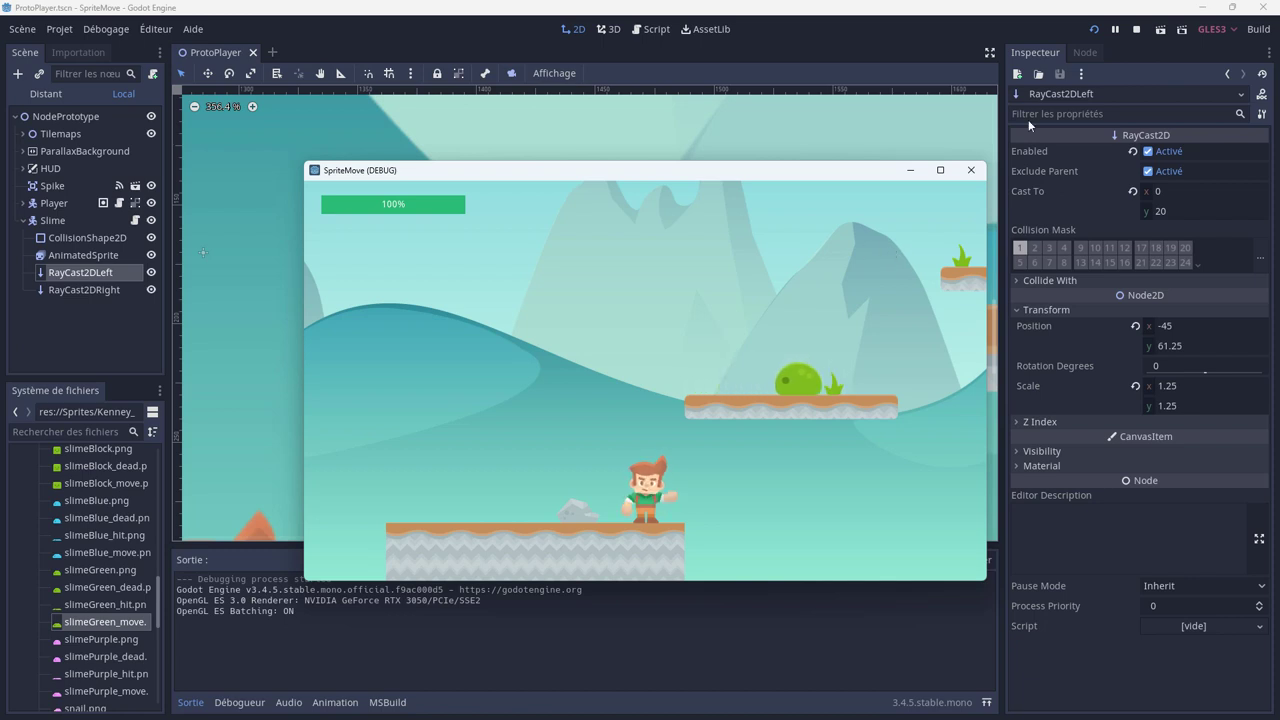
click(1136, 30)
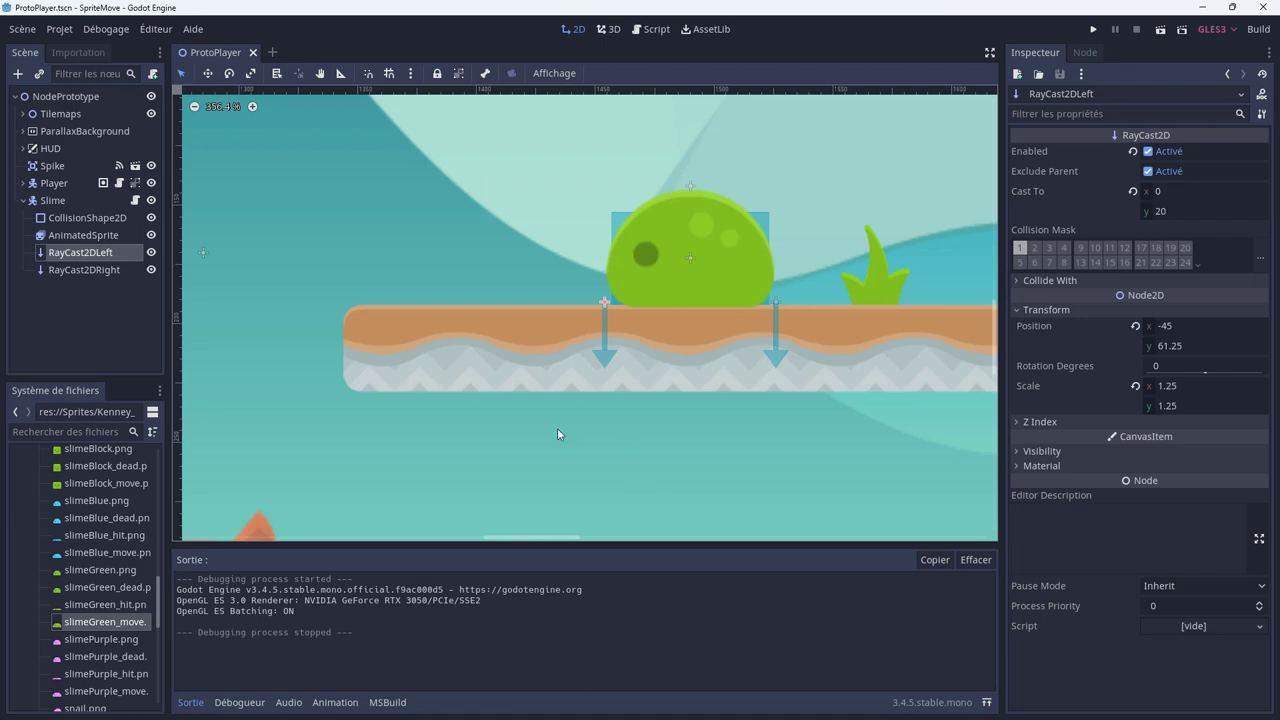
click(97, 236)
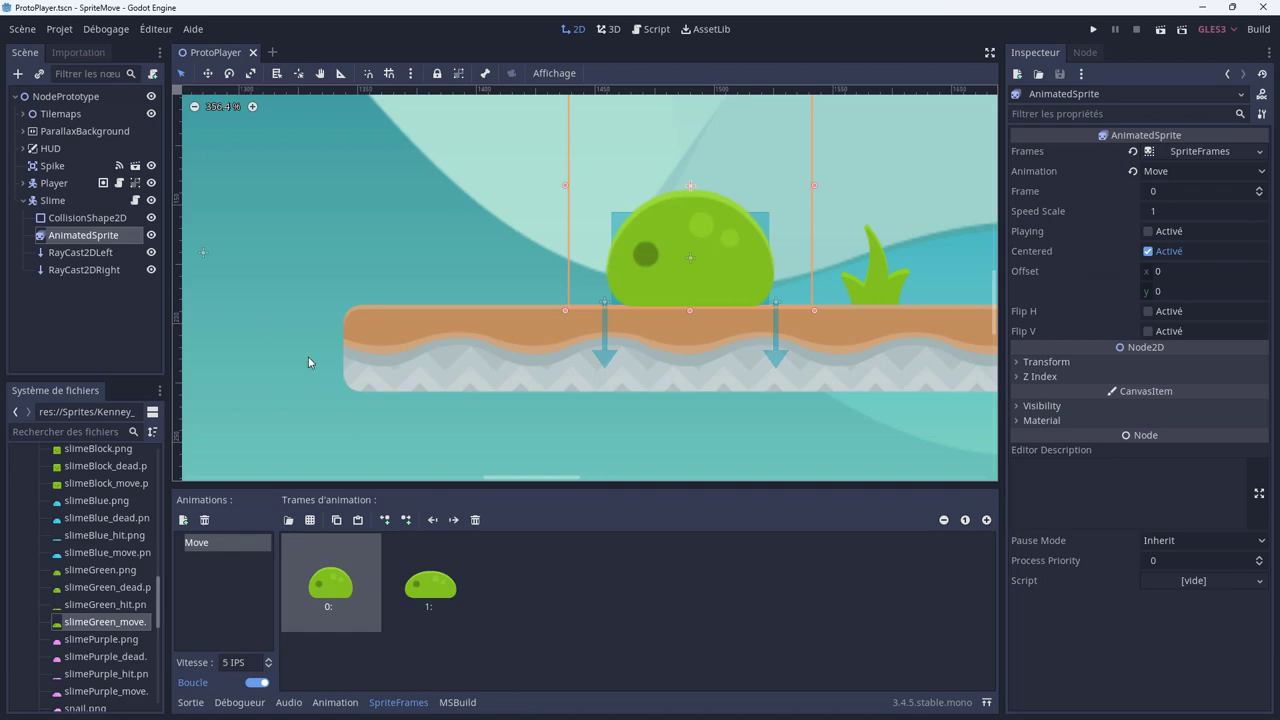
key(alt+Tab)
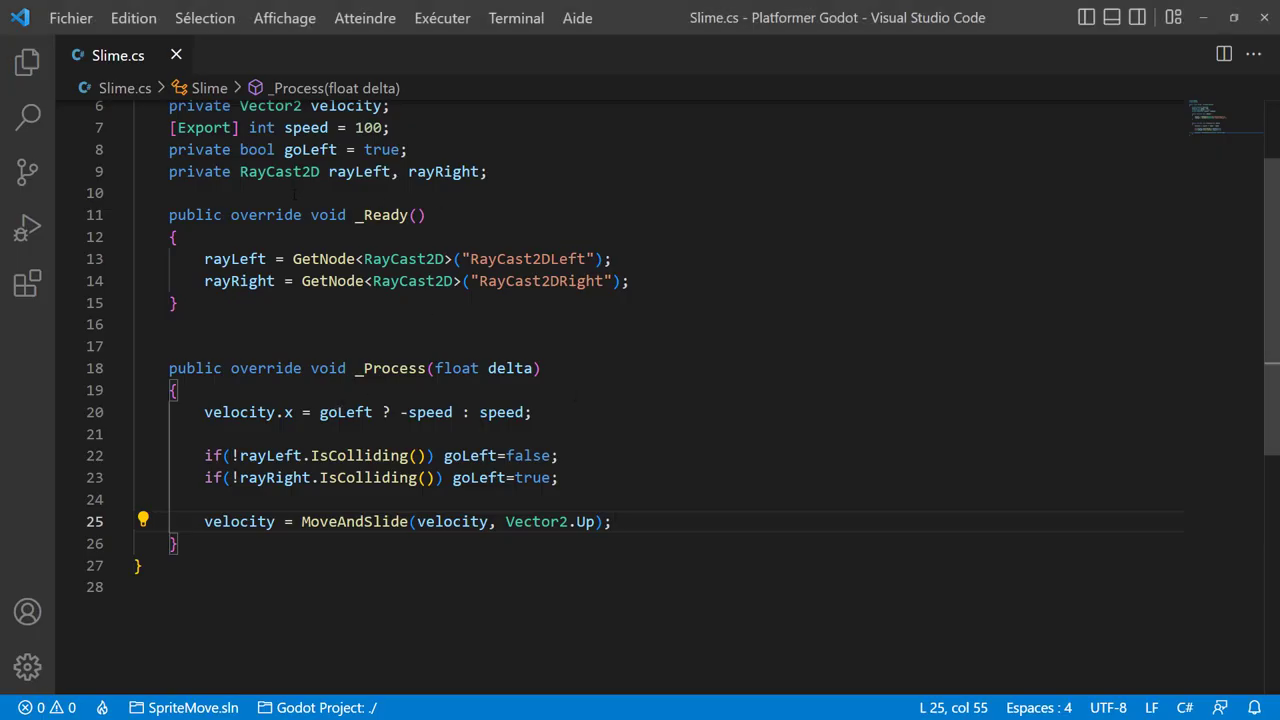
Declare a new field 'private AnimatedSprite anim;' in Slime.cs.
click(293, 193)
key(Return)
key(Up)
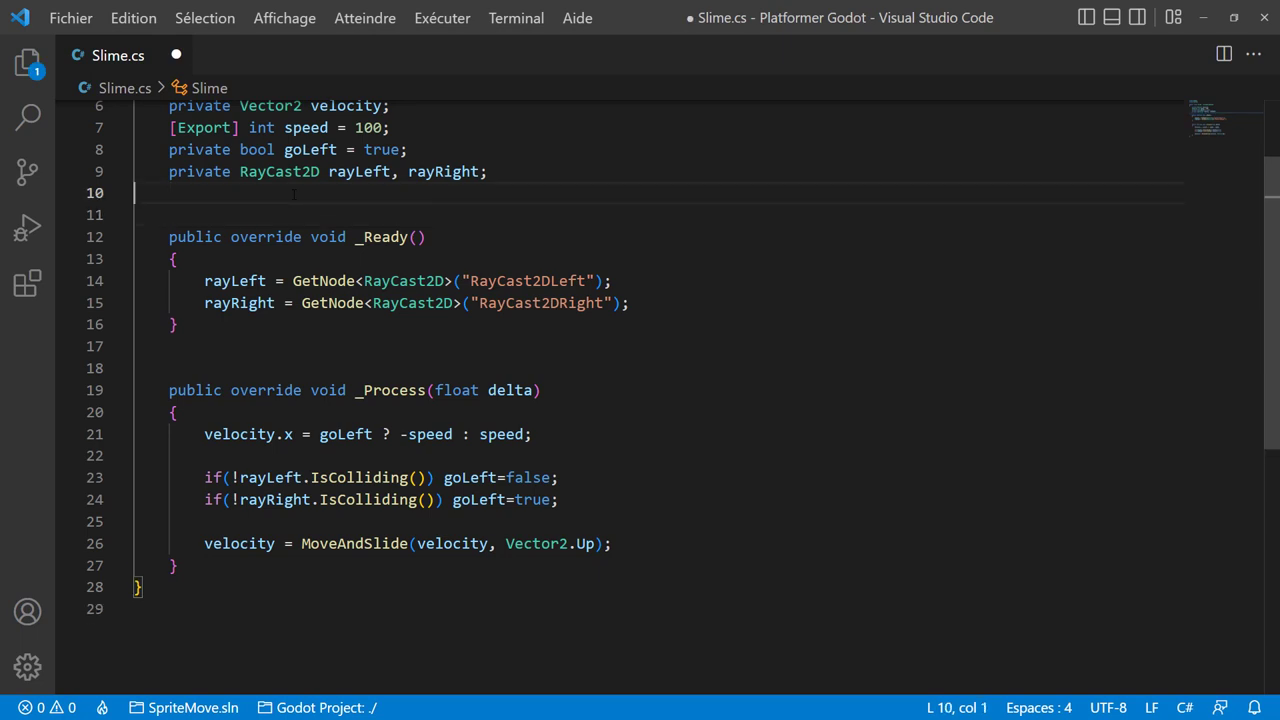
key(Tab)
text(pri)
key(Tab)
text(AN)
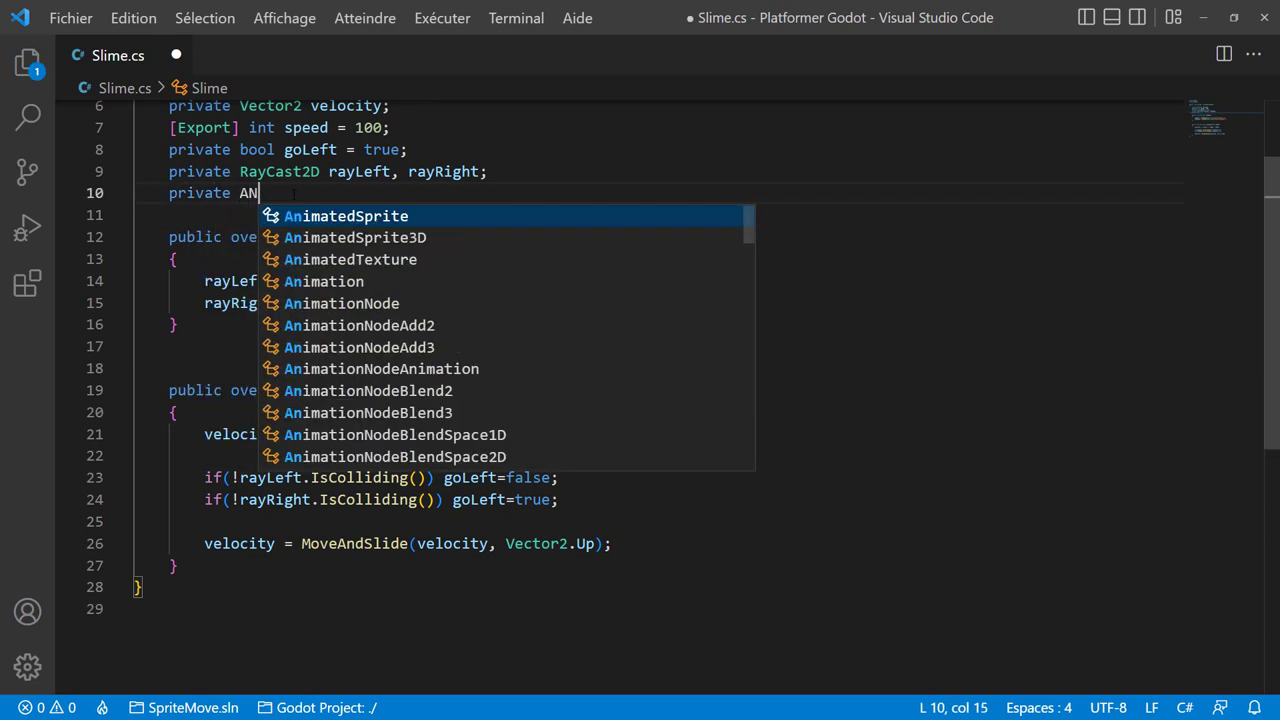
text(im)
key(Tab)
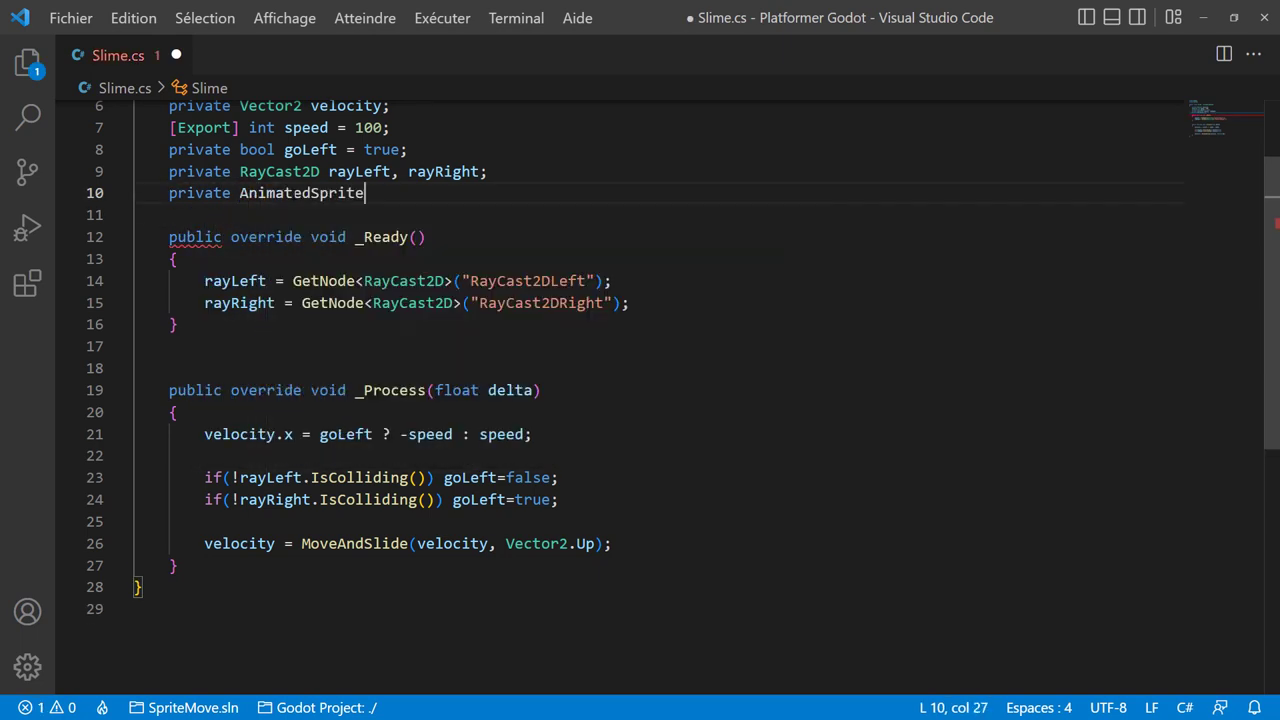
text( anim;)
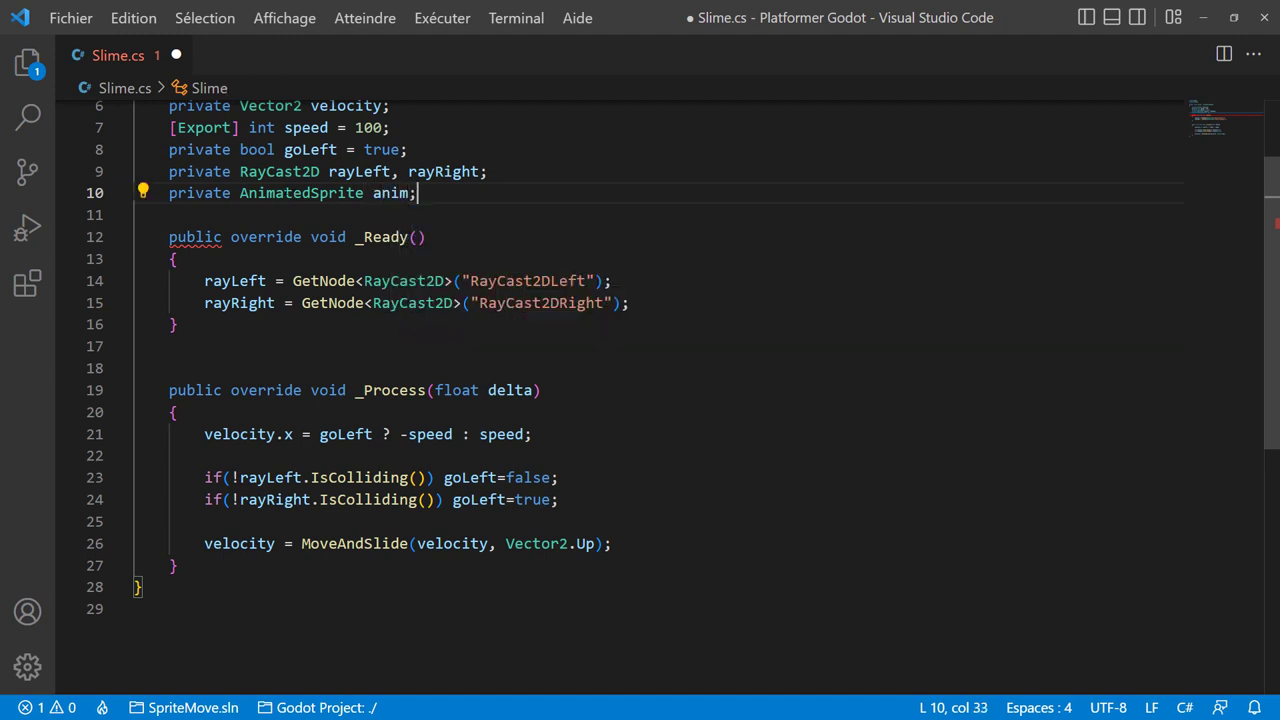
In _Ready, assign anim = GetNode<AnimatedSprite>("AnimatedSprite");.
click(662, 306)
key(Return)
text(an)
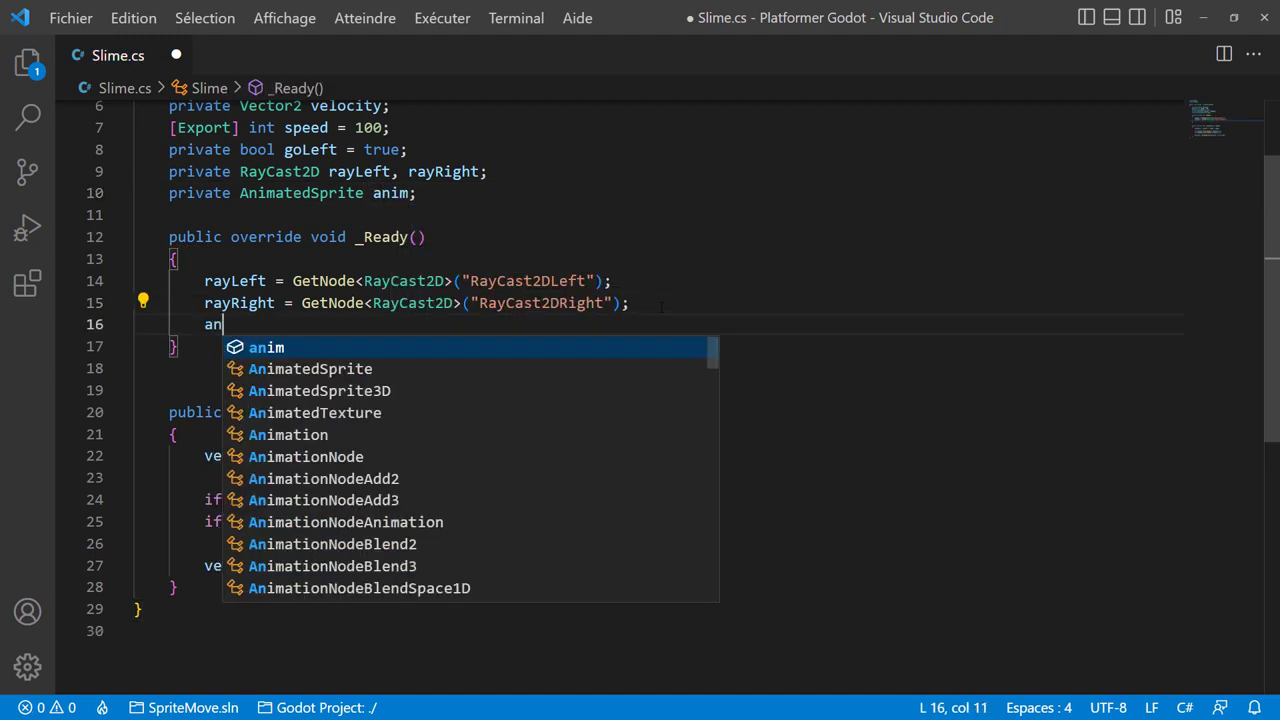
text(iùm)
key(BackSpace)
key(BackSpace)
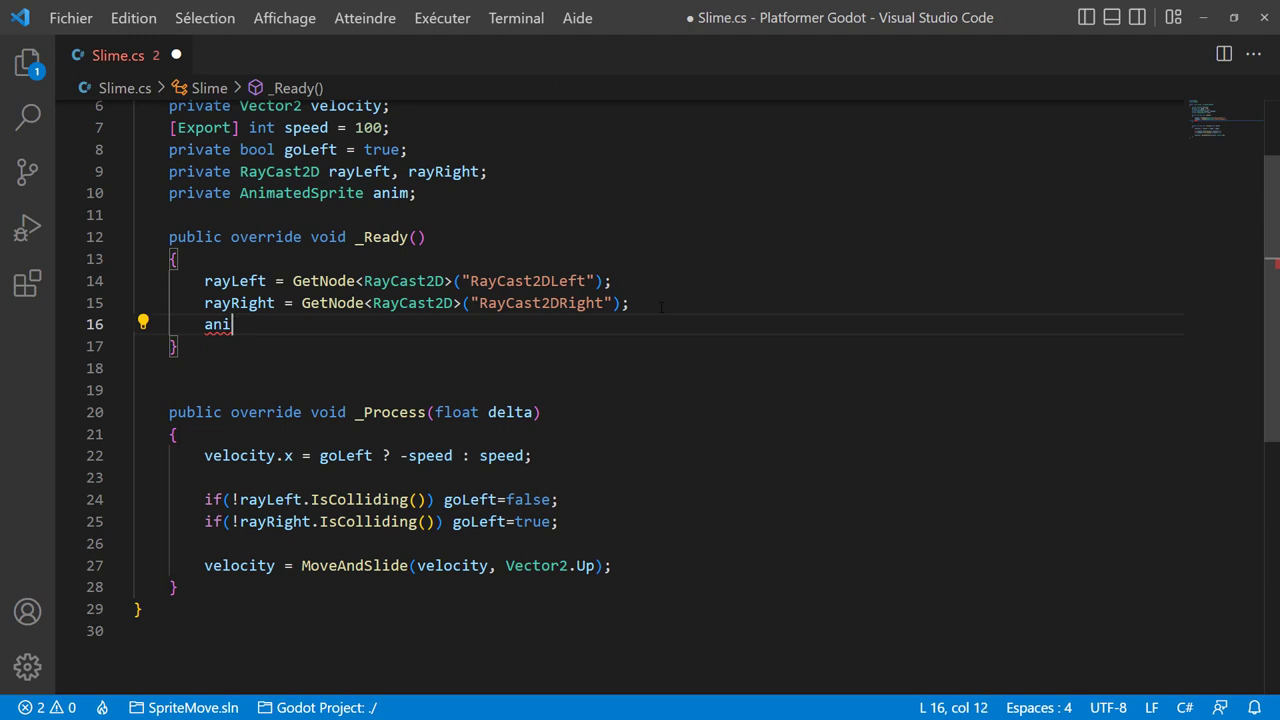
text(m = get)
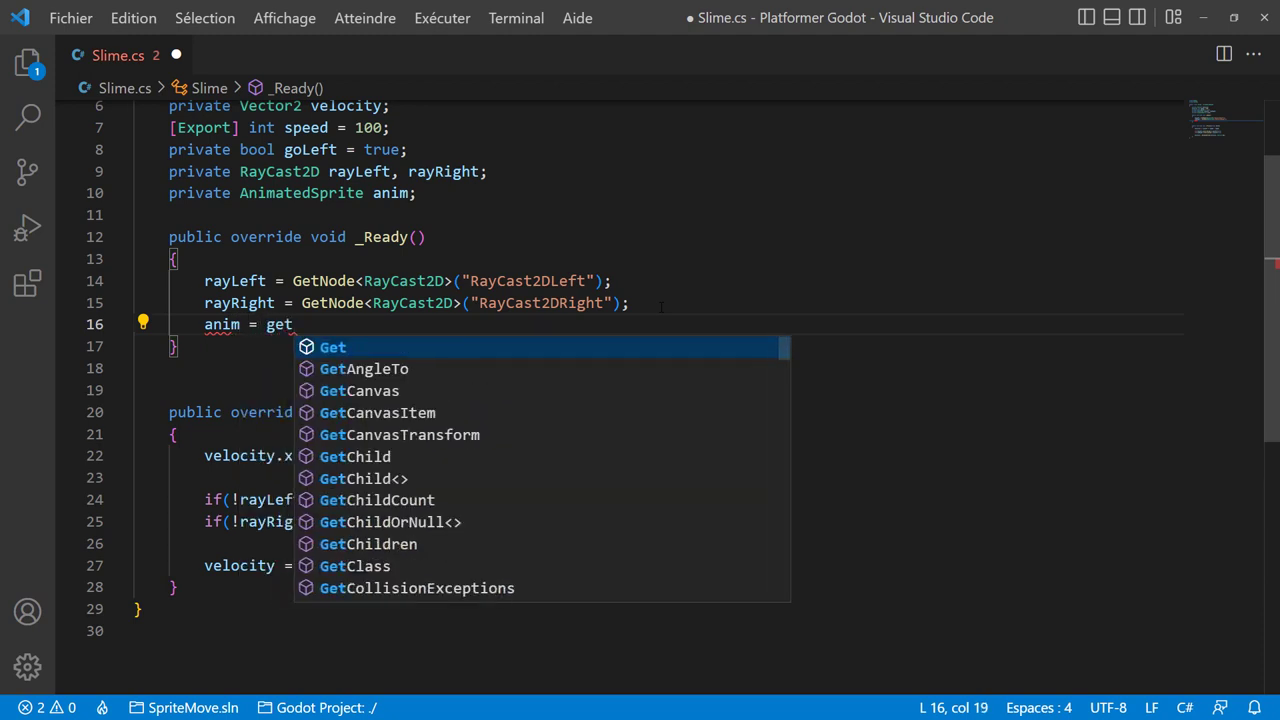
text(node)
key(Return)
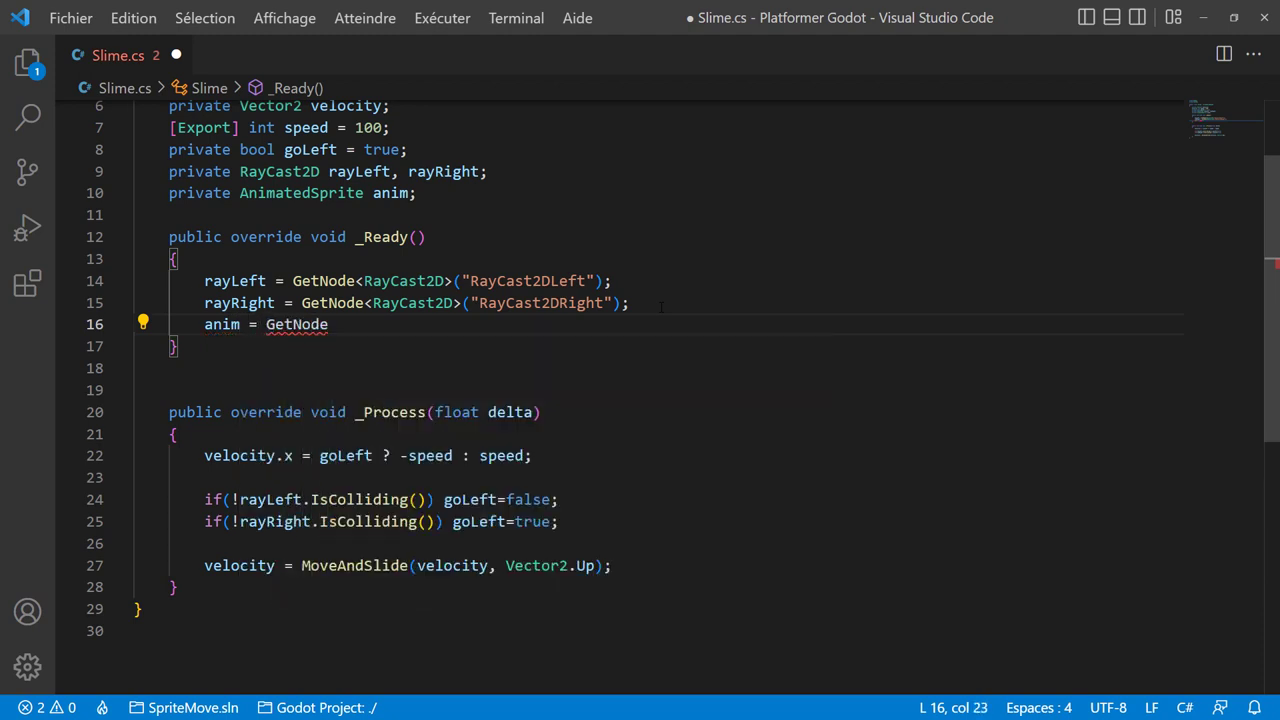
text(<)
text(Anima)
key(Return)
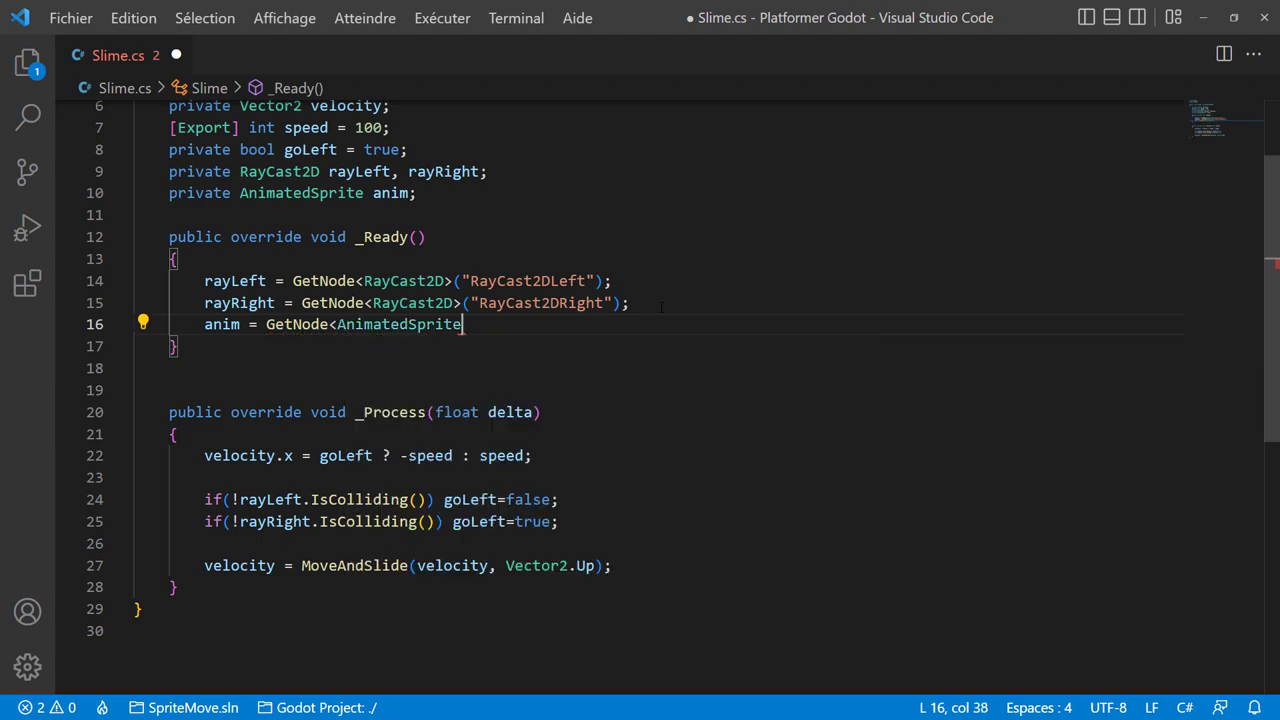
text(>()
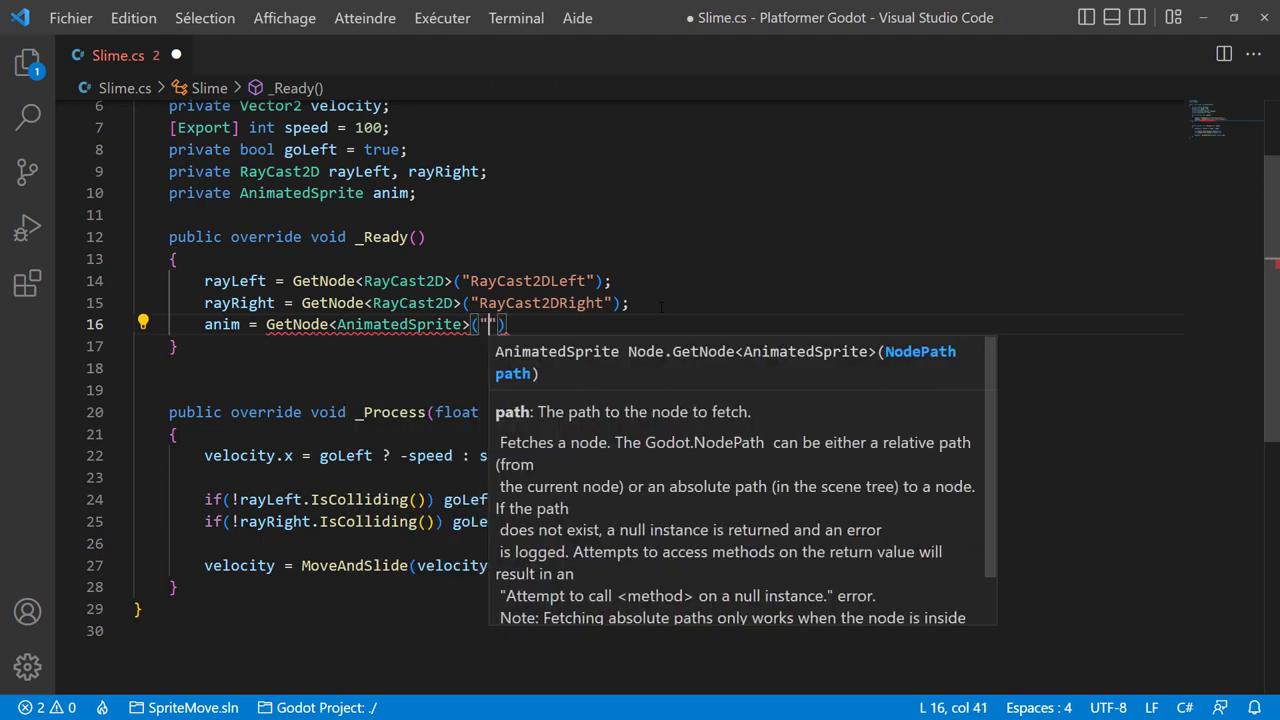
text(")
double_click(400, 324)
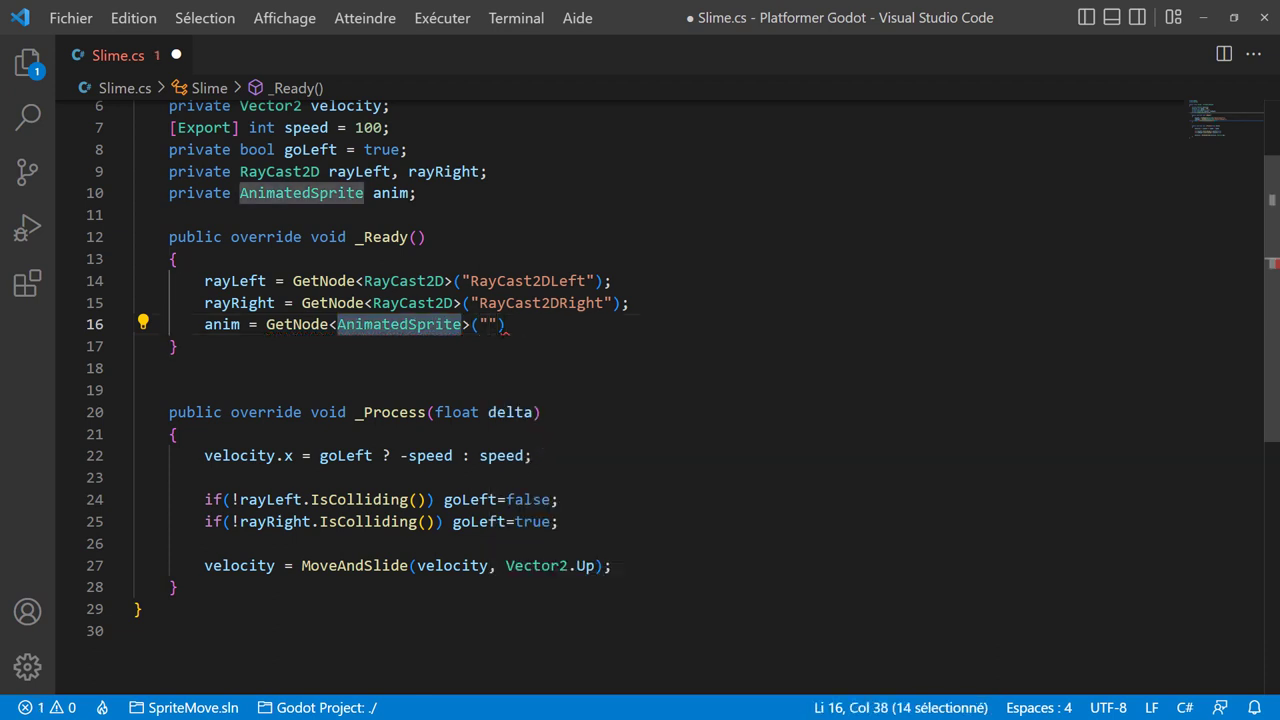
key(ctrl+c)
click(486, 324)
key(ctrl+v)
click(659, 325)
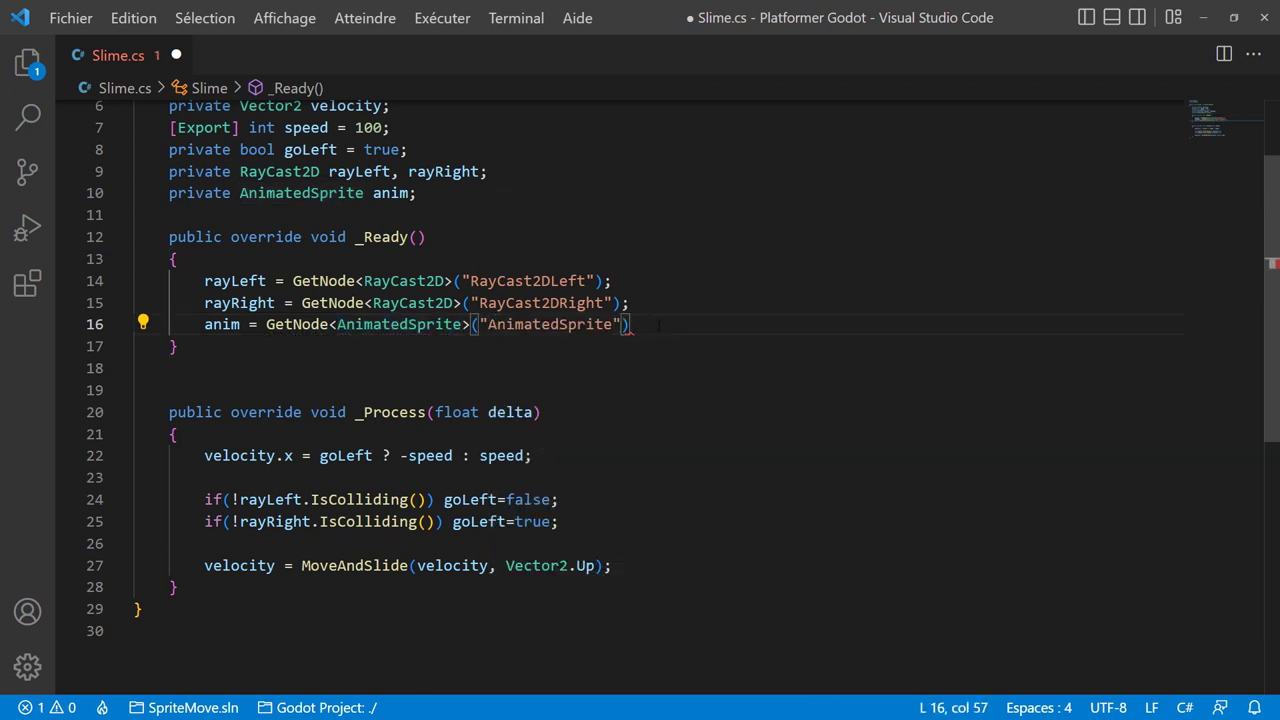
text(;)
Add anim.Play("Move"); in _Ready and save Slime.cs.
key(Return)
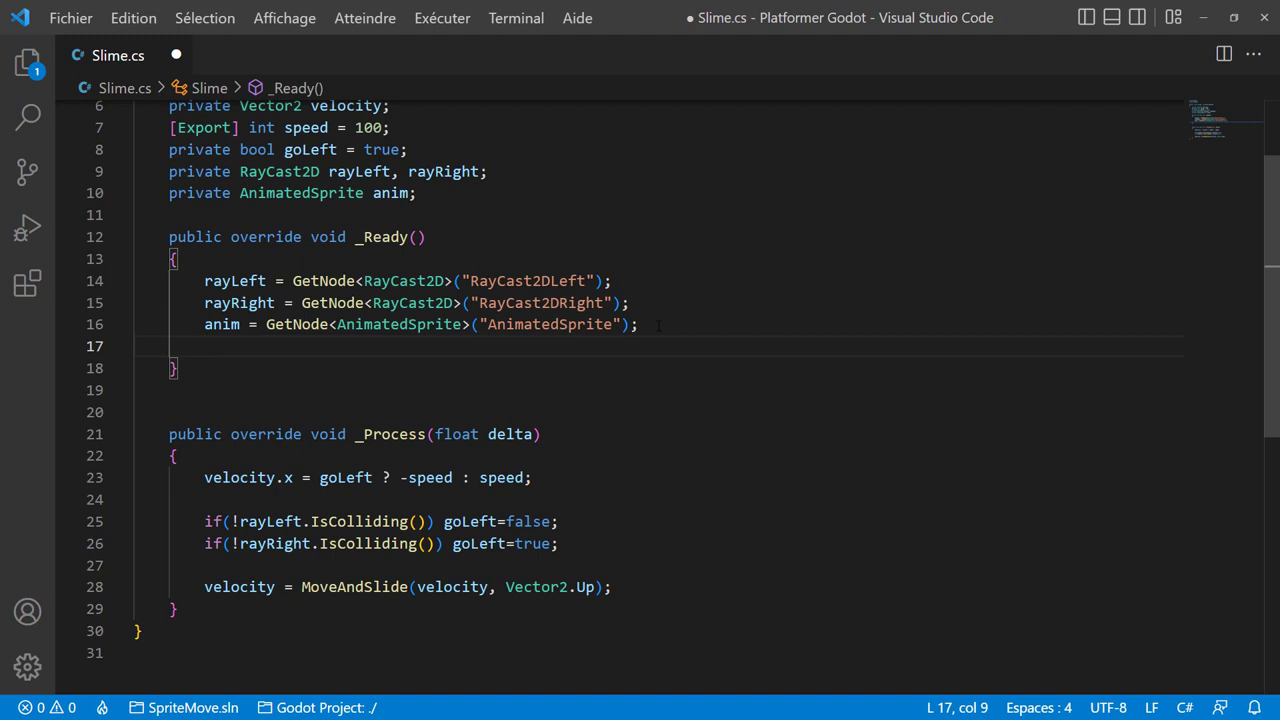
text(anim.P)
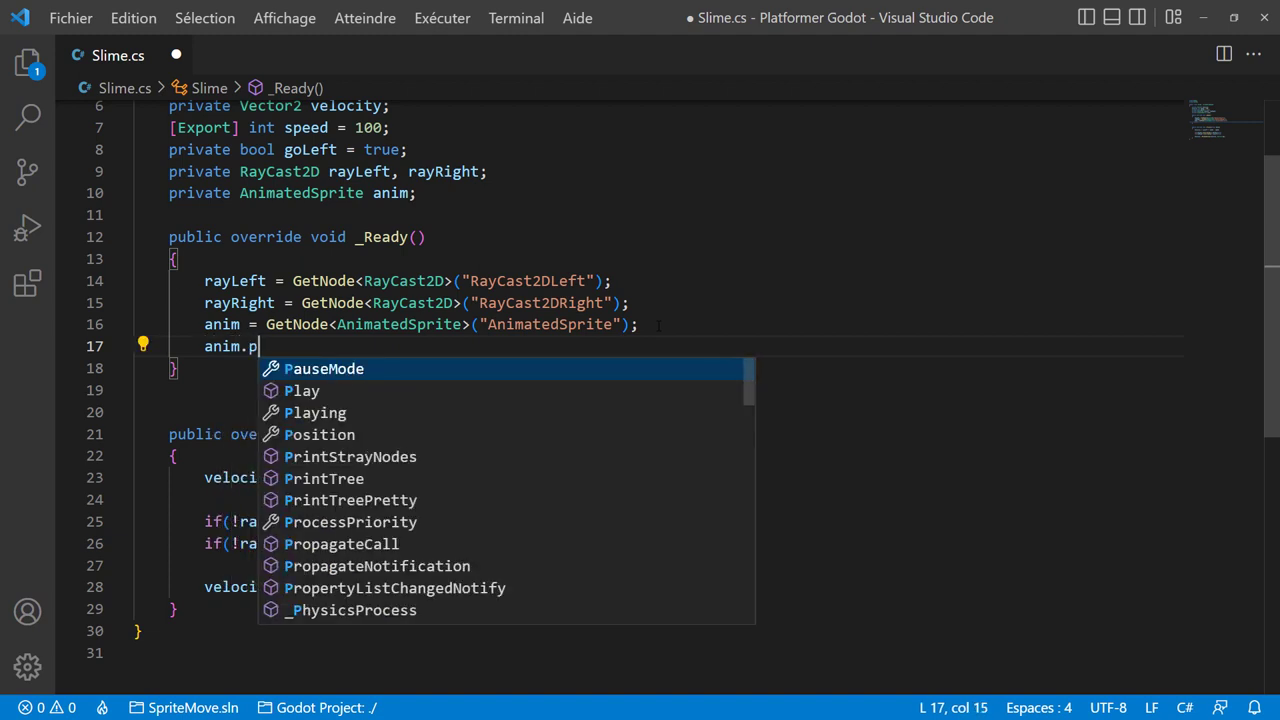
text(lay(")
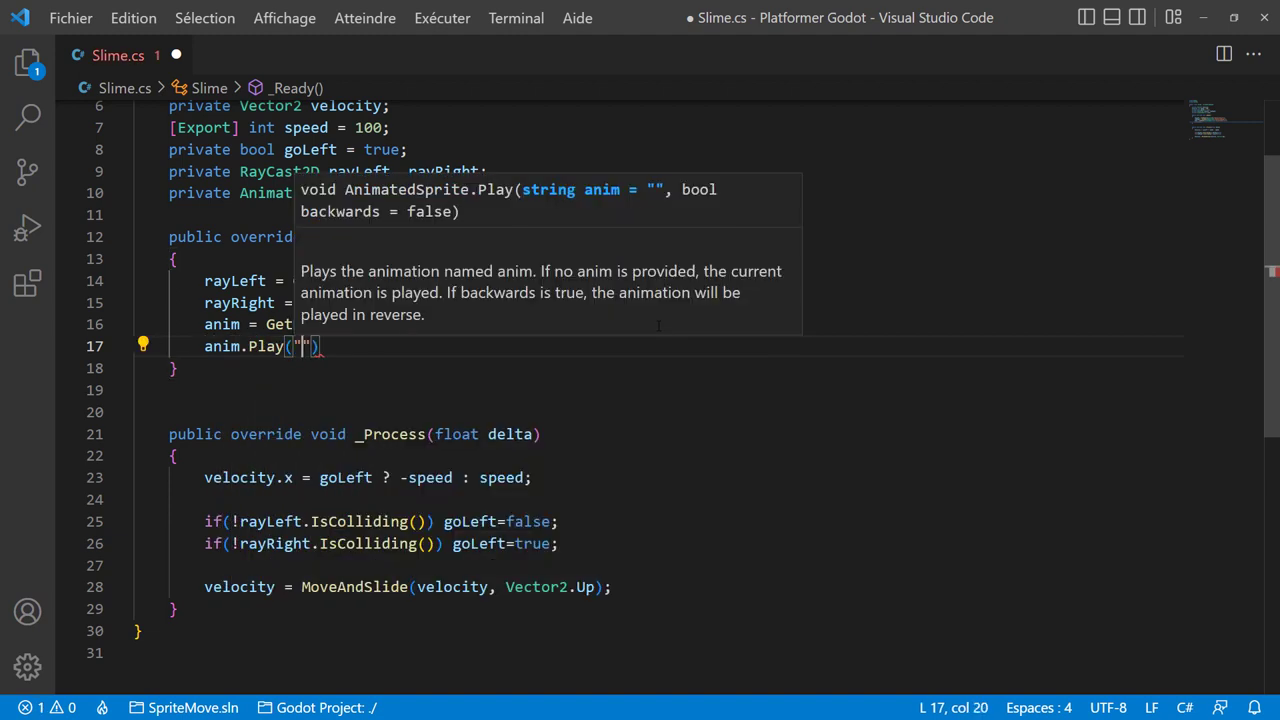
text(Move)
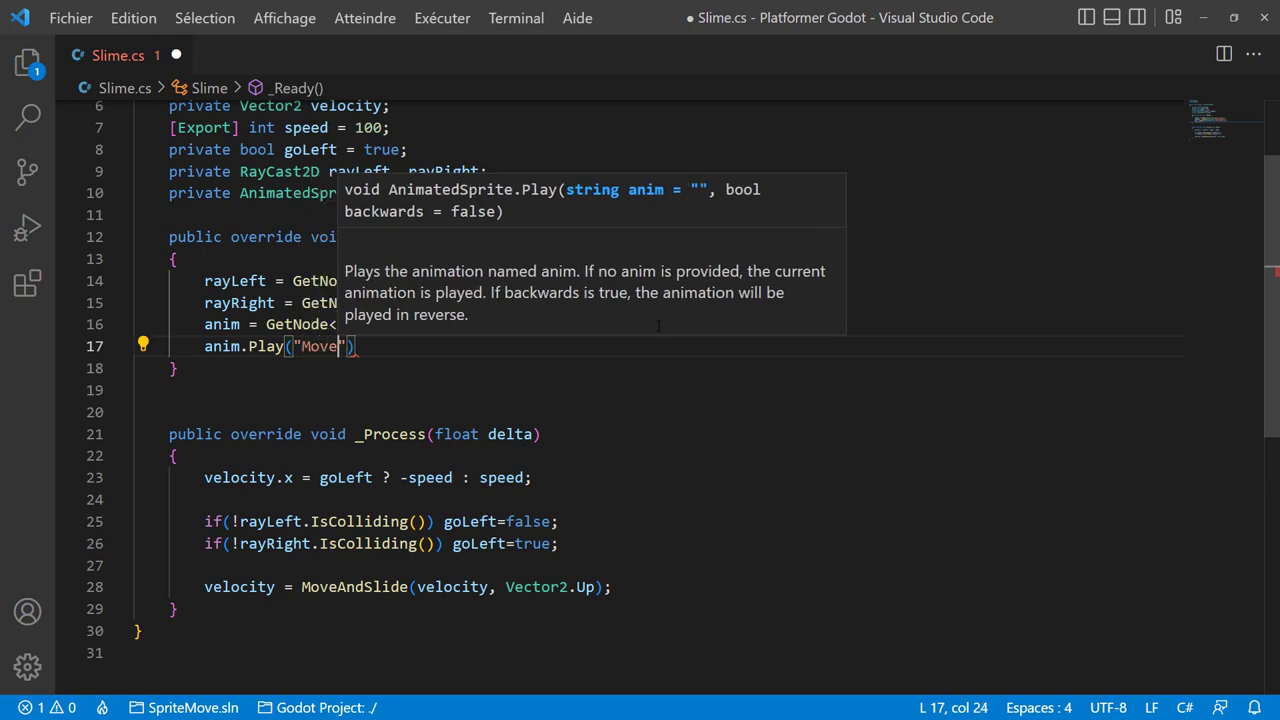
text(");)
key(ctrl+s)
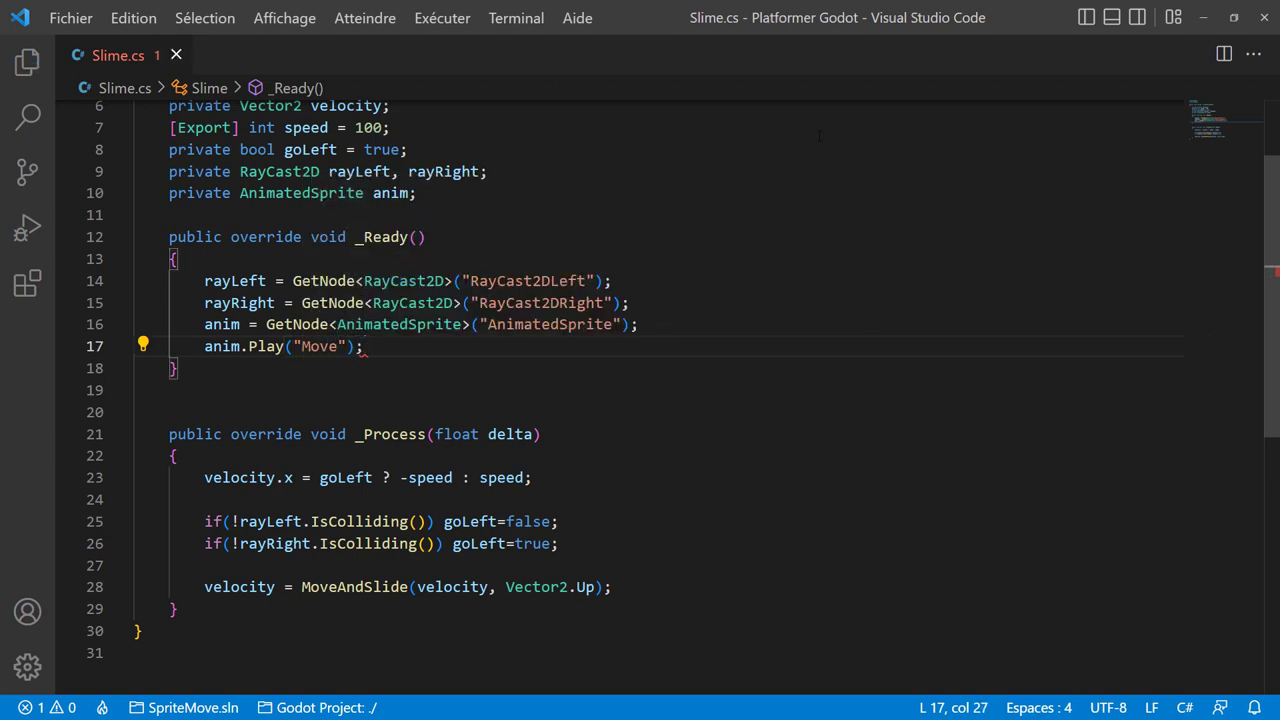
key(alt+Tab)
Run the game to see the slime's Move animation, then close the debug window.
click(1097, 30)
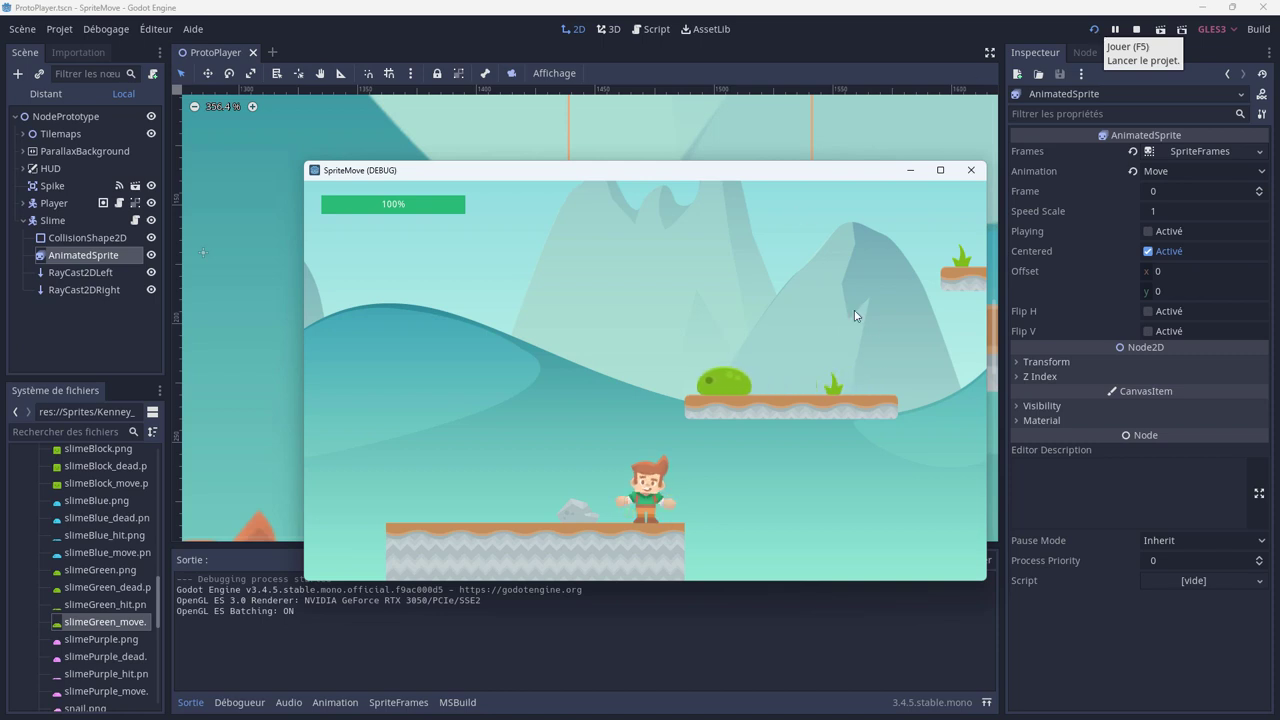
click(971, 169)
key(alt+Tab)
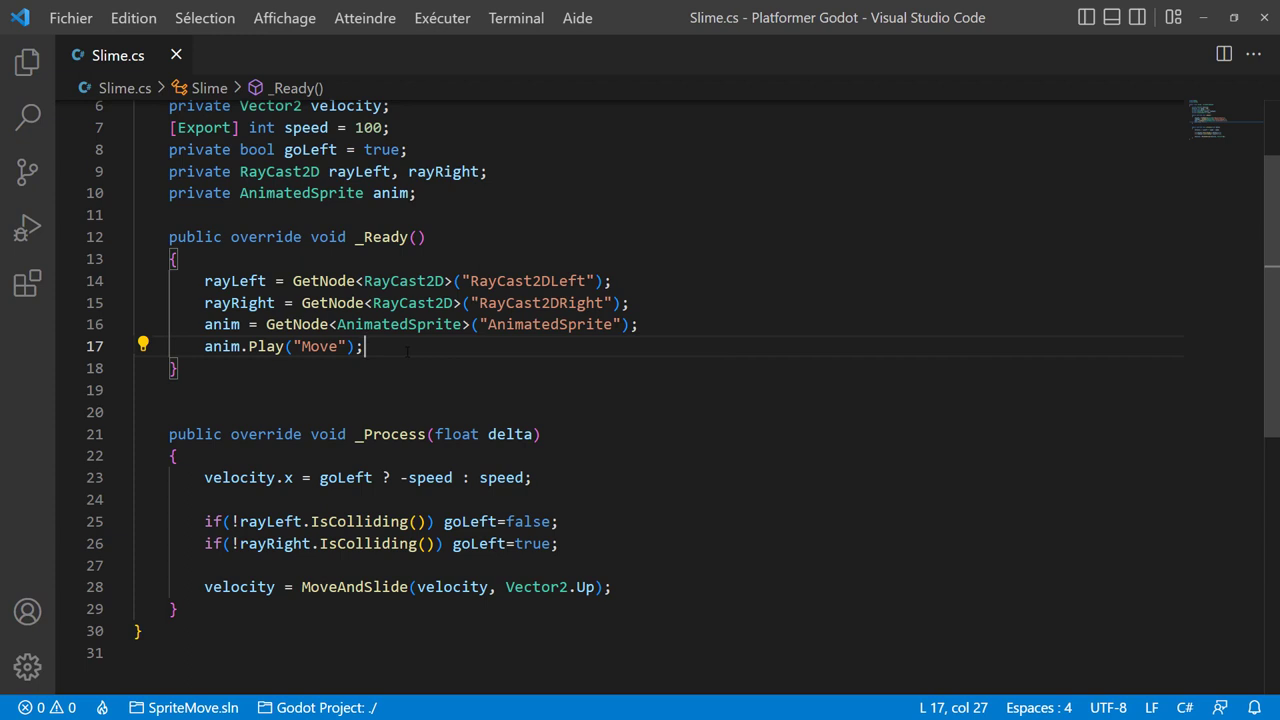
Start a new line at the end of _Ready reading anim.FlipH =.
key(Return)
key(Return)
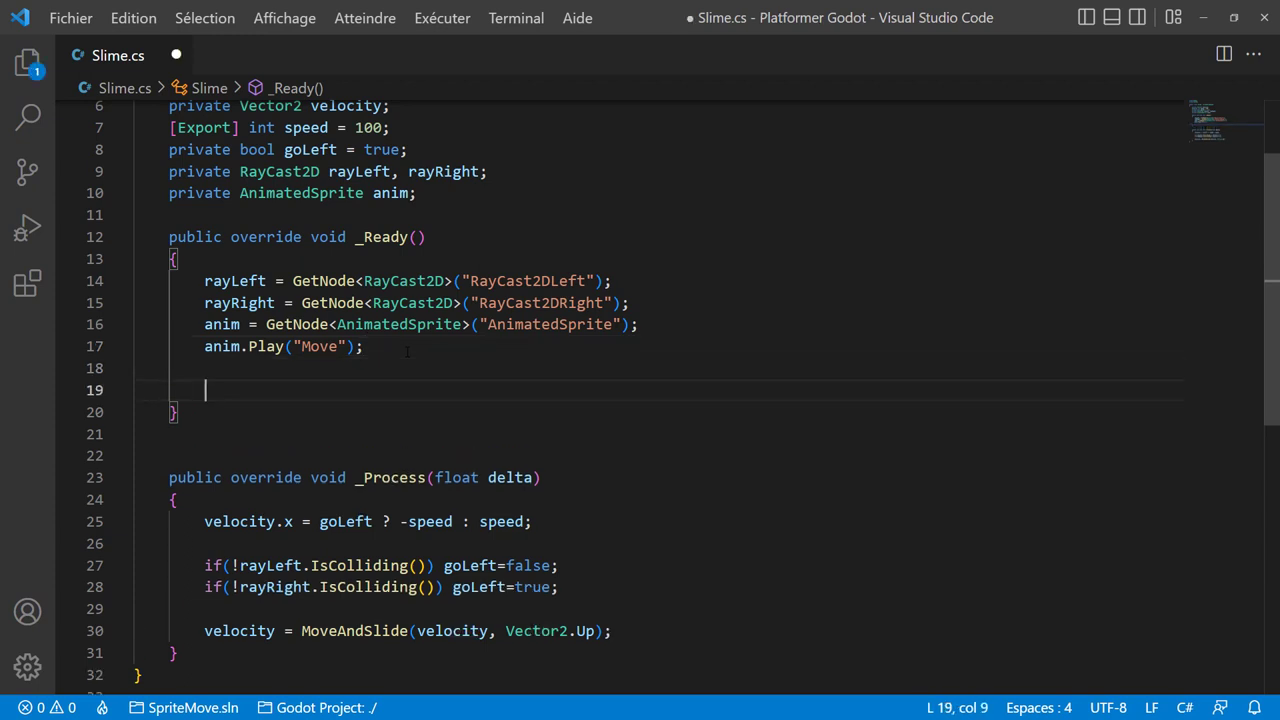
text(an)
key(Return)
text(anim.)
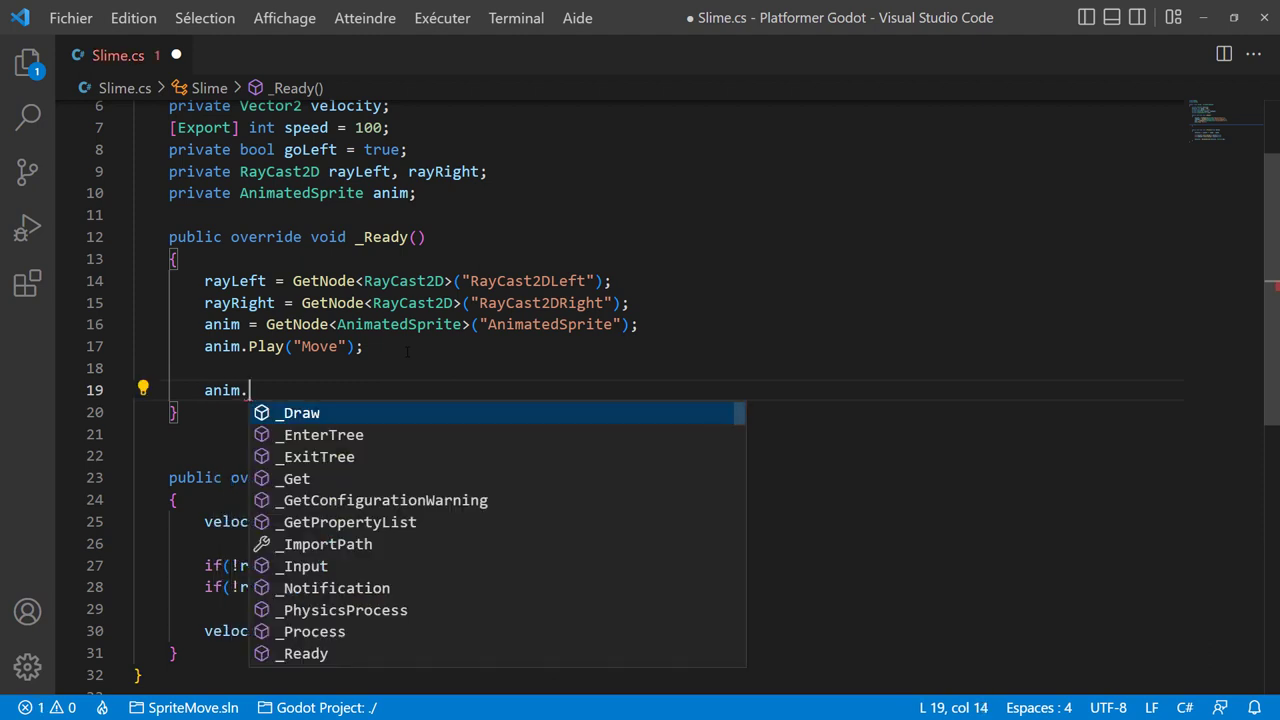
text(fl)
key(Return)
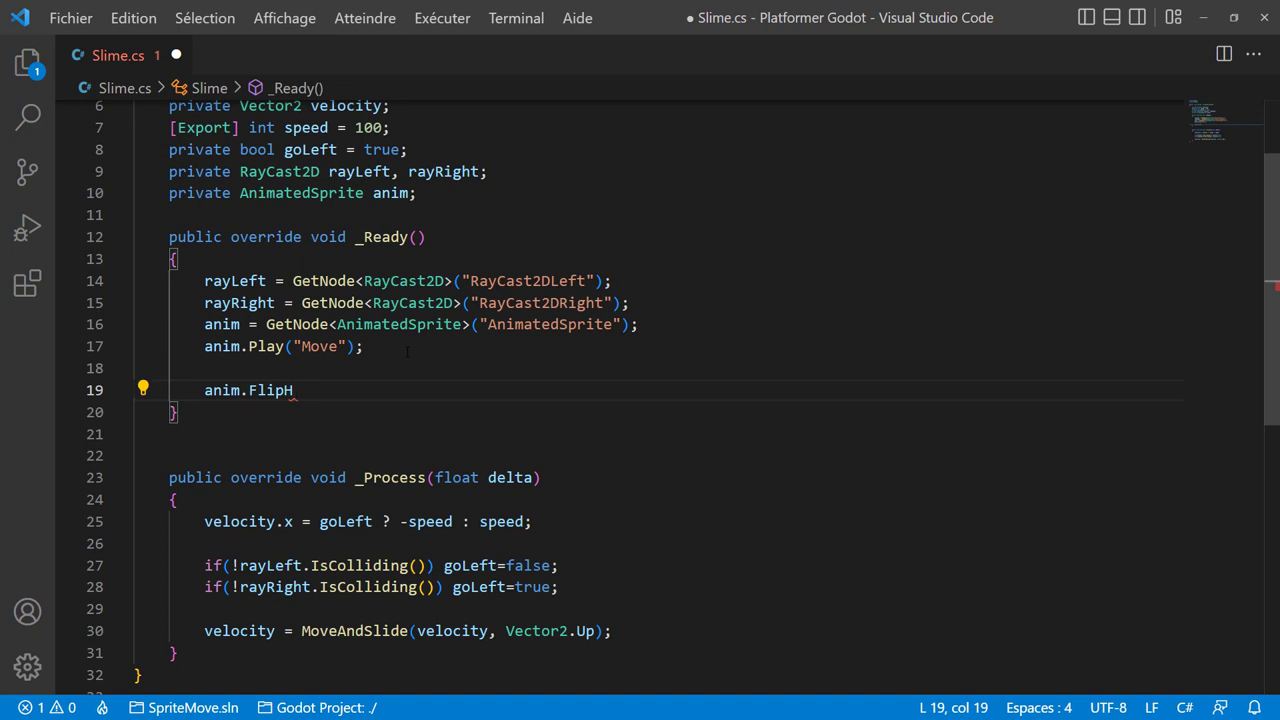
text( =)
Complete the line as anim.FlipH = goLeft;, save Slime.cs and return to Godot.
text(is)
key(BackSpace)
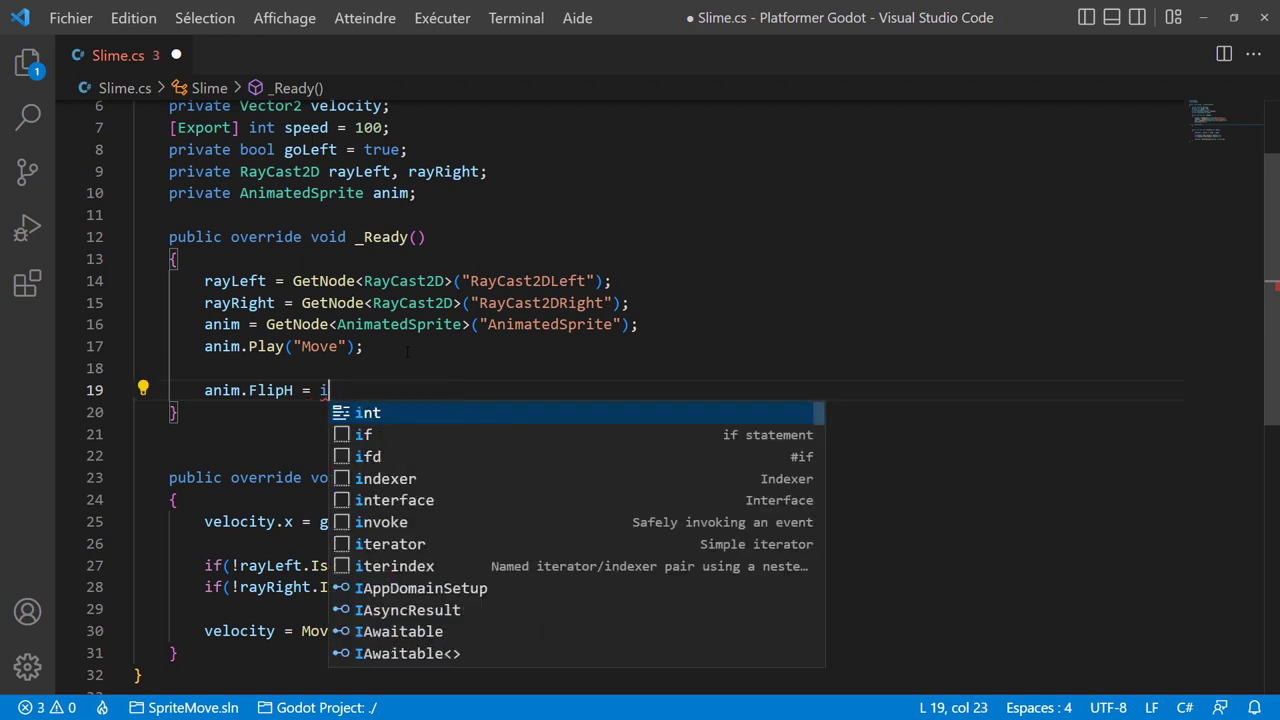
key(BackSpace)
text(go)
key(Return)
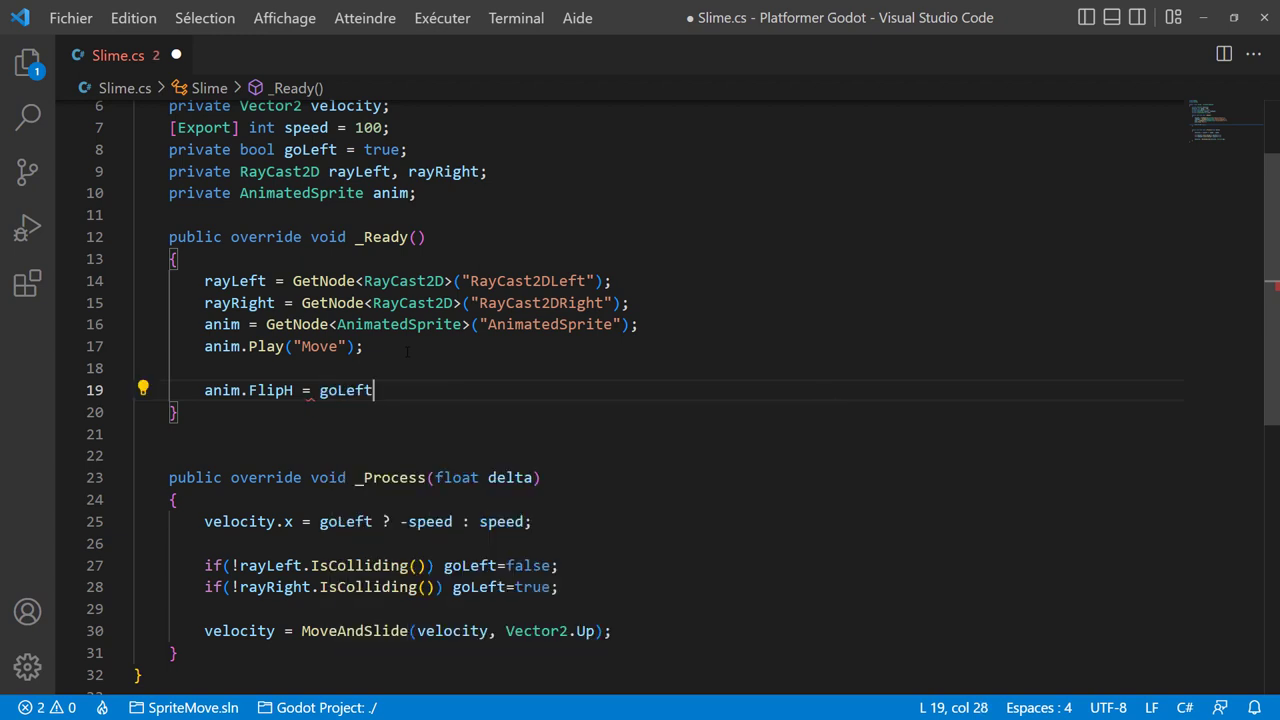
text(;)
key(ctrl+s)
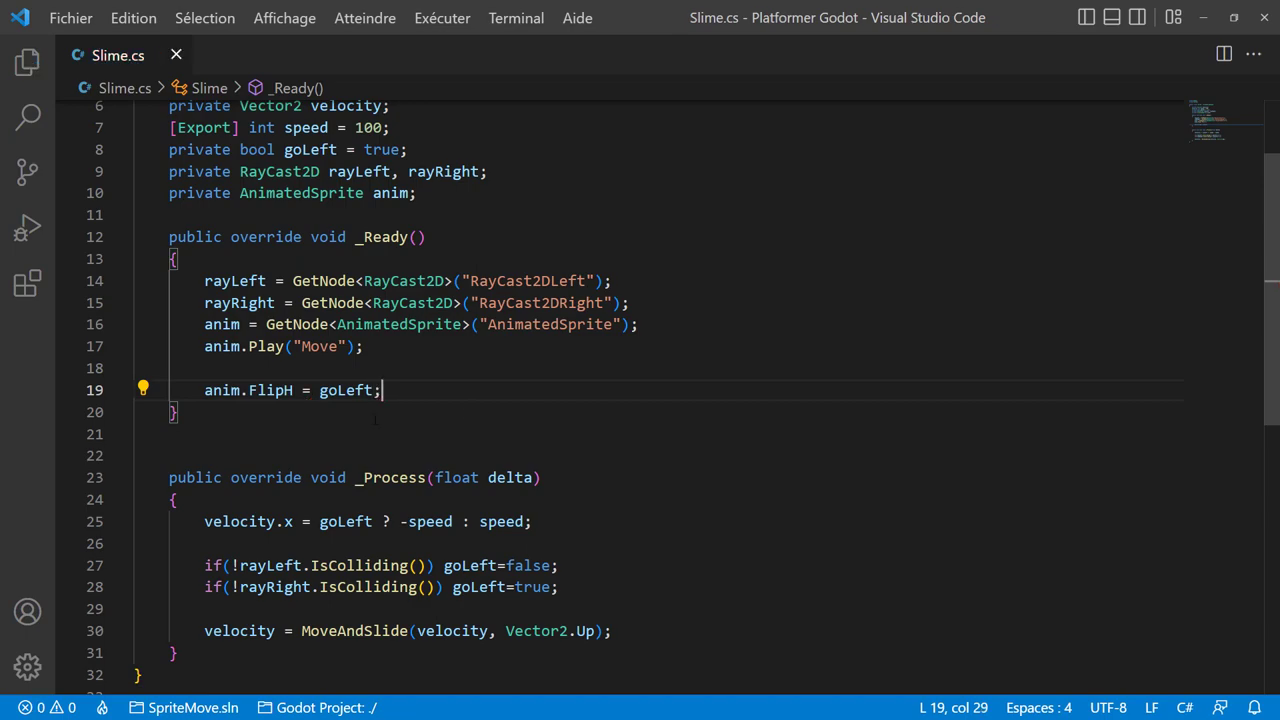
key(alt+Tab)
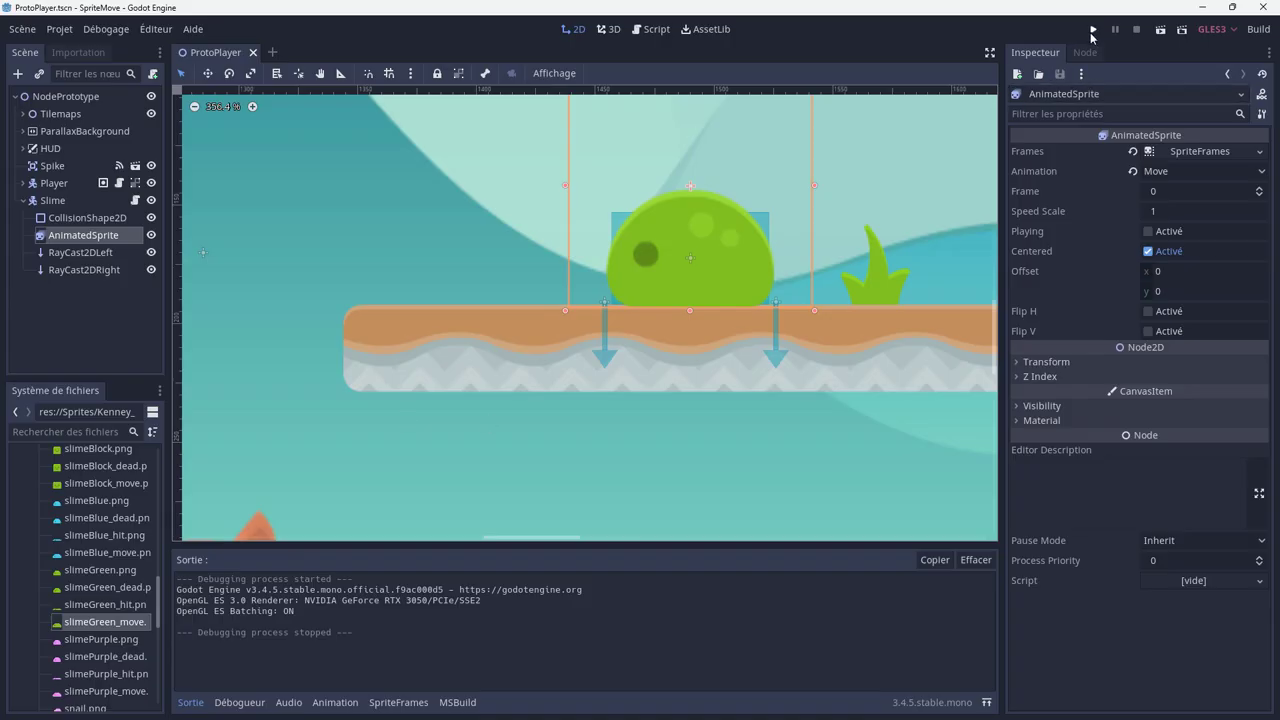
Run the game to check which way the slime faces, then close it.
click(1093, 29)
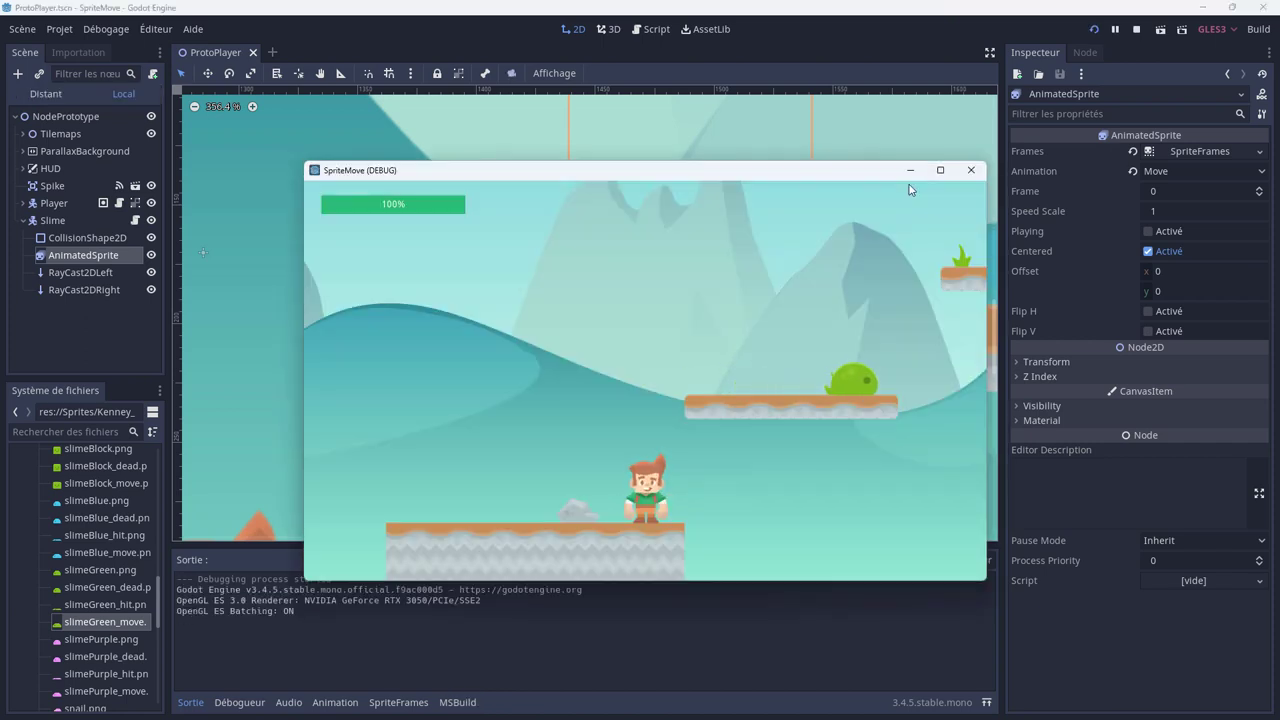
click(971, 171)
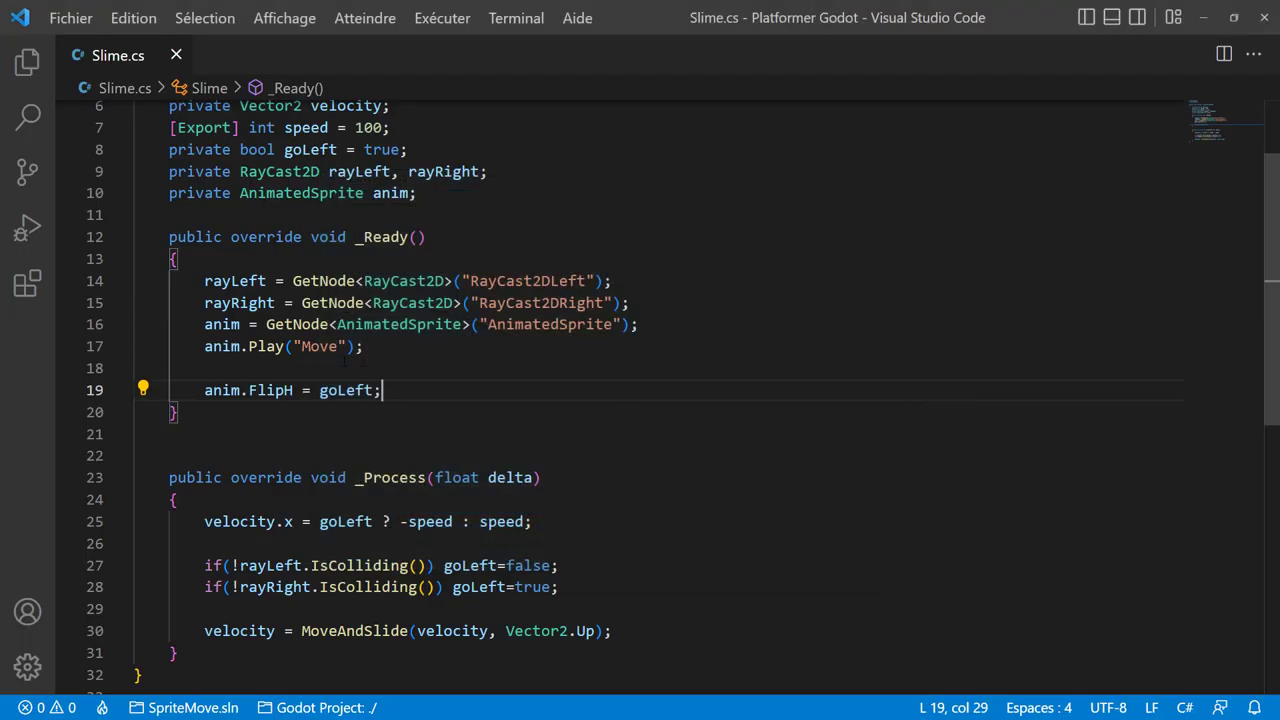
Cut the anim.FlipH = goLeft line out of _Ready and remove the empty line left behind.
drag(205, 390, 397, 392)
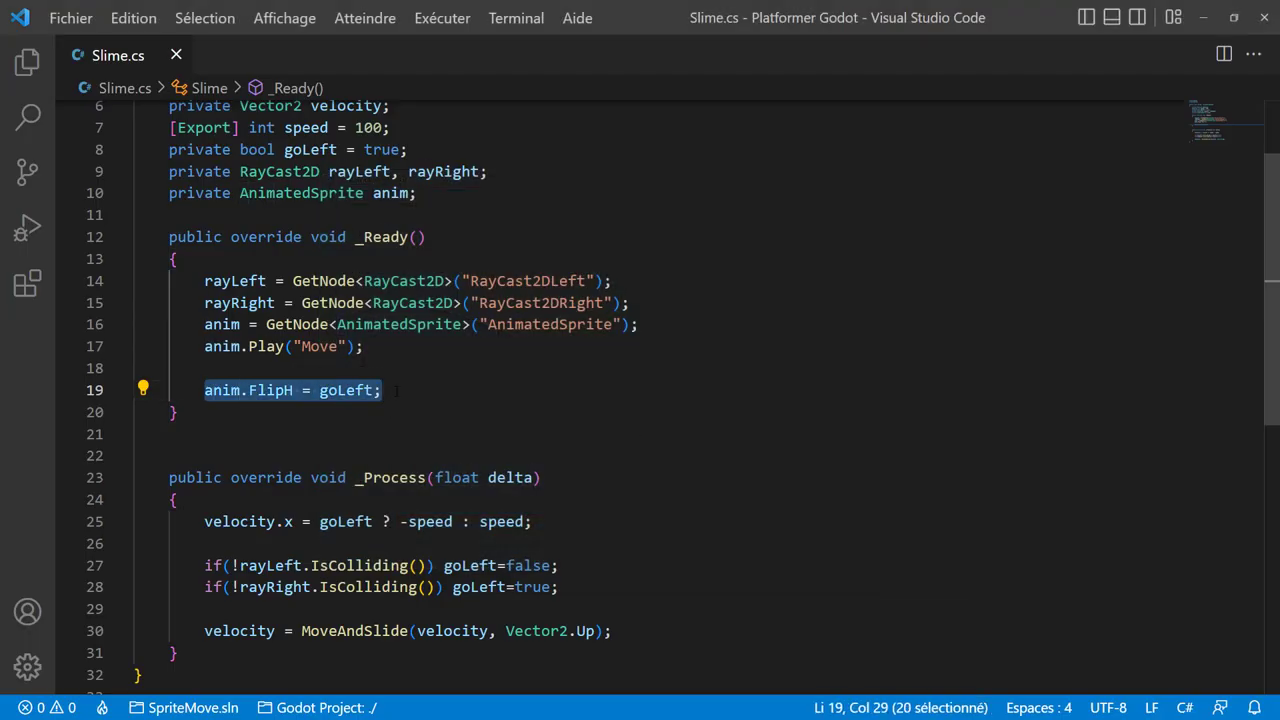
scroll(408, 391, down, 2)
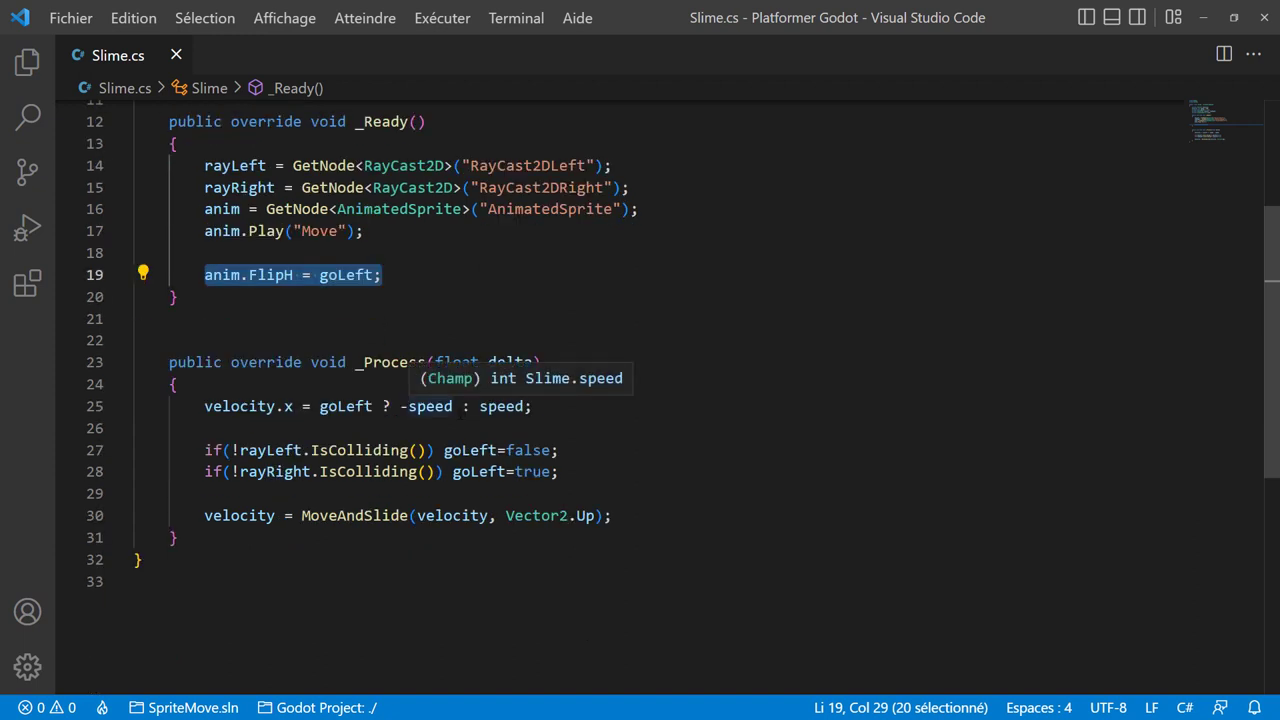
key(ctrl+x)
click(381, 231)
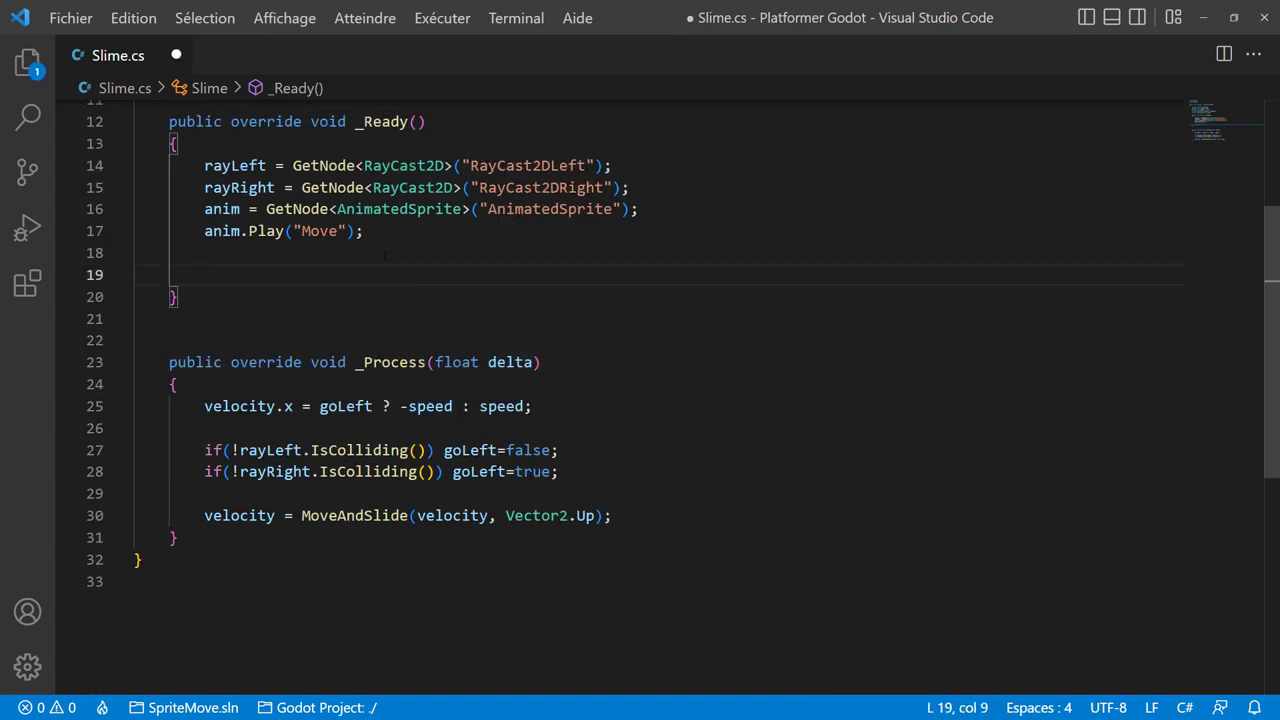
key(Delete)
Add anim.FlipH = goLeft; in _Process right after the rayRight edge check.
click(626, 497)
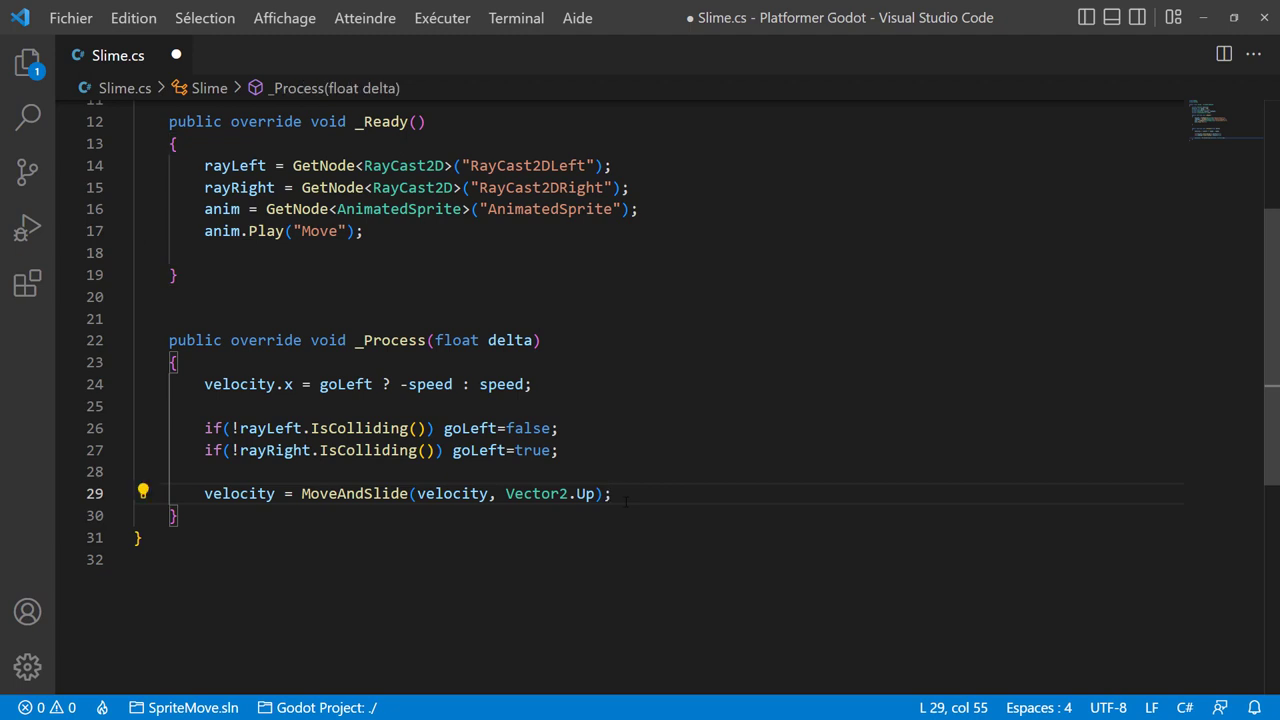
click(319, 406)
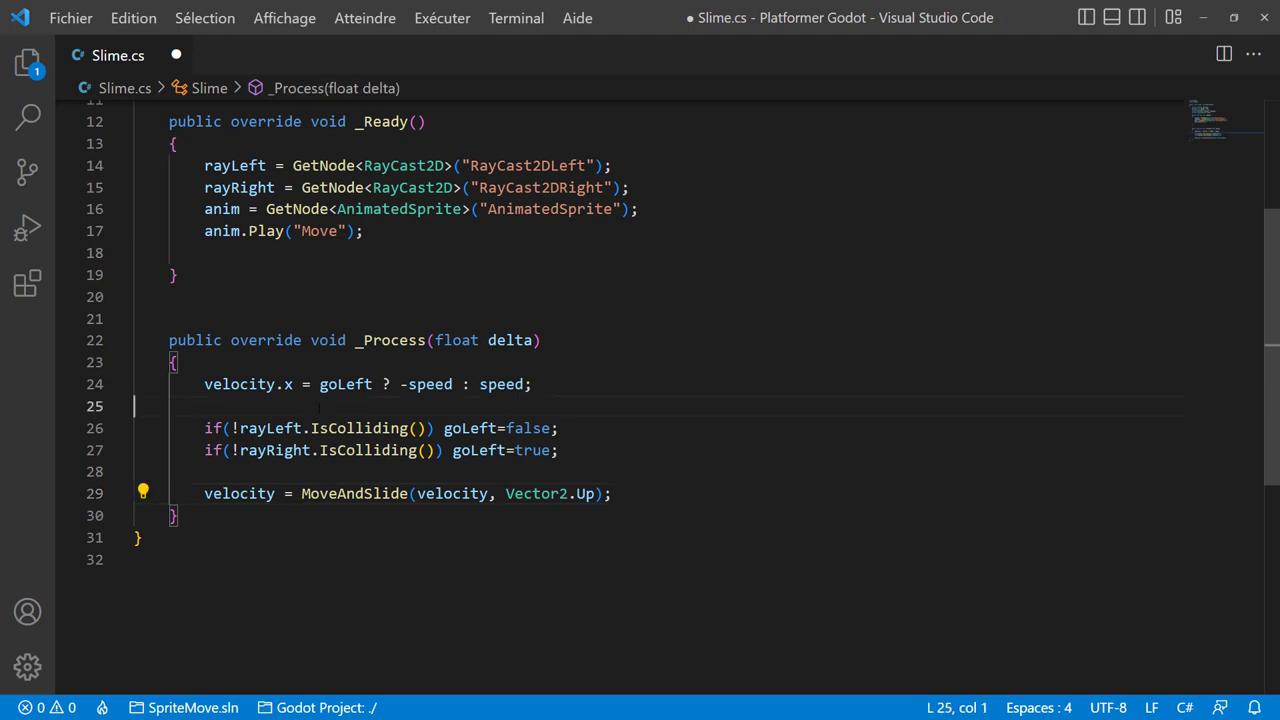
click(573, 452)
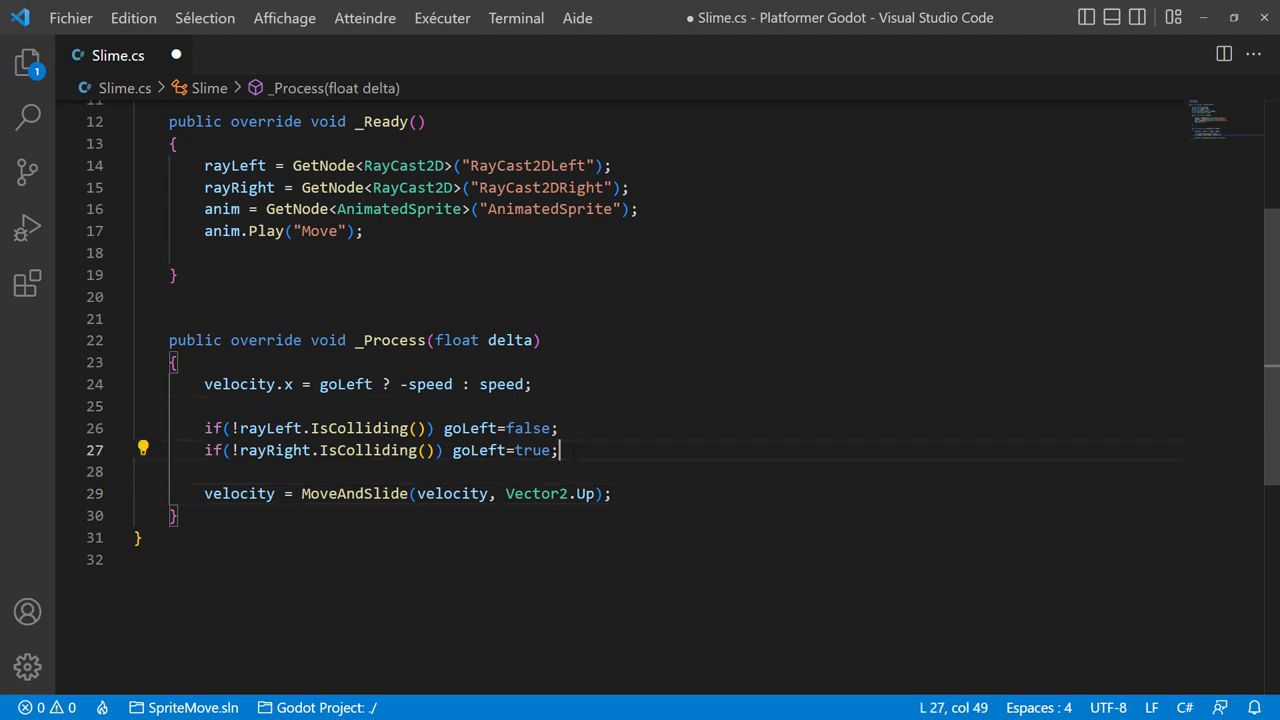
key(Return)
text(anim.FlipH = goLeft;)
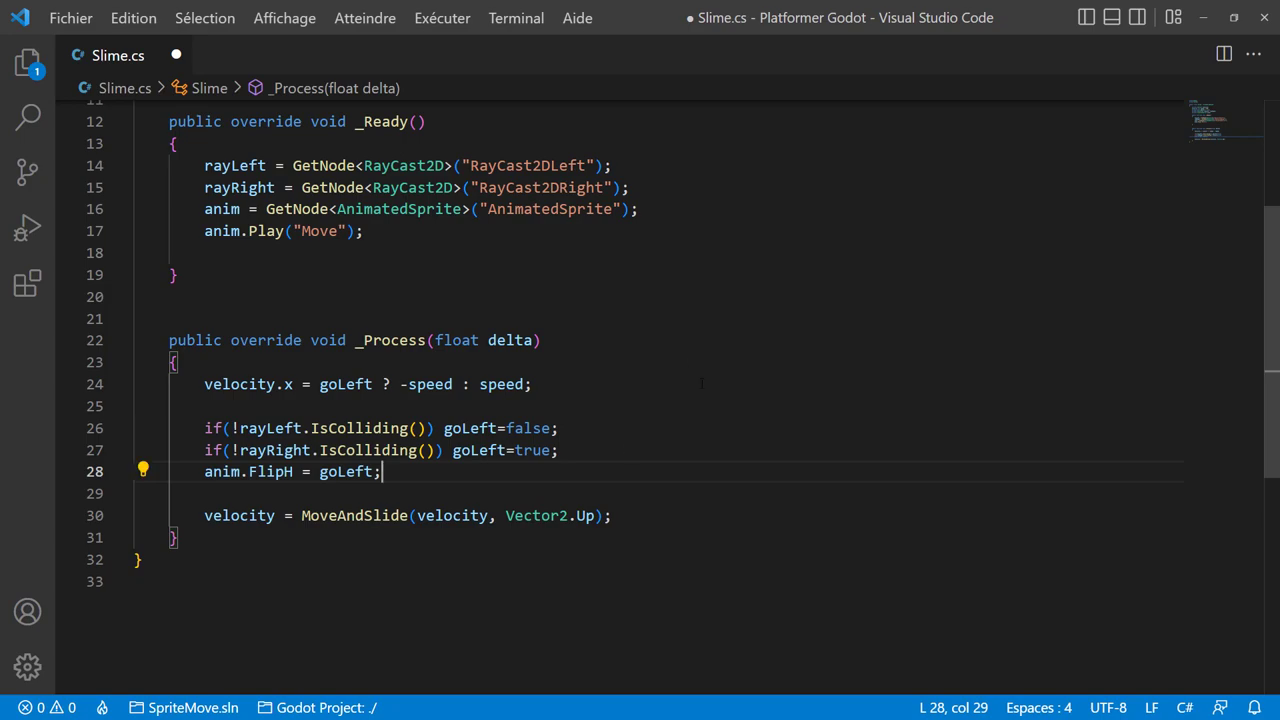
Save Slime.cs and launch the game from Godot.
key(ctrl+s)
key(alt+Tab)
click(1093, 31)
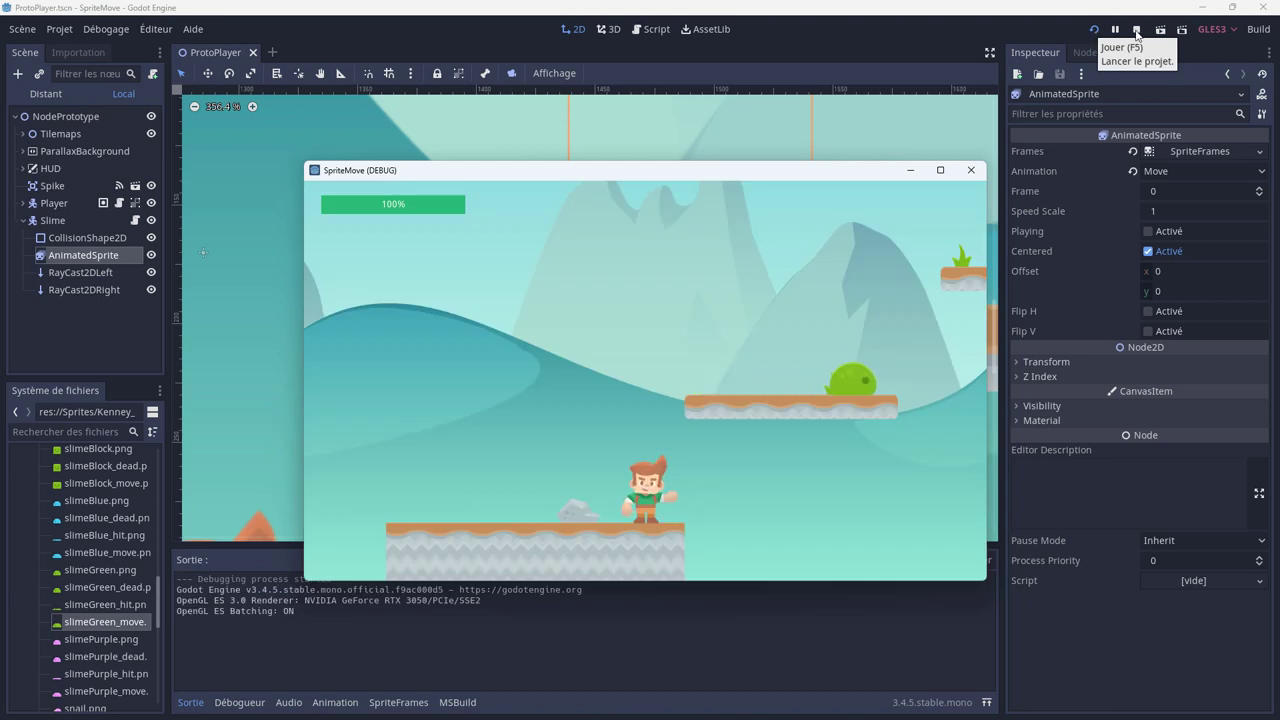
Stop the game and inspect the goLeft variable on line 28 of Slime.cs.
click(1136, 33)
key(alt+Tab)
click(320, 471)
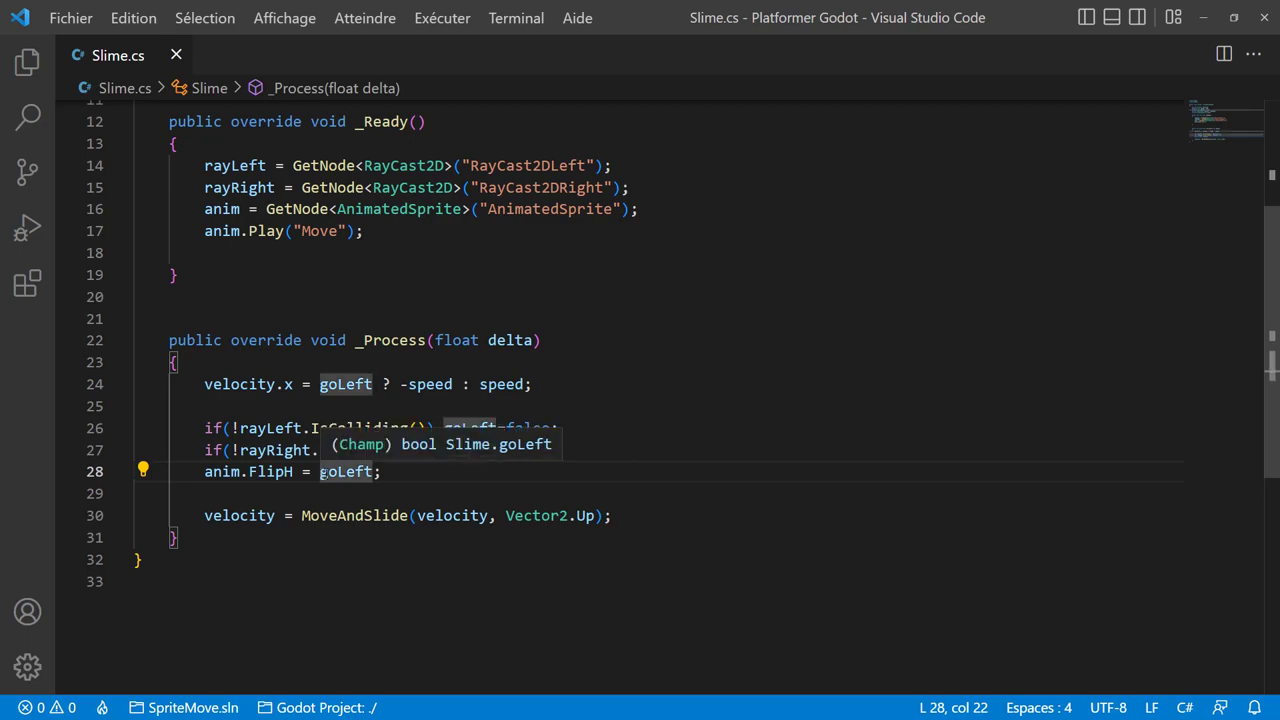
key(alt+Tab)
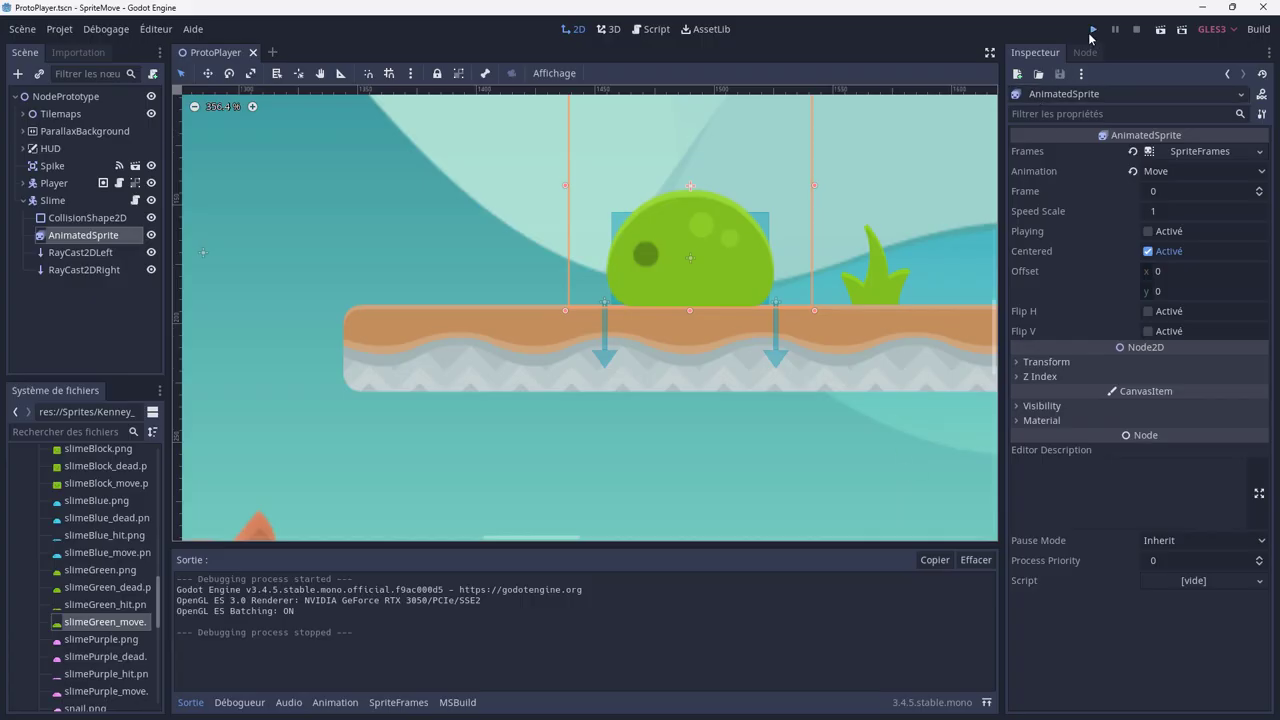
Run the game again to watch the slime turn, then stop it and zoom the viewport.
click(1093, 30)
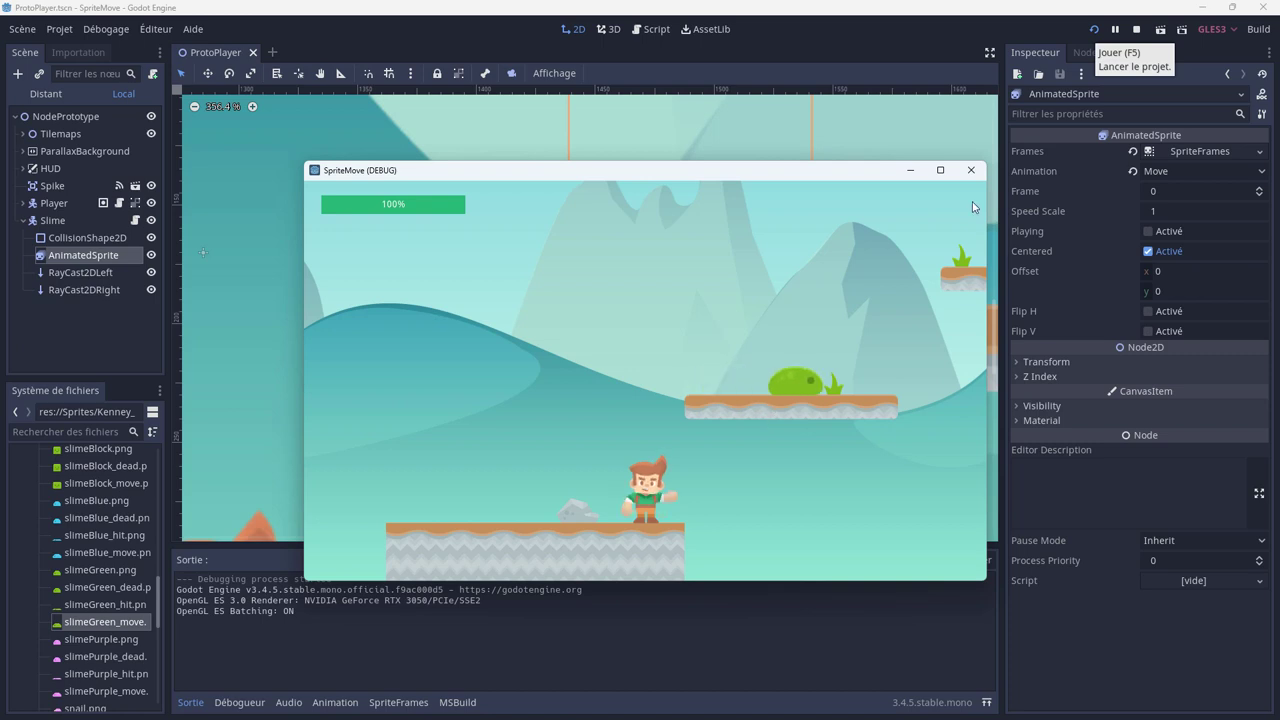
click(970, 170)
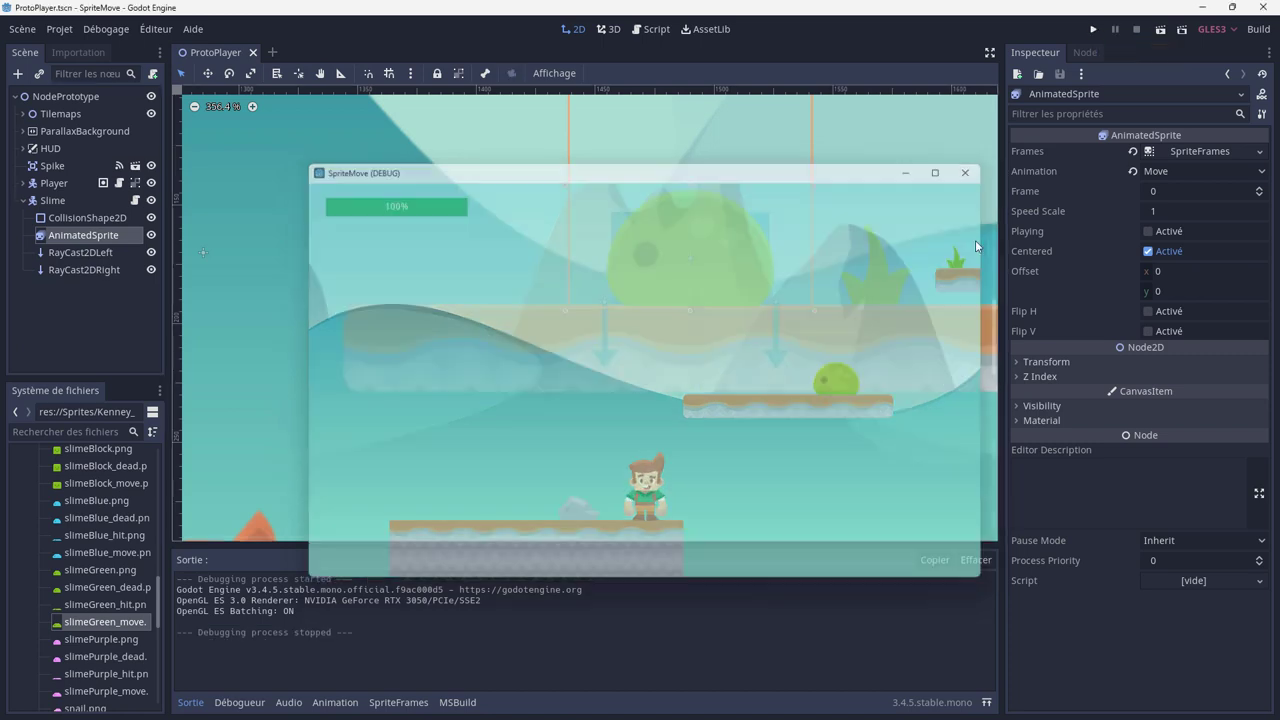
scroll(645, 340, down, 3)
scroll(690, 390, down, 1)
scroll(690, 384, down, 5)
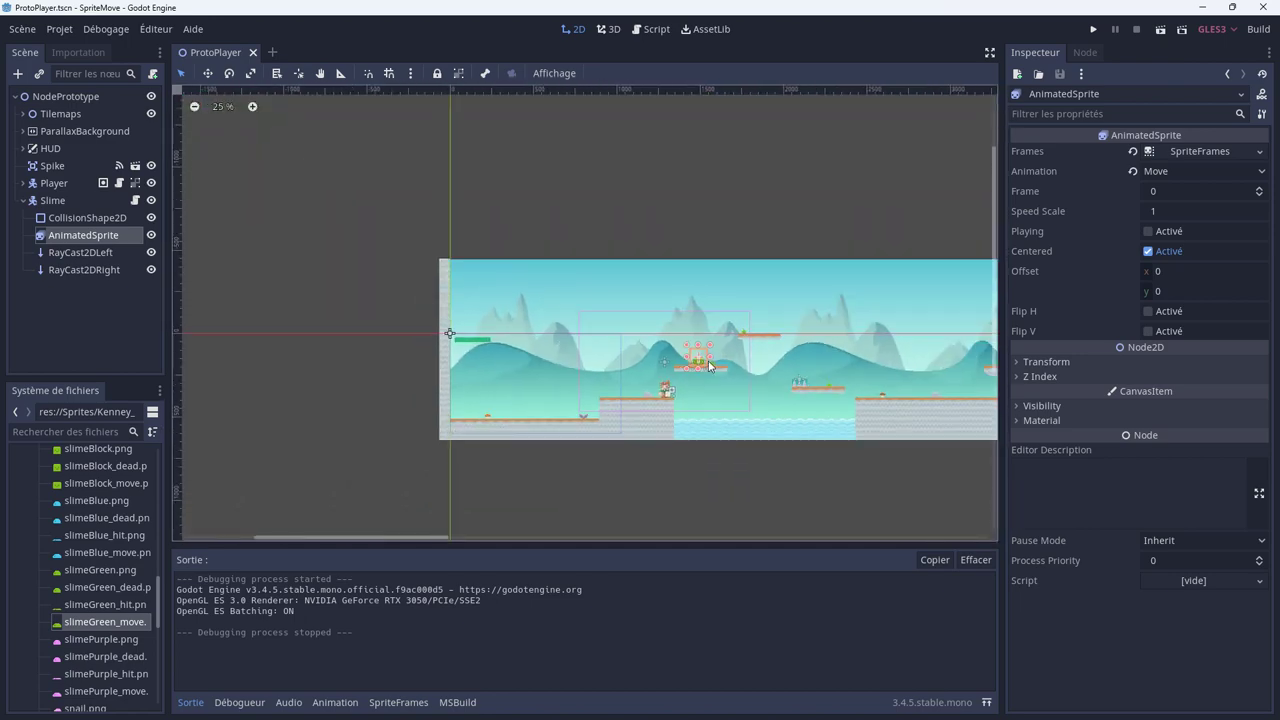
scroll(690, 380, up, 1)
scroll(690, 378, up, 1)
scroll(689, 376, up, 2)
scroll(689, 376, up, 1)
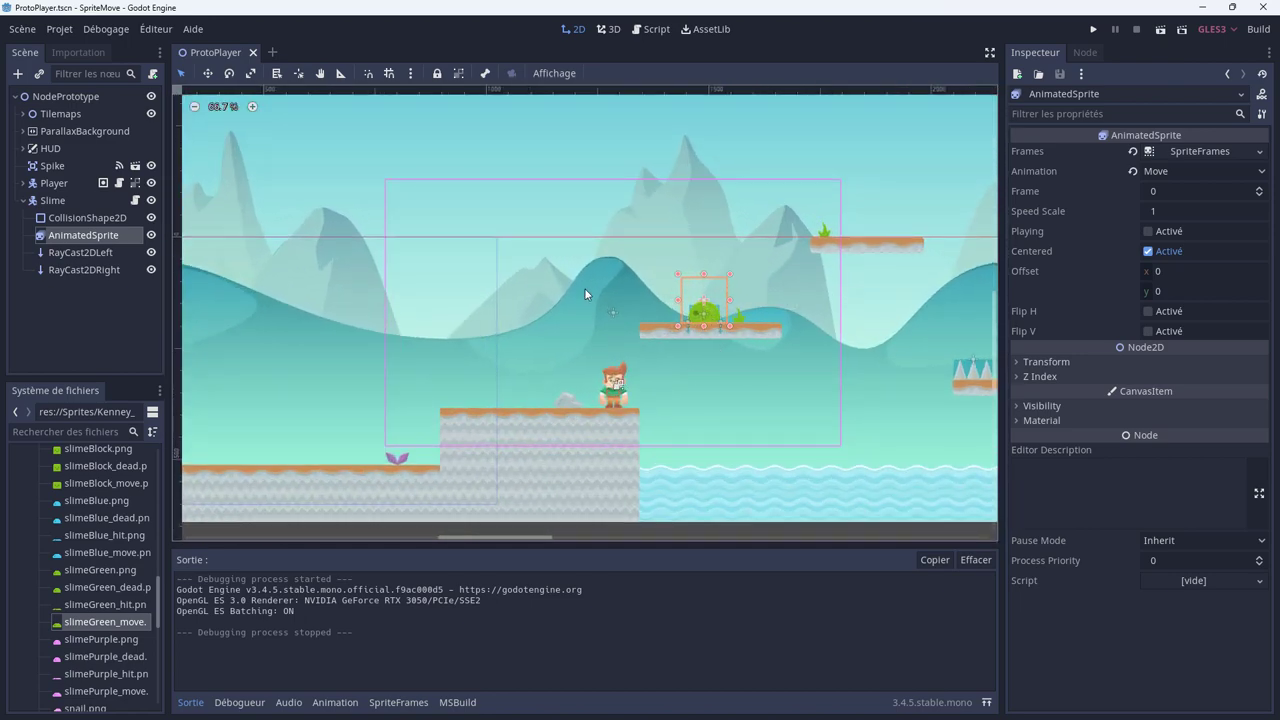
Group the Slime's children, move it onto the upper-right platform, and test-run the level.
click(74, 200)
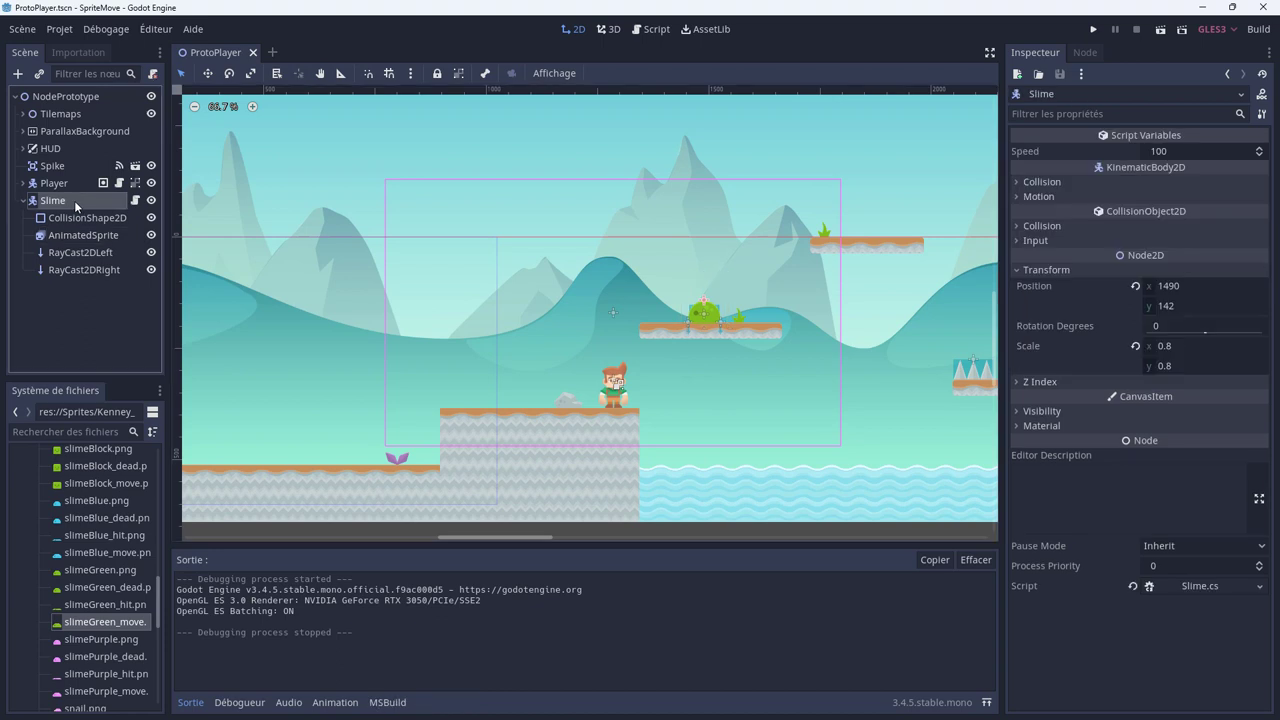
click(458, 73)
drag(707, 304, 870, 220)
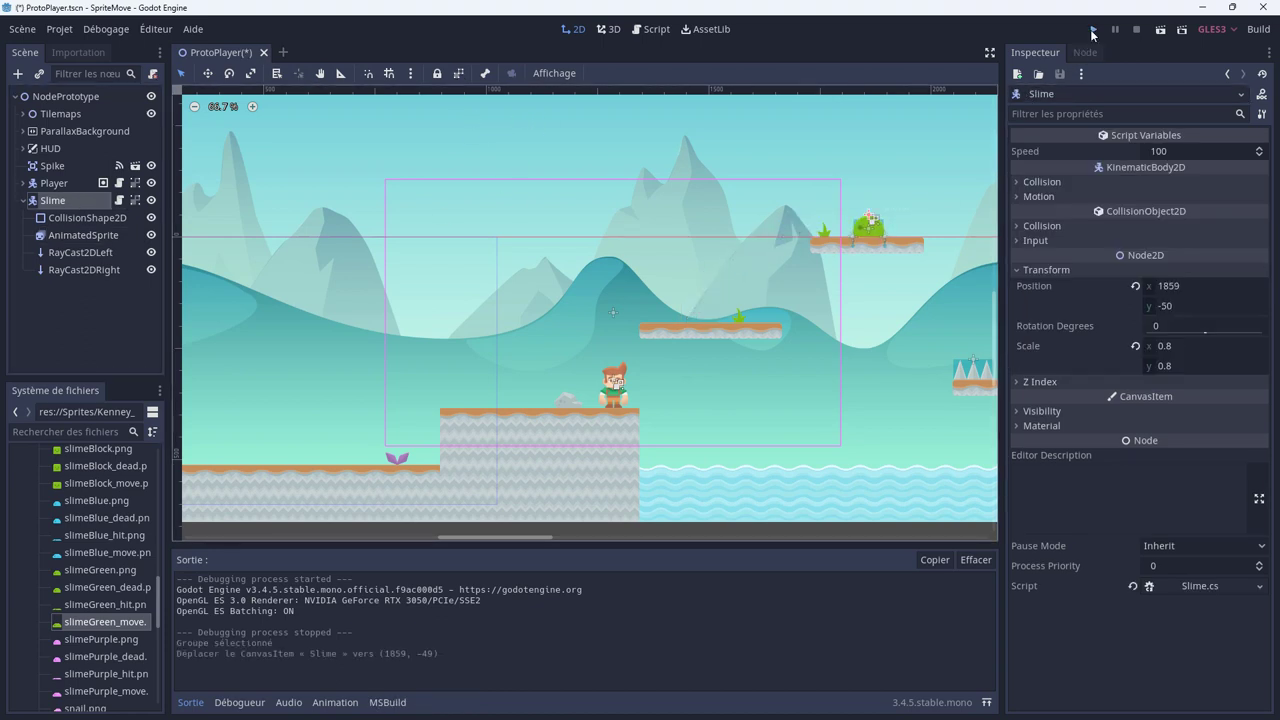
click(1093, 31)
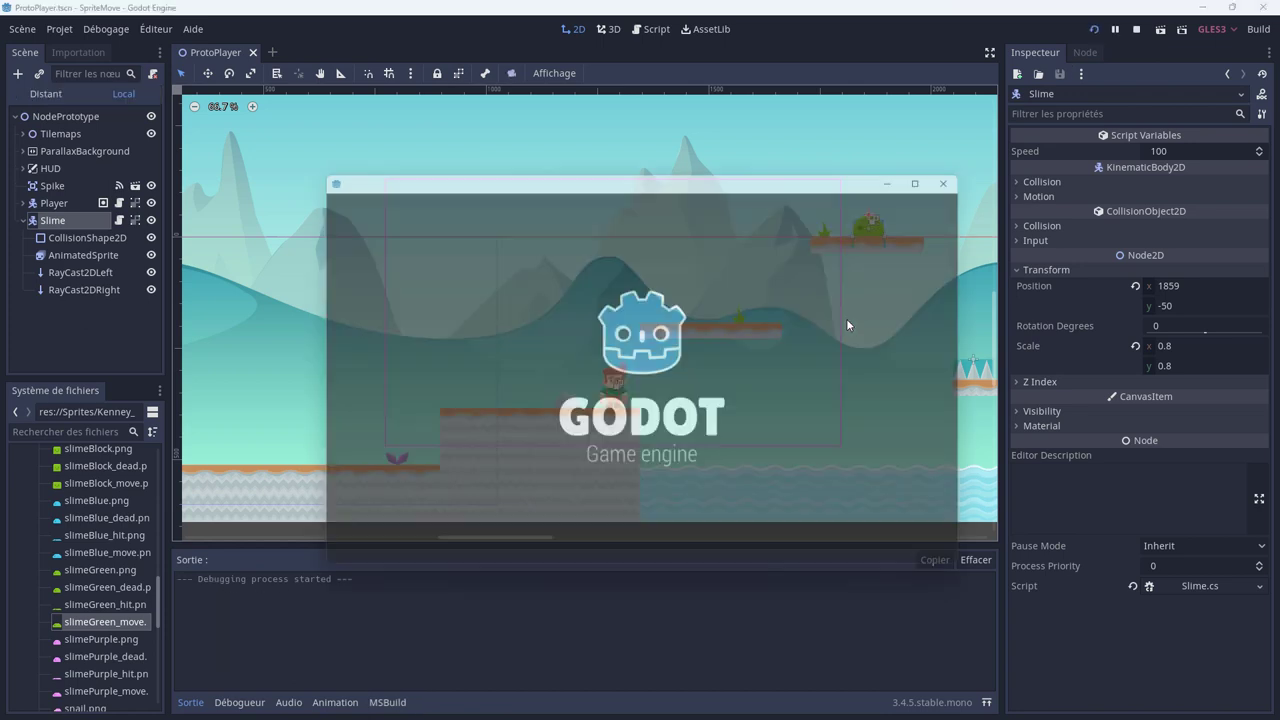
key(Right)
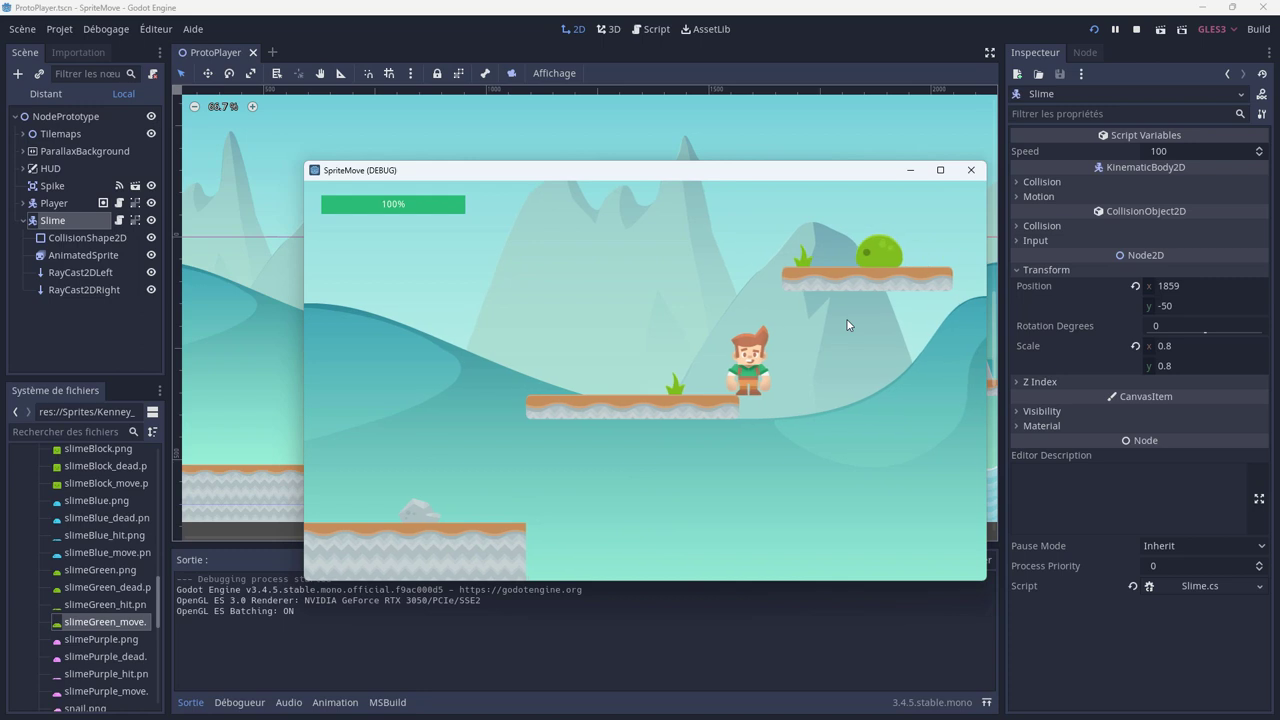
click(970, 170)
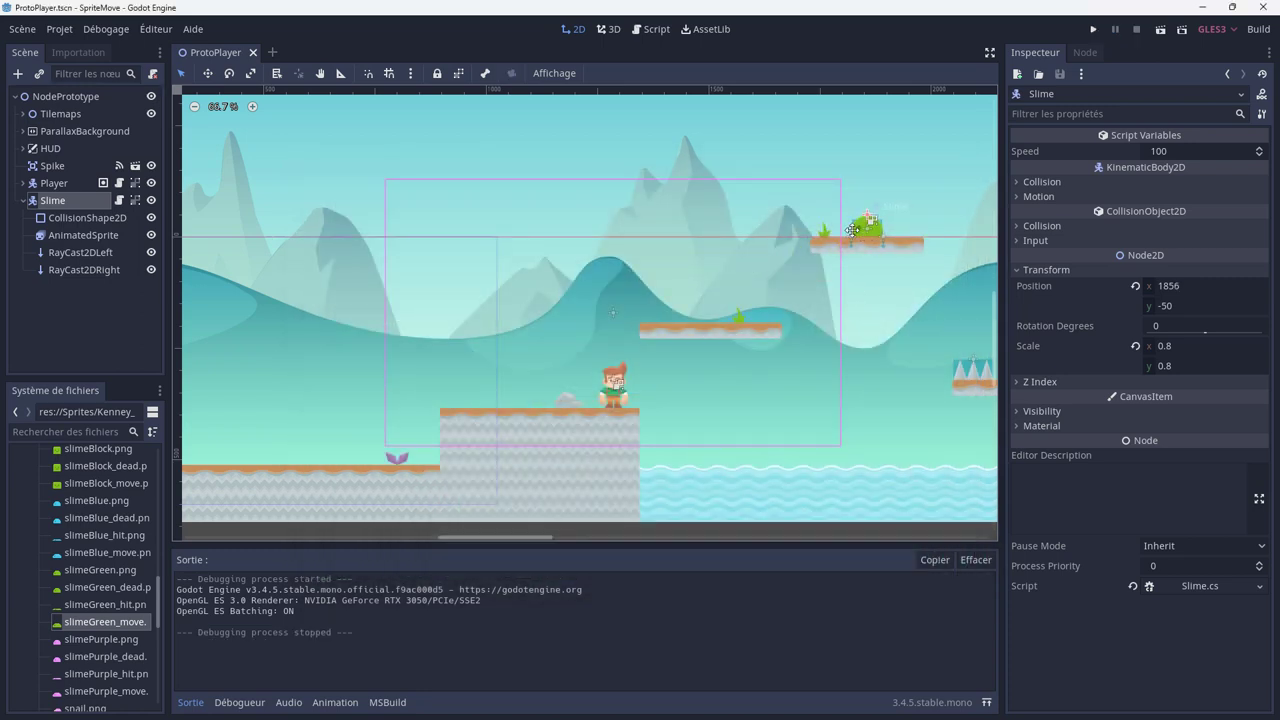
Move the slime down onto the lower-left ground and place the Player near it.
mouse_move(866, 232)
mouse_down()
mouse_move(654, 285)
mouse_move(297, 423)
mouse_move(283, 472)
mouse_up()
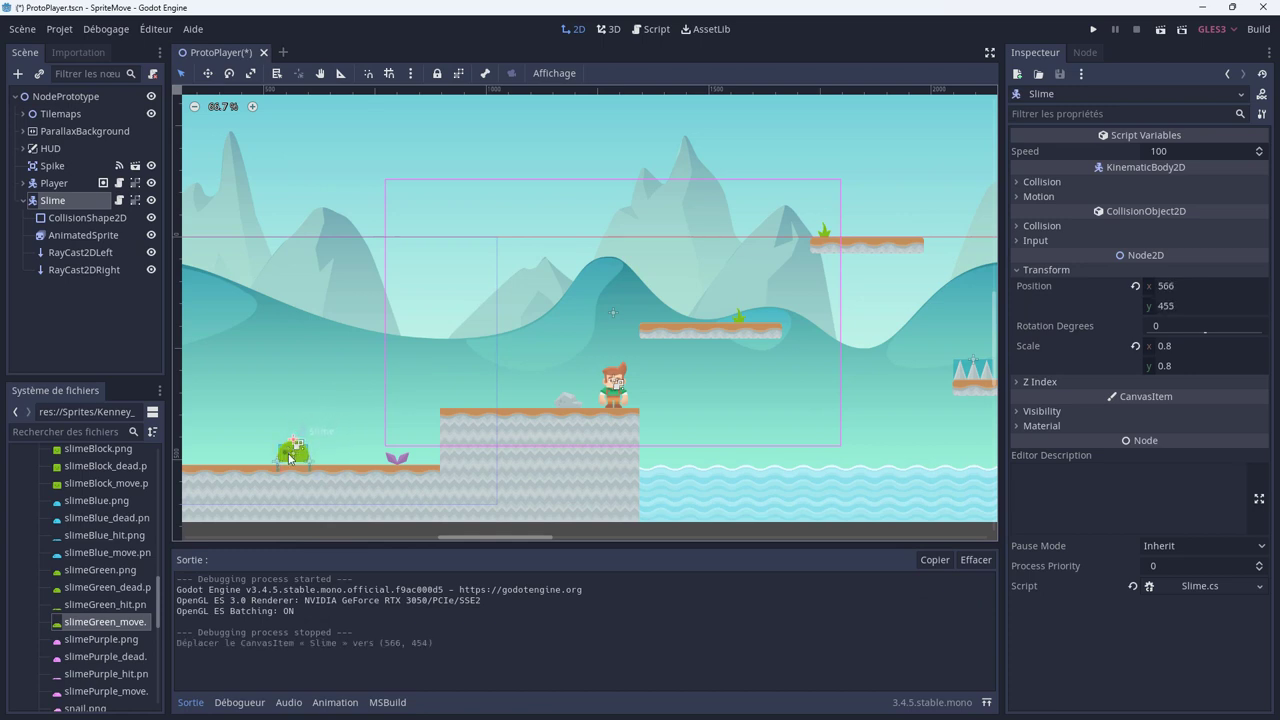
middle_drag(274, 424, 476, 379)
drag(496, 406, 323, 416)
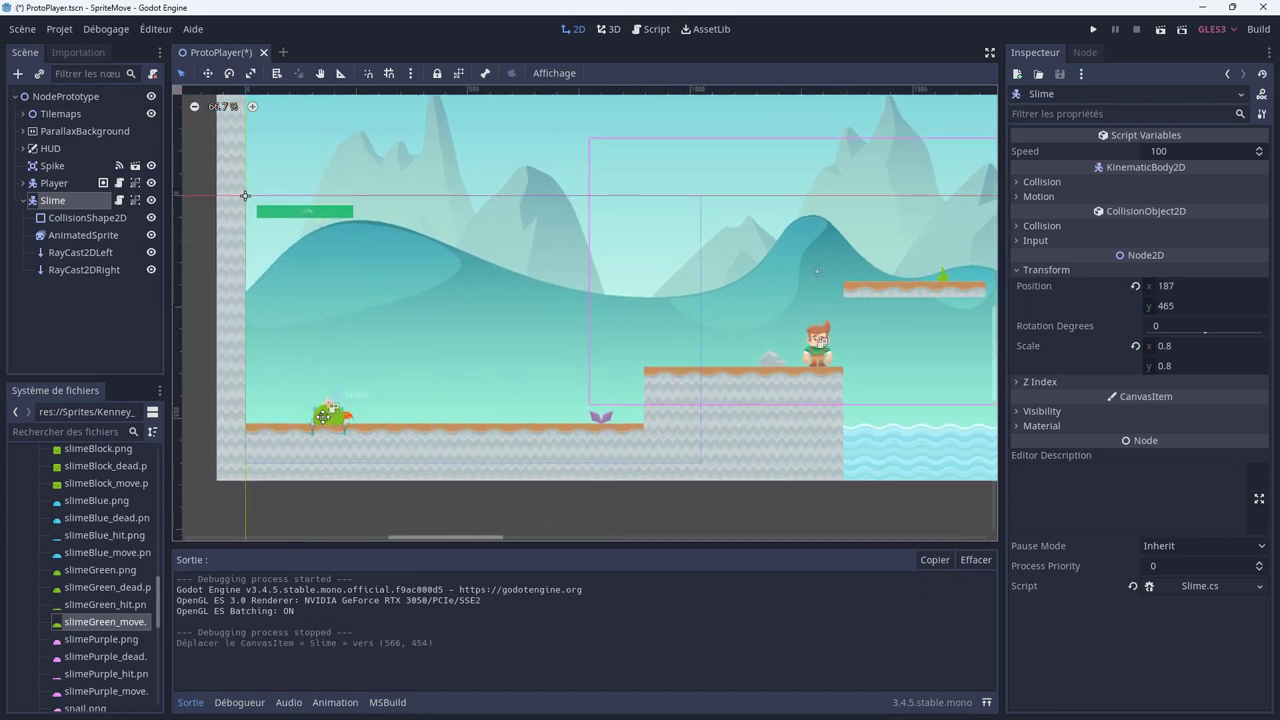
click(820, 345)
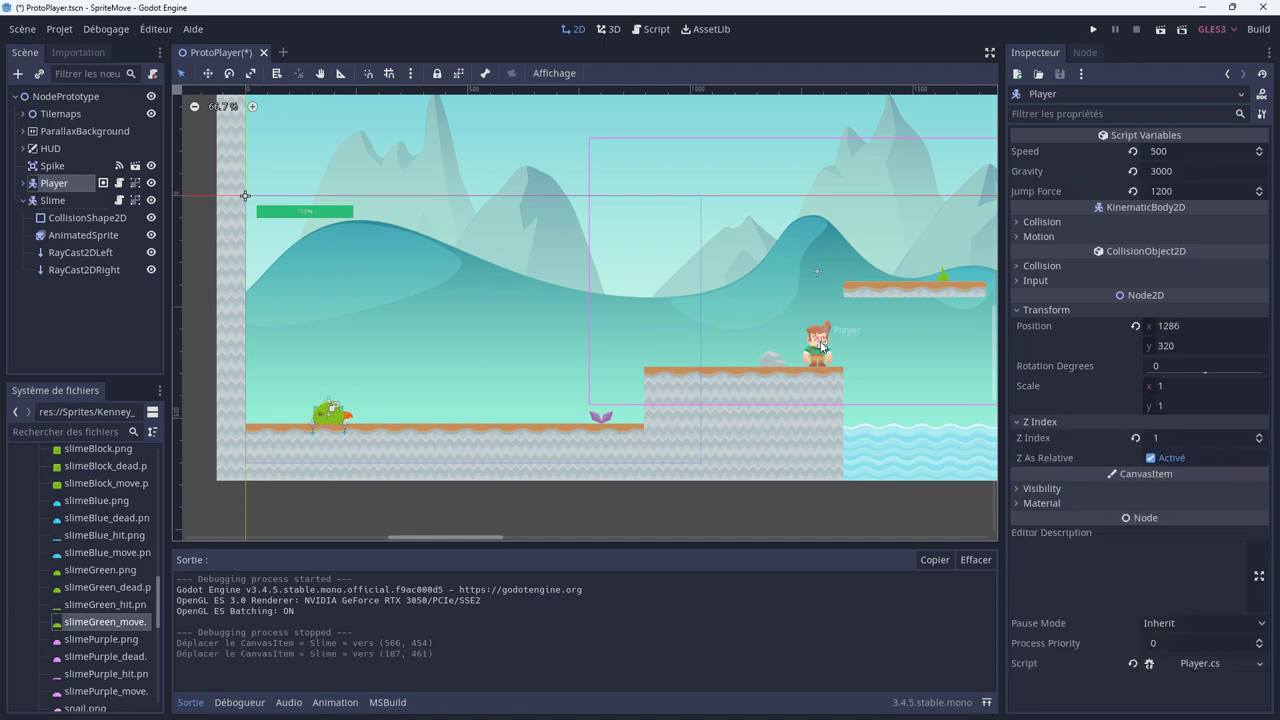
drag(820, 343, 445, 398)
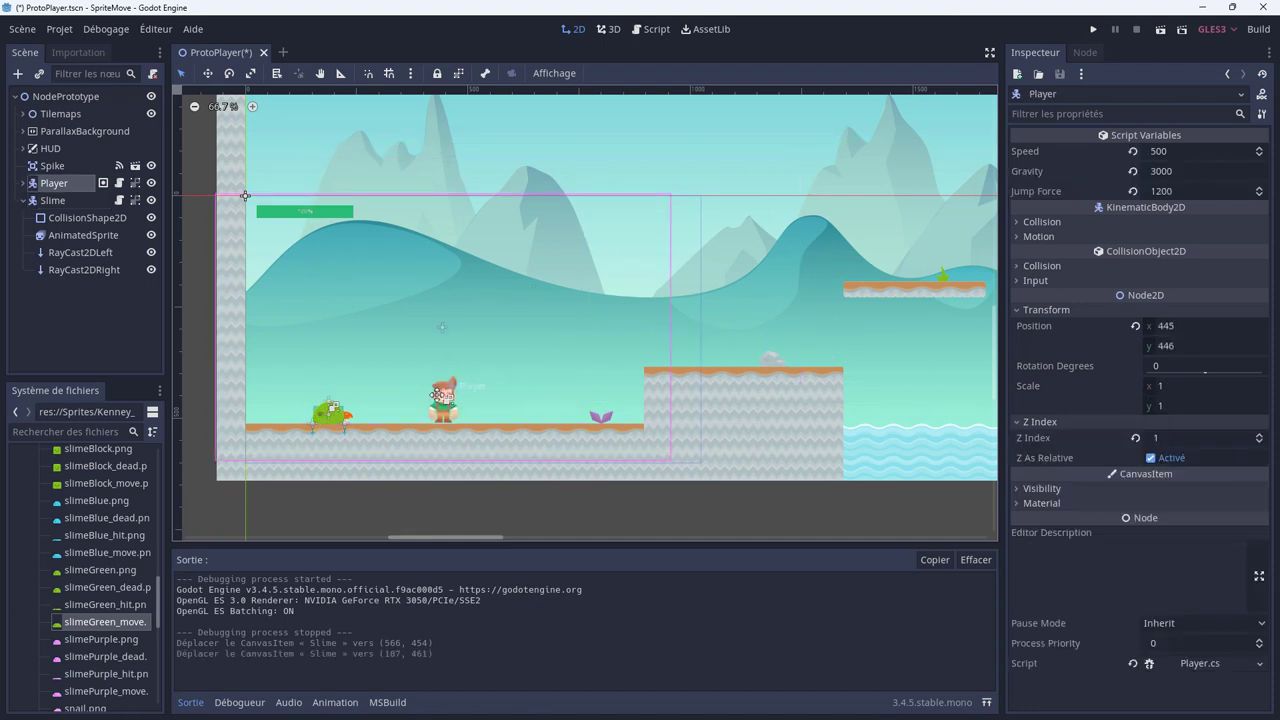
Test-play the level by walking the player left toward the slime, then close it.
click(1091, 31)
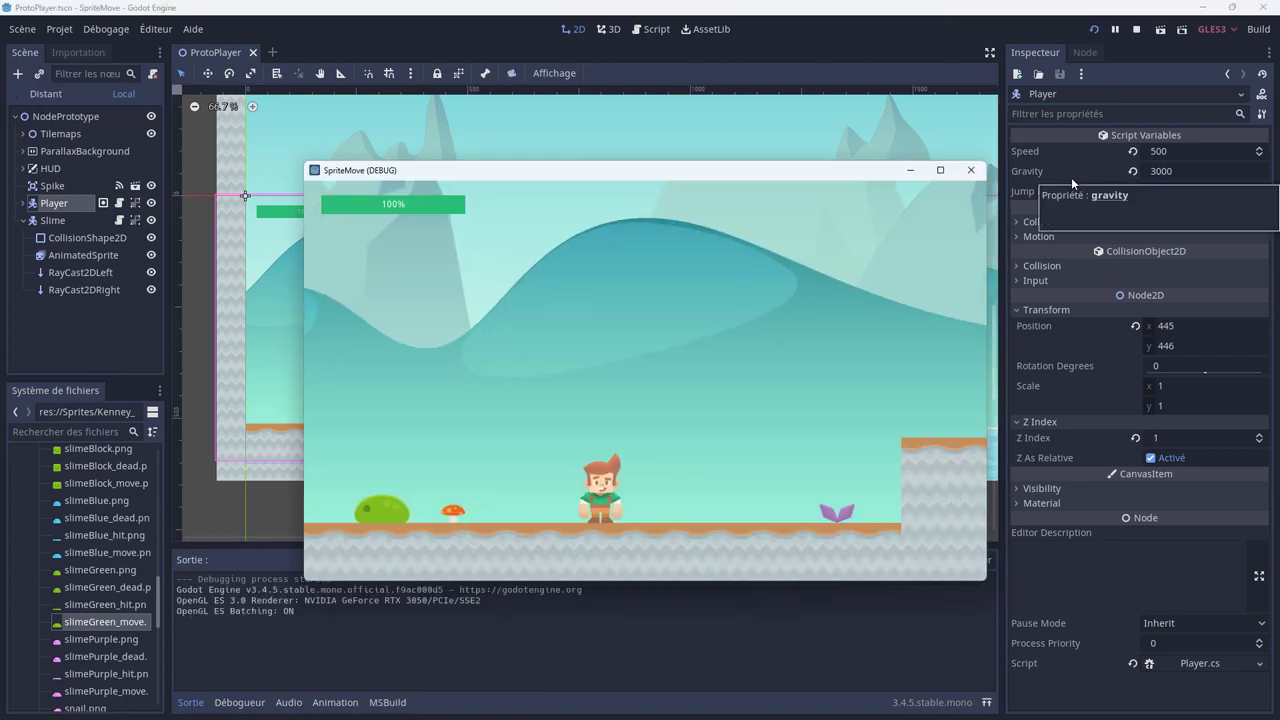
key(Left)
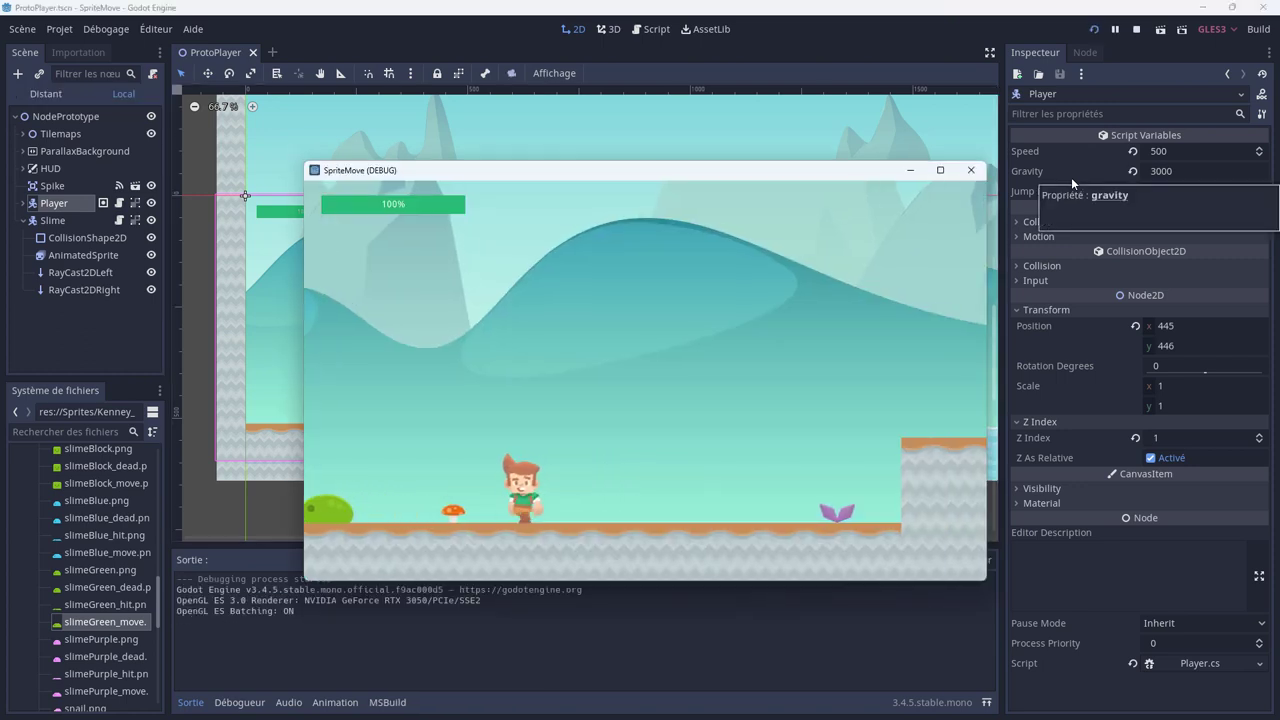
key(Left)
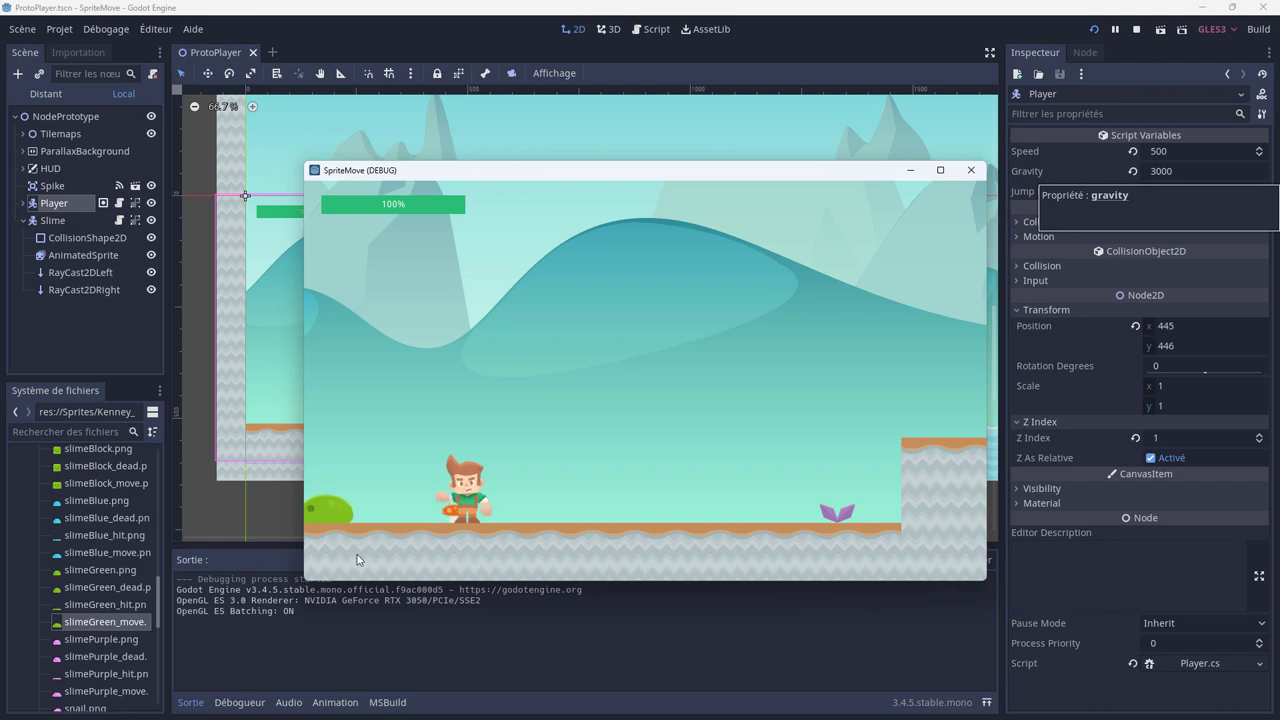
click(971, 171)
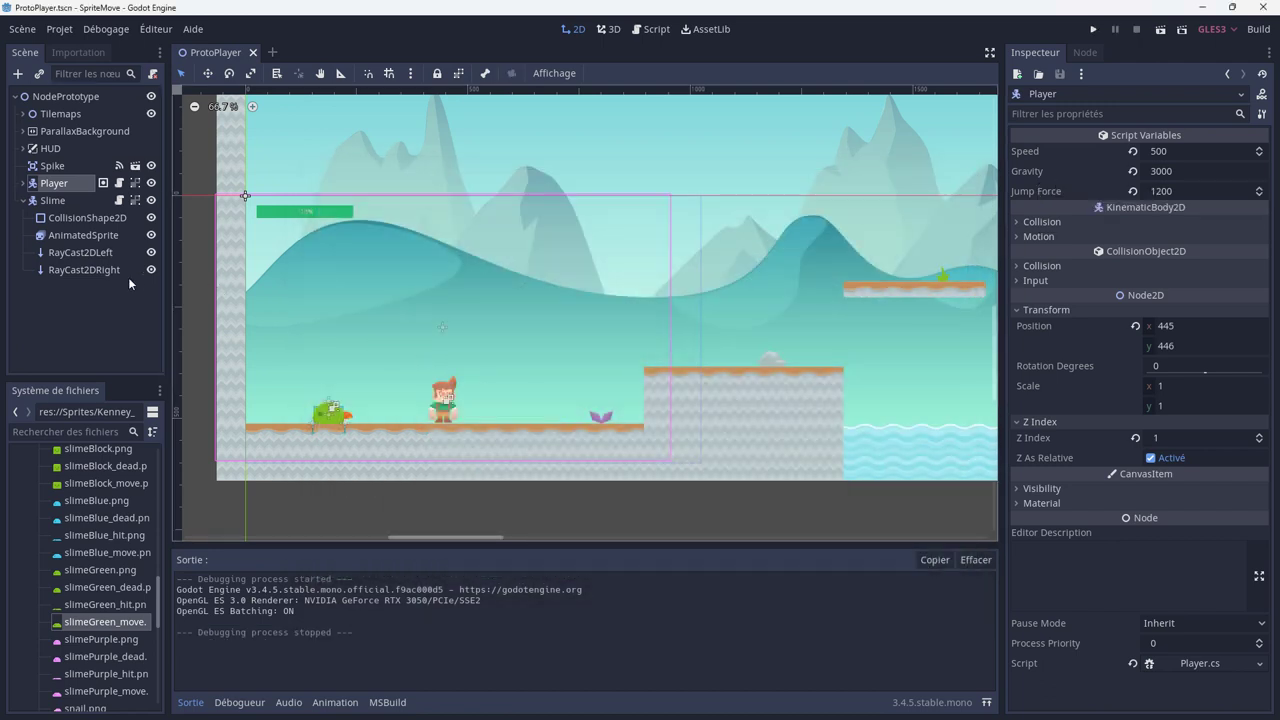
Duplicate RayCast2DRight under Slime and rename the copy RayCast2DFront.
click(55, 202)
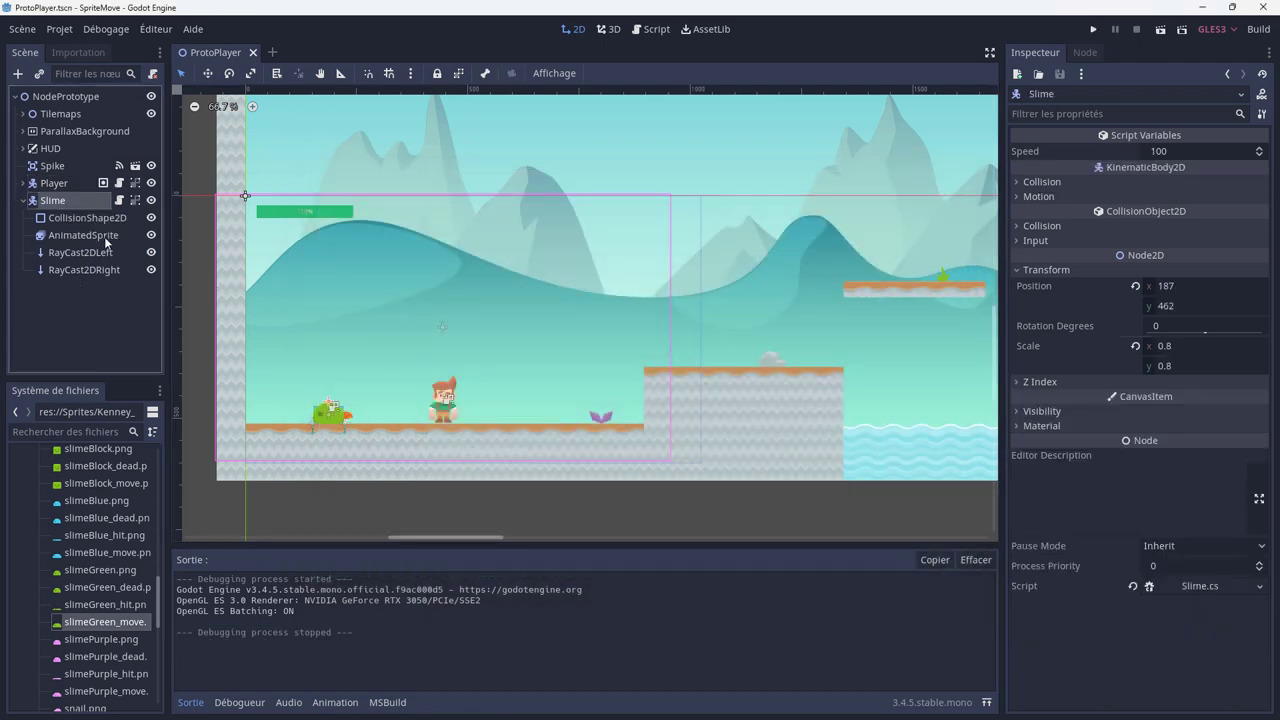
scroll(300, 440, up, 6)
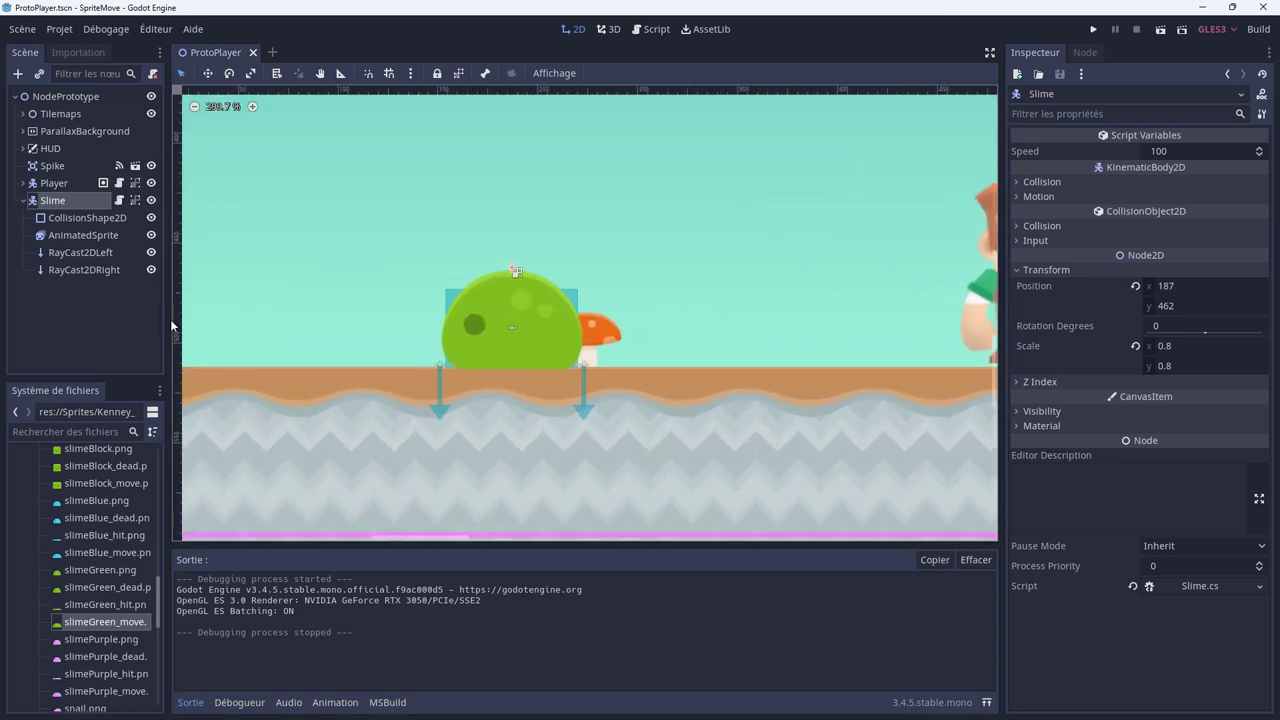
click(80, 268)
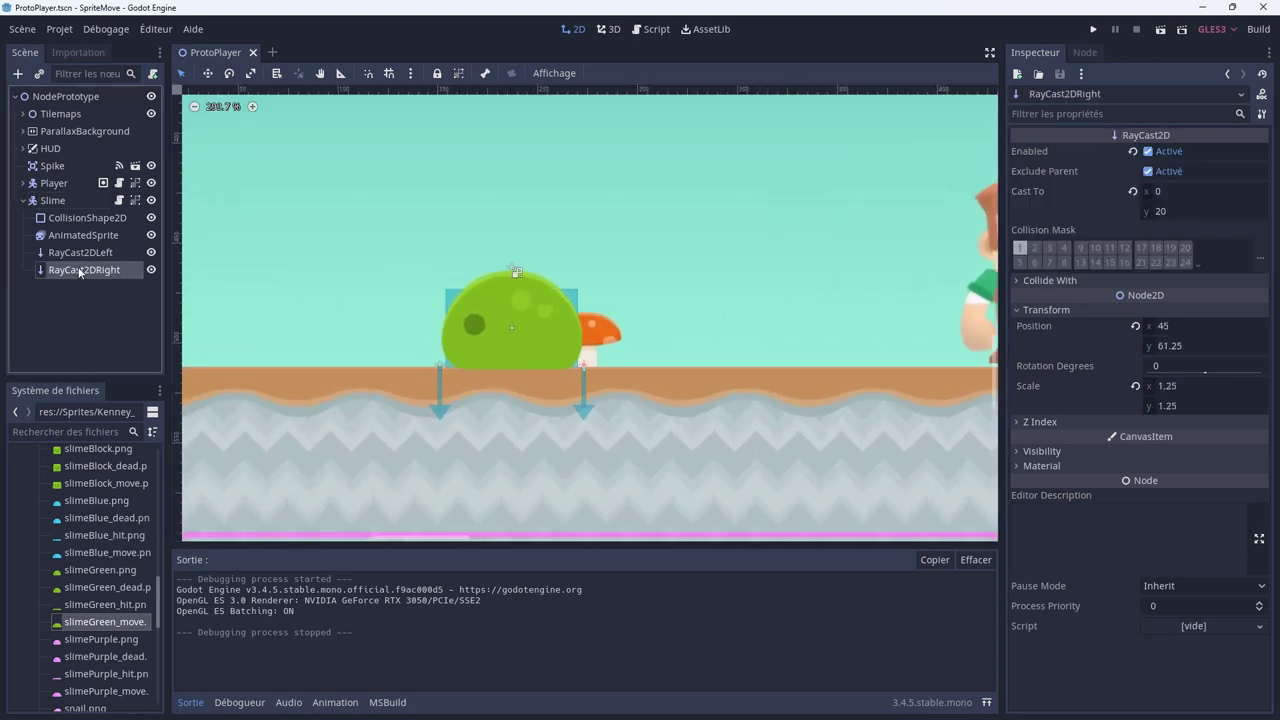
key(ctrl+d)
double_click(89, 289)
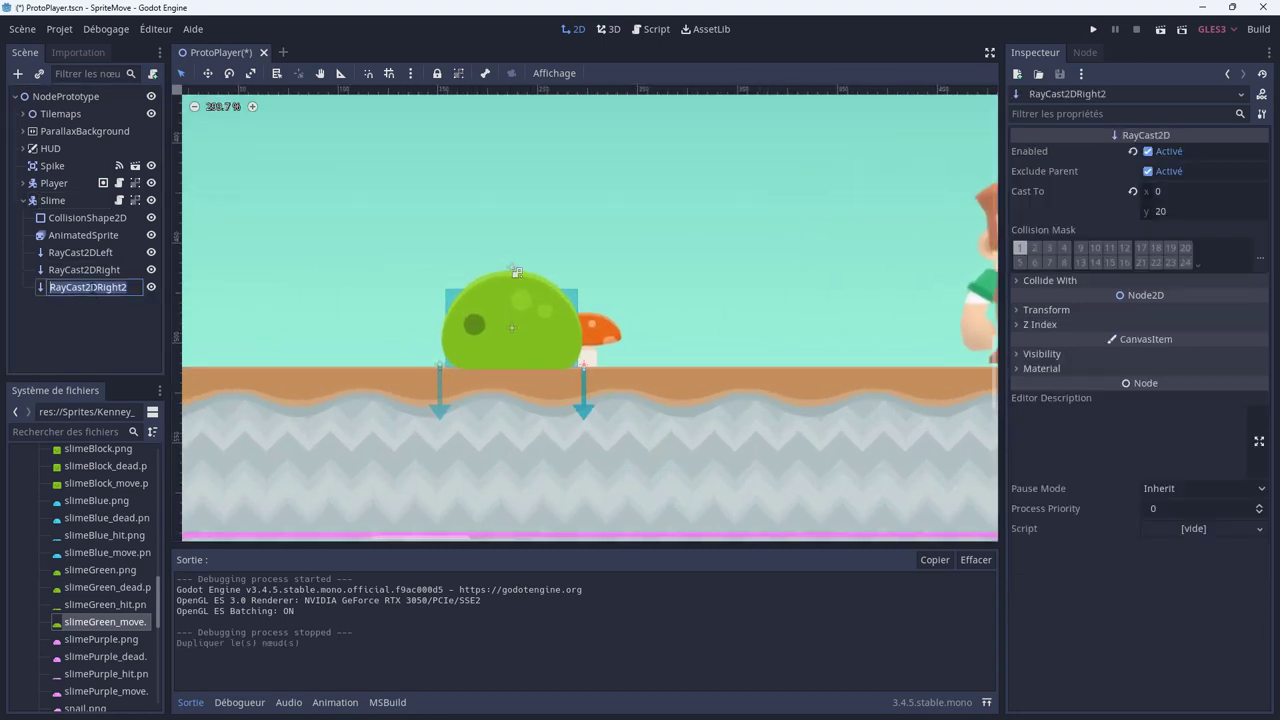
key(shift+End)
text(Fr)
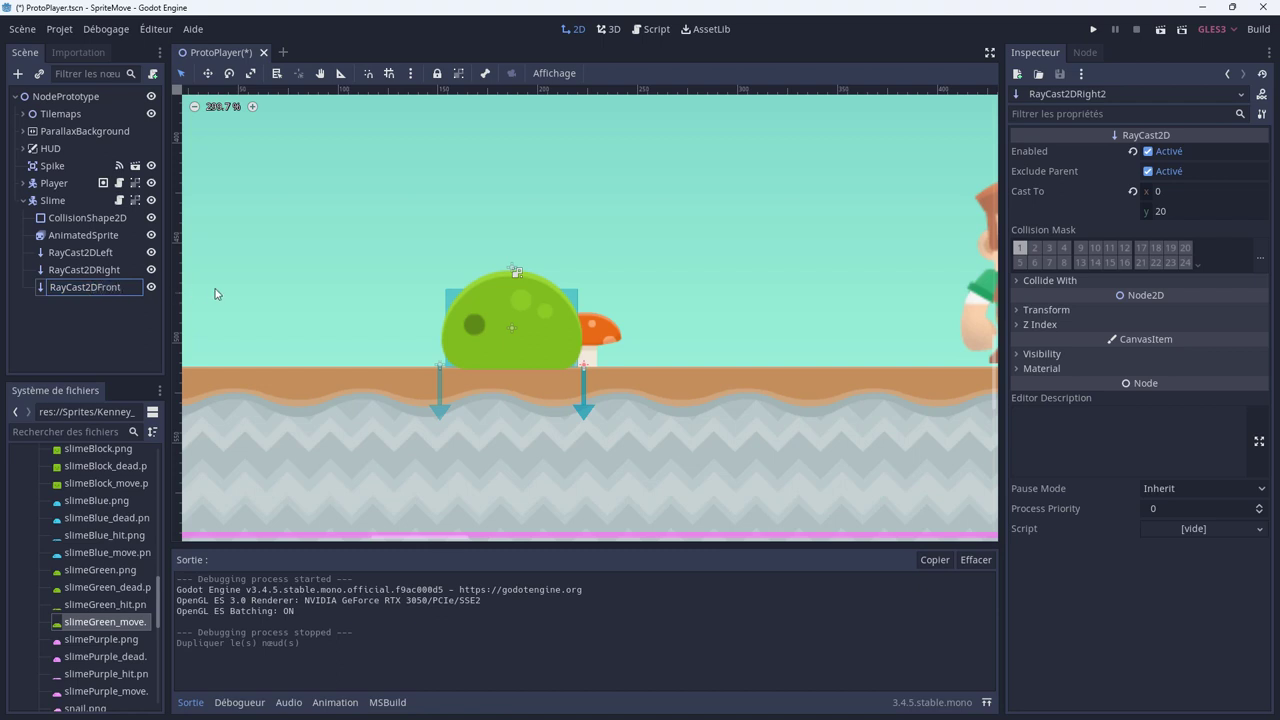
key(Return)
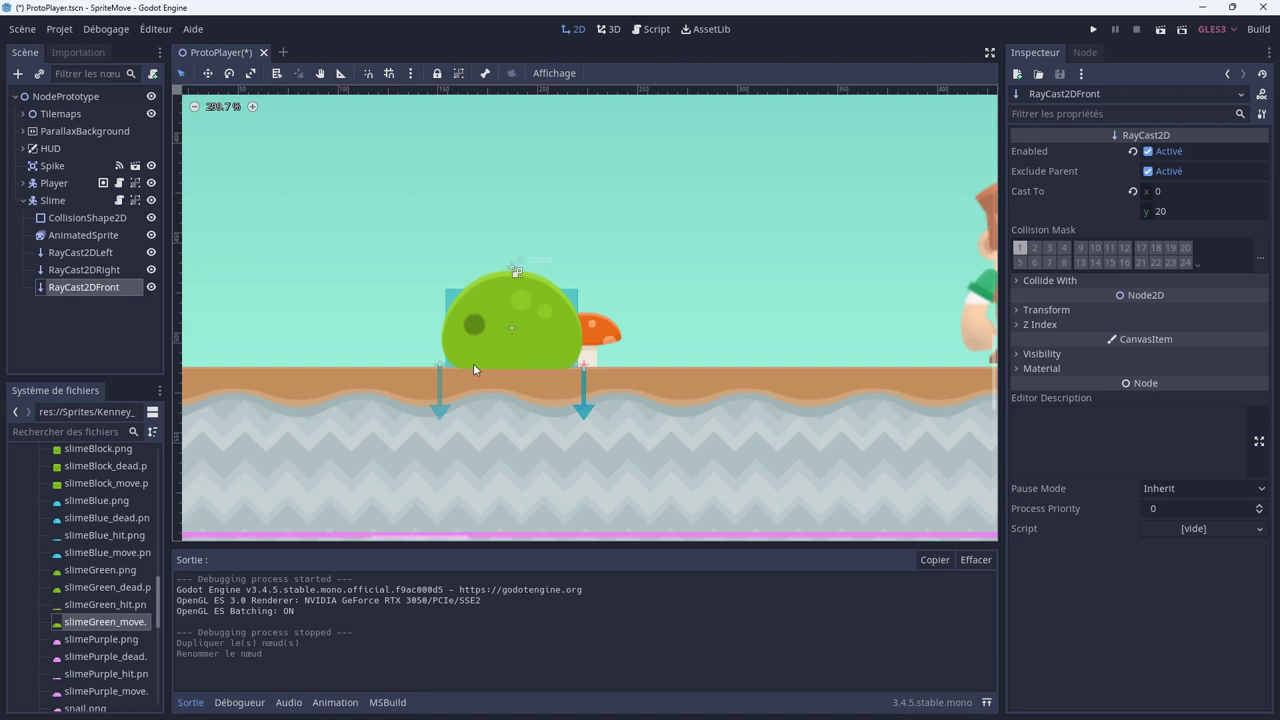
Undo an accidental slime move and drag RayCast2DFront toward the slime's left edge.
click(458, 73)
drag(579, 366, 506, 368)
key(ctrl+z)
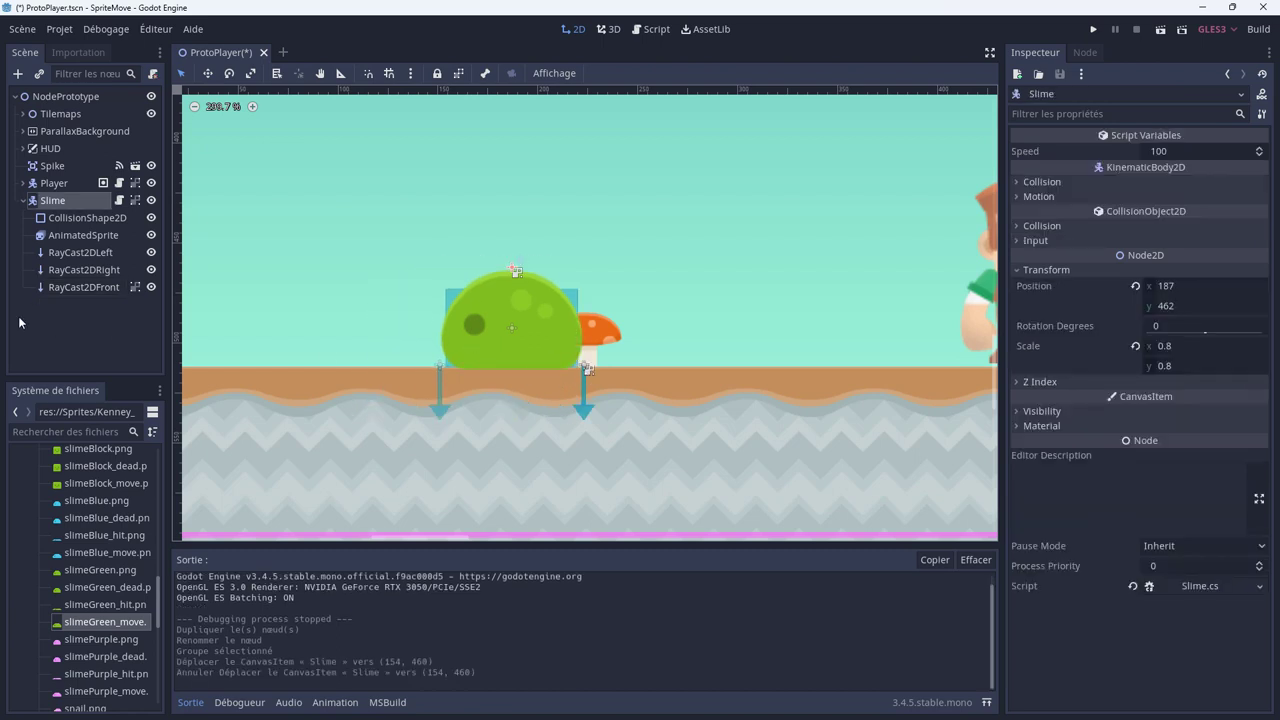
click(76, 289)
click(136, 288)
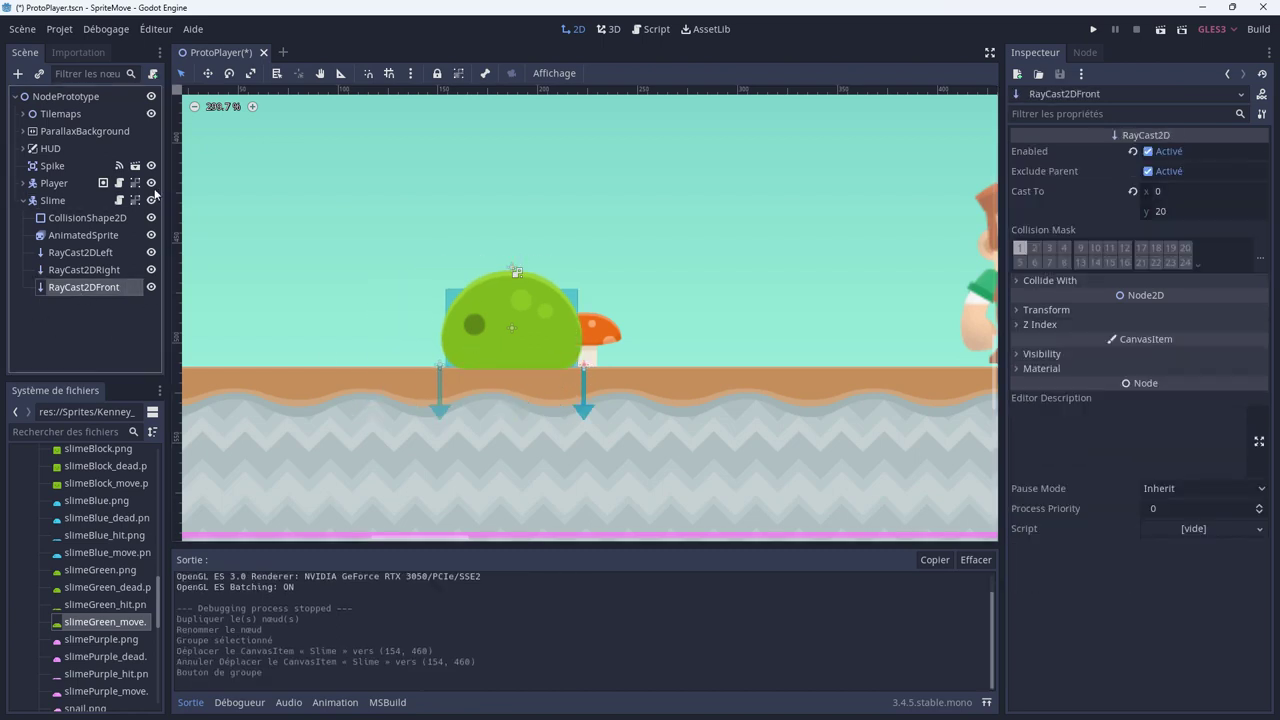
click(136, 201)
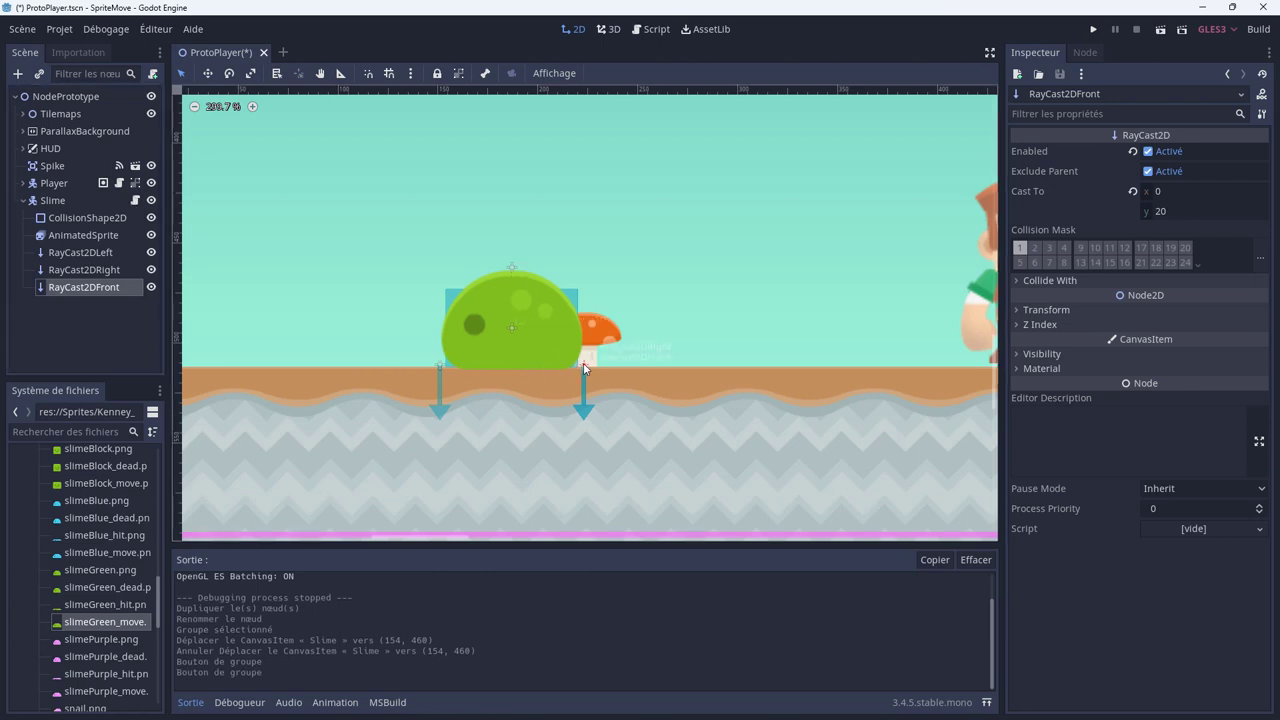
mouse_move(570, 366)
mouse_down()
mouse_move(490, 368)
mouse_move(425, 326)
mouse_up()
Set RayCast2DFront's Cast To to x -1, y 0 so it points left.
click(1175, 213)
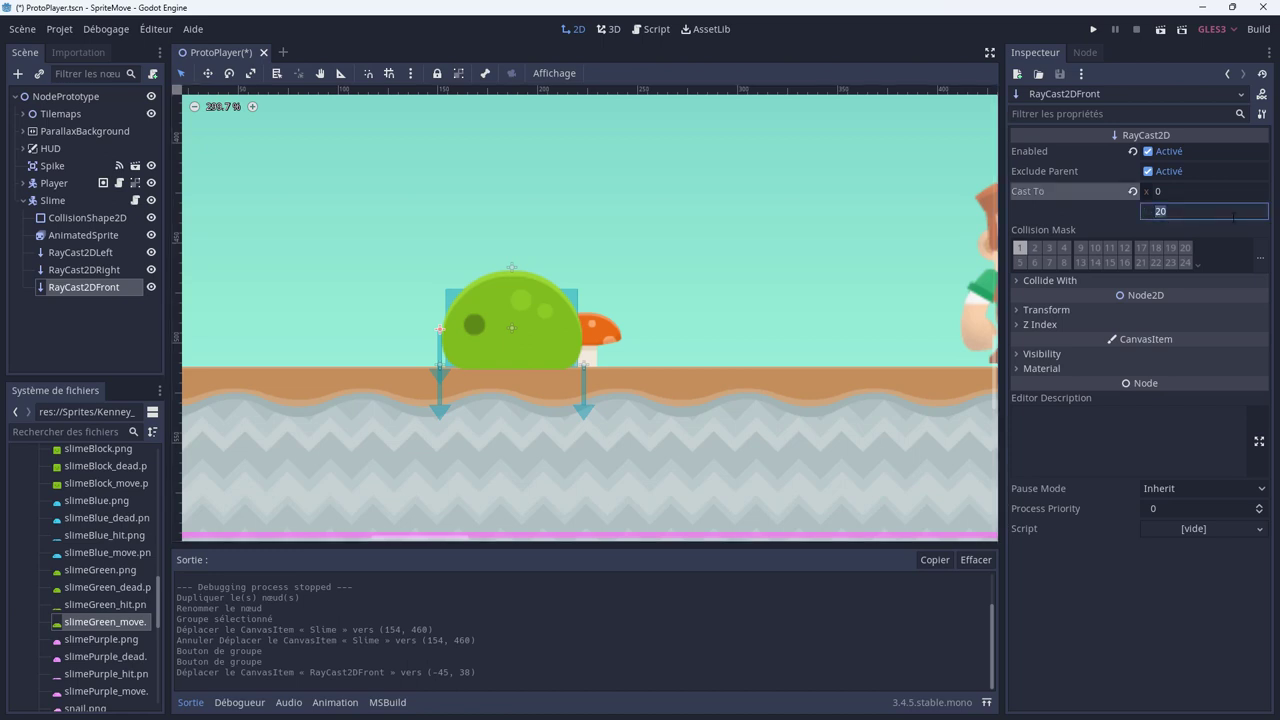
text(0)
key(Return)
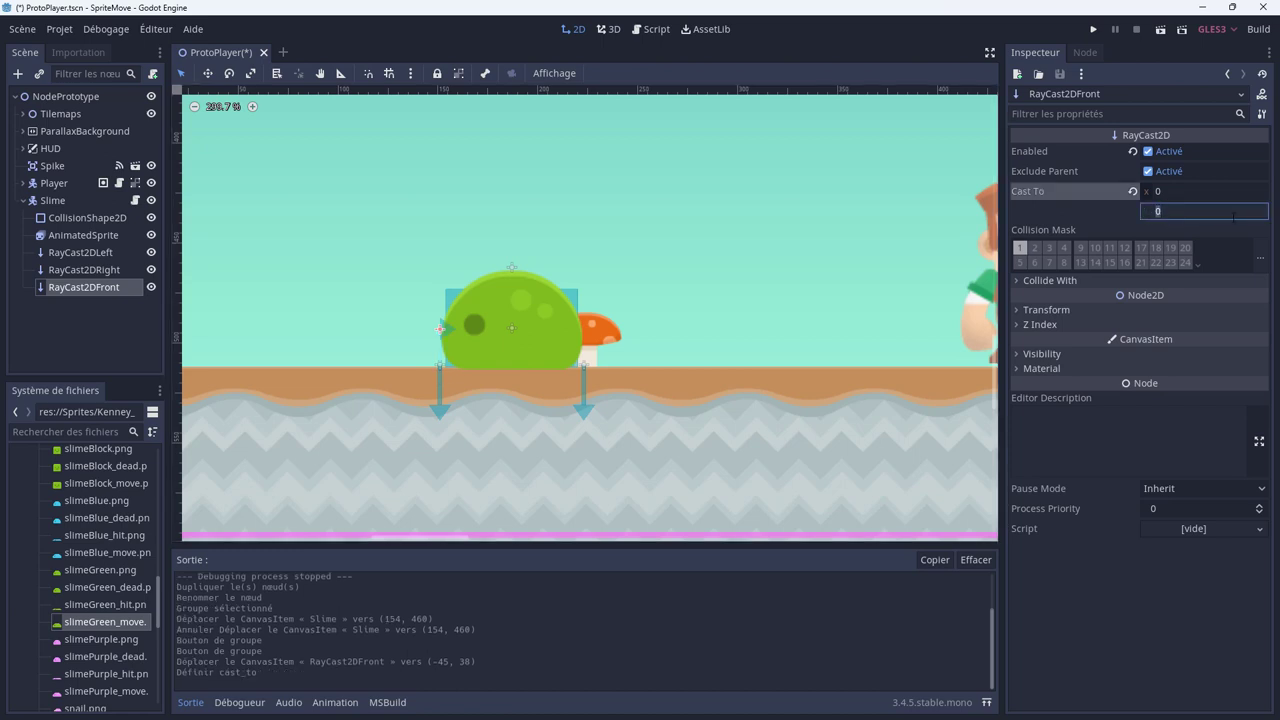
click(1167, 192)
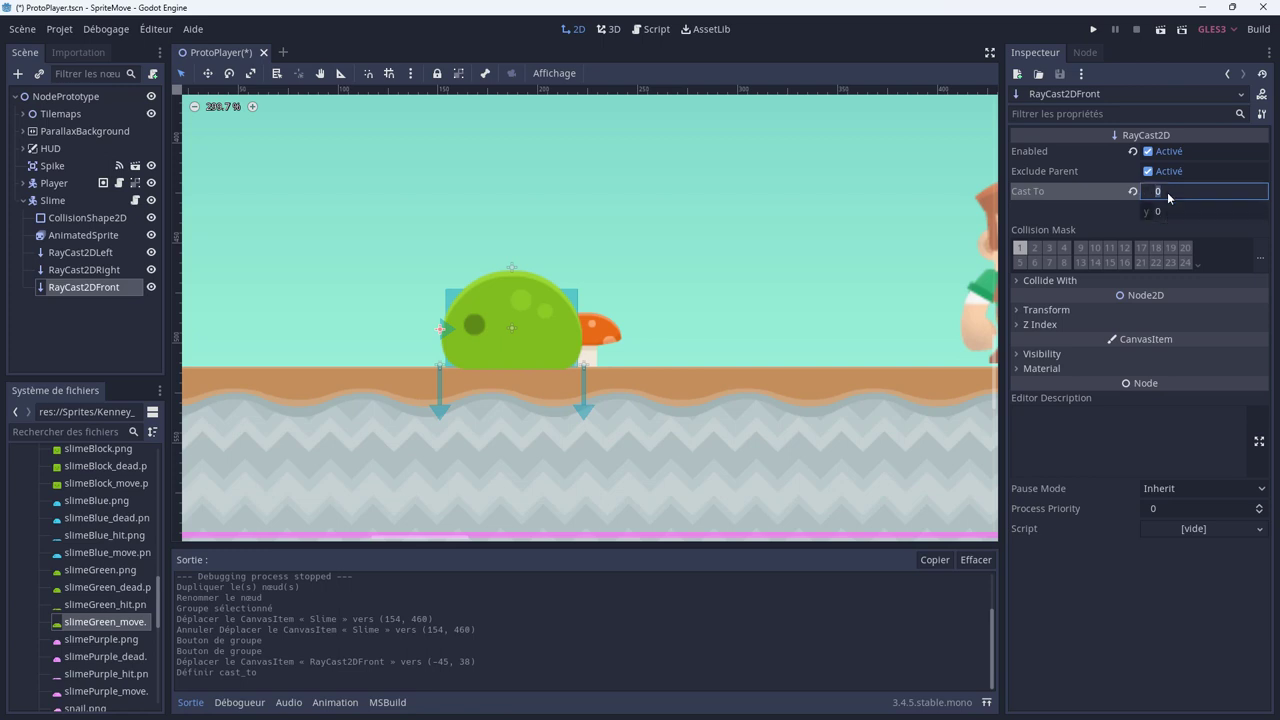
text(-5)
key(Return)
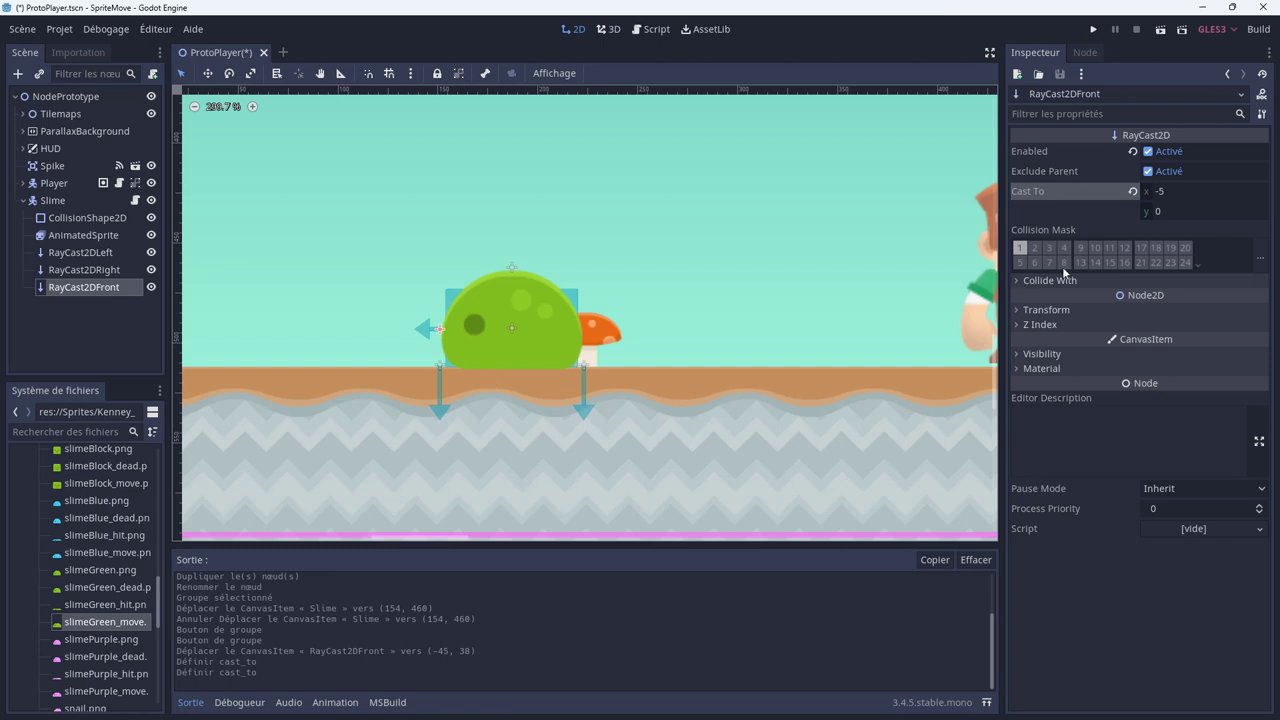
click(1165, 193)
key(Return)
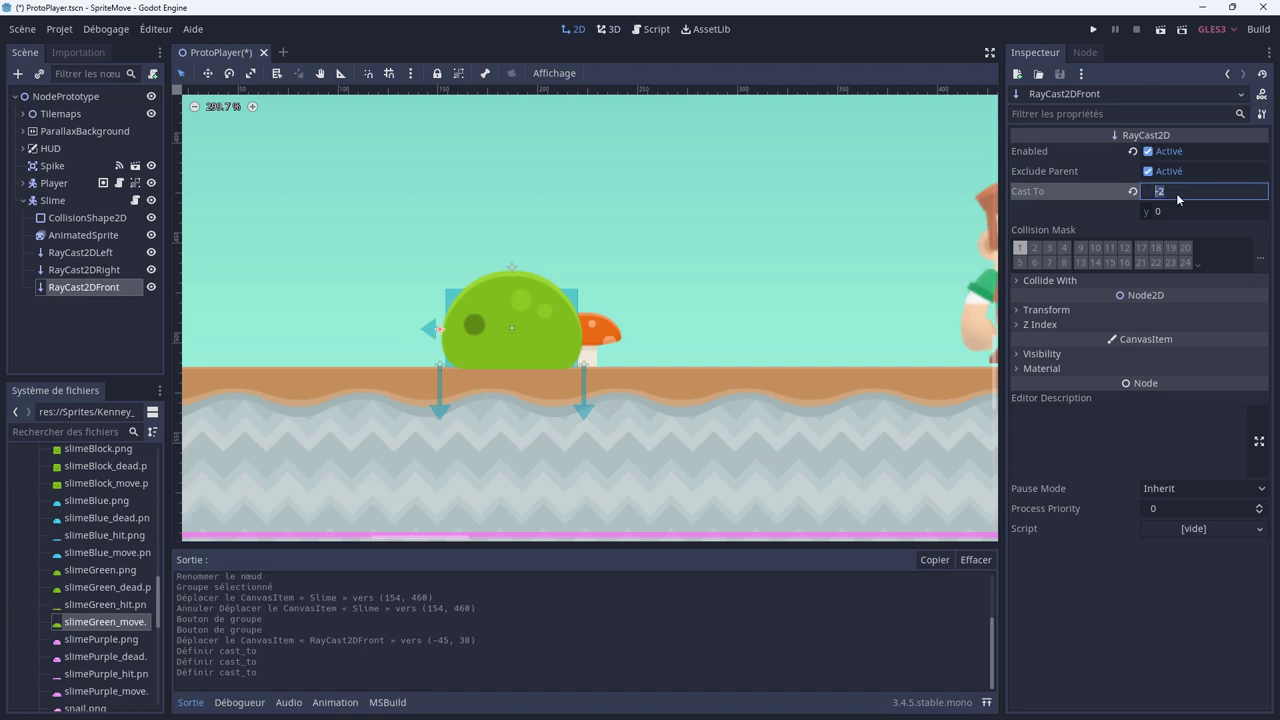
text(-1)
key(Return)
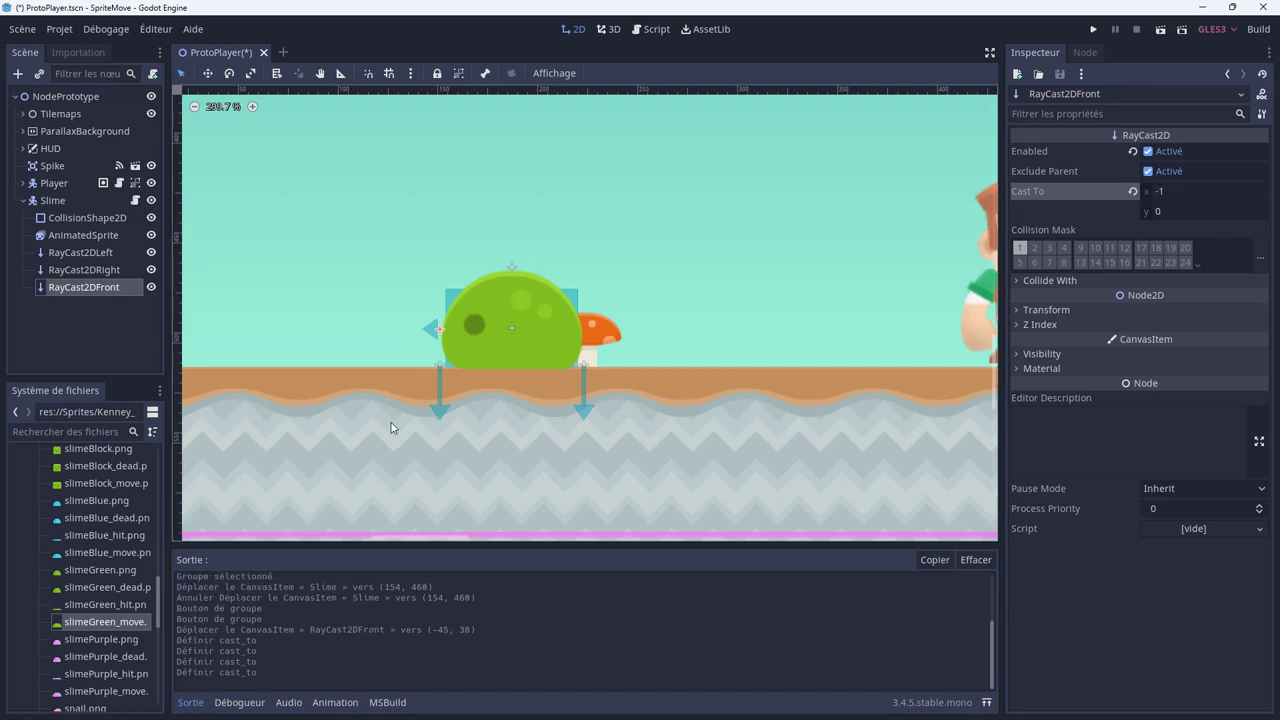
Nudge RayCast2DFront onto the slime's left edge at (-43, 42).
scroll(423, 457, up, 2)
scroll(466, 371, up, 2)
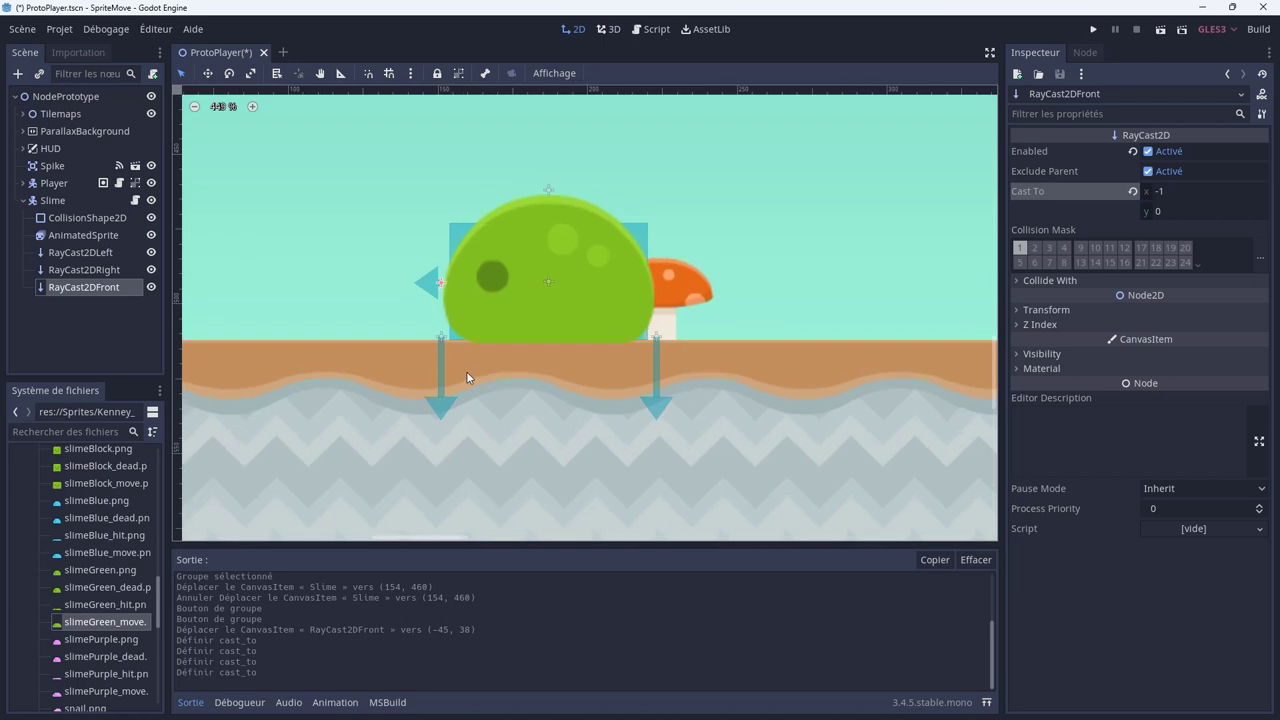
click(442, 288)
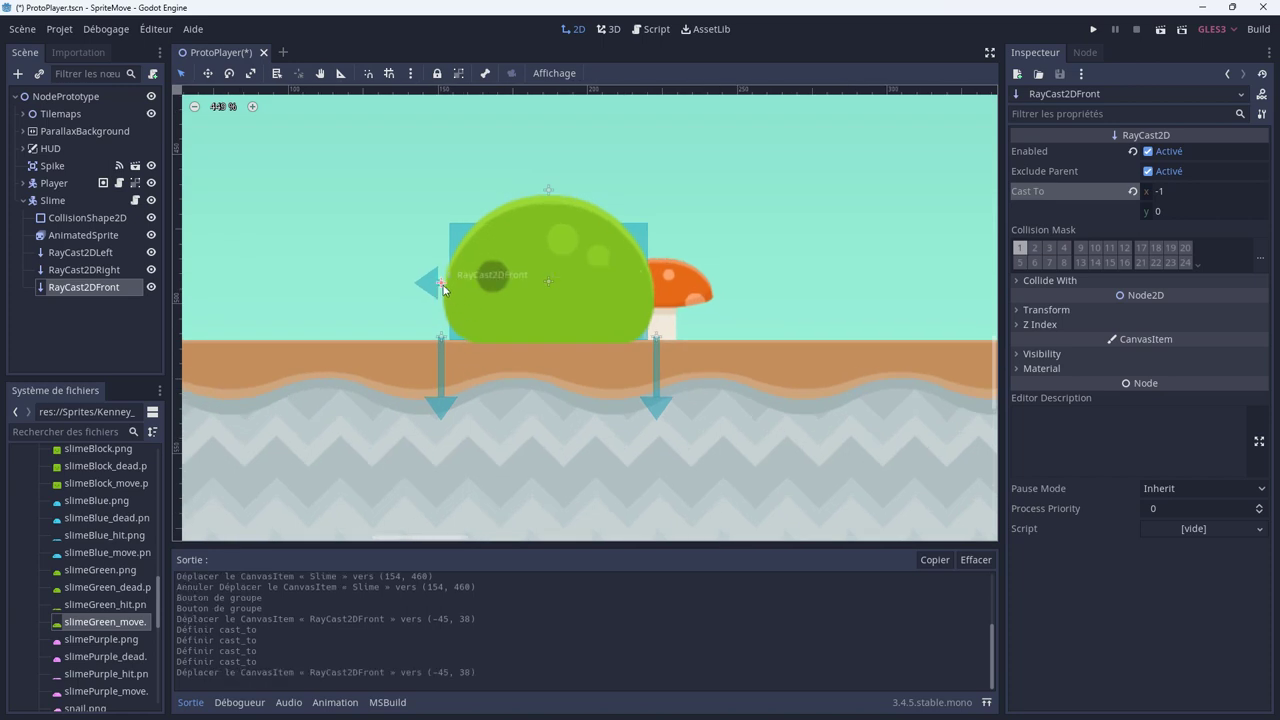
drag(447, 291, 449, 295)
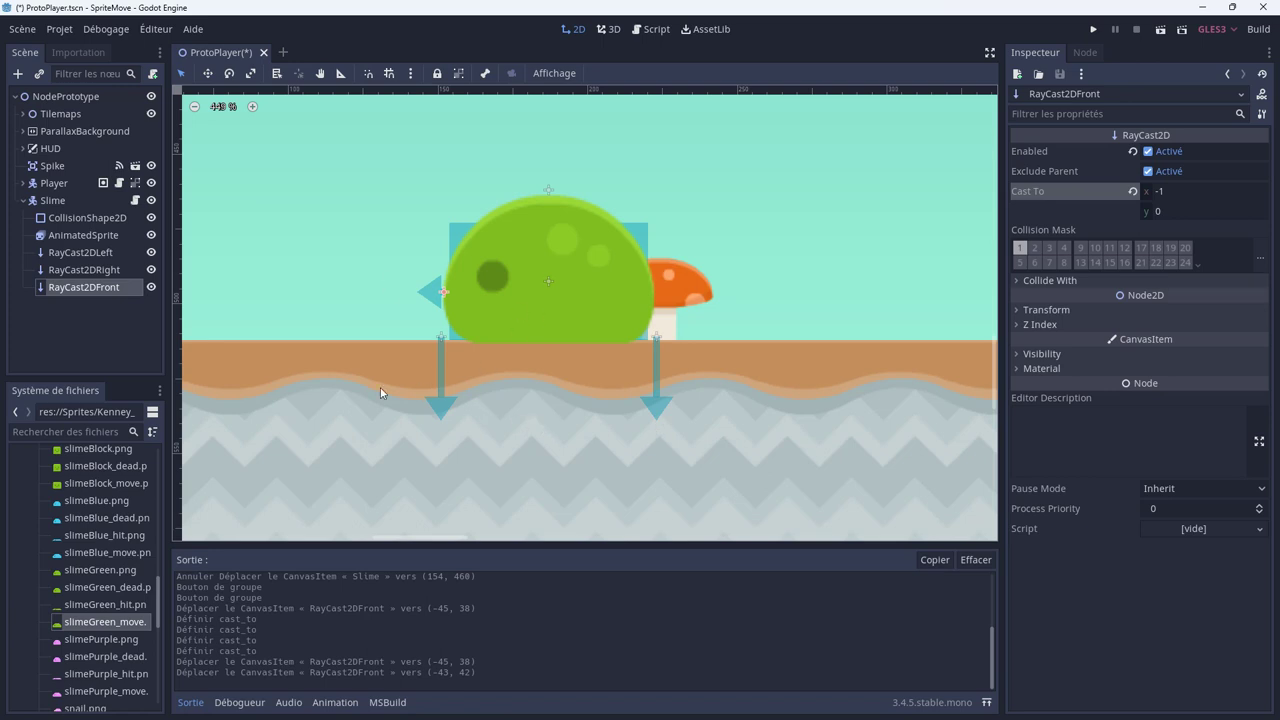
Duplicate RayCast2DFront and rename the copy RayCast2DRear.
click(76, 289)
key(ctrl+d)
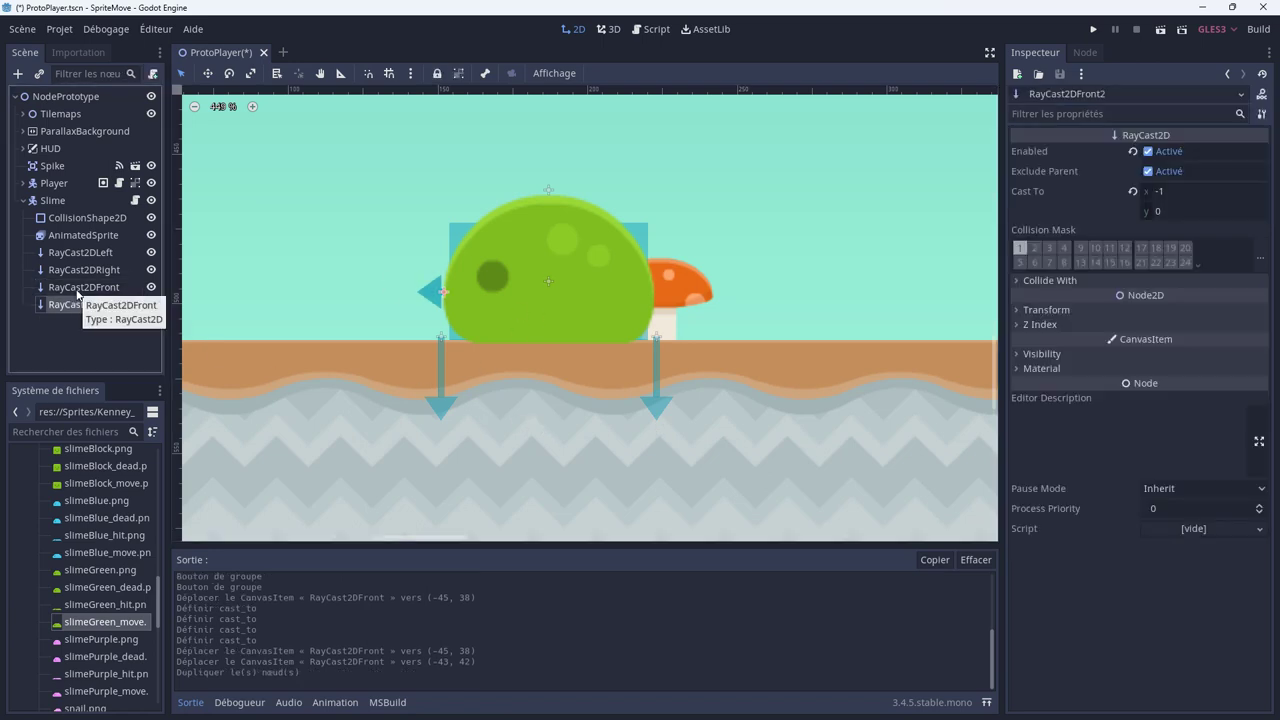
double_click(85, 306)
drag(91, 306, 157, 313)
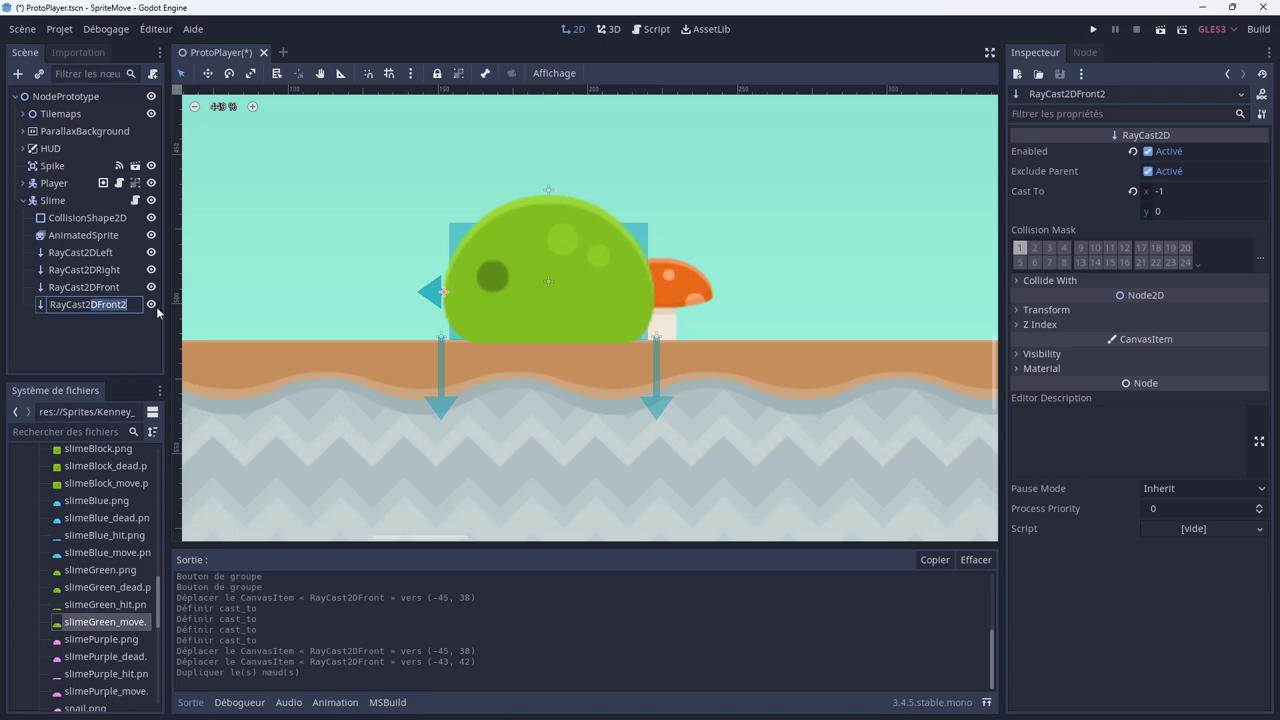
key(BackSpace)
key(Return)
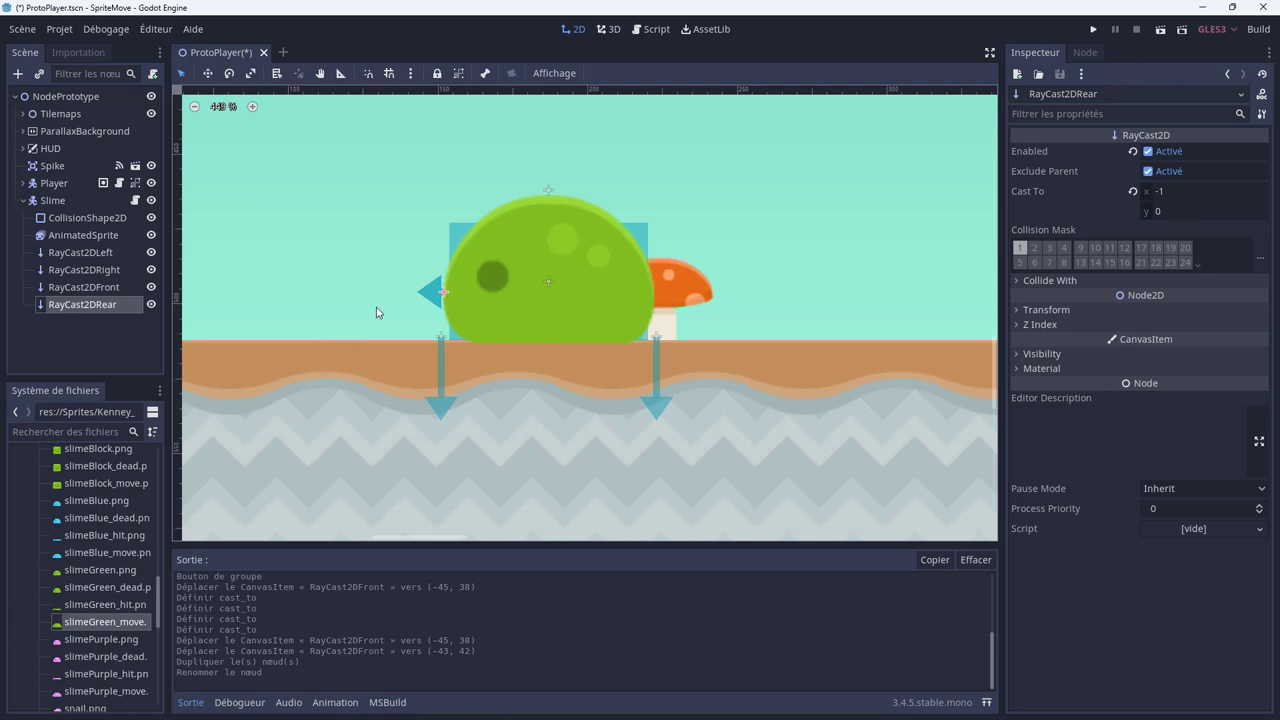
Place RayCast2DRear at (43, 42) on the slime's right edge, casting to (1, 0).
drag(457, 292, 668, 292)
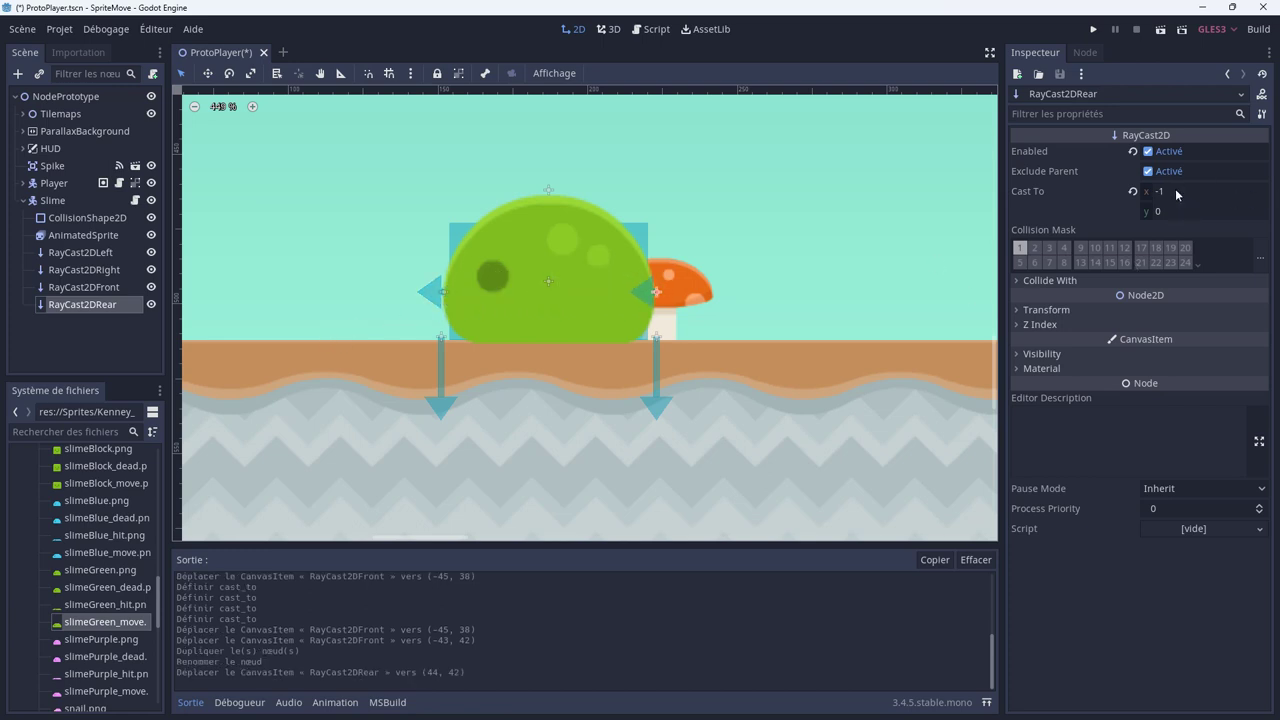
click(1176, 195)
key(Tab)
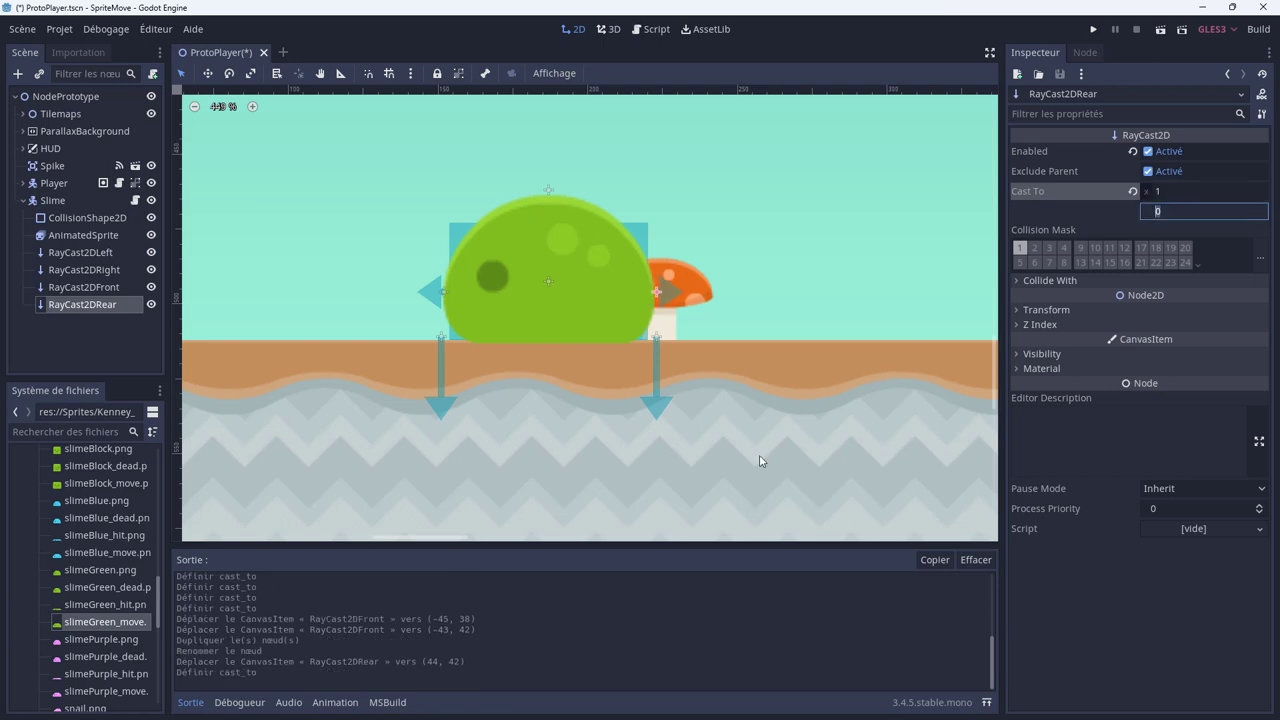
click(644, 442)
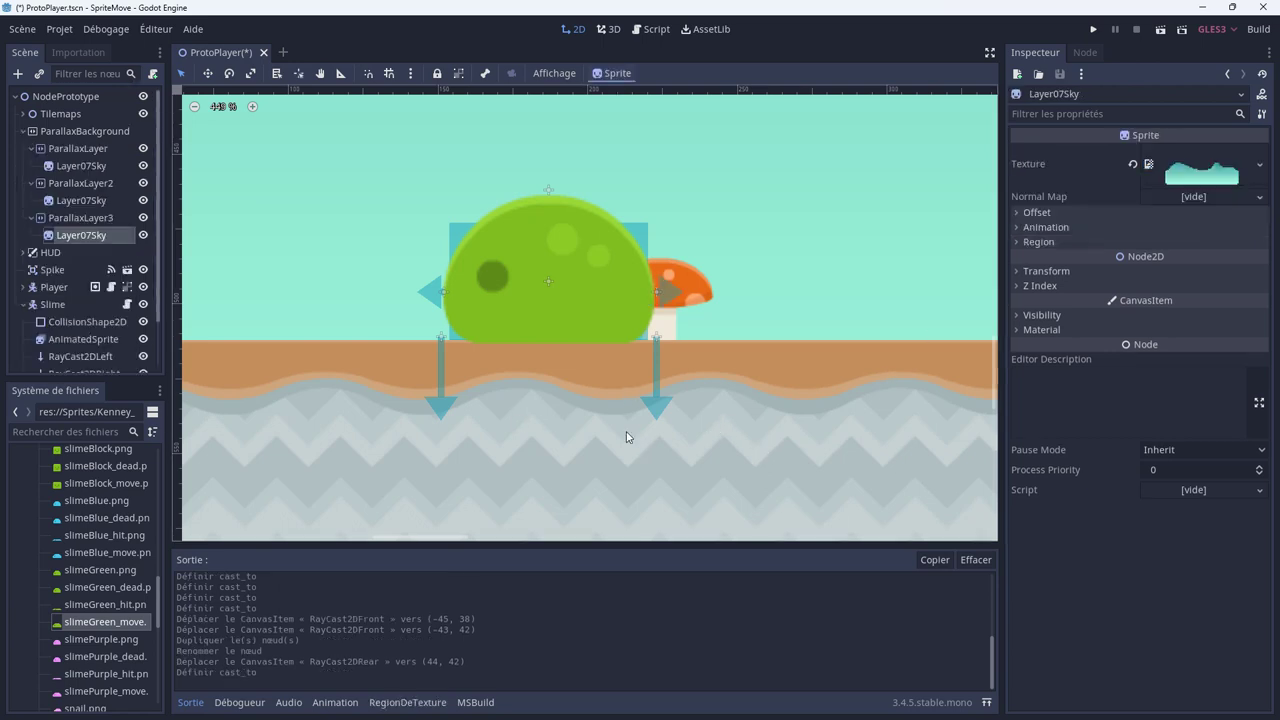
scroll(626, 437, up, 2)
scroll(606, 437, up, 1)
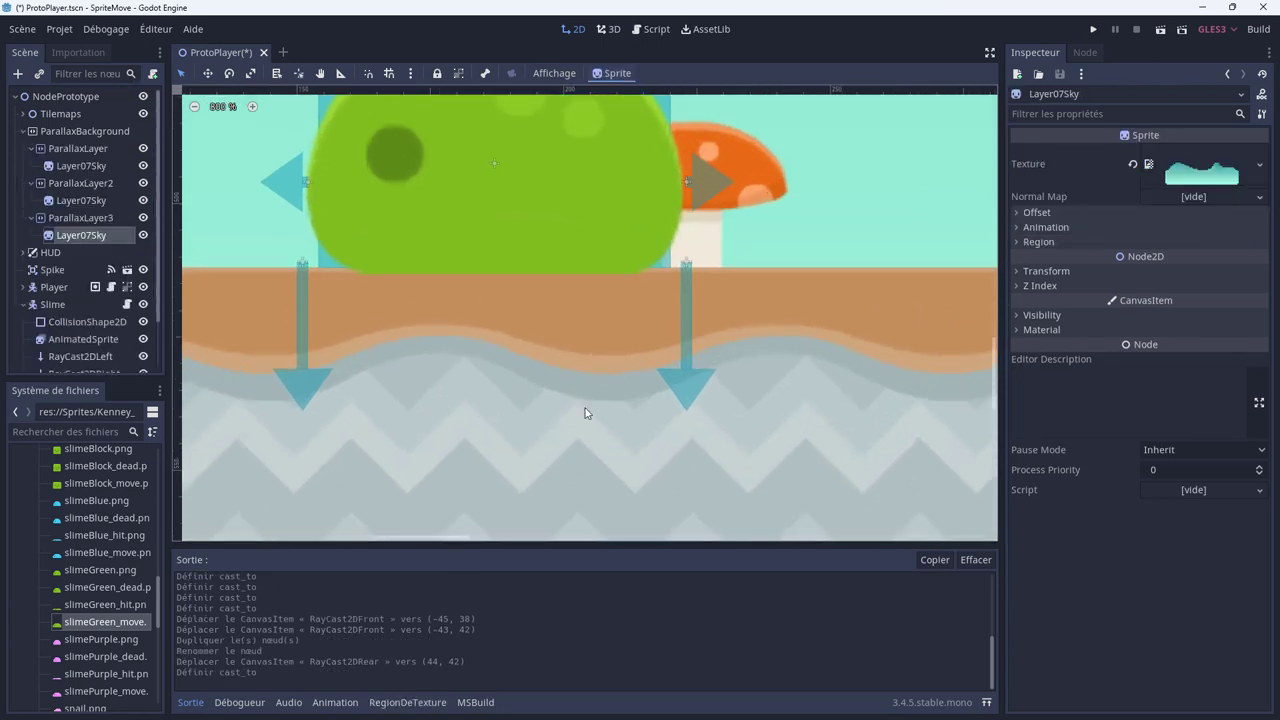
click(685, 185)
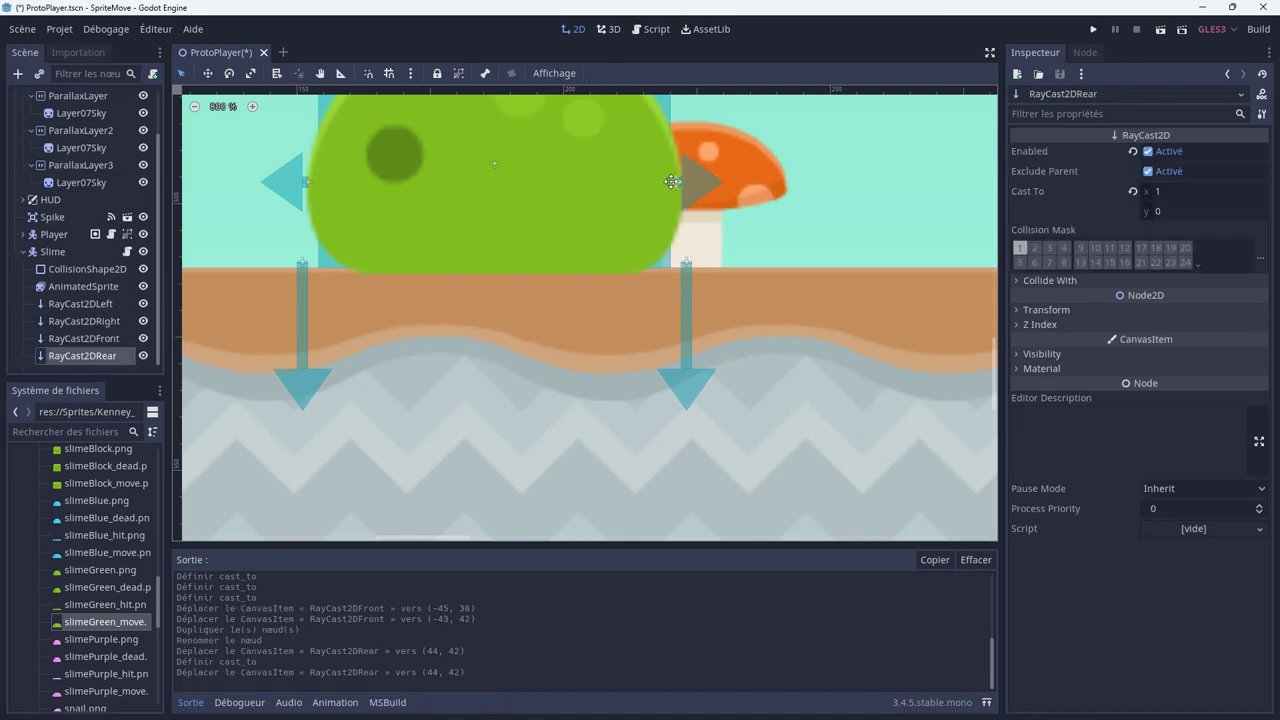
drag(677, 183, 669, 183)
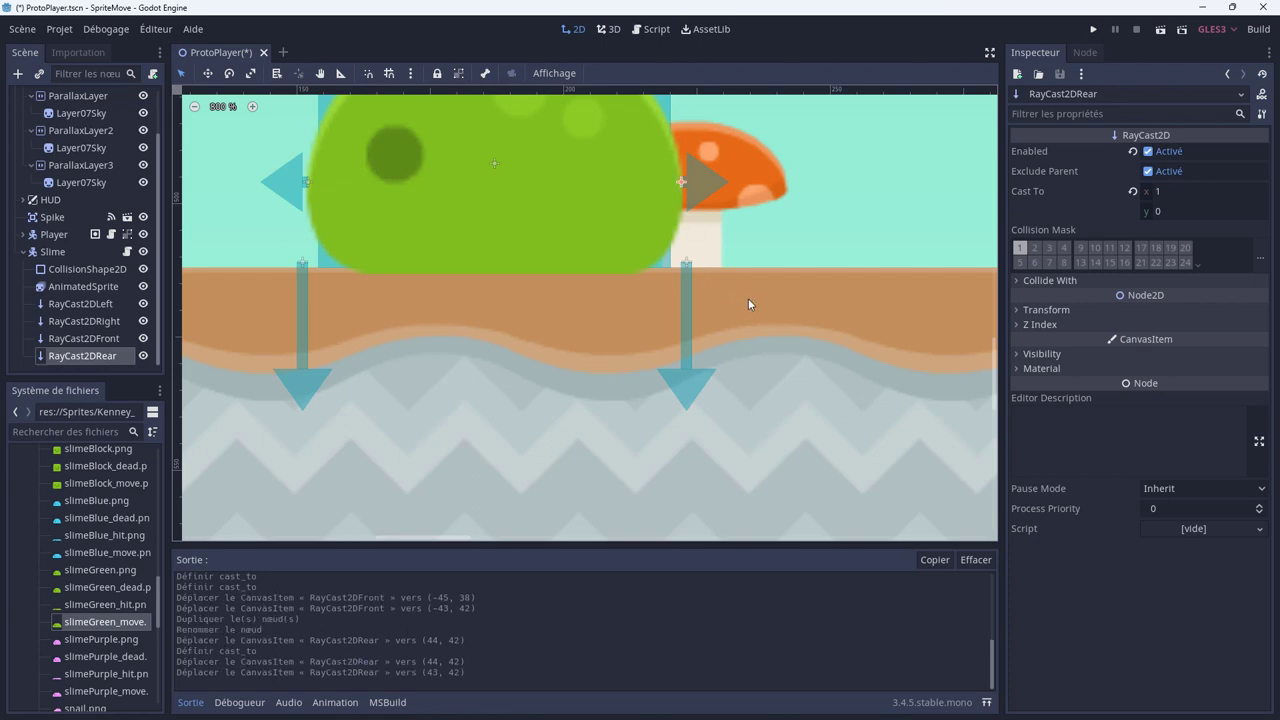
scroll(564, 363, down, 2)
scroll(553, 425, down, 3)
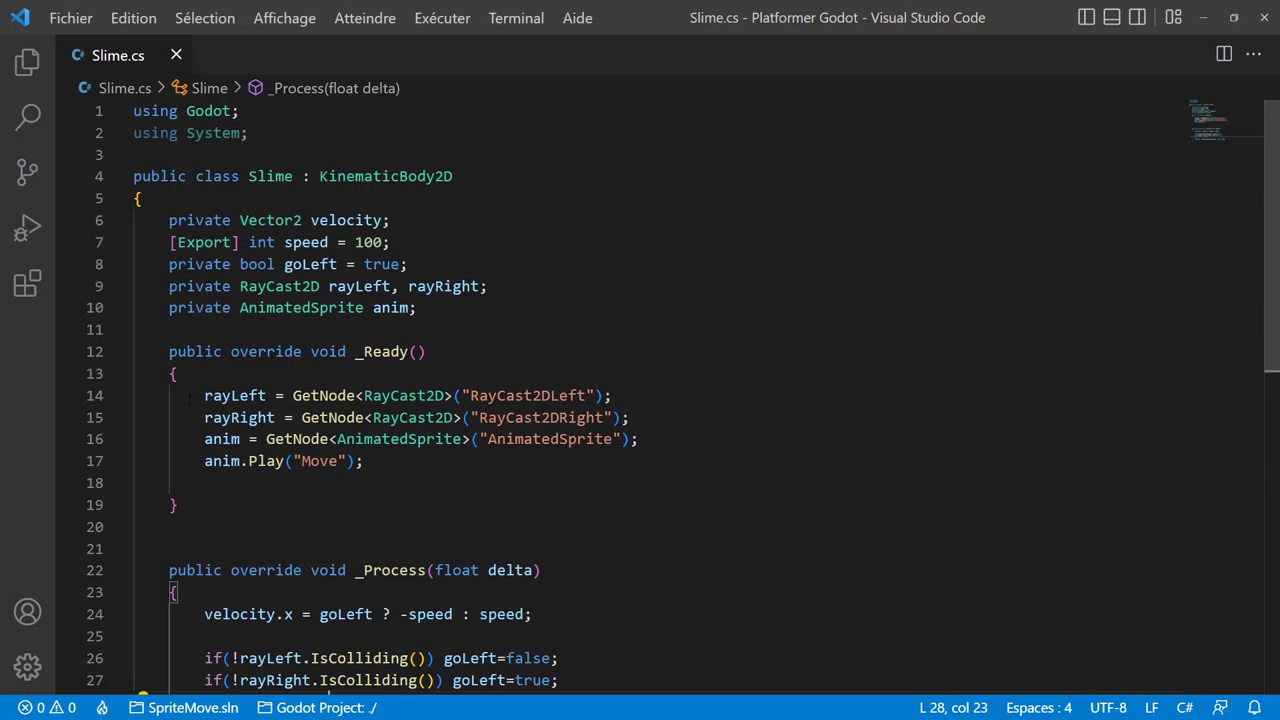
Copy the rayRight GetNode assignment and declare rayFront and rayRear as RayCast2D fields.
drag(690, 413, 277, 417)
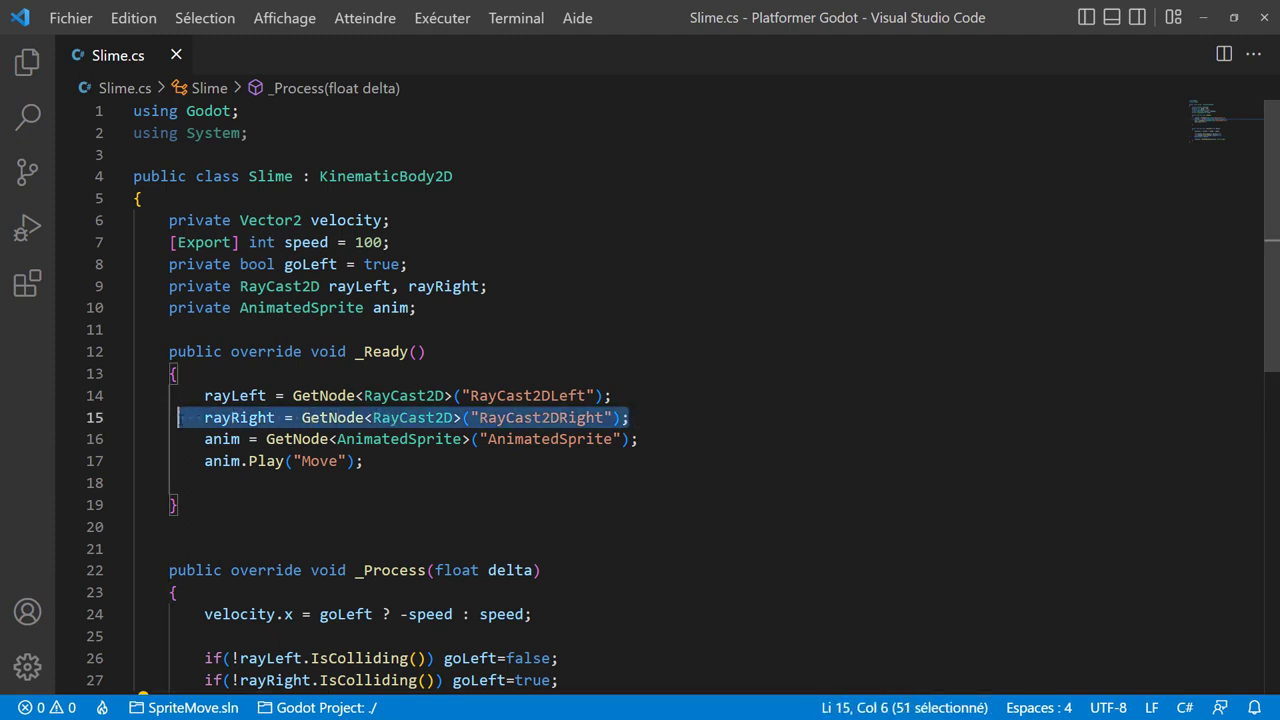
key(shift+Left)
key(shift+Left)
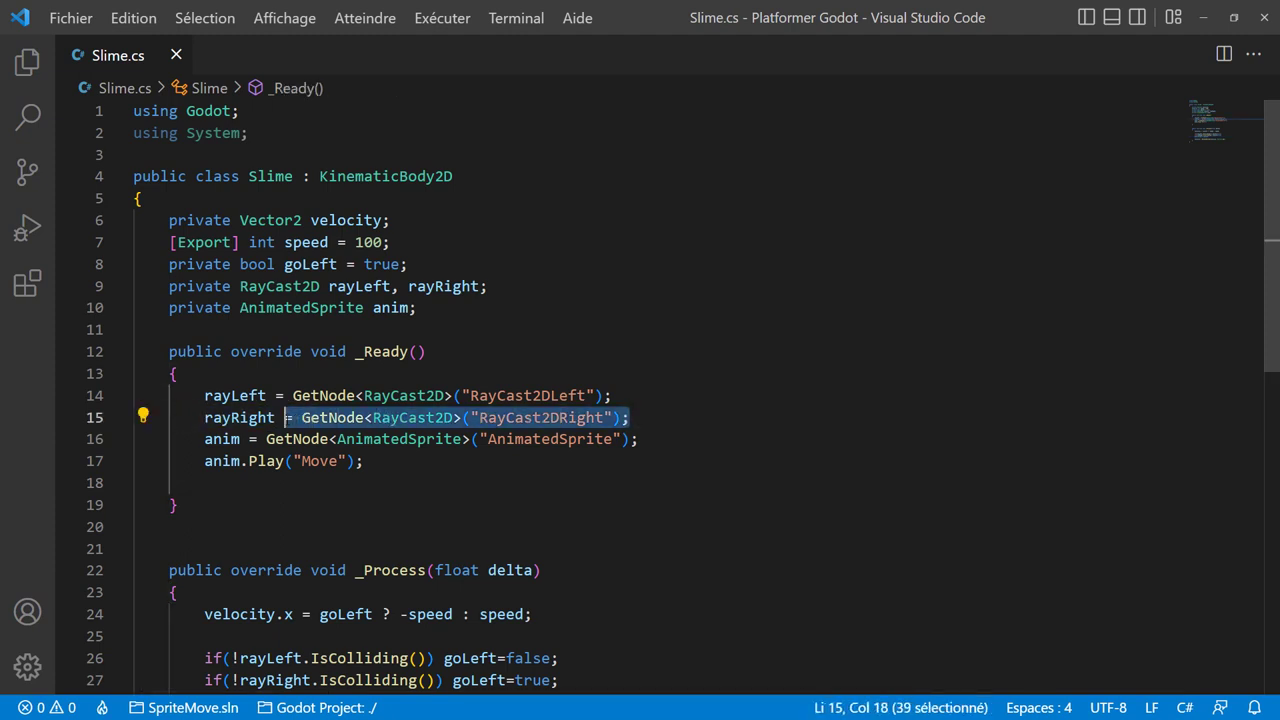
click(644, 418)
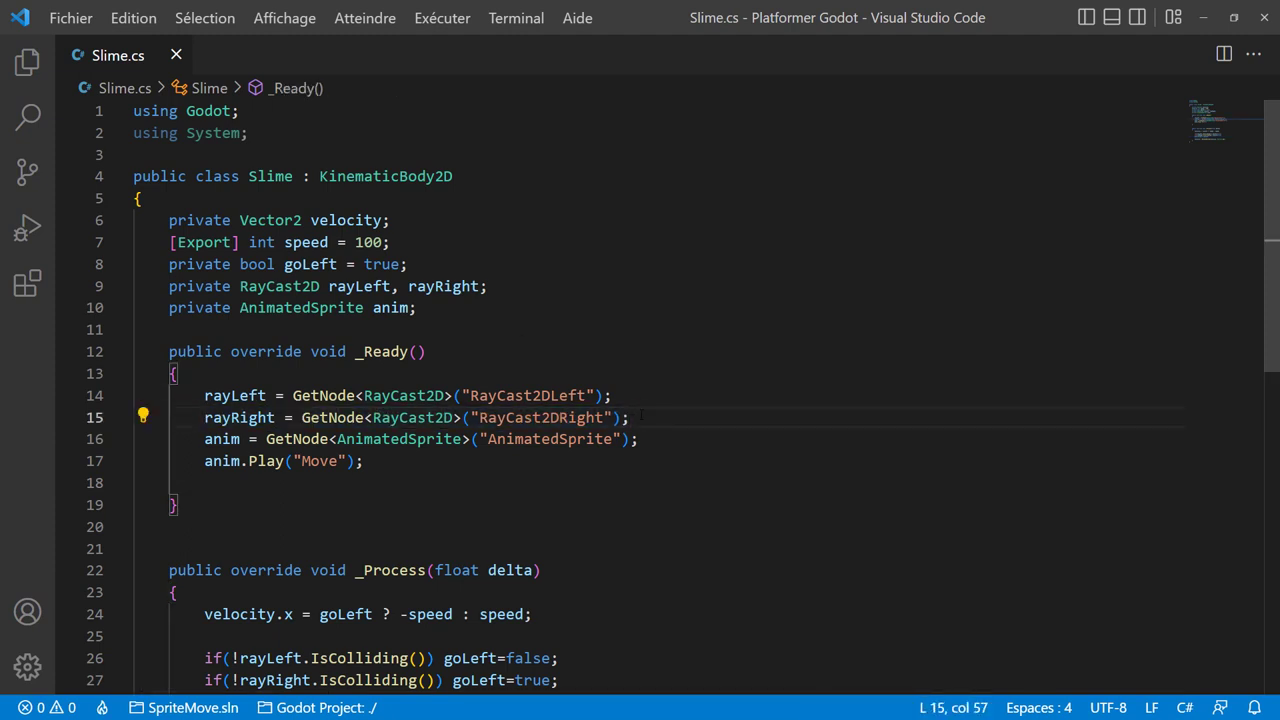
click(479, 286)
text(, r)
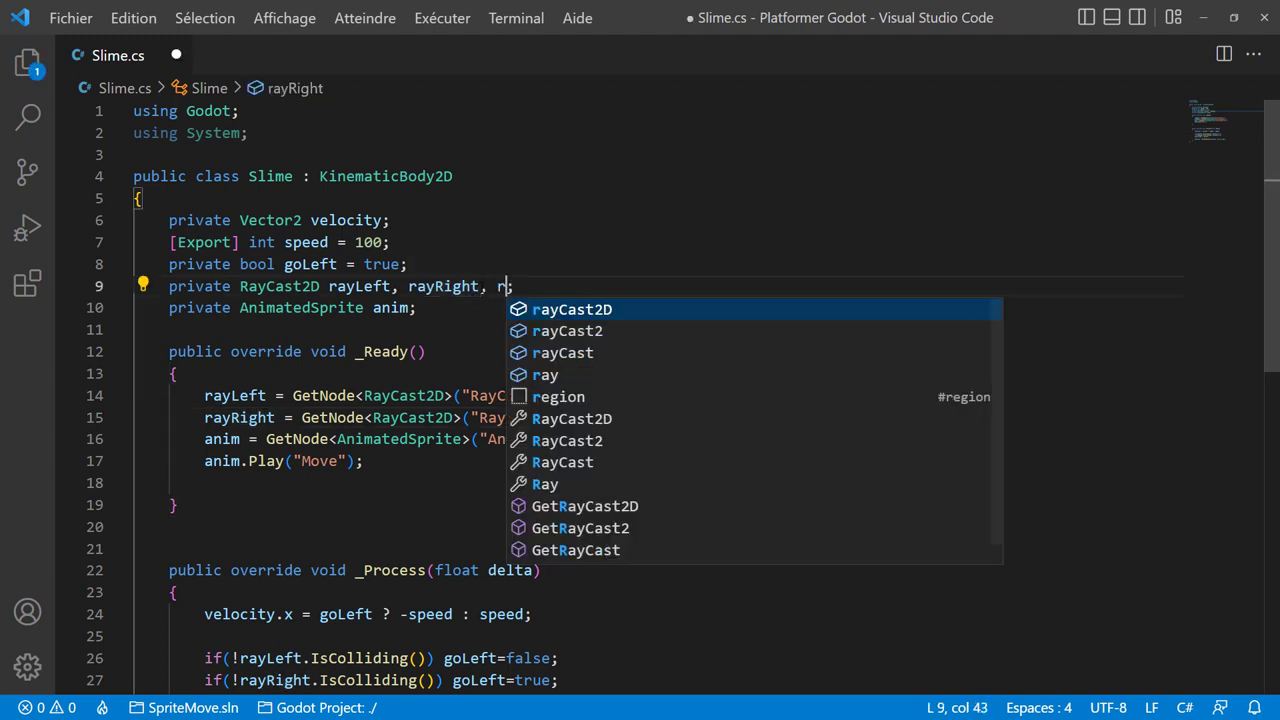
text(ayFront,)
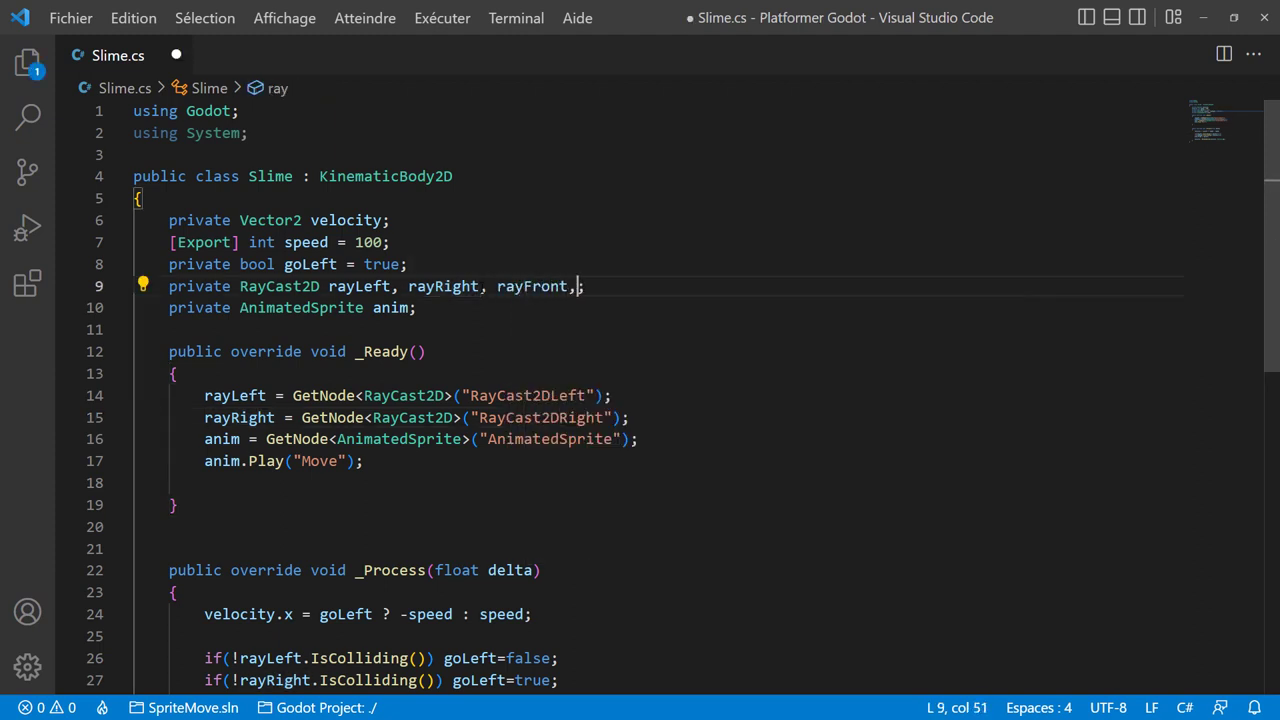
text(rayRea)
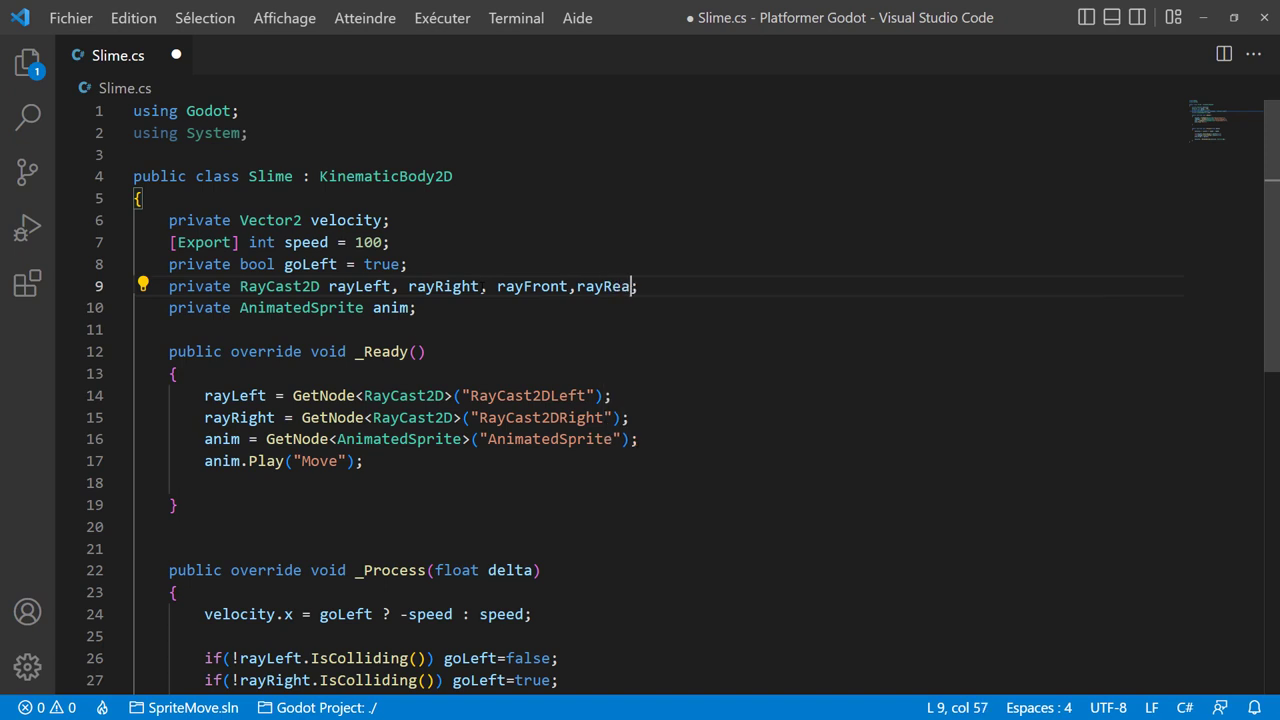
text(r)
Add rayFront = GetNode<RayCast2D>("RayCast2DFront"); below rayRight in _Ready.
click(177, 373)
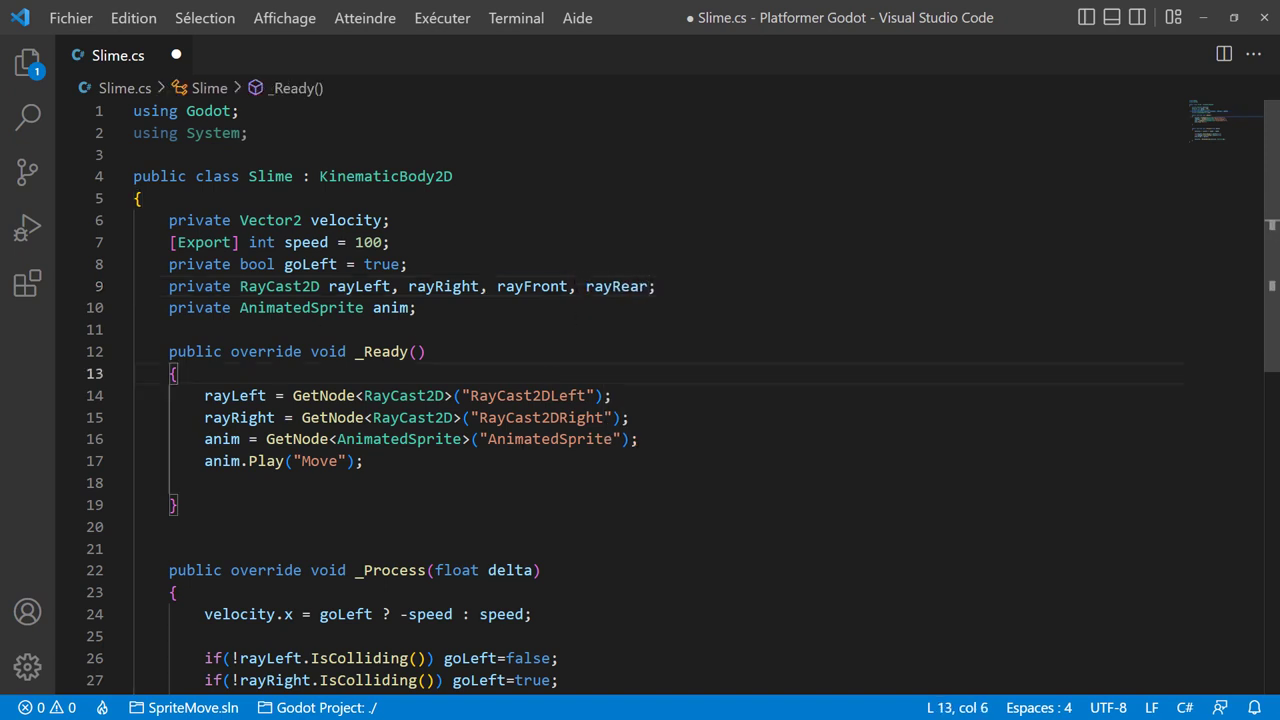
click(643, 418)
key(Return)
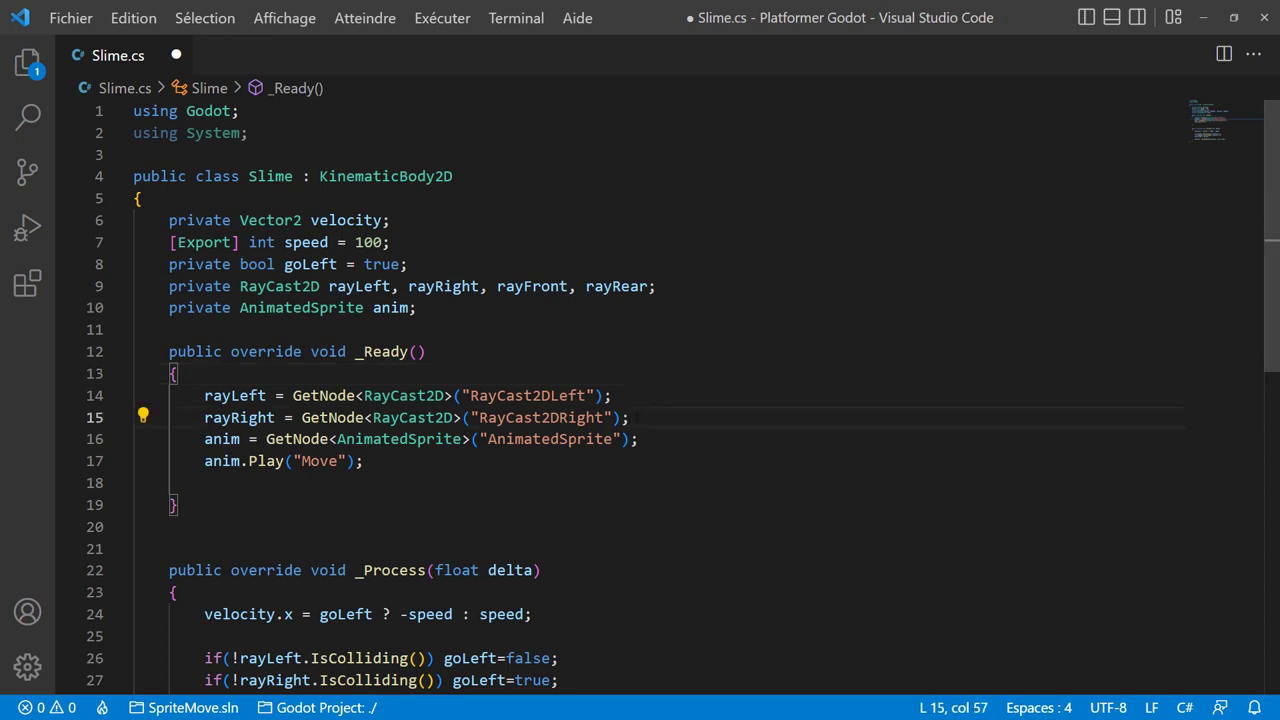
text(ray)
key(Return)
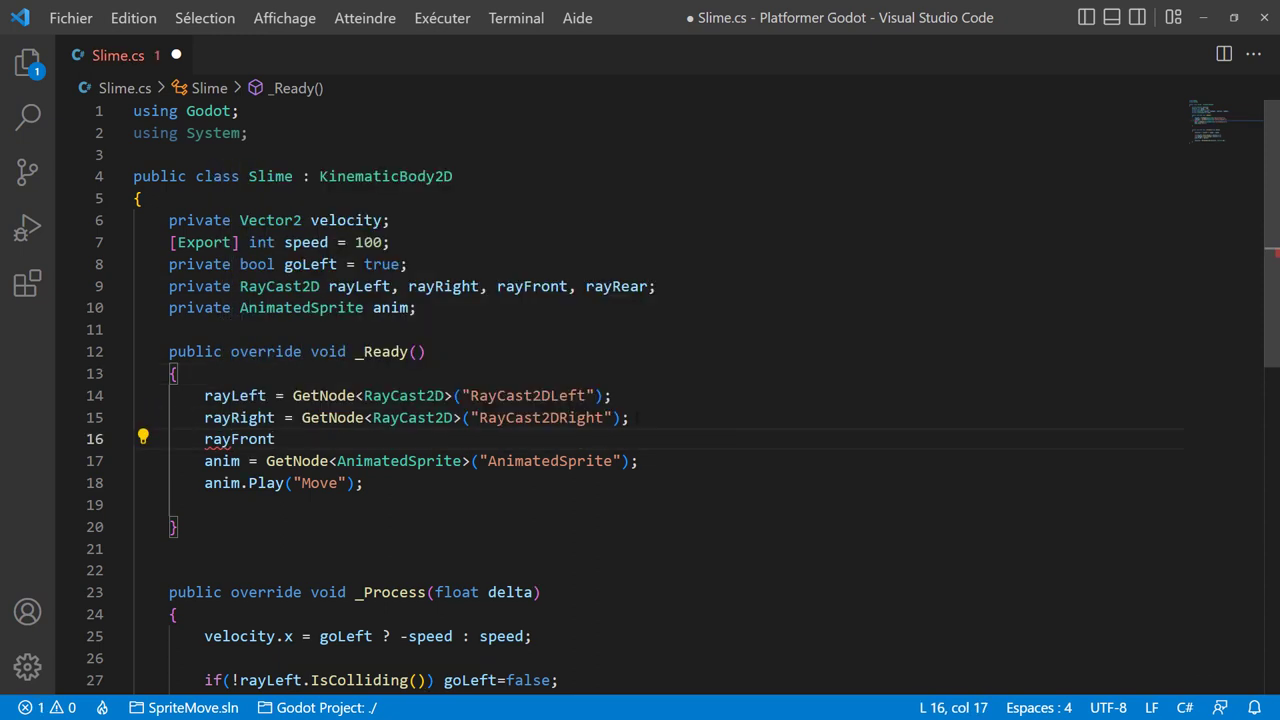
text( = GetNode<RayCast2D>("RayCast2DRight");)
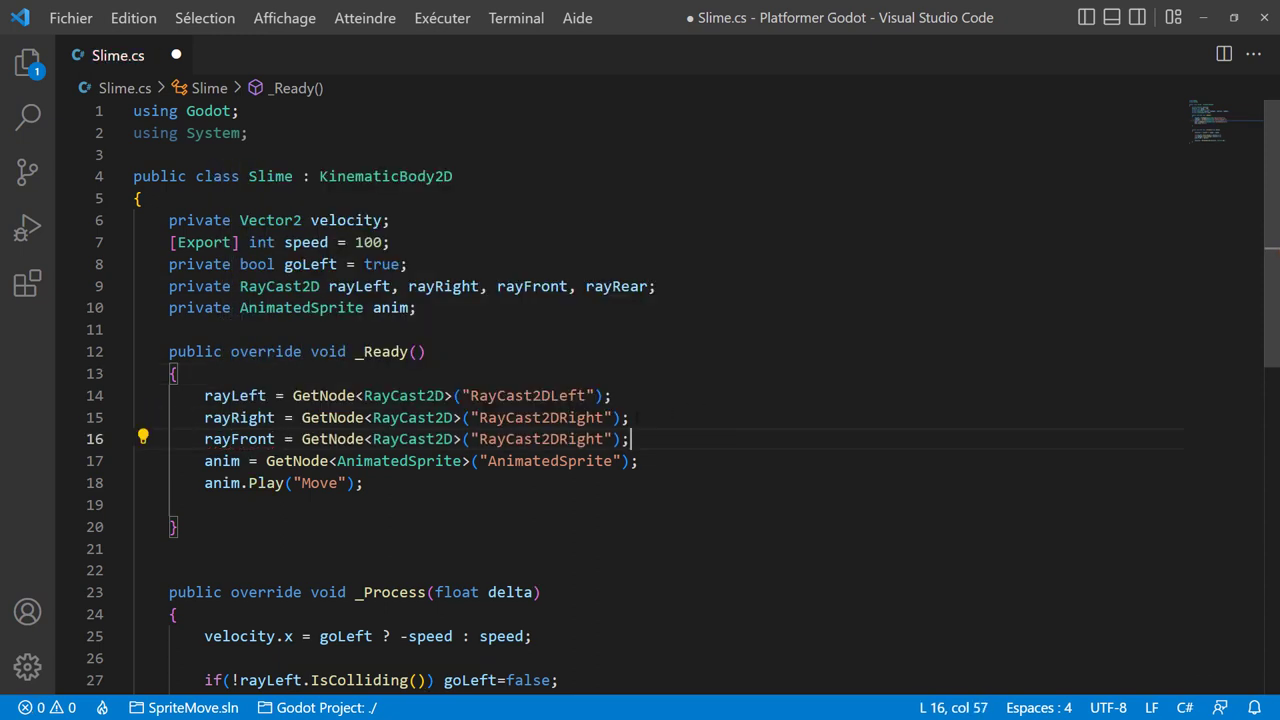
key(Left)
key(Left)
key(Left)
key(shift+Left)
key(shift+Left)
key(shift+Left)
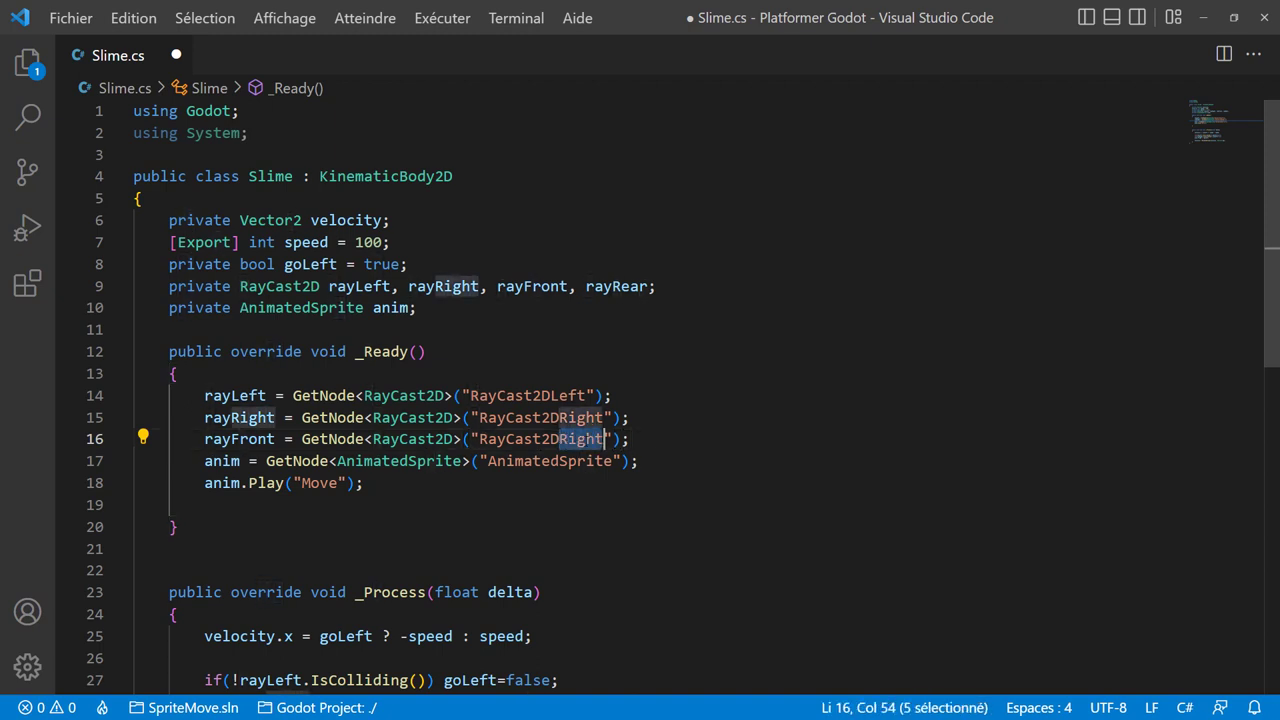
text(Front)
Add rayRear = GetNode<RayCast2D>("RayCast2DRear"); below it and delete a stray plus sign.
click(643, 441)
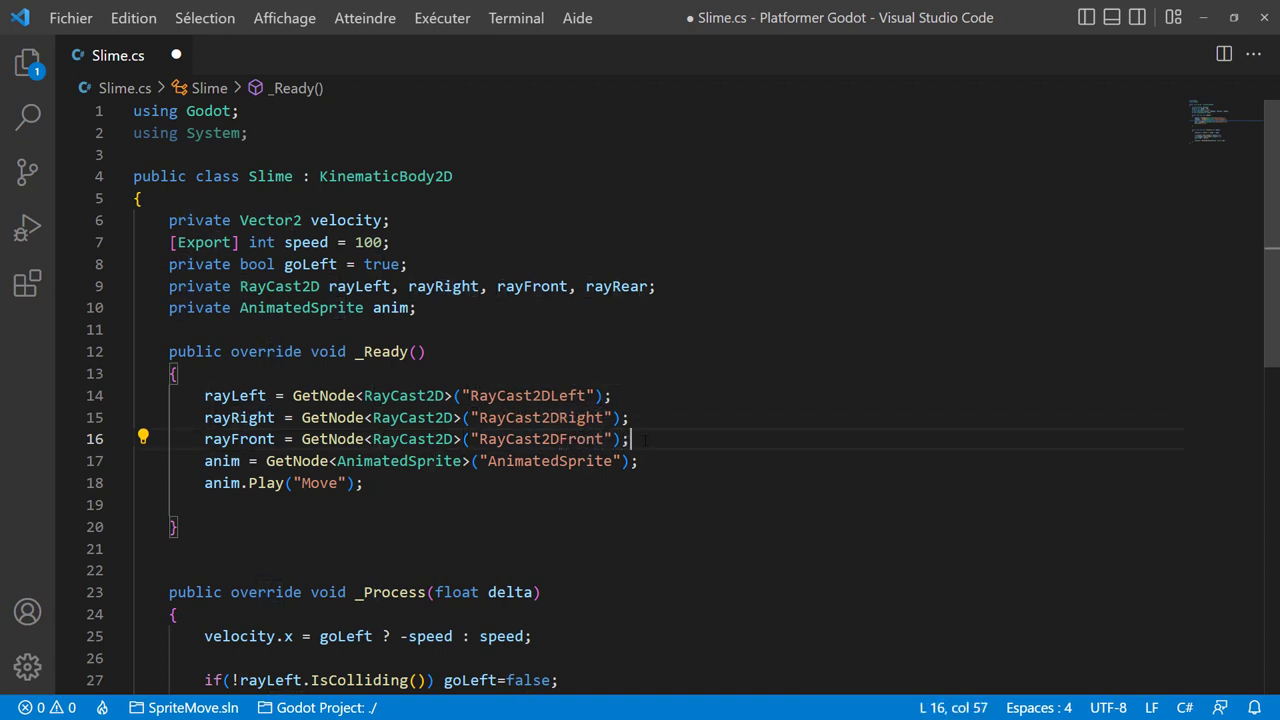
key(Return)
text(rea)
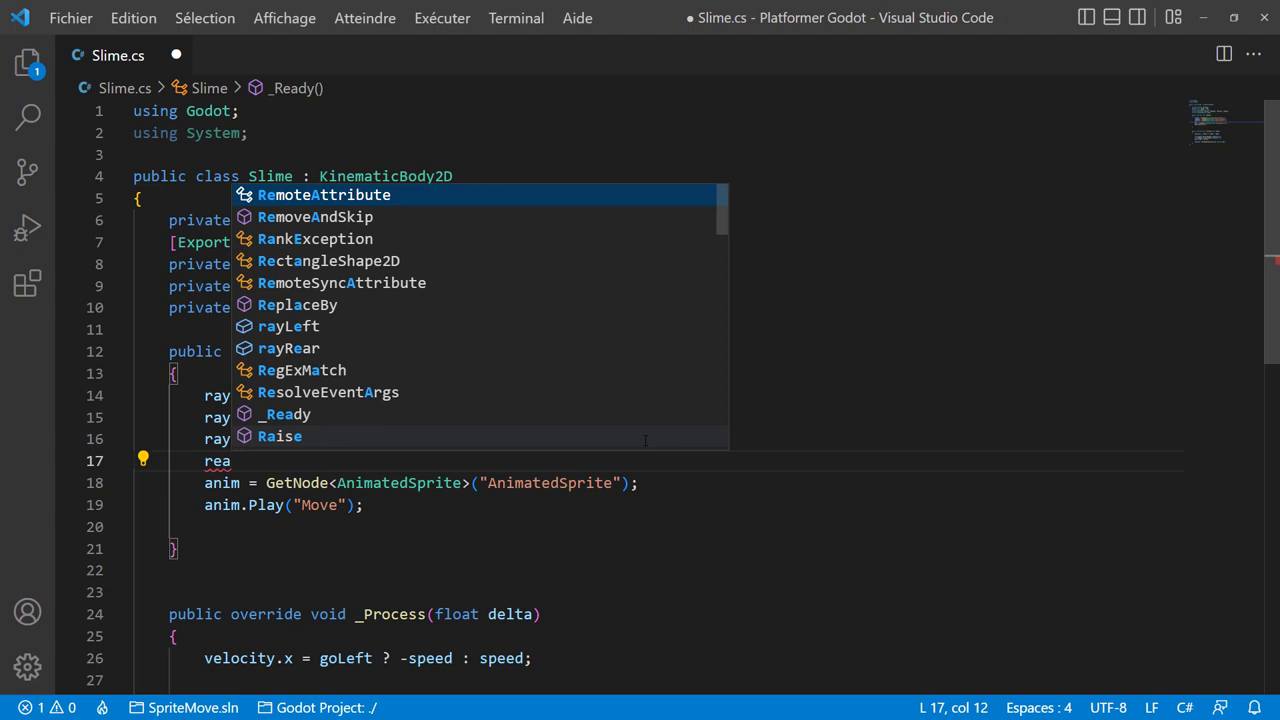
key(BackSpace)
key(BackSpace)
text(ayre)
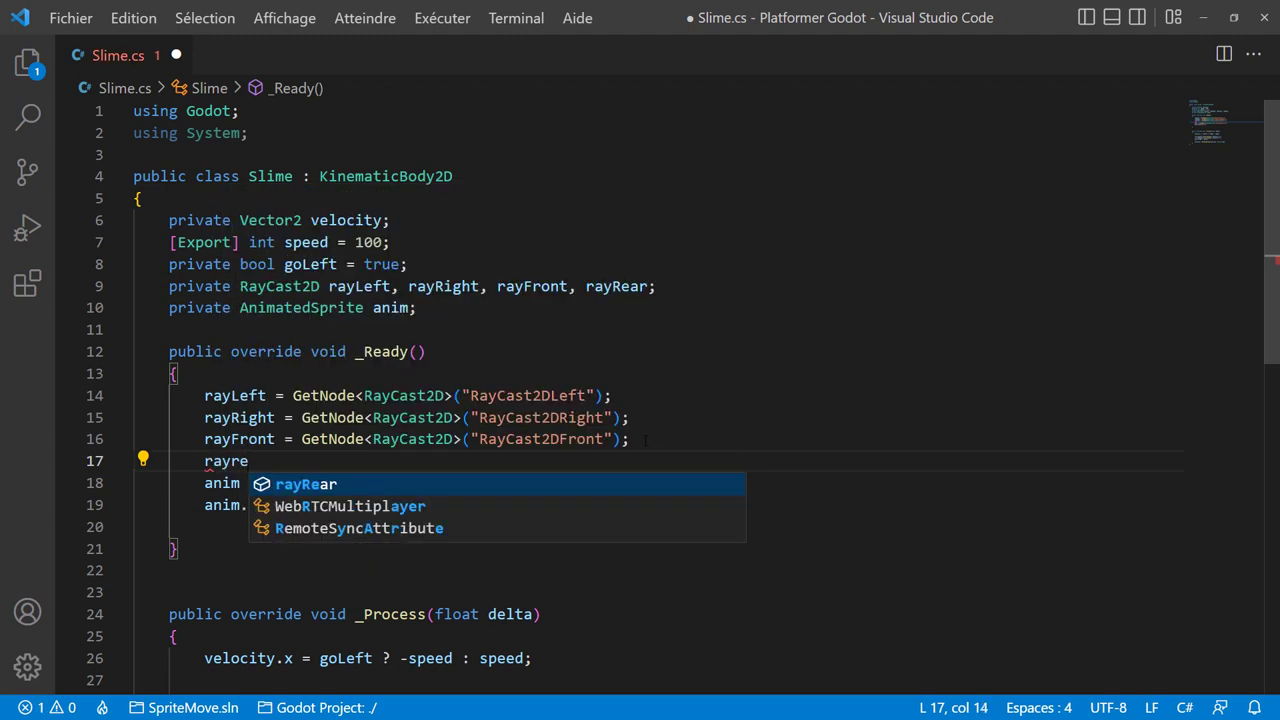
key(Tab)
text(= GetNode<RayCast2D>("RayCast2DRight");+)
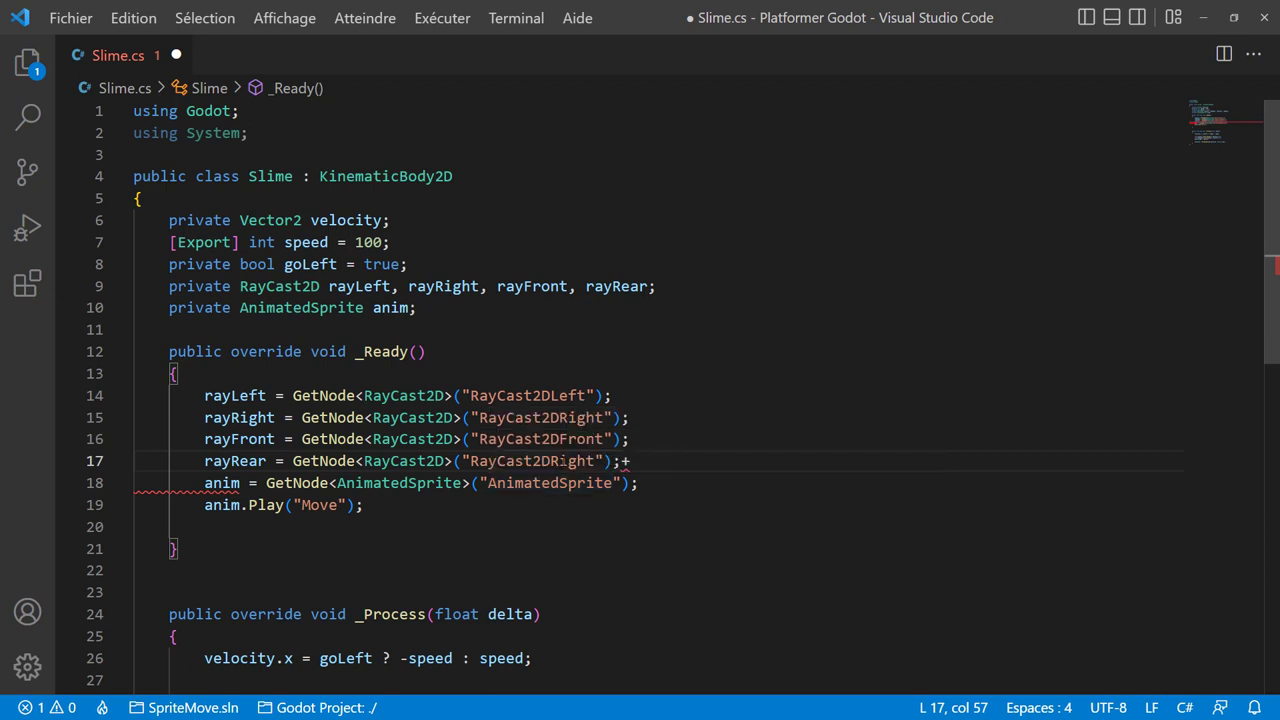
drag(550, 461, 596, 461)
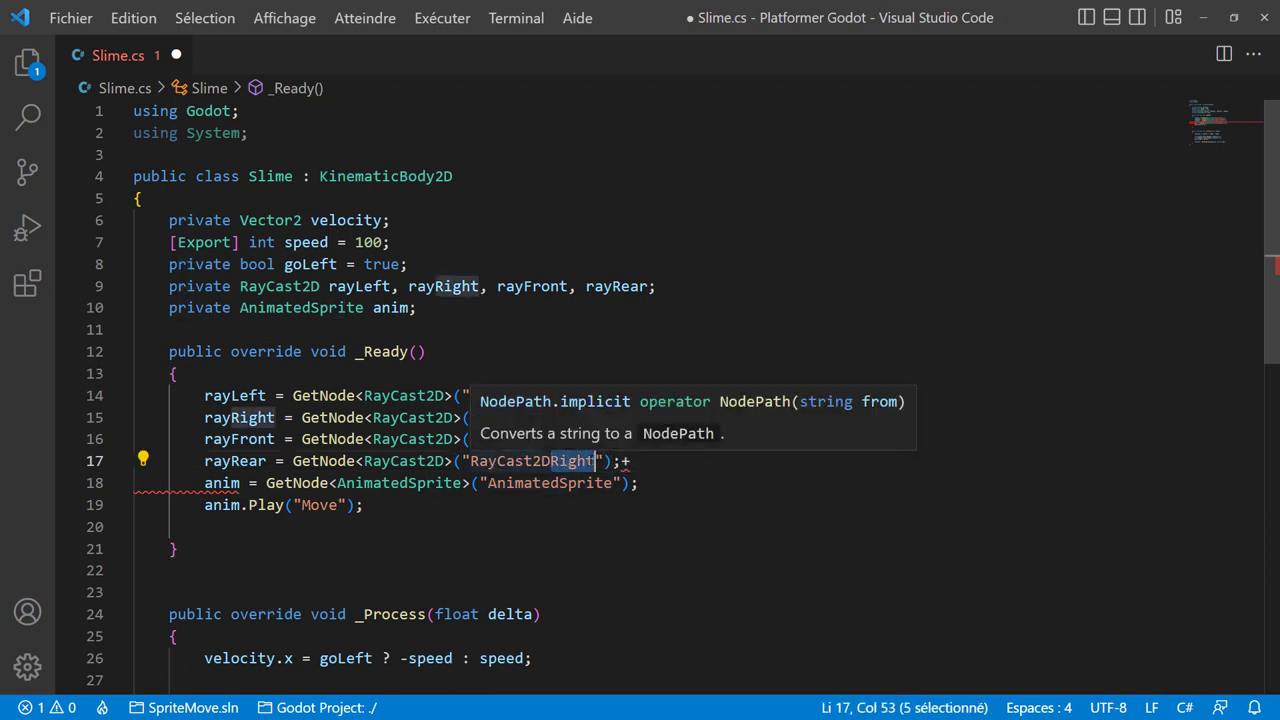
text(Rear)
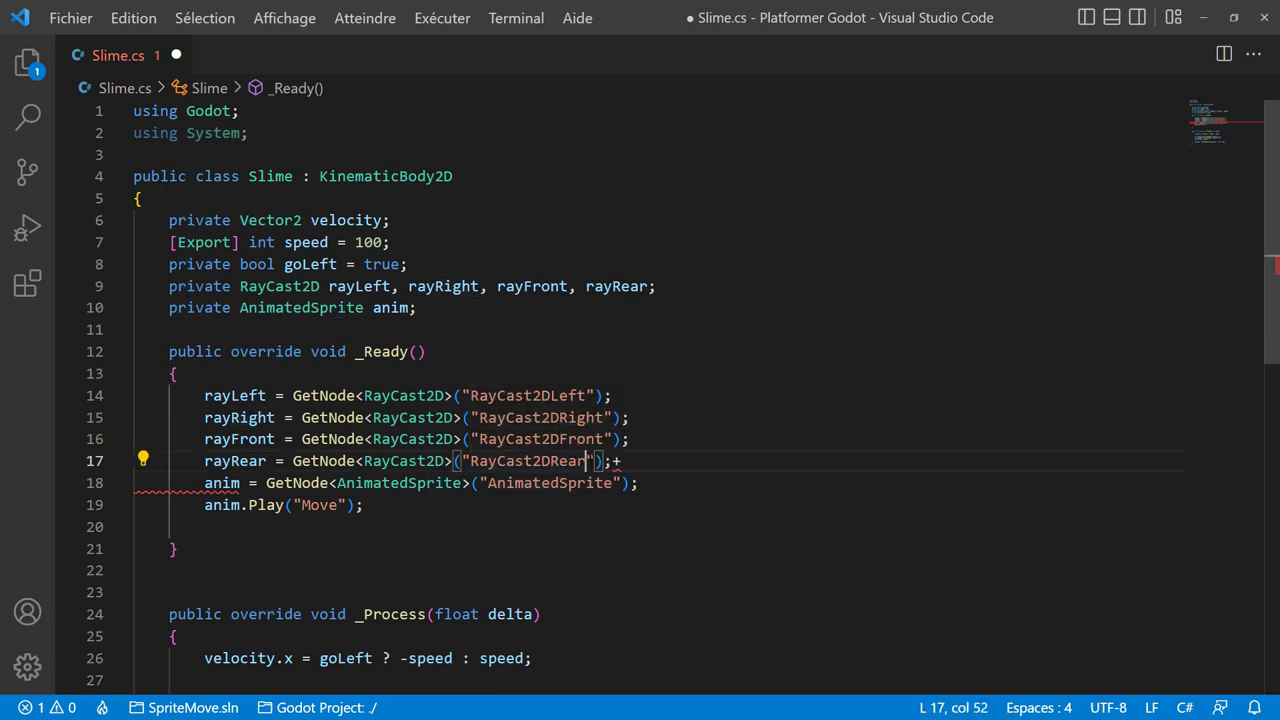
click(655, 461)
key(BackSpace)
key(Down)
key(Down)
key(Down)
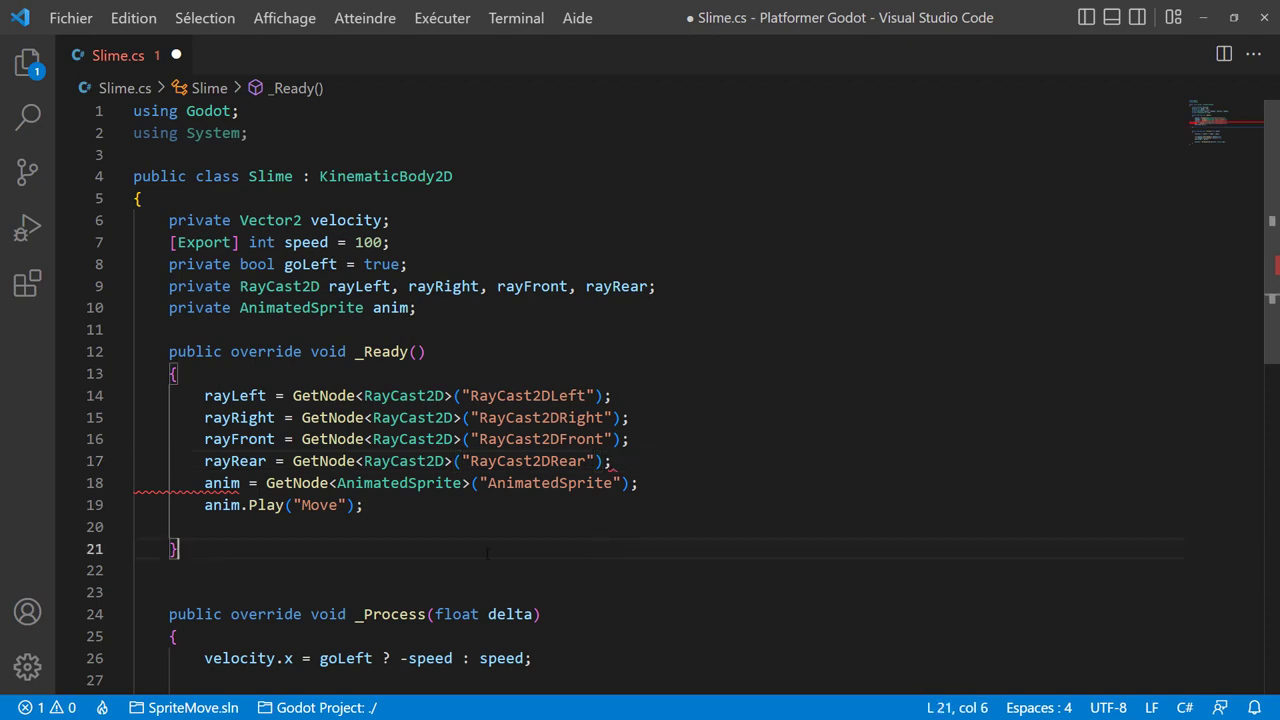
Append || rayFront.IsColliding() to the turn-right condition on line 28.
scroll(406, 472, down, 5)
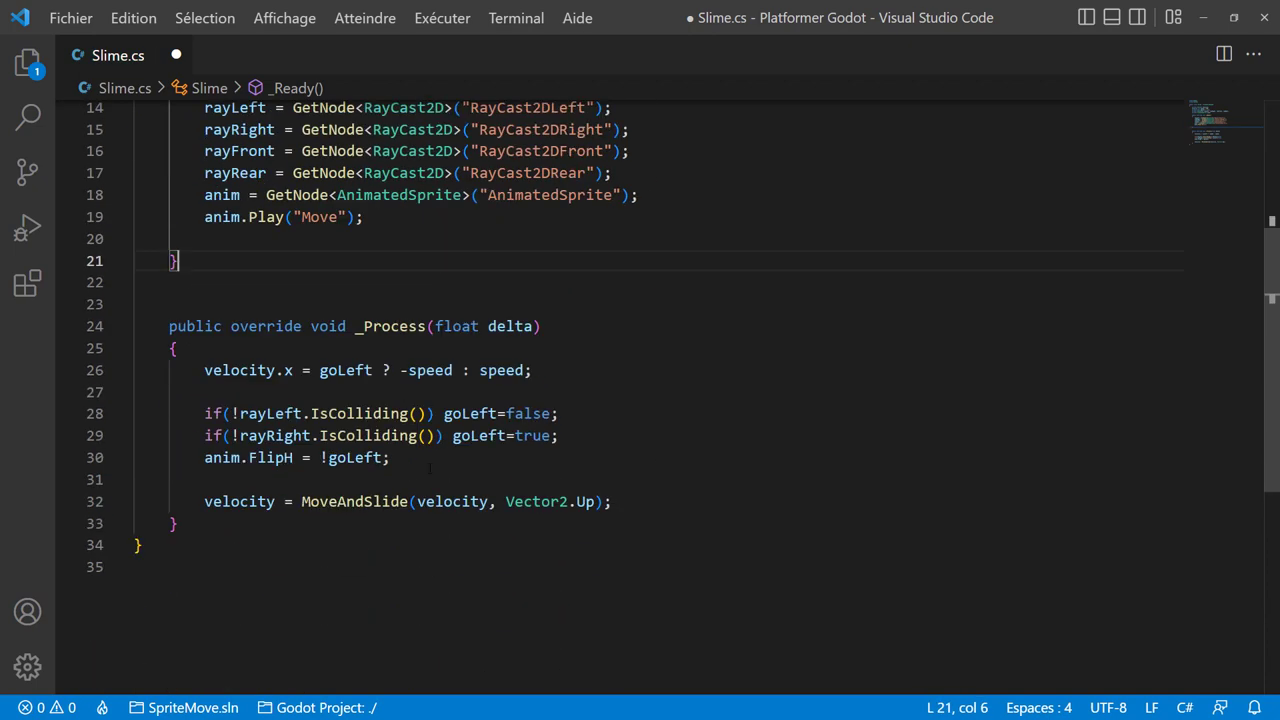
mouse_move(370, 435)
mouse_move(265, 413)
click(425, 413)
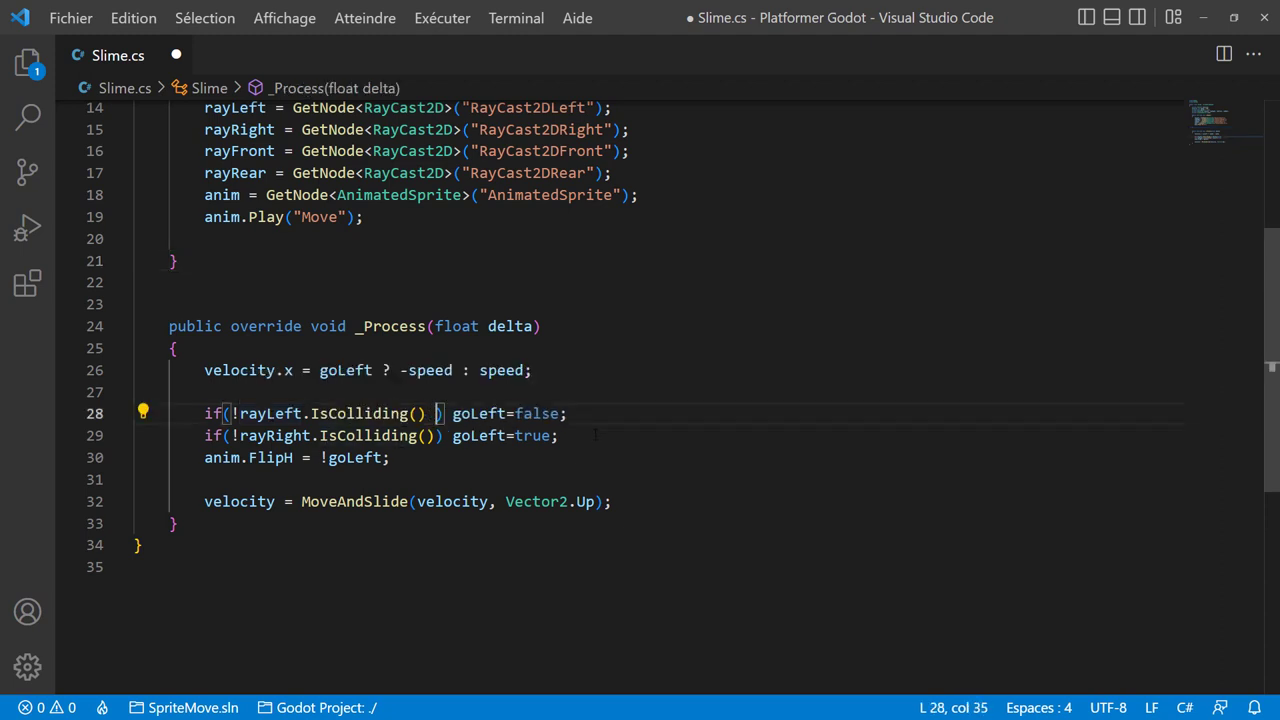
text(||)
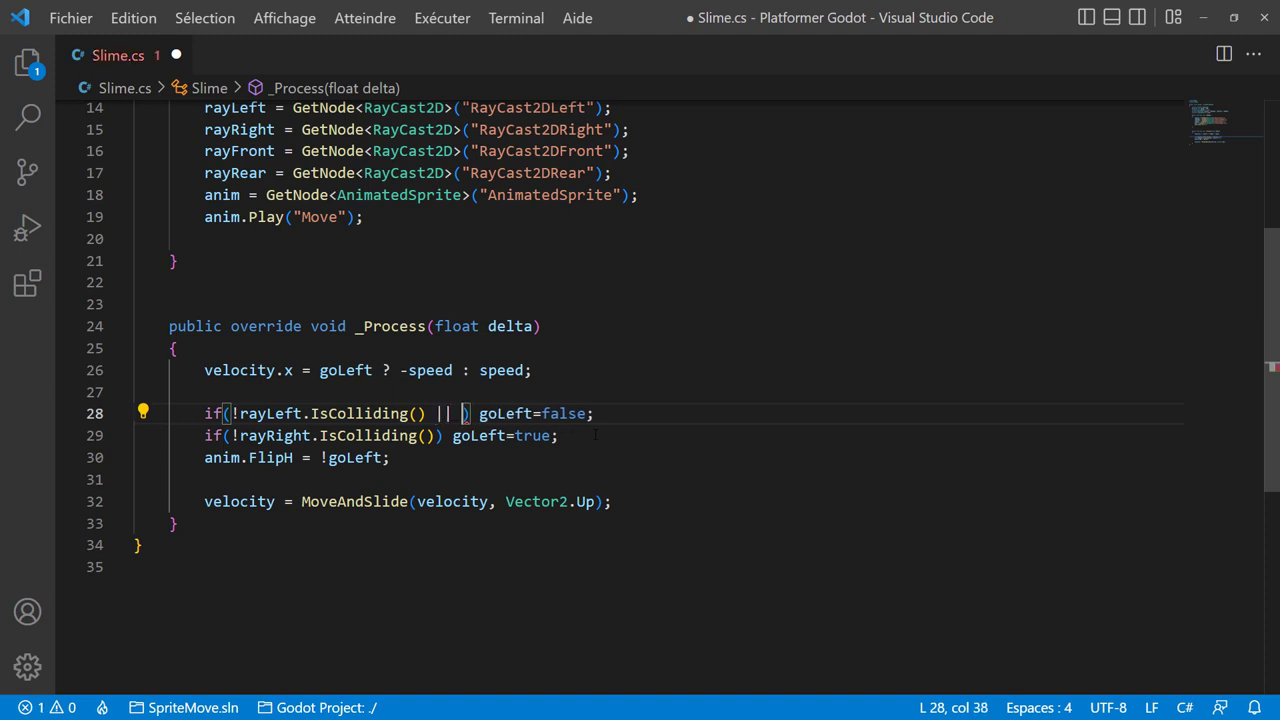
text( ray)
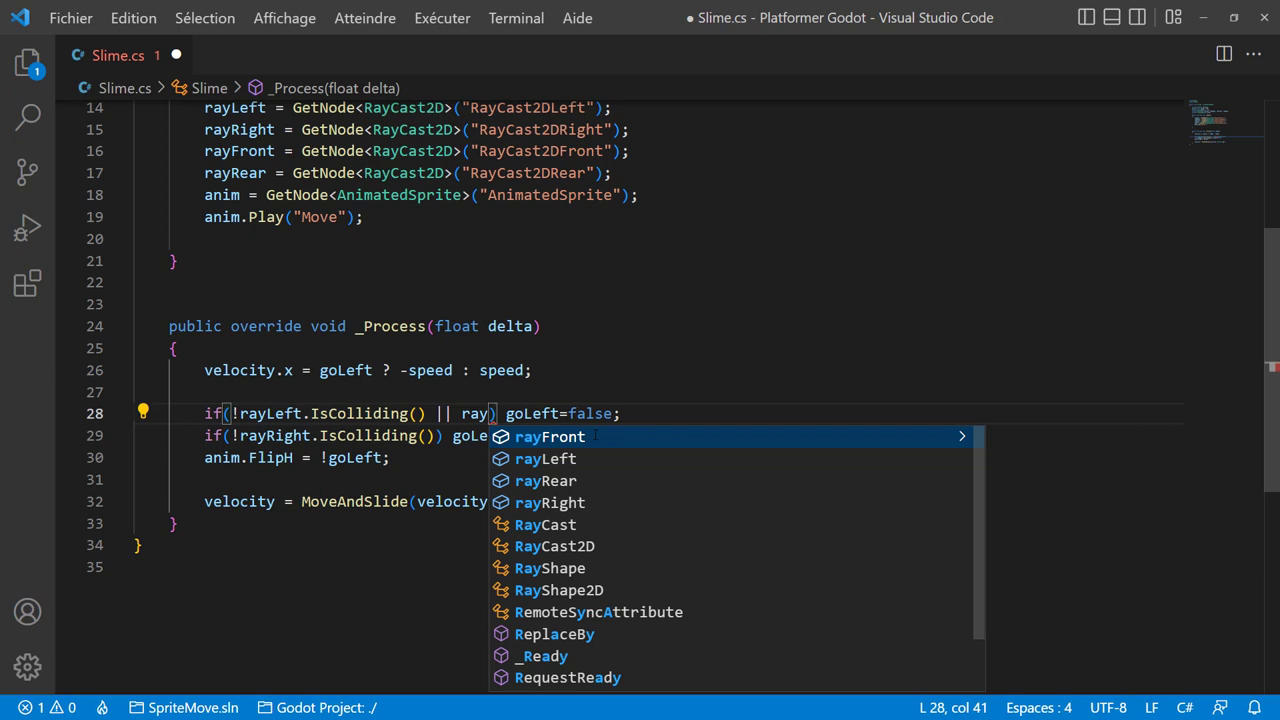
key(Return)
text(.is)
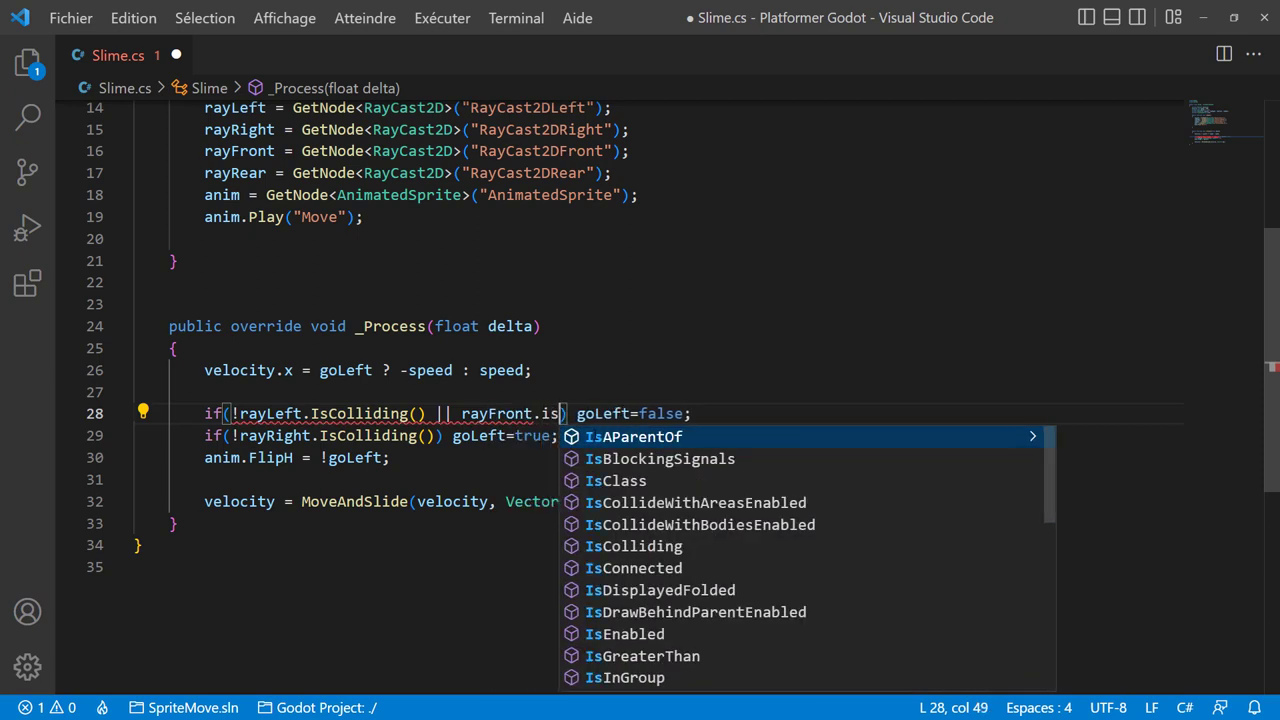
text(col)
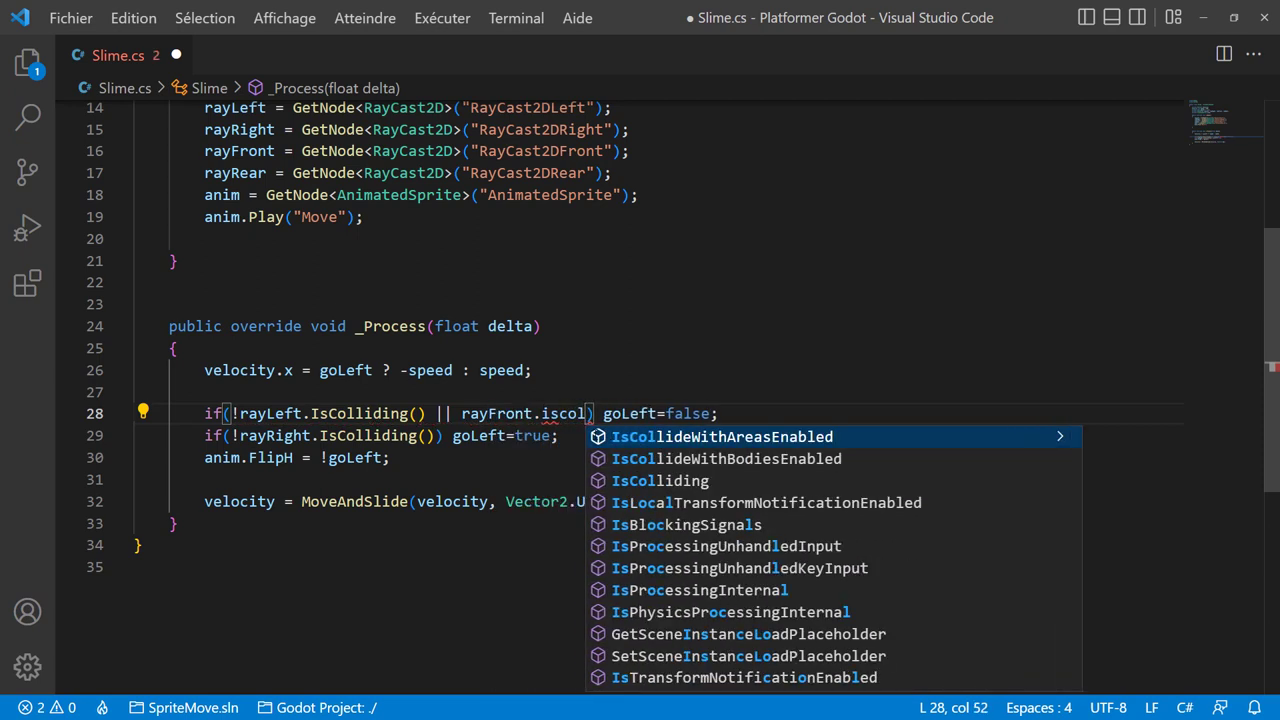
key(Down)
key(Down)
key(Return)
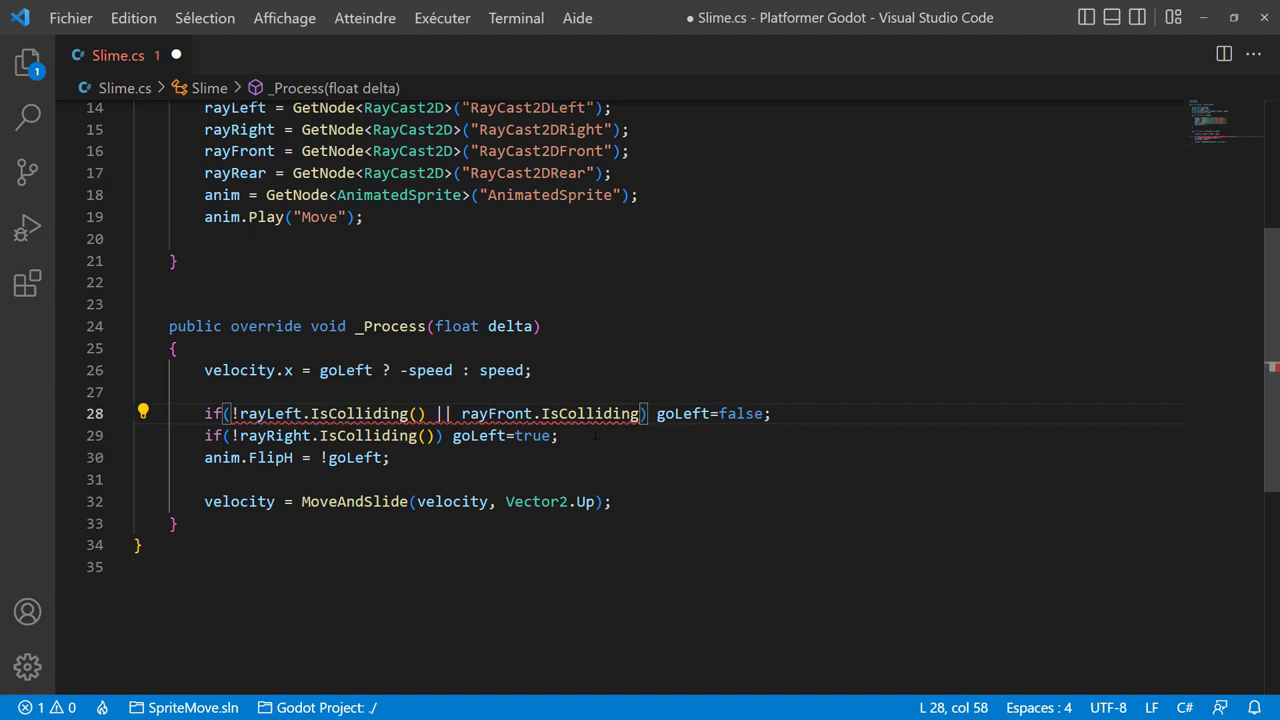
text(())
Copy that check to line 29 as || rayRear.IsColliding() and save Slime.cs.
right_click(678, 414)
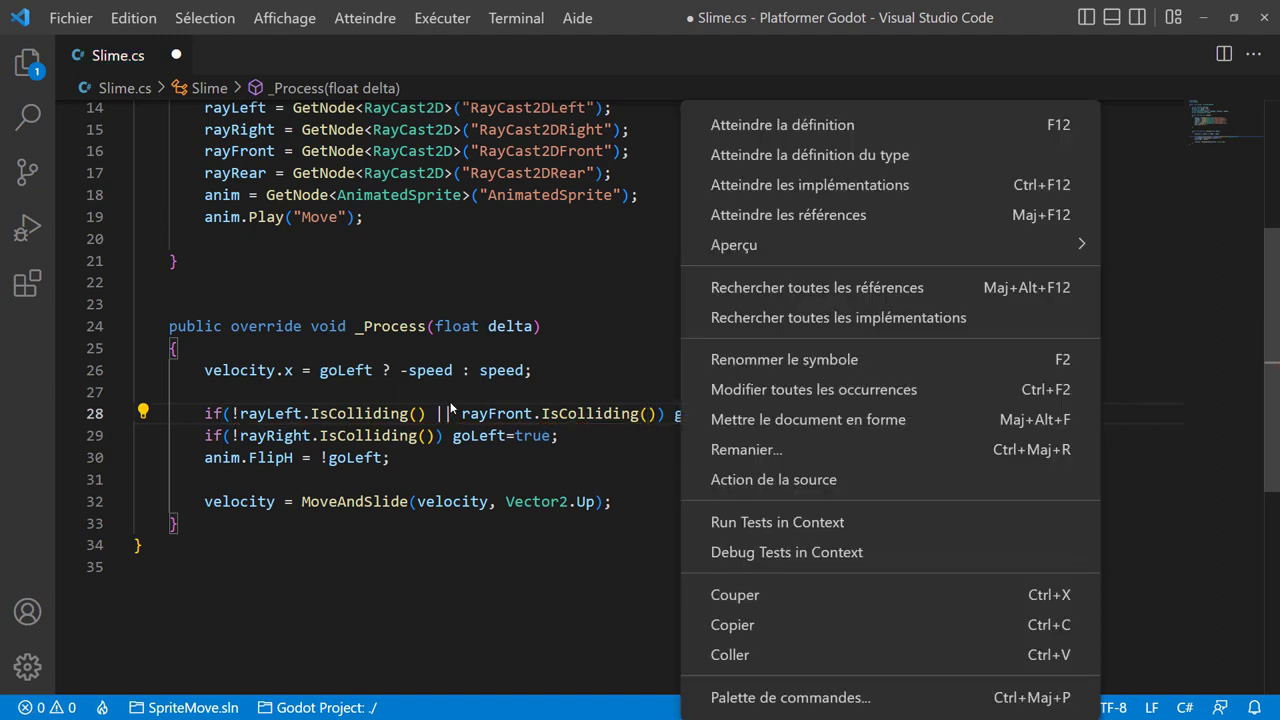
click(440, 414)
drag(437, 414, 660, 414)
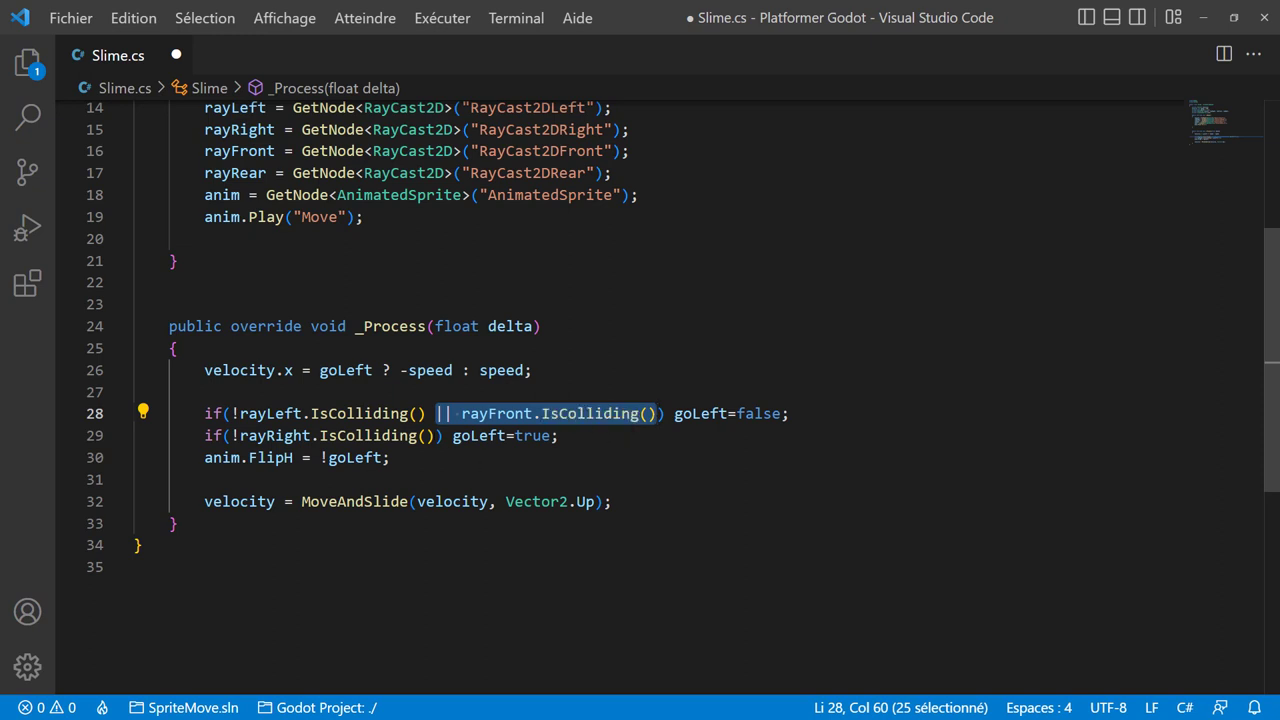
key(ctrl+c)
click(434, 436)
key(ctrl+v)
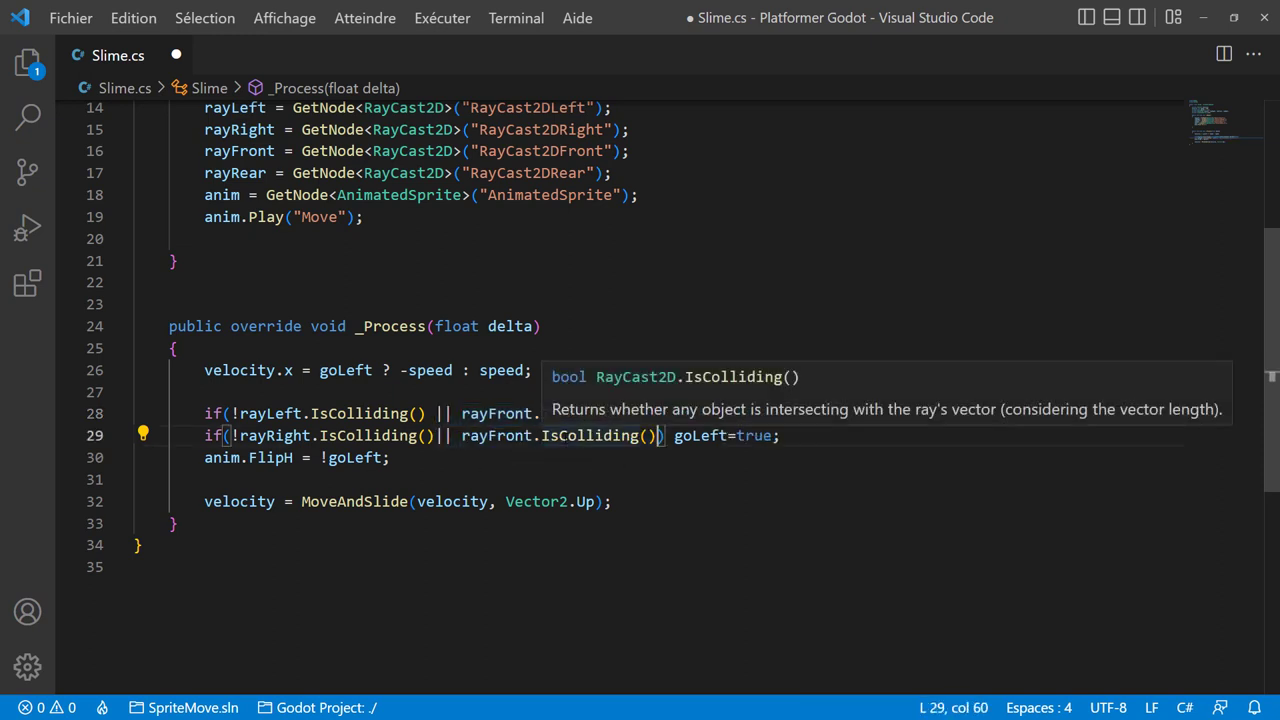
double_click(497, 436)
text(ray)
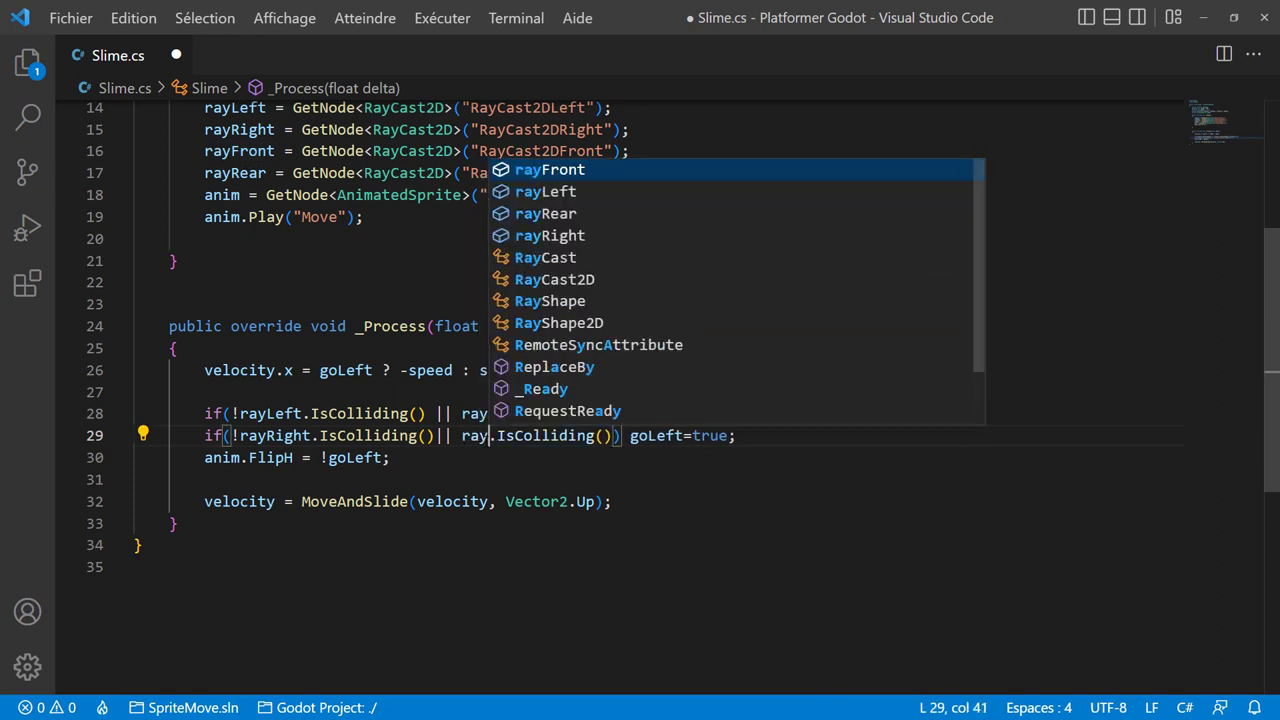
text(R)
key(Return)
click(741, 556)
key(ctrl+s)
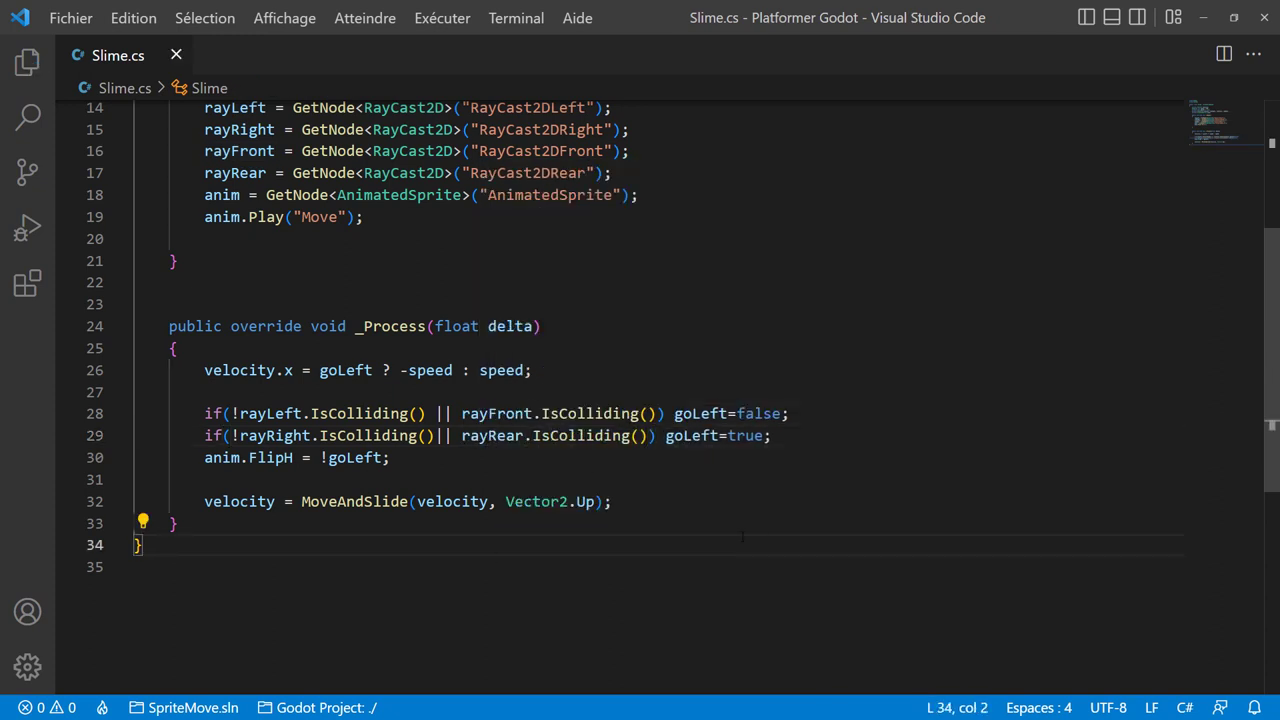
Run the game in Godot, walk the player left and right, then close the test window.
key(alt+Tab)
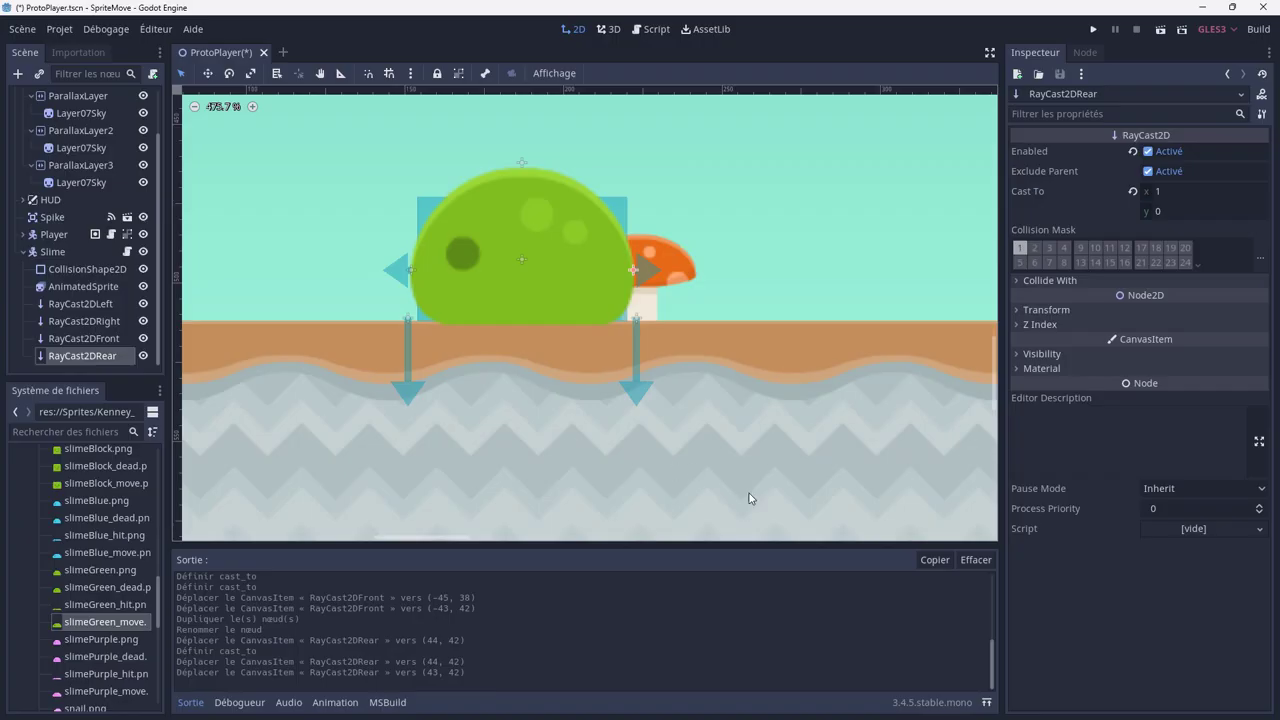
scroll(642, 376, down, 2)
scroll(642, 376, down, 1)
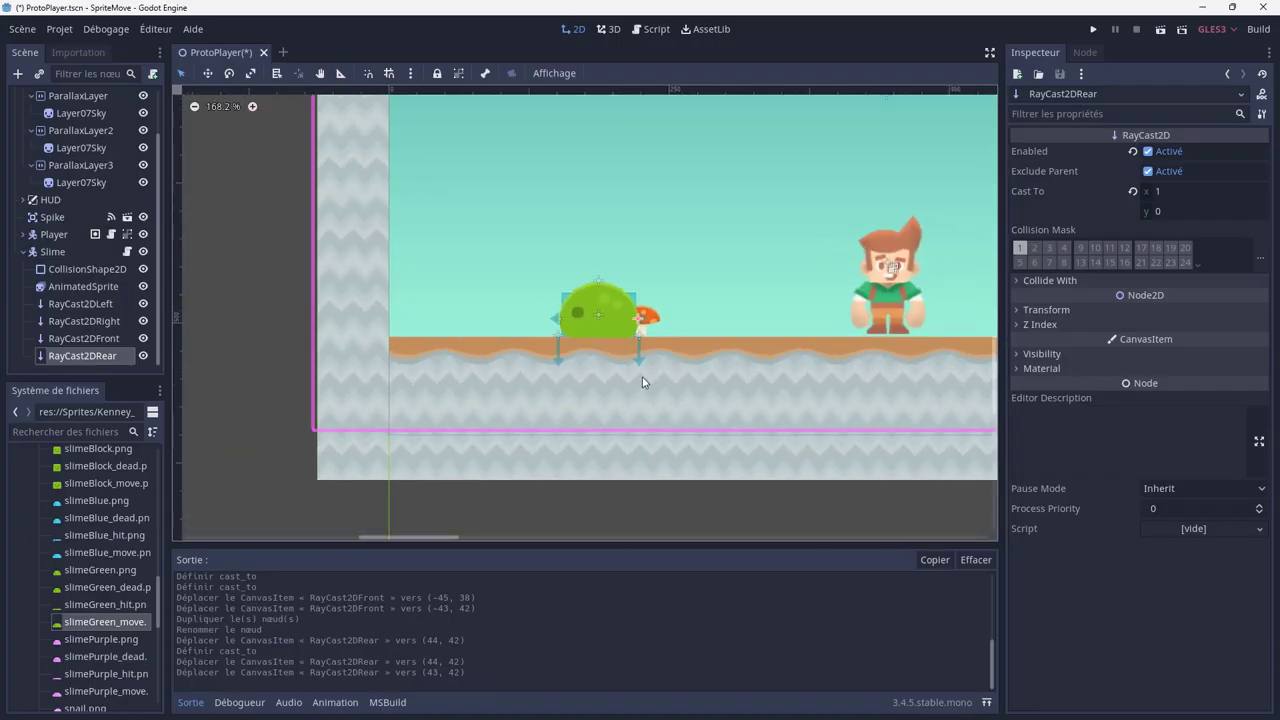
click(1093, 29)
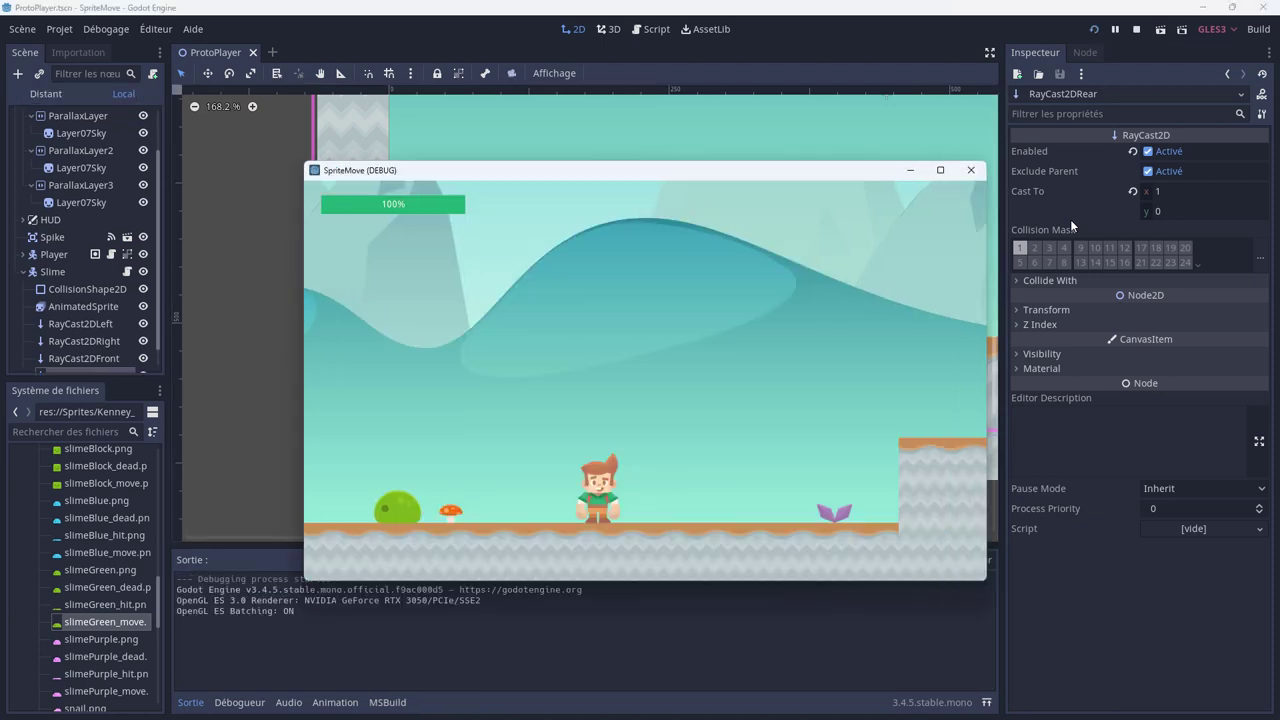
key(Left)
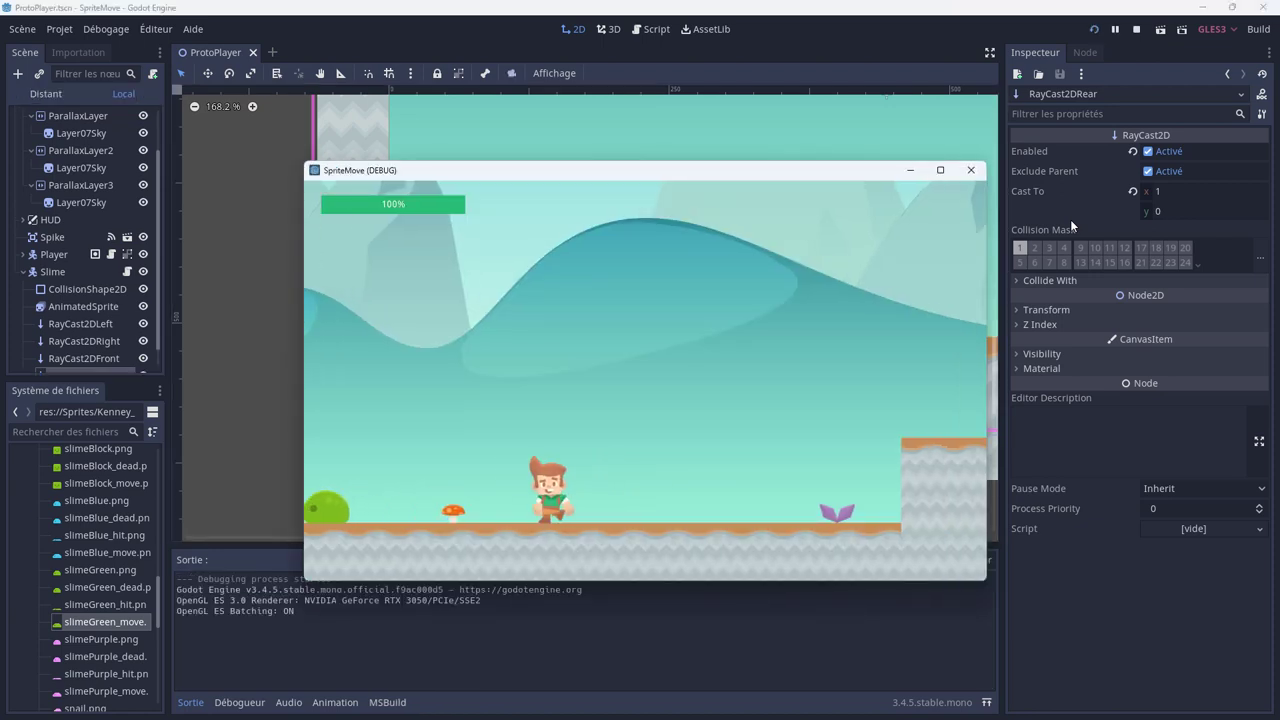
key(Right)
click(972, 173)
key(alt+Tab)
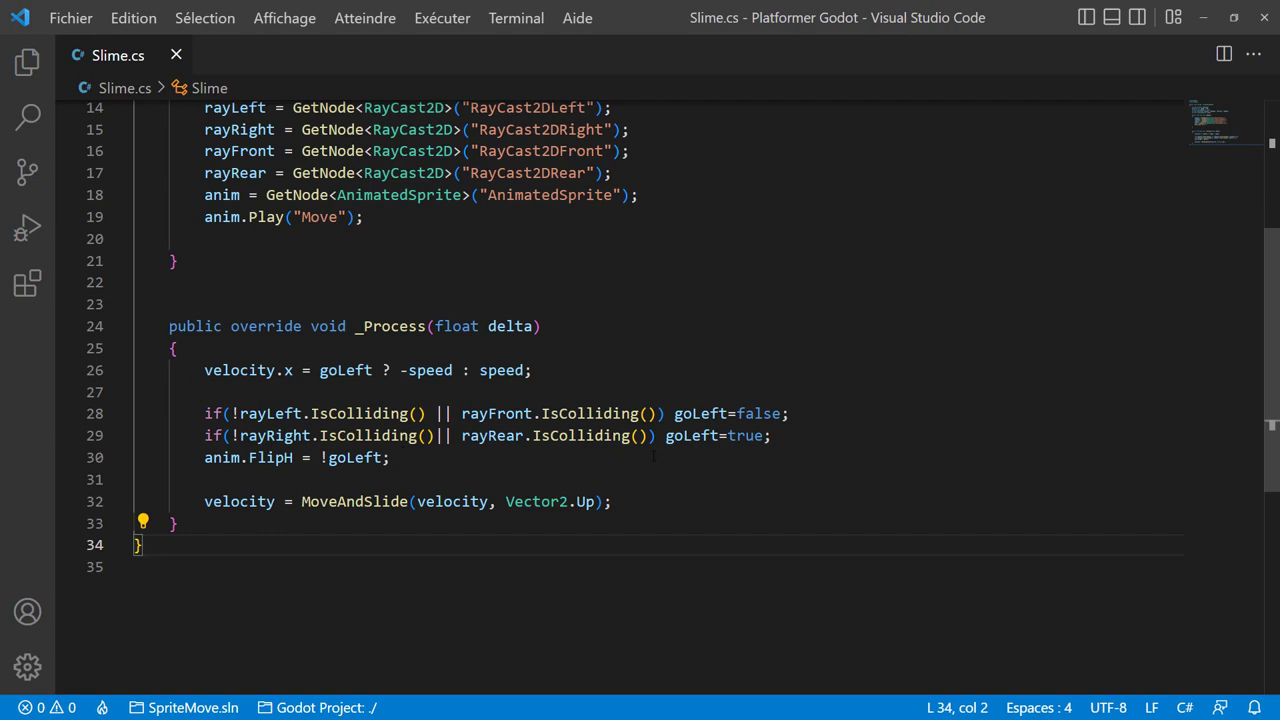
key(alt+Tab)
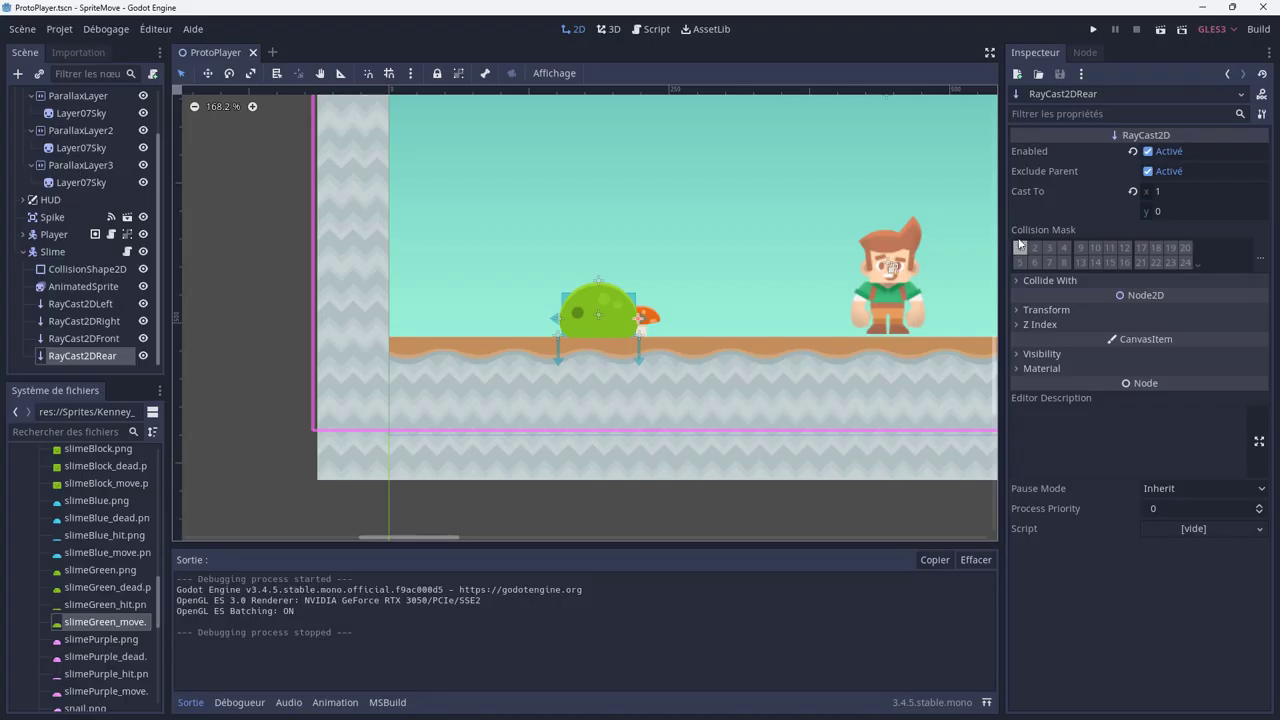
Set RayCast2DRear Cast To x to 3 and RayCast2DFront Cast To x to -3.
click(1172, 192)
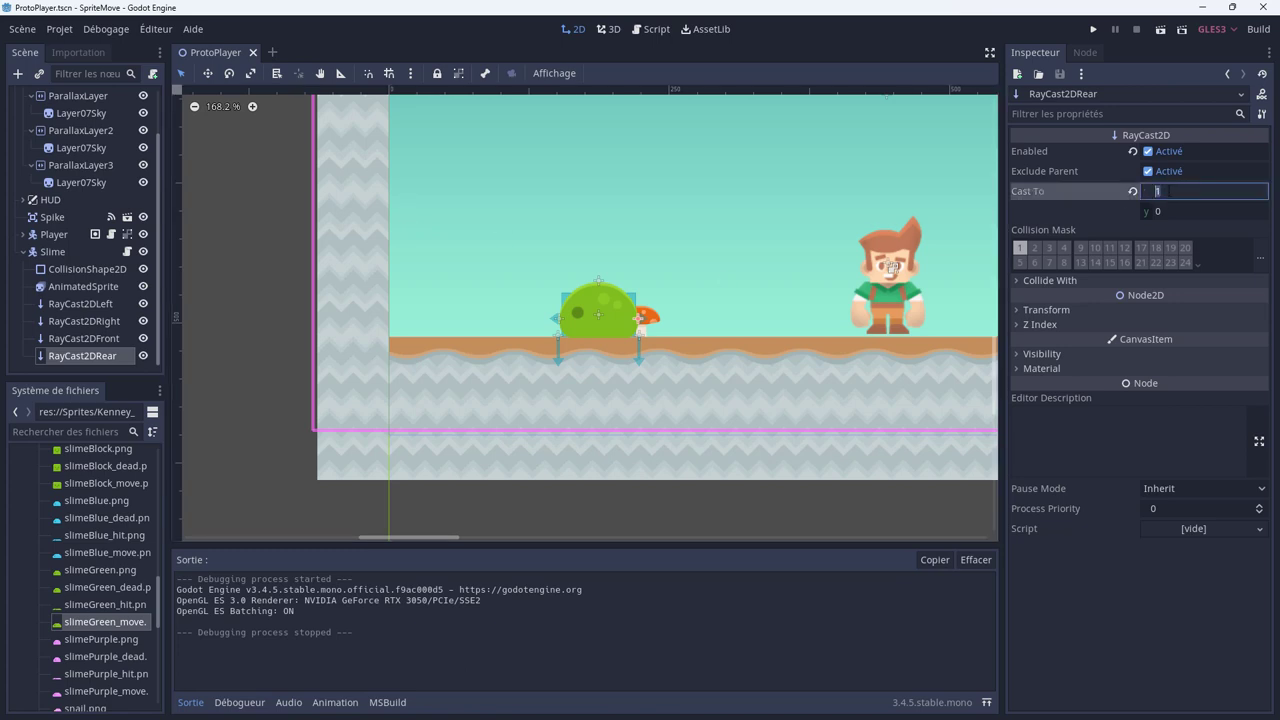
text(3)
key(Tab)
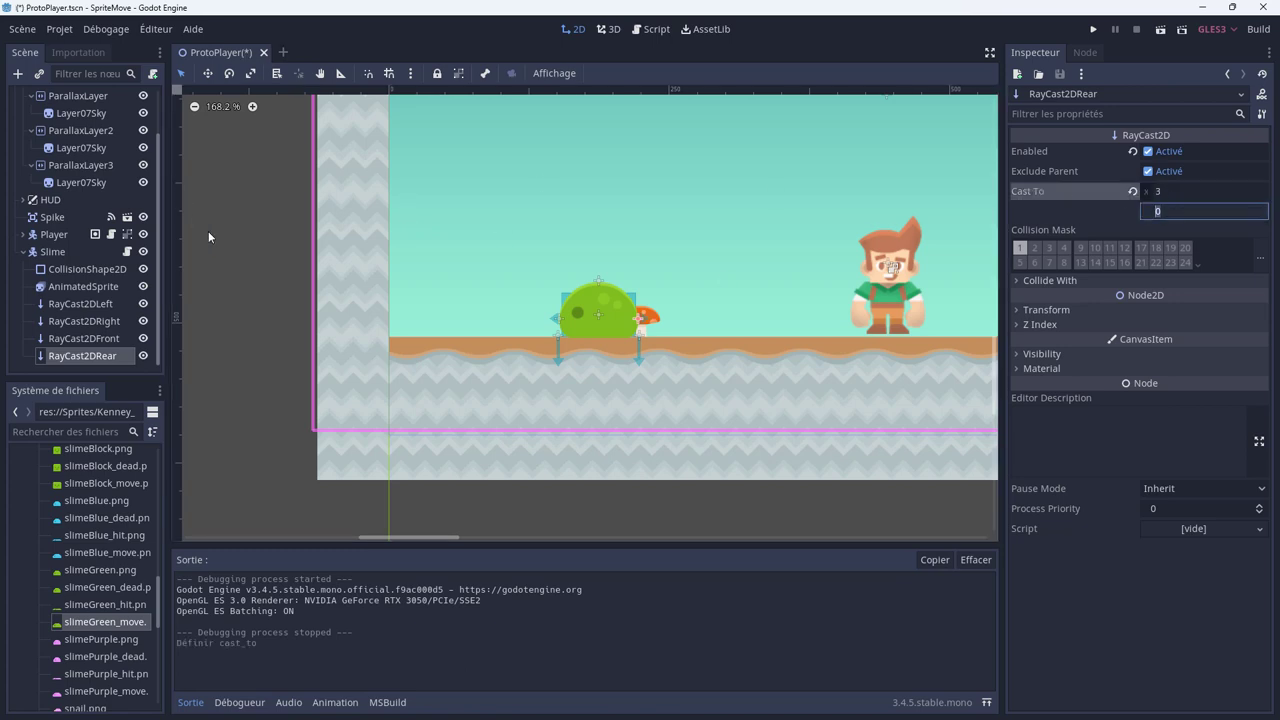
click(96, 340)
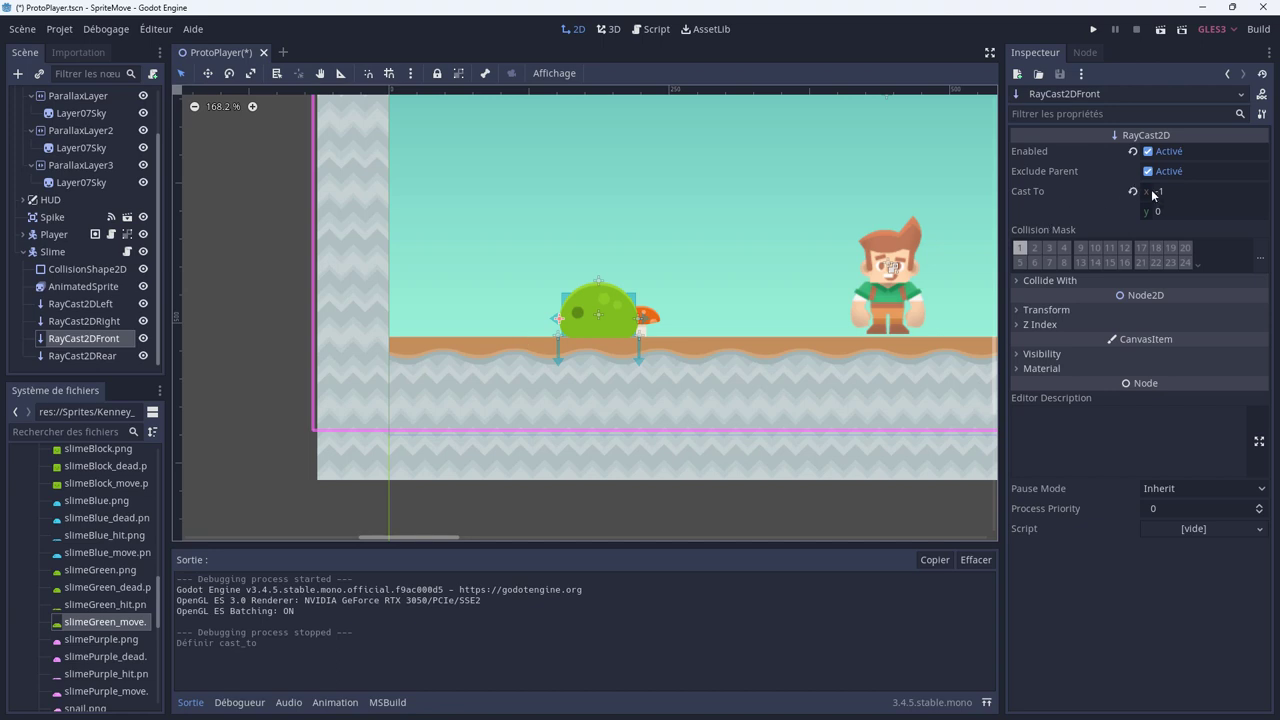
click(1187, 191)
text(3)
key(Tab)
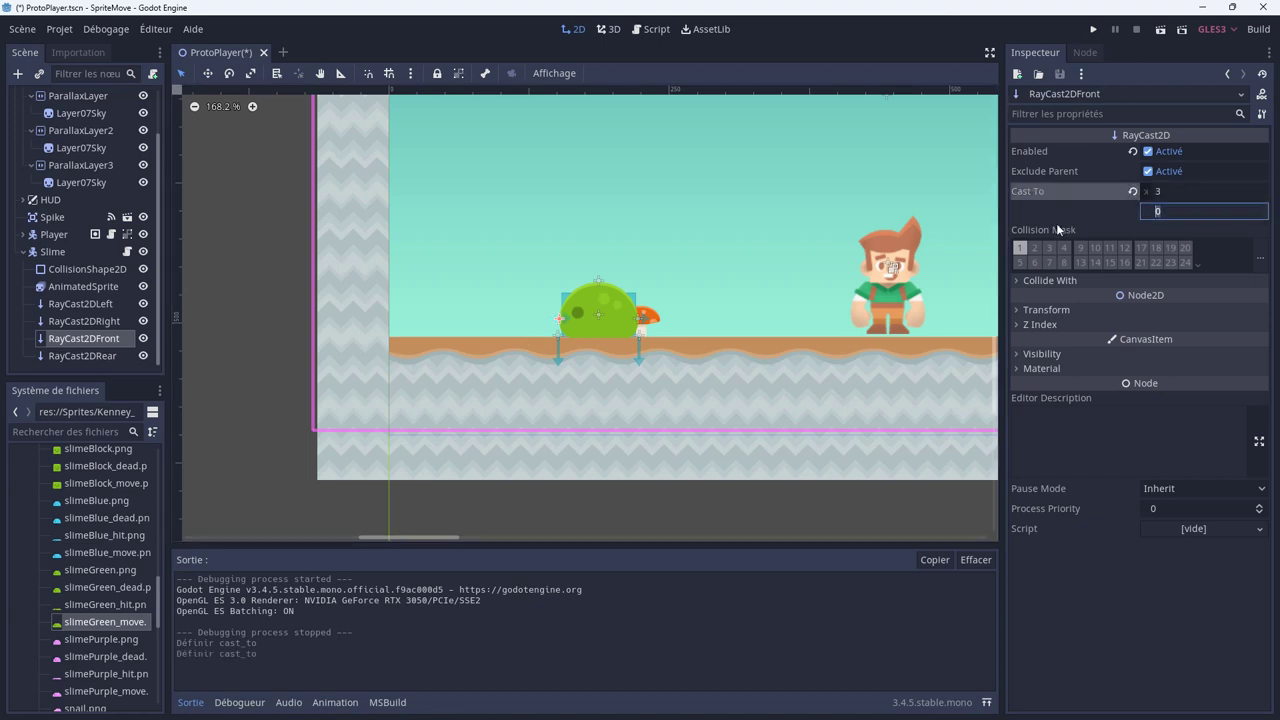
click(1173, 193)
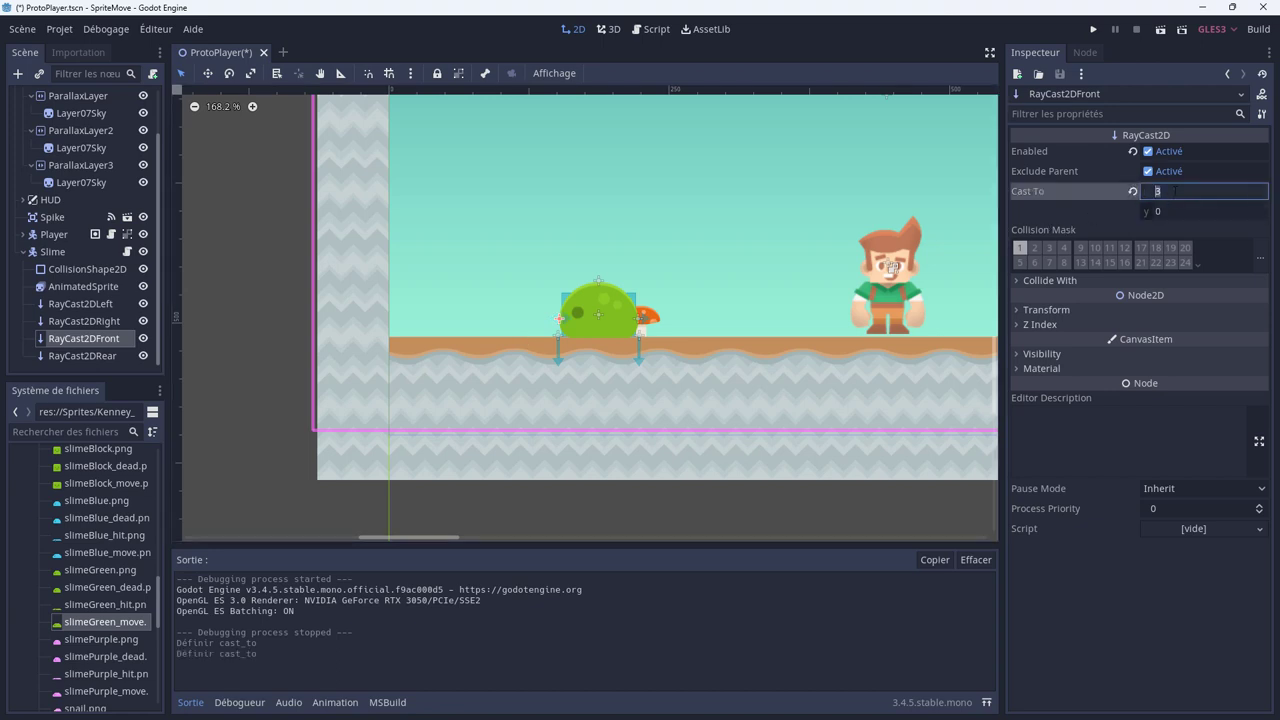
text(-3)
key(Tab)
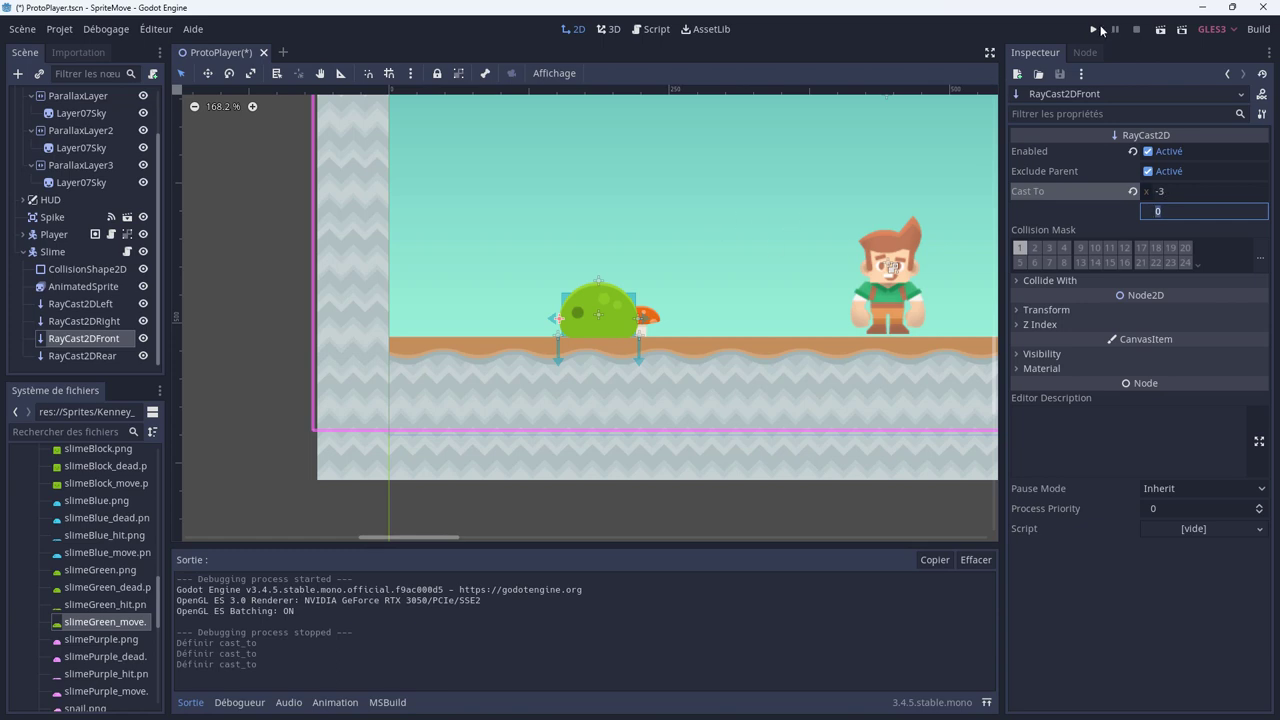
Play-test the longer rays, walking and jumping the player, then stop the game.
click(1093, 30)
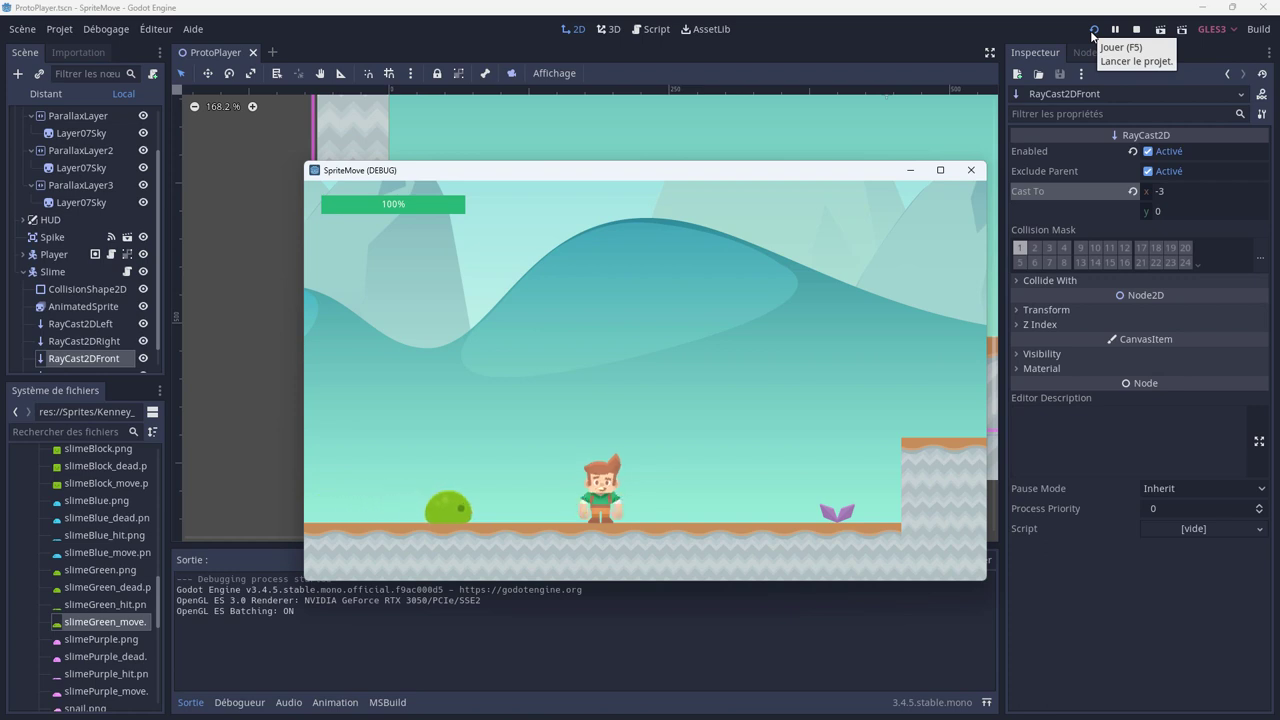
key(Right)
key(Left)
key(space)
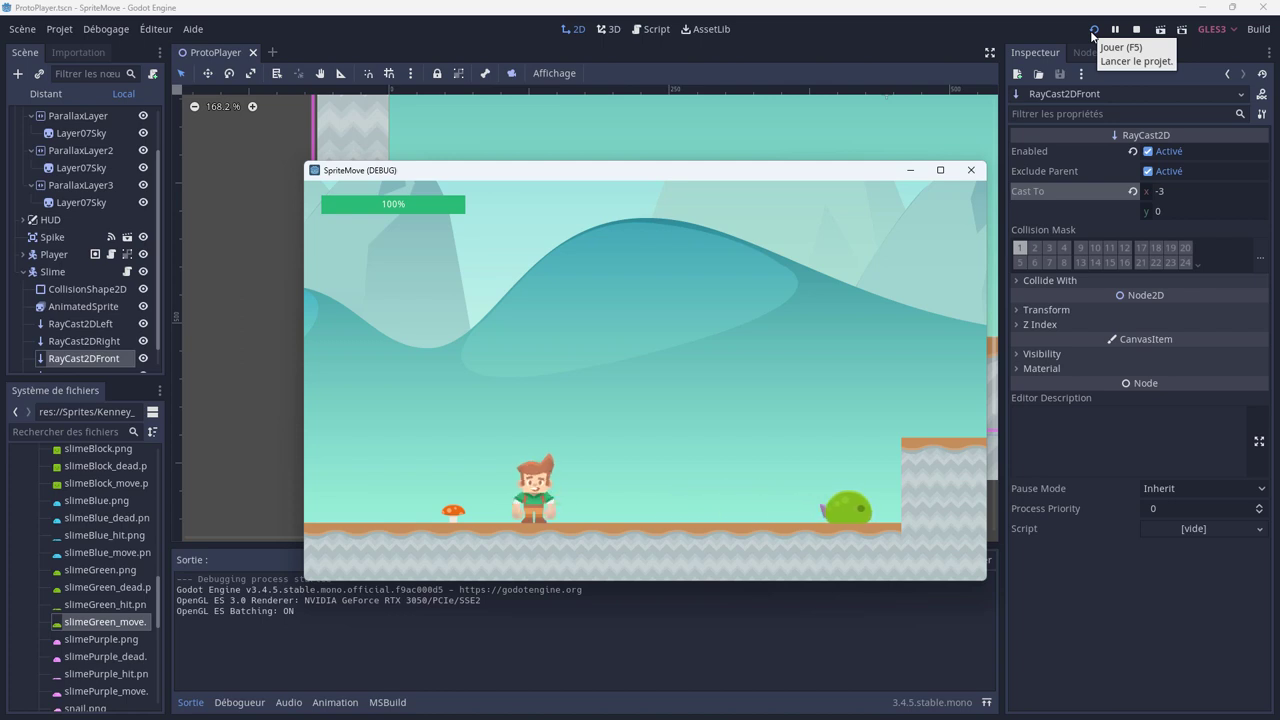
key(Right)
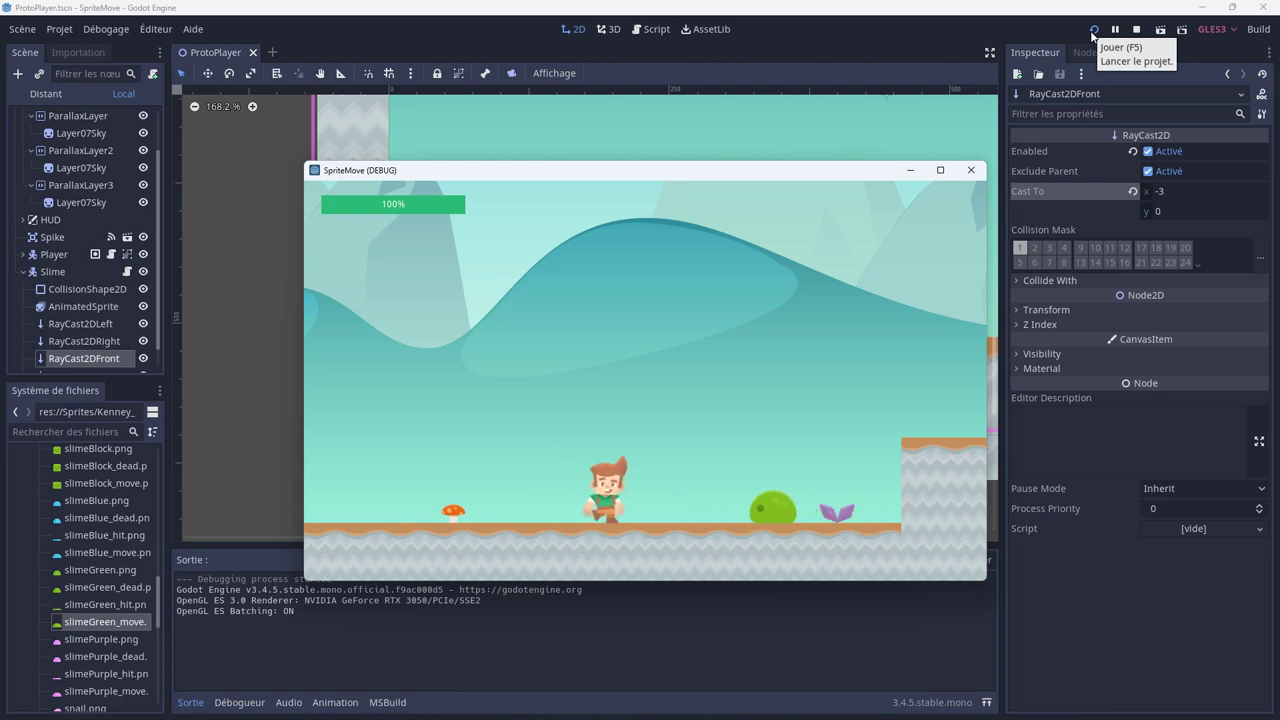
key(Left)
key(Right)
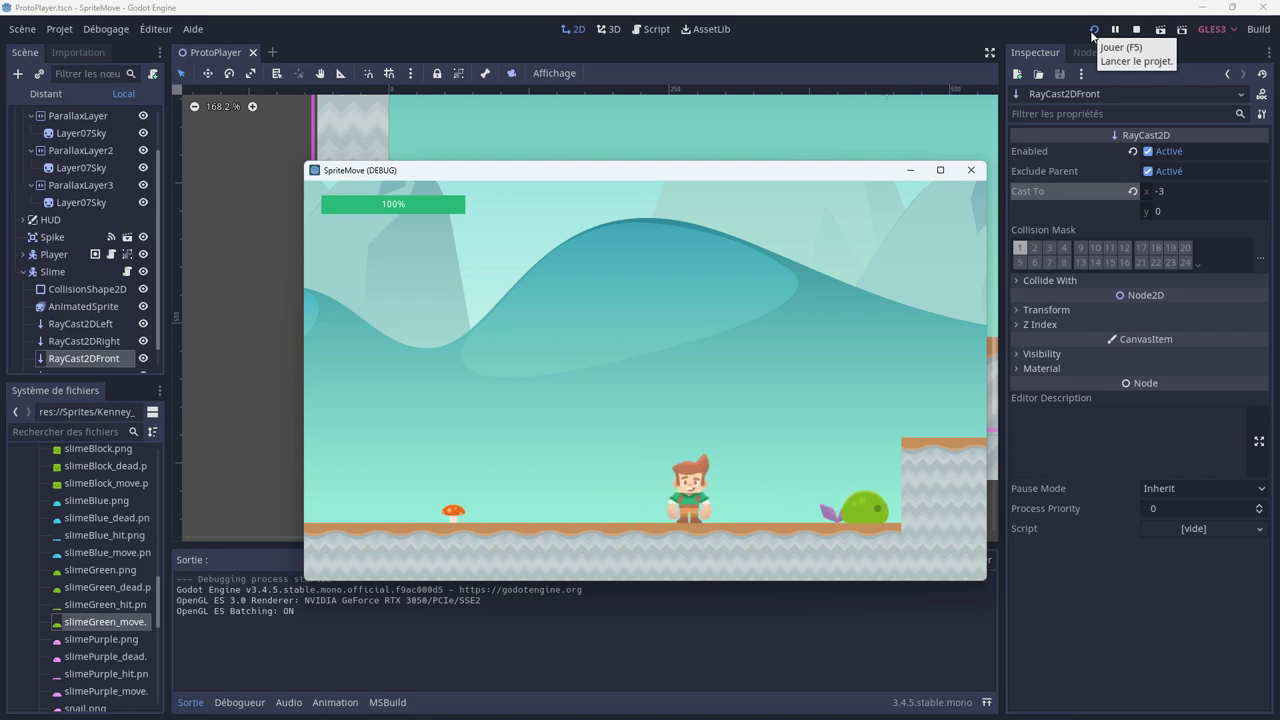
key(Right)
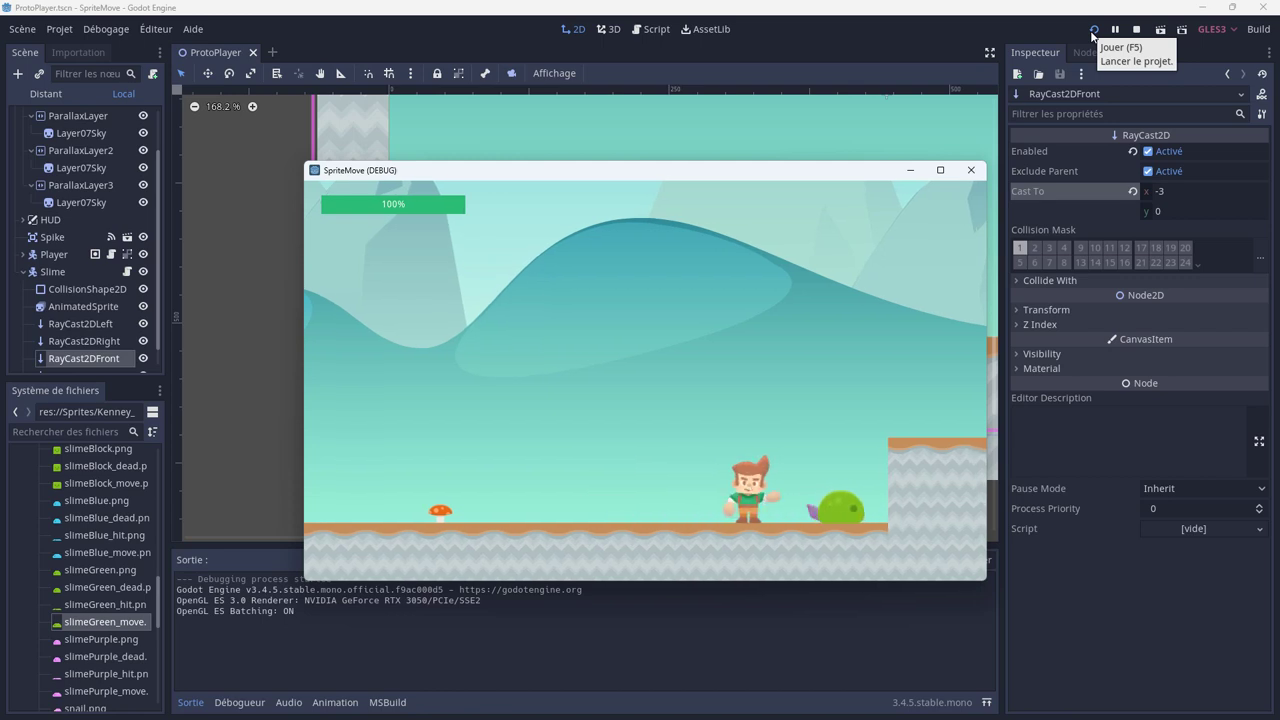
key(Left)
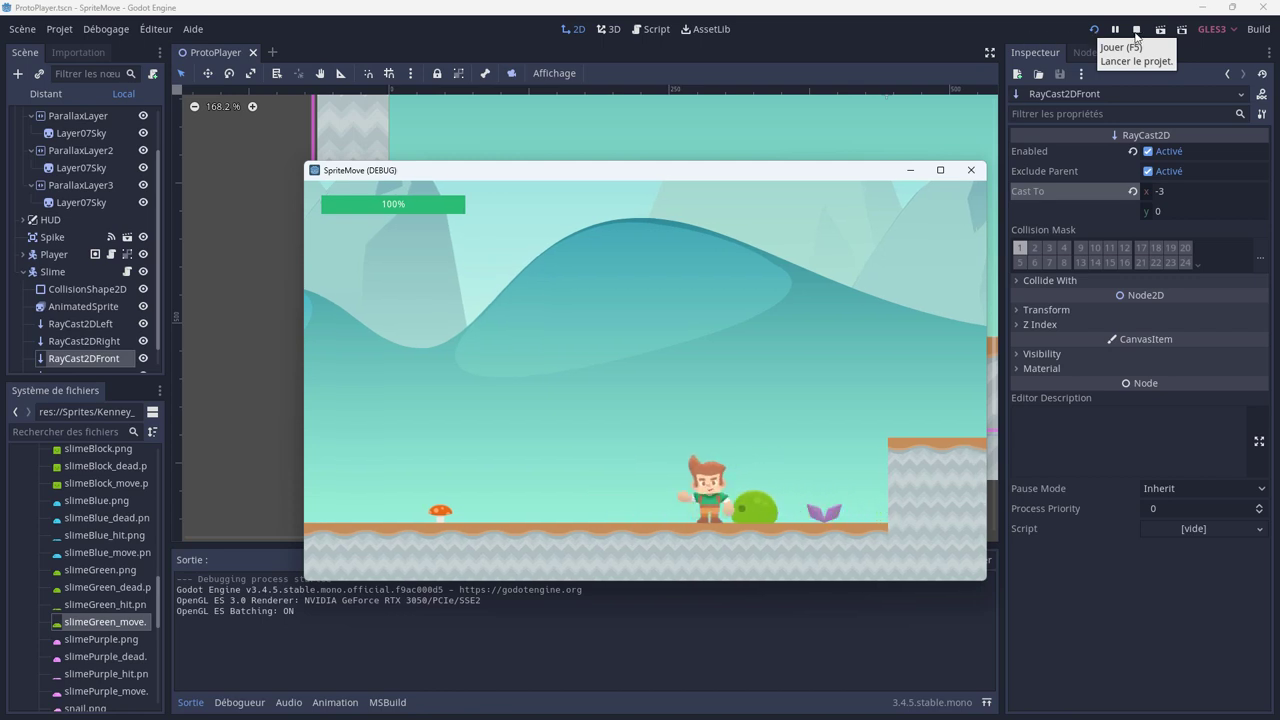
click(1136, 30)
Drag the Slime up onto the raised platform.
scroll(647, 445, down, 1)
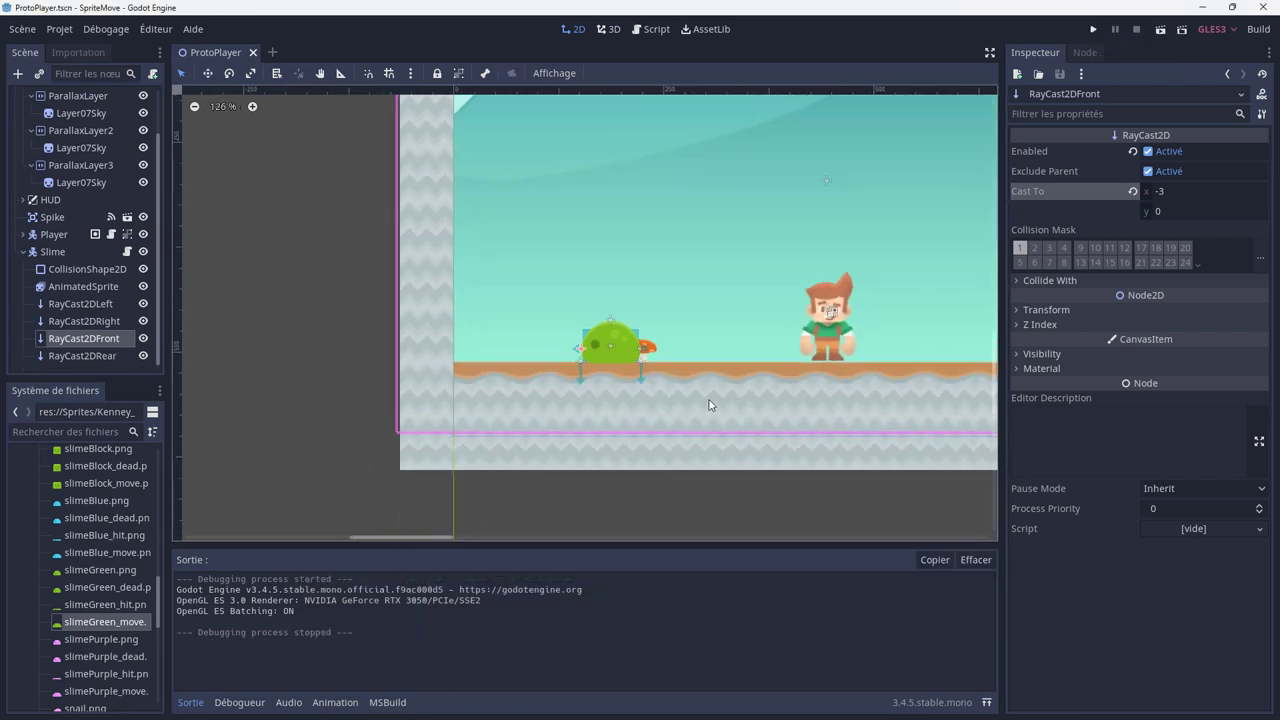
scroll(709, 403, down, 1)
scroll(763, 437, down, 2)
scroll(460, 451, down, 1)
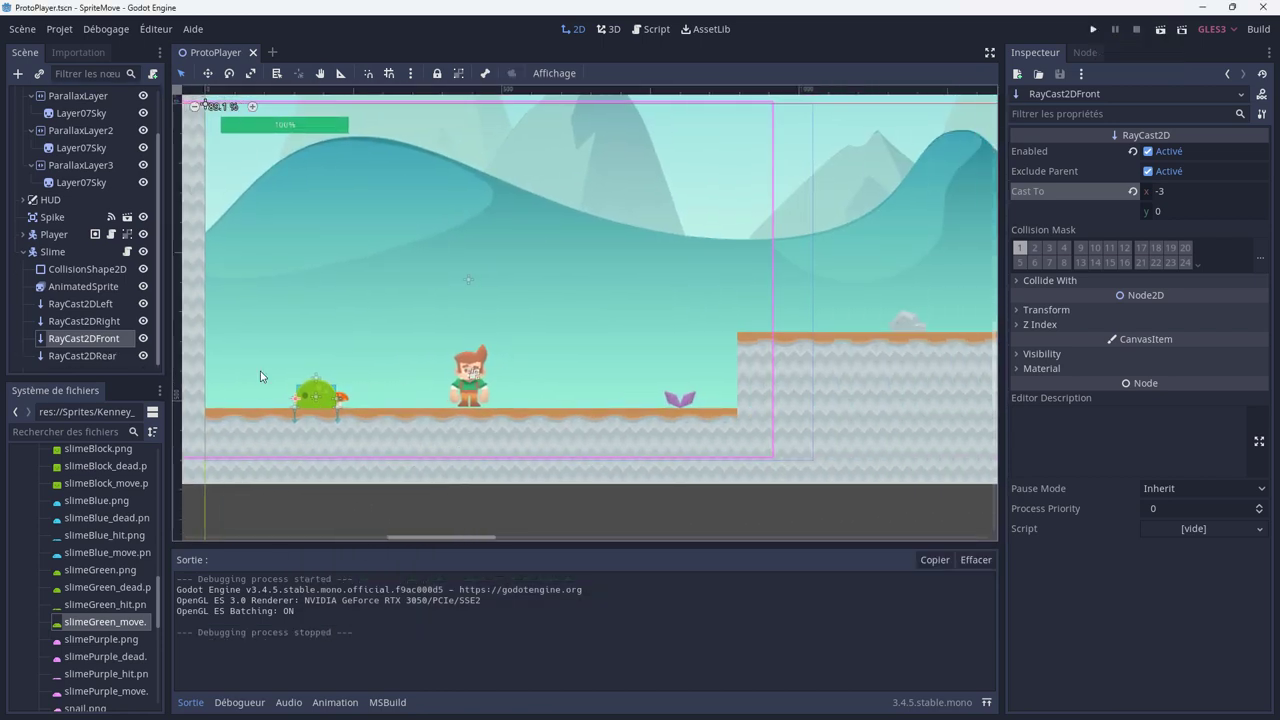
click(62, 253)
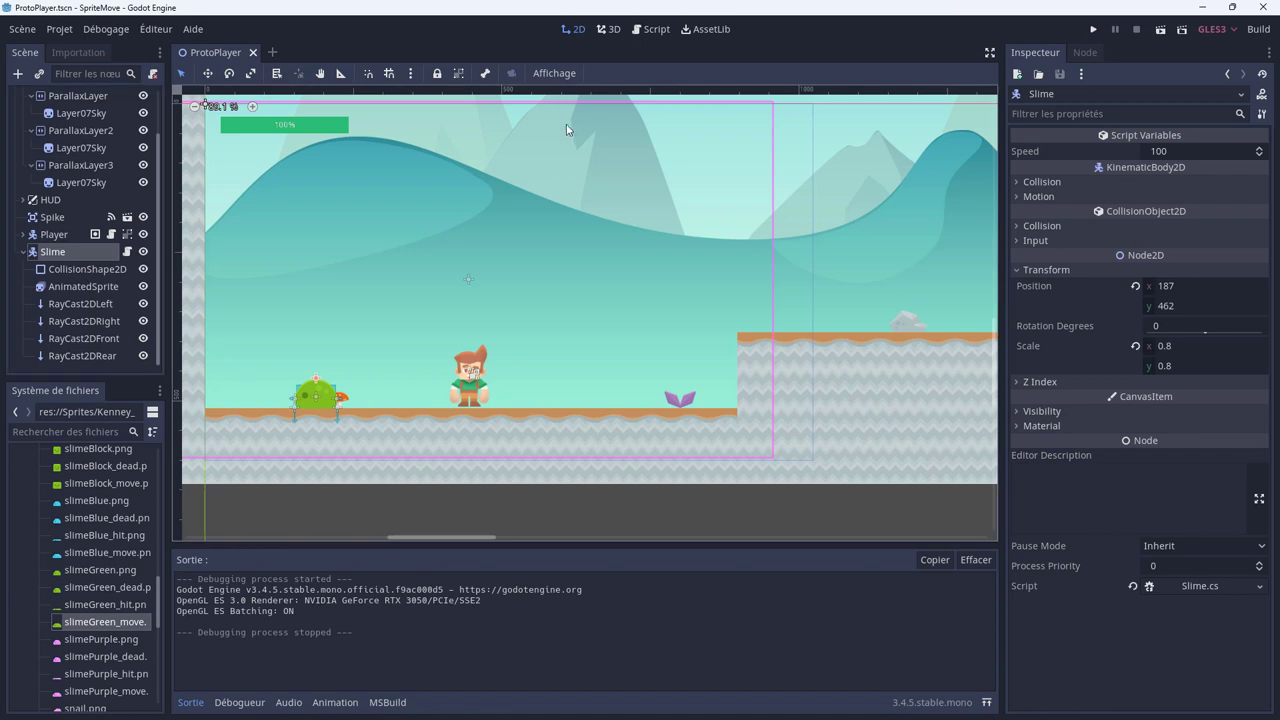
click(458, 73)
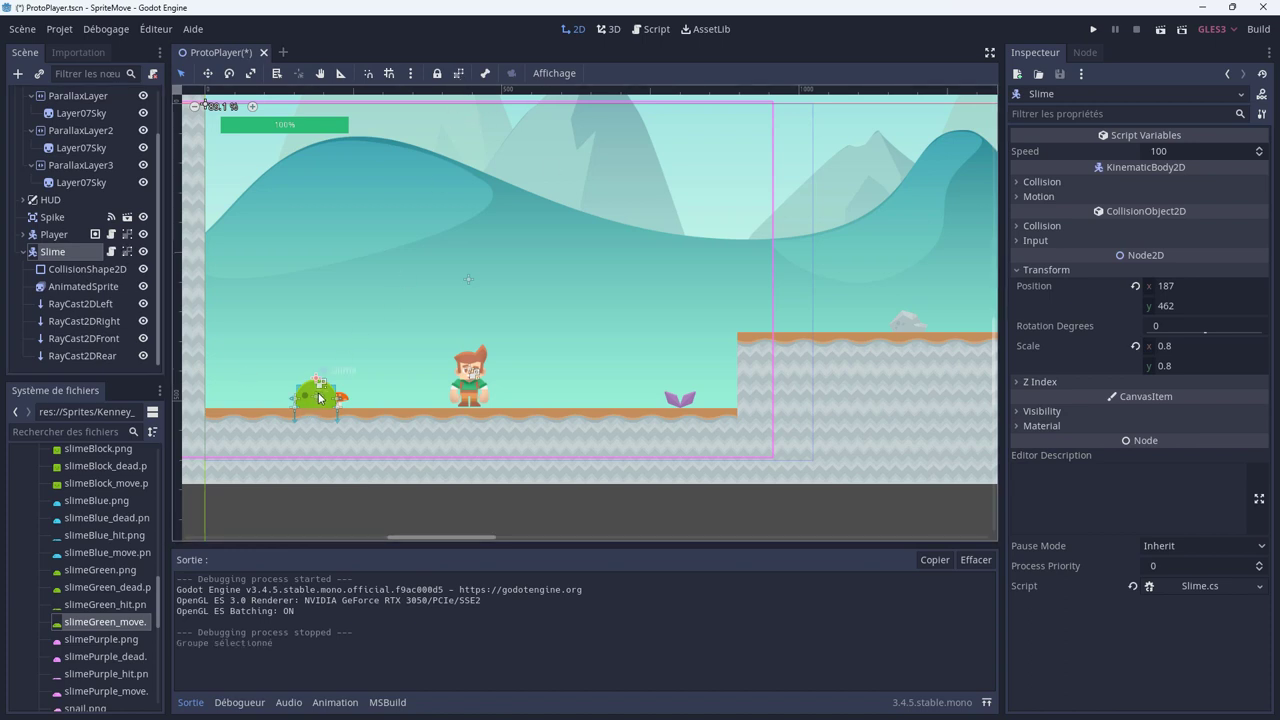
drag(319, 398, 809, 316)
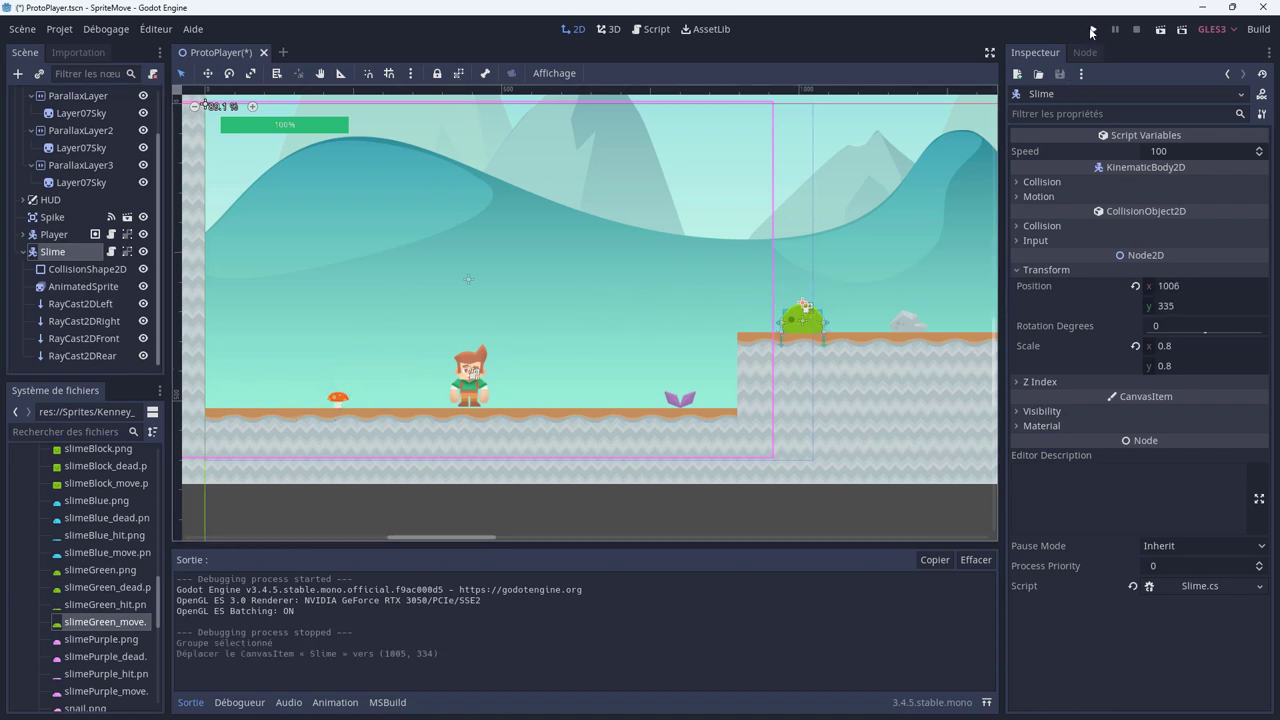
Play-test the slime on the platform, then drag it back to the ground at (350, 461).
click(1092, 30)
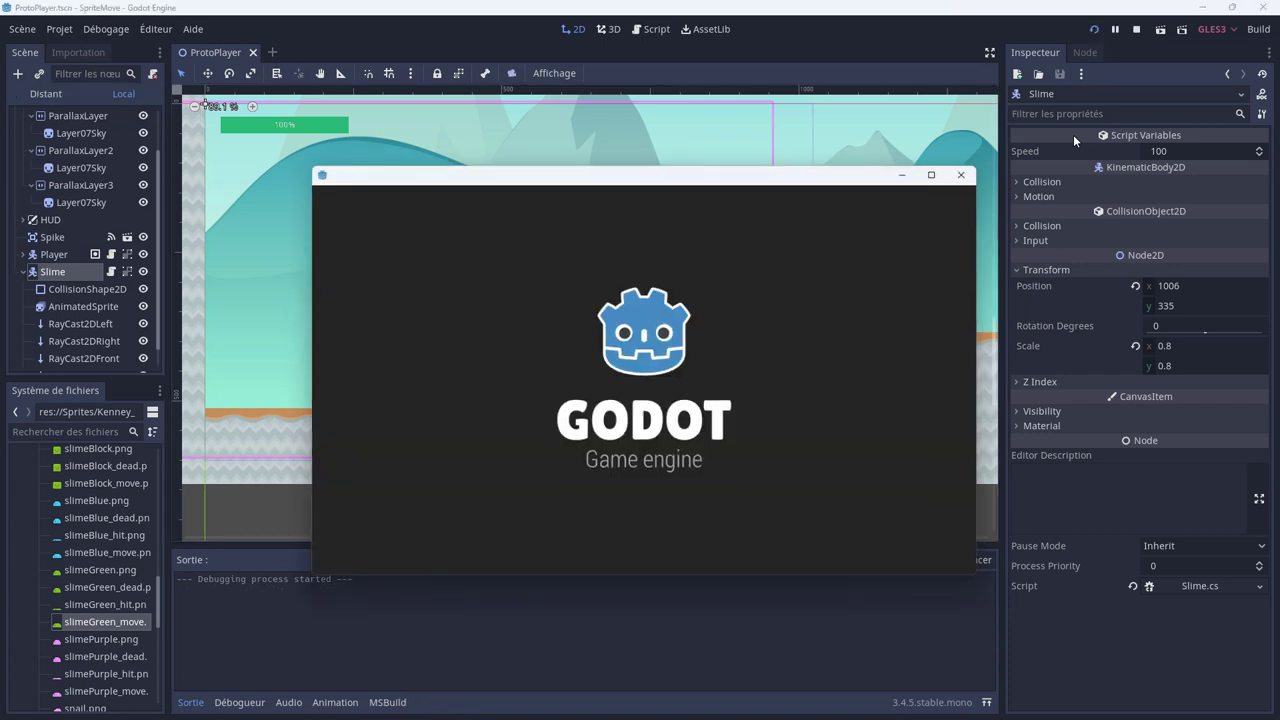
key(Right)
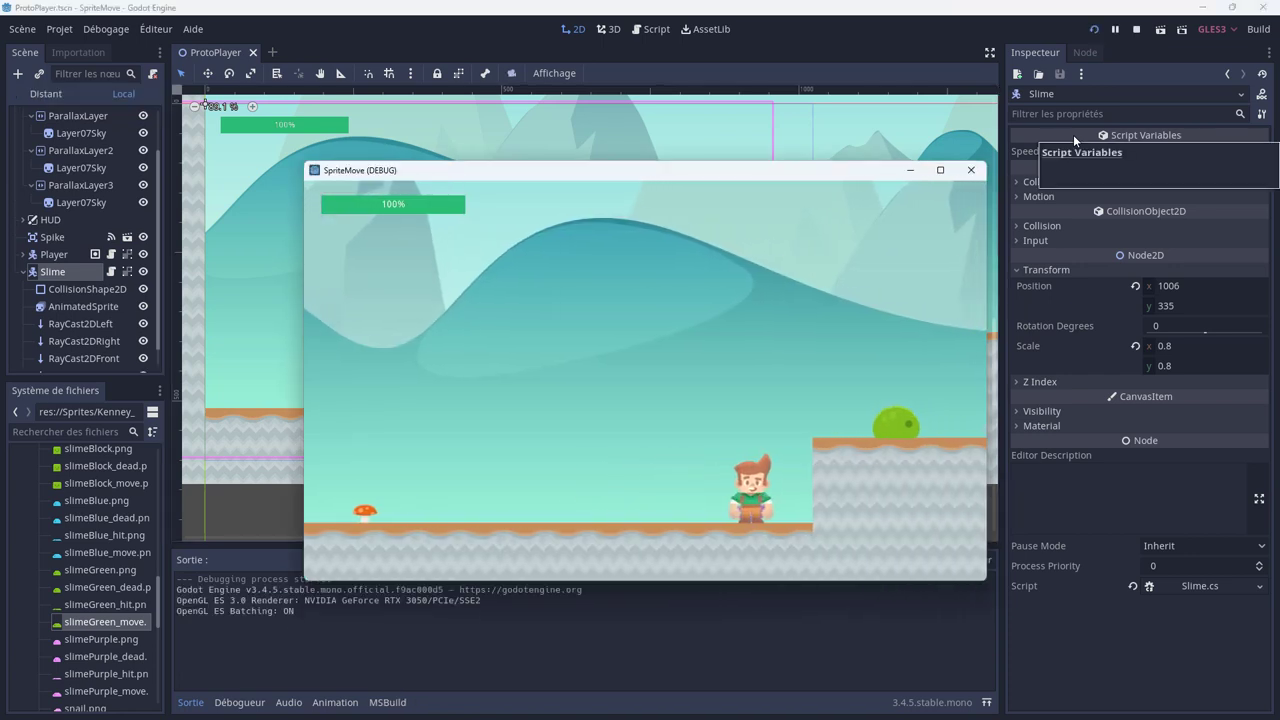
key(space)
key(Right)
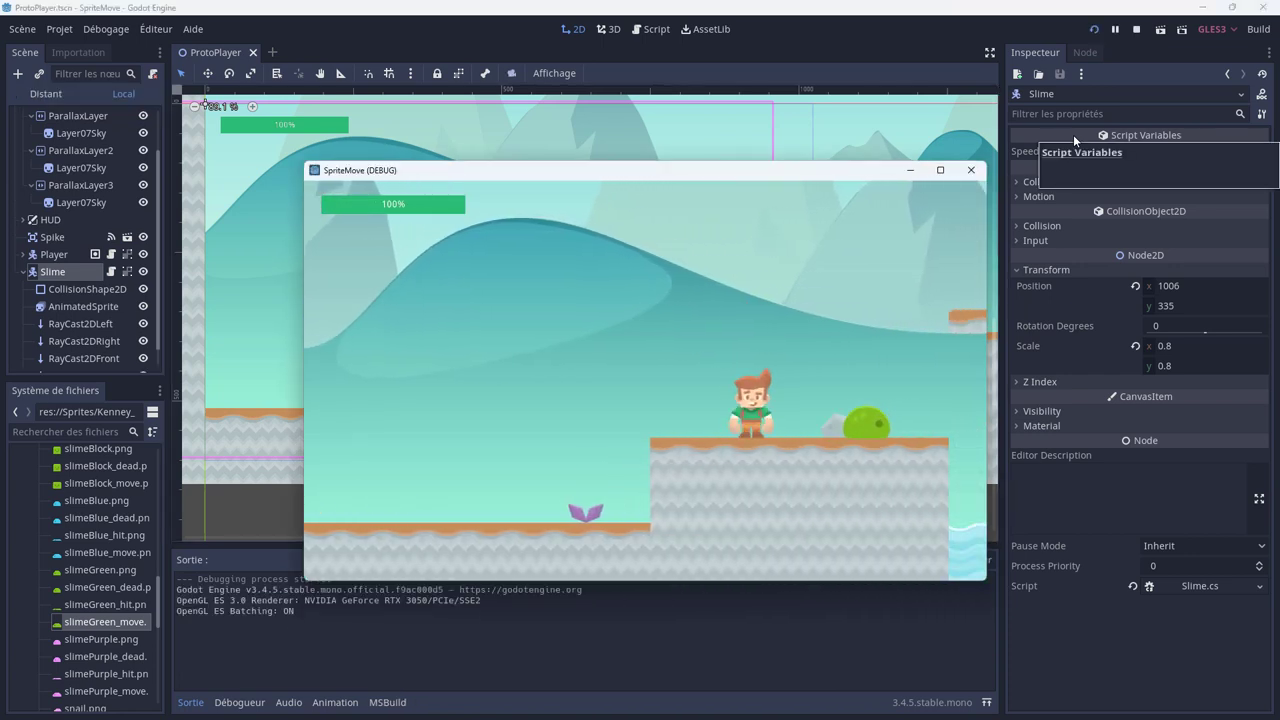
key(Left)
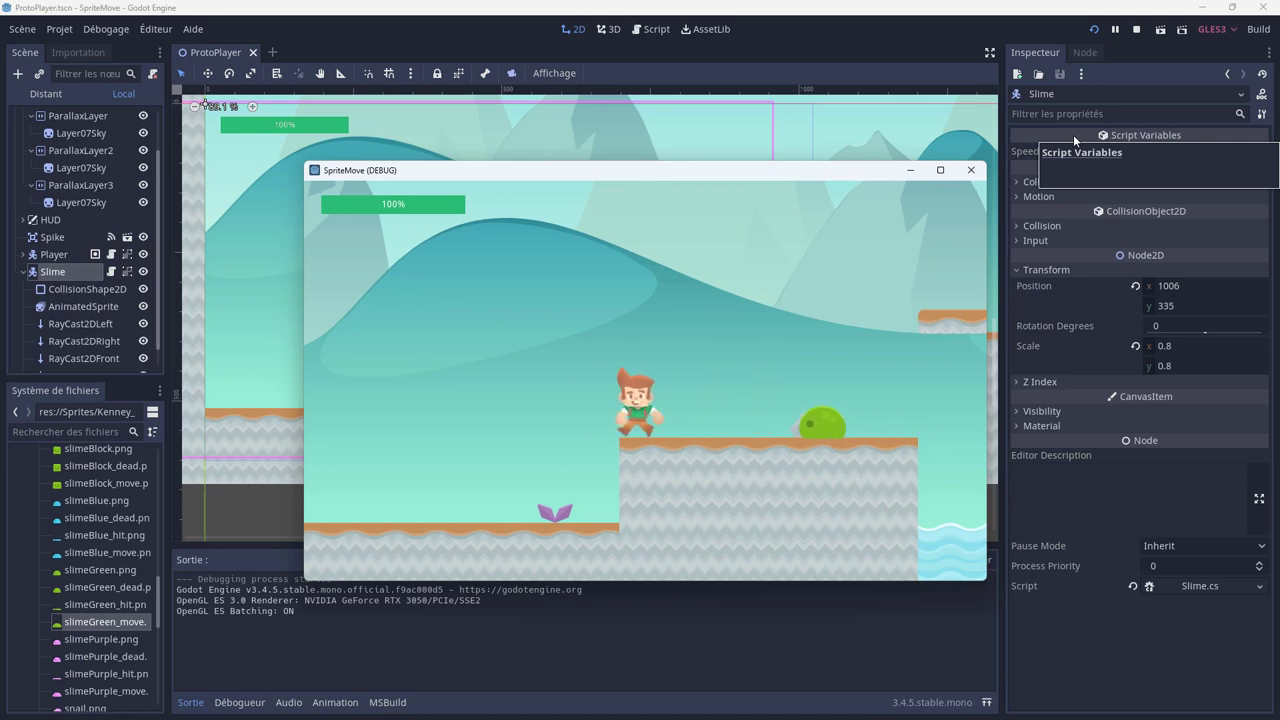
click(979, 176)
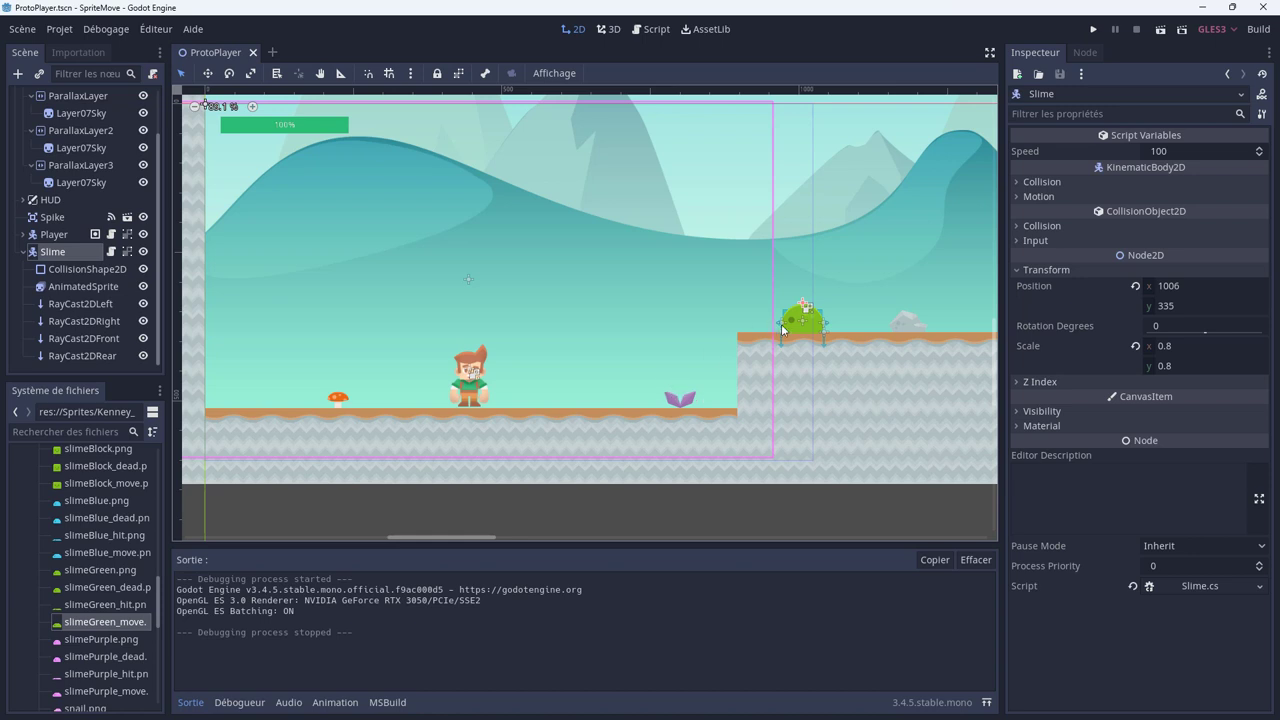
drag(806, 327, 401, 394)
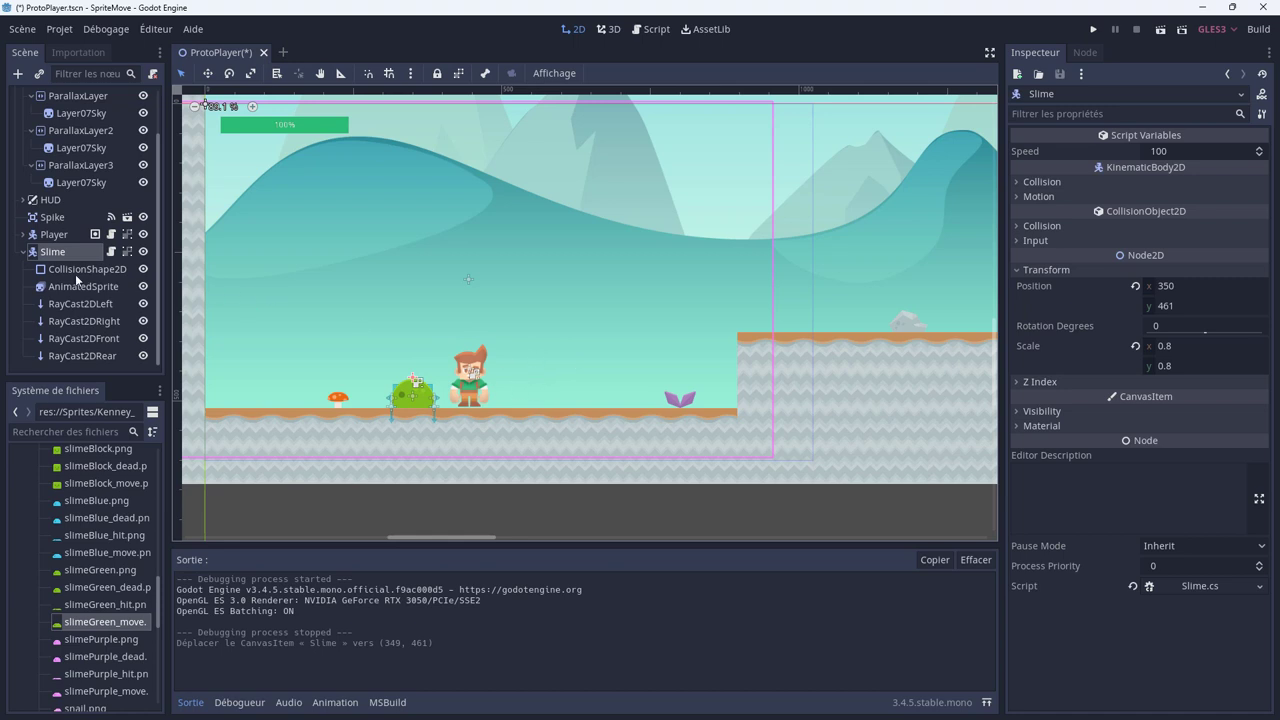
scroll(24, 260, up, 2)
Add an Area2D child node under the Slime node.
right_click(45, 305)
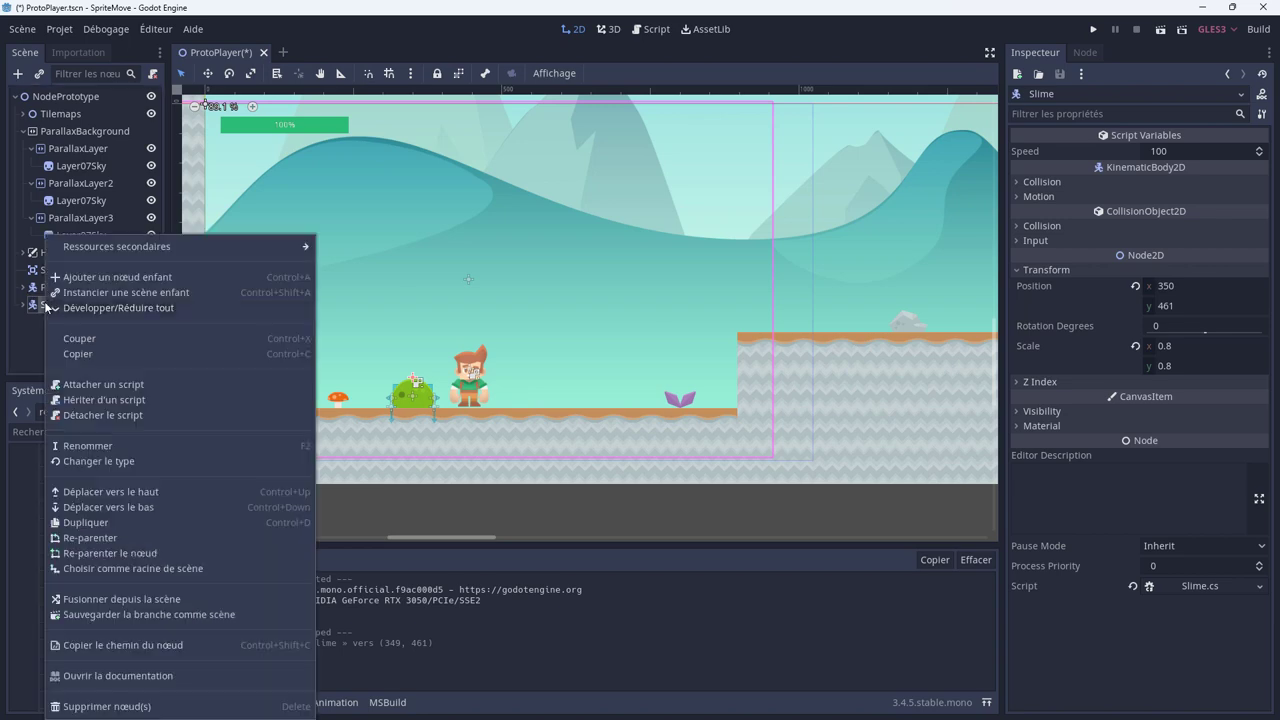
click(45, 307)
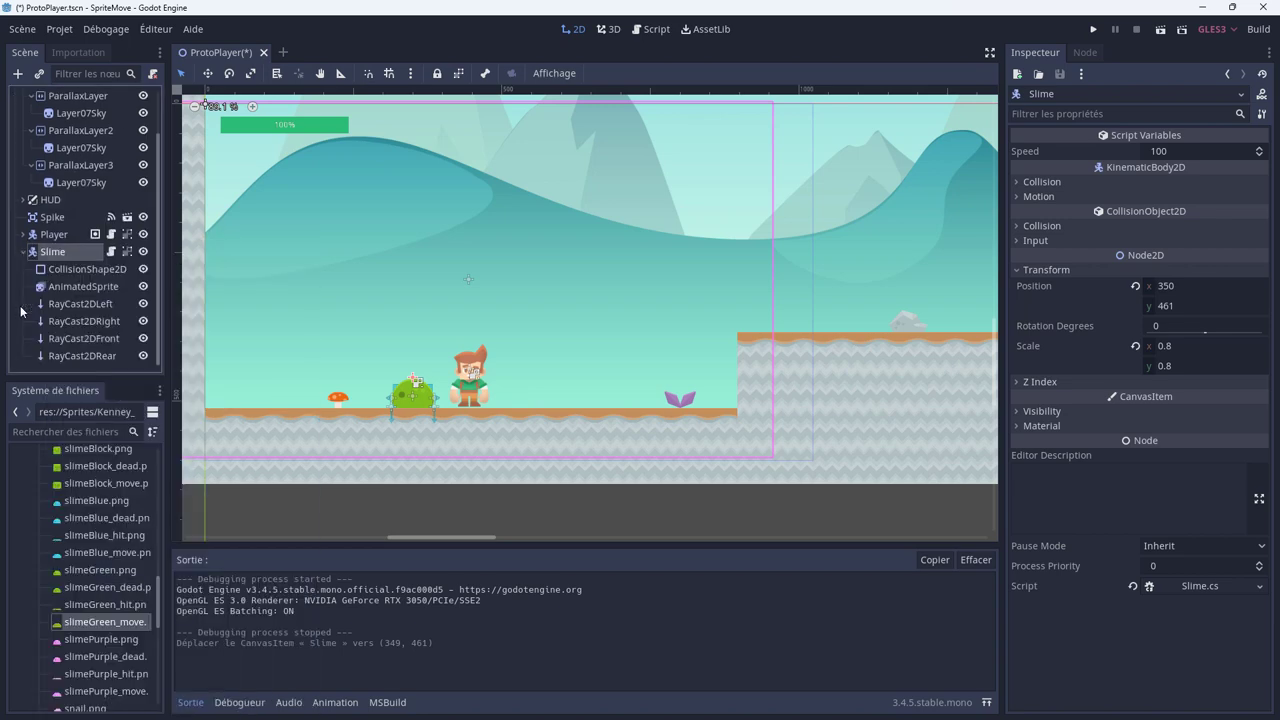
right_click(60, 252)
click(104, 275)
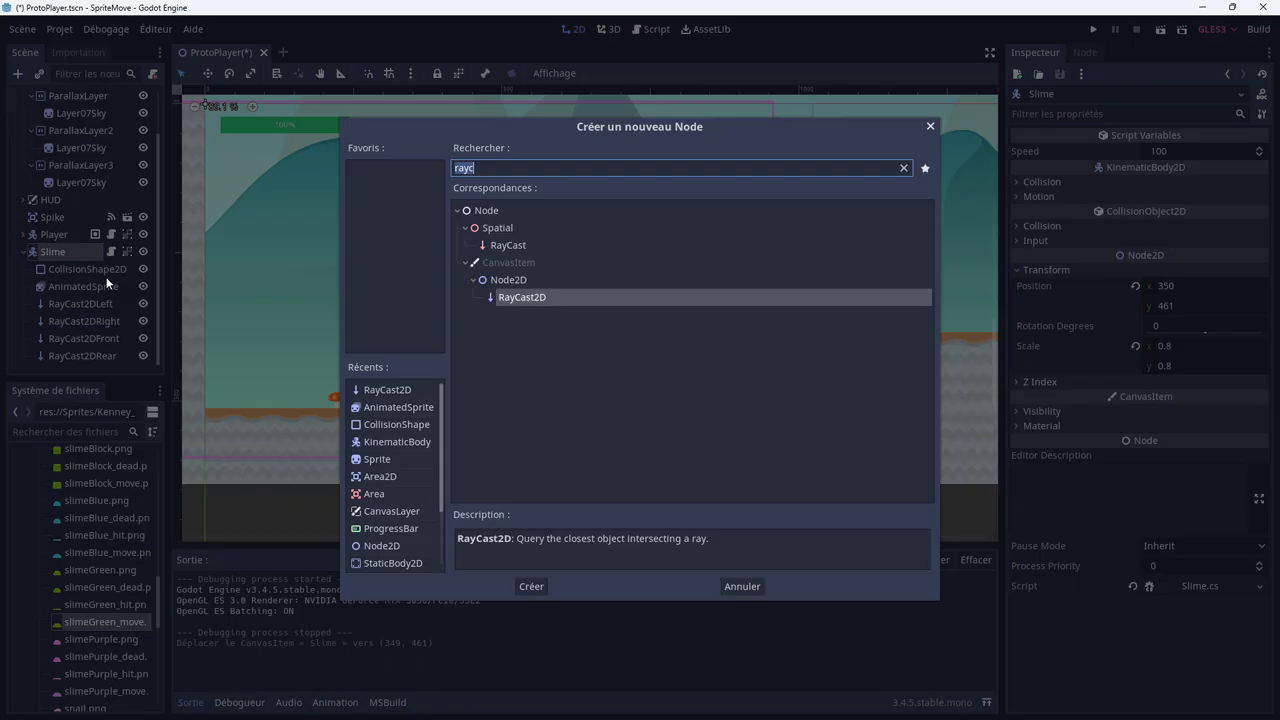
text(Are)
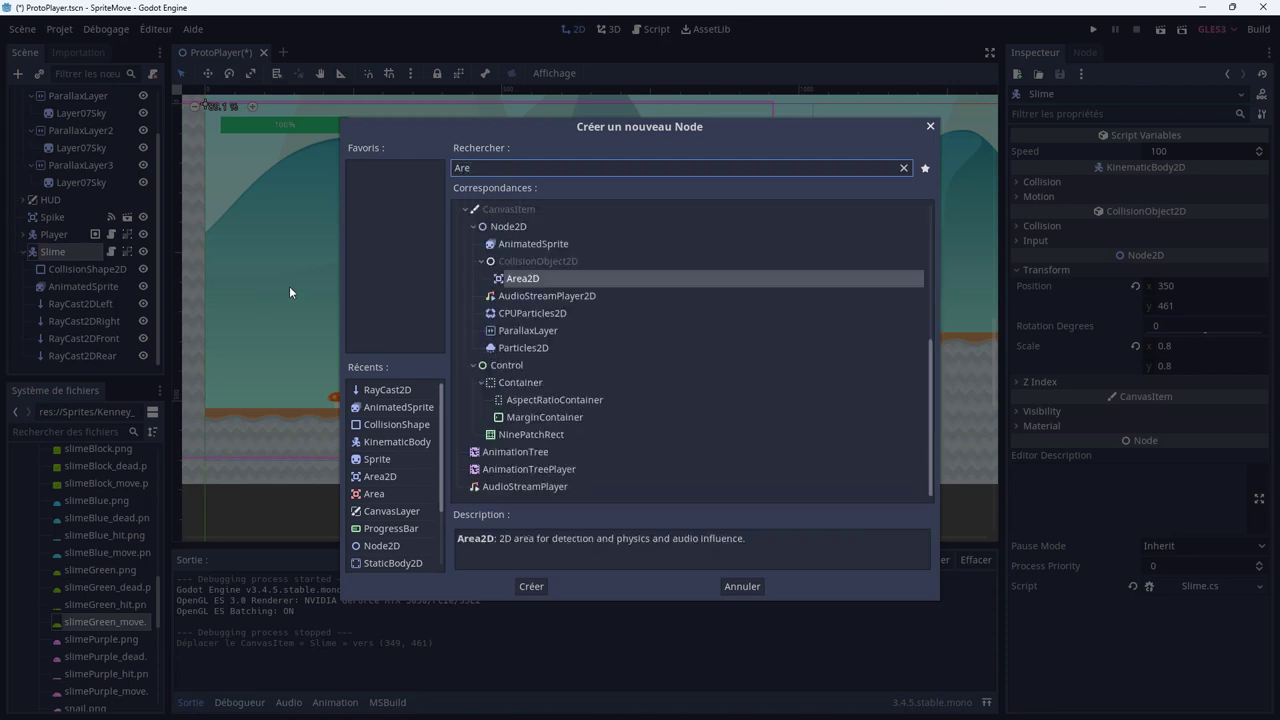
click(520, 280)
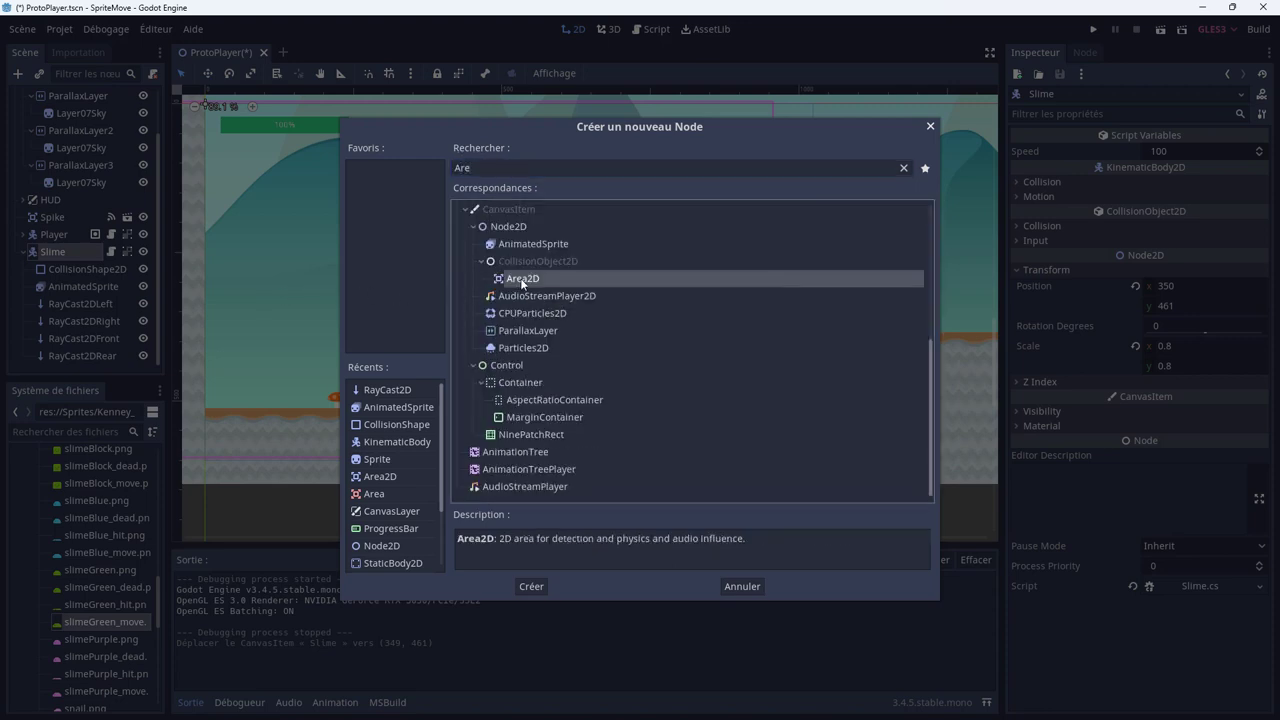
double_click(521, 279)
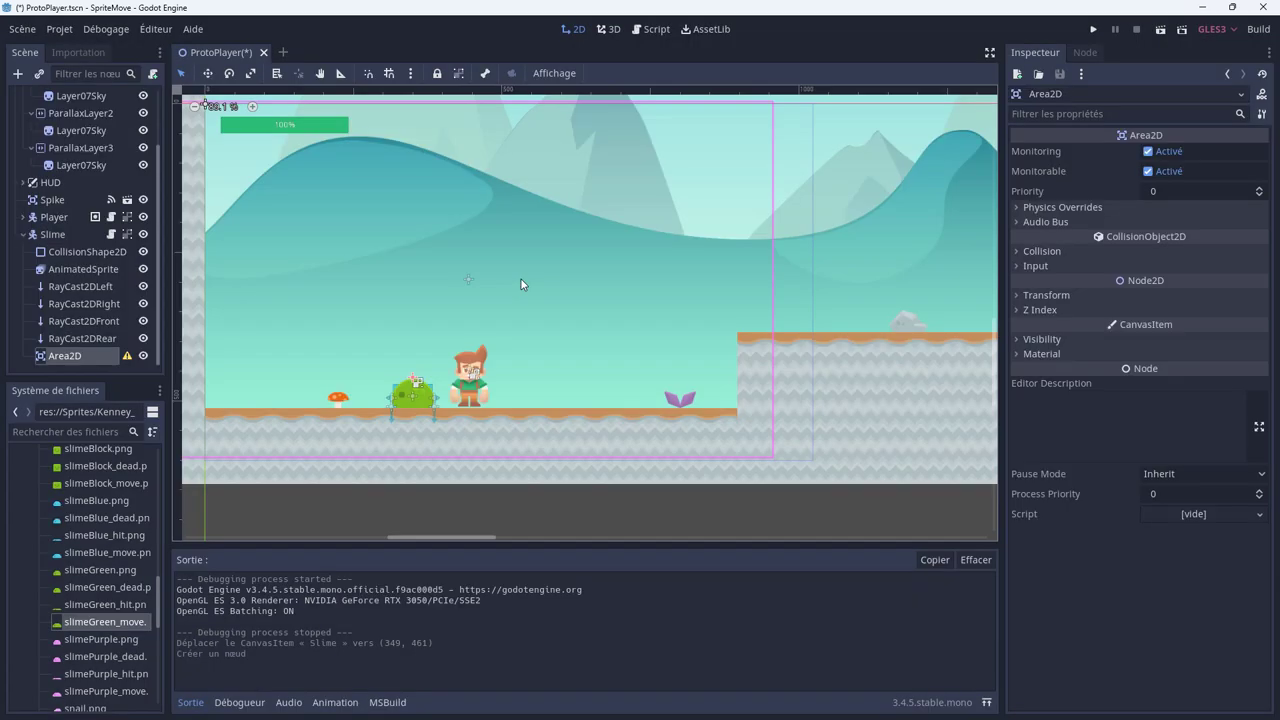
Hide the slime's original CollisionShape2D and rename the Area2D node to AreaDamage.
right_click(83, 357)
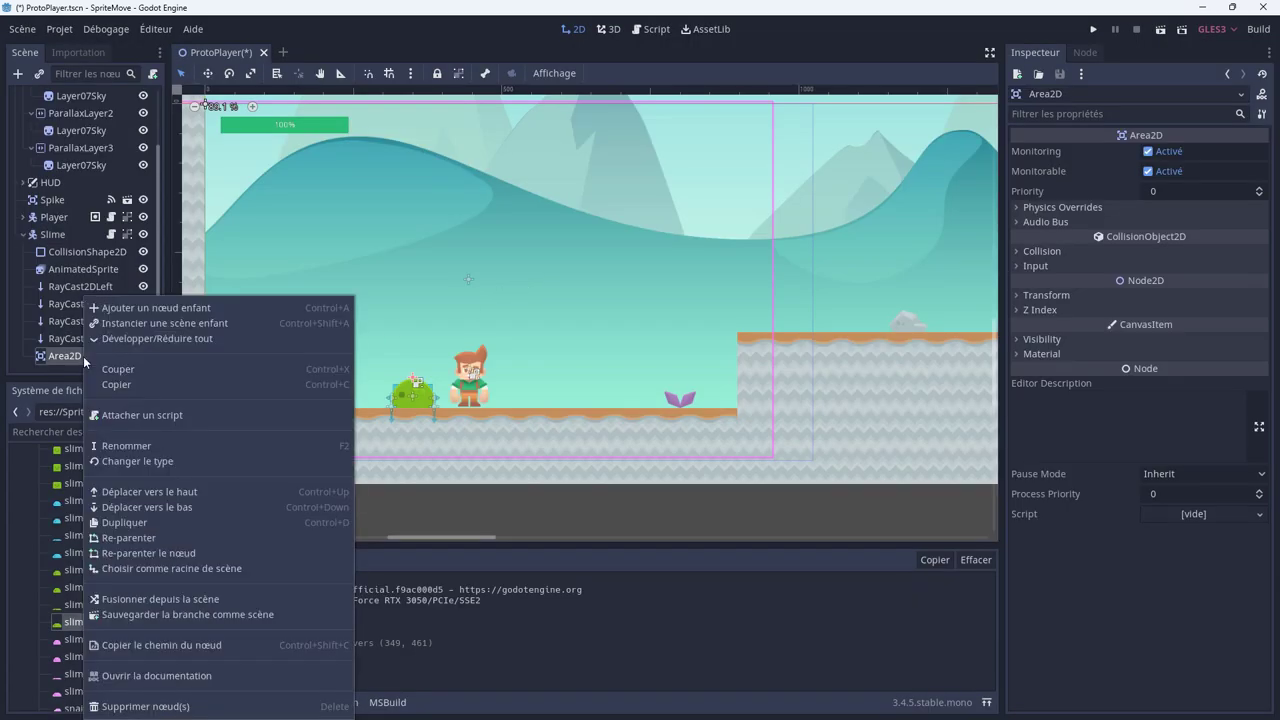
click(145, 256)
click(145, 255)
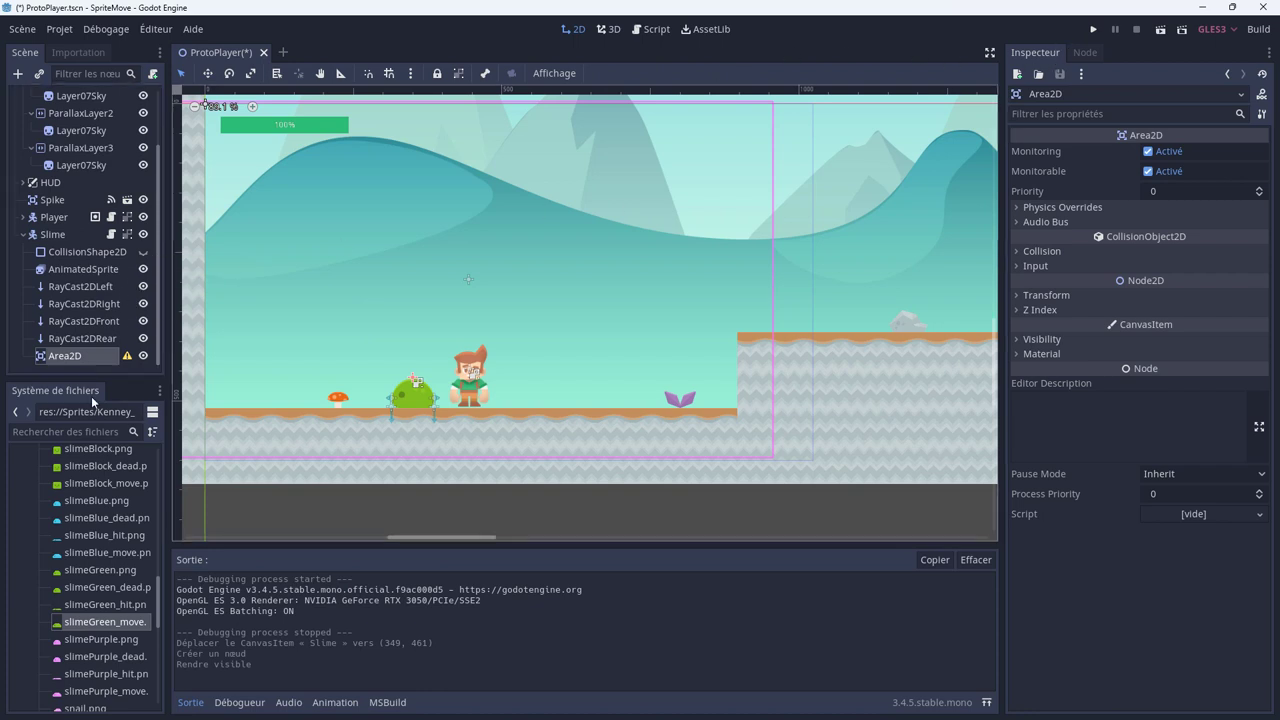
double_click(84, 355)
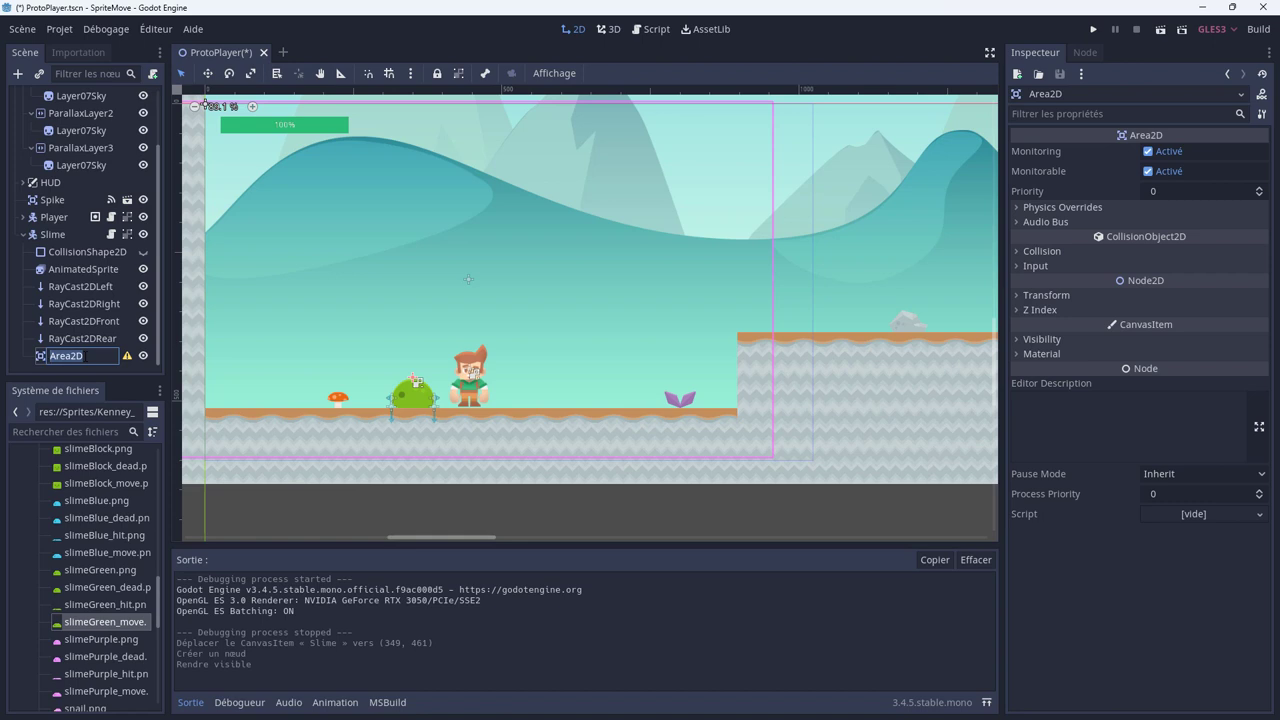
text(A)
text(amage)
key(Return)
Add a CollisionShape2D with a new RectangleShape2D under AreaDamage.
right_click(113, 362)
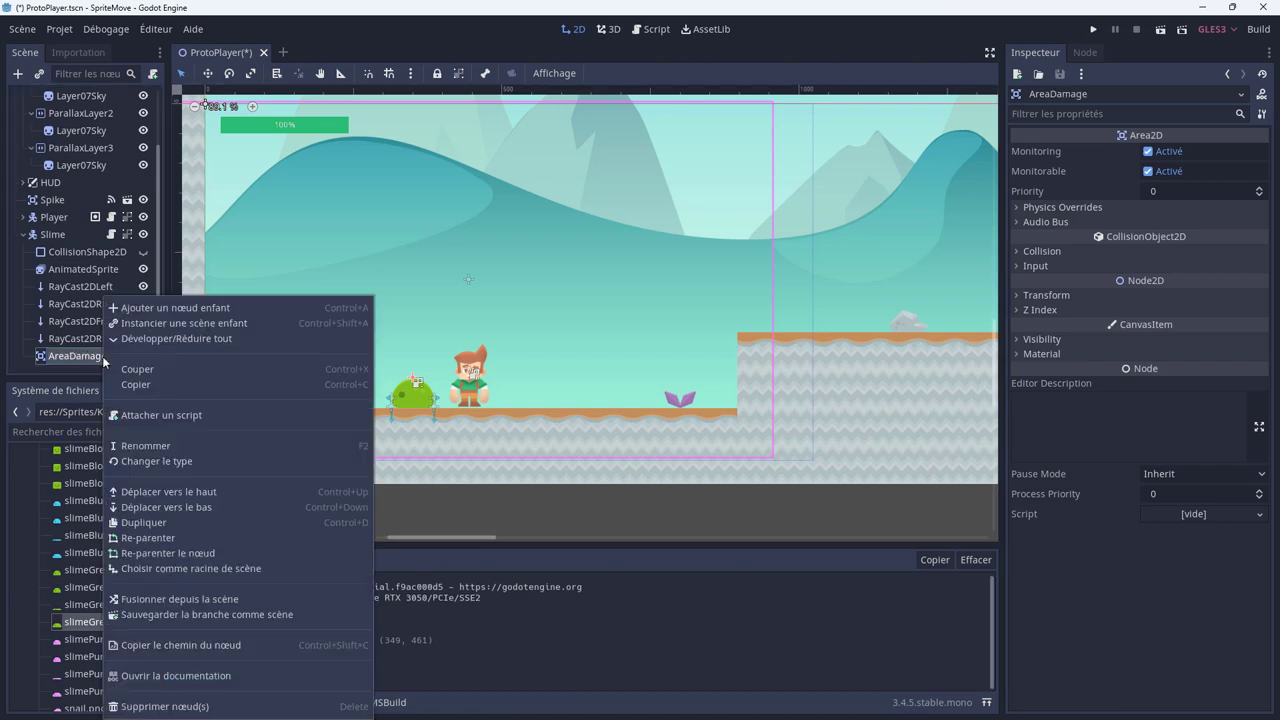
click(212, 309)
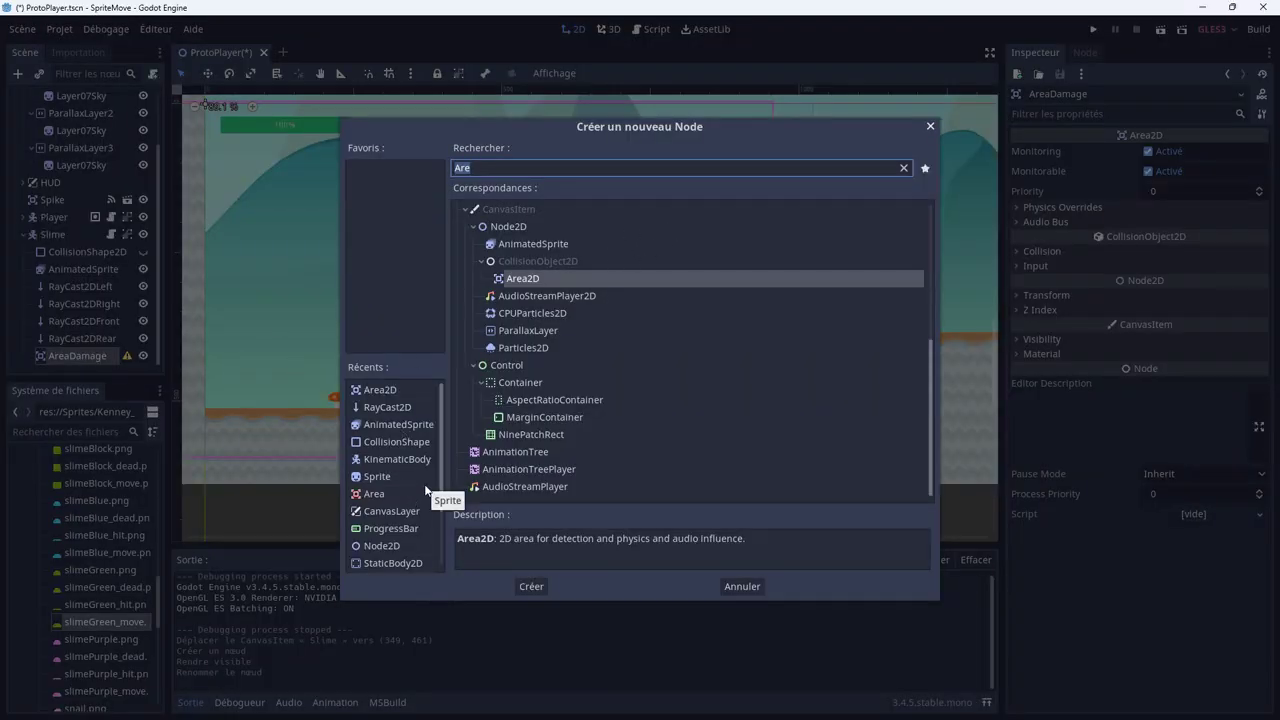
double_click(396, 442)
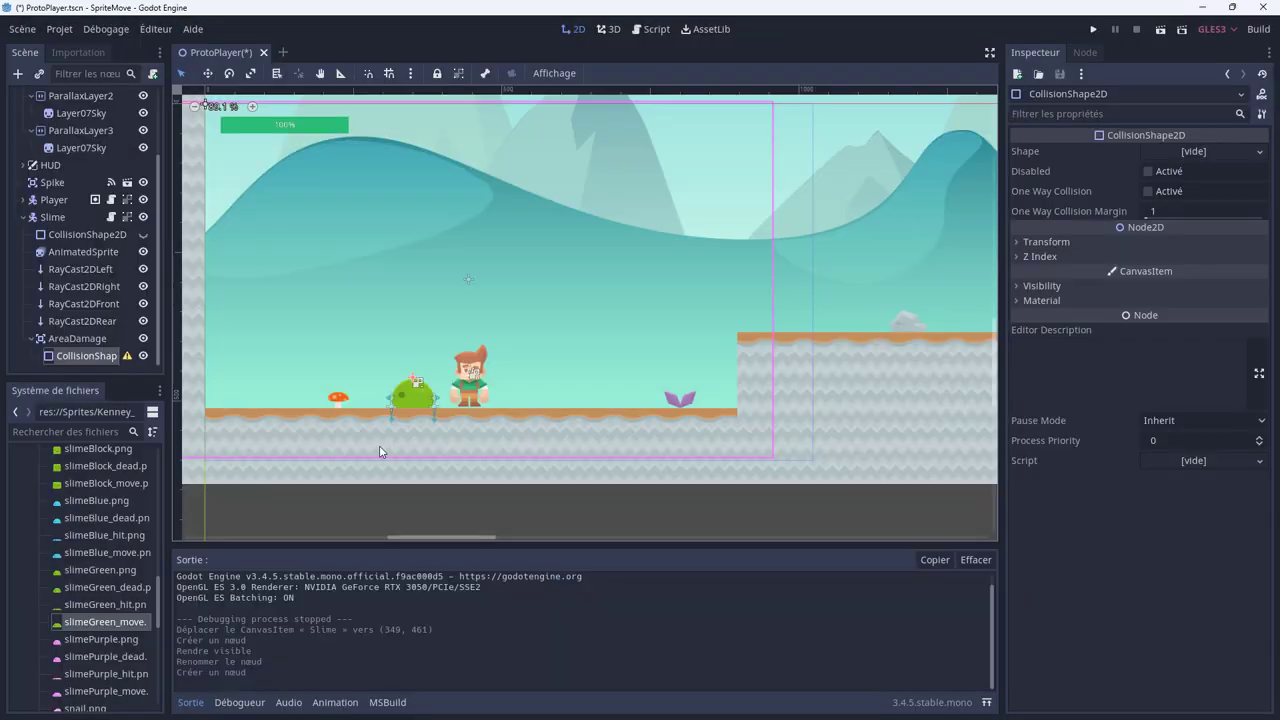
click(1204, 154)
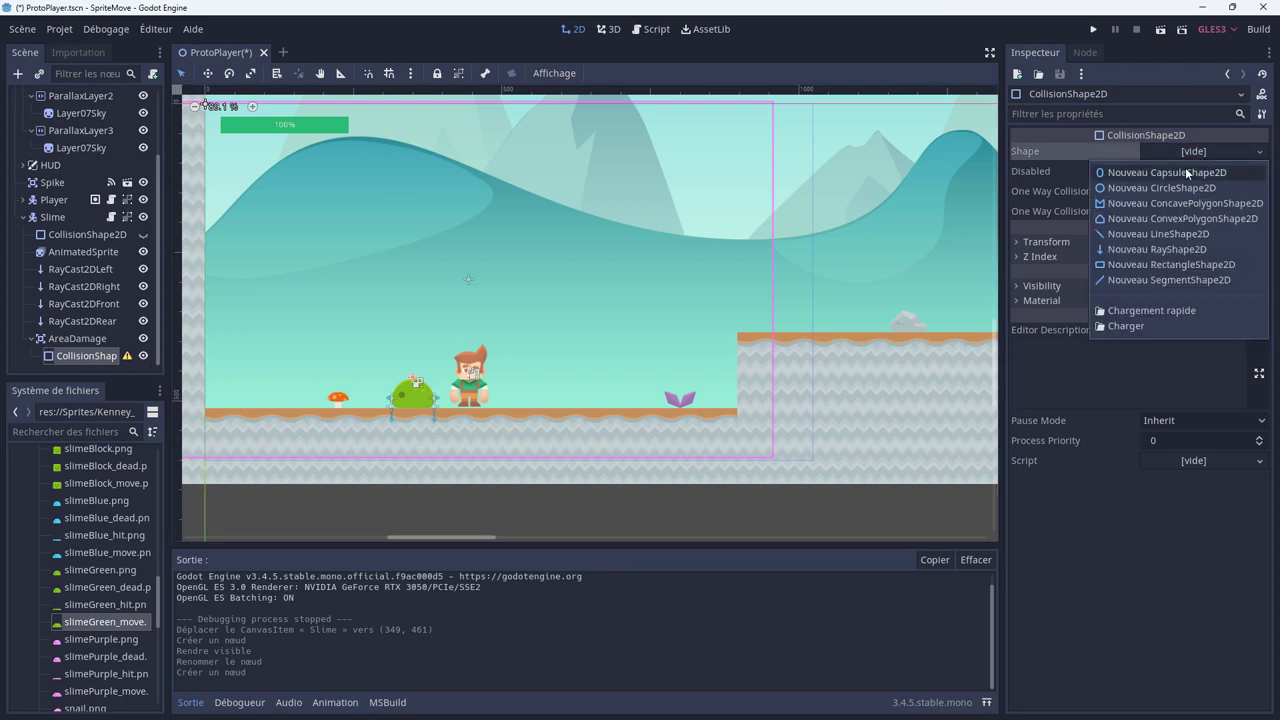
click(1165, 262)
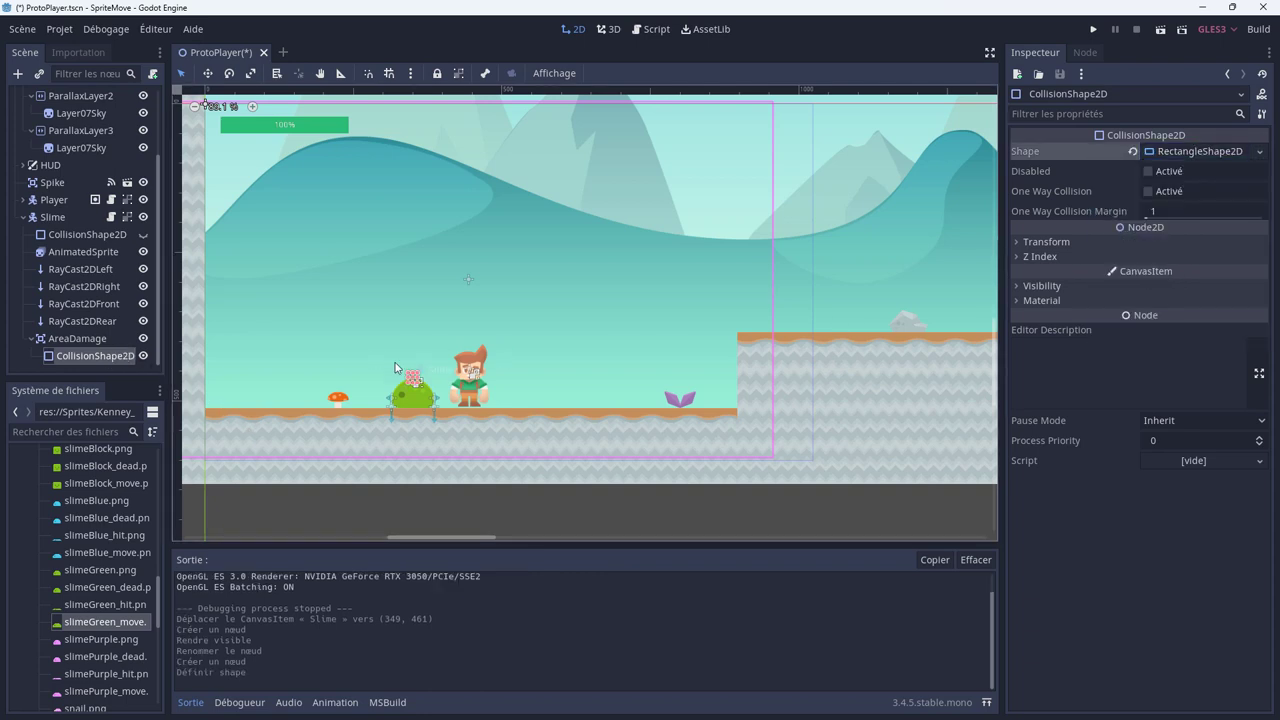
Resize the rectangle's handles so it covers the whole slime body.
scroll(437, 412, up, 3)
scroll(404, 383, up, 2)
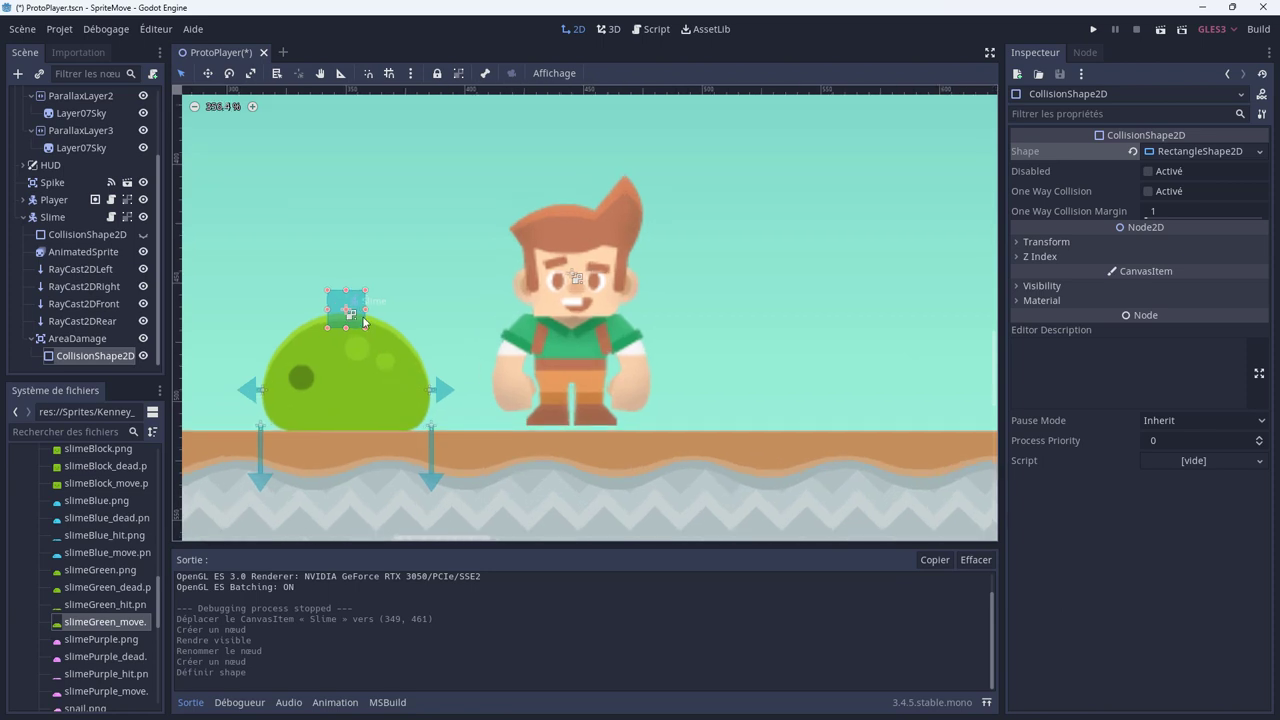
middle_drag(404, 383, 500, 266)
scroll(493, 268, up, 1)
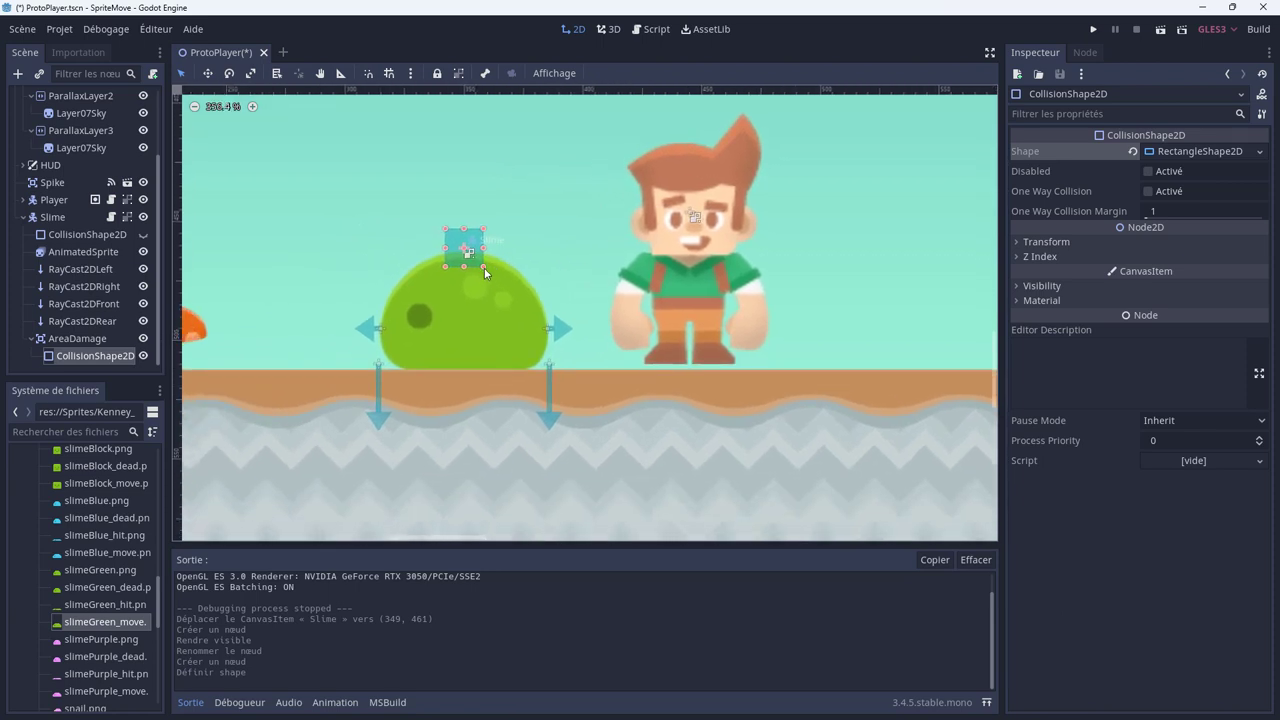
drag(484, 268, 538, 369)
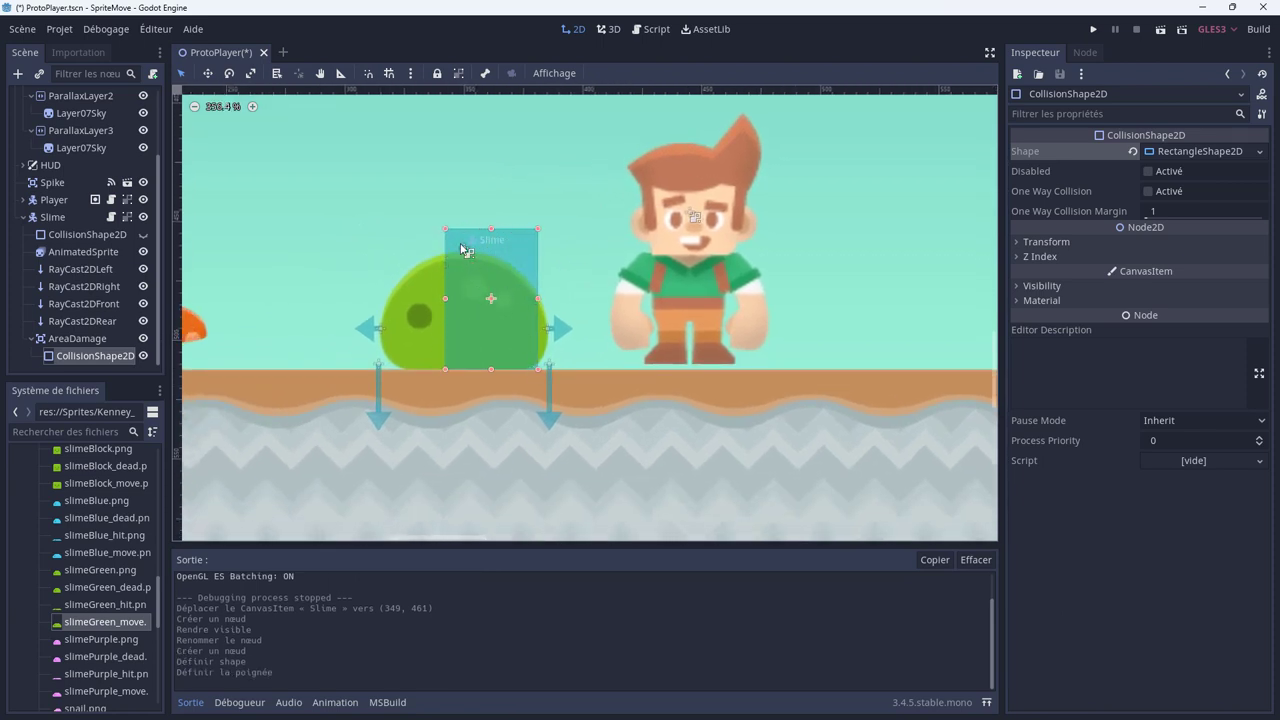
drag(445, 229, 352, 260)
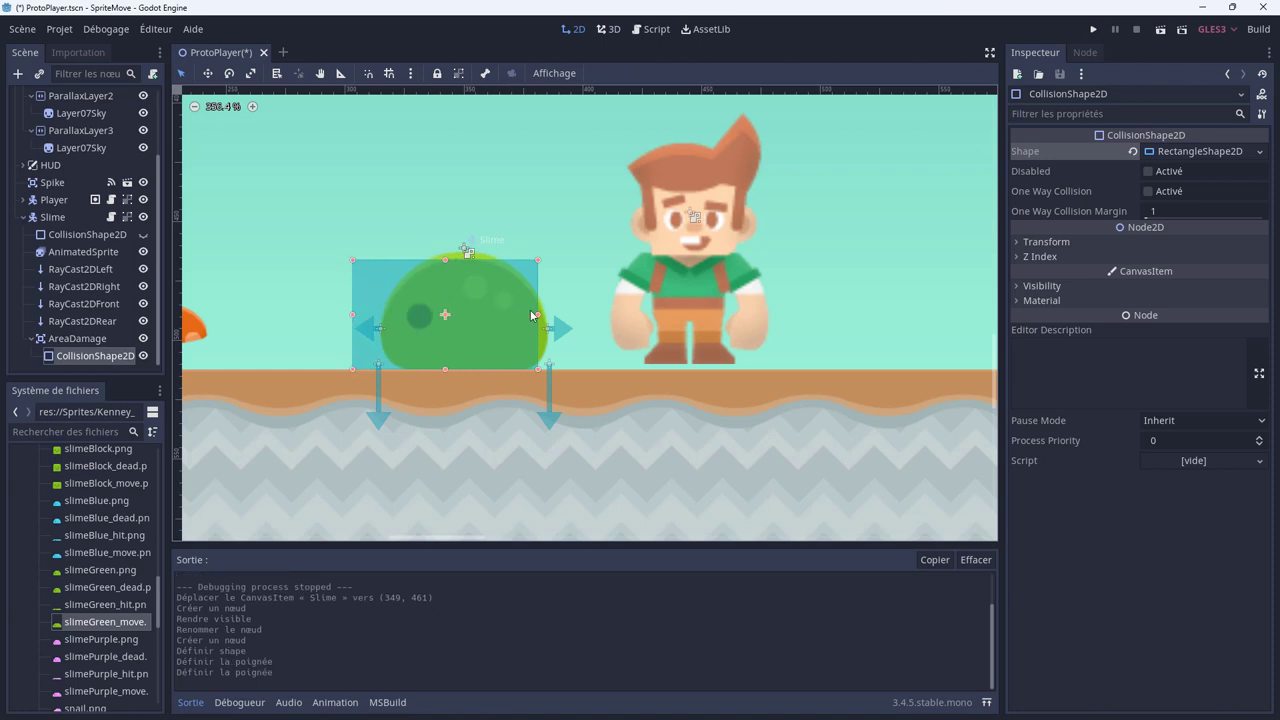
drag(538, 317, 554, 322)
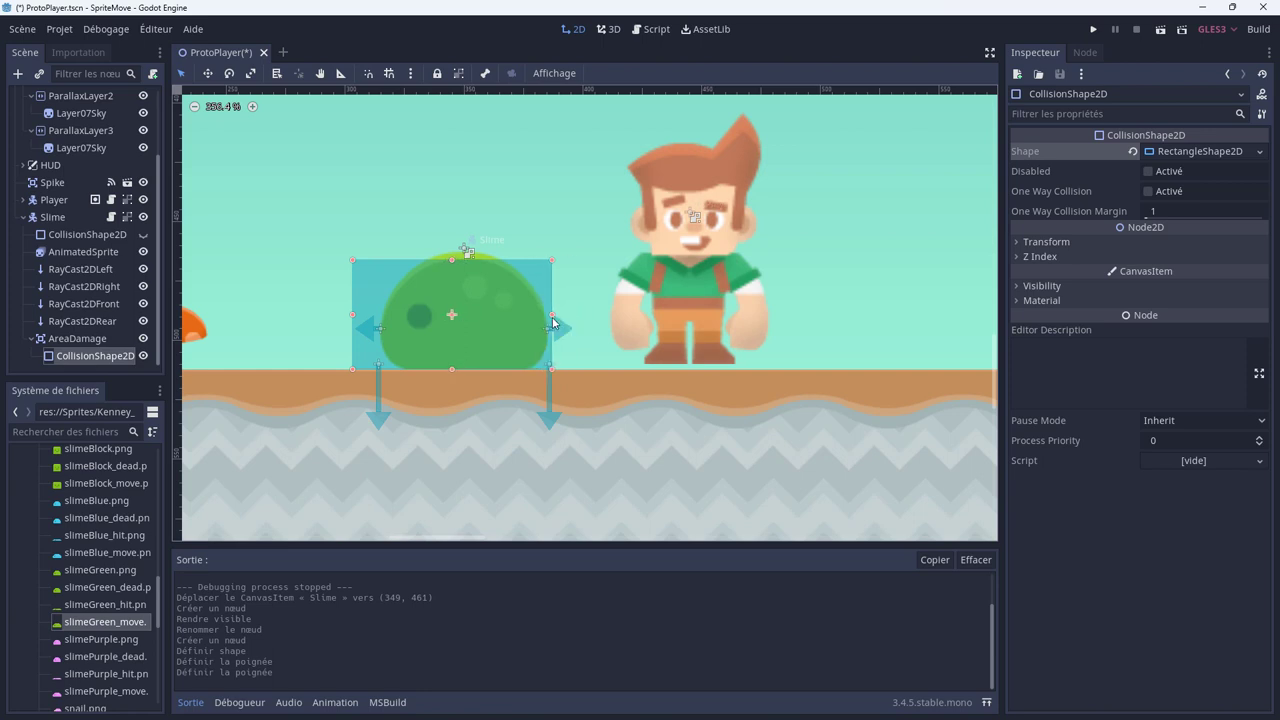
drag(554, 322, 579, 318)
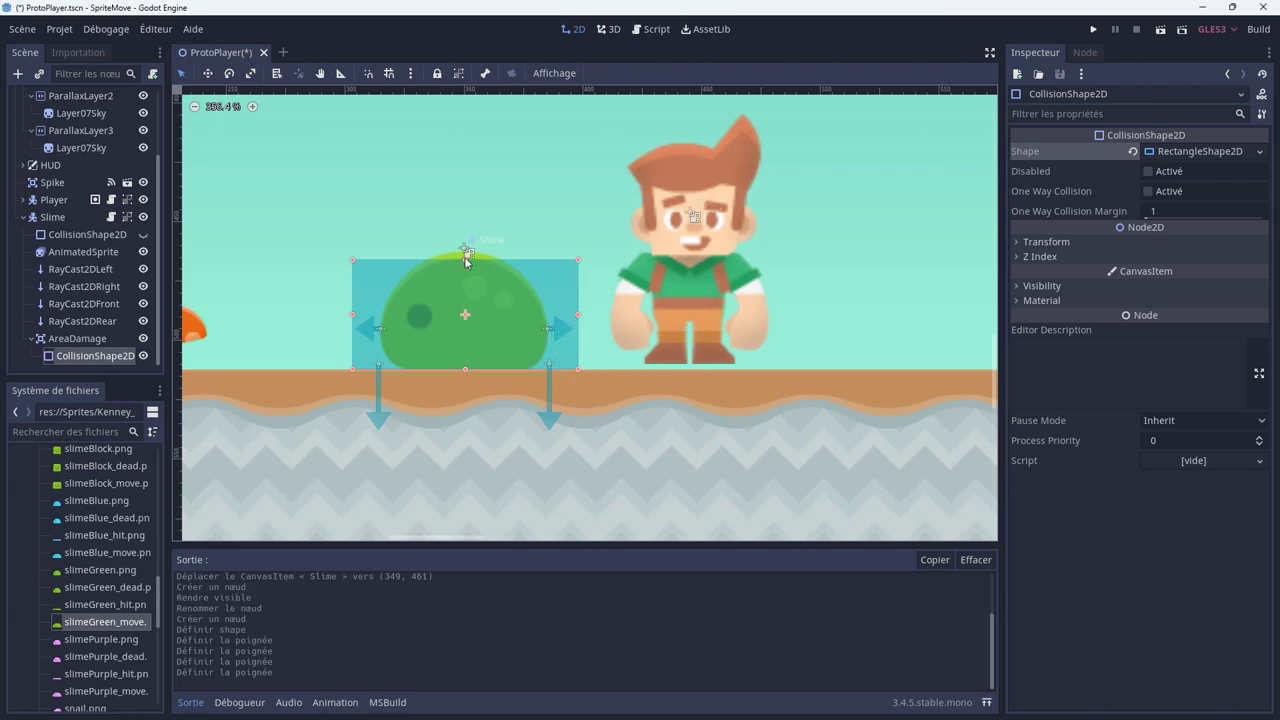
drag(465, 260, 469, 272)
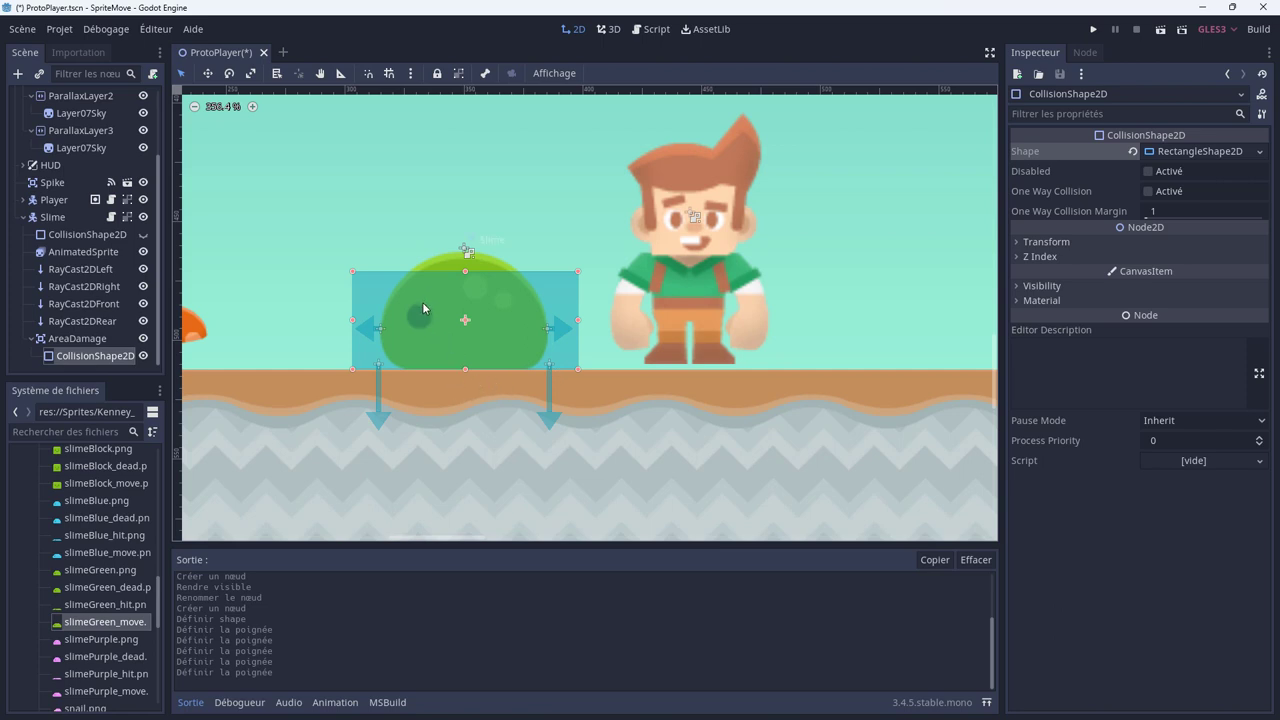
Start connecting AreaDamage's body_entered signal with Slime as the receiver.
click(80, 338)
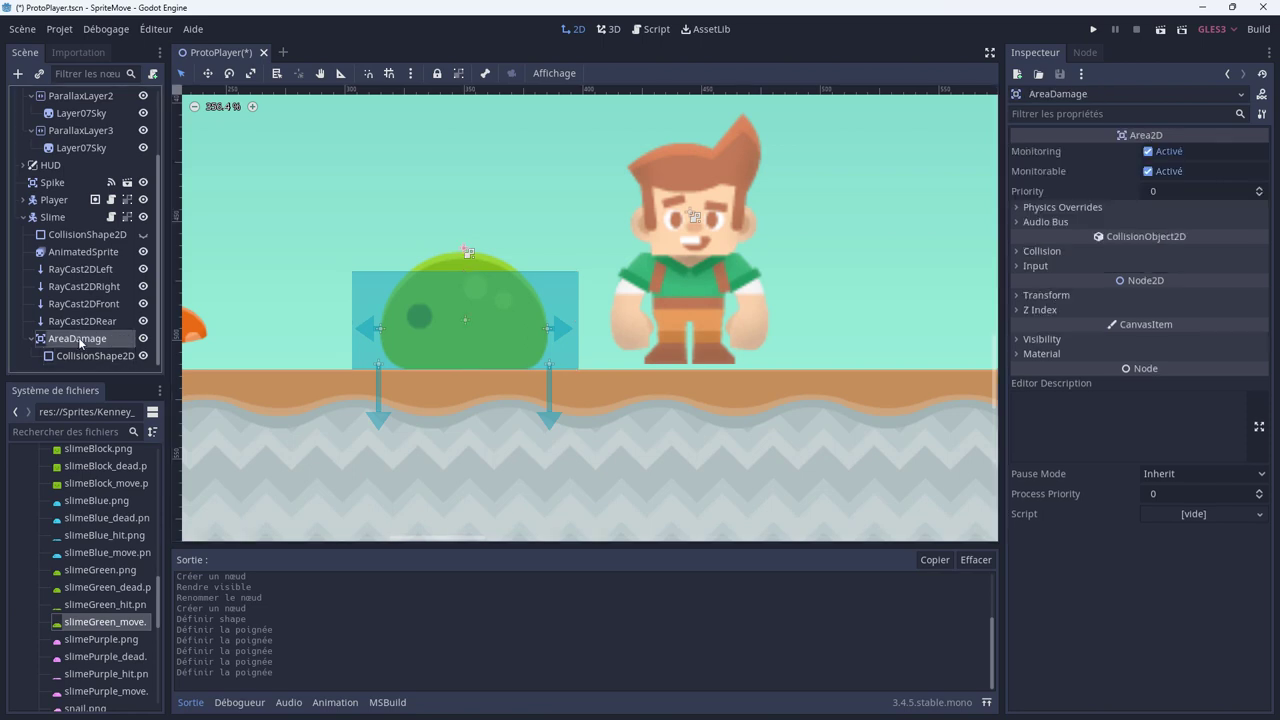
click(1085, 52)
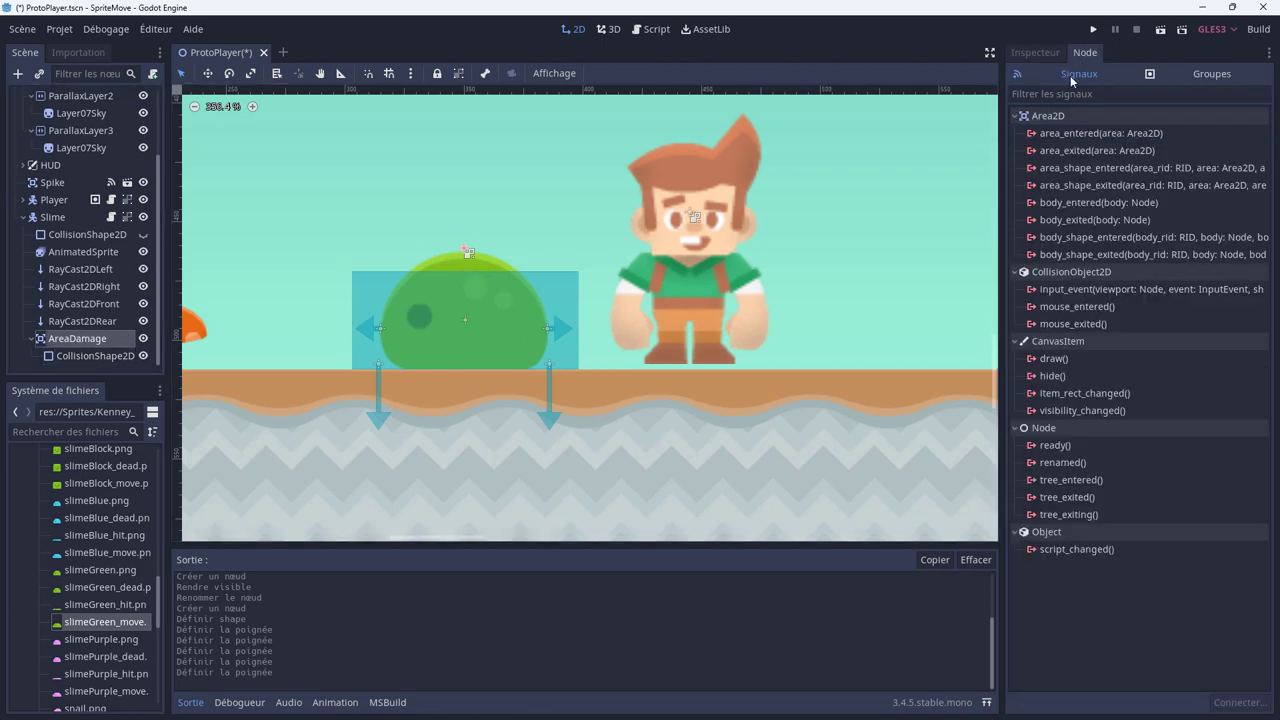
click(1068, 204)
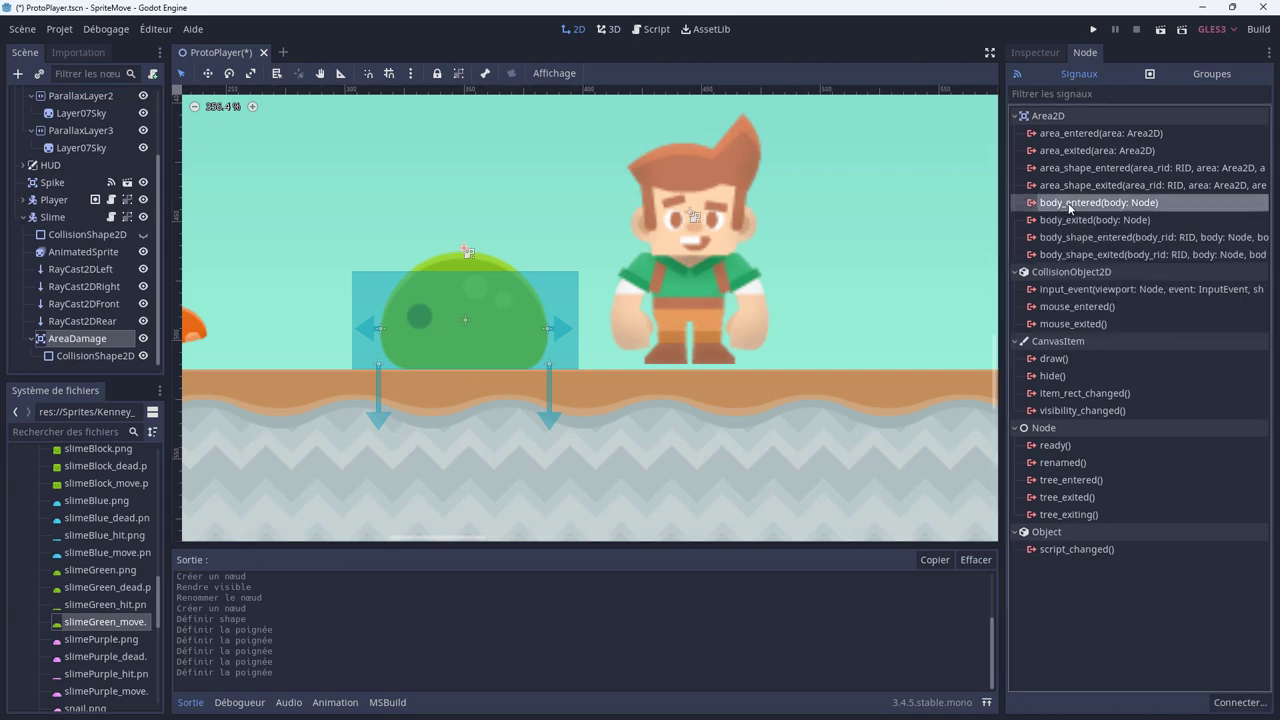
double_click(1068, 203)
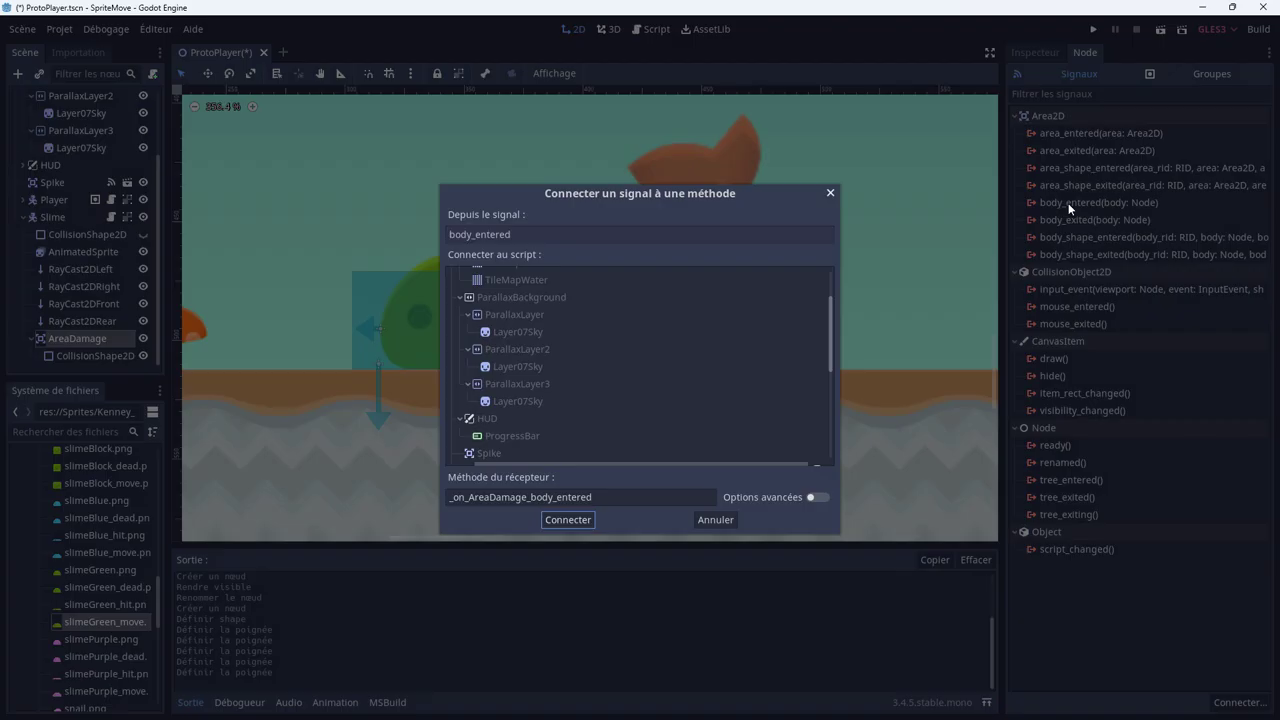
scroll(529, 284, up, 3)
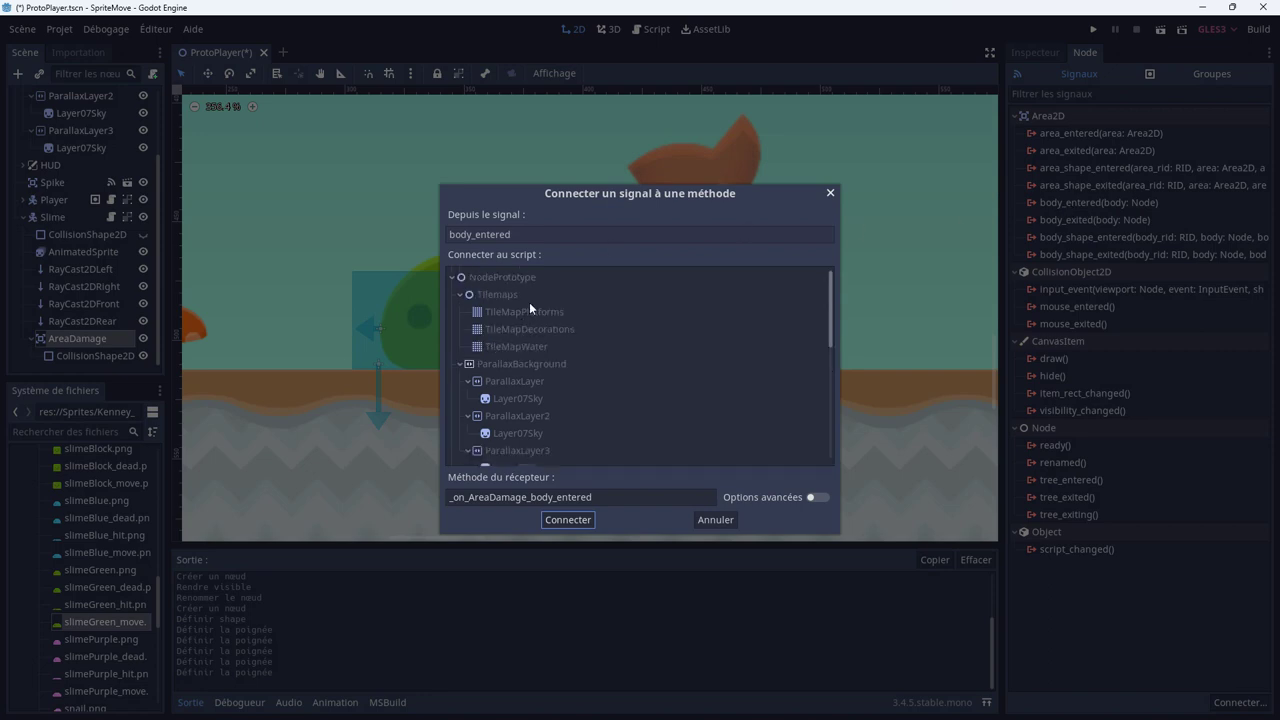
scroll(527, 307, down, 3)
scroll(520, 337, down, 2)
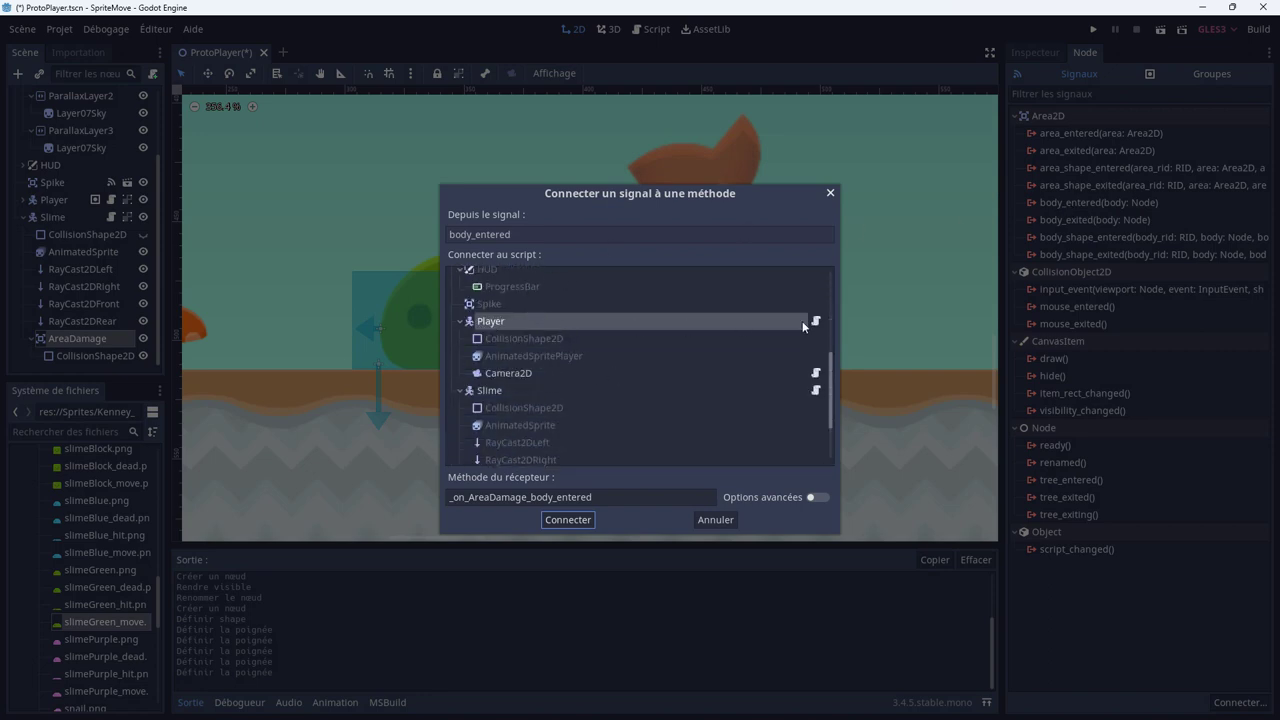
click(497, 396)
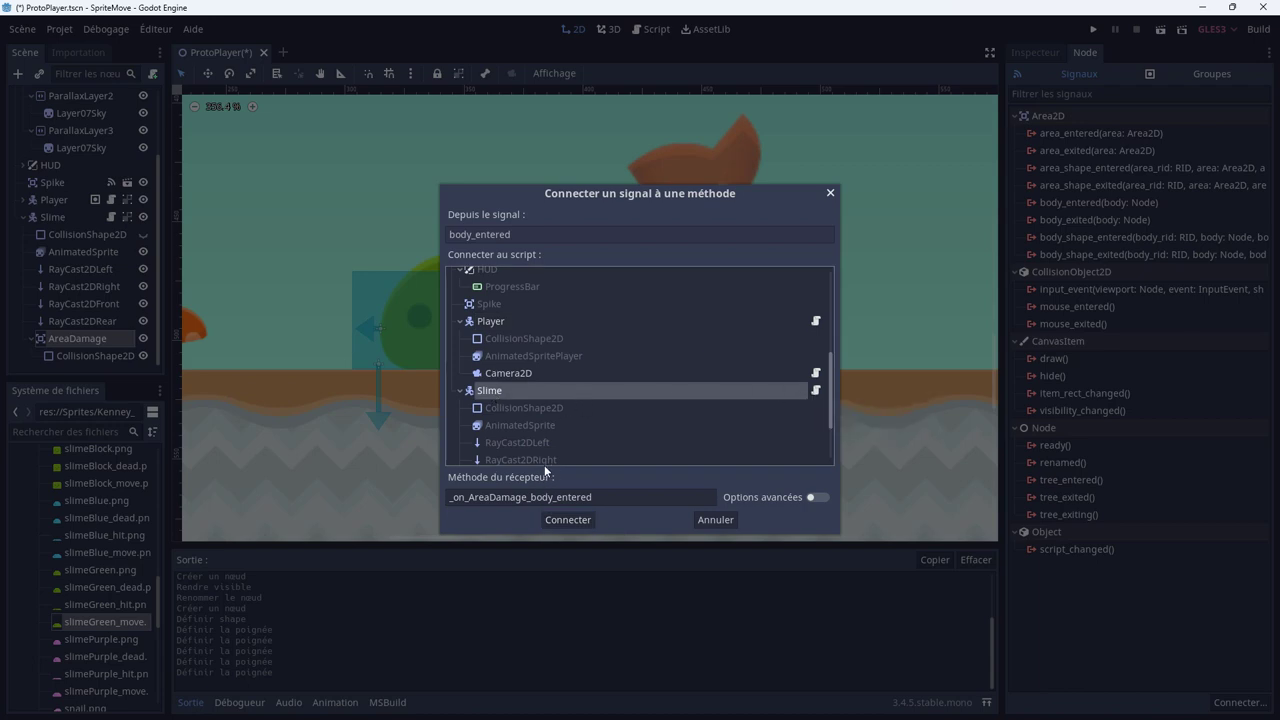
Rename the receiver method to OnAreaDamagebodyentered and confirm the connection.
click(452, 497)
key(Delete)
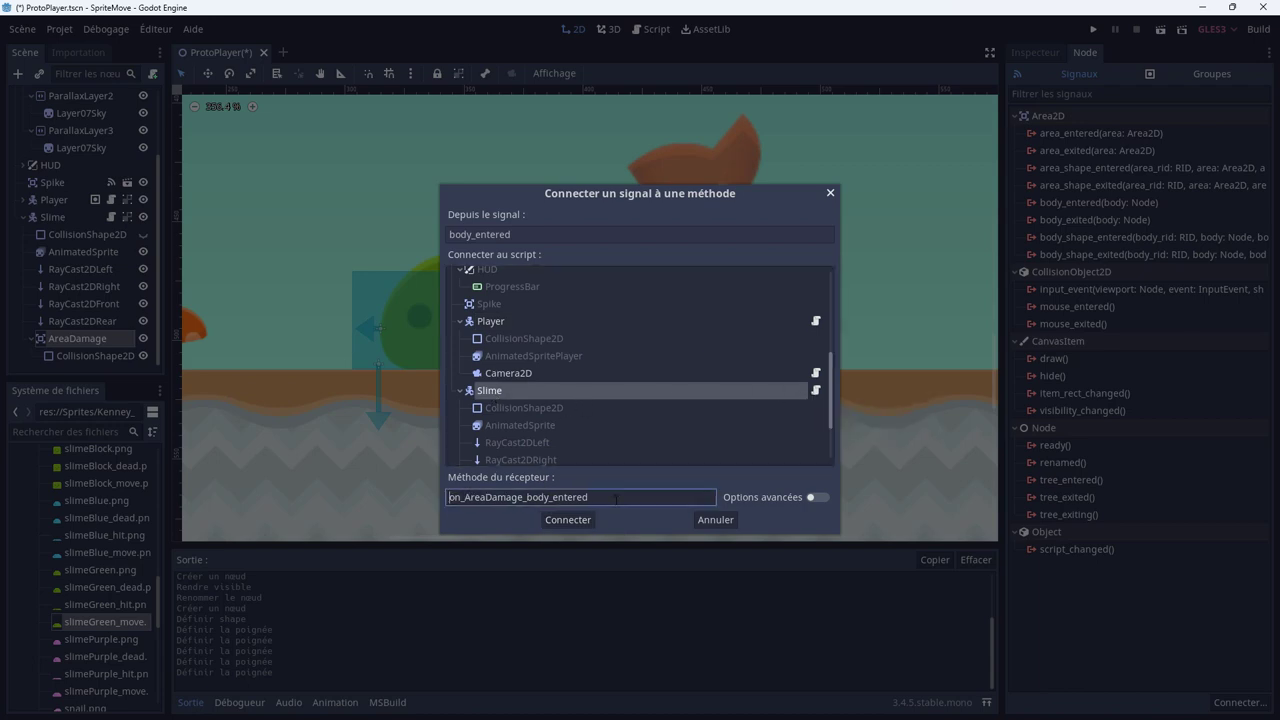
key(Delete)
text(O)
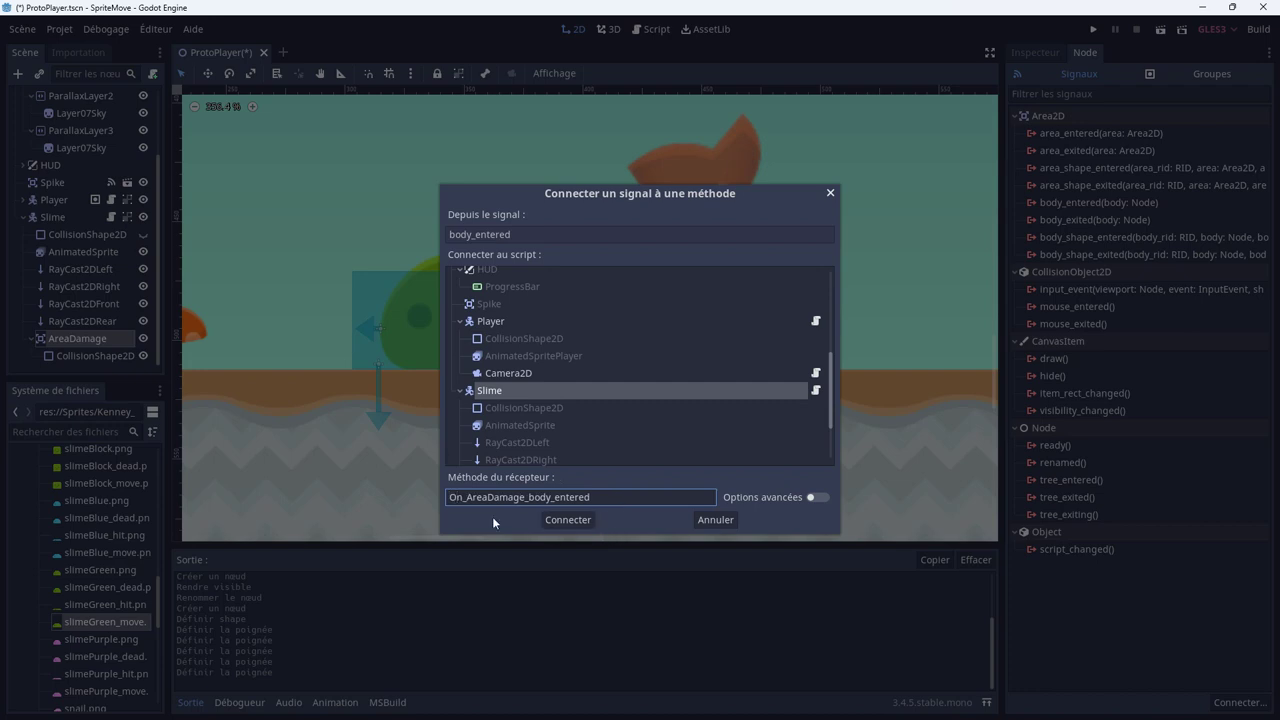
key(BackSpace)
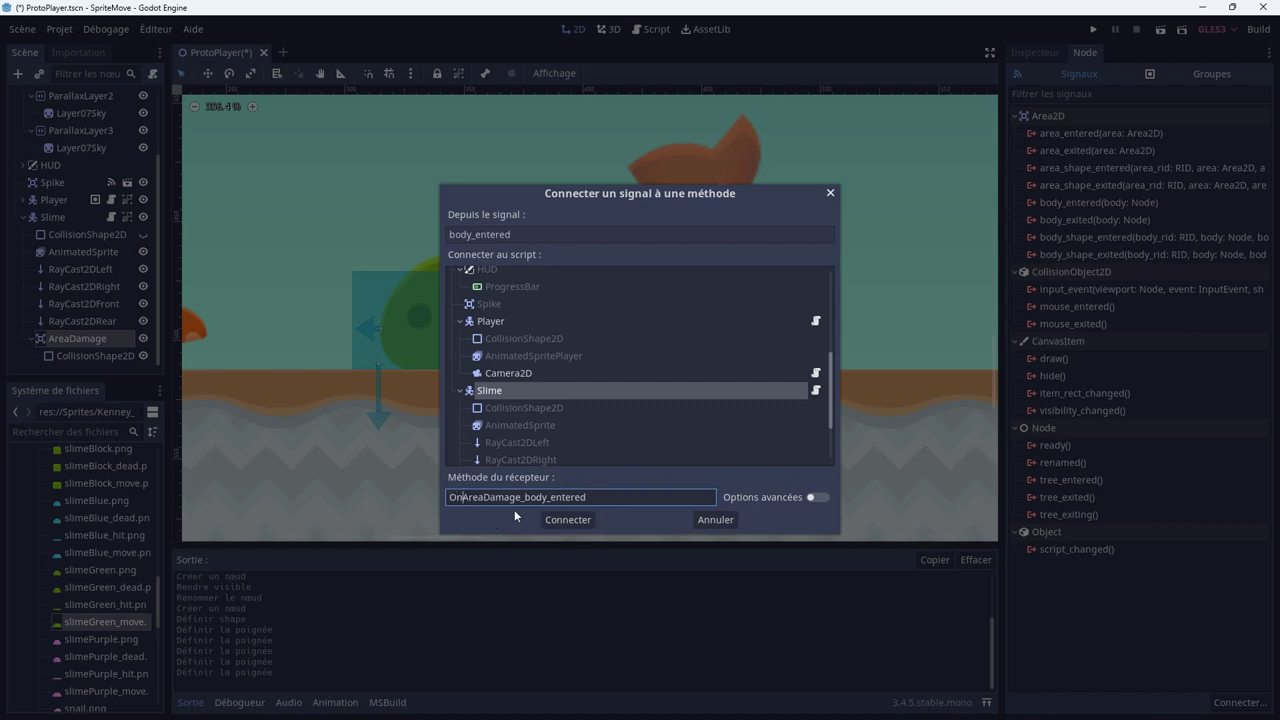
key(BackSpace)
key(BackSpace)
drag(601, 496, 418, 492)
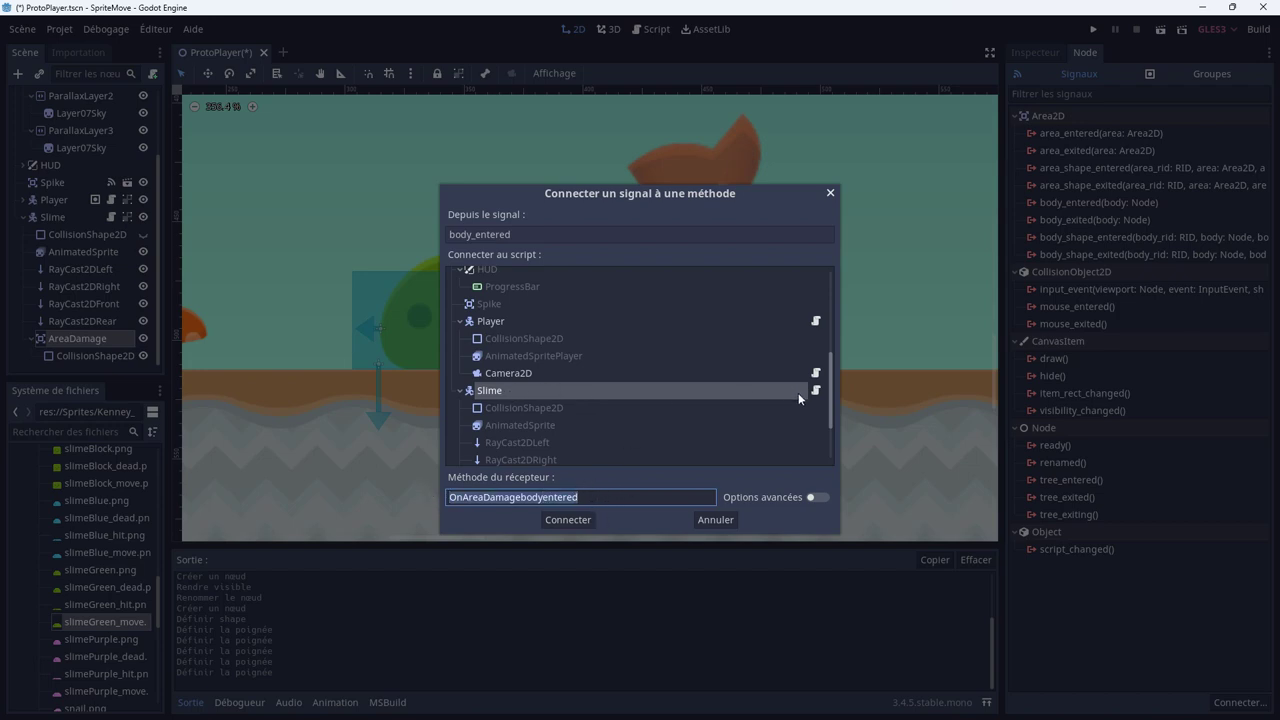
click(571, 520)
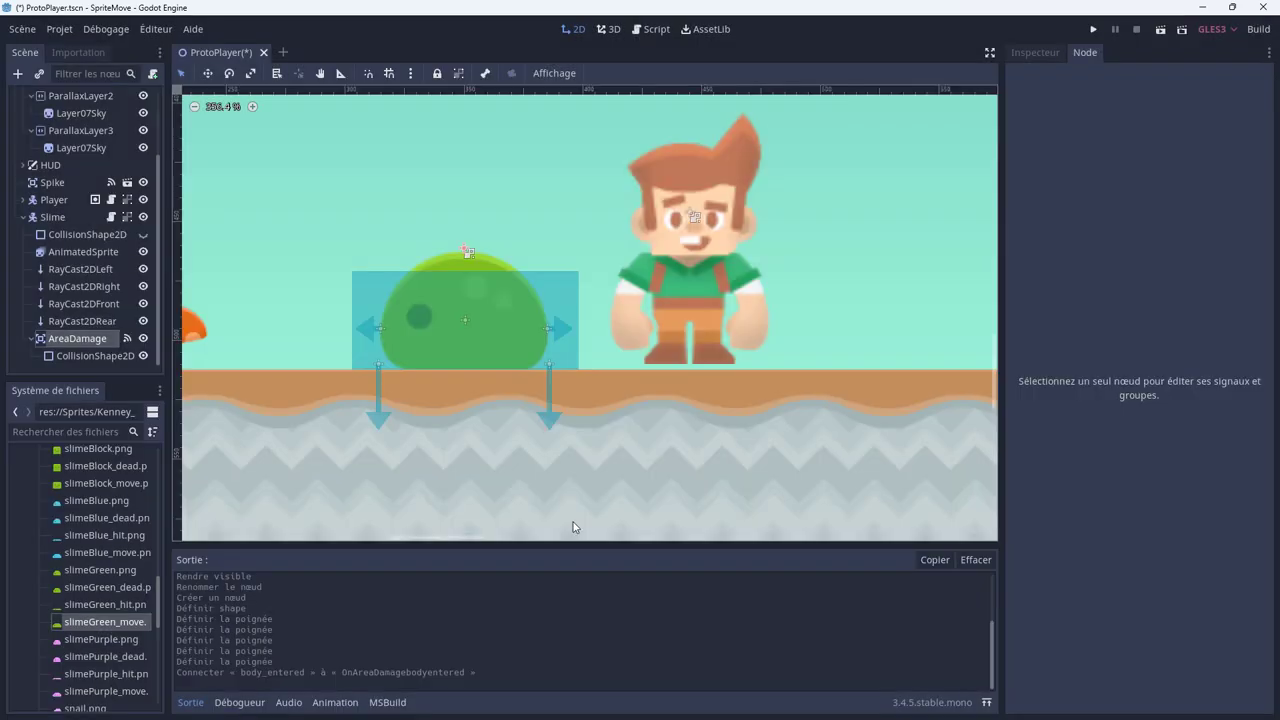
Add a void OnAreaDamagebodyentered(CollisionObject2D body) method below _Process.
click(250, 530)
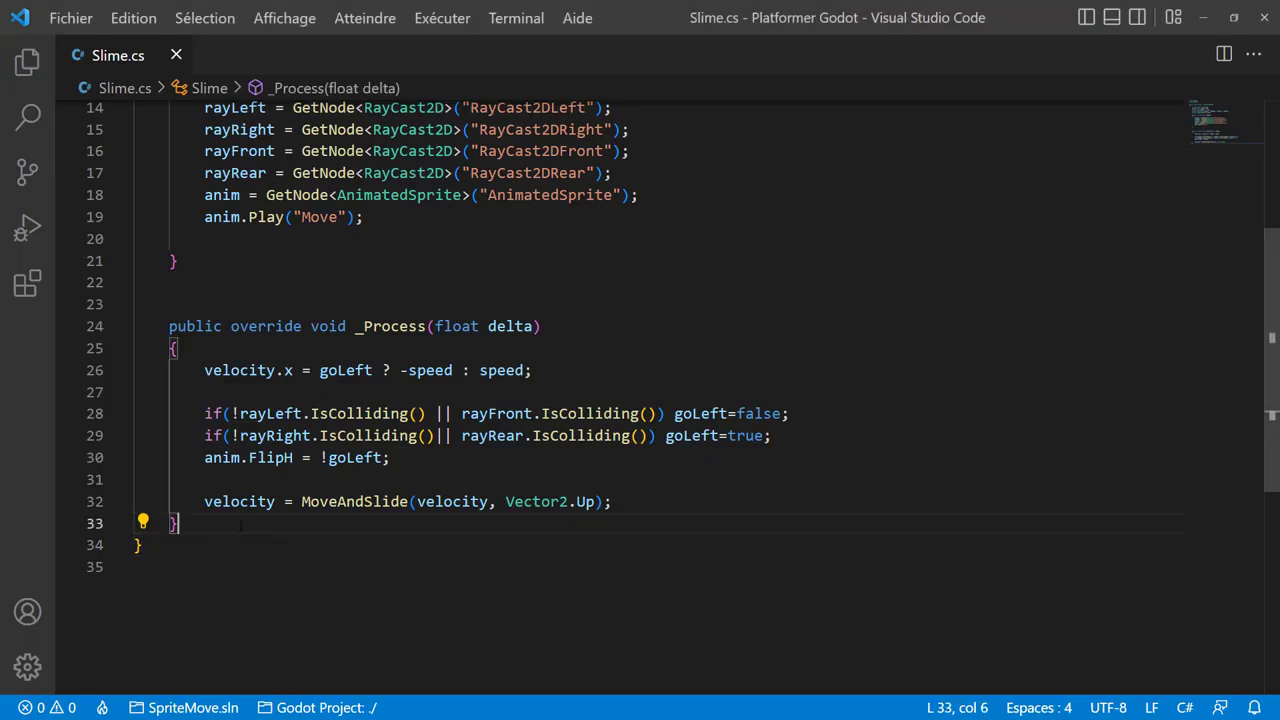
key(Return)
key(Return)
text(void )
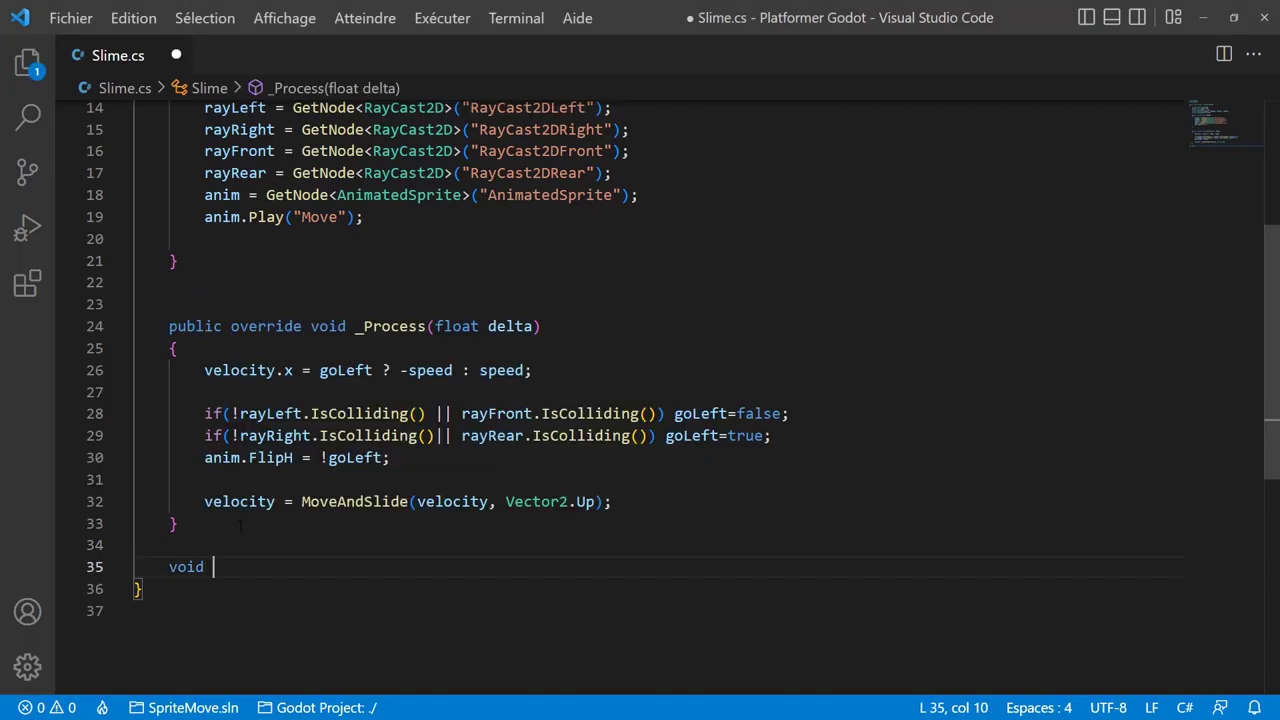
text(OnAreaDamagebodyentered()
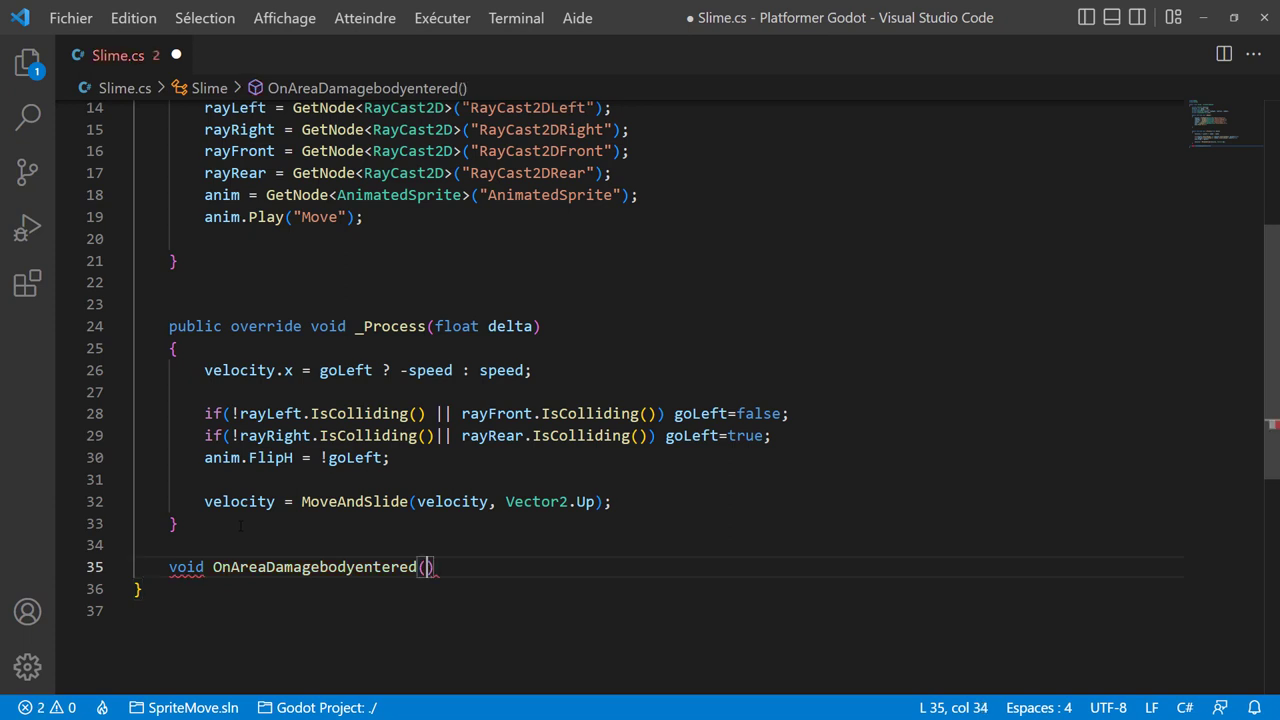
text(Are)
key(Return)
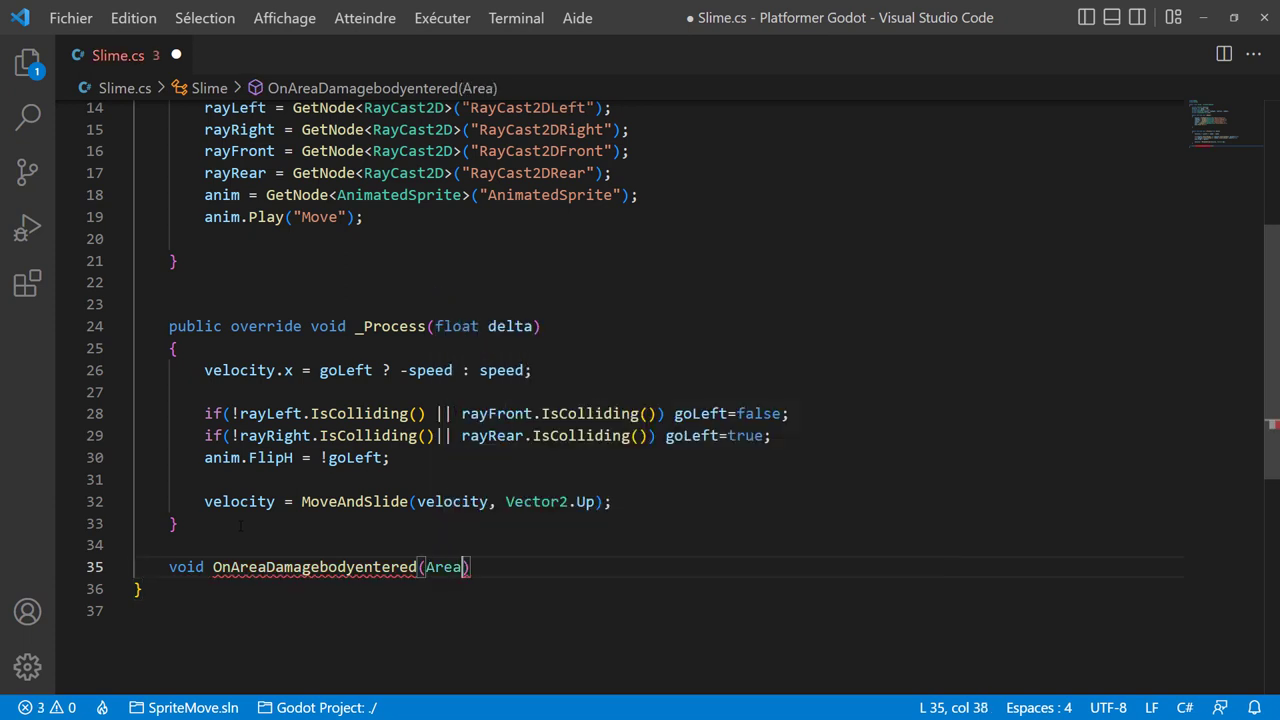
key(BackSpace)
key(BackSpace)
key(BackSpace)
text(colli)
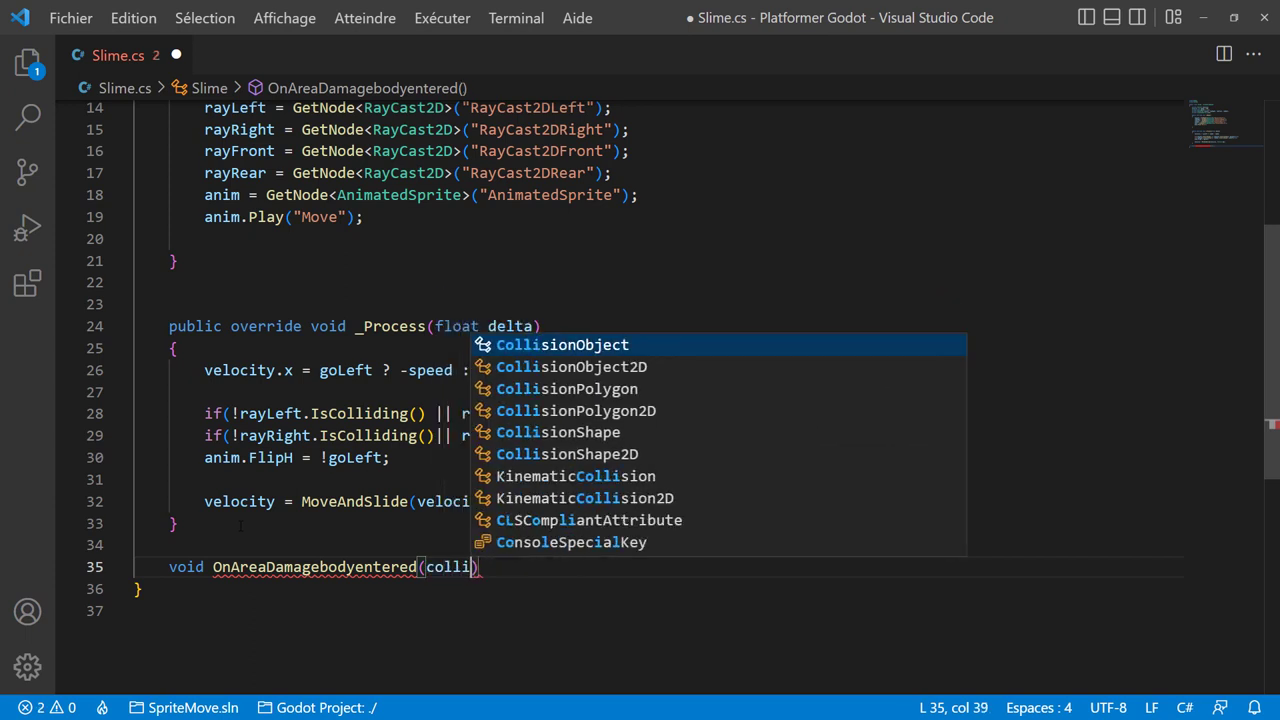
key(Down)
key(Return)
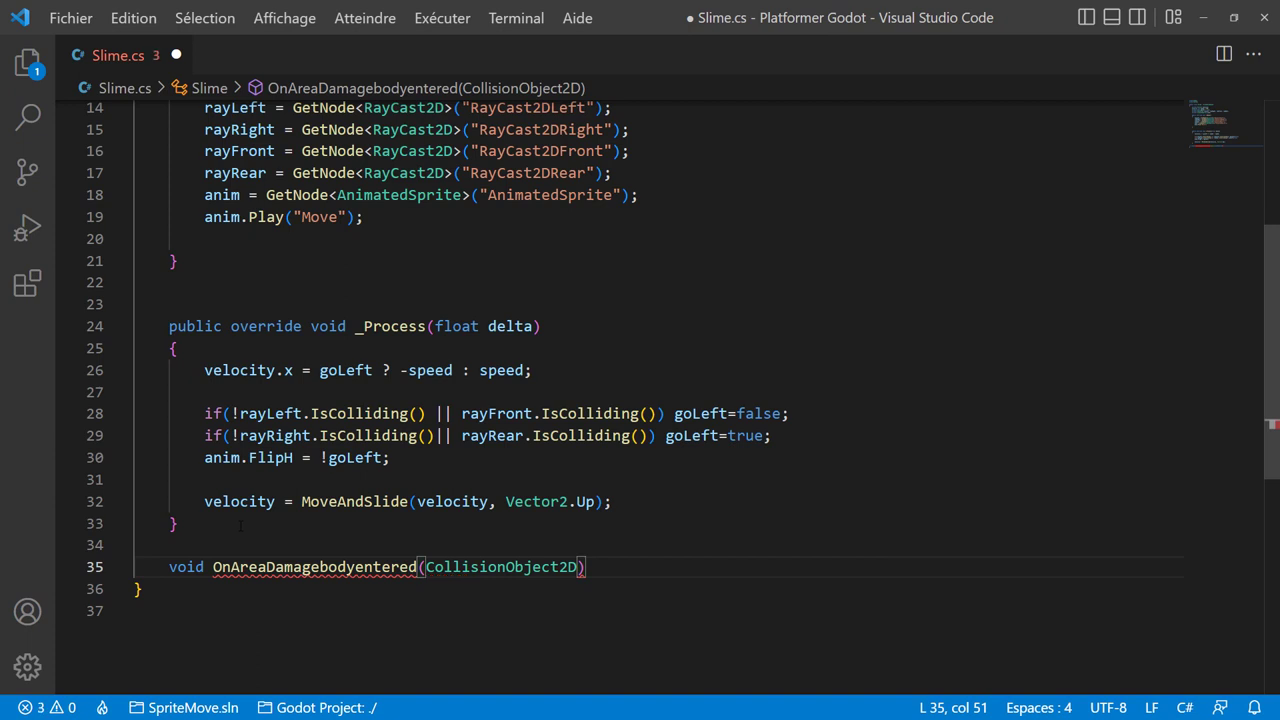
text(body))
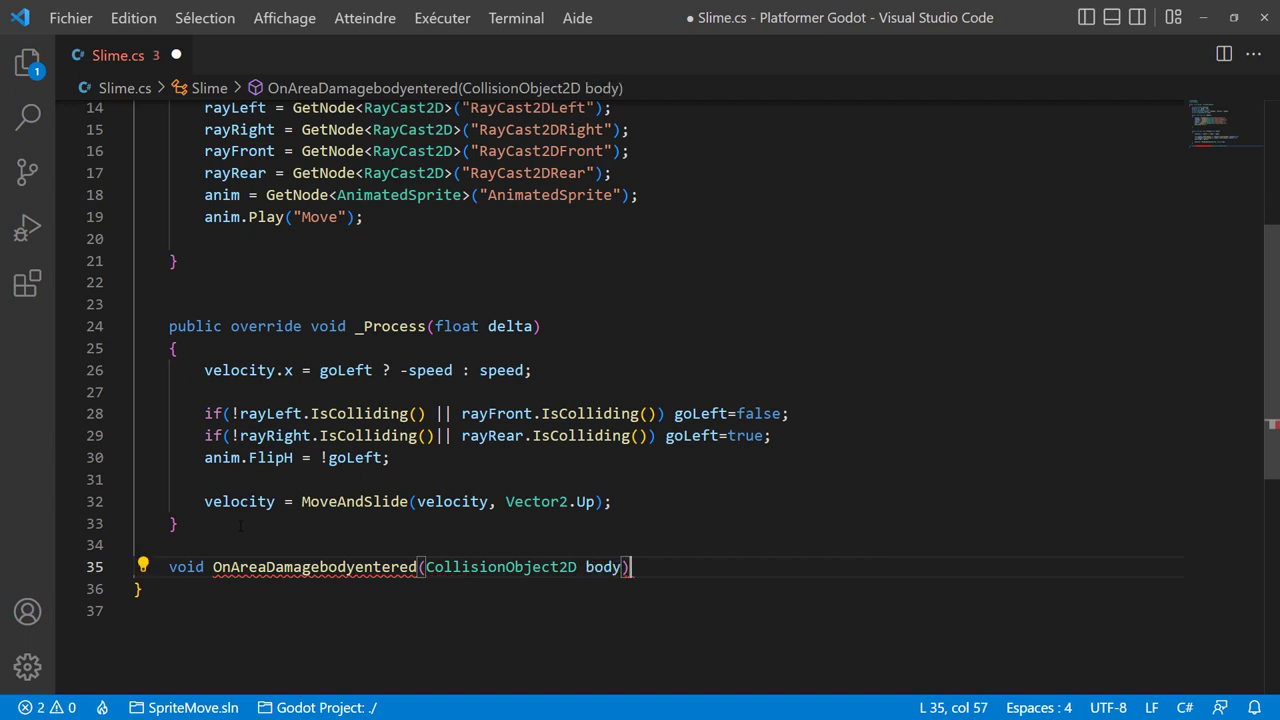
key(Return)
text({)
key(Return)
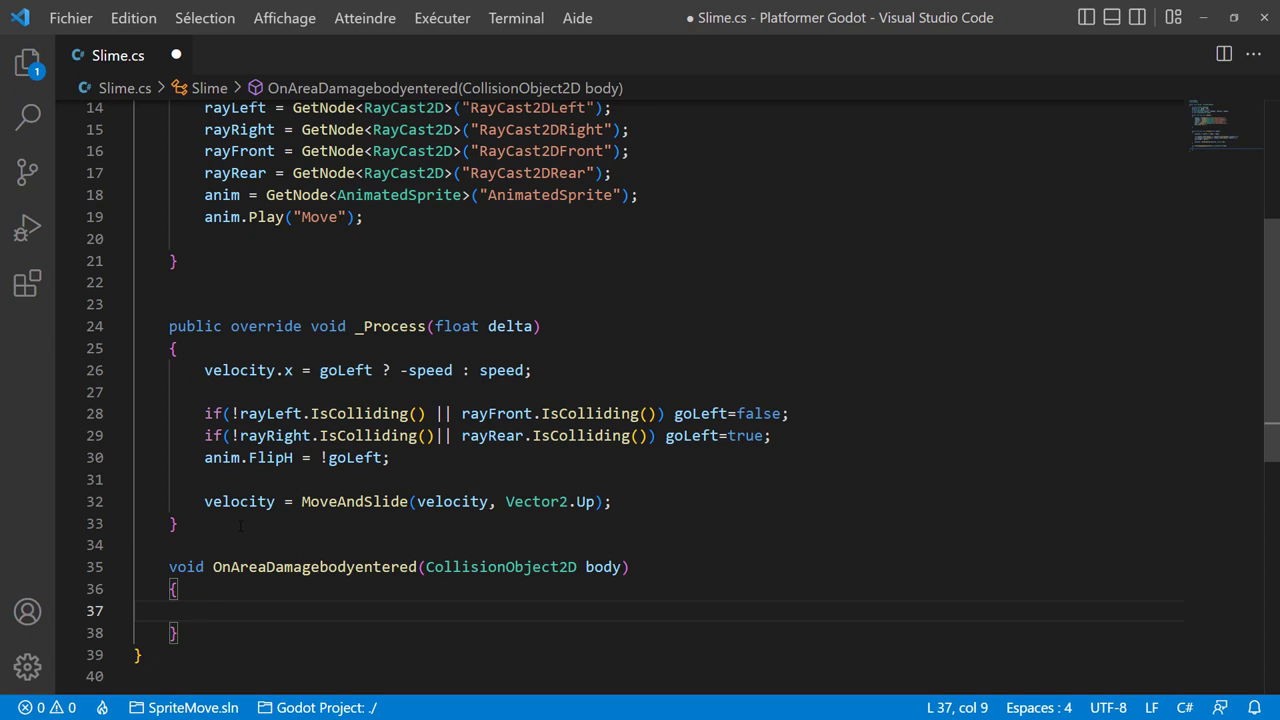
Write GD.Print(body.Name); in the method body and save Slime.cs.
text(pri)
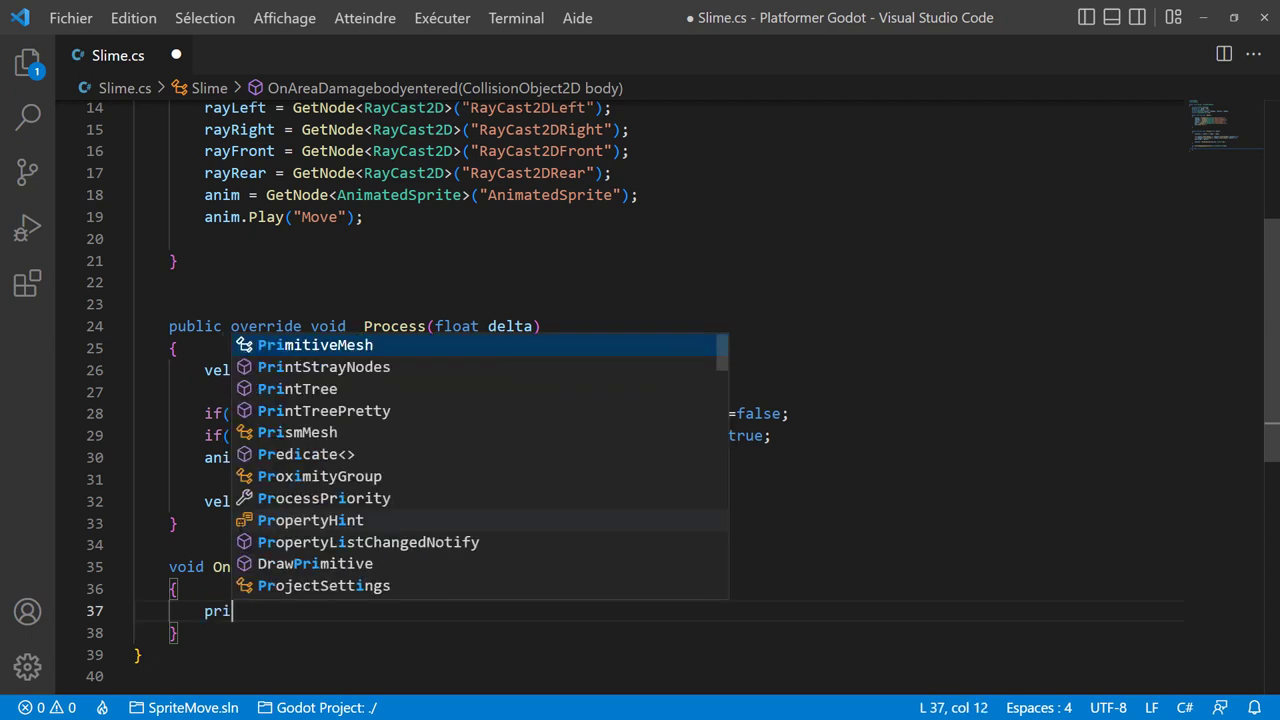
key(Down)
key(Tab)
text(()
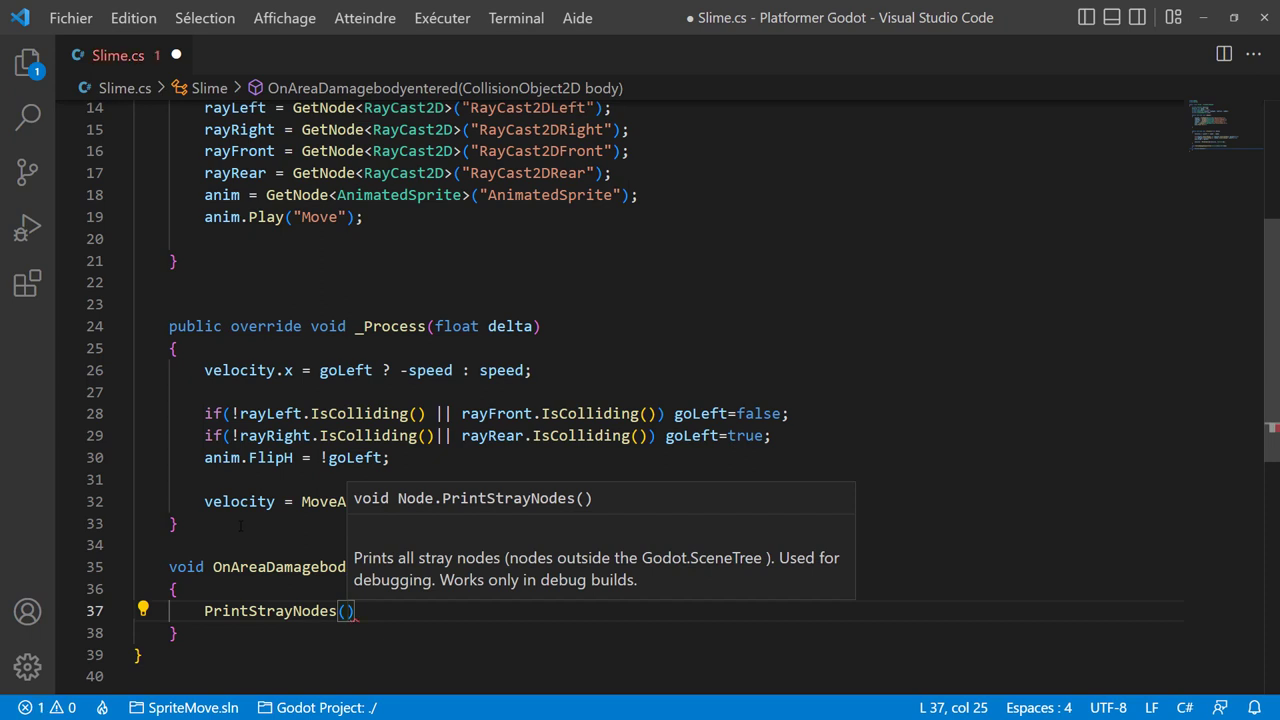
drag(197, 610, 390, 609)
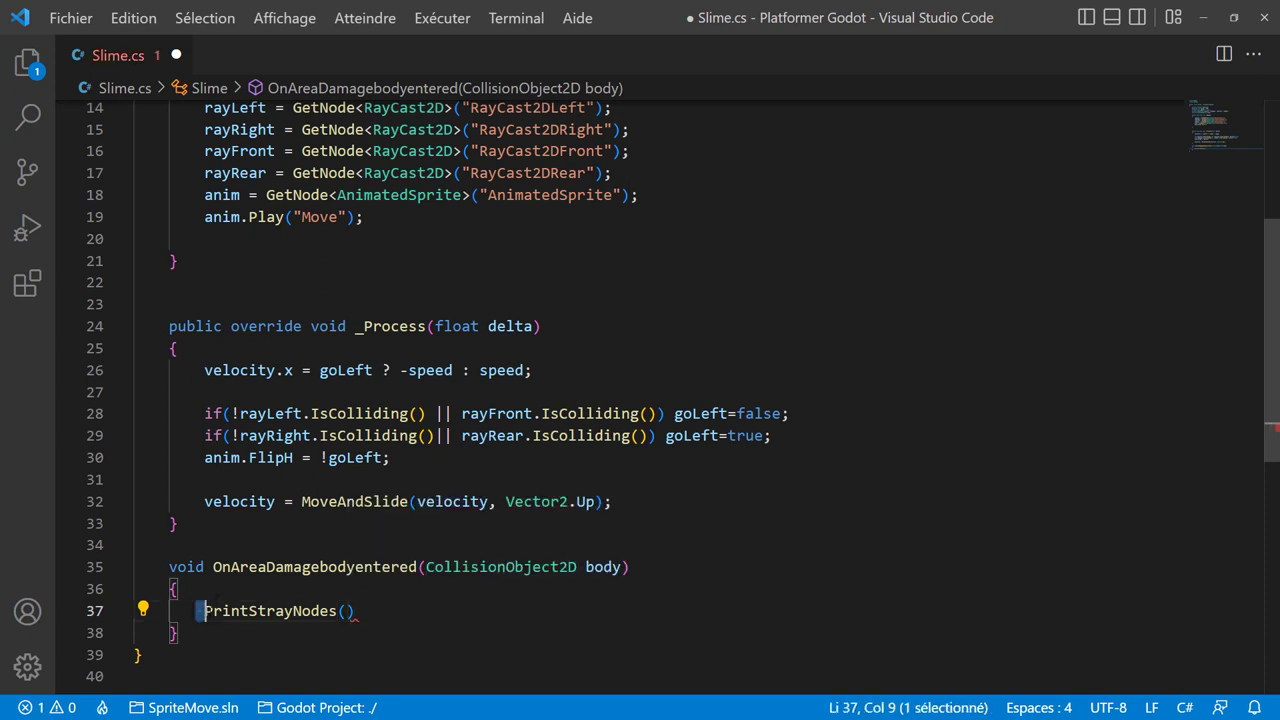
text(GD.)
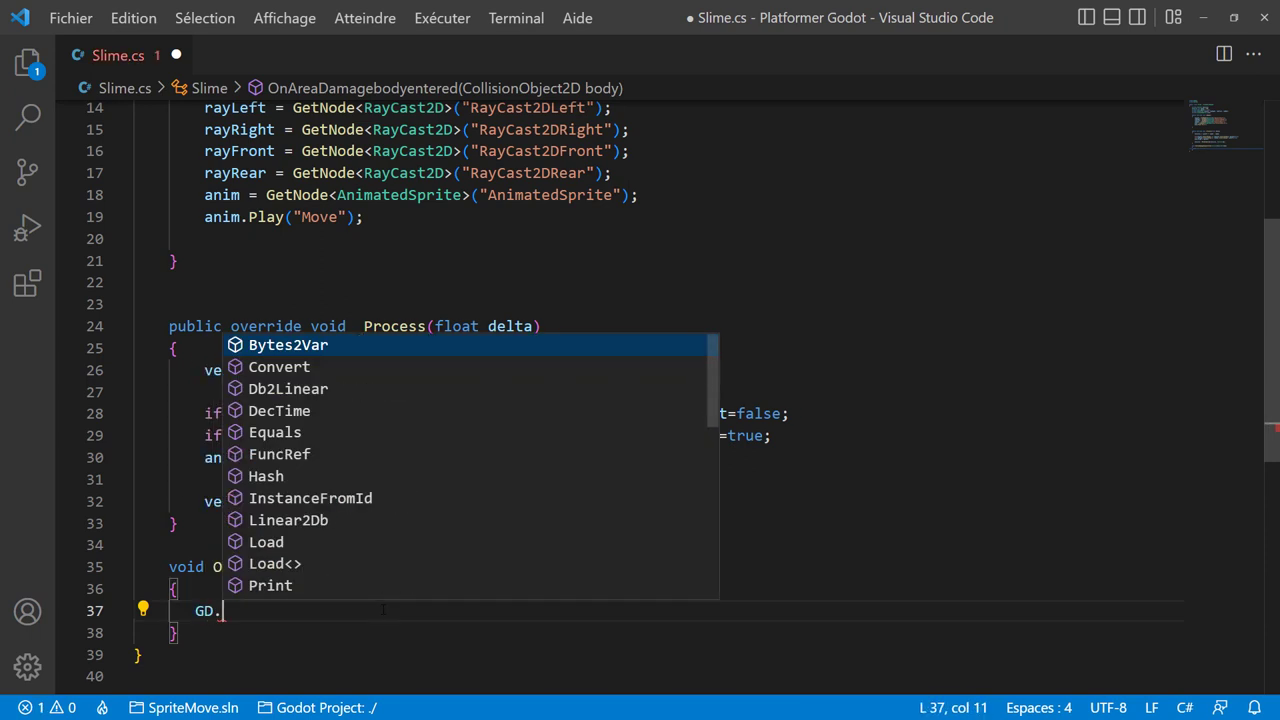
text(pri)
key(Return)
text(()
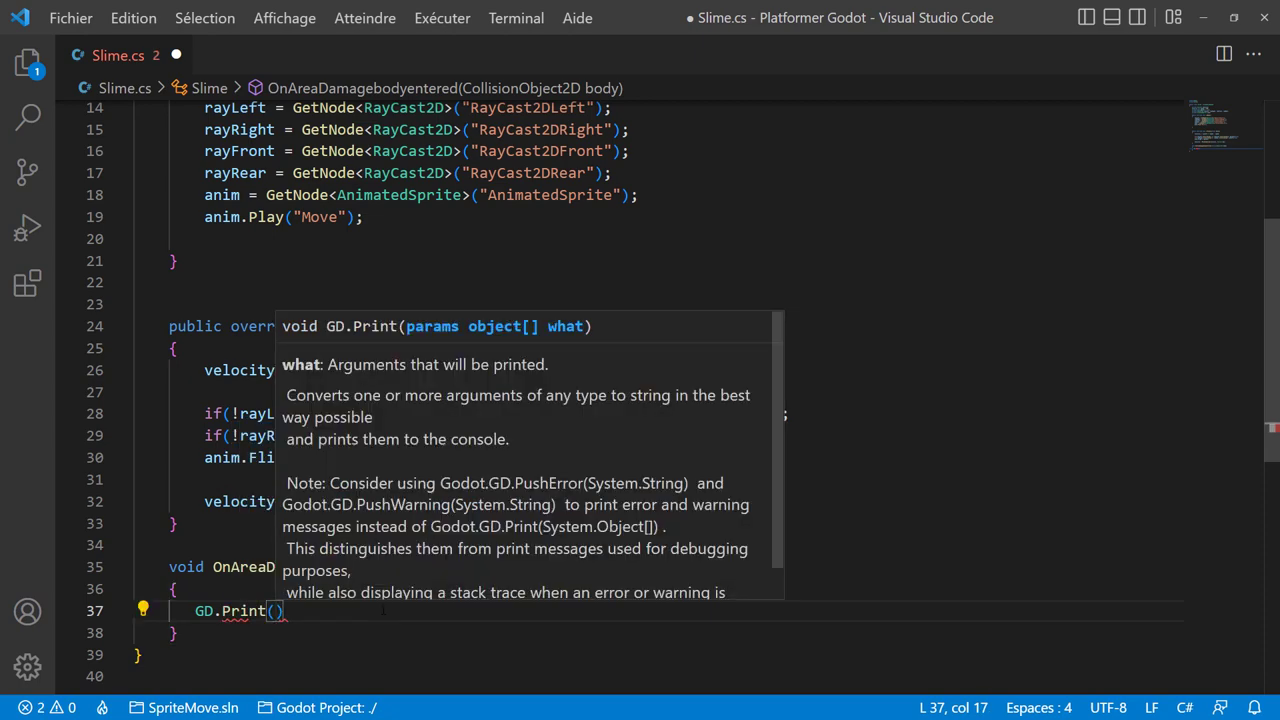
text(body)
key(Escape)
text(.)
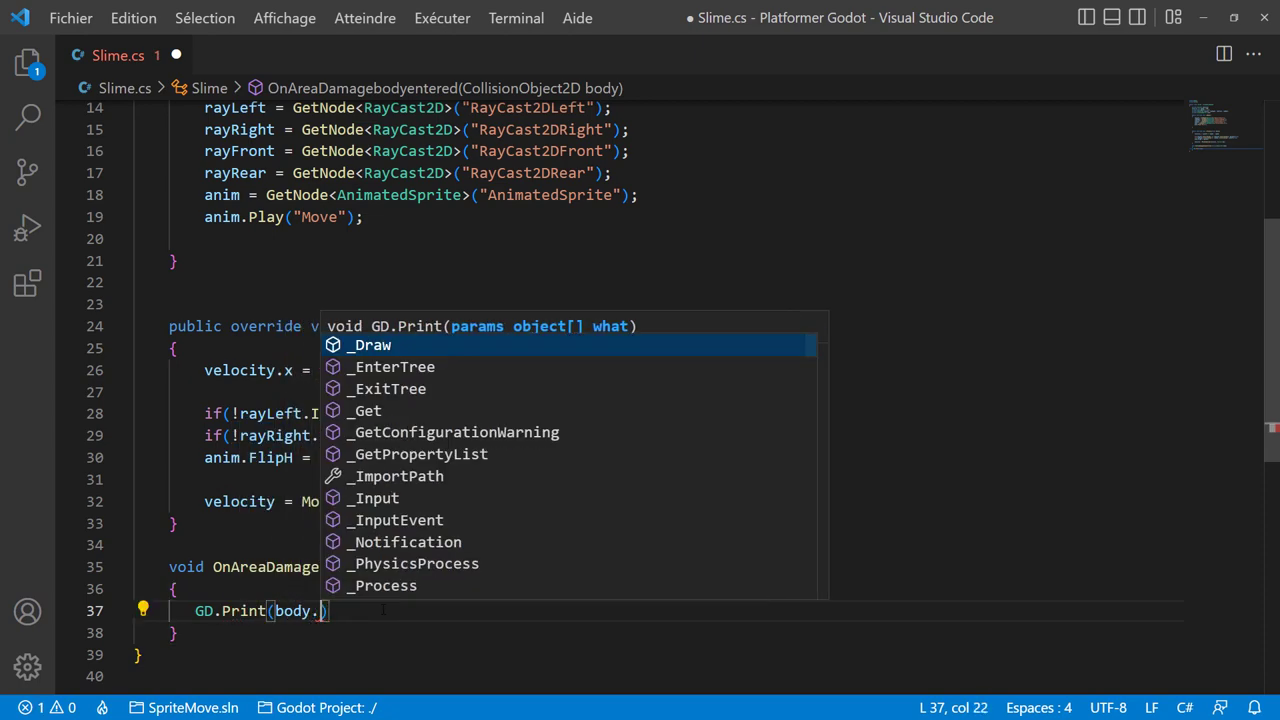
text(na)
key(Return)
text())
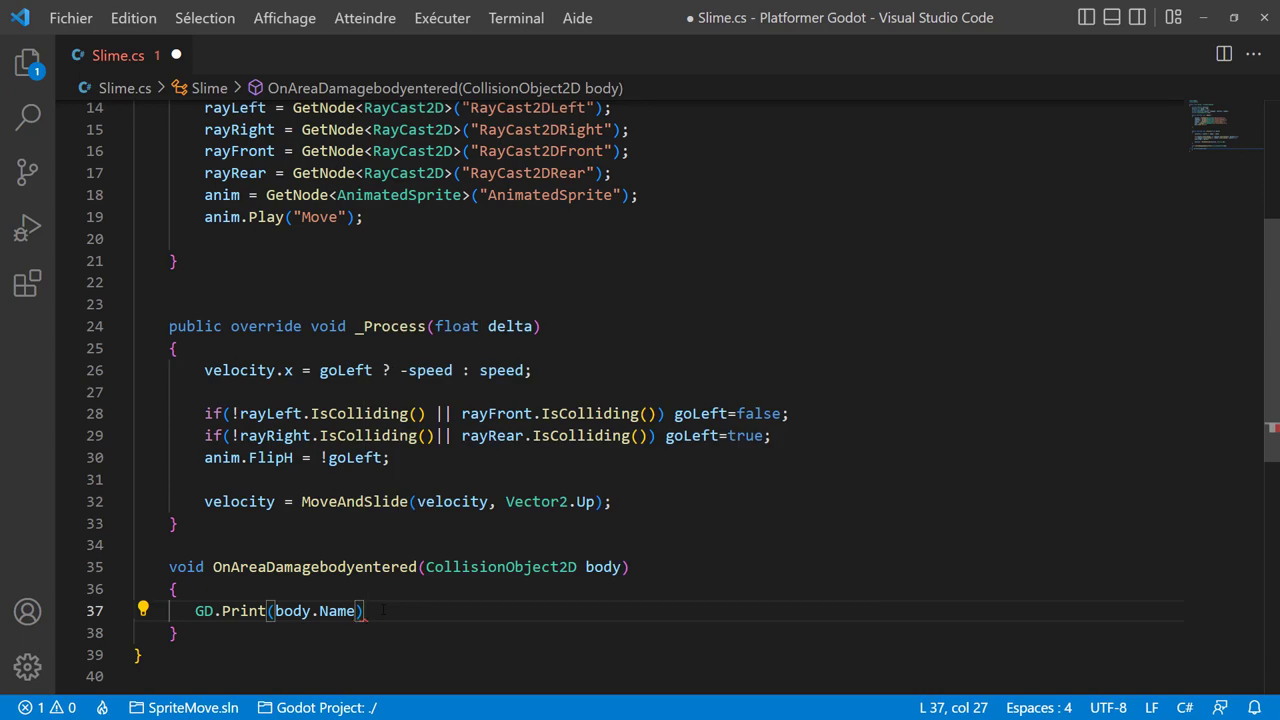
text(;)
key(ctrl+s)
Run the game, walk the player into the slime to print Player, then stop the game.
key(alt+Tab)
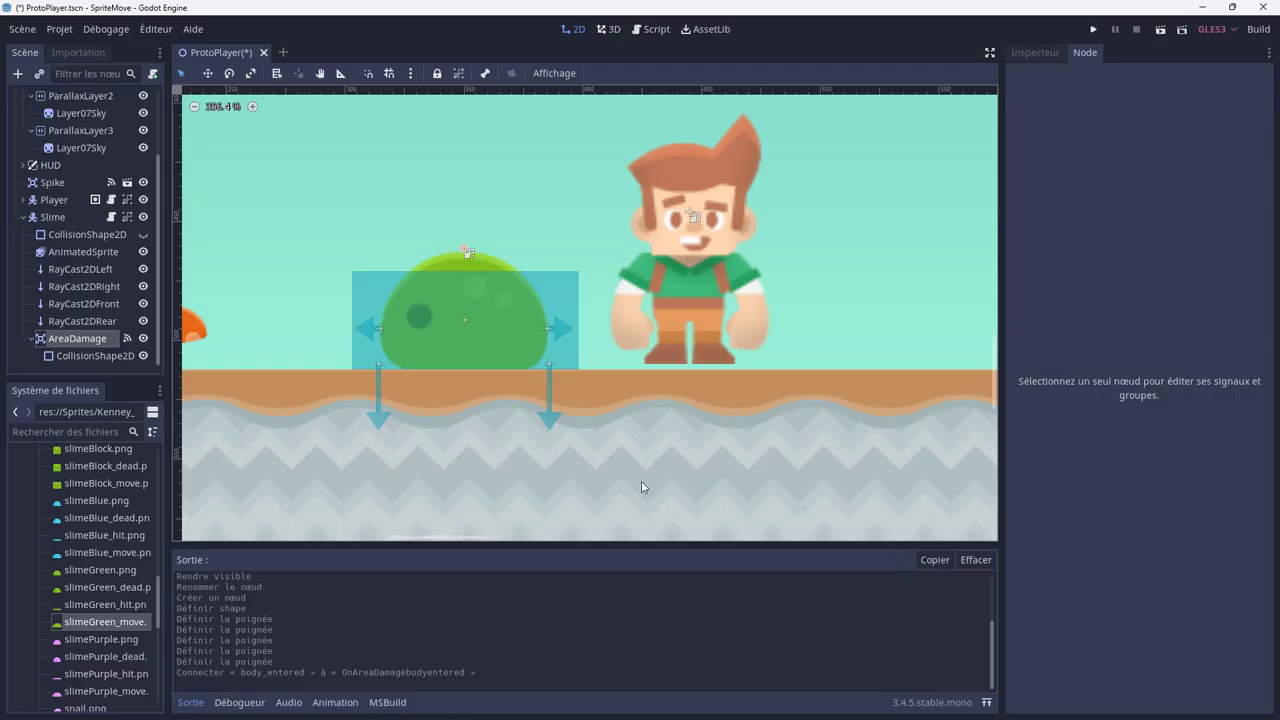
click(1093, 29)
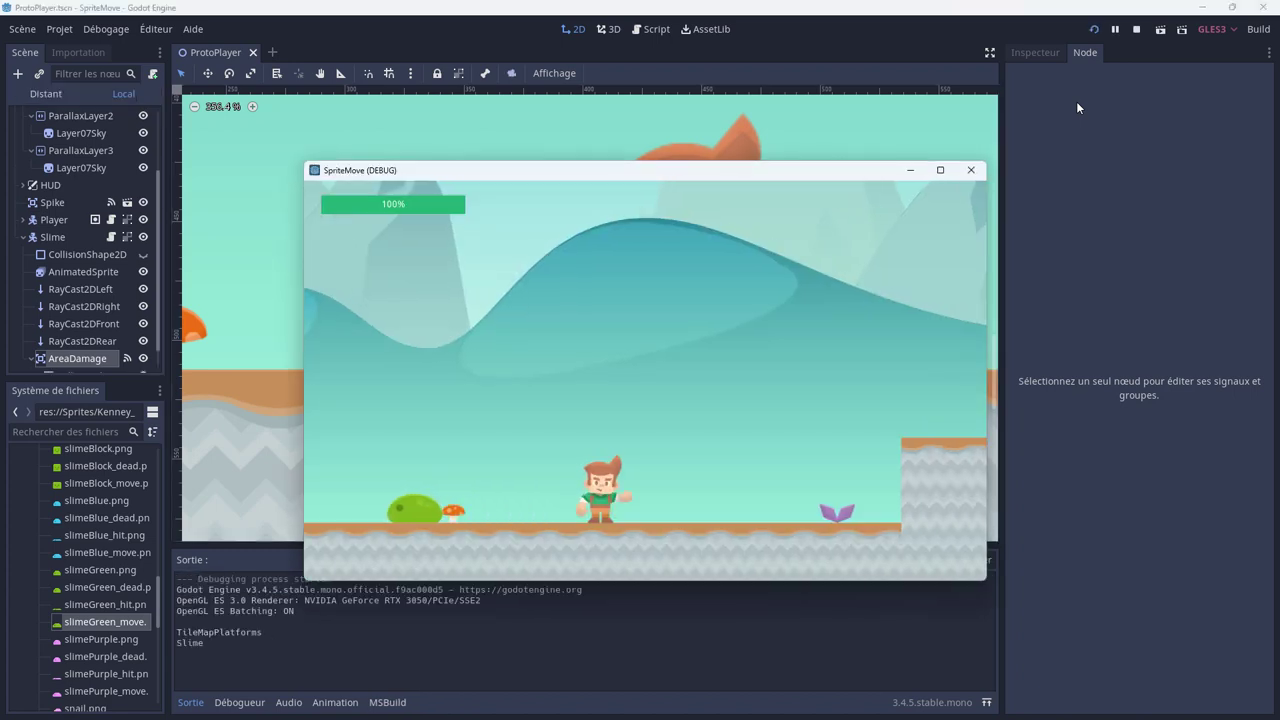
key(Left)
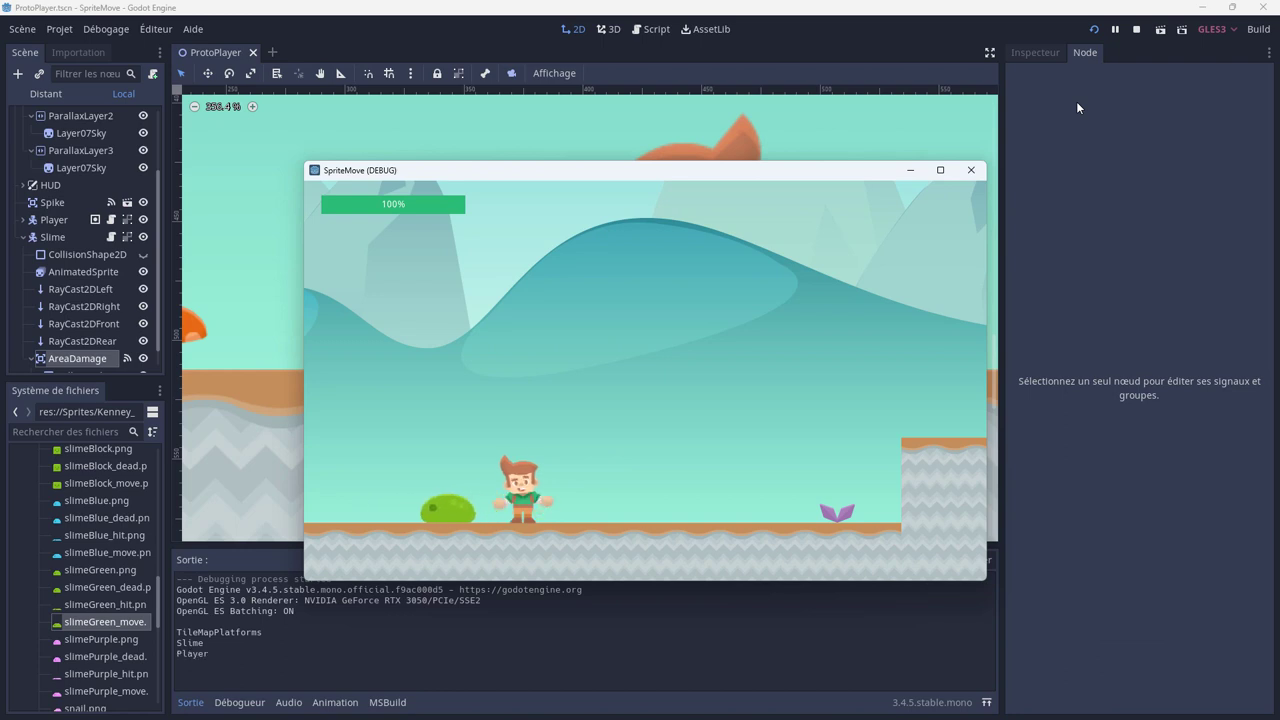
key(Left)
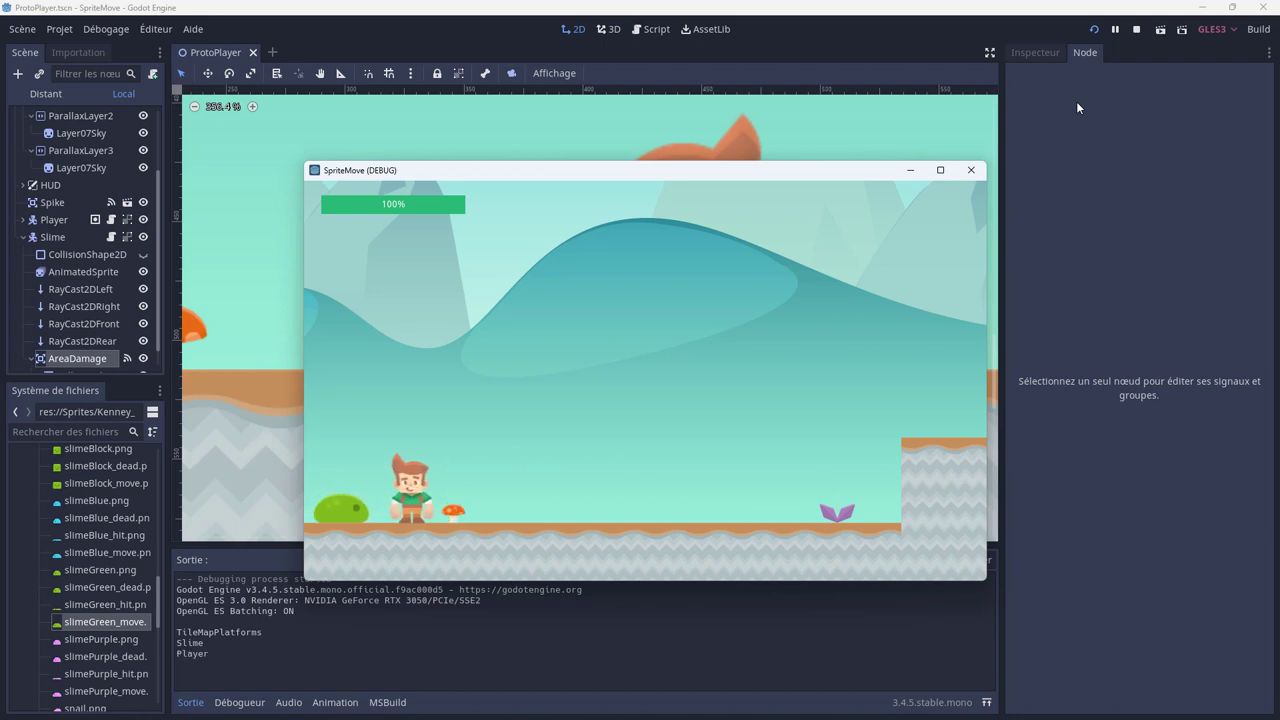
key(Right)
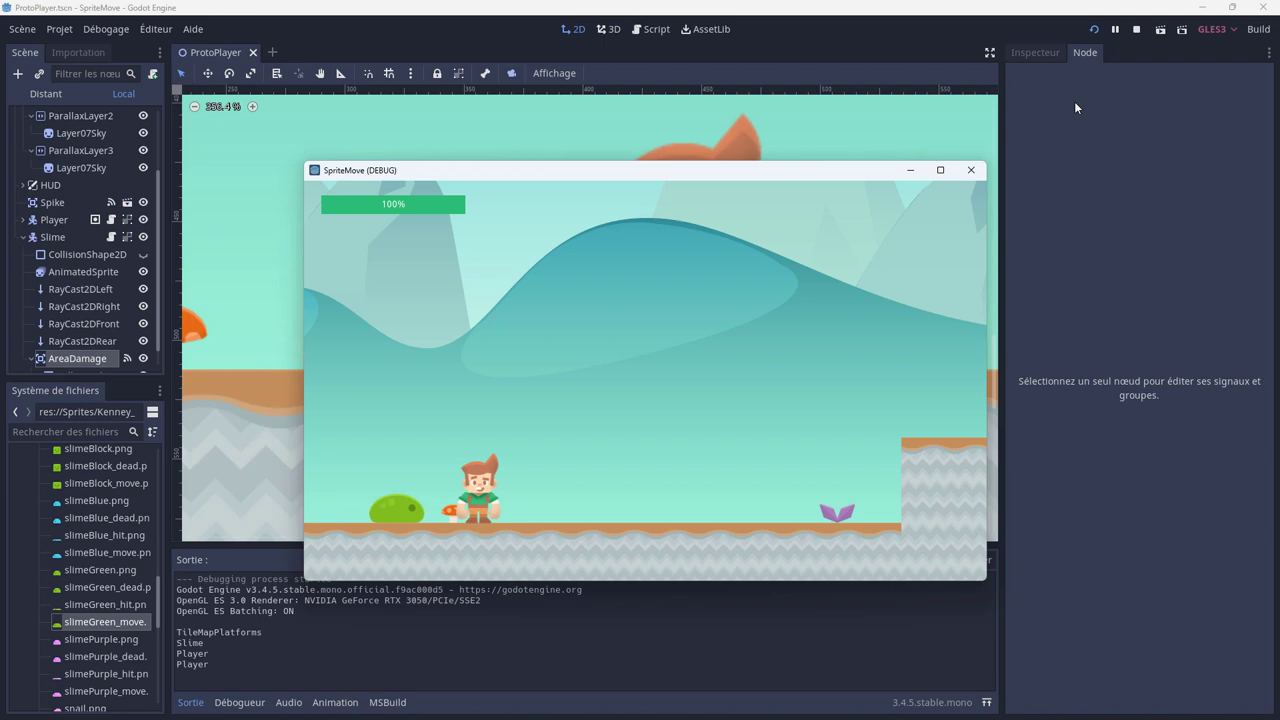
click(970, 170)
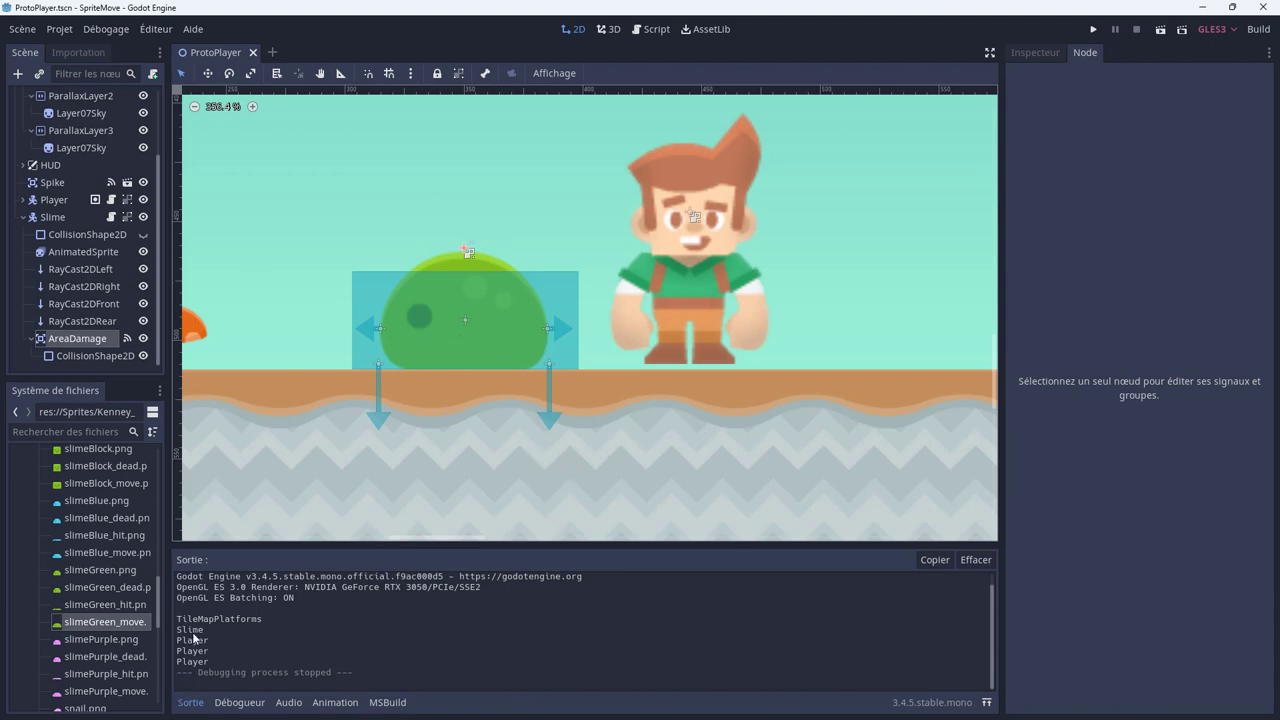
Replace the GD.Print(body.Name); line in Slime.cs with an empty if(body.Name=="Player") { } block.
key(alt+Tab)
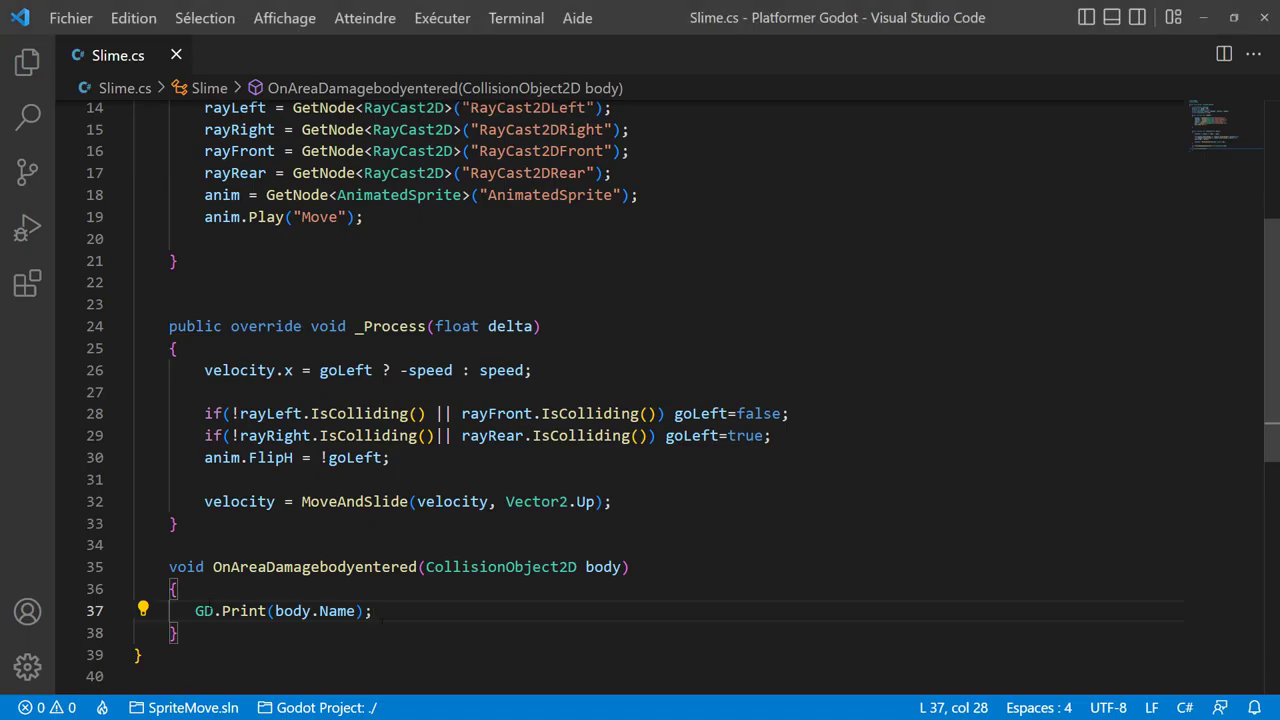
drag(195, 610, 373, 610)
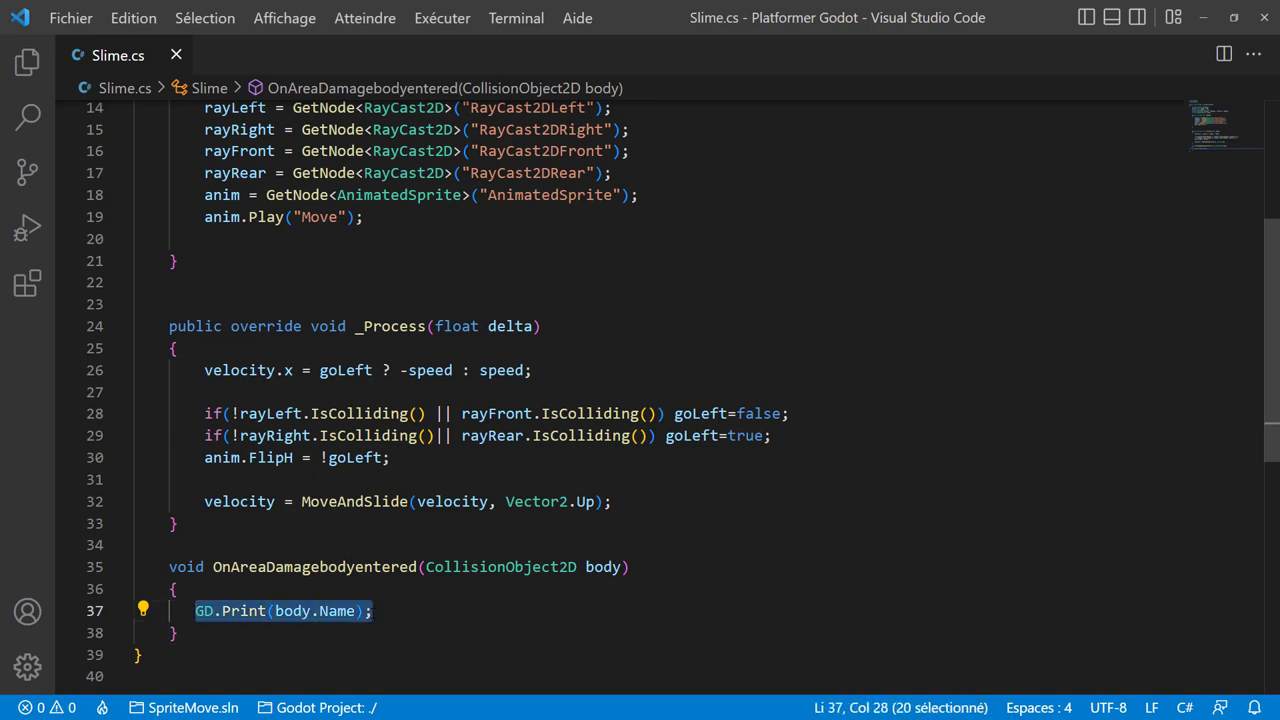
text(if(bodu)
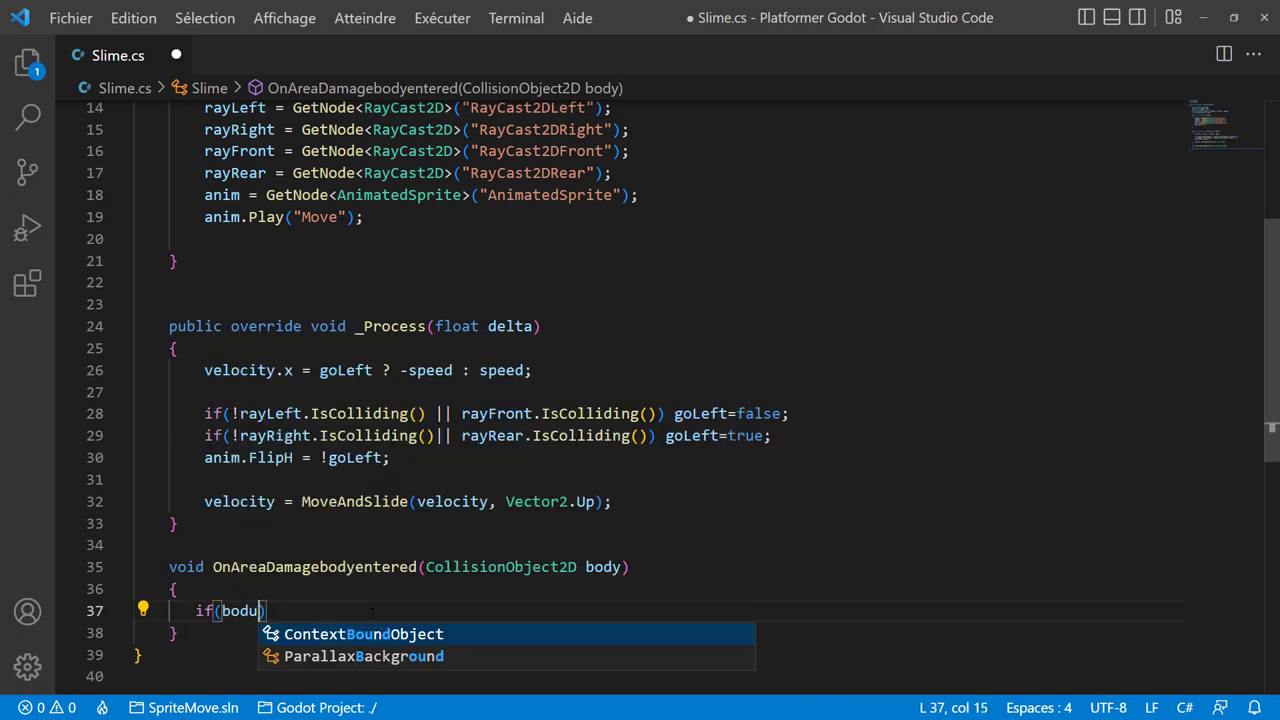
key(BackSpace)
text(y.n)
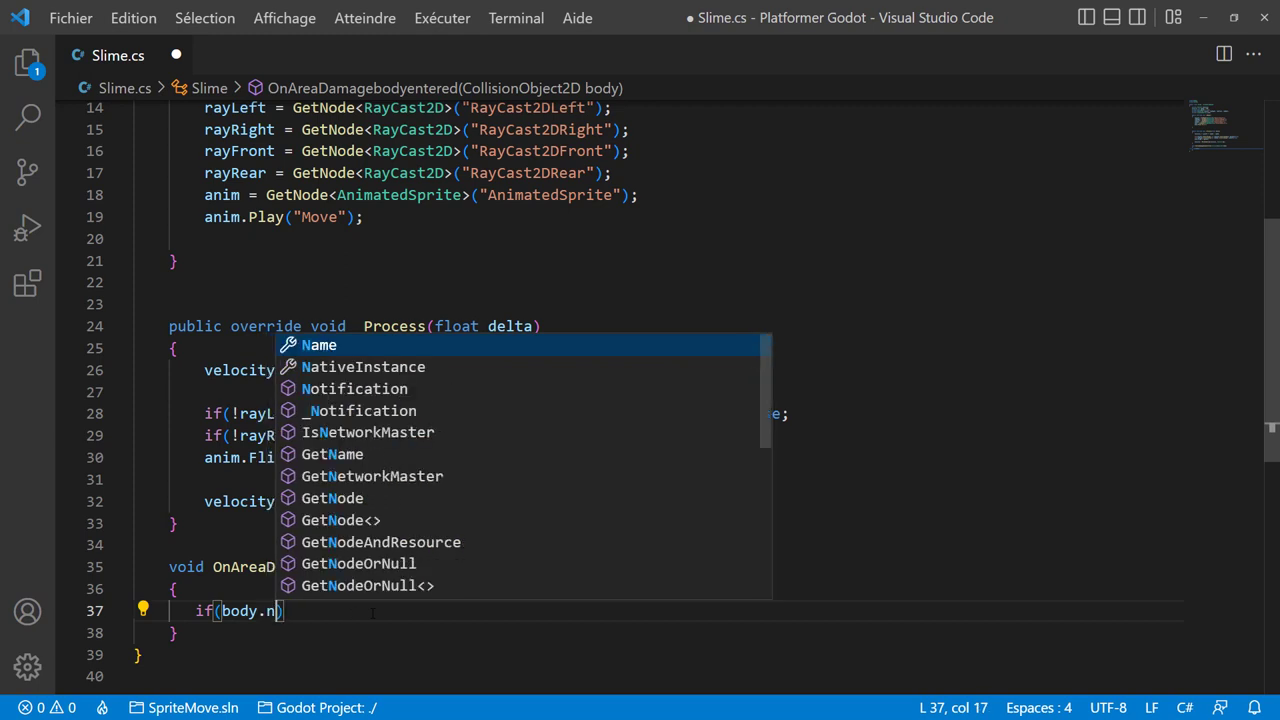
key(Return)
text(=="Pla)
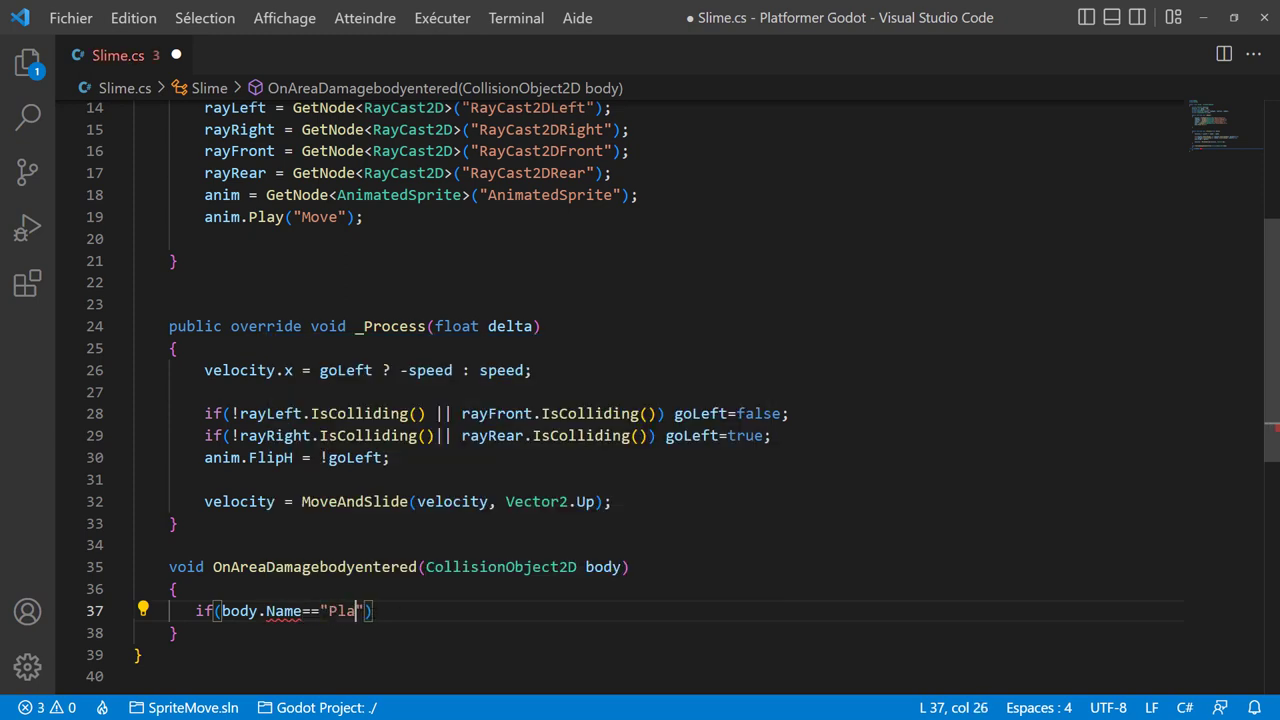
text(yer"))
key(Return)
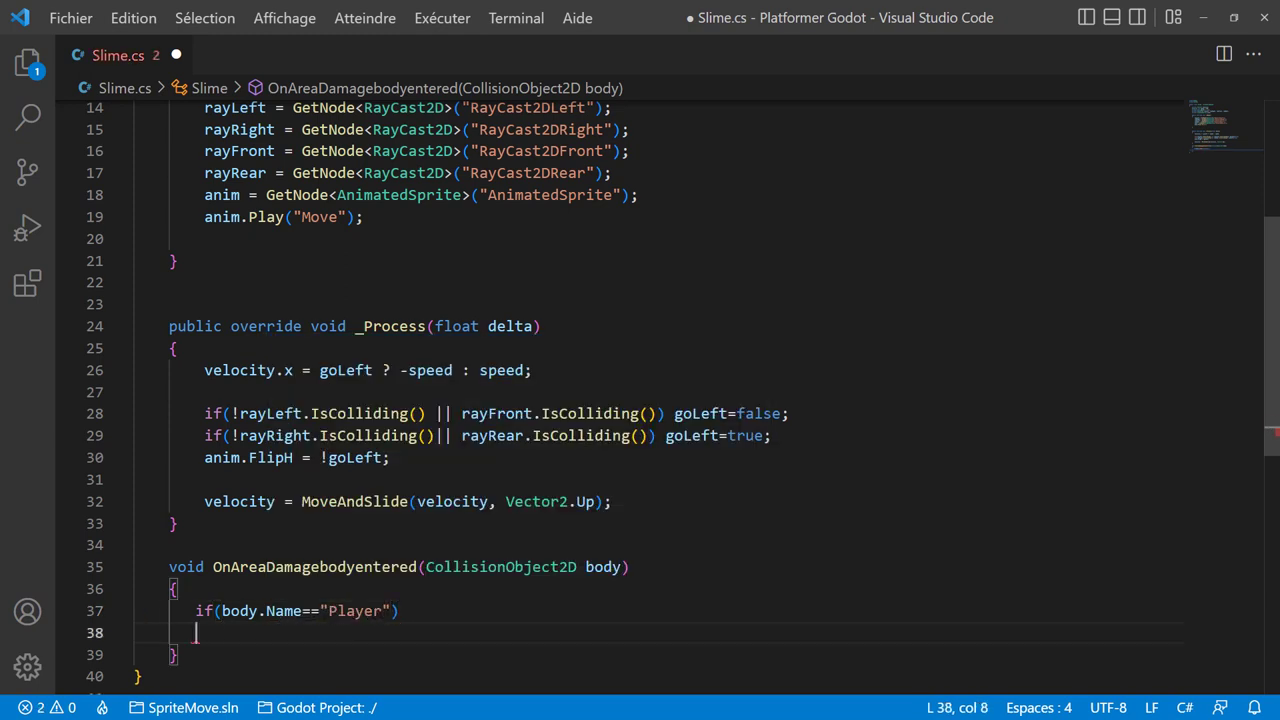
text({)
key(Return)
scroll(550, 500, down, 2)
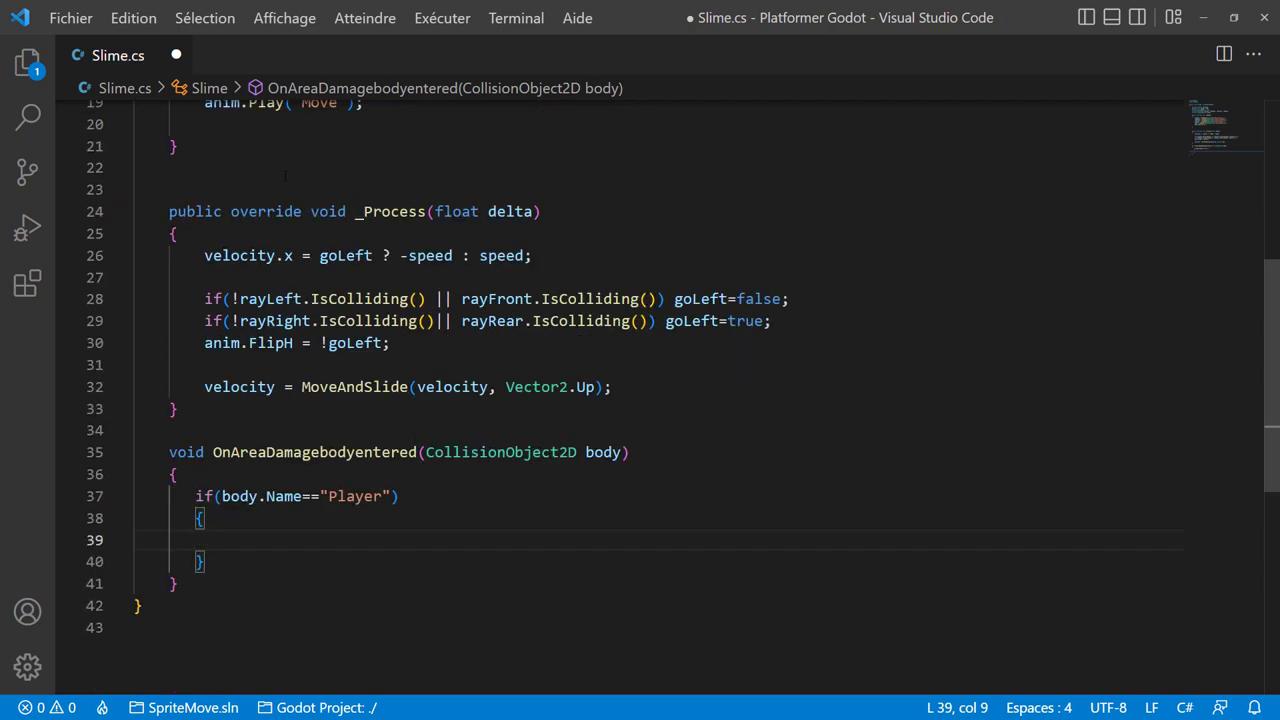
click(1203, 17)
scroll(118, 262, up, 3)
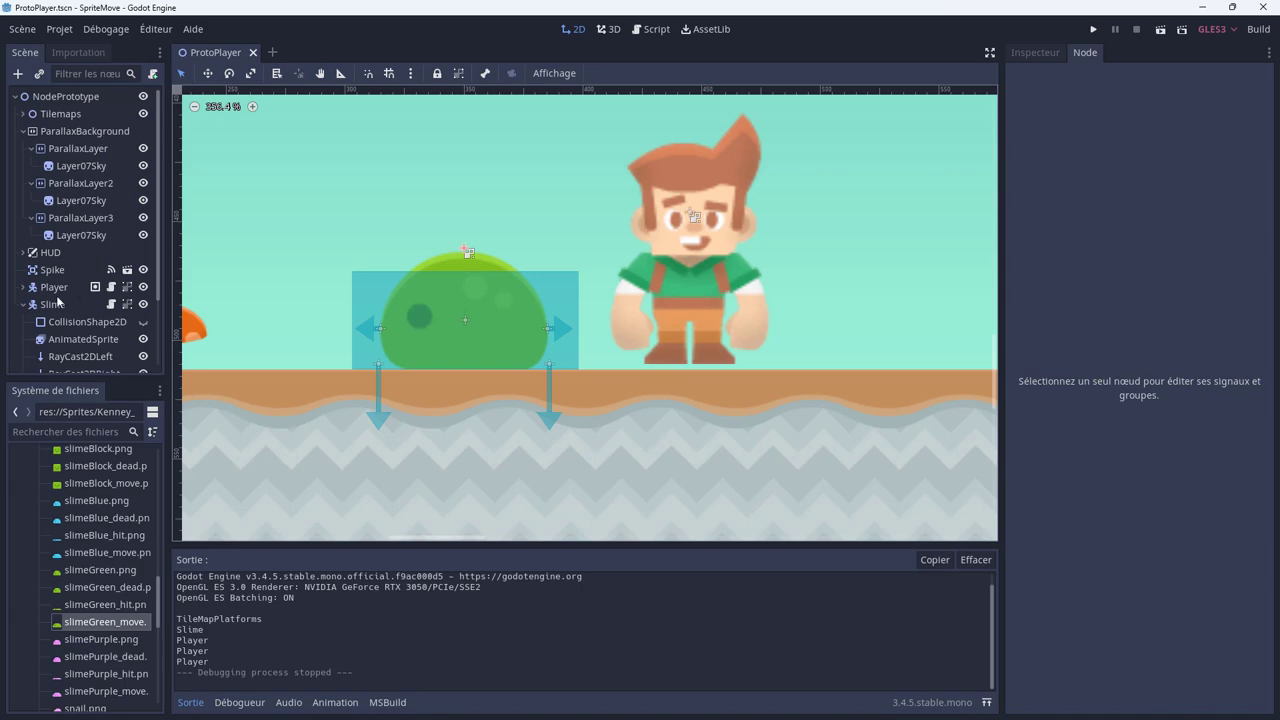
Open the Player node's script, Player.cs, and find the velocity.y=-1000; knockback line in OnSpikeBodyEntered.
click(111, 287)
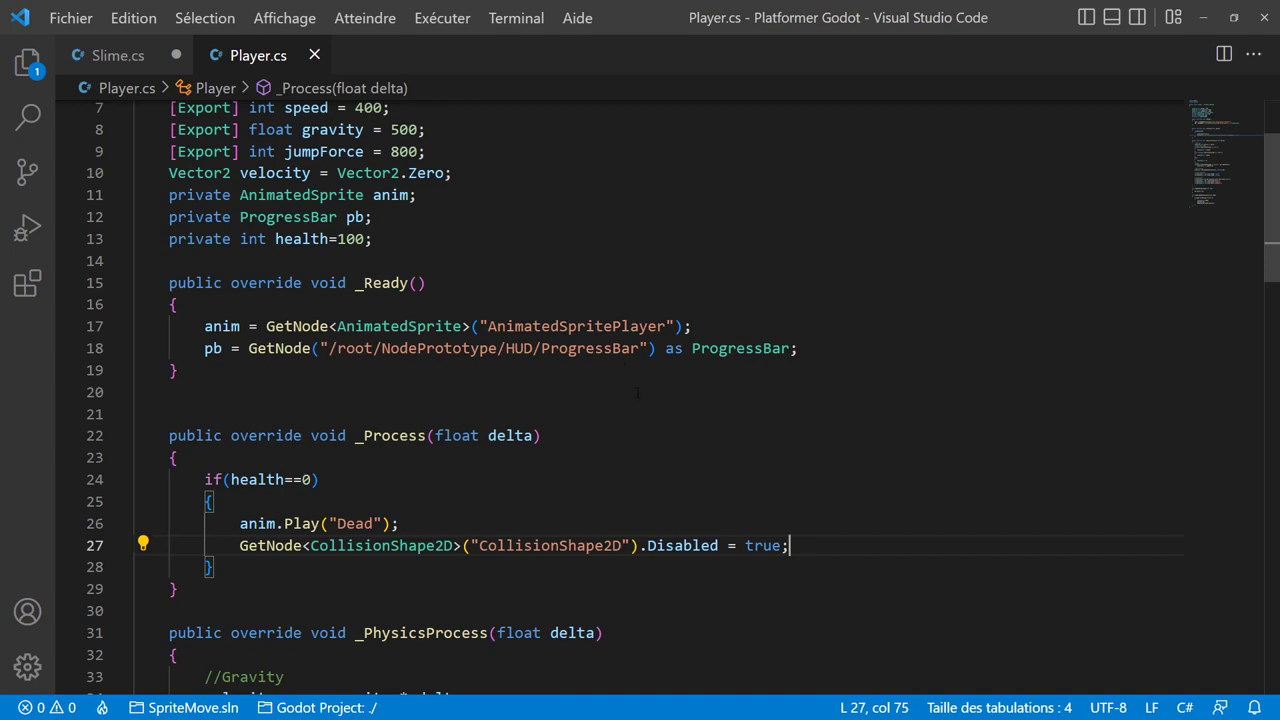
scroll(686, 420, down, 1)
scroll(680, 435, down, 2)
scroll(675, 450, down, 2)
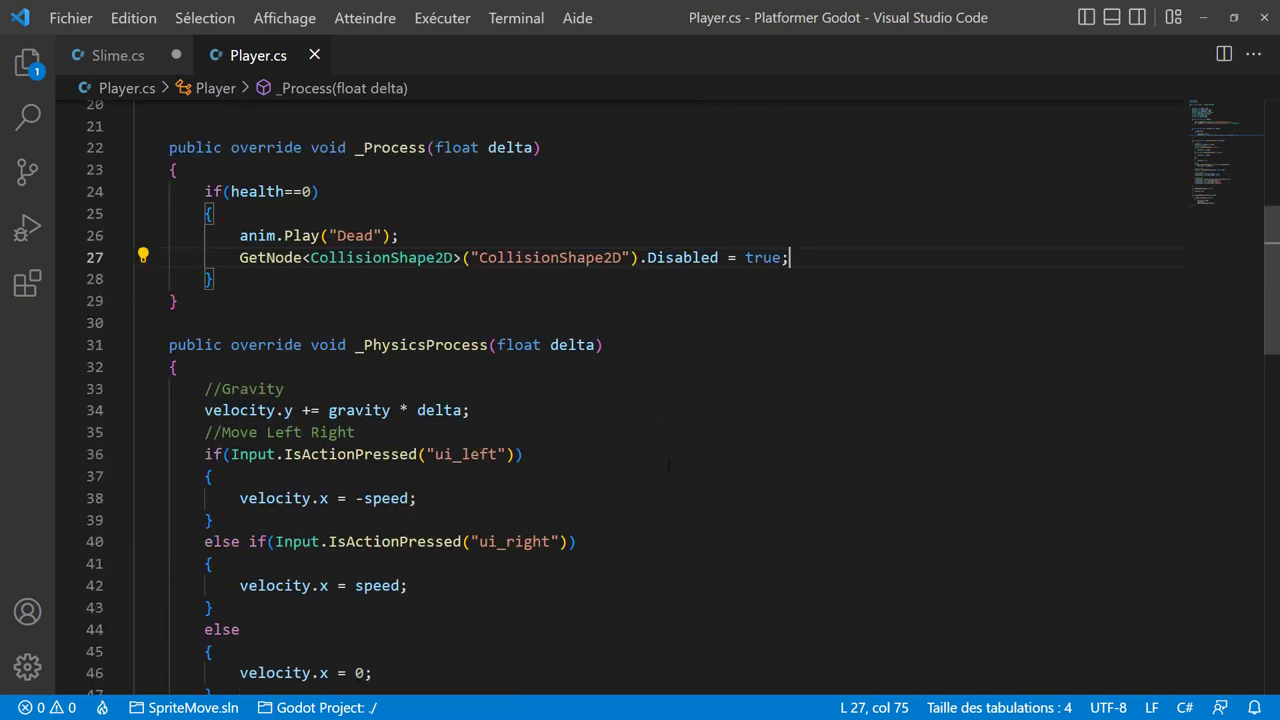
scroll(667, 465, down, 2)
scroll(667, 465, down, 4)
scroll(667, 464, down, 3)
scroll(667, 463, down, 3)
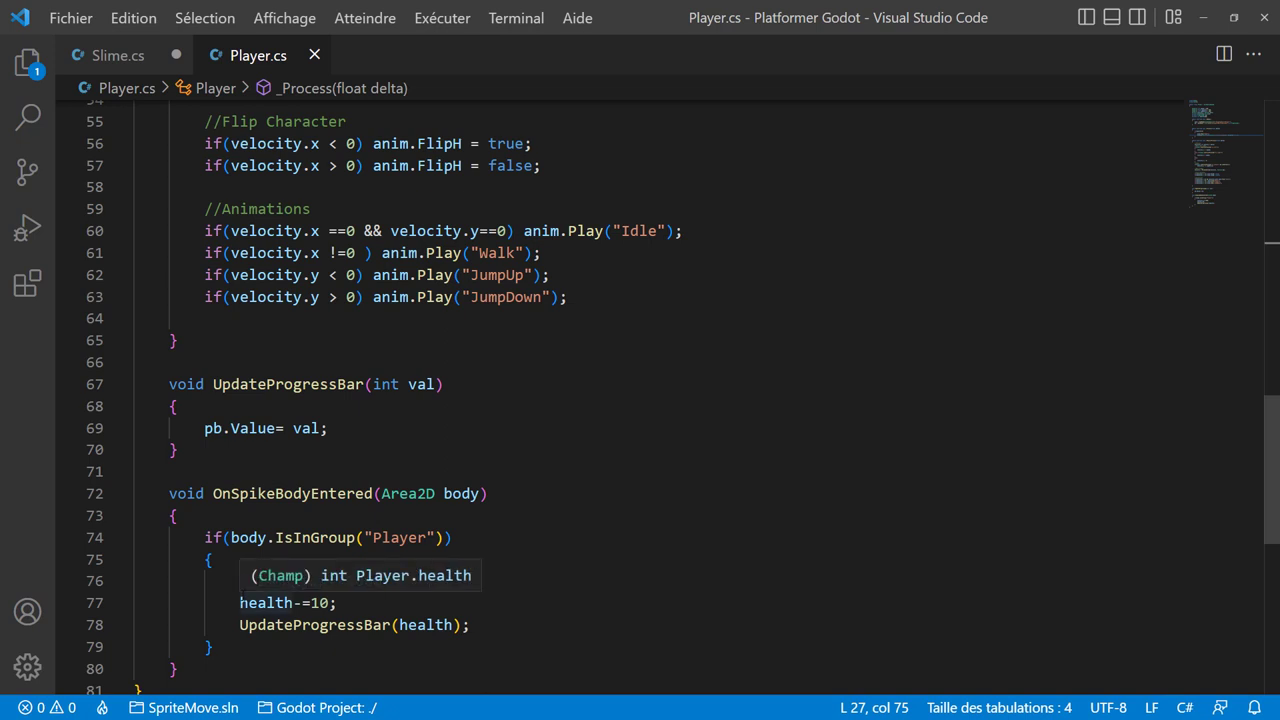
drag(240, 580, 410, 579)
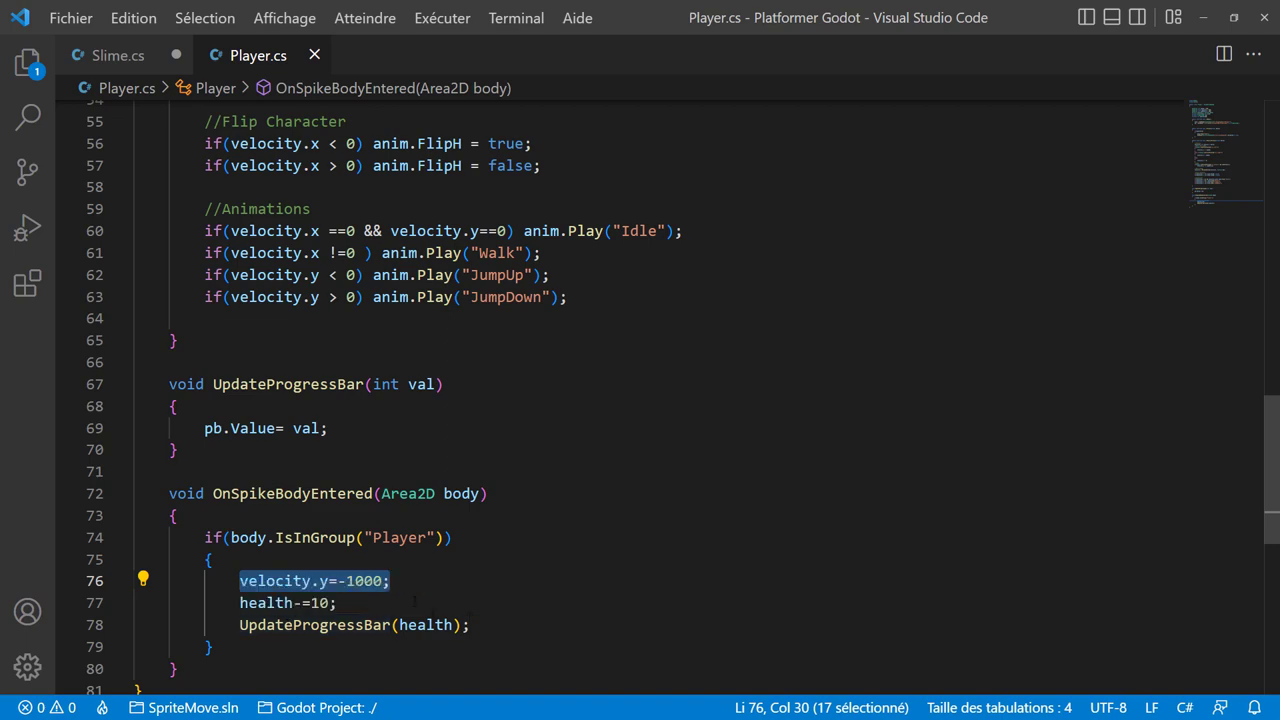
scroll(415, 600, up, 6)
scroll(519, 577, up, 6)
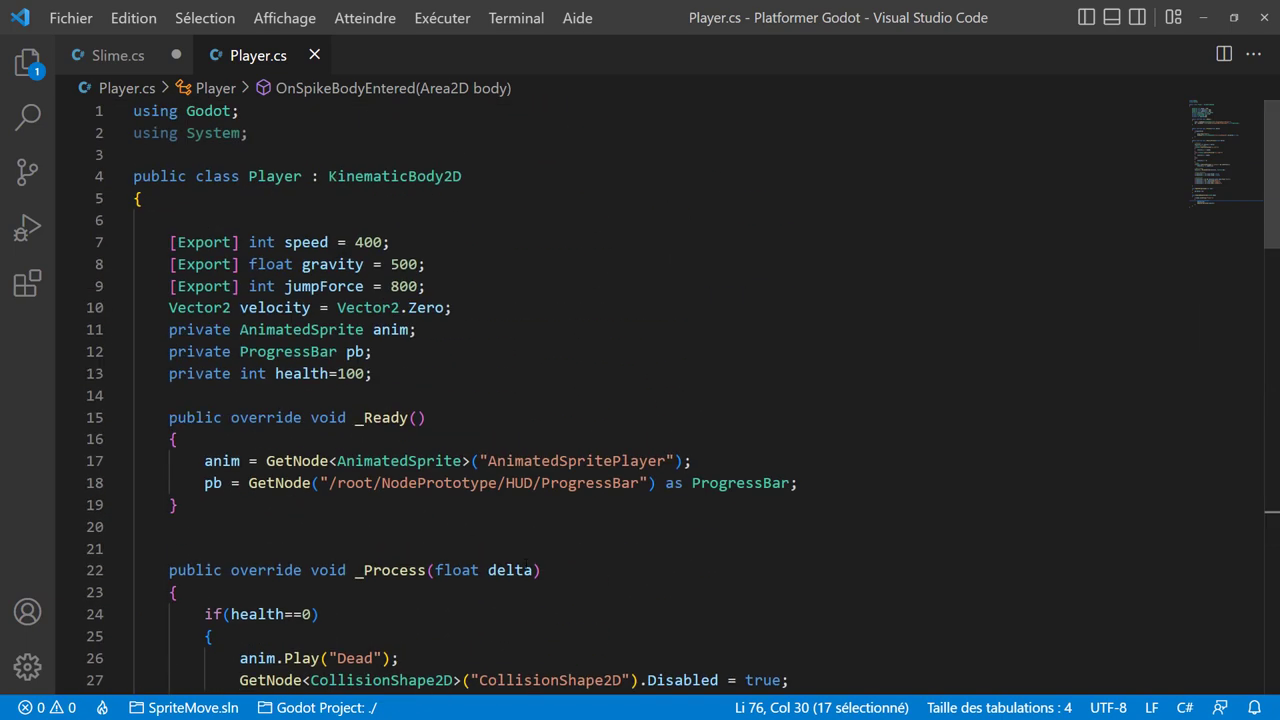
Start a public int Health property below the private health field.
mouse_move(510, 570)
click(203, 390)
key(Tab)
key(Return)
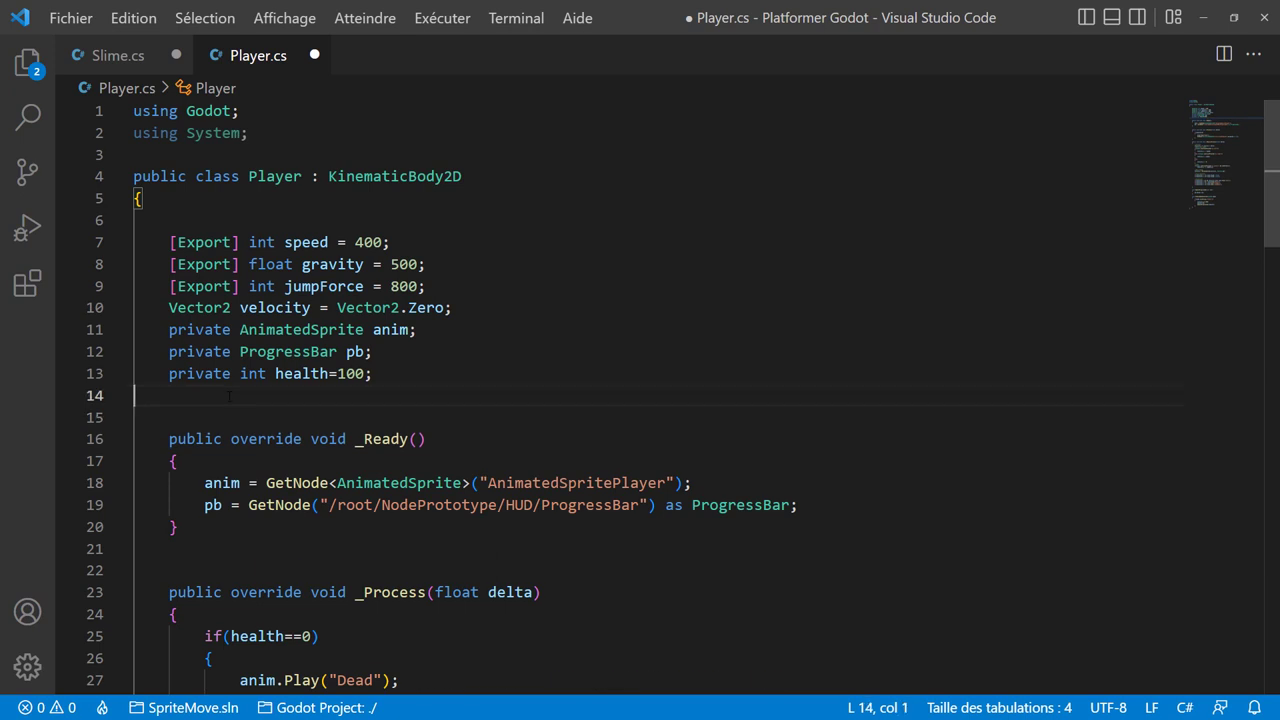
click(229, 397)
text(publ)
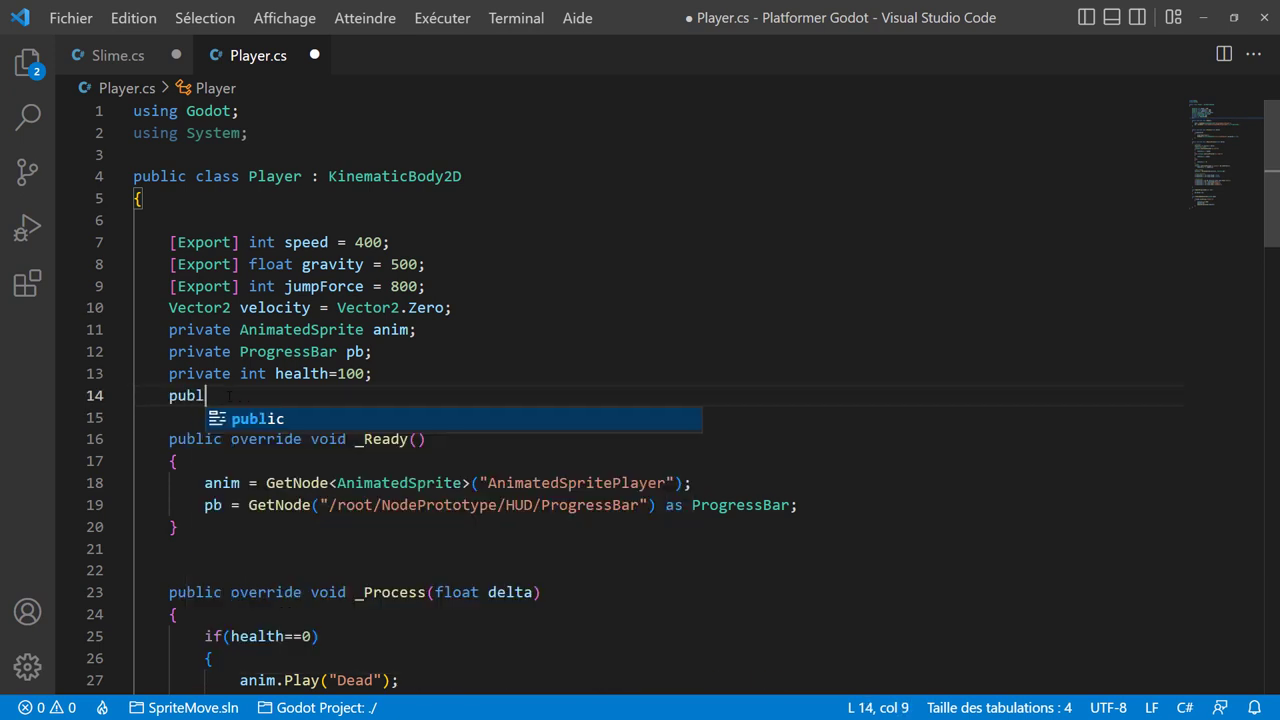
text(ic int )
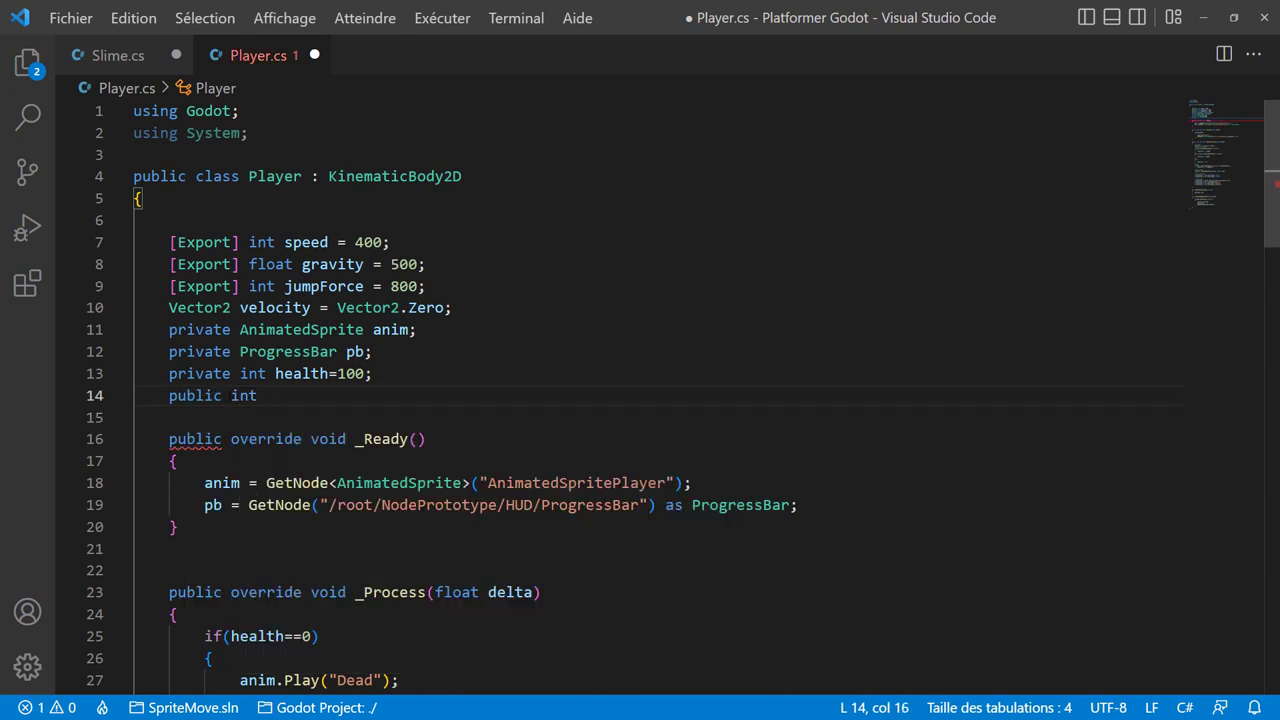
text(Heat)
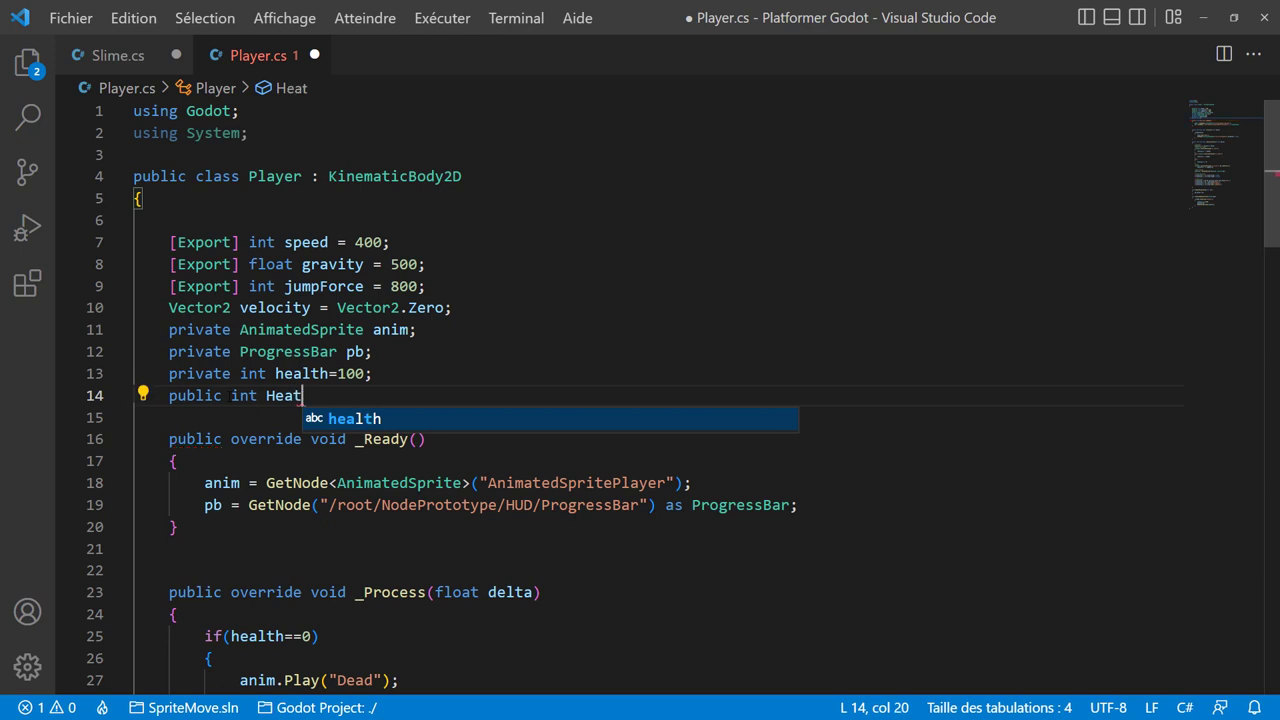
key(BackSpace)
text(lth)
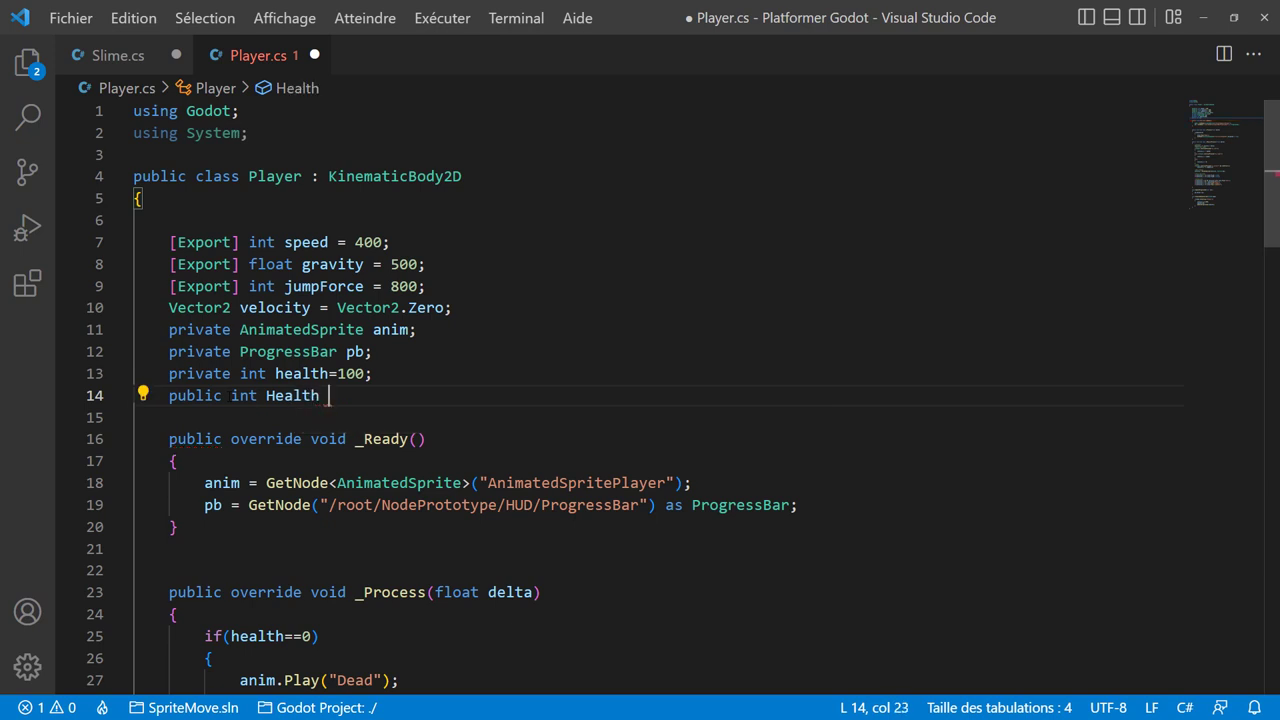
text( {)
key(Return)
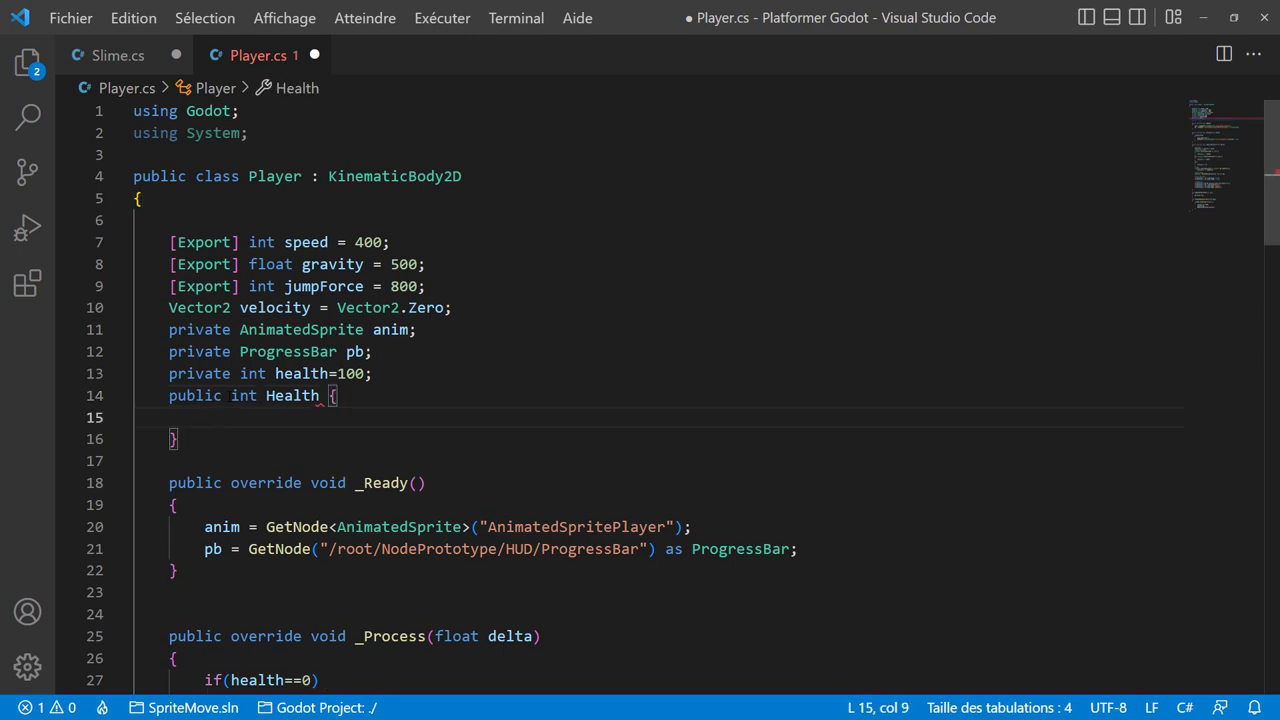
Add a getter returning health and a setter assigning health = value;.
text(get )
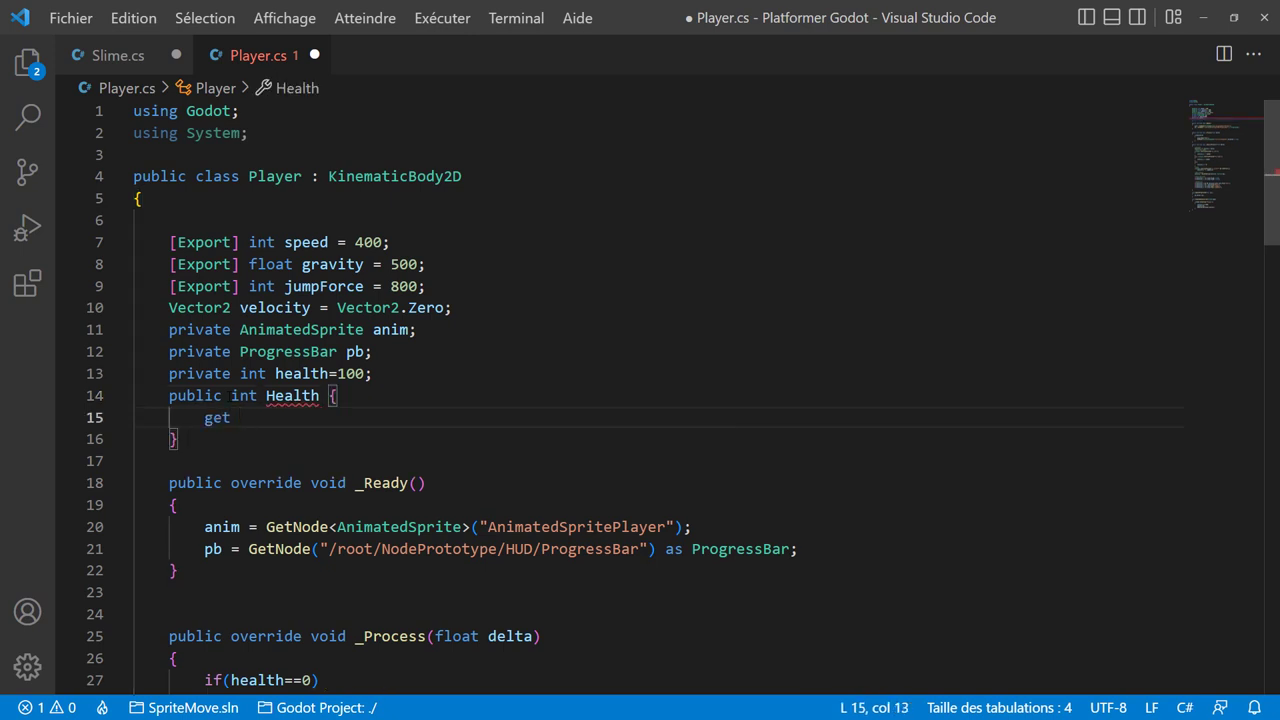
text({retu)
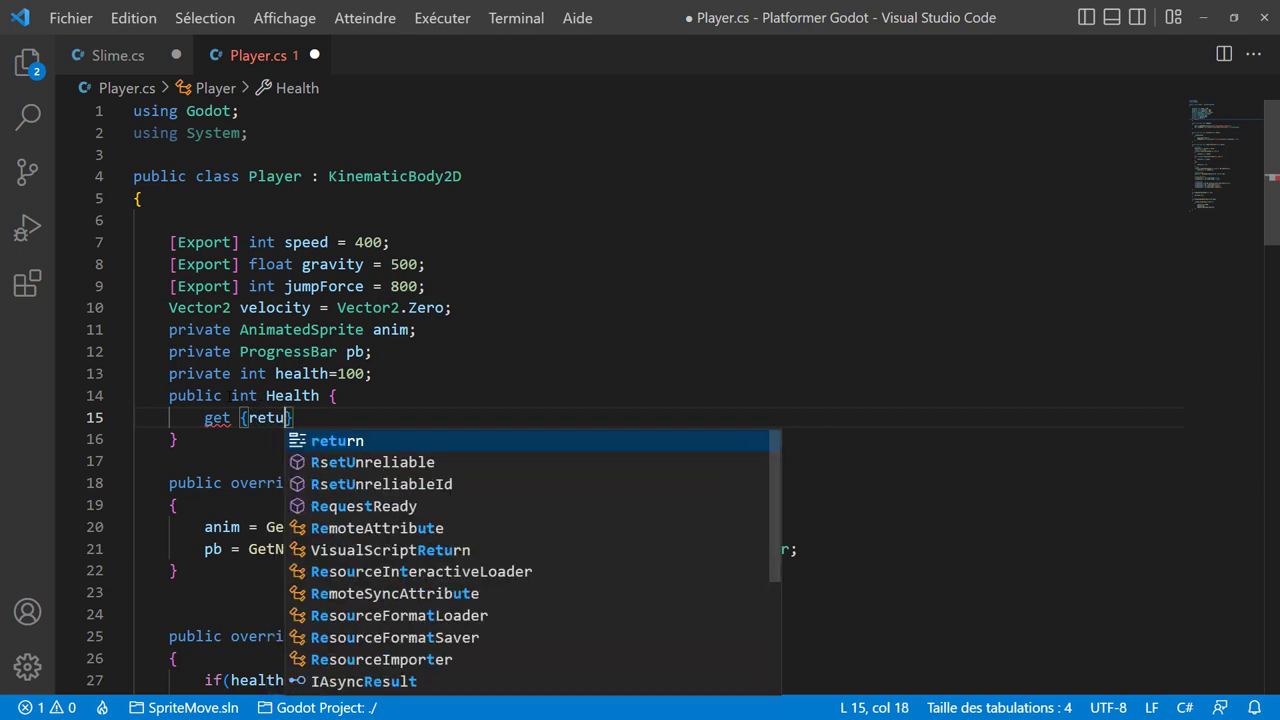
text(rn hel)
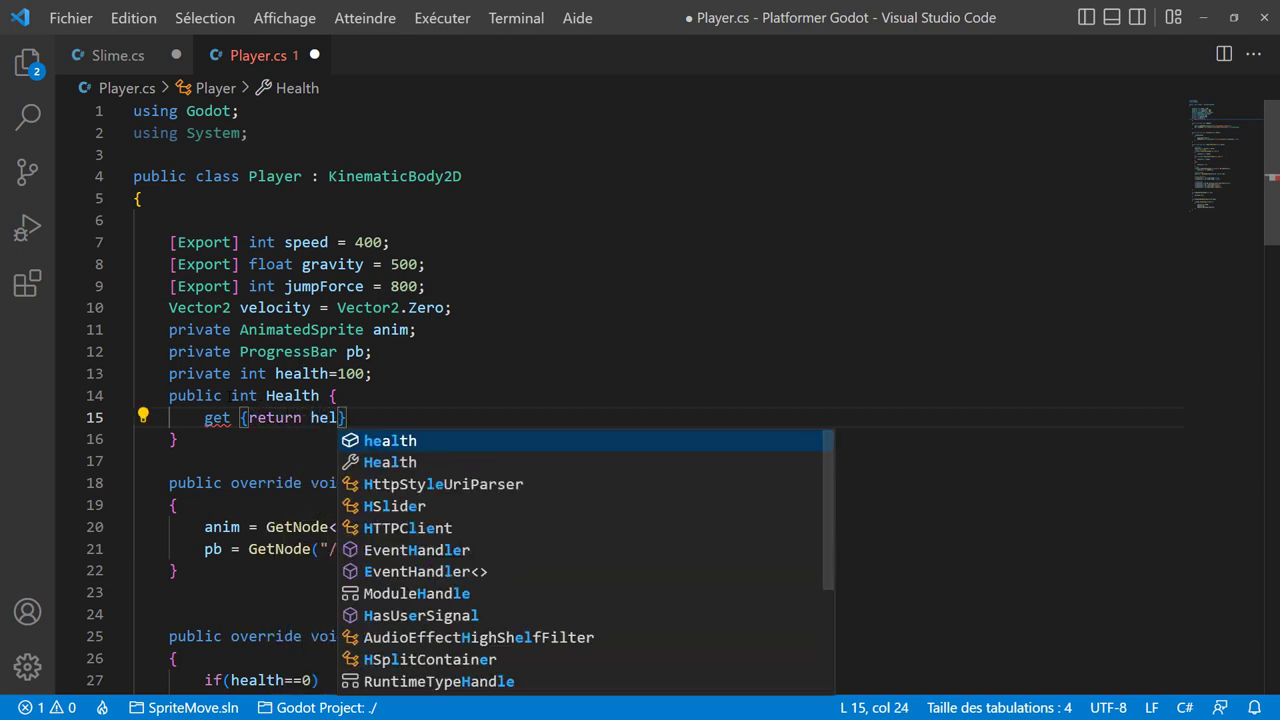
key(Tab)
text(})
key(Left)
text(;)
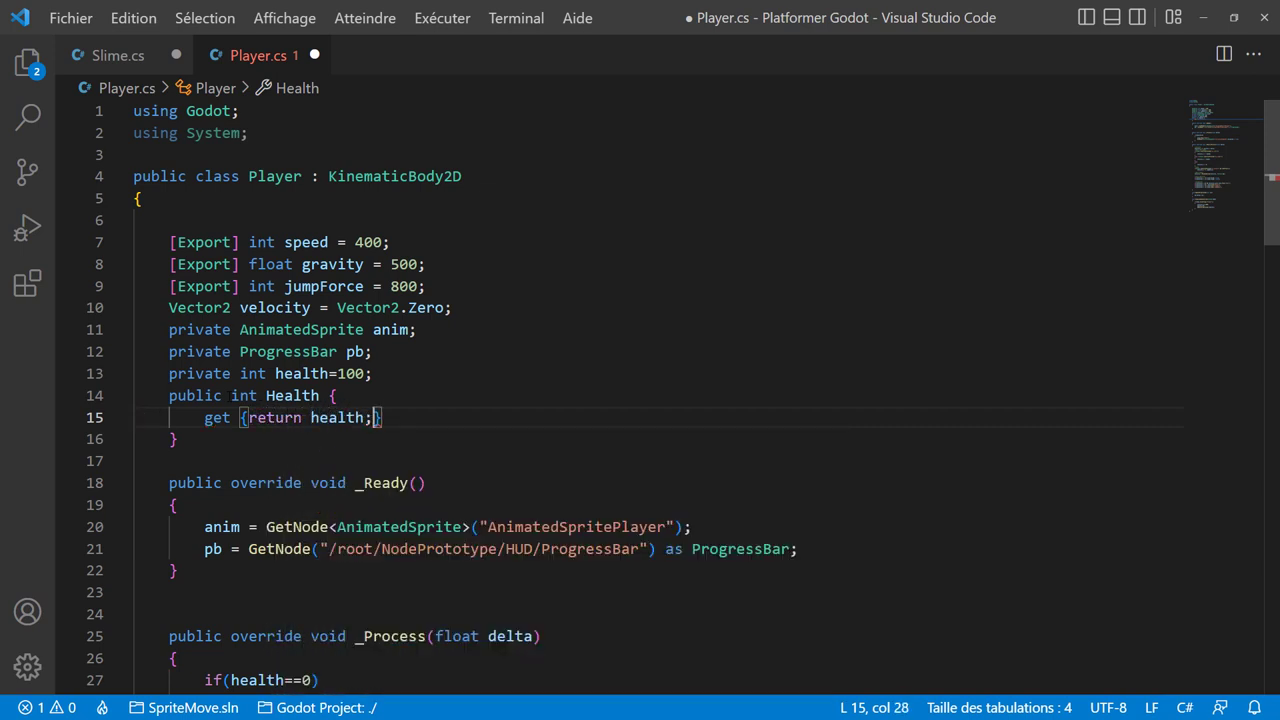
key(Right)
key(Return)
text(set )
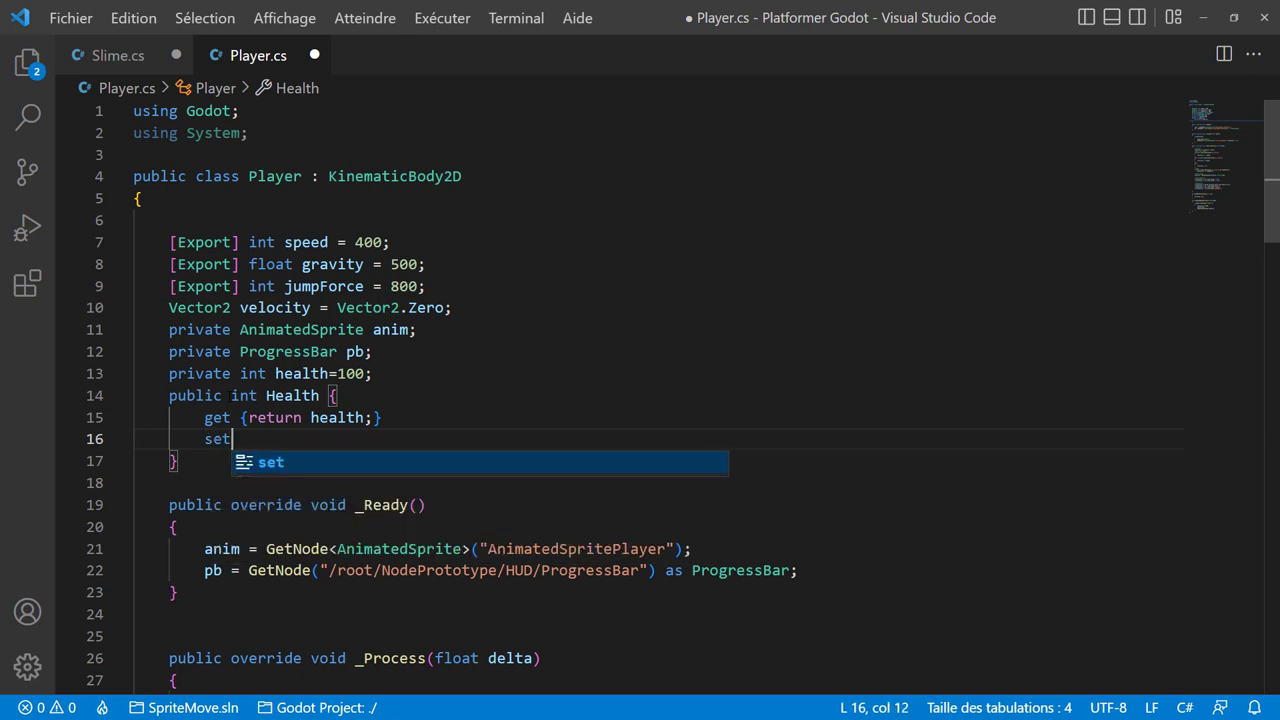
text({)
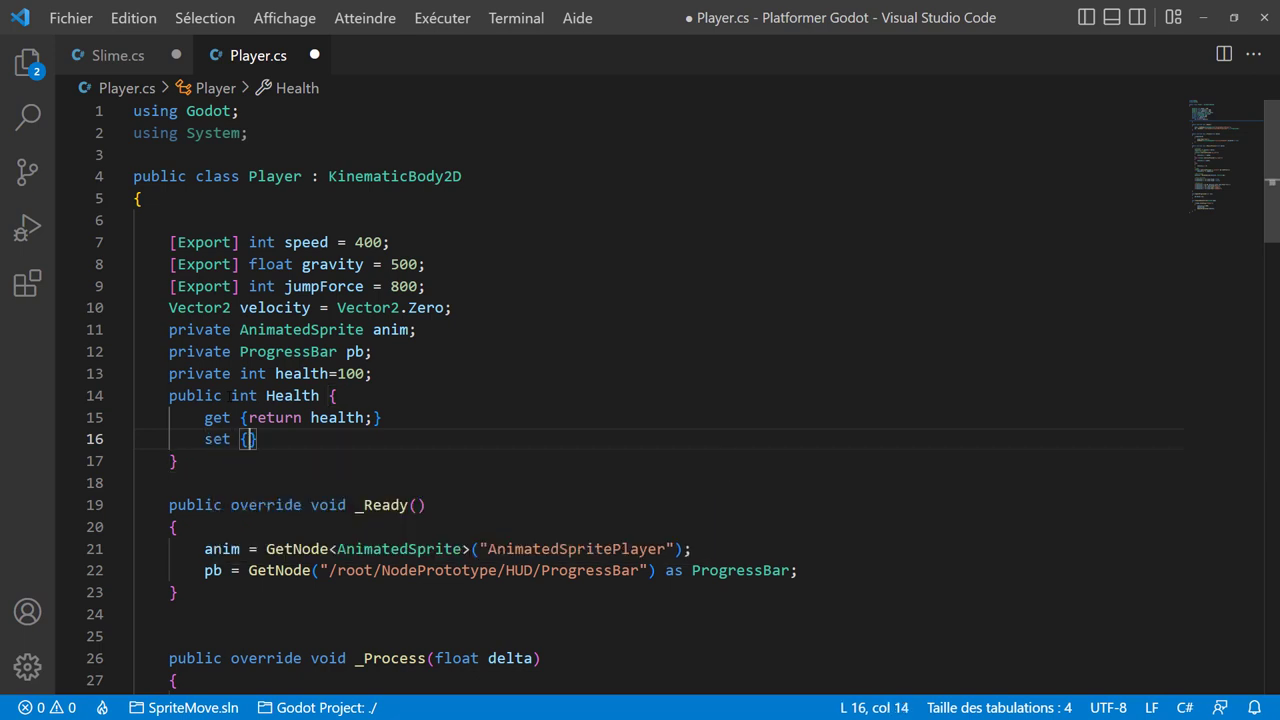
text(heal)
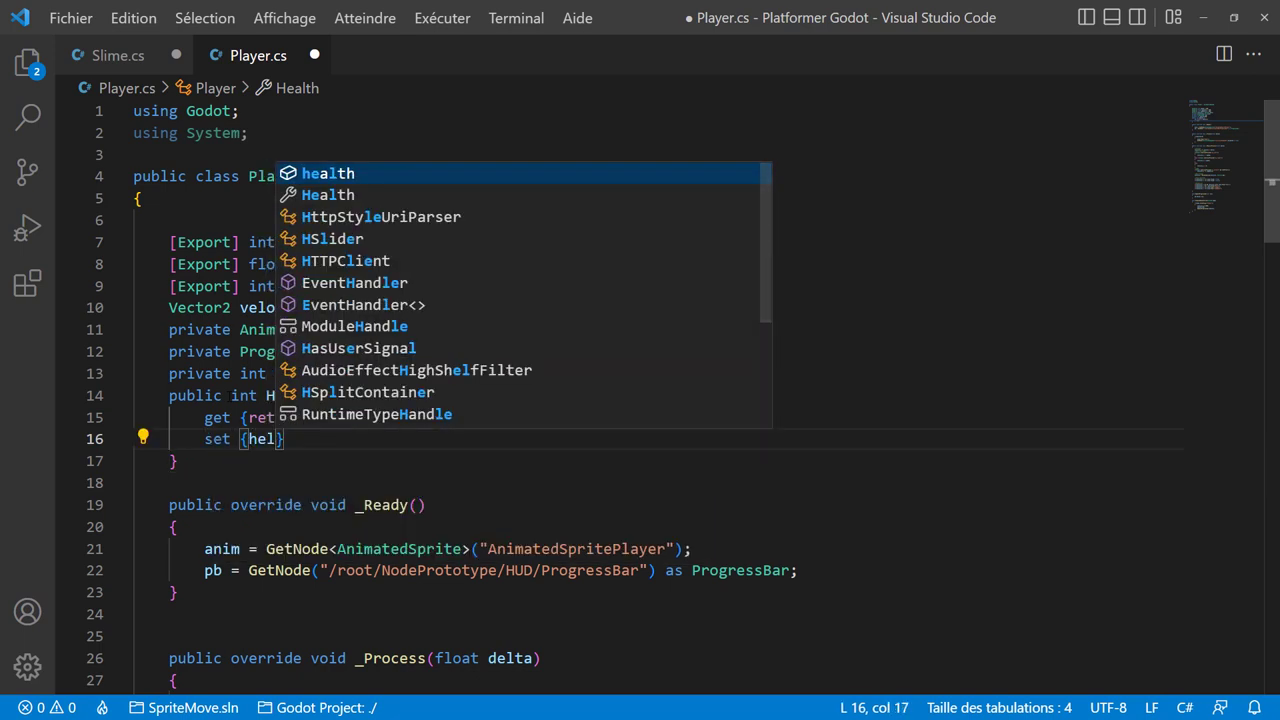
key(Tab)
text(= value)
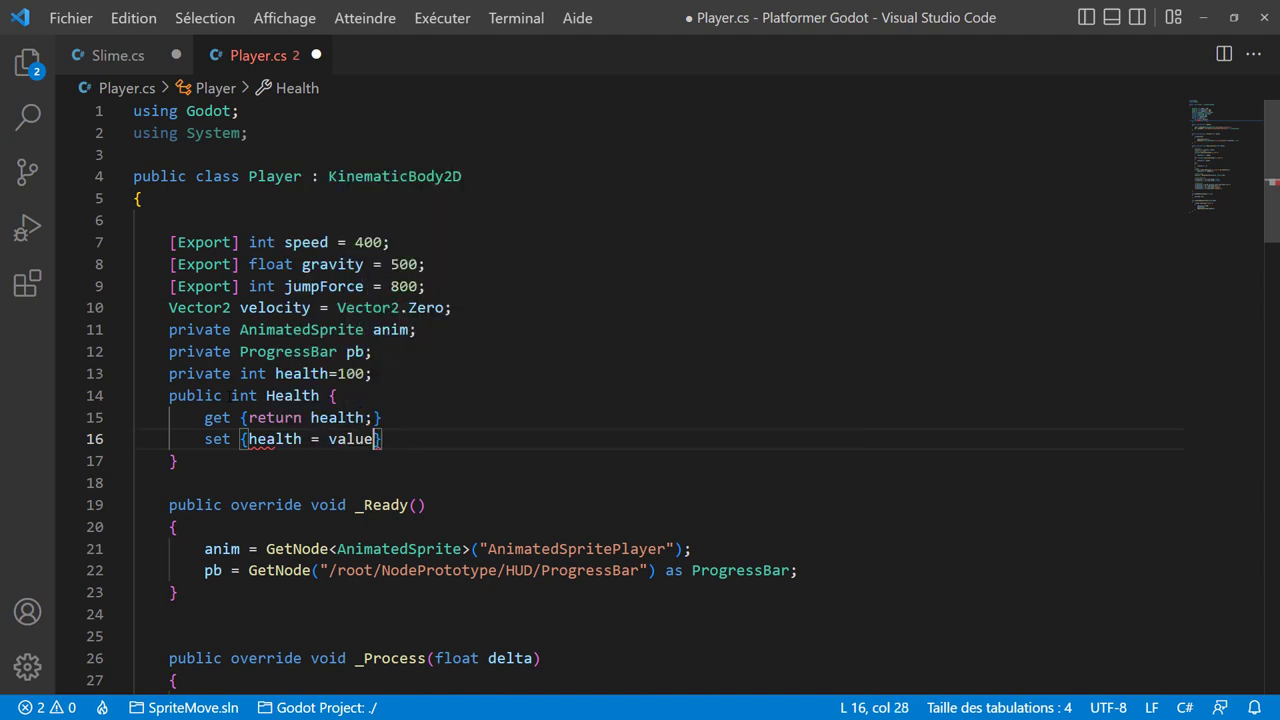
text(;)
key(Return)
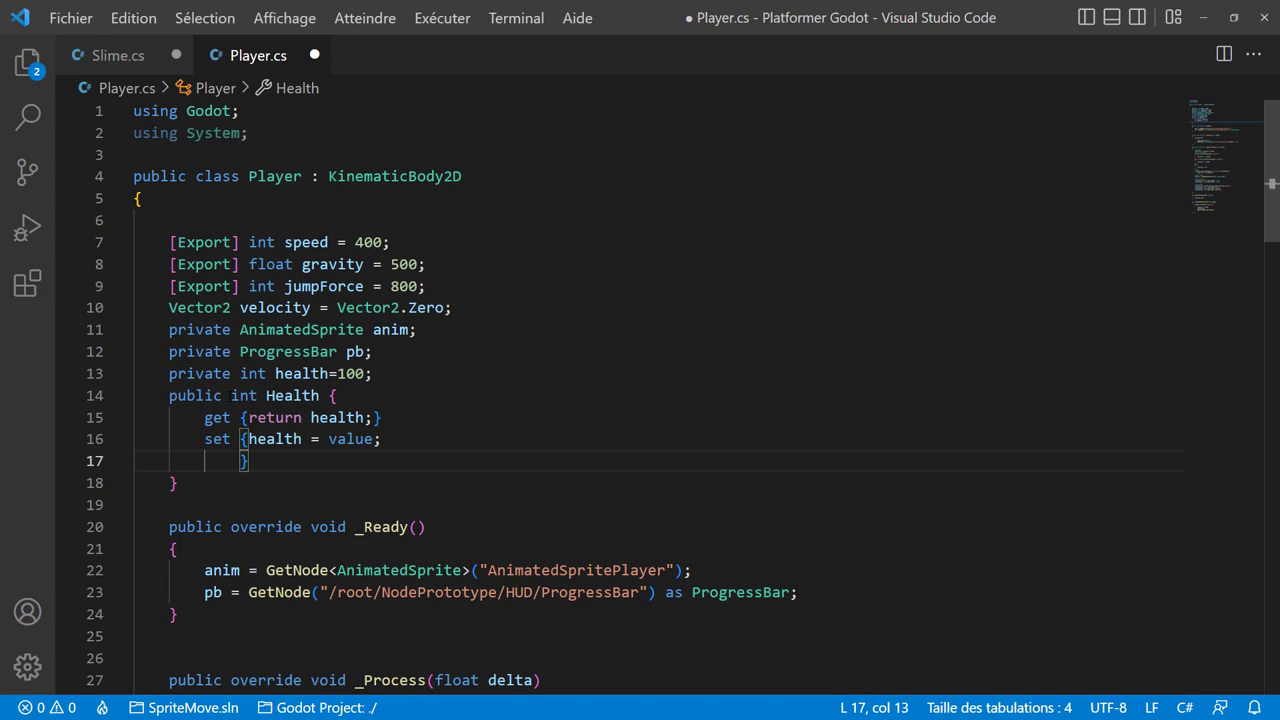
Copy the progress bar update into the setter as pb.Value= health; and space out the property.
scroll(338, 382, down, 3)
scroll(338, 382, down, 5)
scroll(338, 382, down, 3)
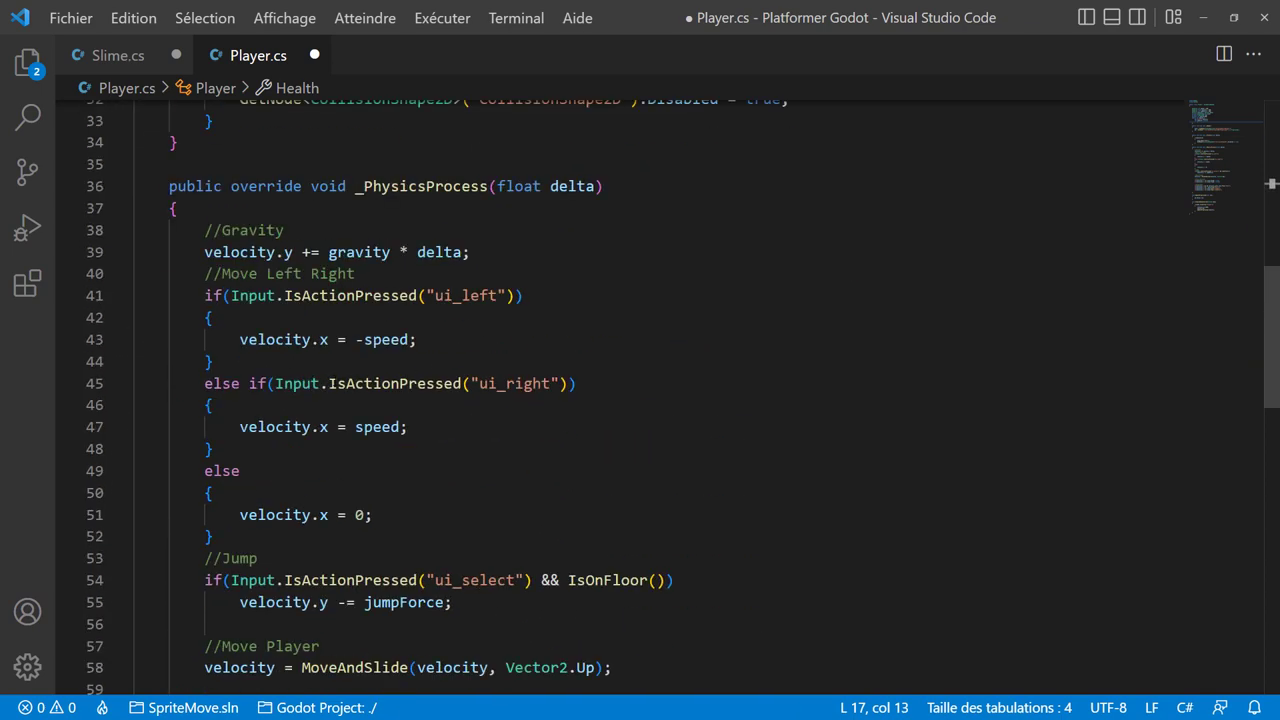
scroll(338, 382, down, 6)
scroll(338, 382, down, 3)
scroll(338, 382, down, 2)
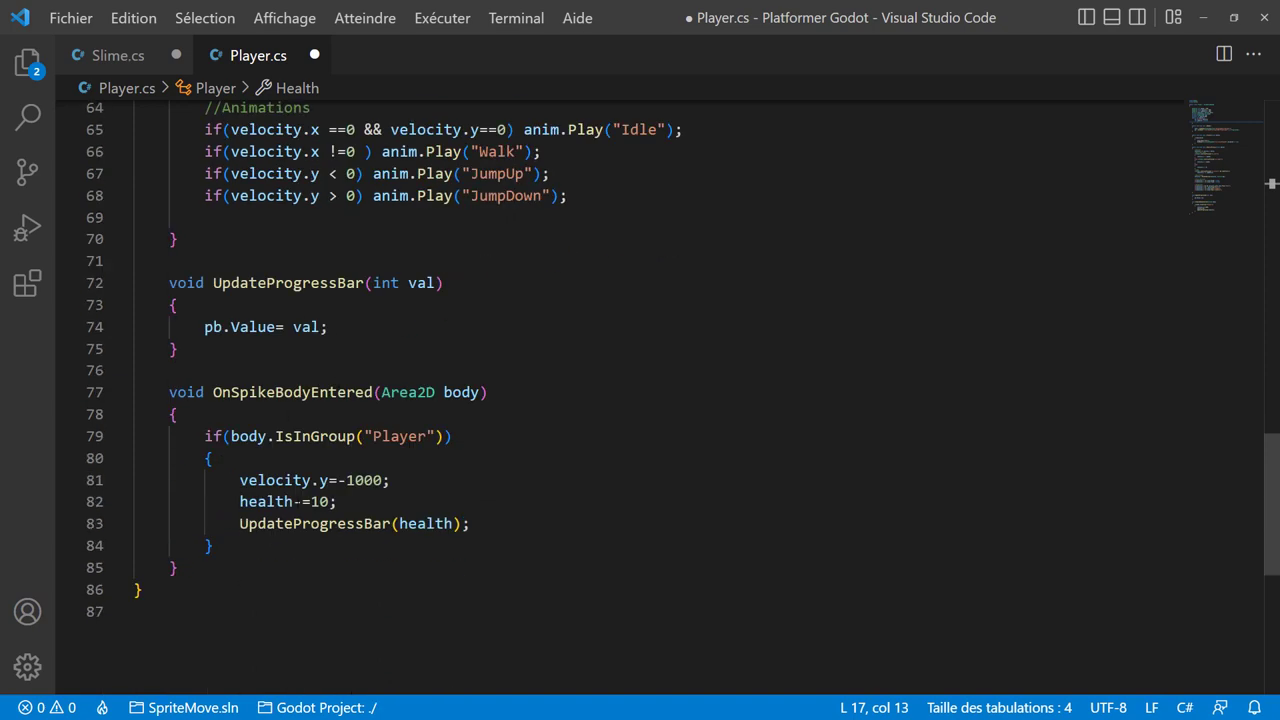
drag(204, 327, 330, 327)
key(ctrl+c)
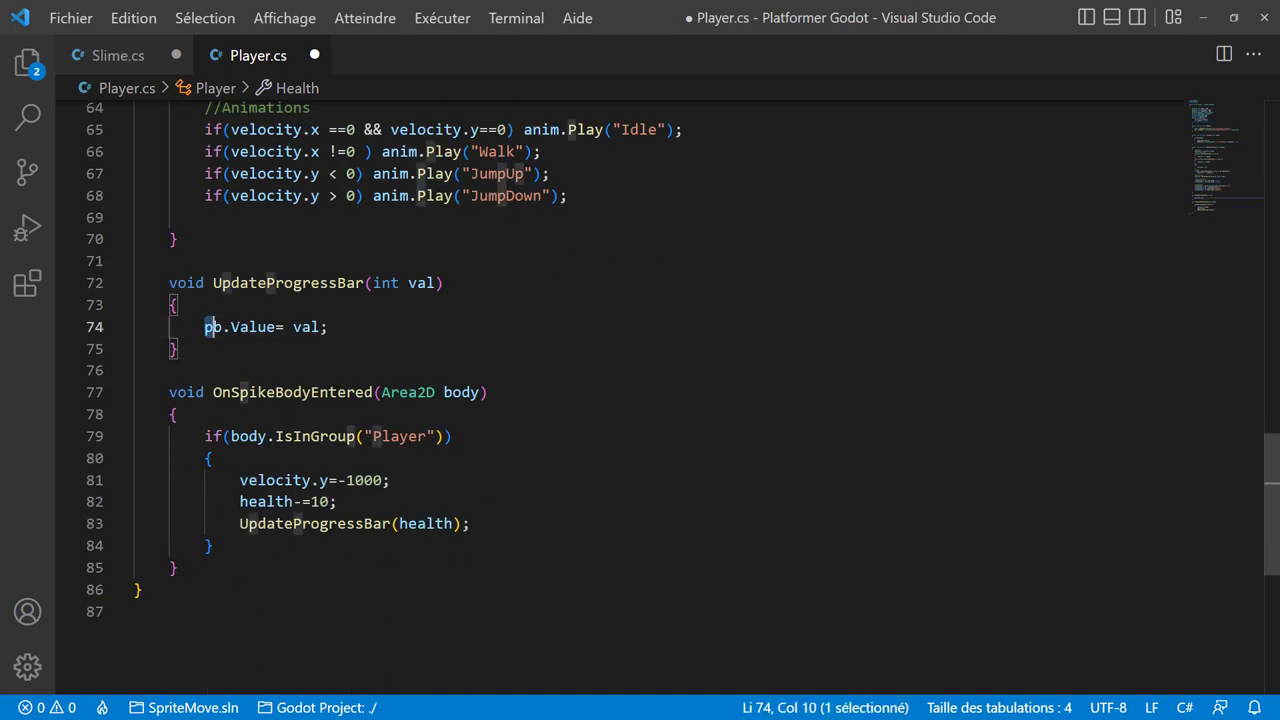
scroll(353, 403, up, 4)
scroll(353, 403, up, 7)
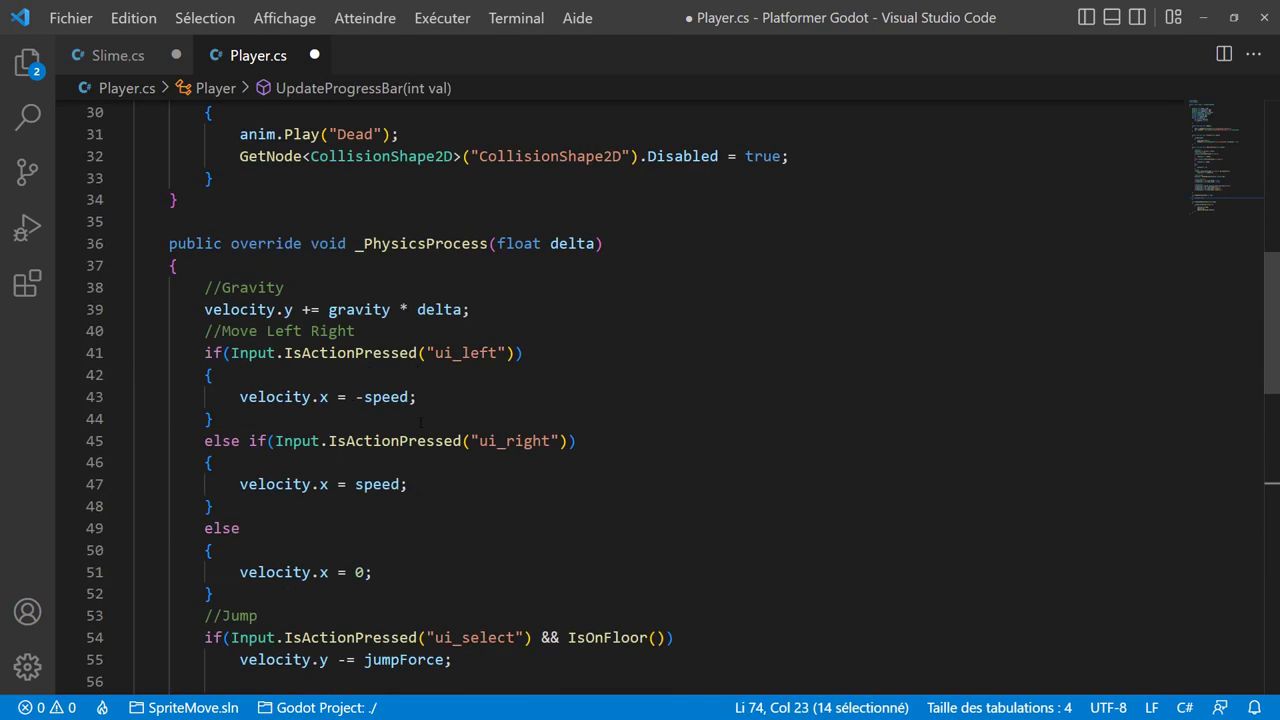
scroll(418, 421, up, 10)
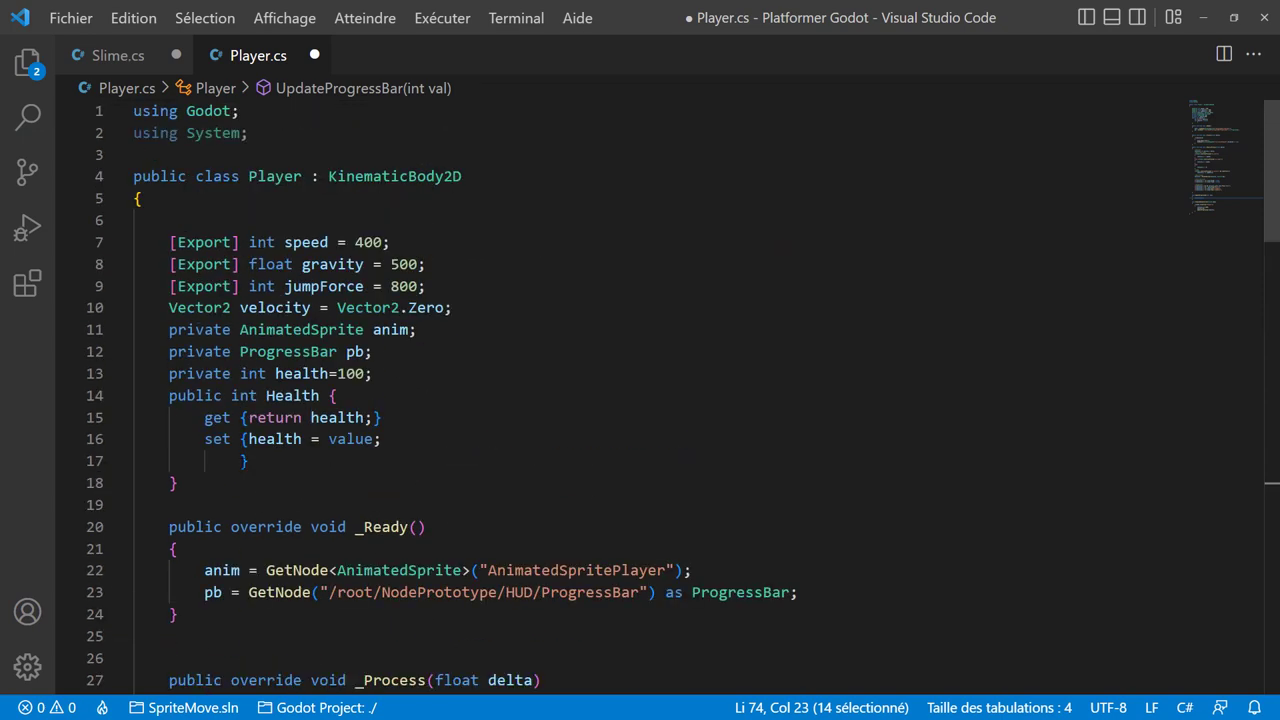
click(240, 461)
key(ctrl+v)
double_click(341, 461)
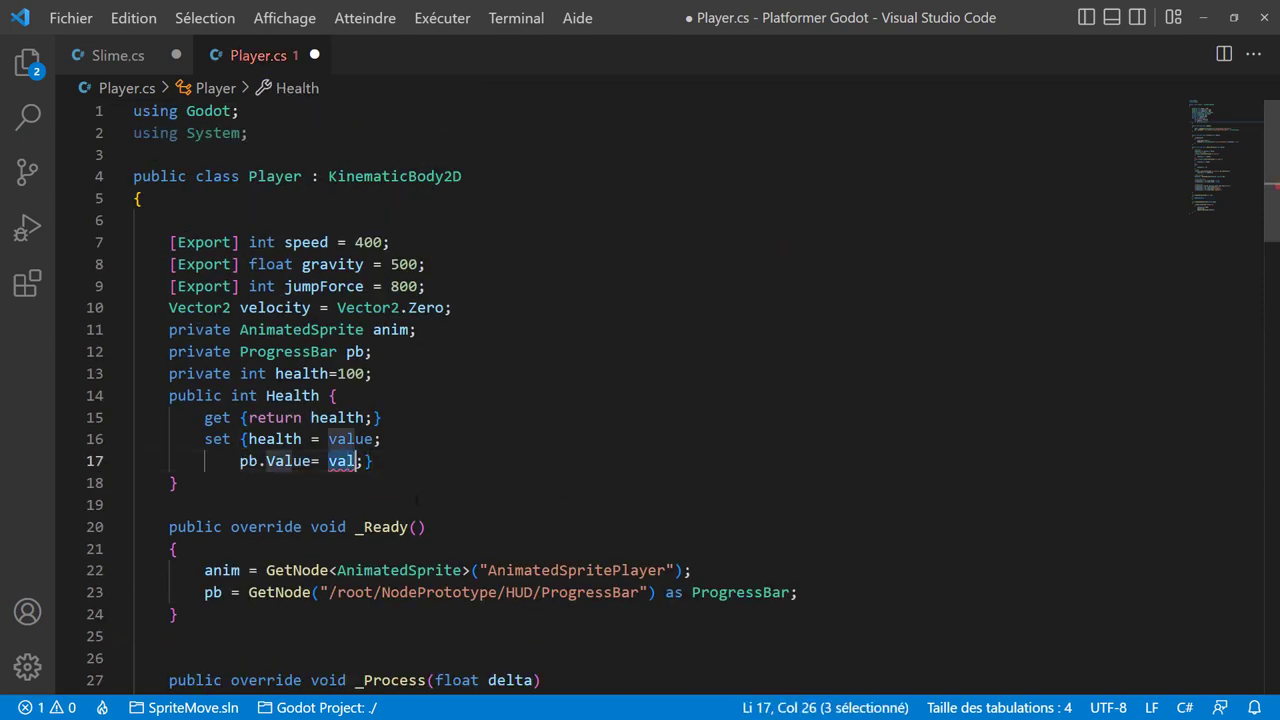
text(he)
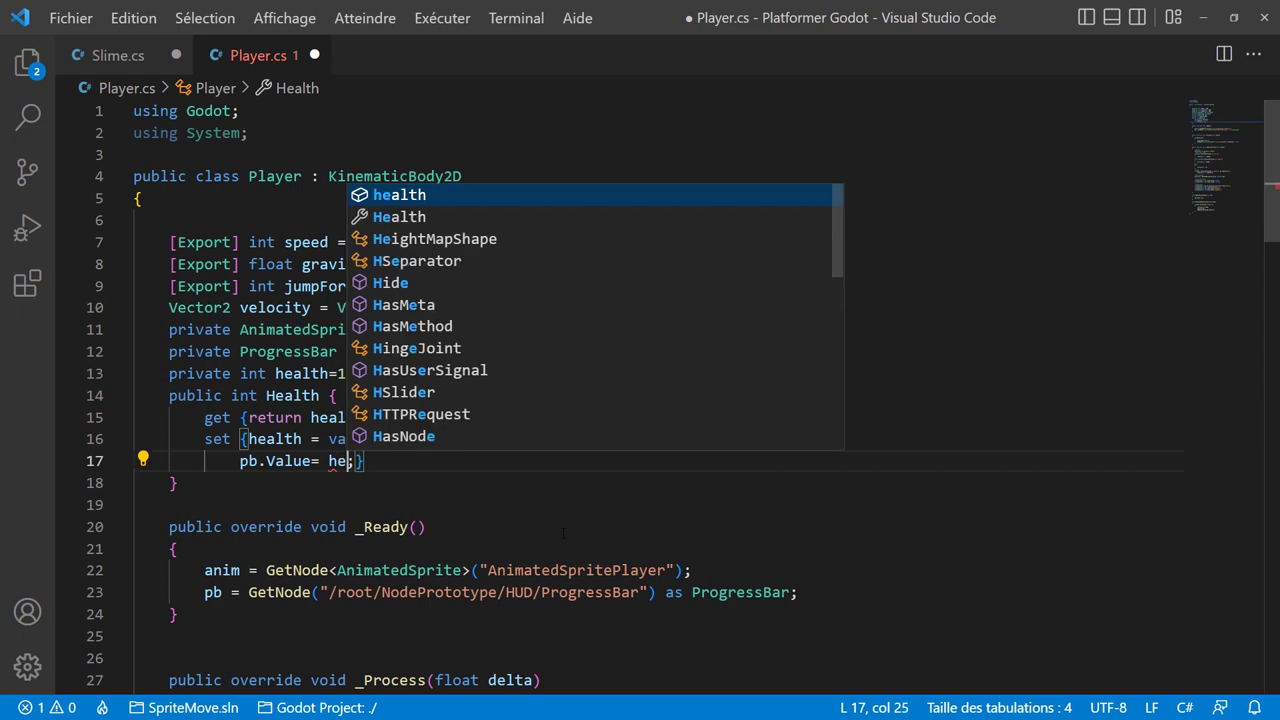
key(Return)
click(498, 505)
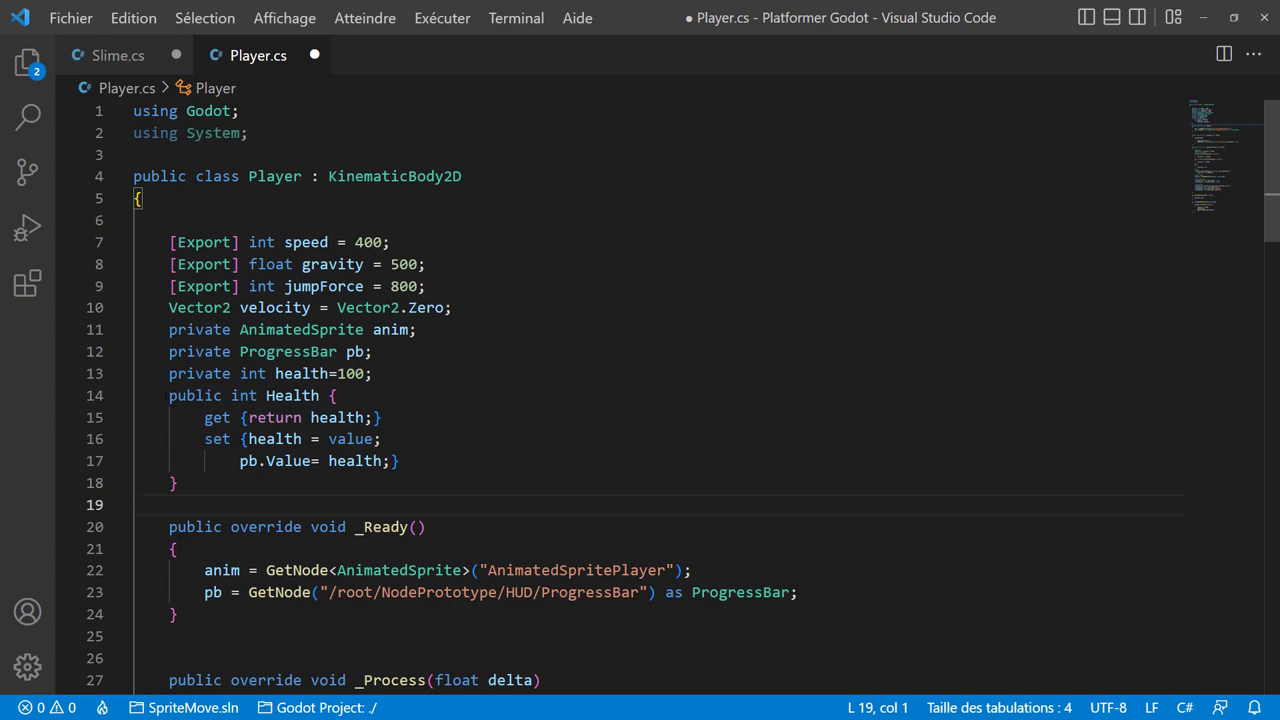
click(169, 395)
key(Return)
Delete the UpdateProgressBar method and its leftover call, then save Player.cs.
key(Up)
key(Up)
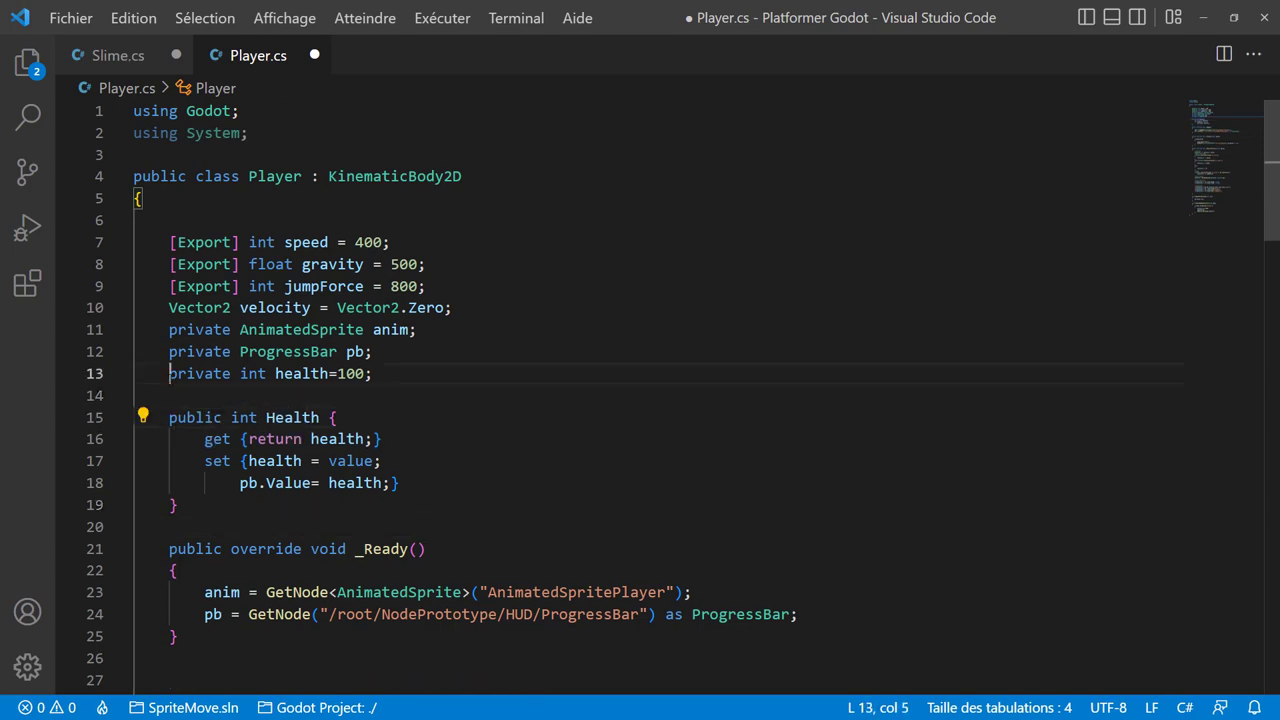
key(Return)
scroll(466, 446, down, 6)
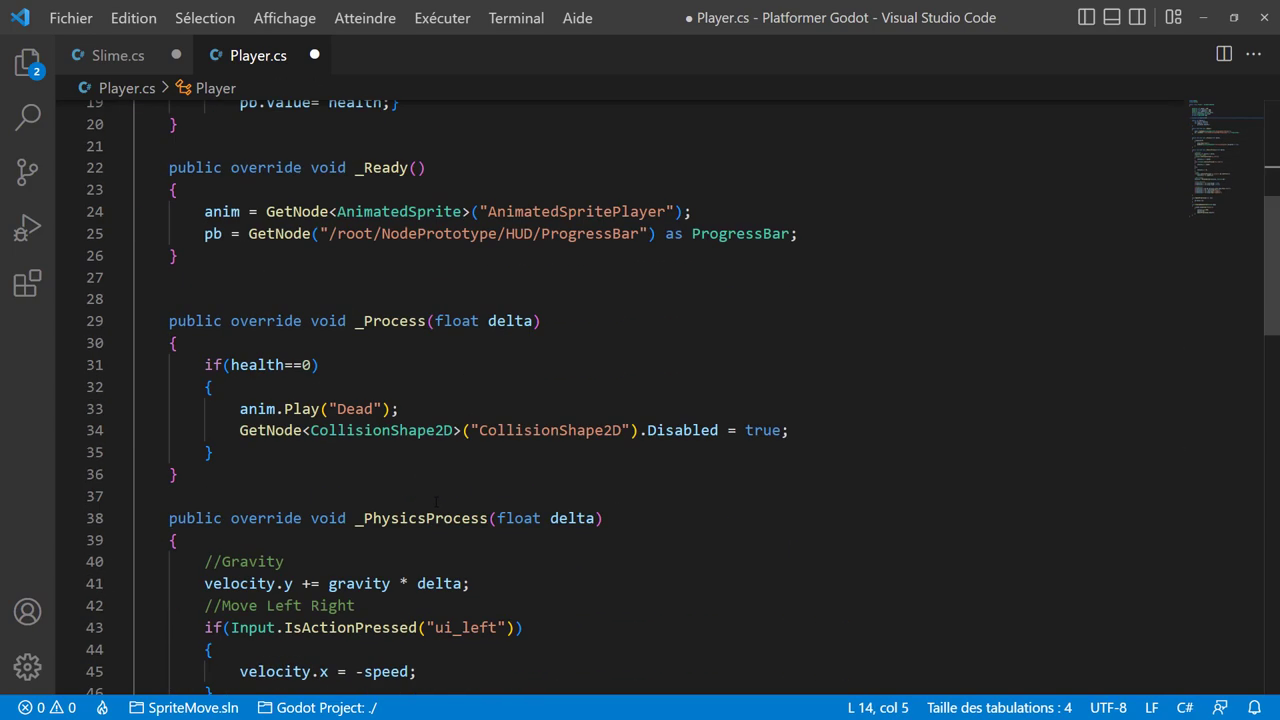
scroll(459, 460, down, 10)
scroll(452, 475, down, 3)
scroll(438, 503, down, 3)
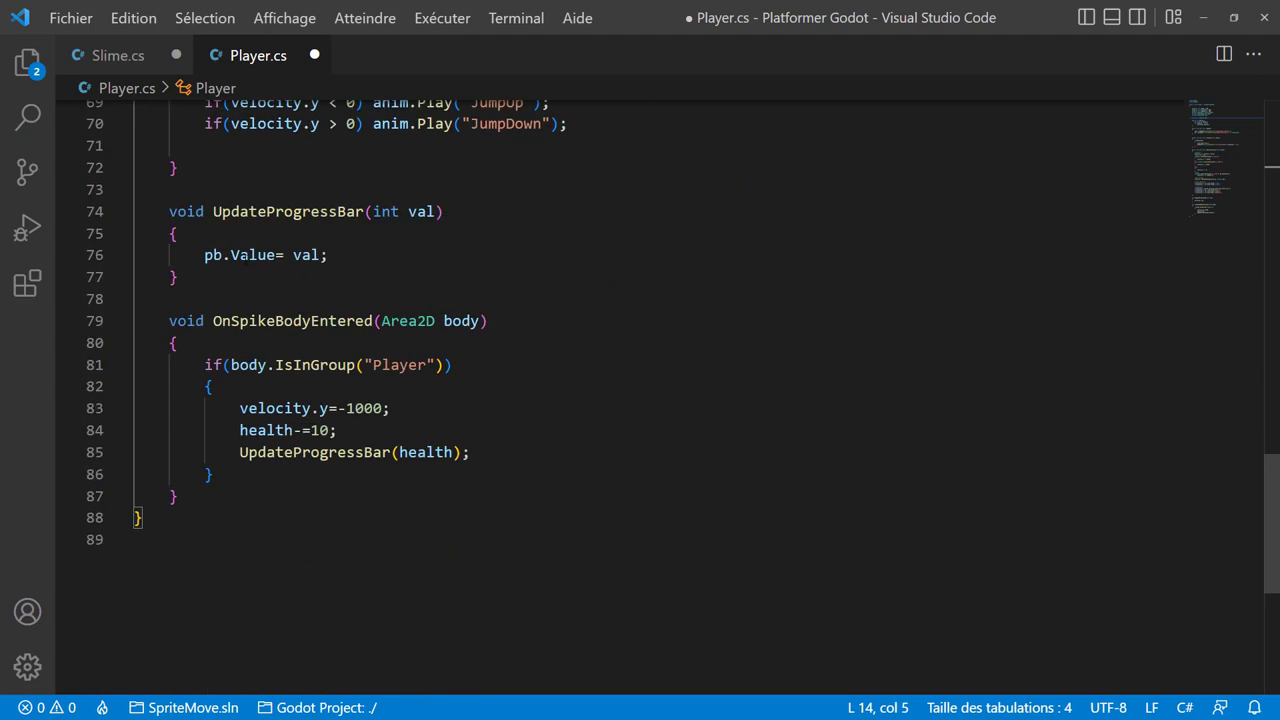
drag(160, 211, 180, 277)
key(BackSpace)
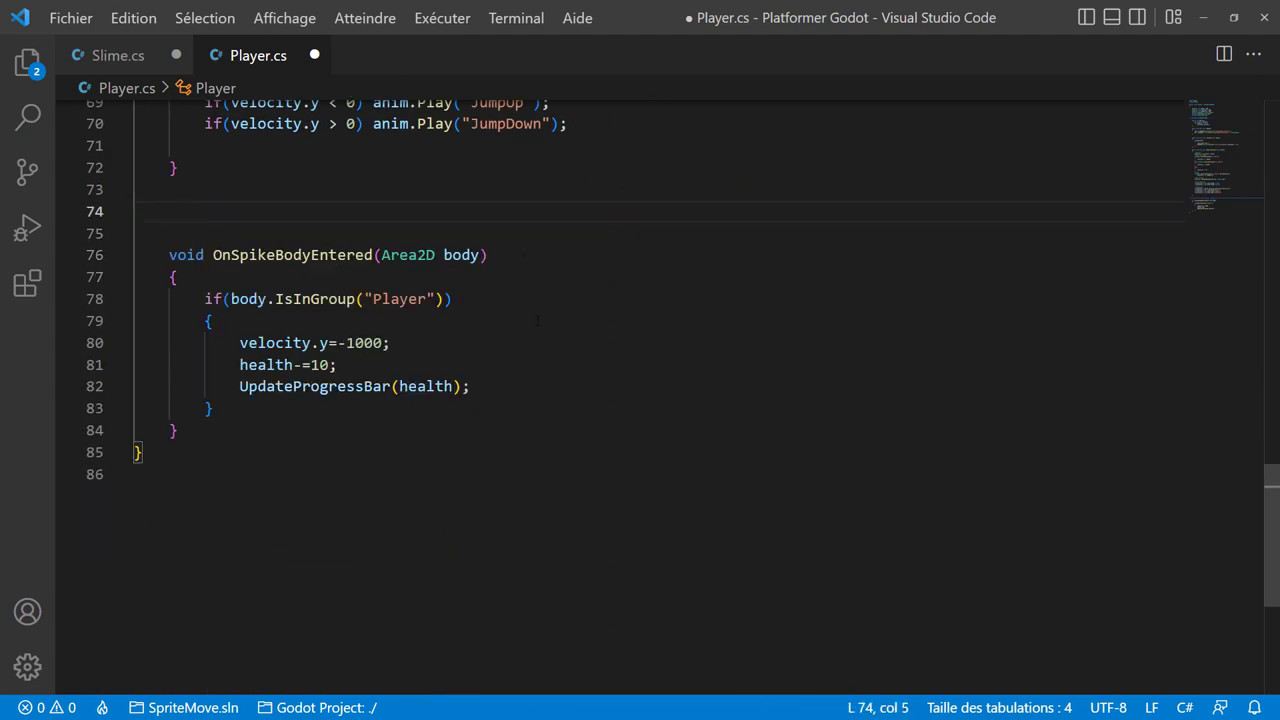
drag(240, 386, 470, 386)
key(BackSpace)
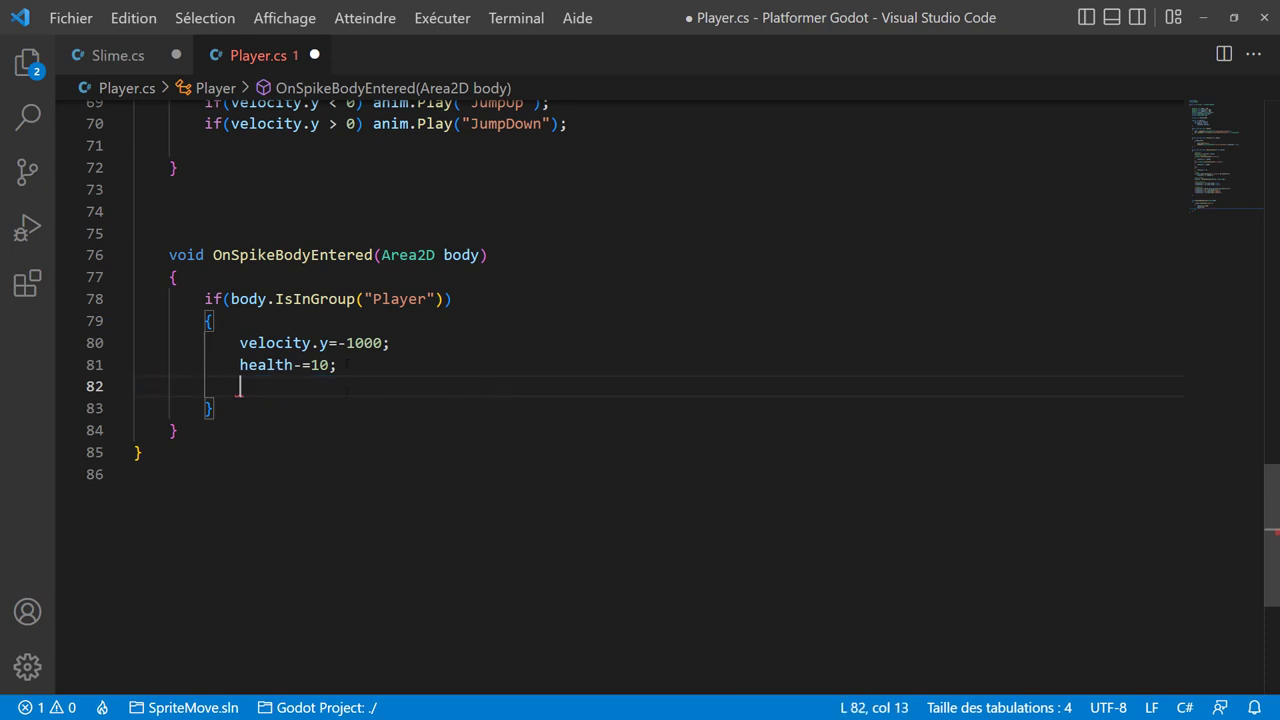
click(340, 364)
key(Delete)
scroll(440, 455, up, 3)
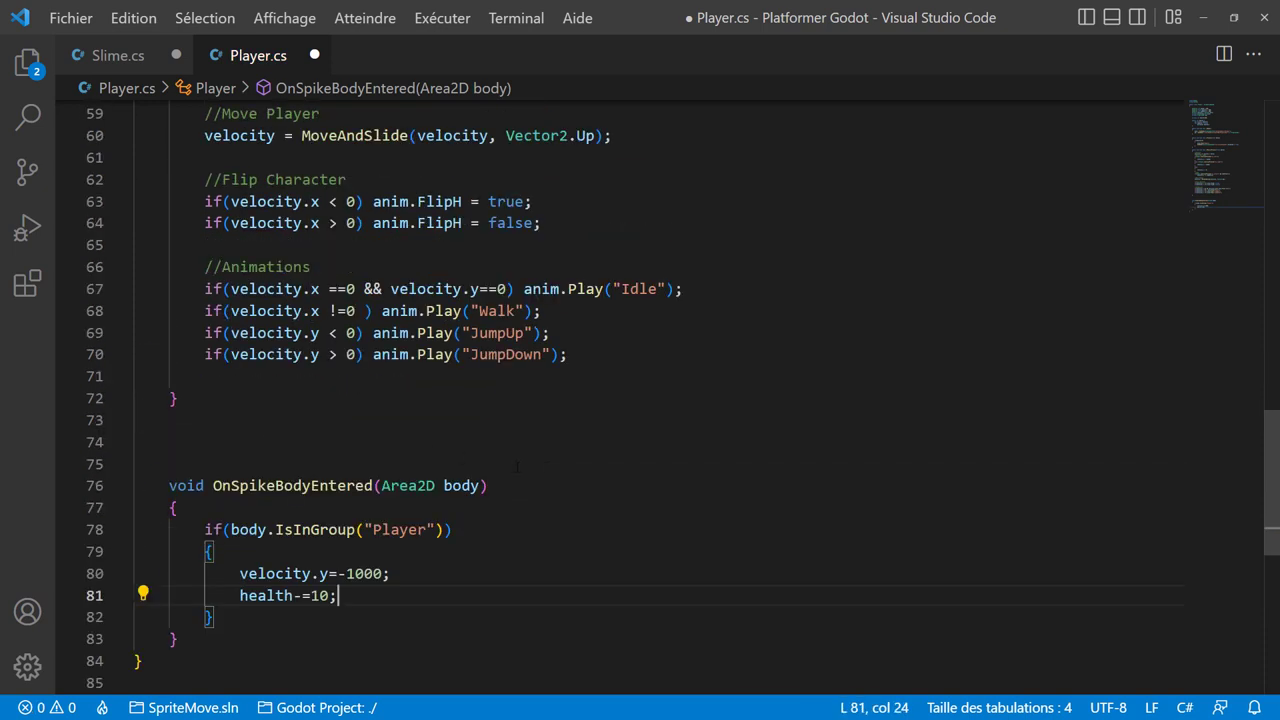
key(ctrl+s)
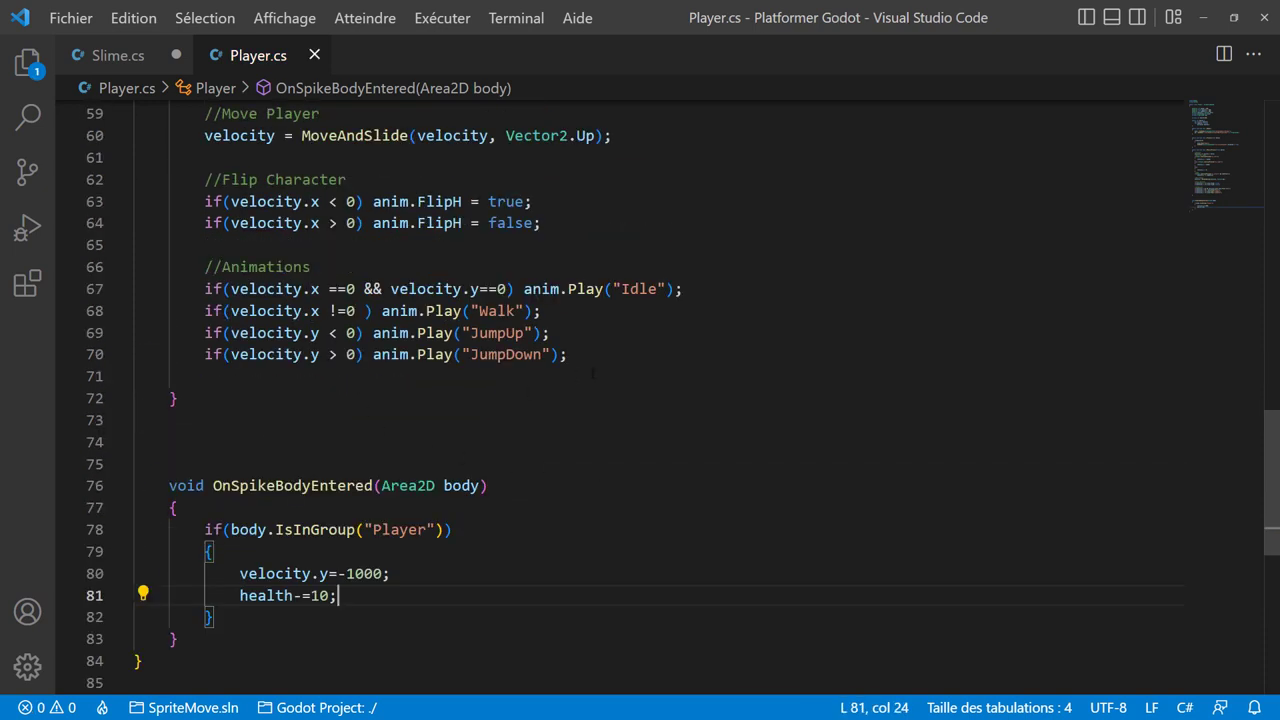
Remove stray blank lines and copy the knockback and health lines from the spike handler.
click(583, 358)
key(Delete)
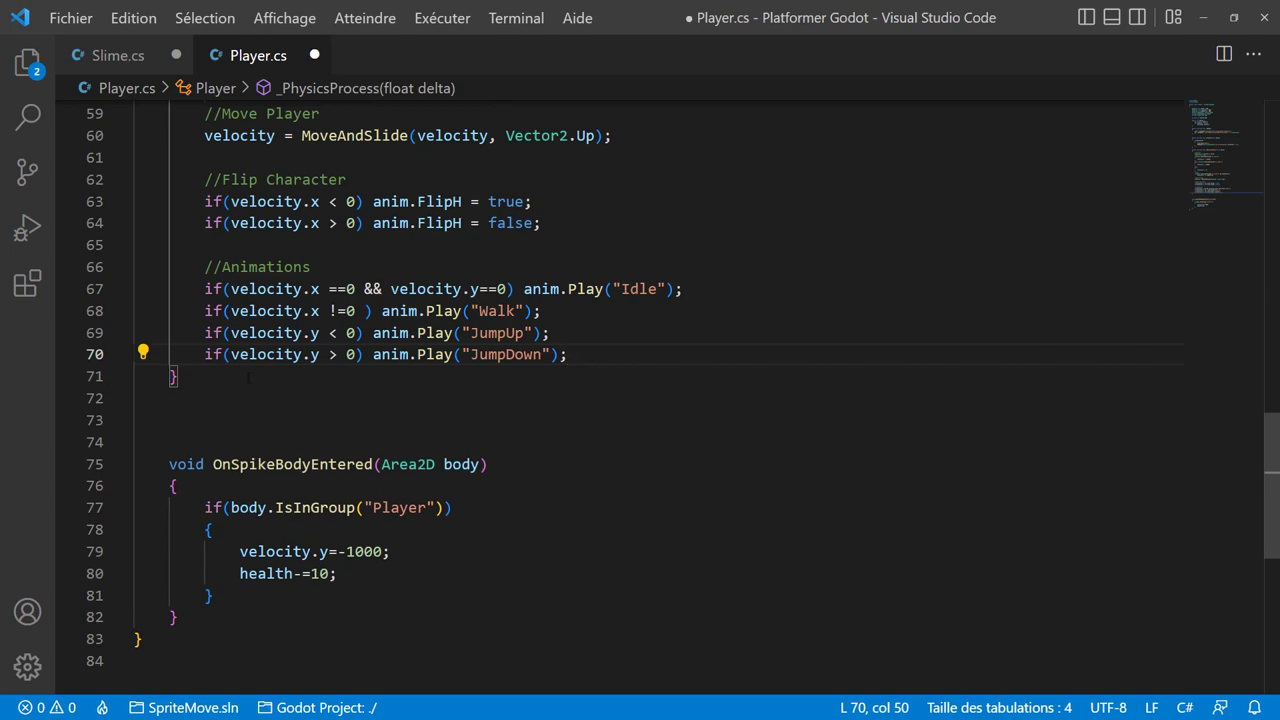
key(Down)
key(Down)
key(Down)
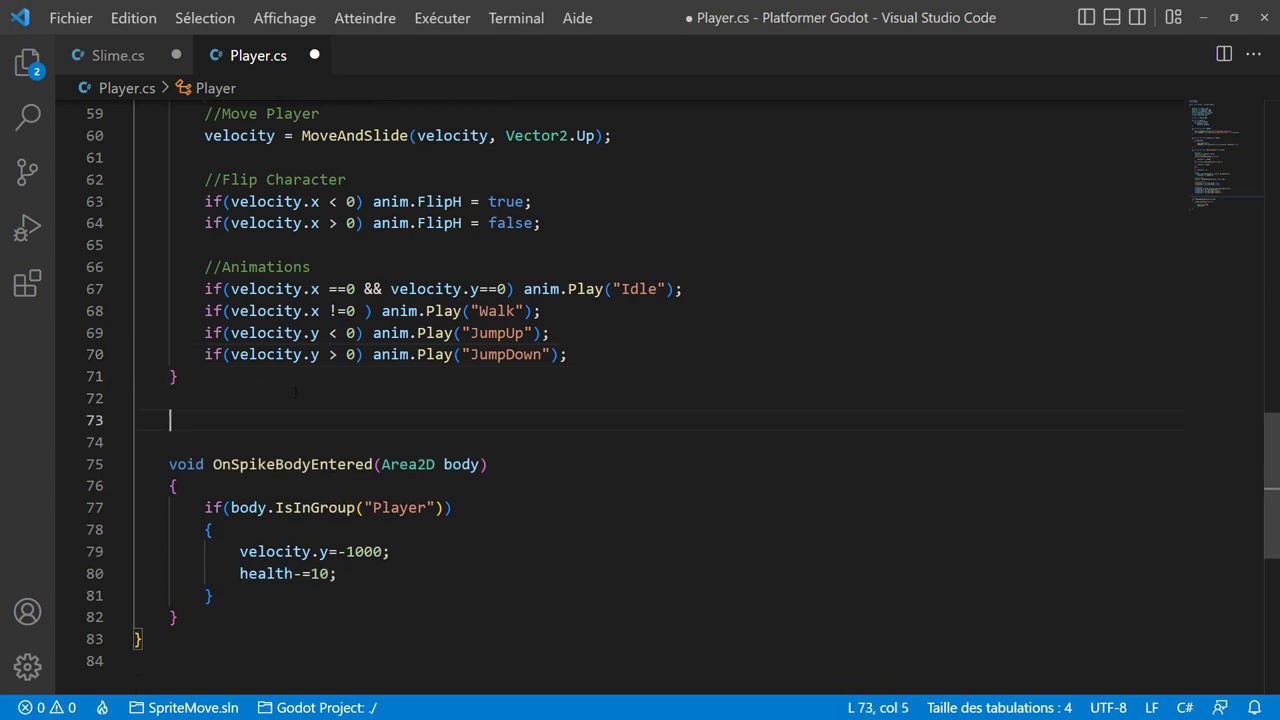
scroll(295, 392, up, 2)
scroll(295, 392, up, 3)
scroll(295, 392, up, 1)
scroll(295, 392, up, 3)
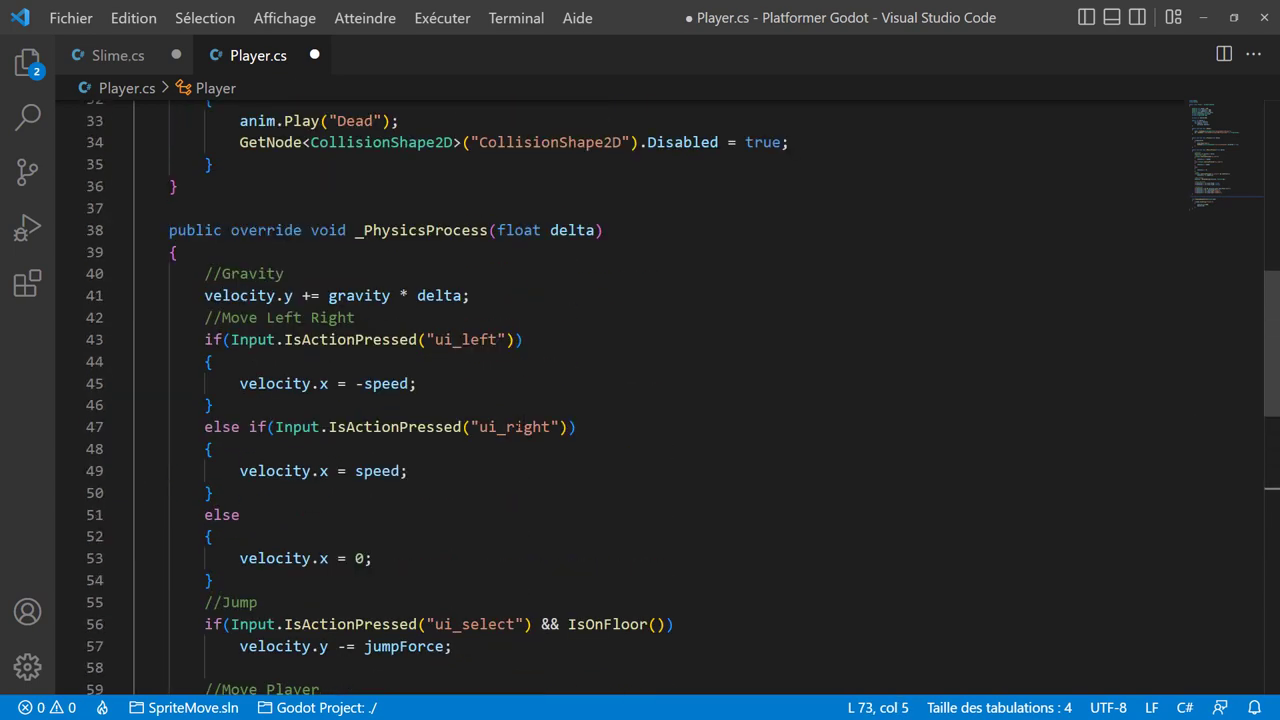
scroll(483, 440, down, 2)
scroll(483, 440, down, 8)
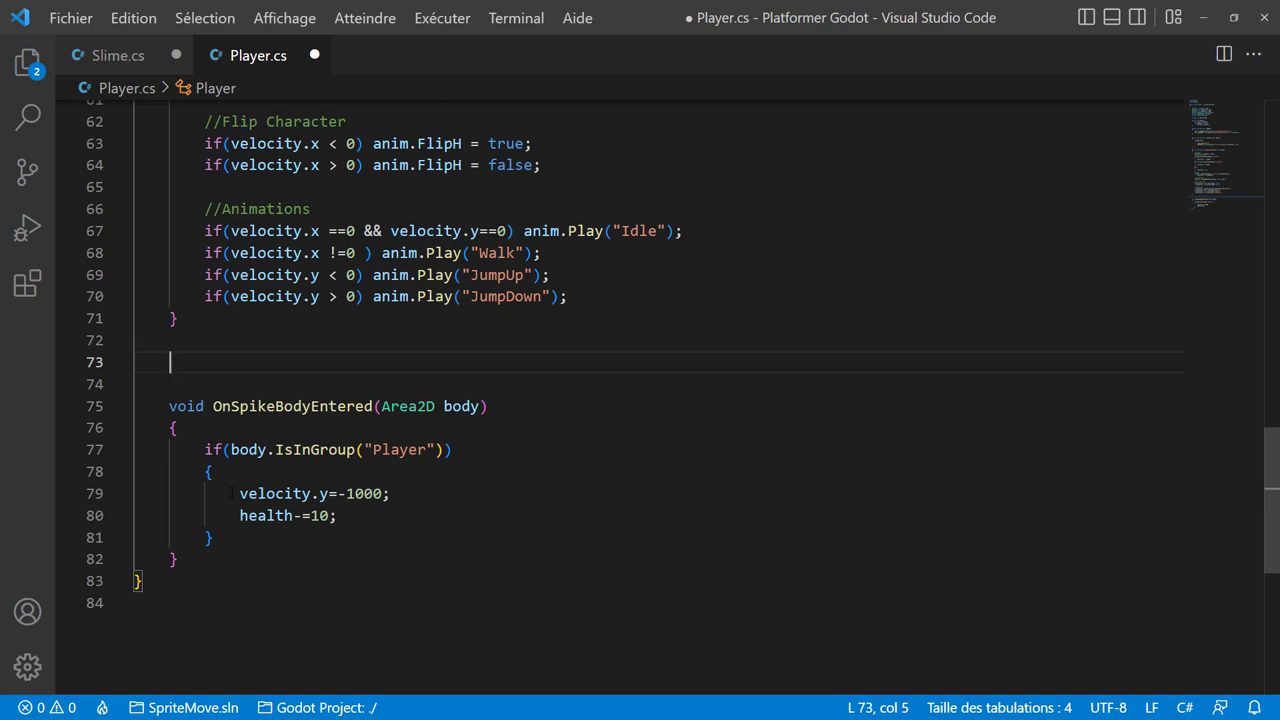
drag(233, 493, 362, 510)
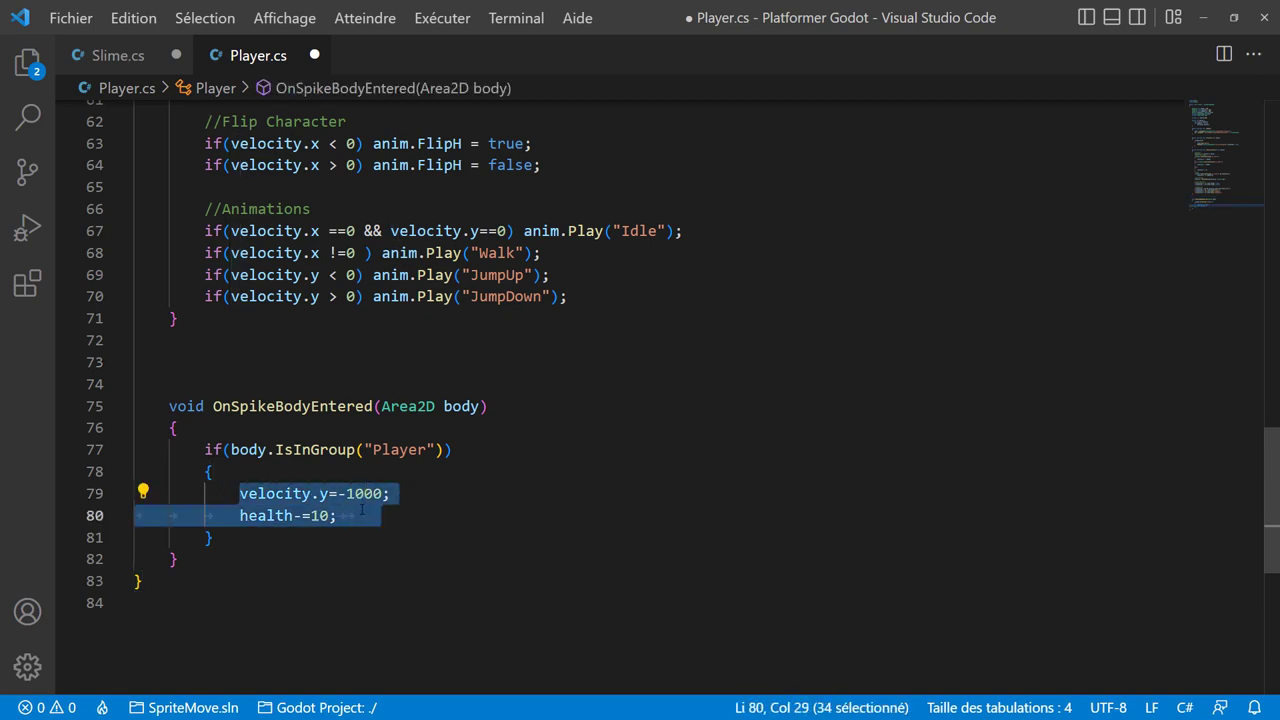
Declare the velocity field as public Vector2 and save Player.cs.
scroll(489, 519, up, 3)
scroll(480, 518, up, 7)
scroll(460, 516, up, 7)
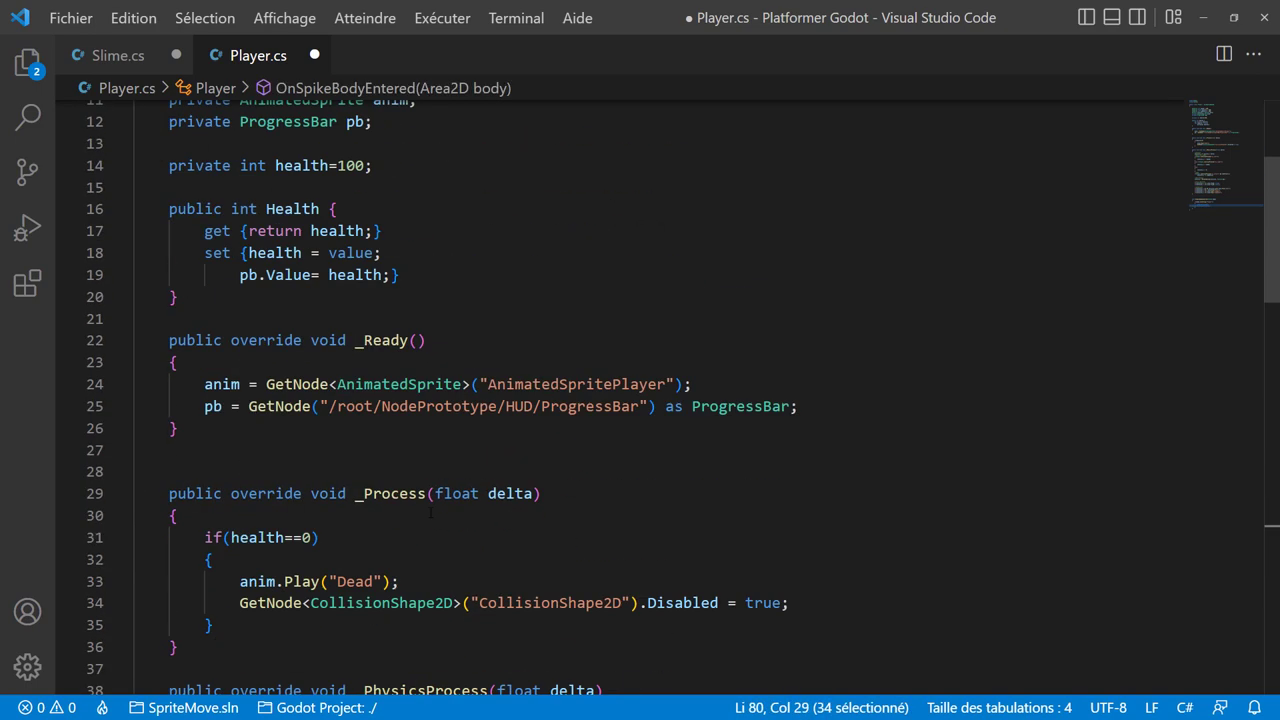
scroll(430, 514, up, 3)
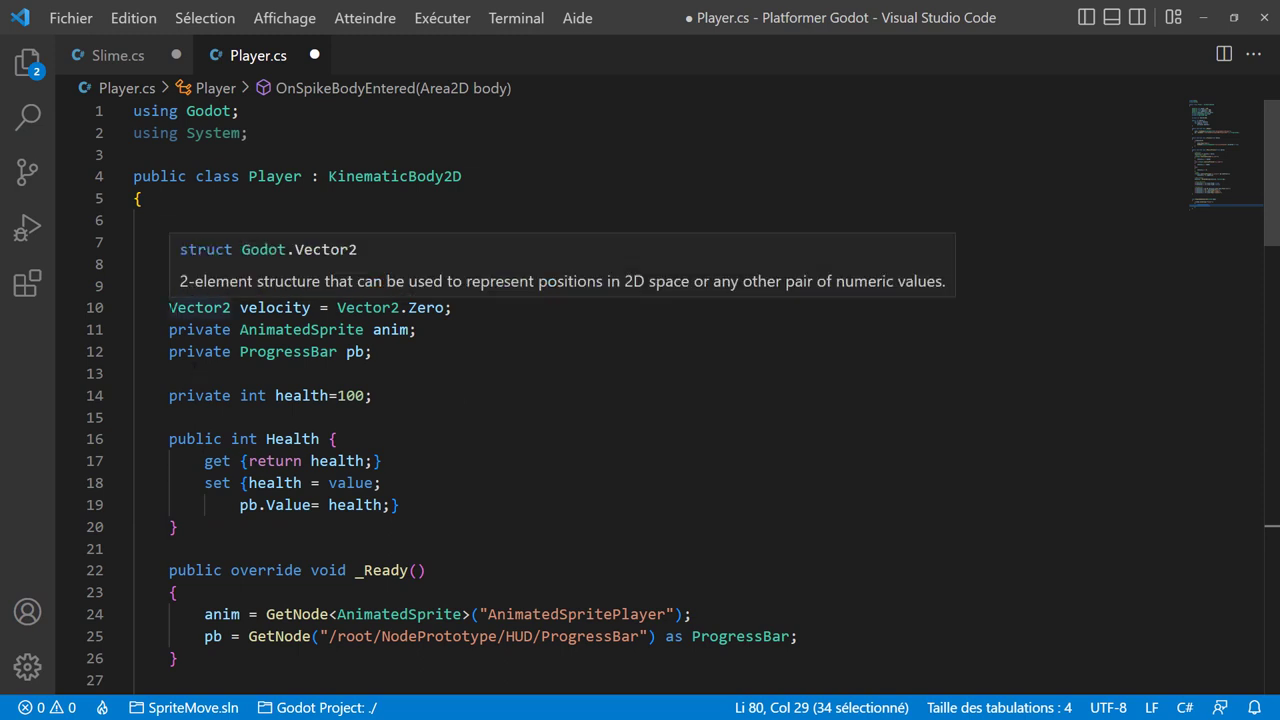
click(169, 307)
text(public)
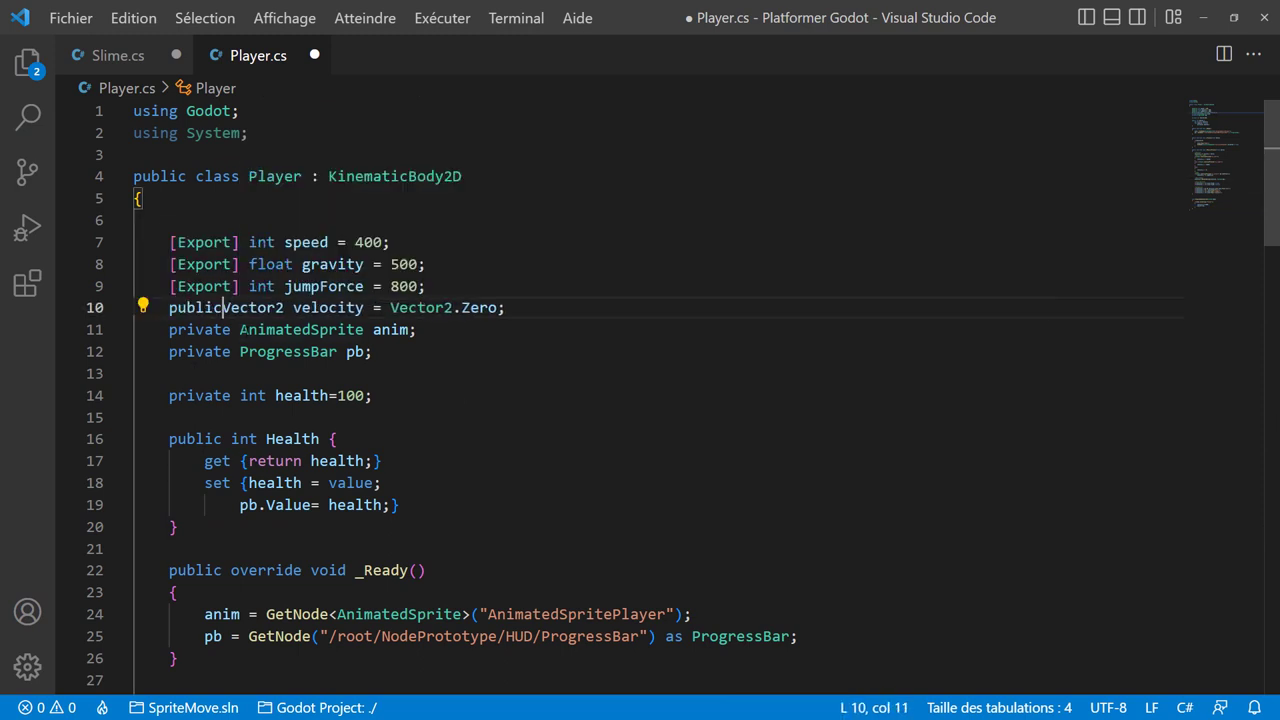
key(ctrl+s)
double_click(292, 438)
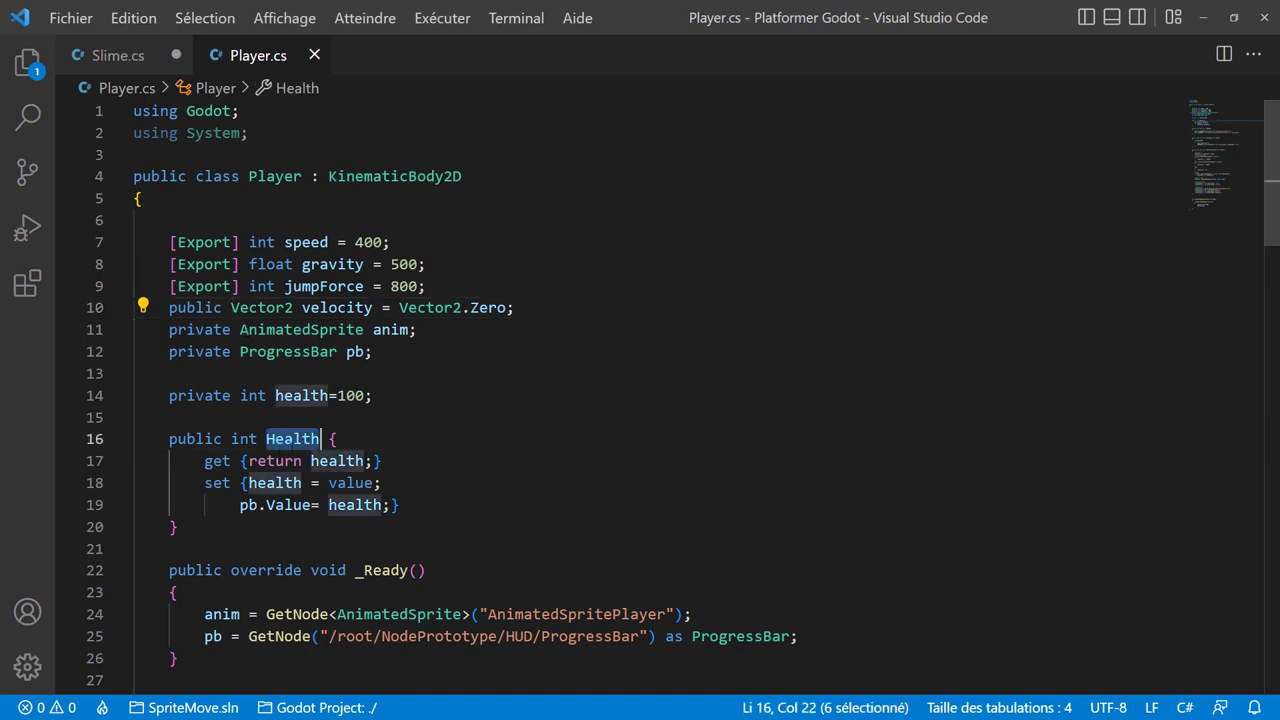
In Slime.cs's Player check, declare Player player = body as Player, fixing the type's casing.
click(118, 56)
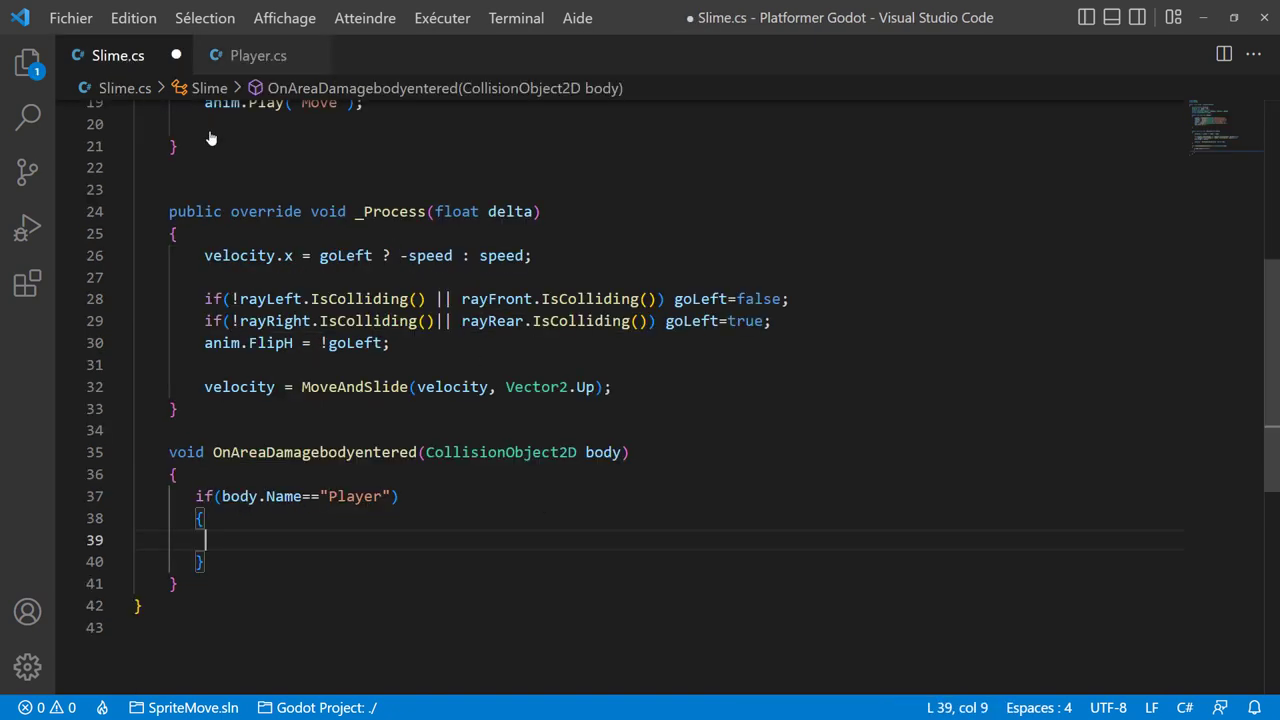
key(Tab)
text(P)
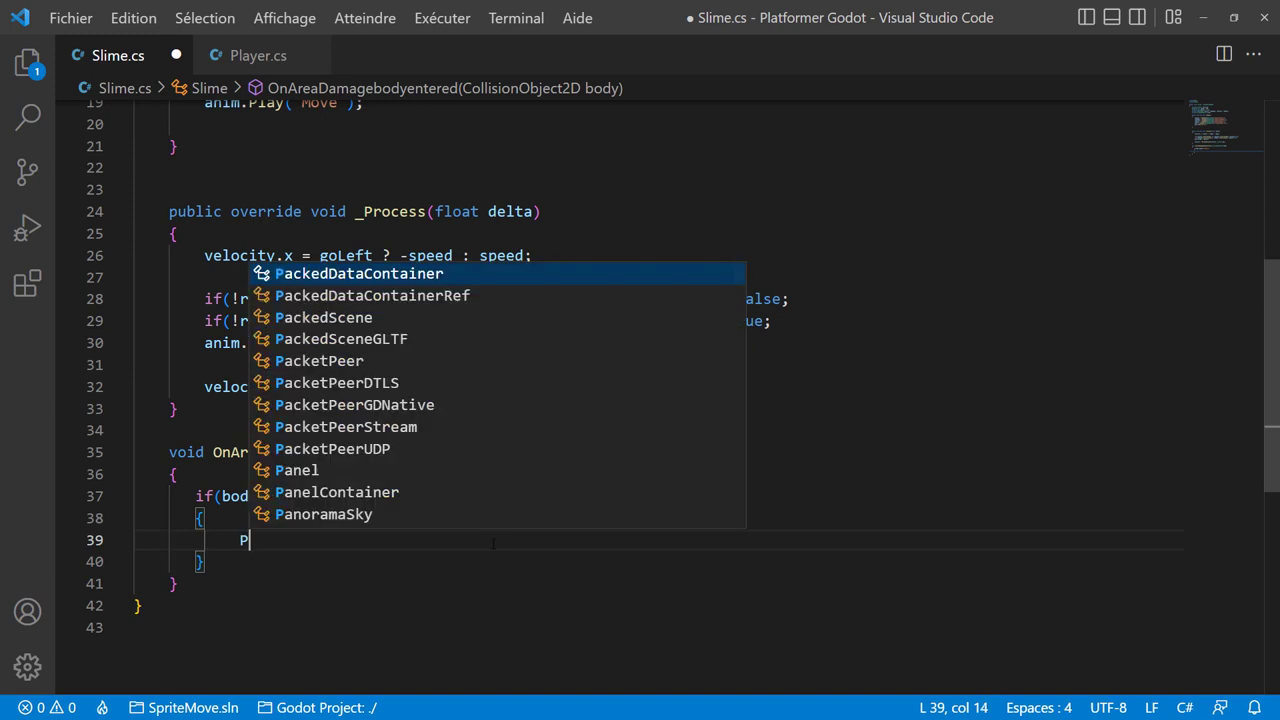
text(layer p)
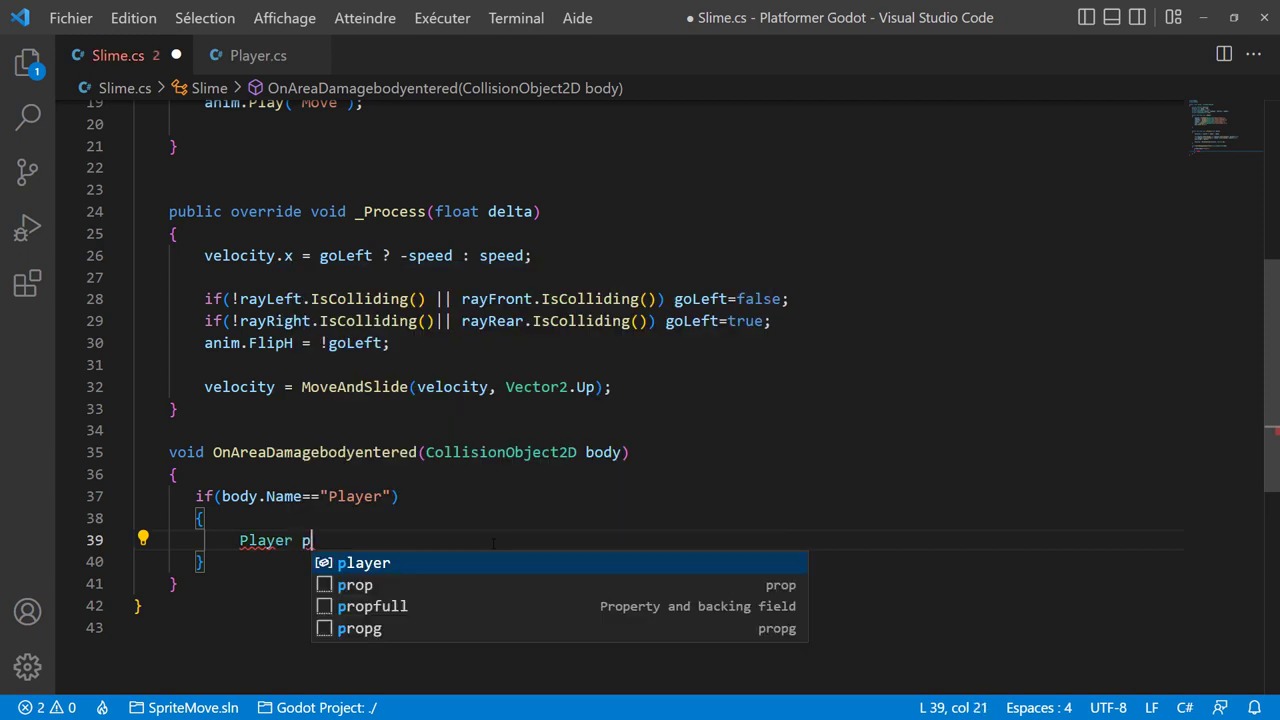
text(layer)
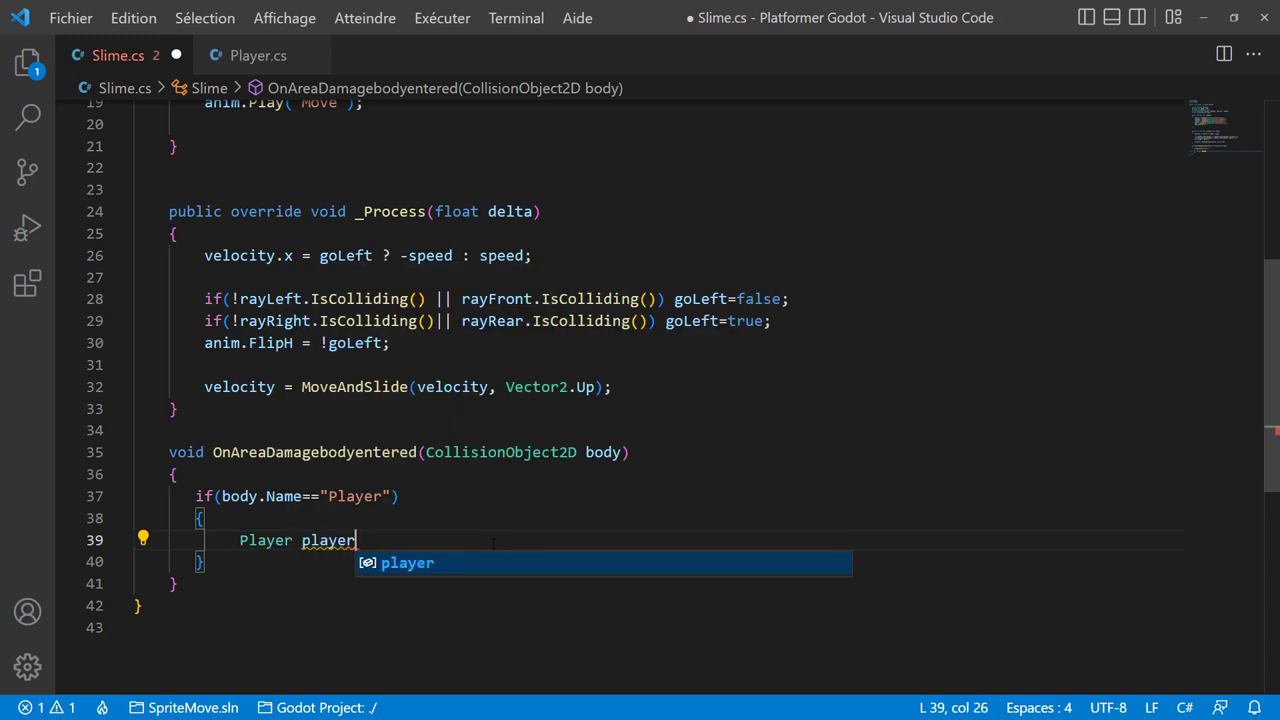
text( = bo)
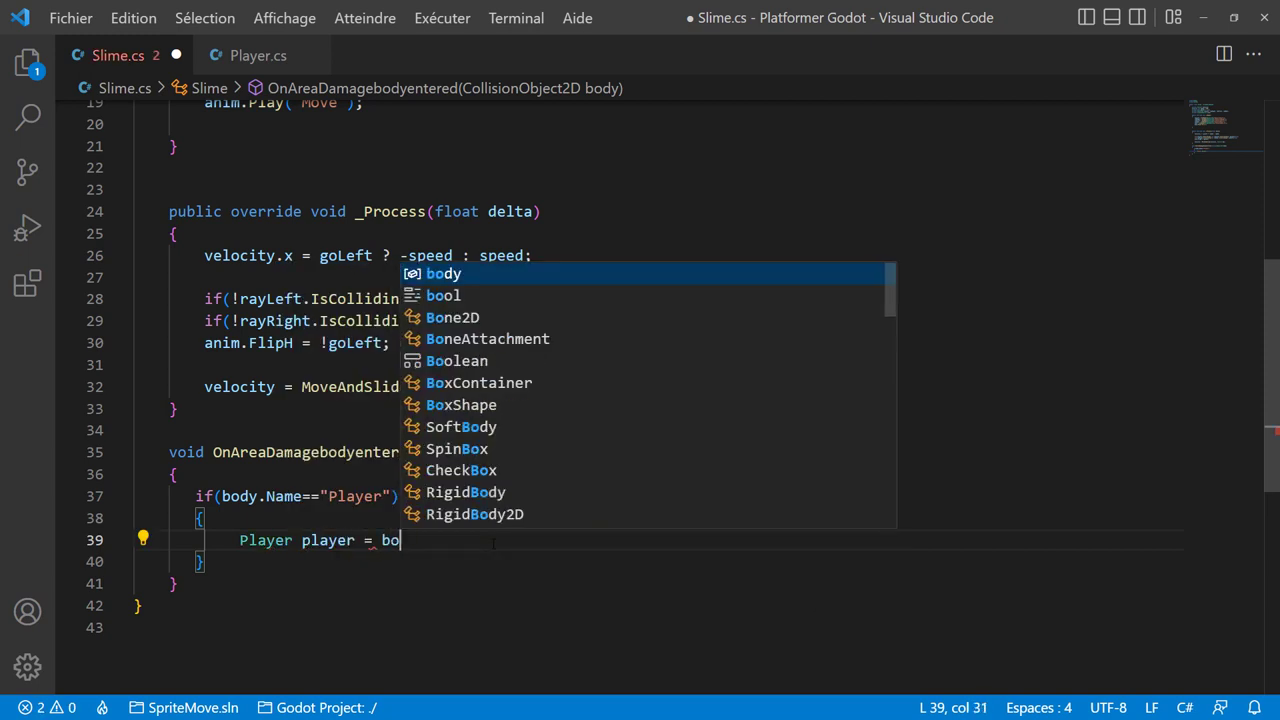
text(d)
key(Tab)
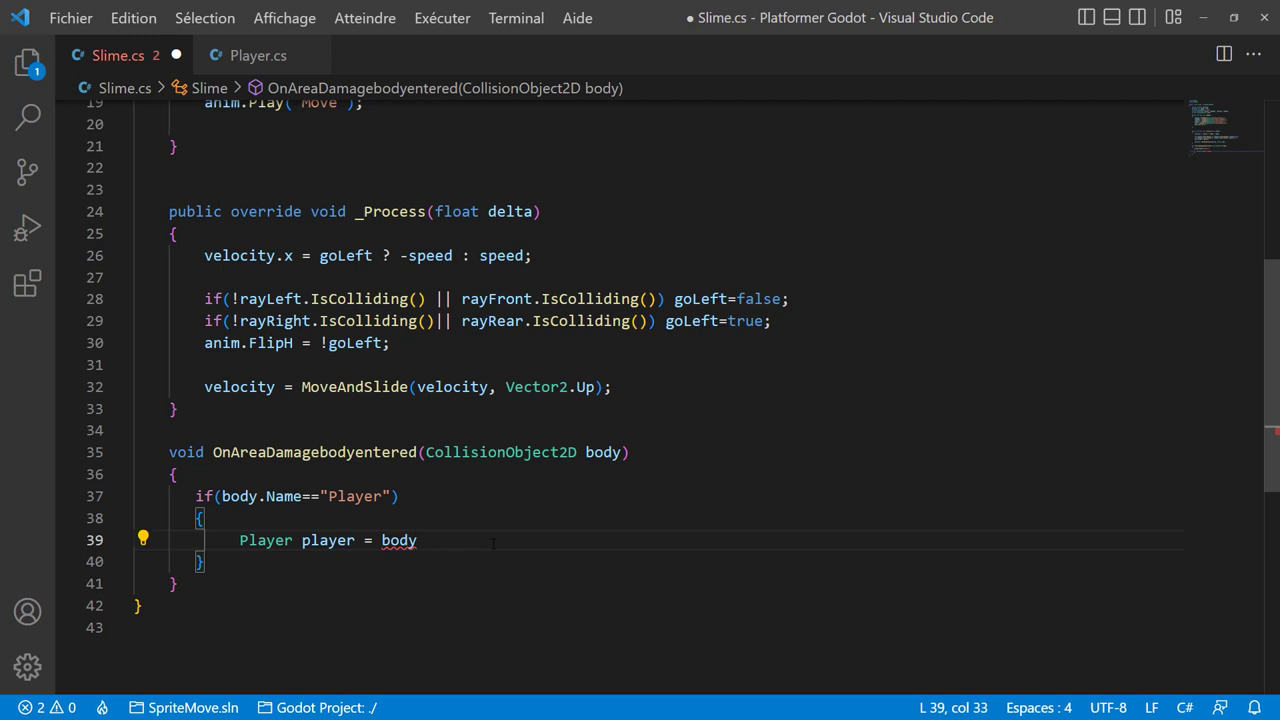
text( as pla)
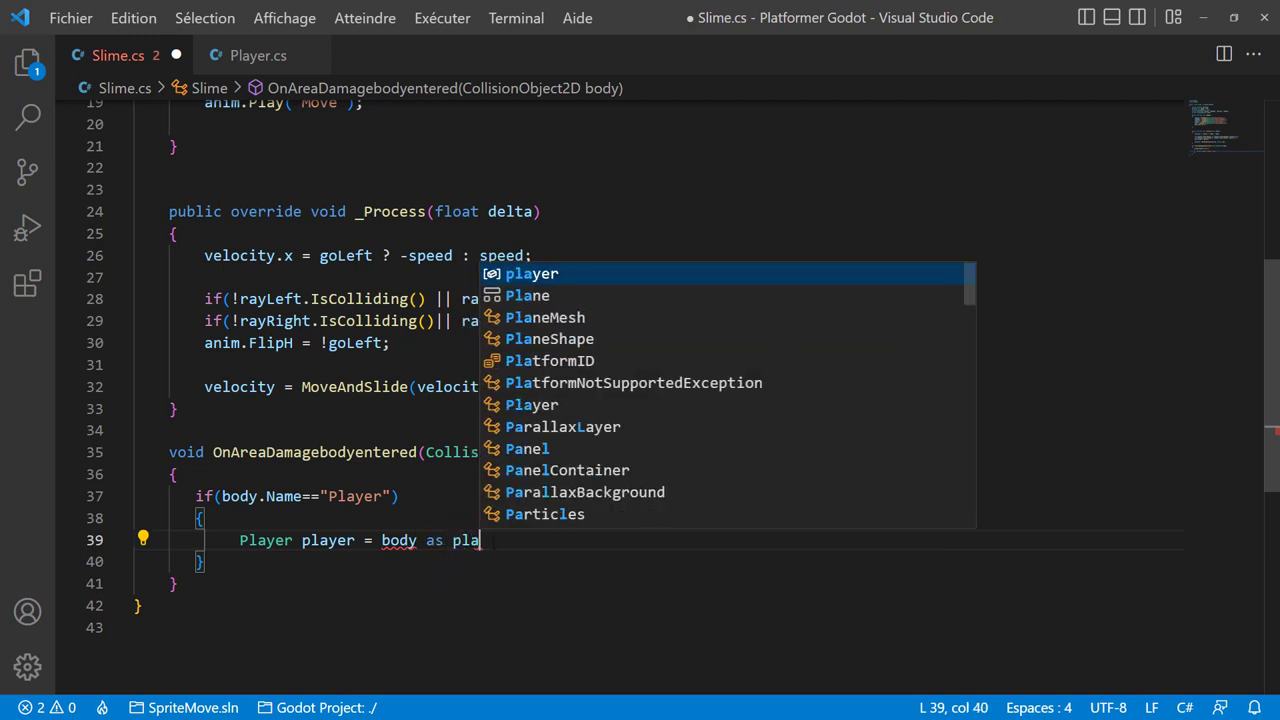
text(yer)
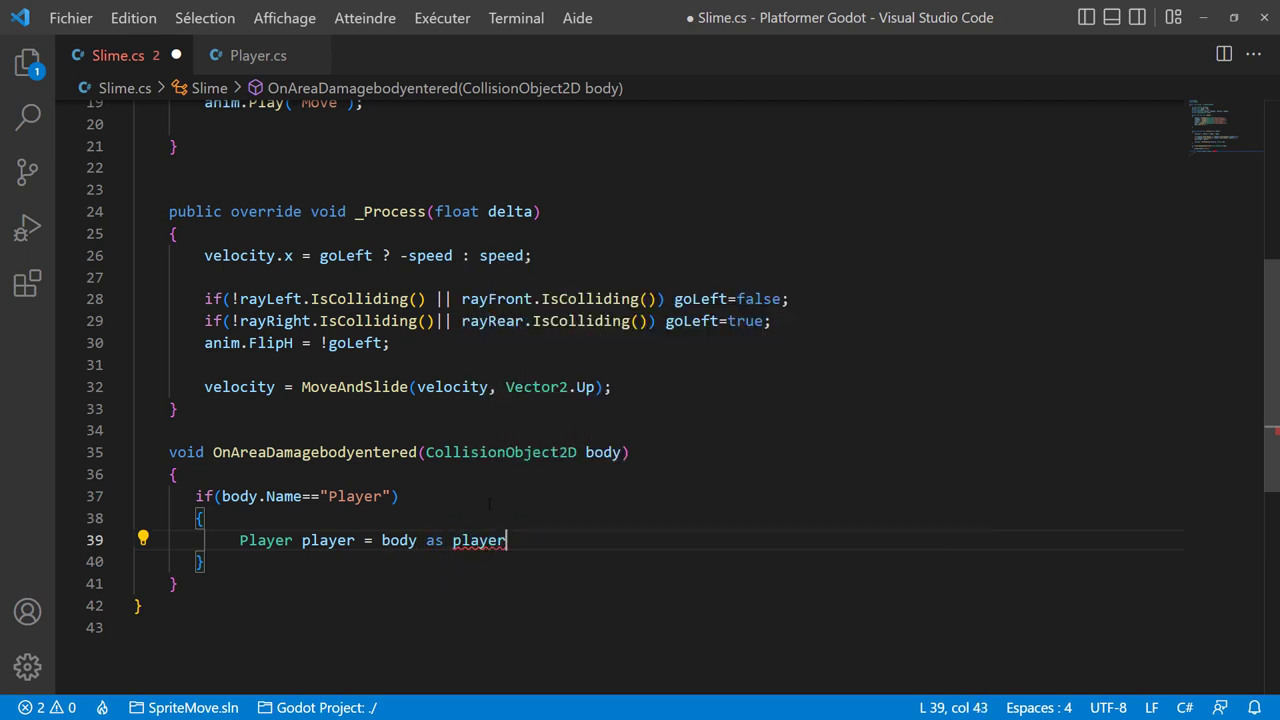
text(;)
double_click(472, 540)
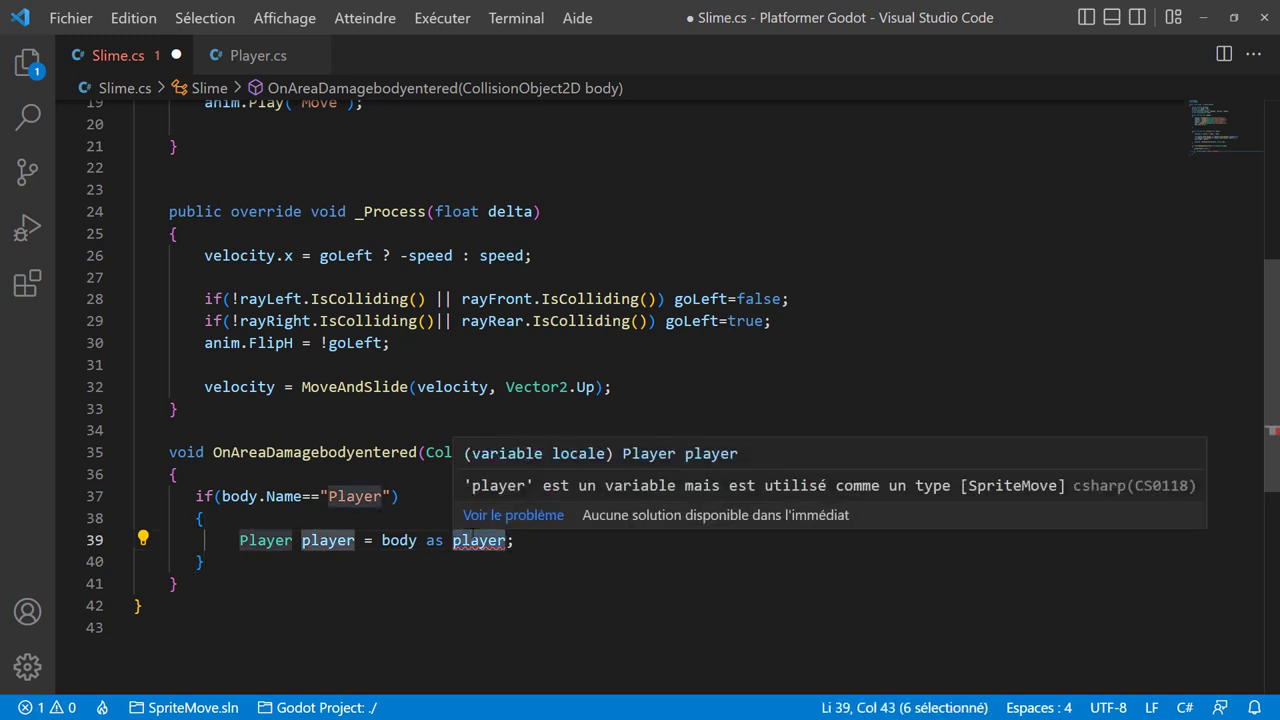
text(Pl)
key(BackSpace)
text(layer)
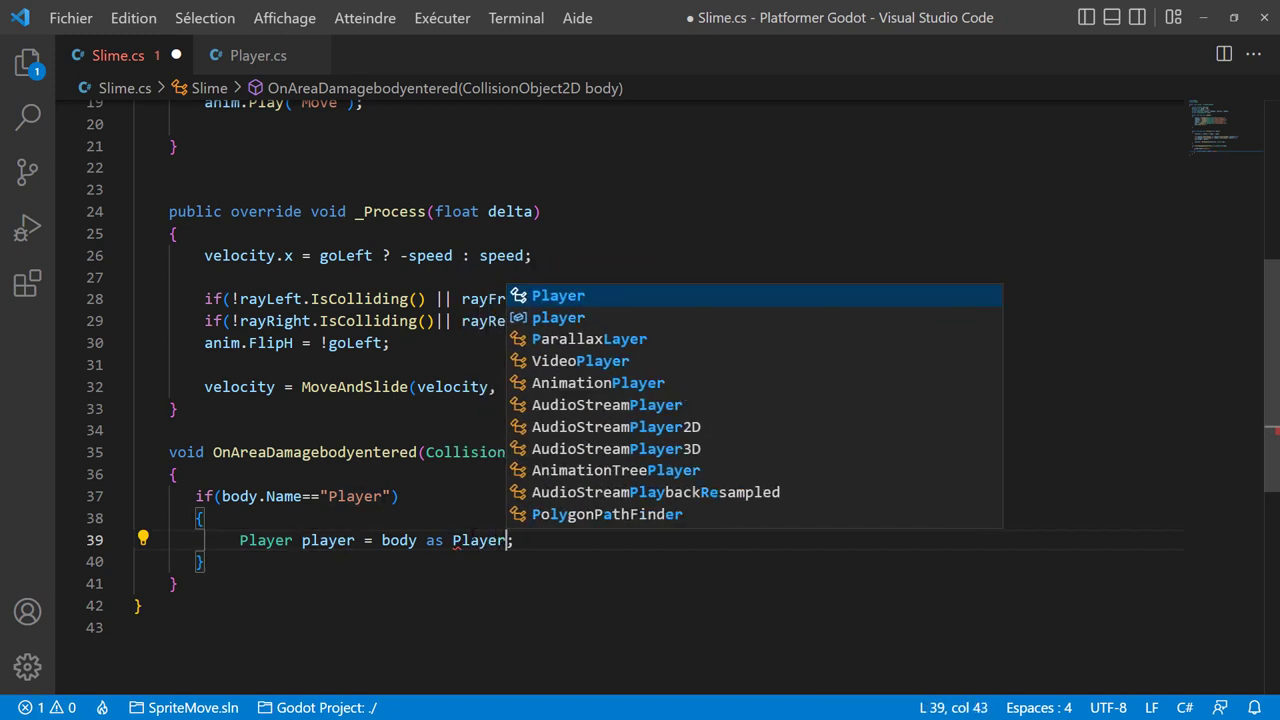
key(Escape)
Rewrite the declaration as the cast Player player = (Player)body; and tidy its spacing.
click(373, 540)
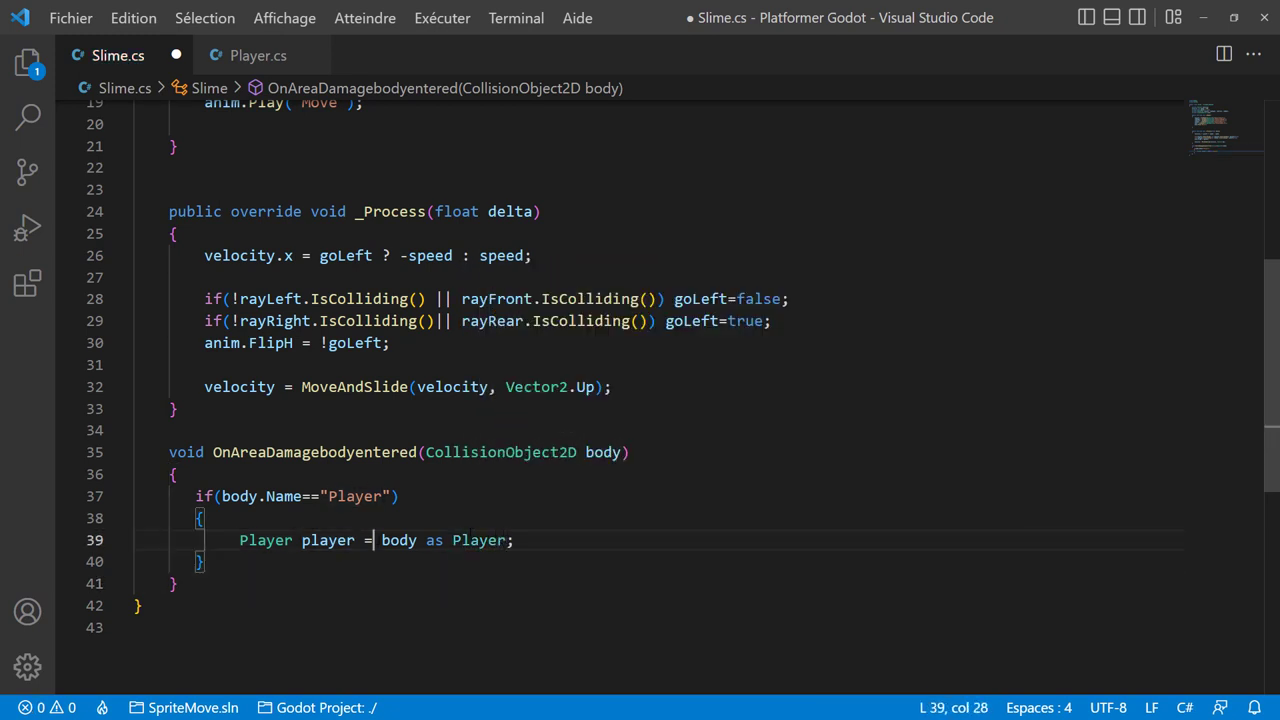
text((P)
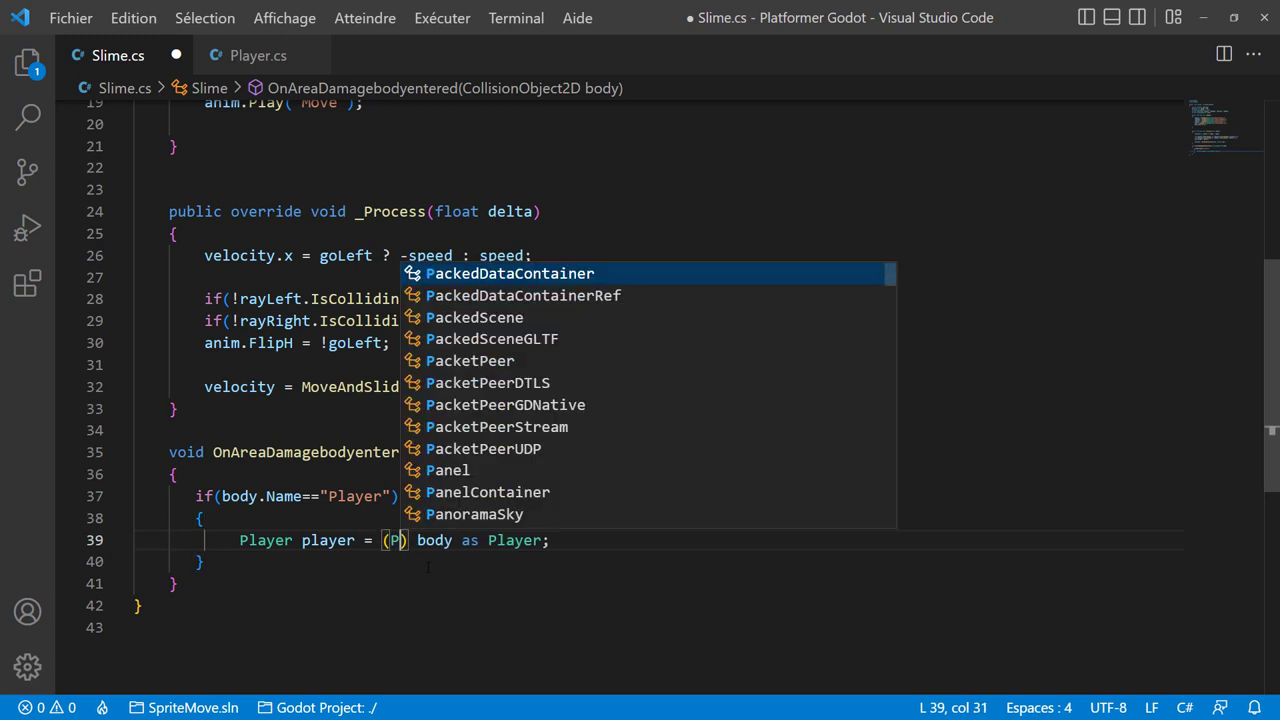
text(layer)
key(Right)
key(Right)
key(Right)
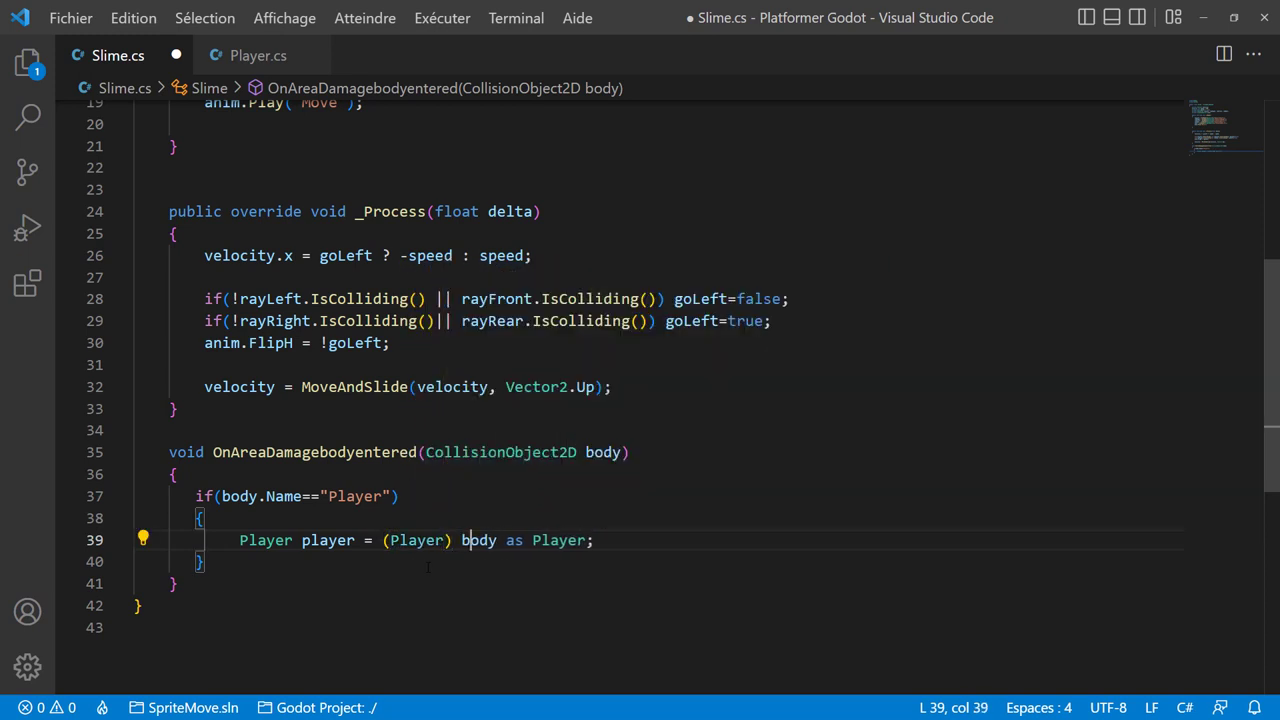
key(Right)
key(Right)
key(Right)
key(Right)
key(Delete)
key(Delete)
key(Delete)
key(Delete)
key(Delete)
key(Delete)
key(Delete)
key(Delete)
click(461, 540)
key(BackSpace)
key(Down)
key(Down)
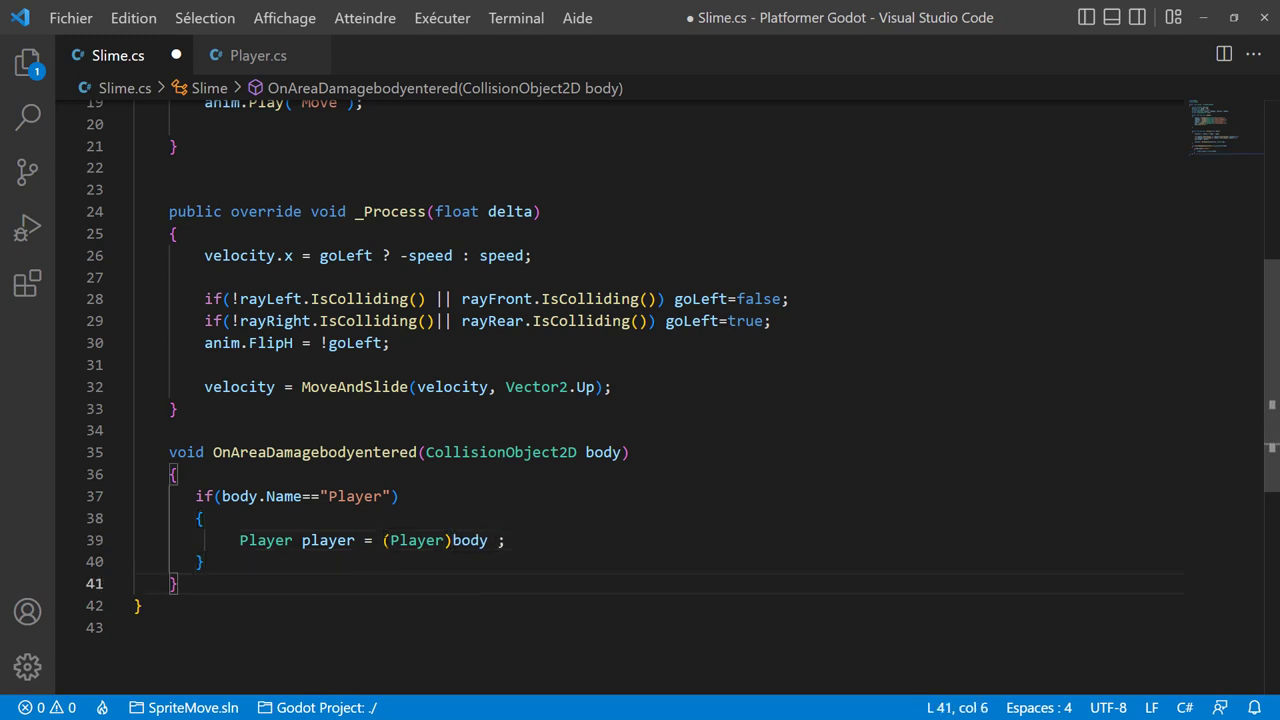
click(496, 540)
key(BackSpace)
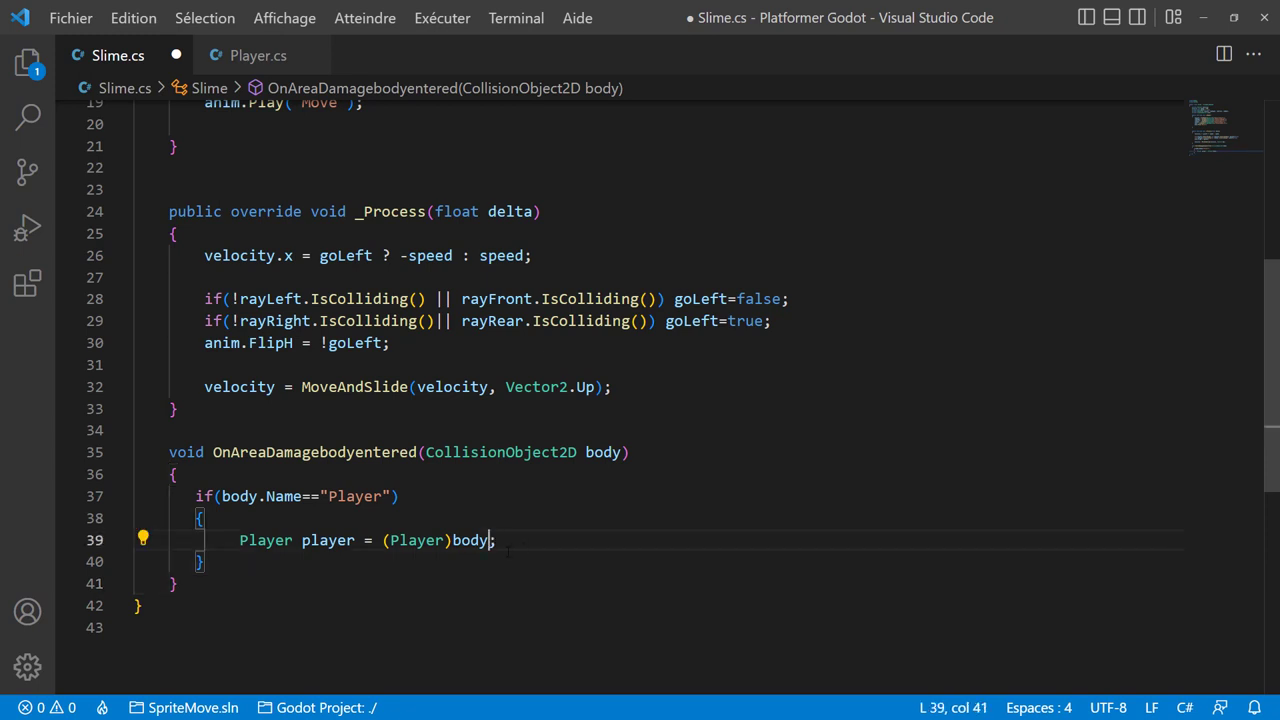
key(End)
key(Return)
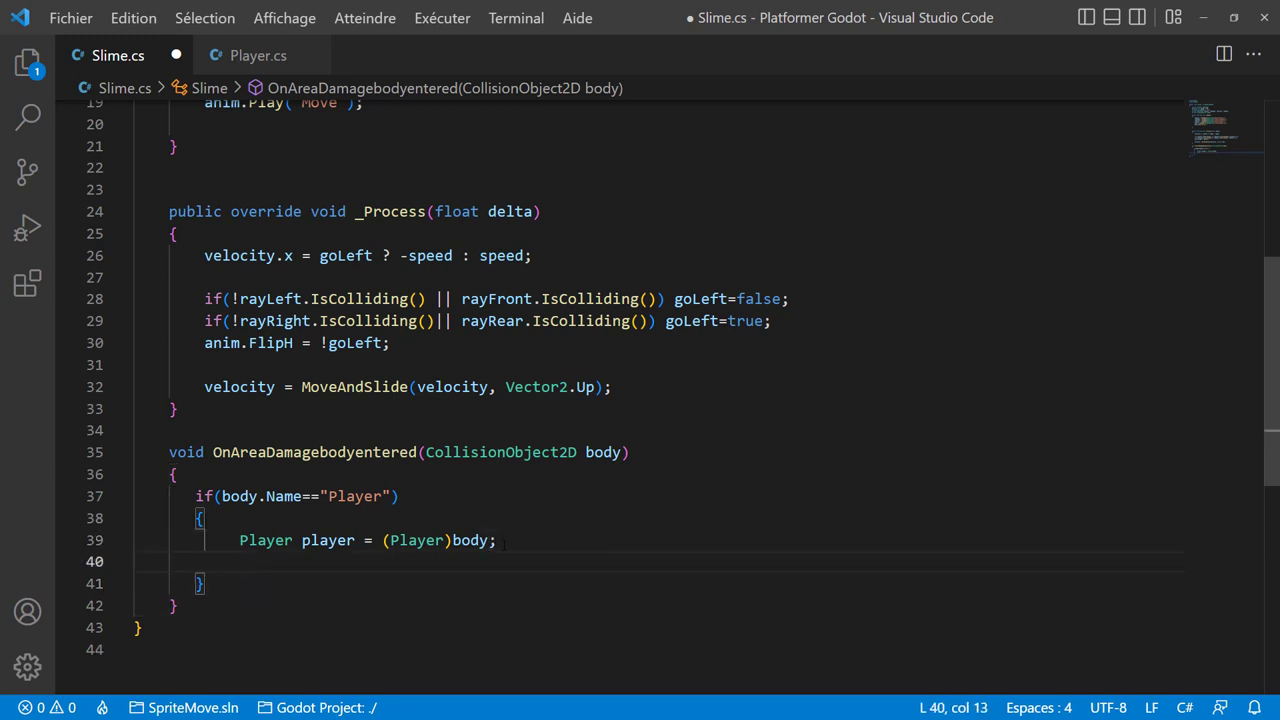
Paste the copied lines, edit them to player.velocity.y=-1000; and player.Health-=10;, and save Slime.cs.
text(velocity.y=-1000;             health-=10;)
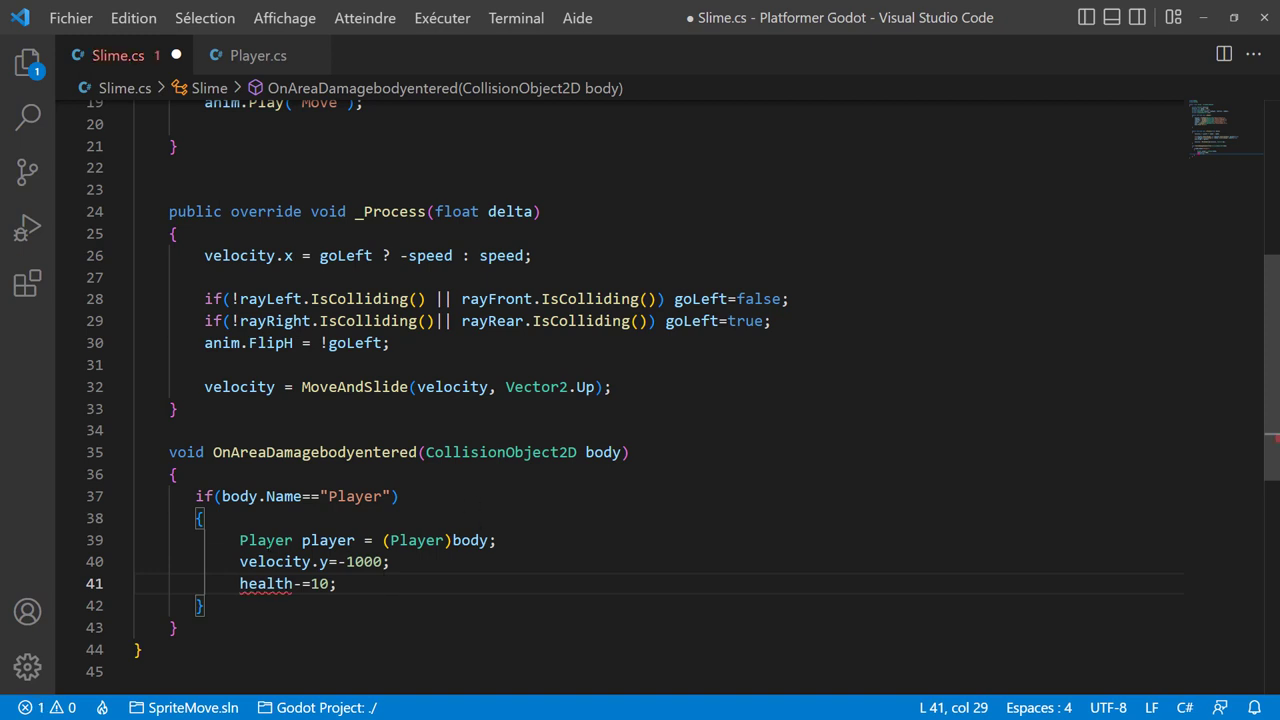
drag(240, 561, 248, 561)
text(p)
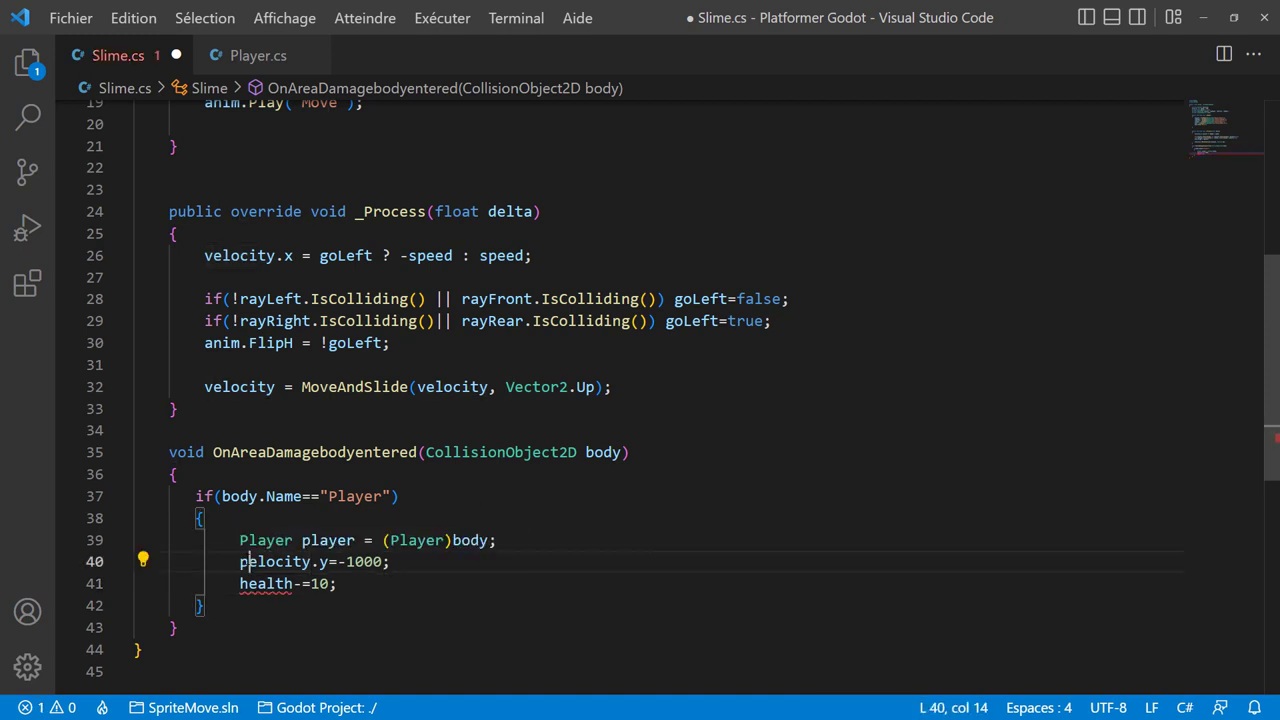
text(layer.v)
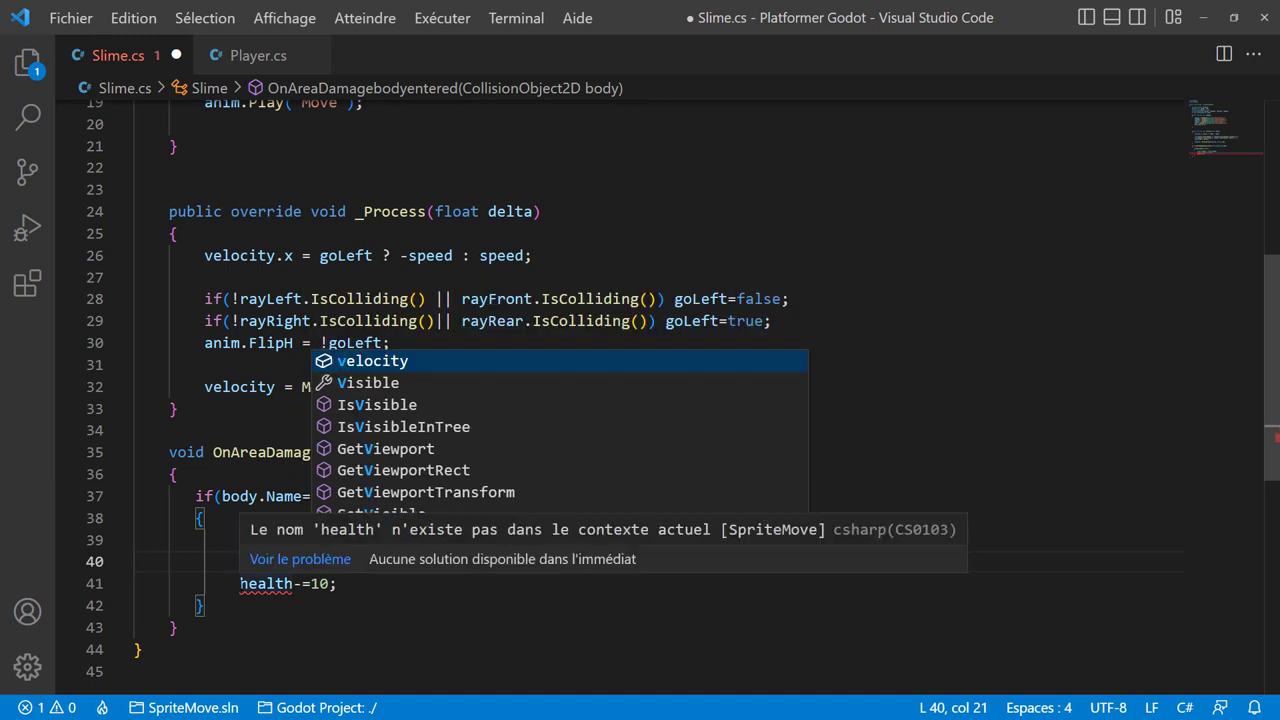
drag(240, 583, 346, 583)
text(player)
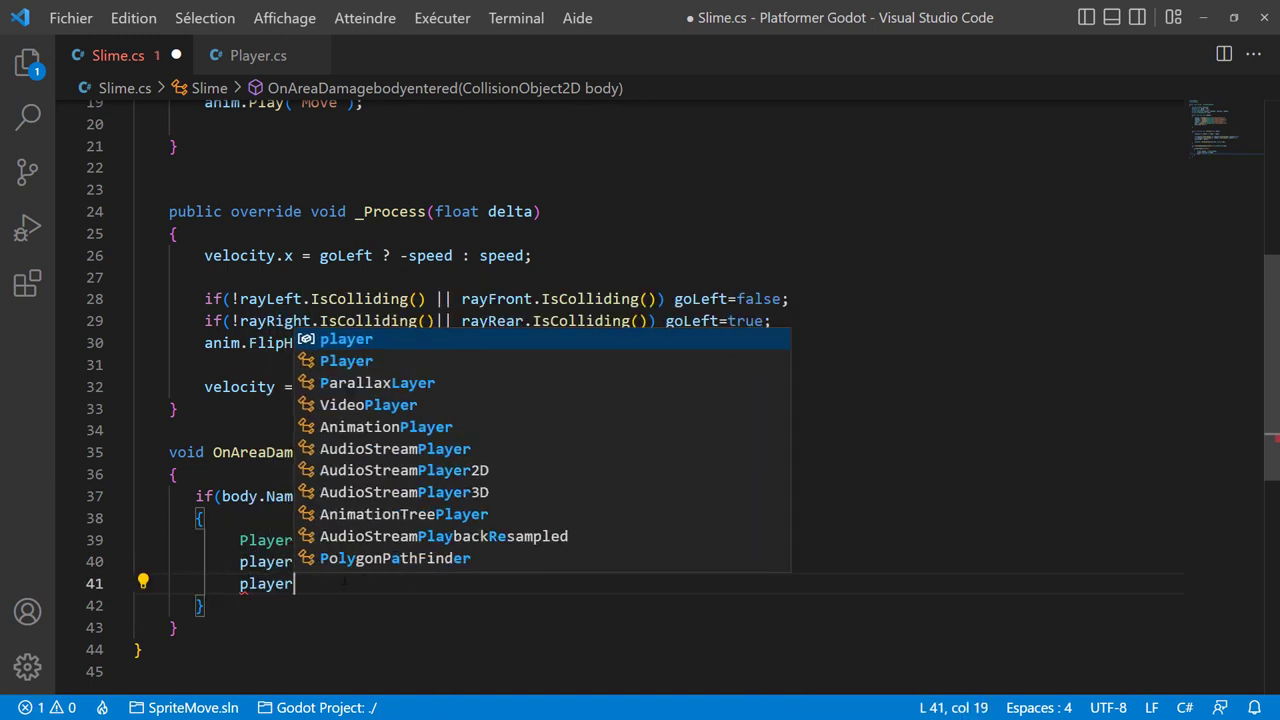
text(.He)
key(Return)
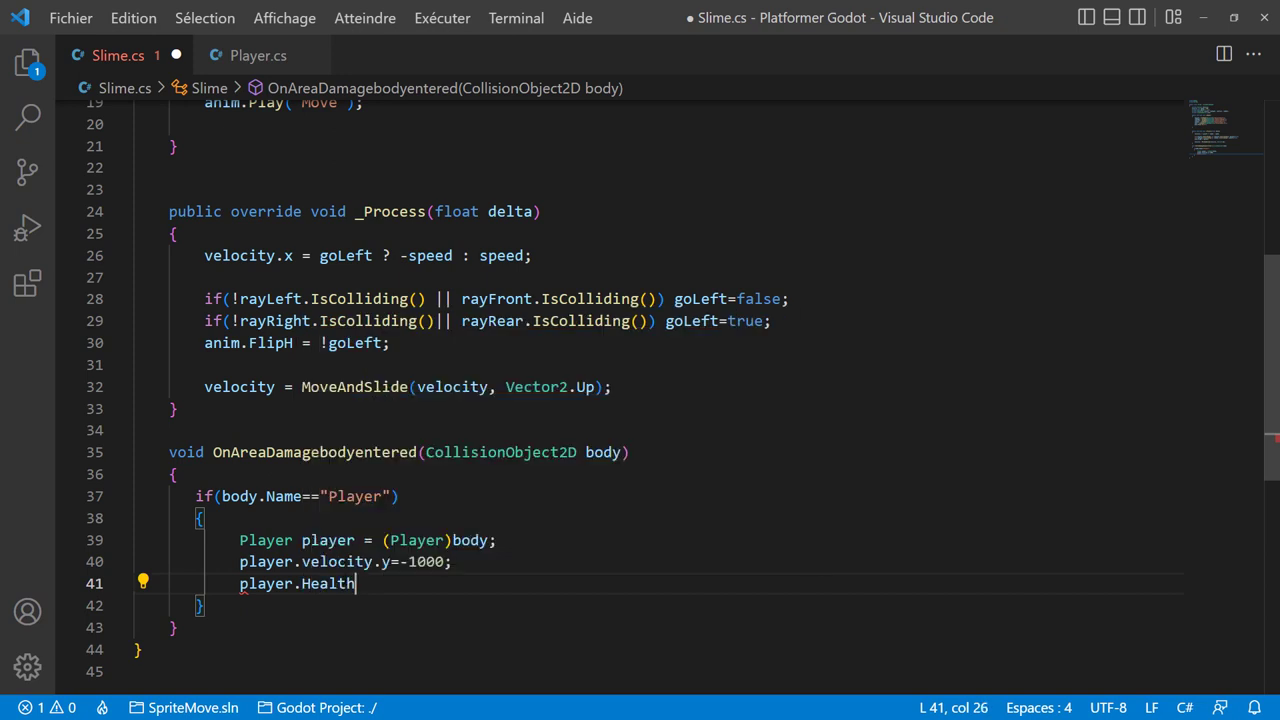
text(-!1)
text(0;)
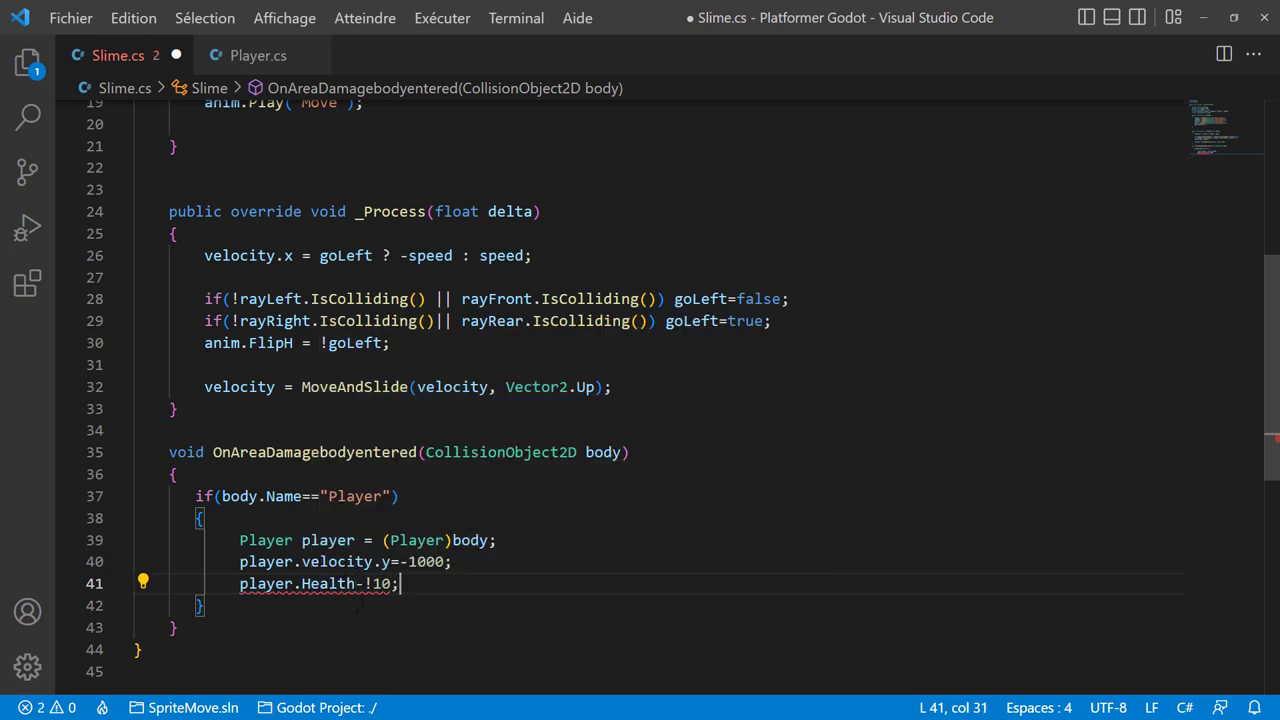
click(365, 583)
key(Delete)
text(=)
click(329, 607)
key(ctrl+s)
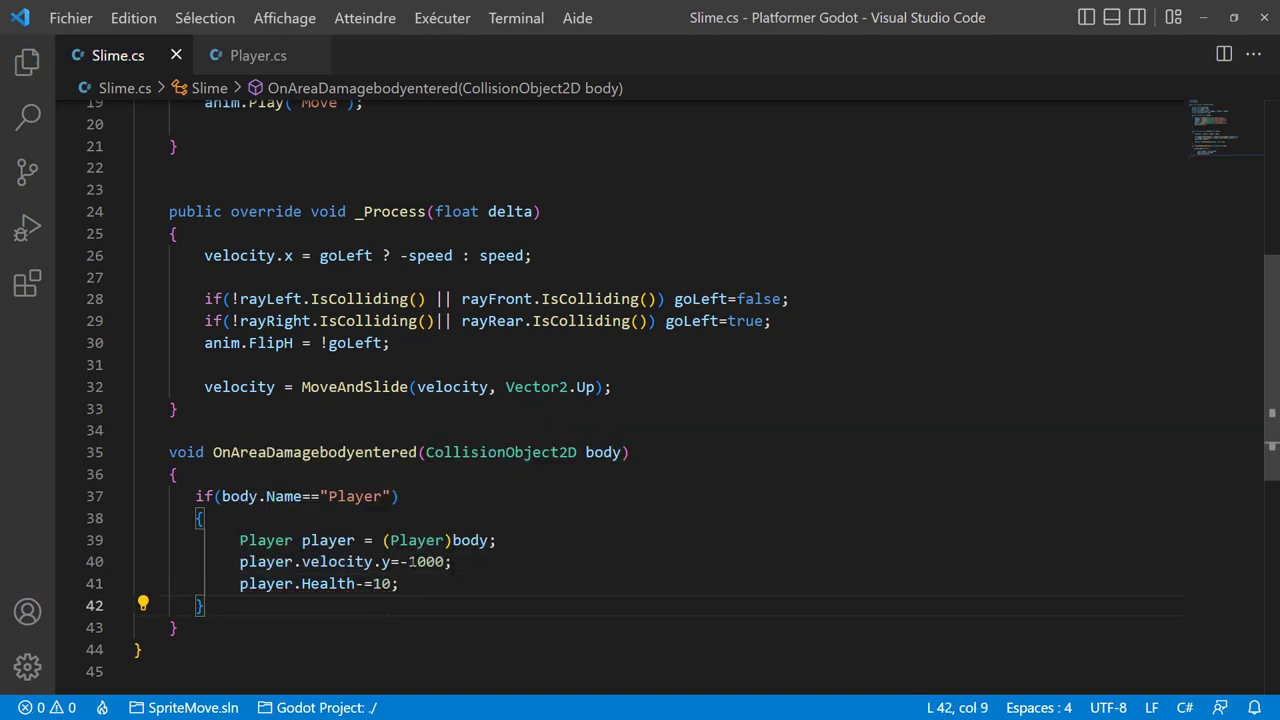
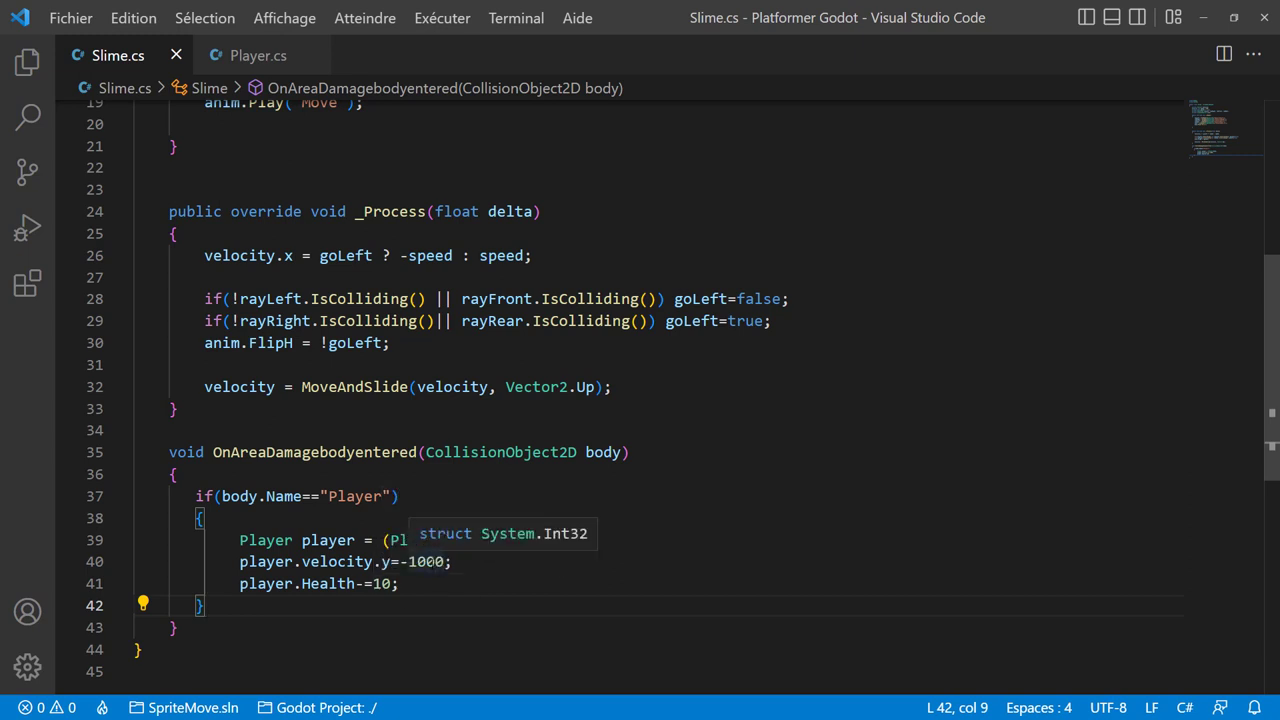
Change the knockback on line 40 of Slime.cs from -1000 to -500 and save the script.
double_click(430, 562)
text(500)
key(ctrl+s)
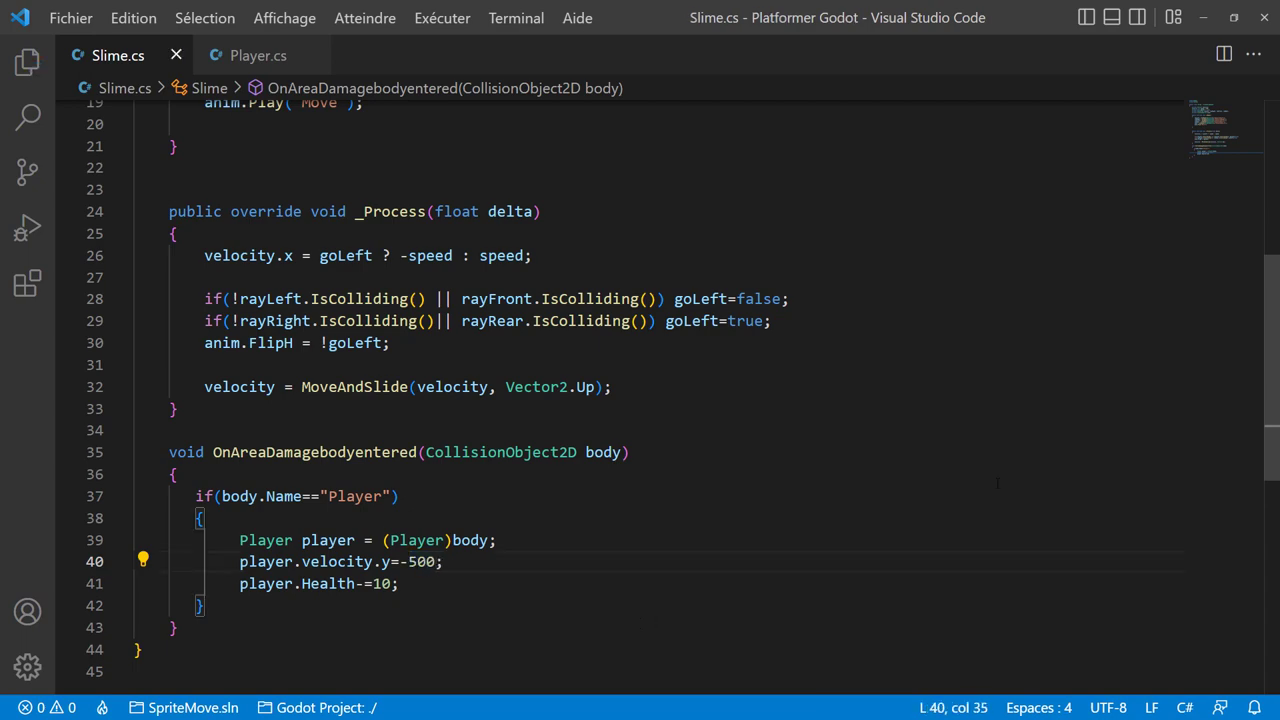
key(alt+Tab)
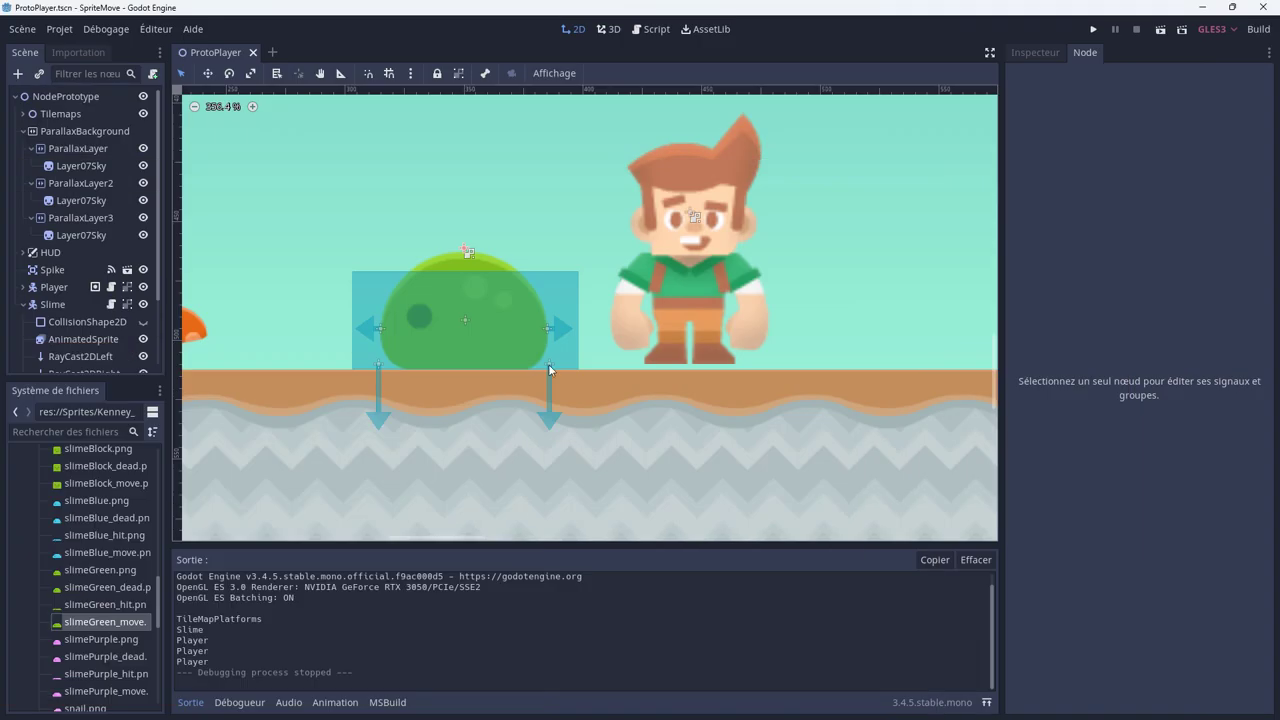
Play-test the level, running and jumping into the slime until health falls to 20%, then close the game.
click(1093, 29)
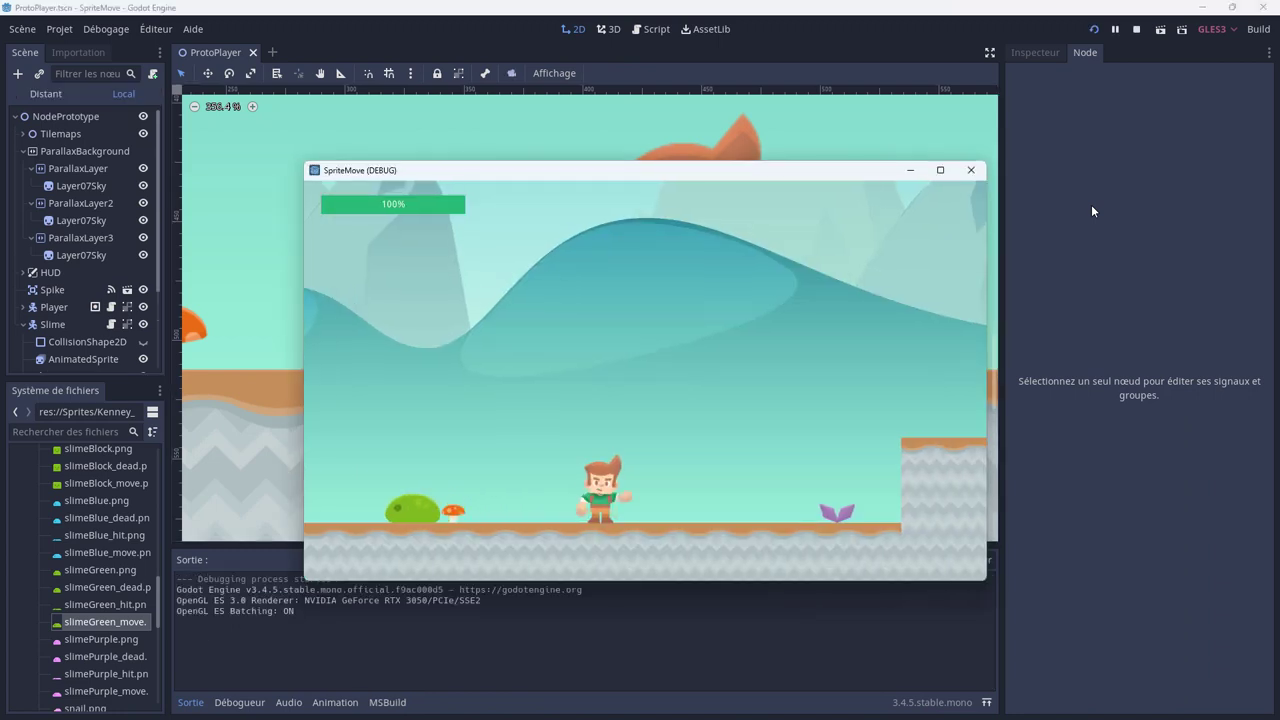
key(Left)
key(space)
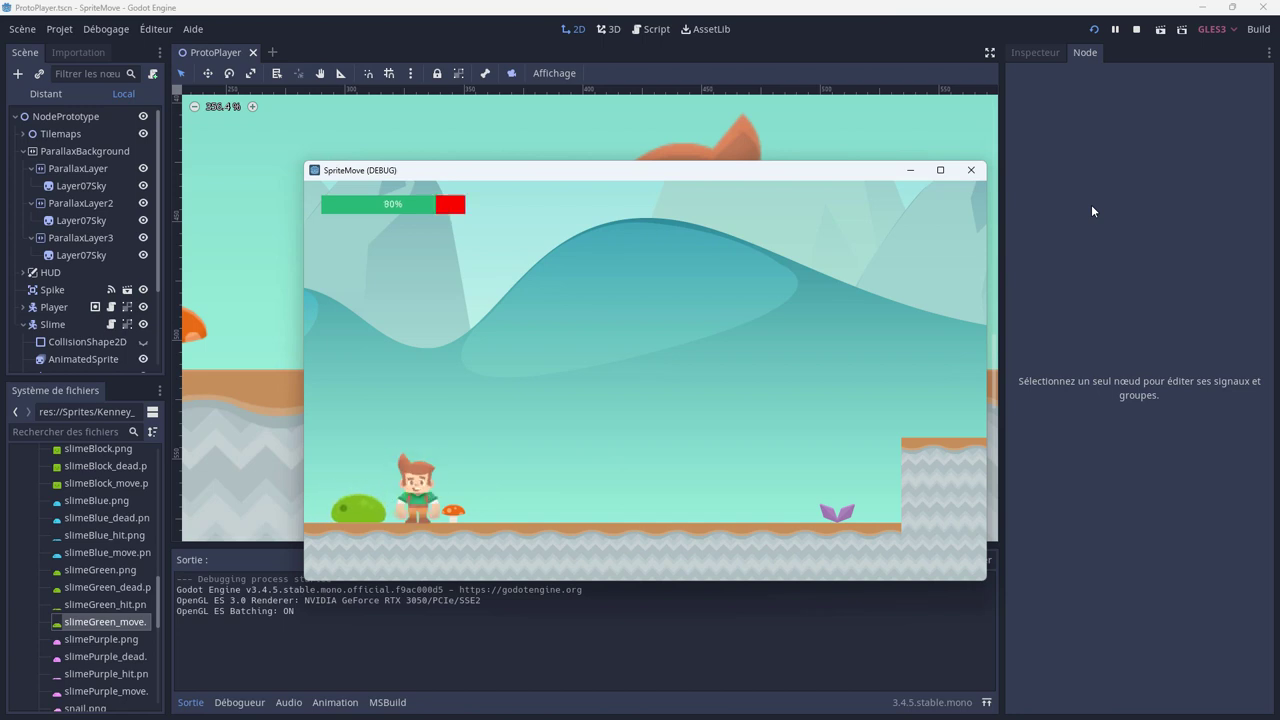
key(Right)
key(space)
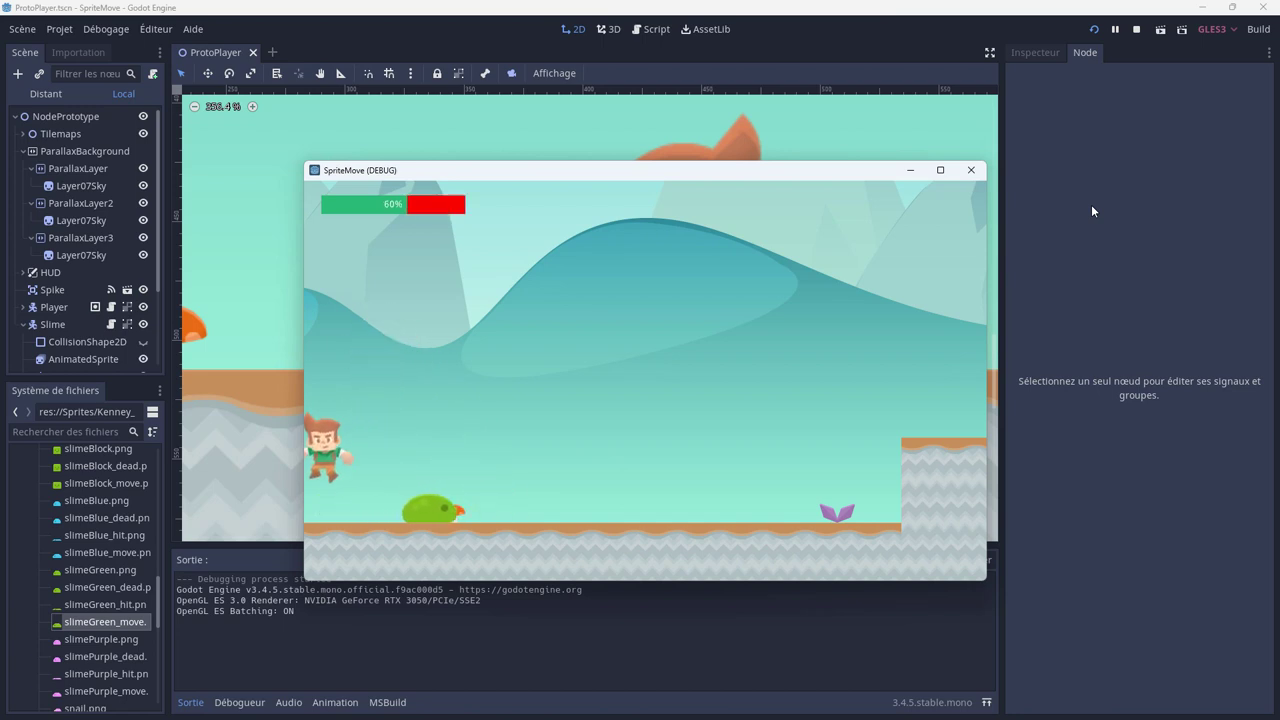
key(Right)
key(Right)
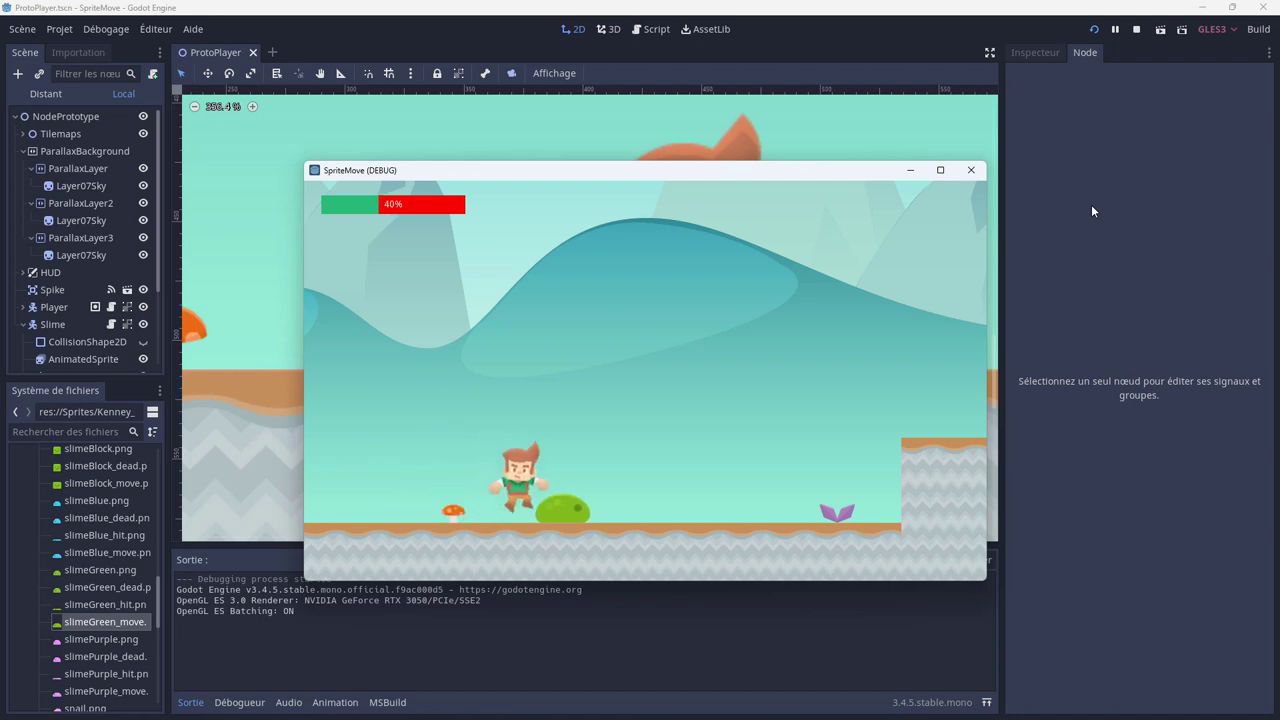
key(Right)
key(space)
key(space)
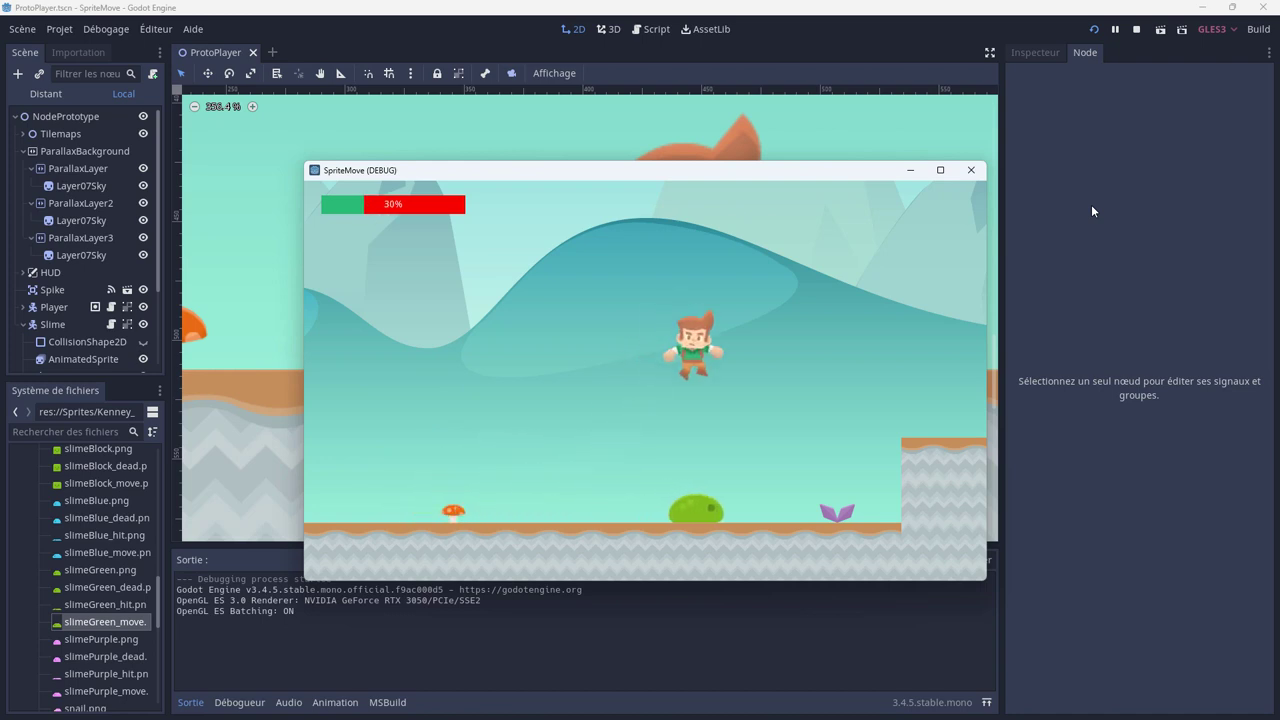
key(Right)
key(Right)
key(Left)
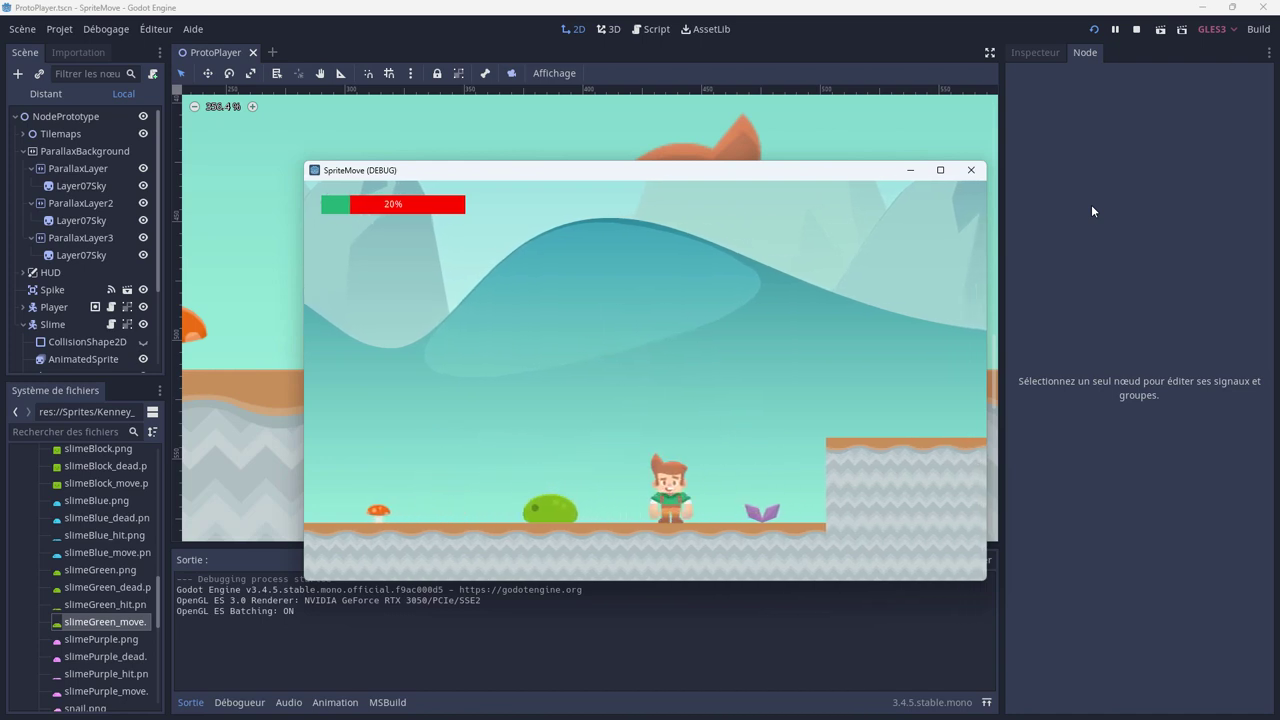
click(972, 172)
Add an Area2D child node under the Slime node in the scene tree.
scroll(525, 460, down, 2)
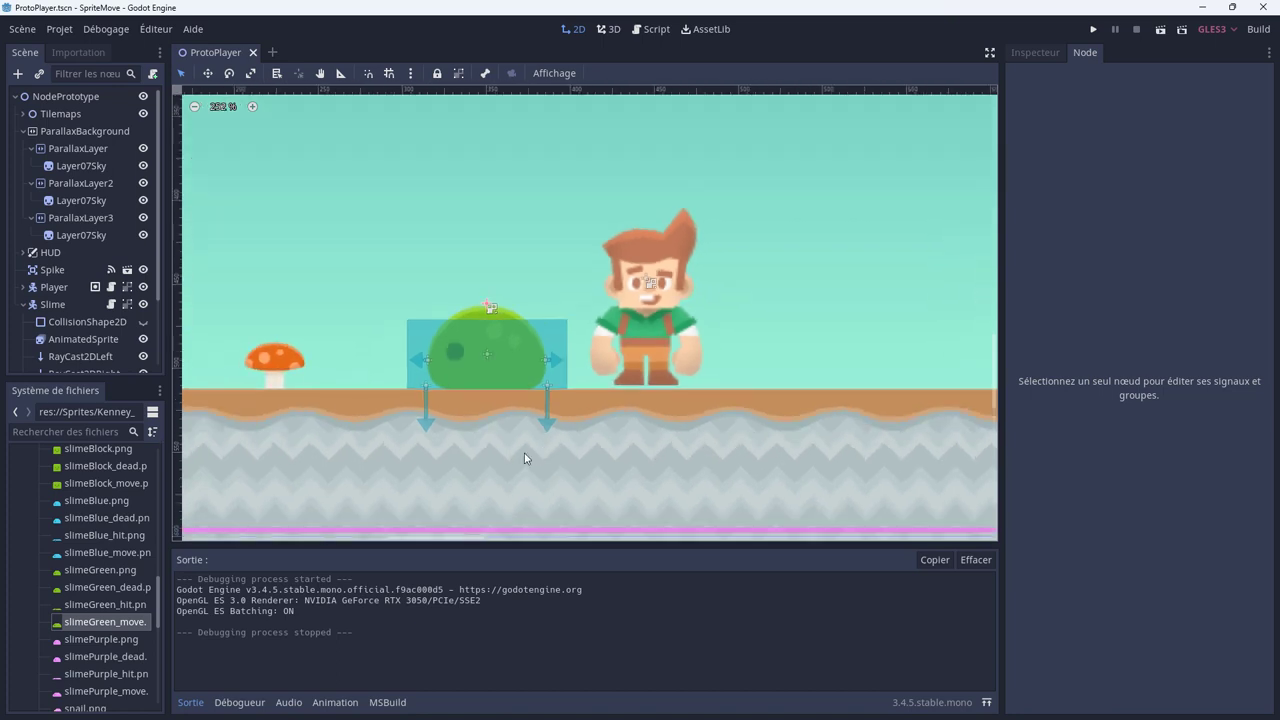
scroll(506, 466, down, 2)
scroll(523, 483, down, 1)
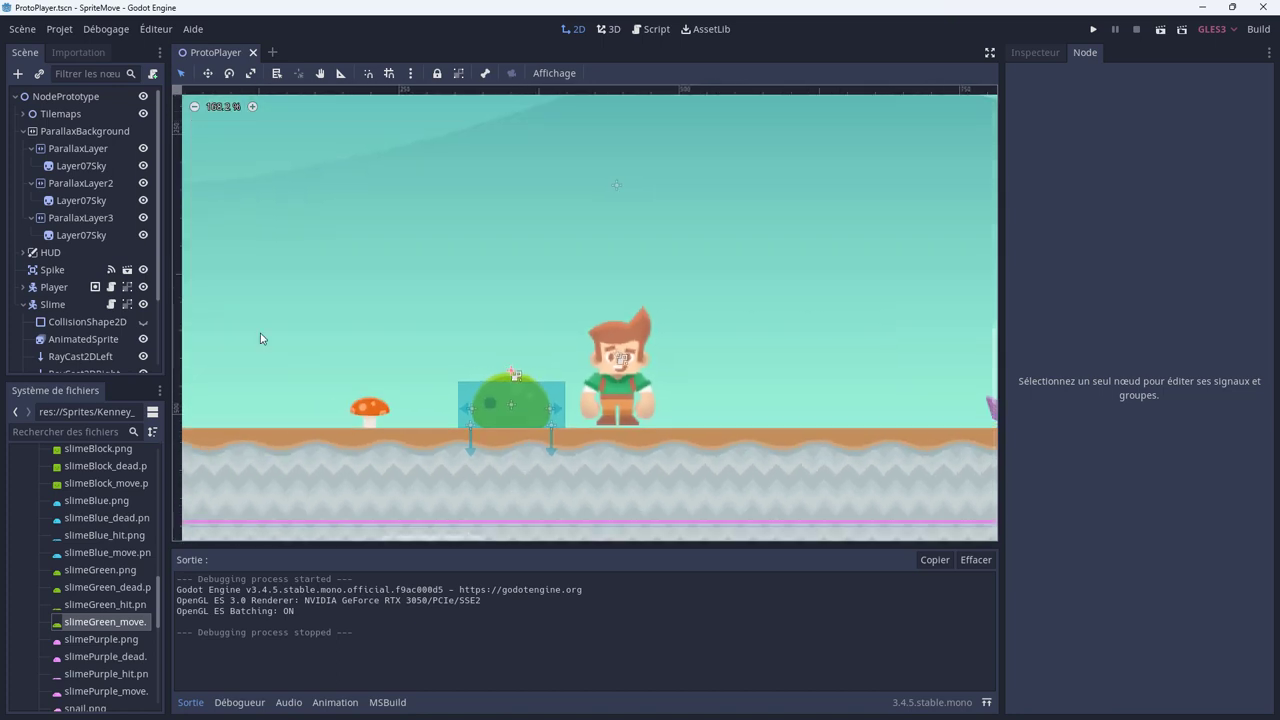
scroll(64, 222, down, 2)
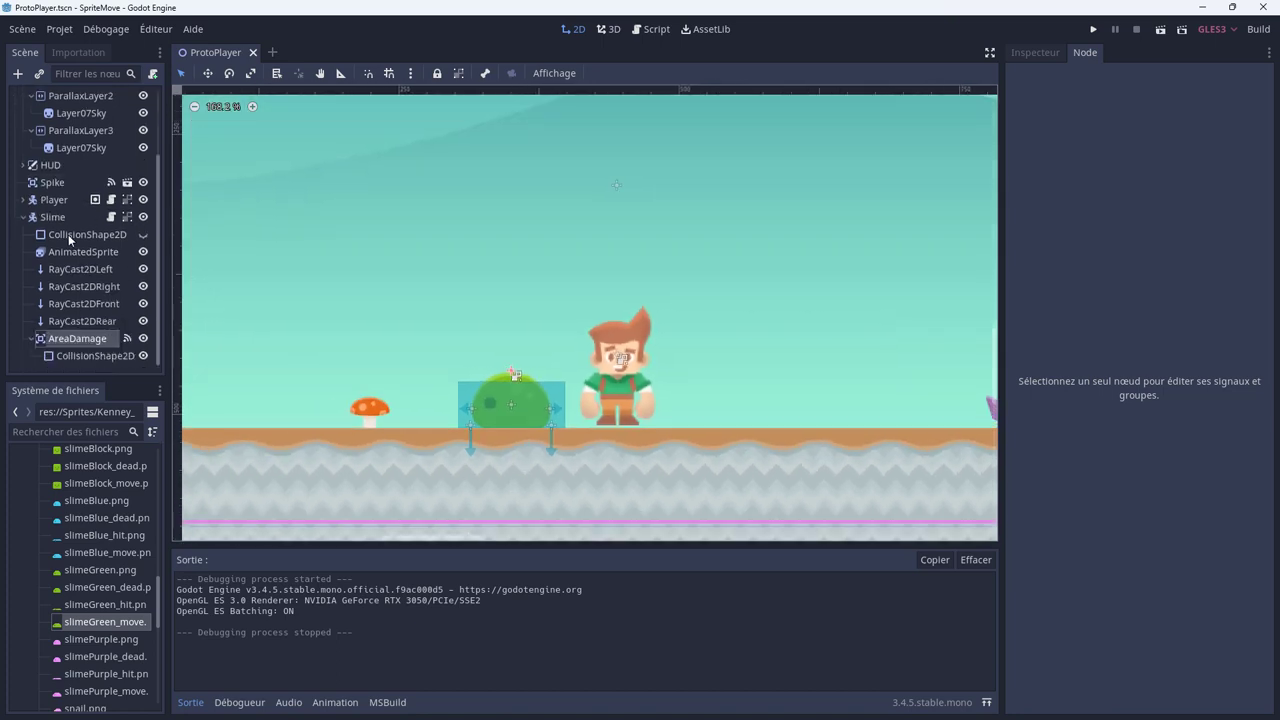
click(23, 218)
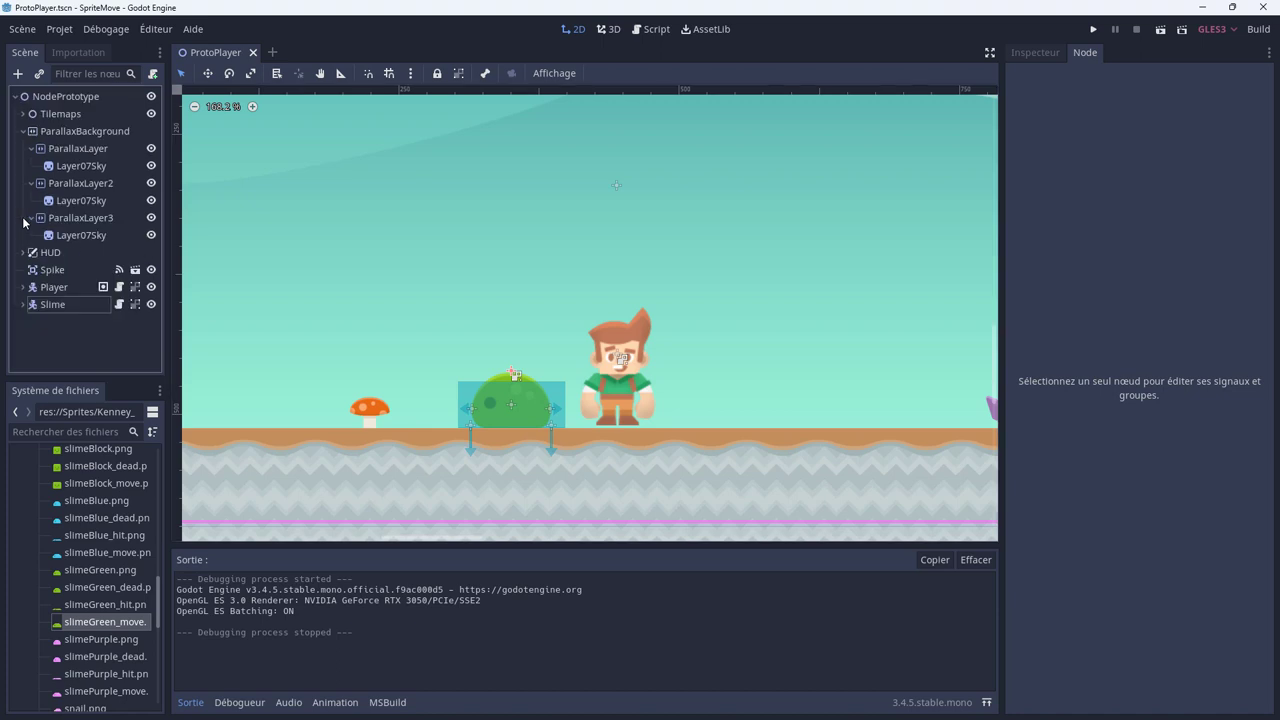
click(22, 305)
scroll(32, 200, up, 3)
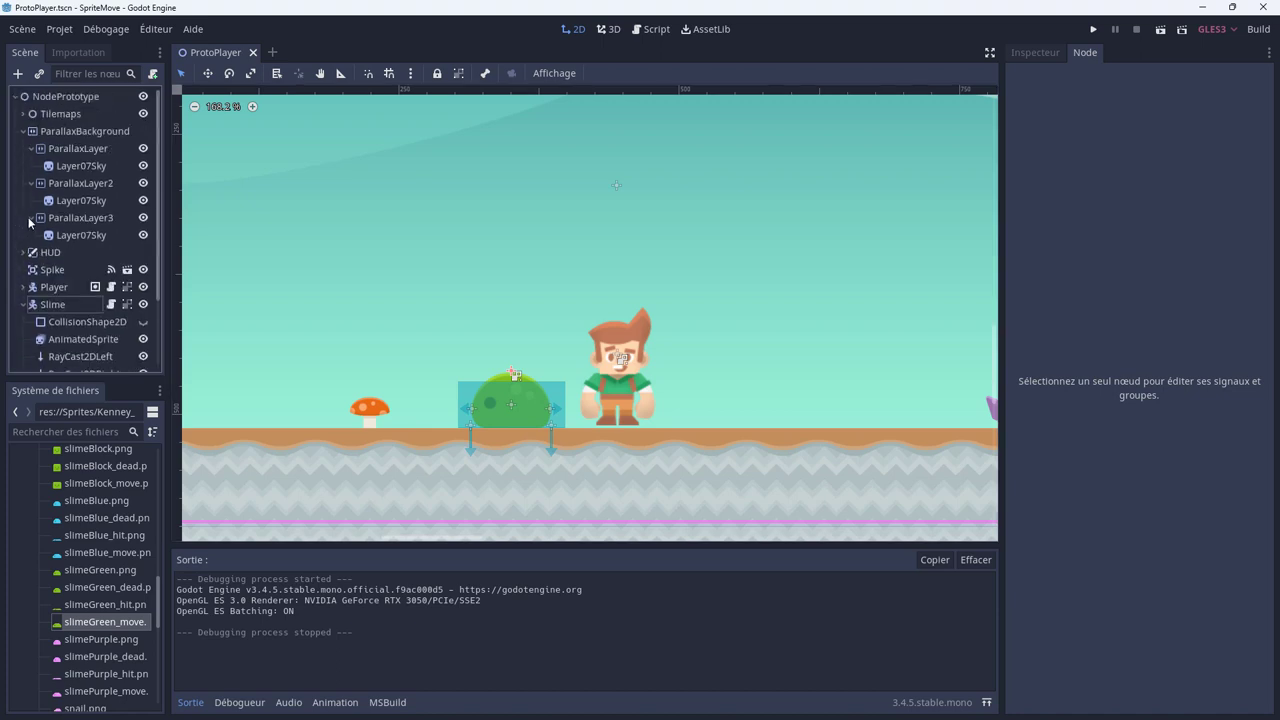
click(23, 131)
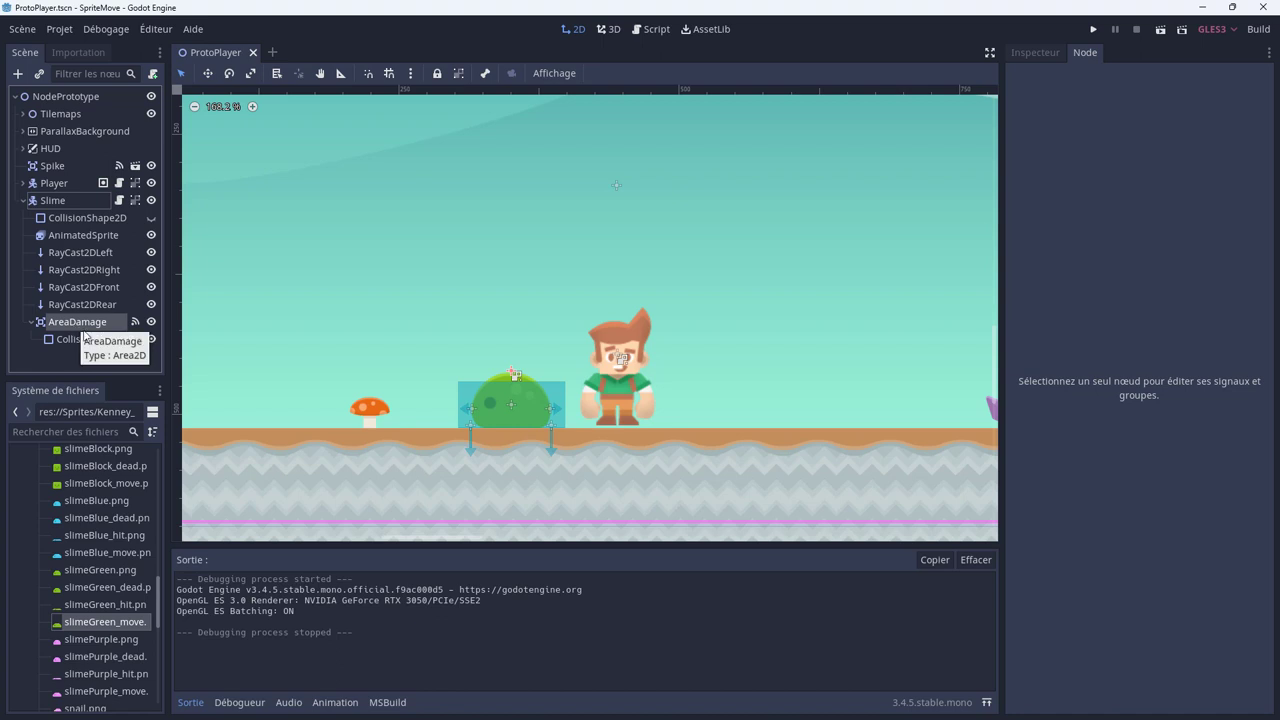
right_click(51, 205)
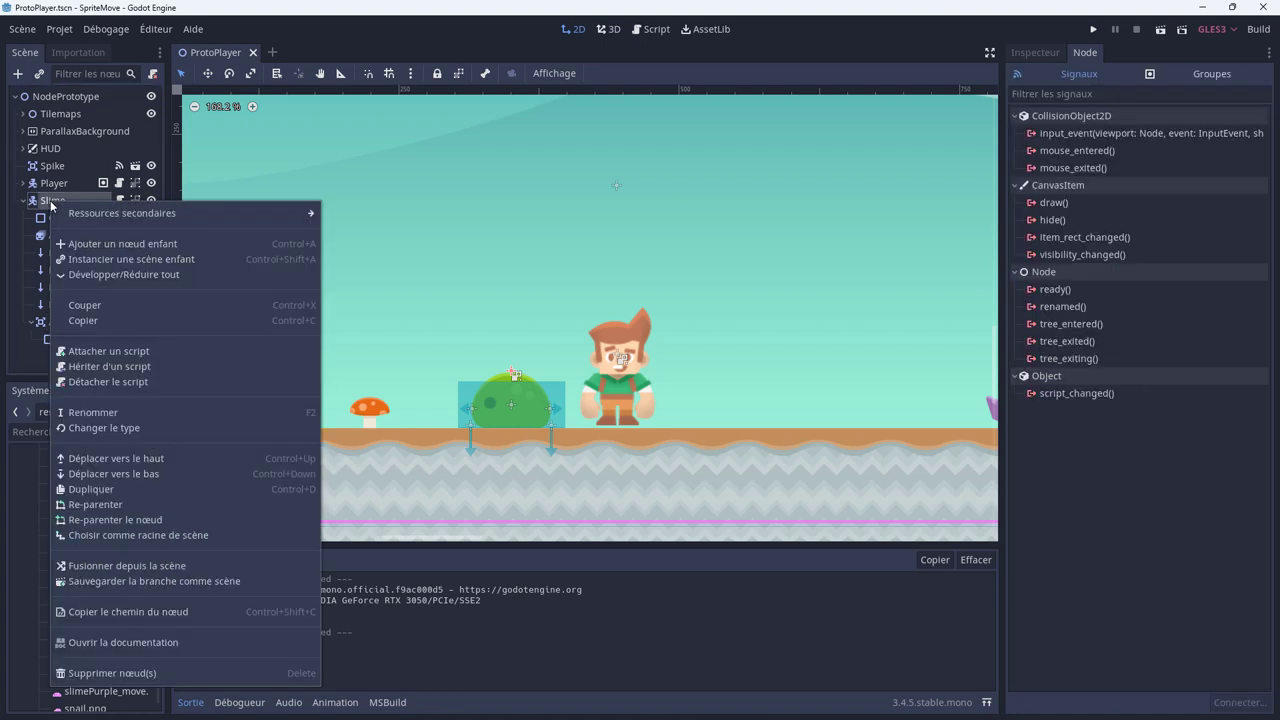
click(94, 243)
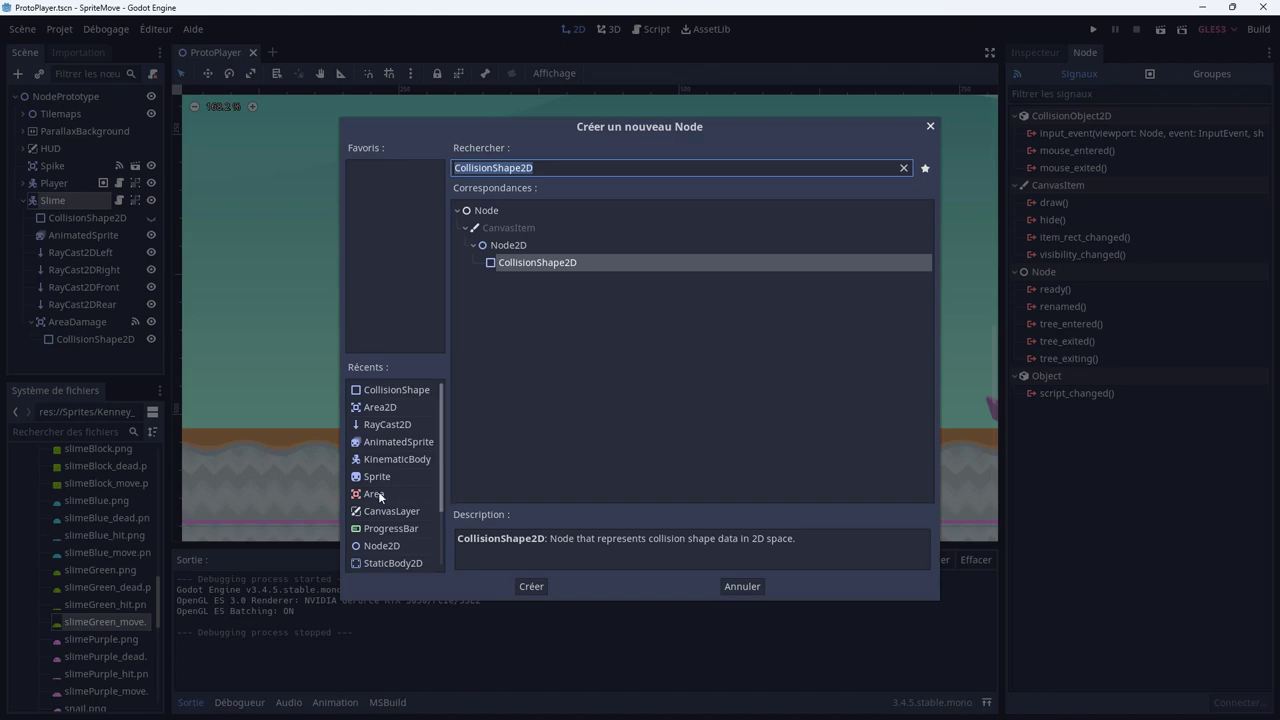
double_click(380, 408)
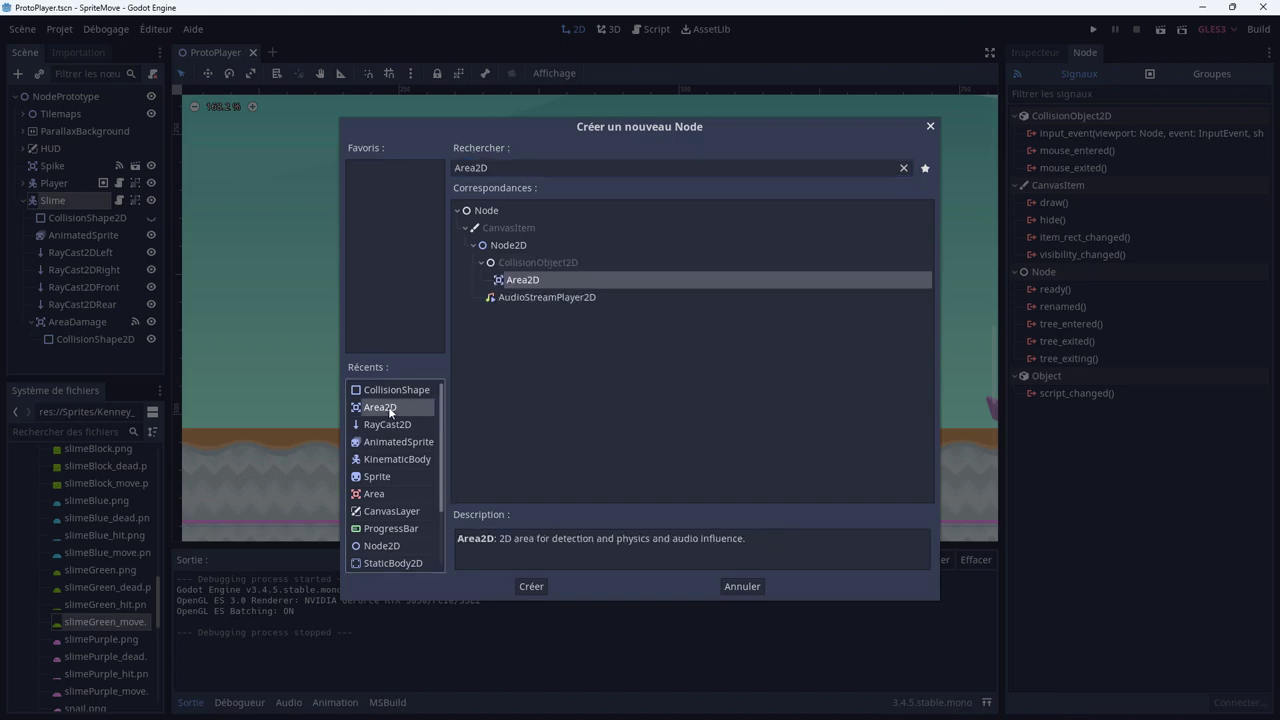
Give the Area2D a CollisionShape2D child and rename the Area2D to AreaHead.
right_click(103, 358)
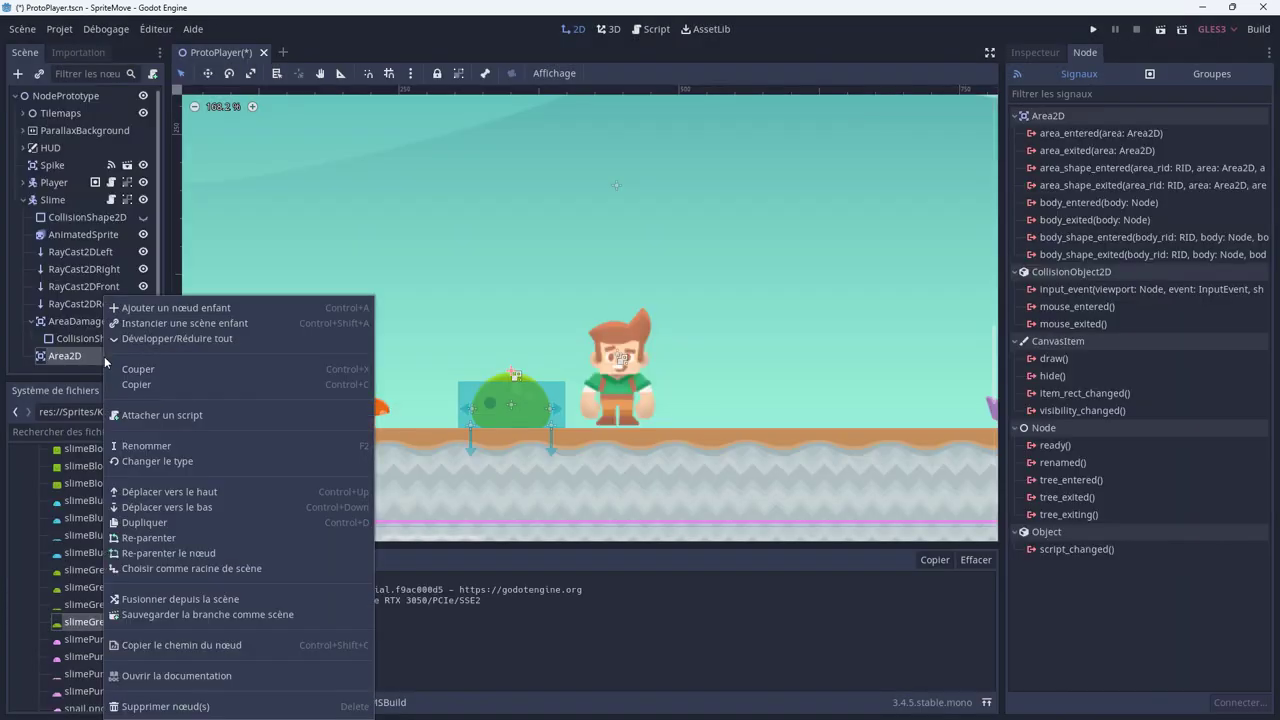
click(150, 310)
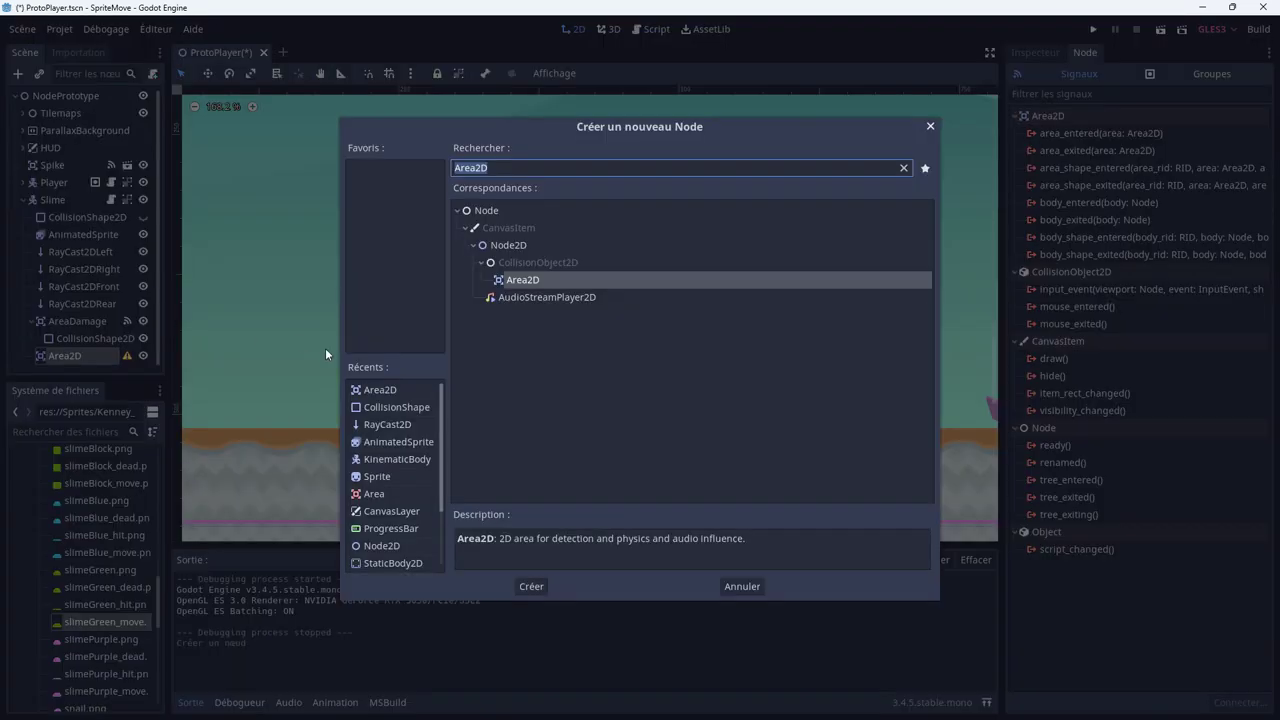
double_click(393, 408)
double_click(84, 339)
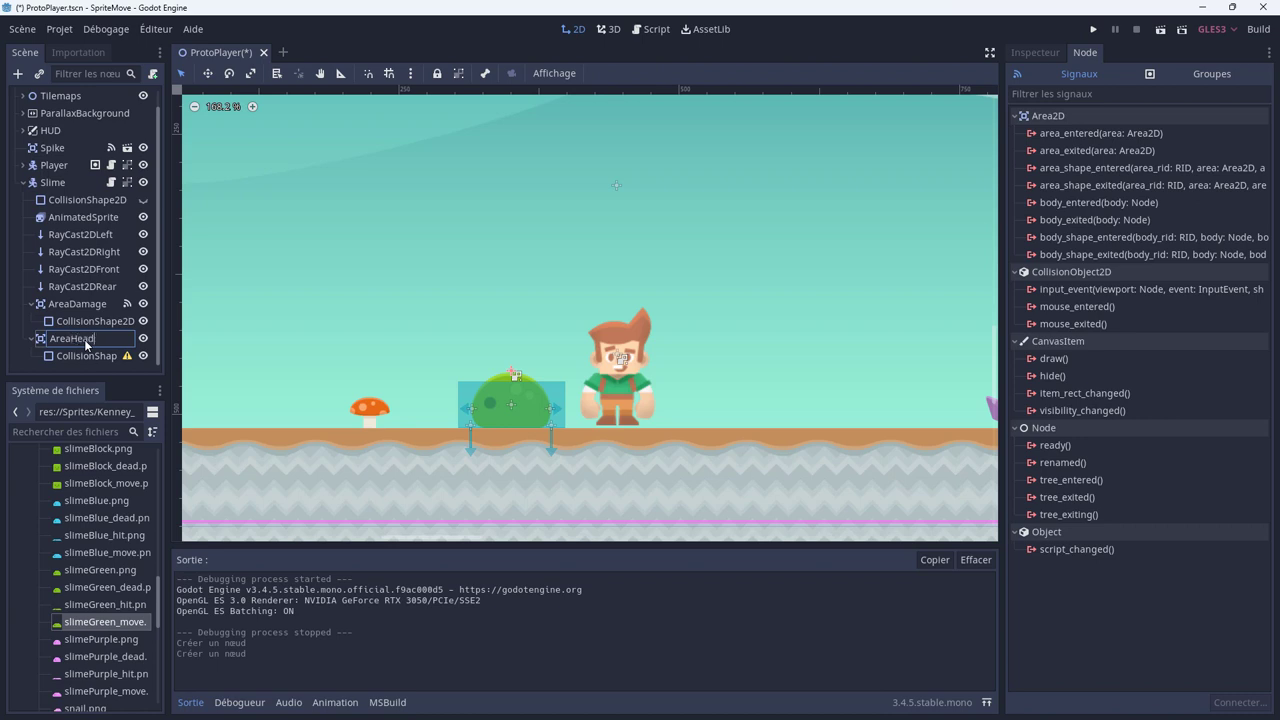
key(BackSpace)
key(Return)
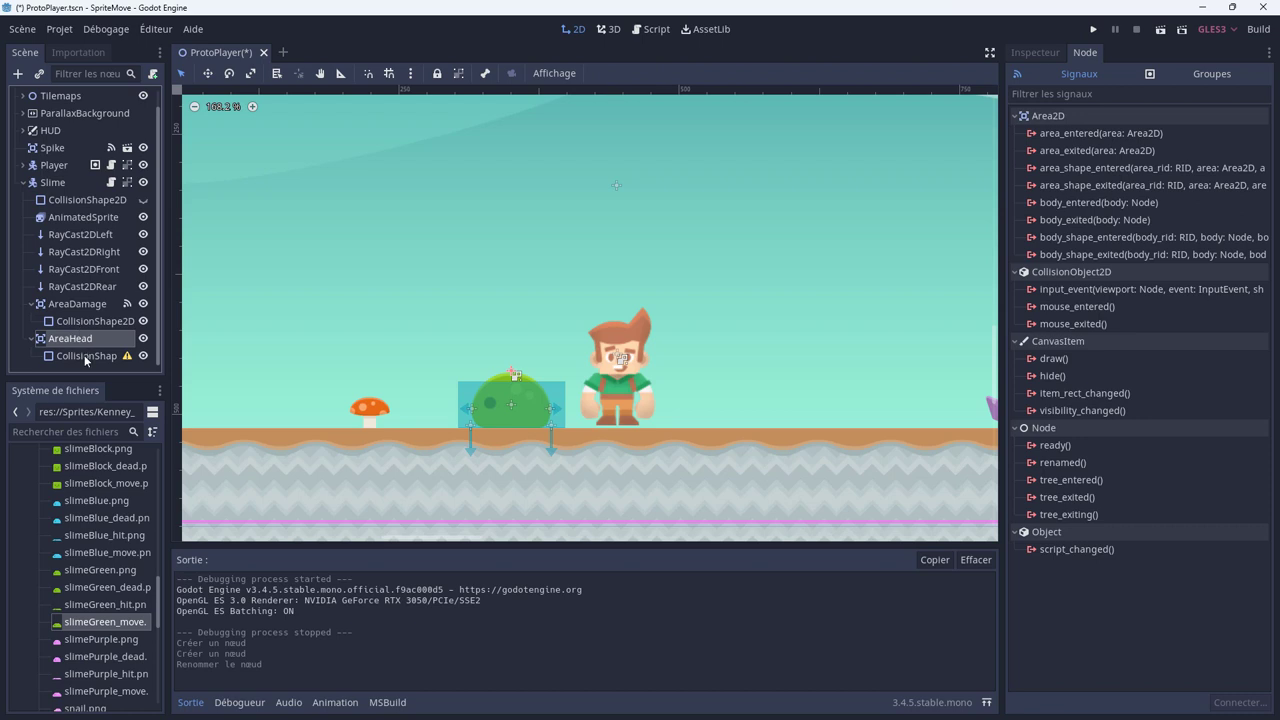
click(85, 357)
Assign a new RectangleShape2D to AreaHead's collision shape and stretch it into a thin strip over the slime's head.
click(1035, 52)
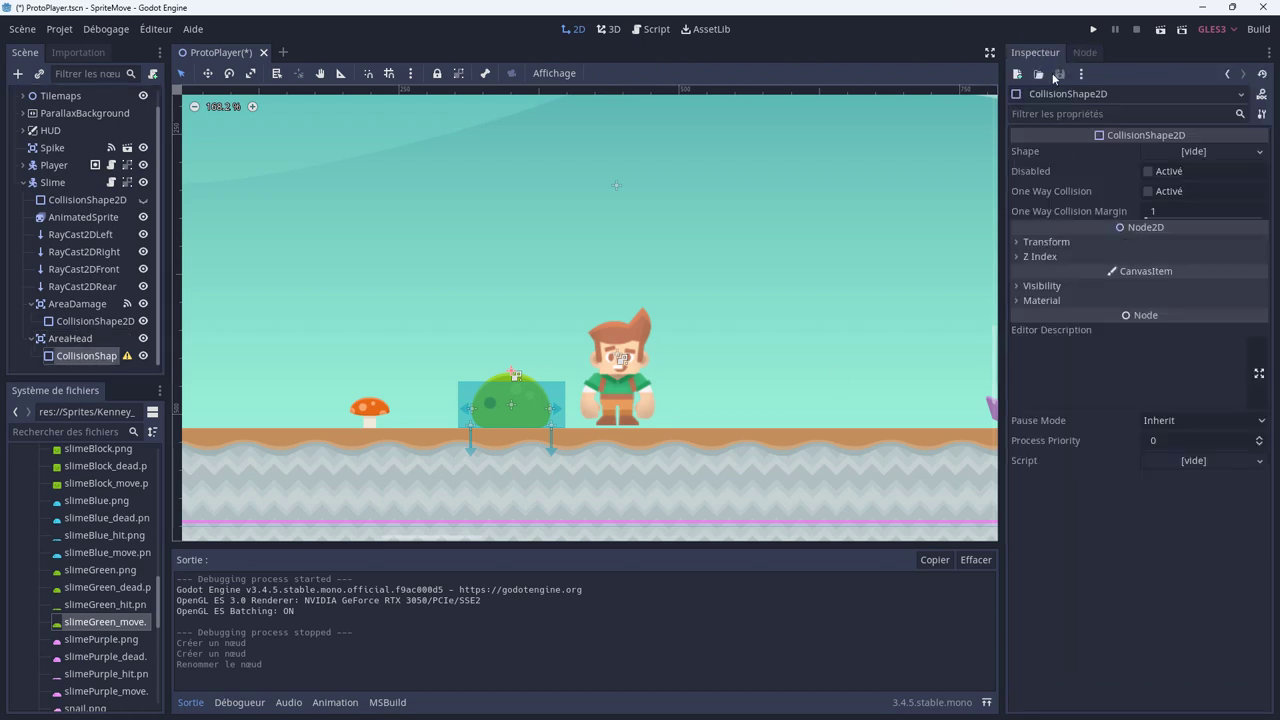
click(1222, 151)
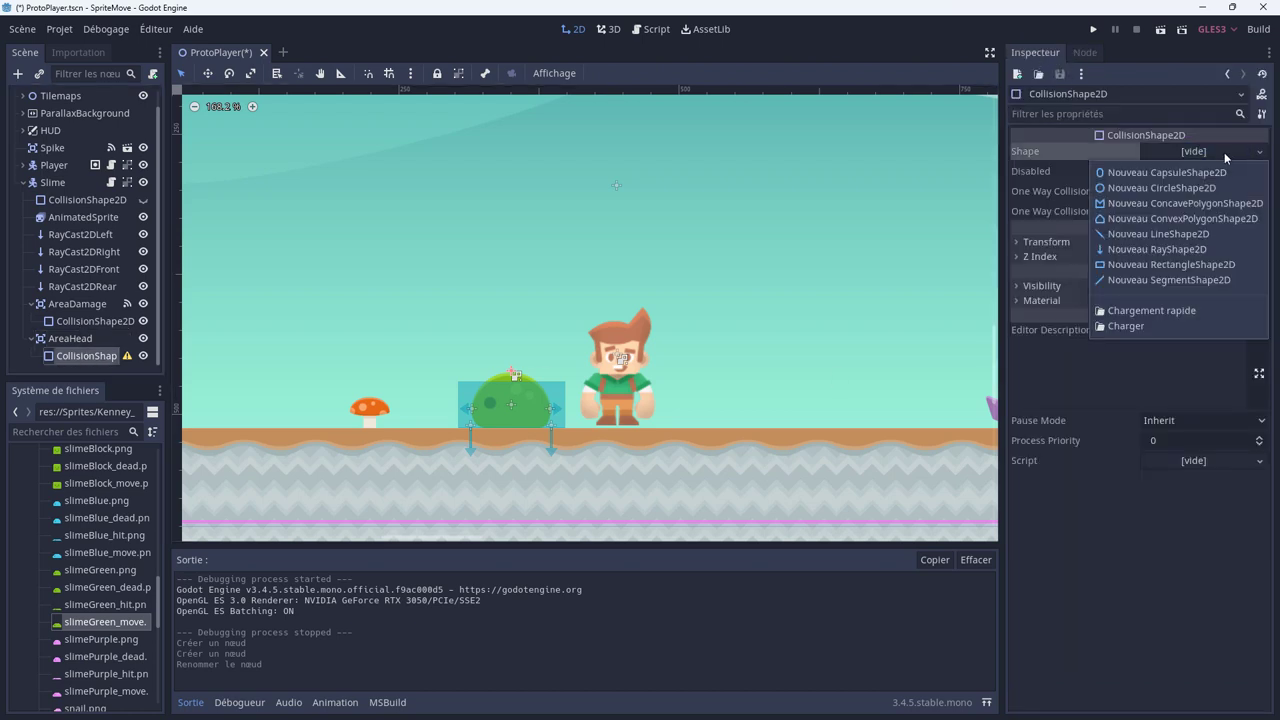
click(1159, 266)
scroll(515, 420, up, 3)
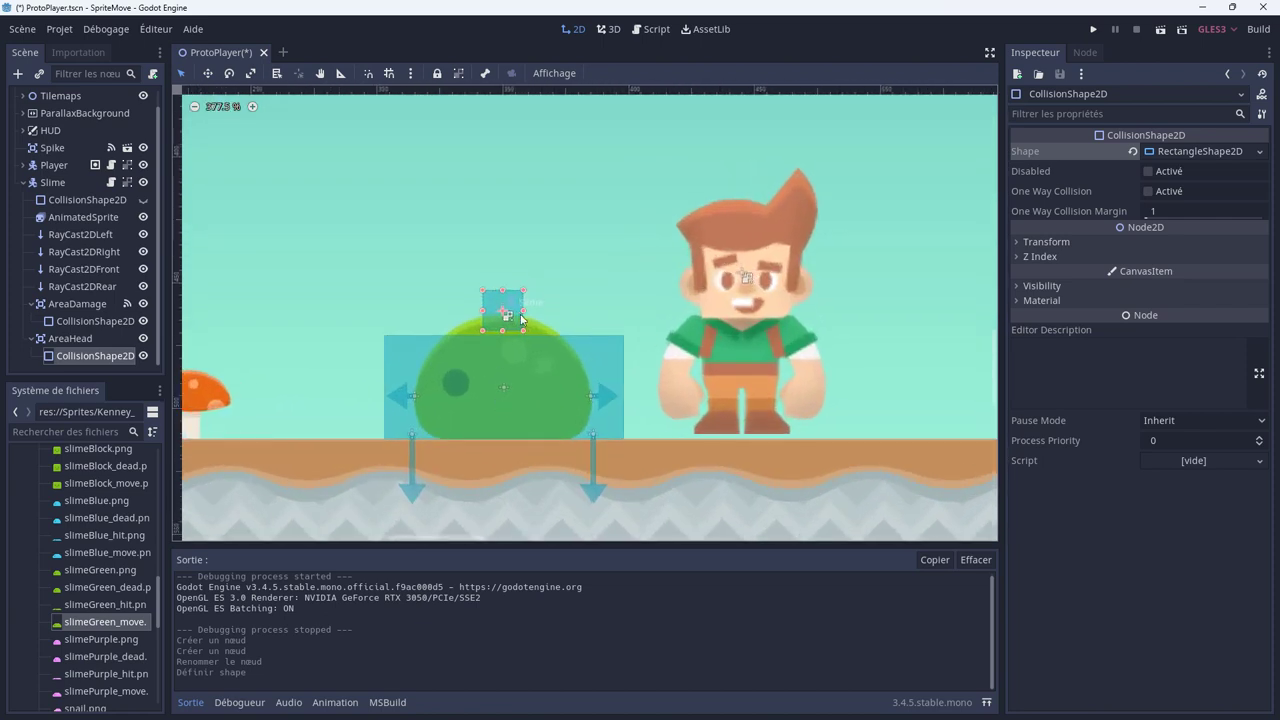
mouse_move(527, 293)
mouse_down()
mouse_move(531, 316)
mouse_move(597, 330)
mouse_up()
drag(482, 322, 414, 327)
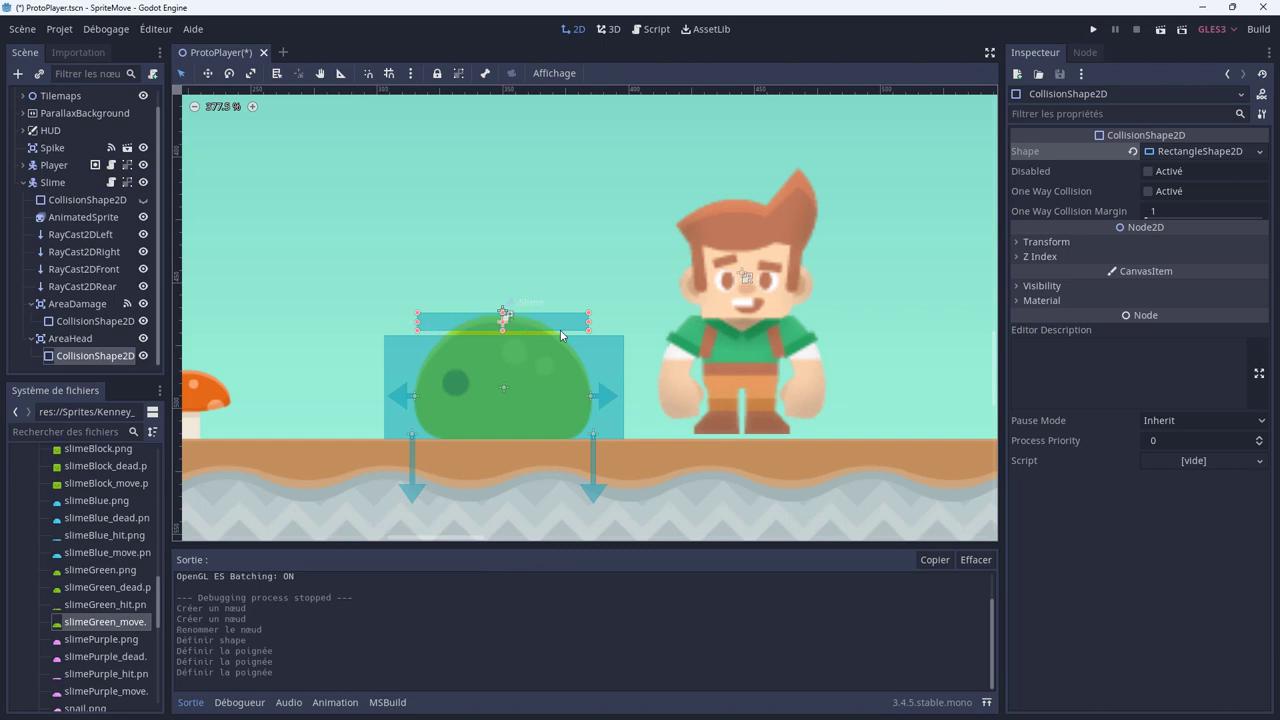
drag(589, 327, 594, 328)
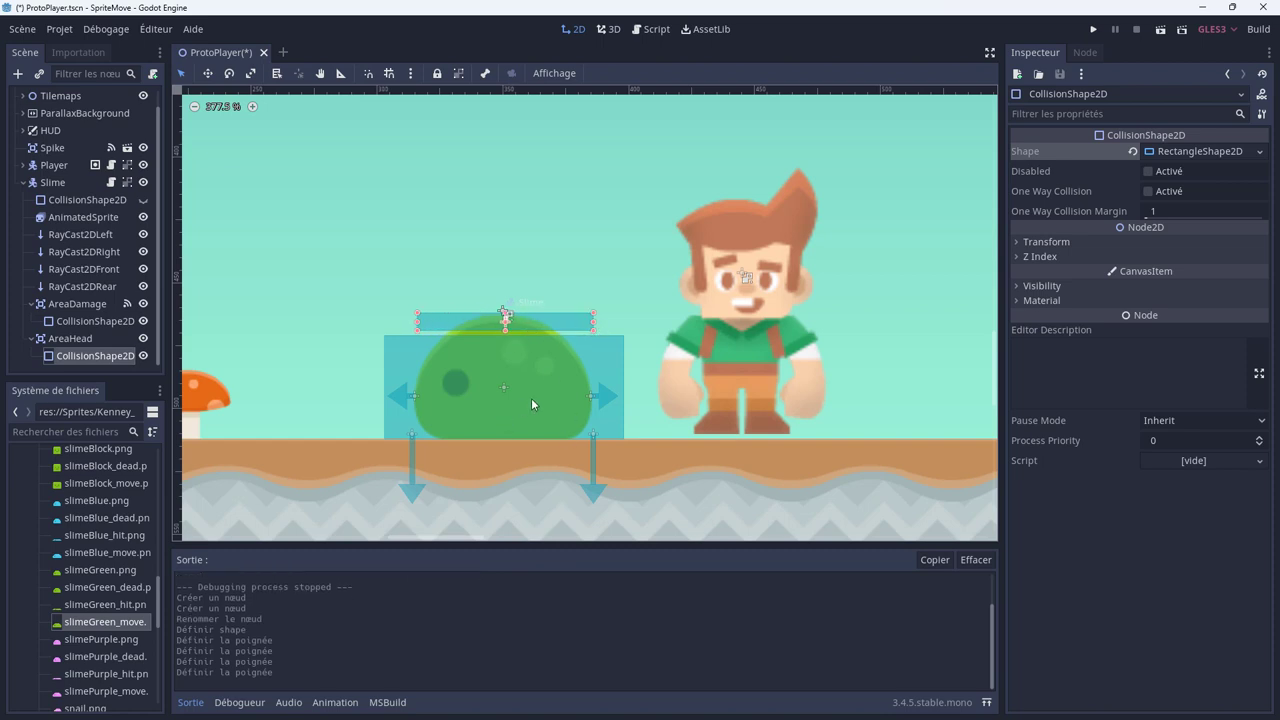
click(78, 339)
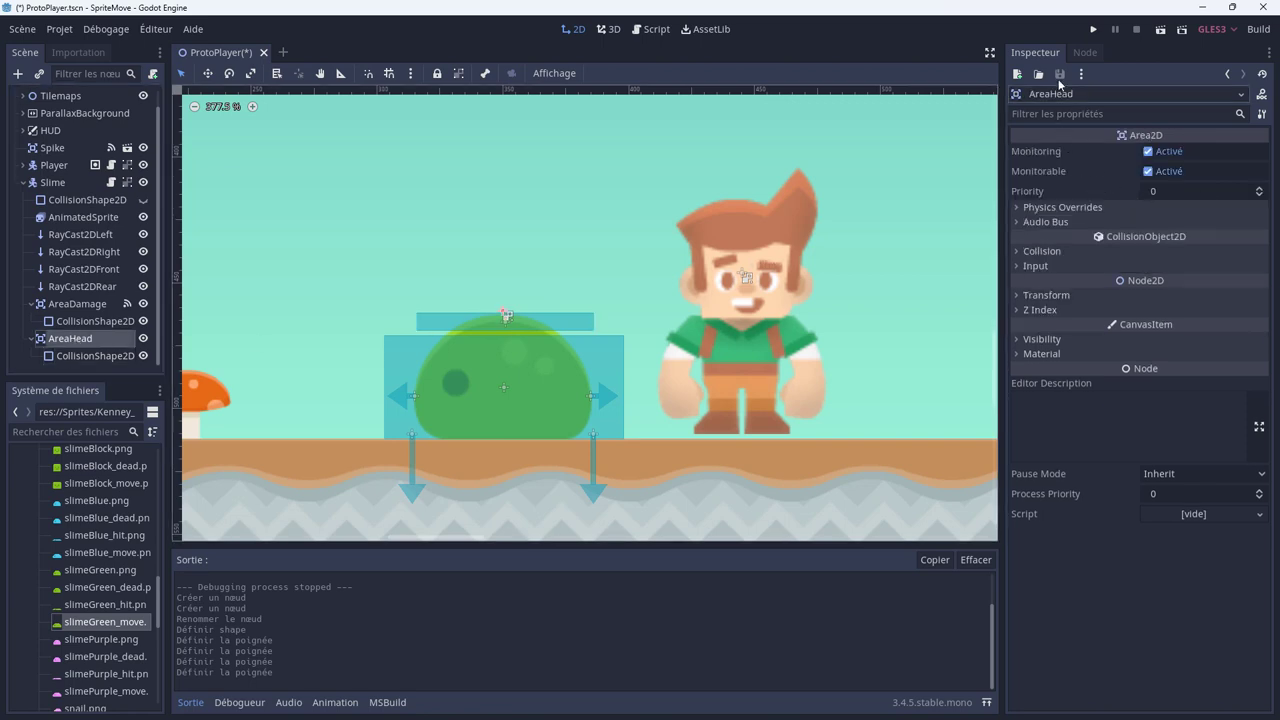
Connect AreaHead's body_entered signal to the Slime script with the receiver method OnAreaHeadbodyentered.
click(1085, 55)
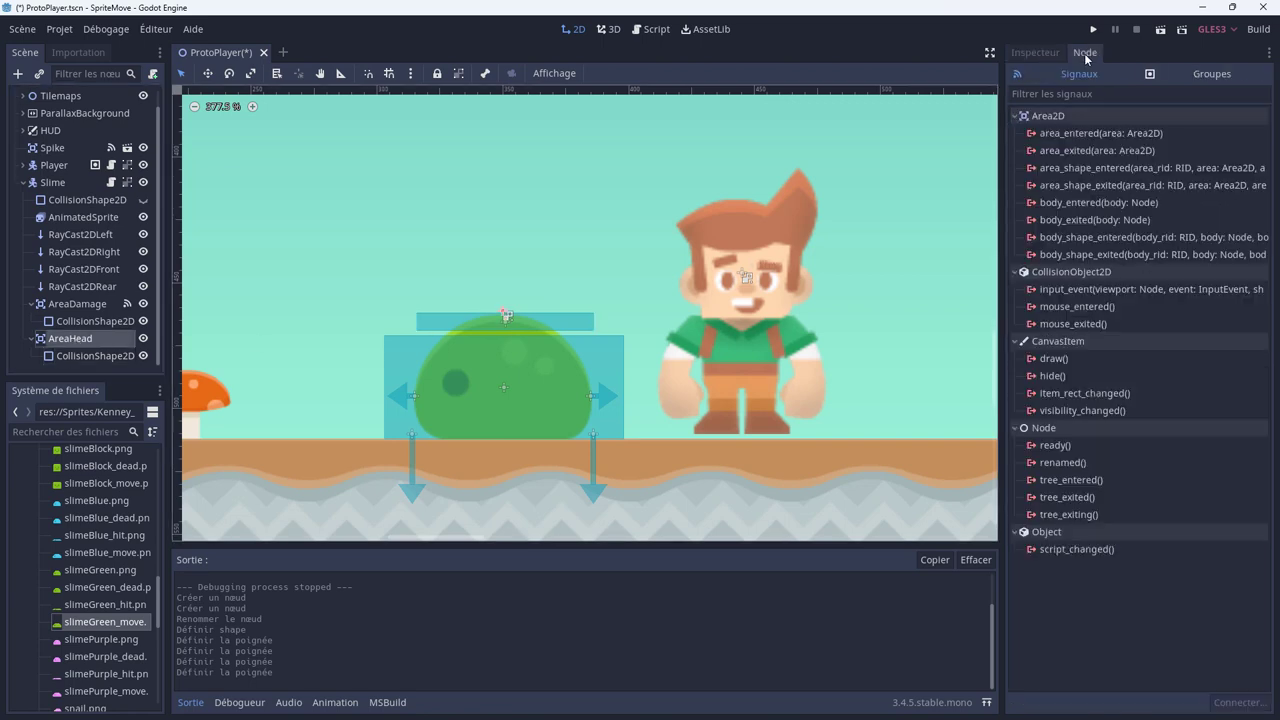
double_click(1084, 204)
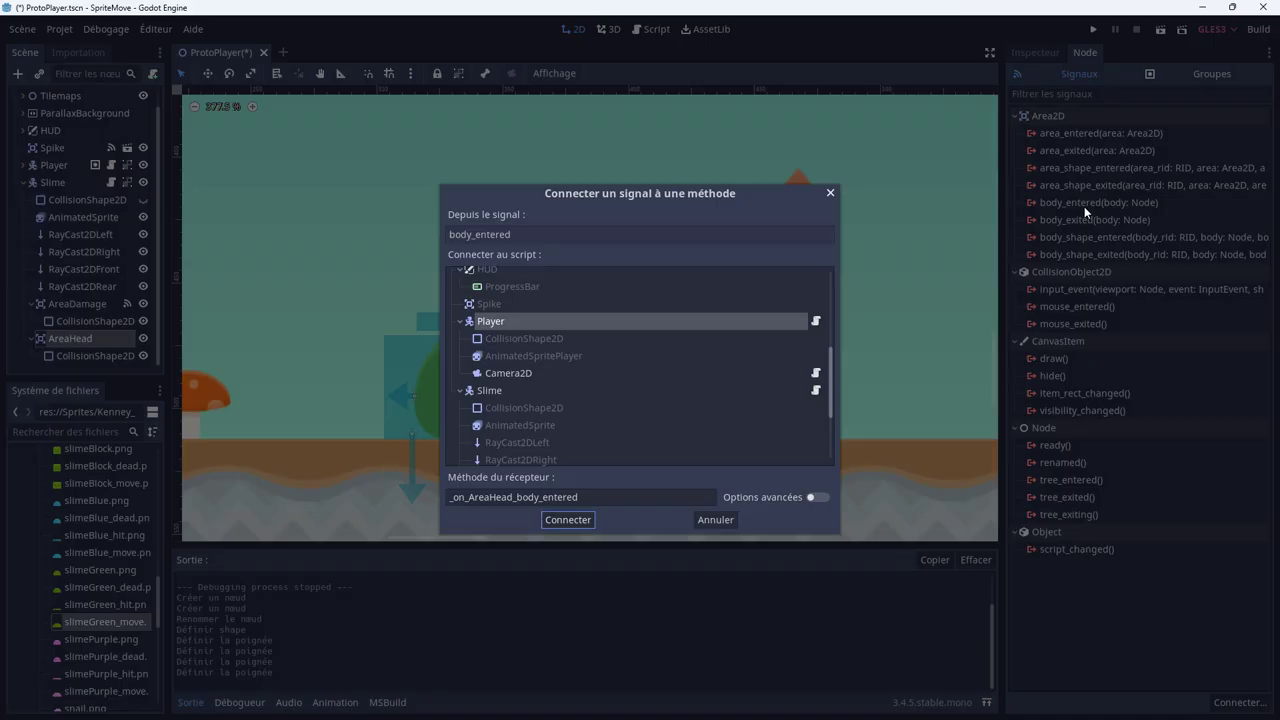
click(505, 391)
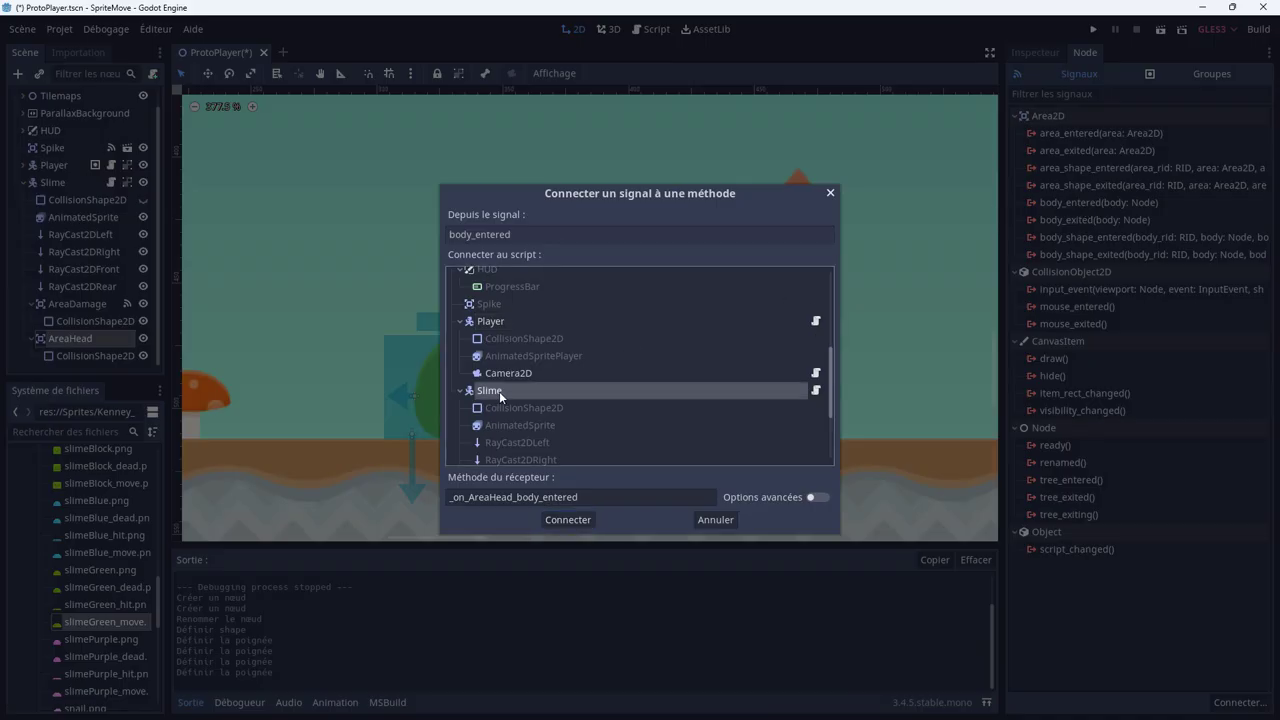
click(455, 497)
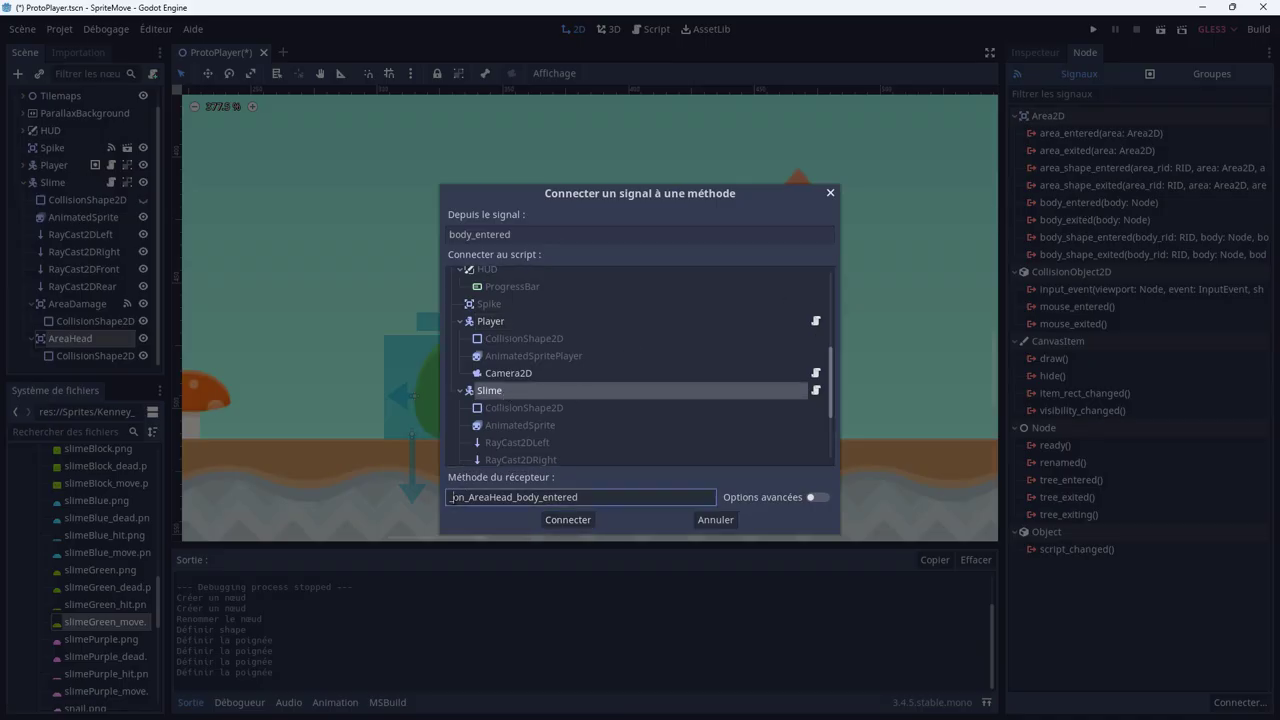
key(Delete)
key(Delete)
text(O)
key(Delete)
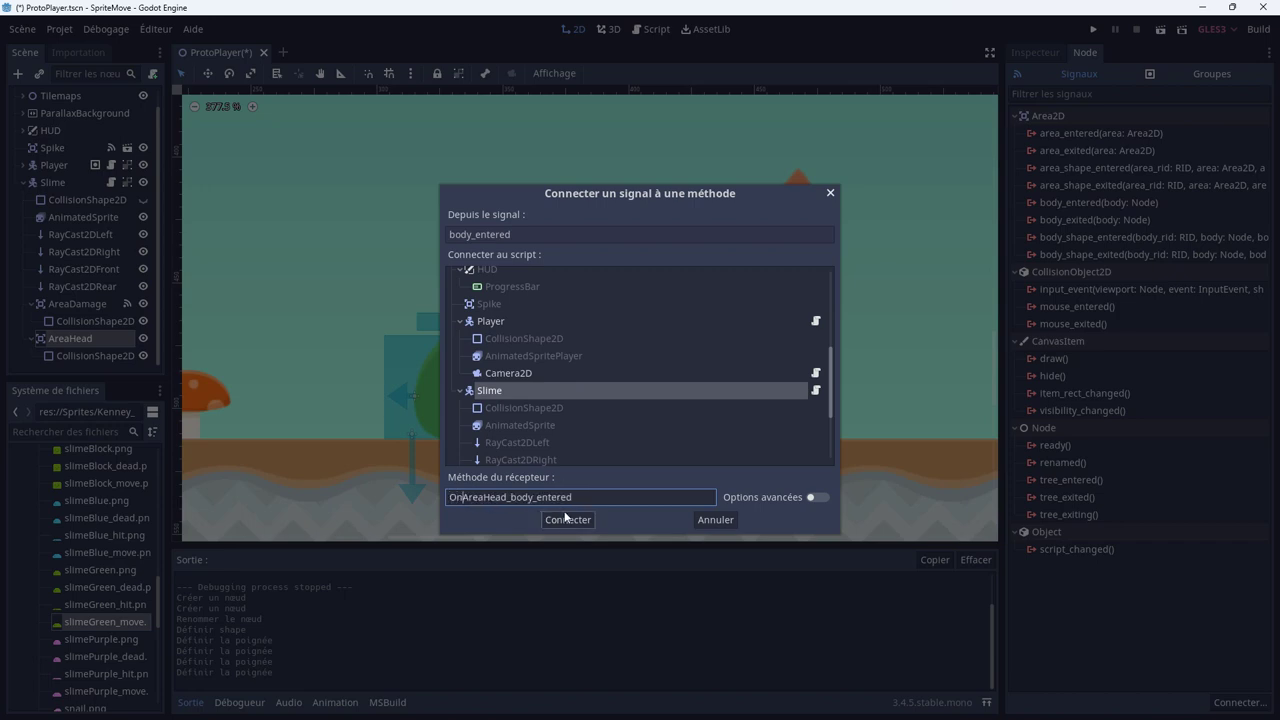
key(Delete)
key(Delete)
key(ctrl+a)
key(ctrl+c)
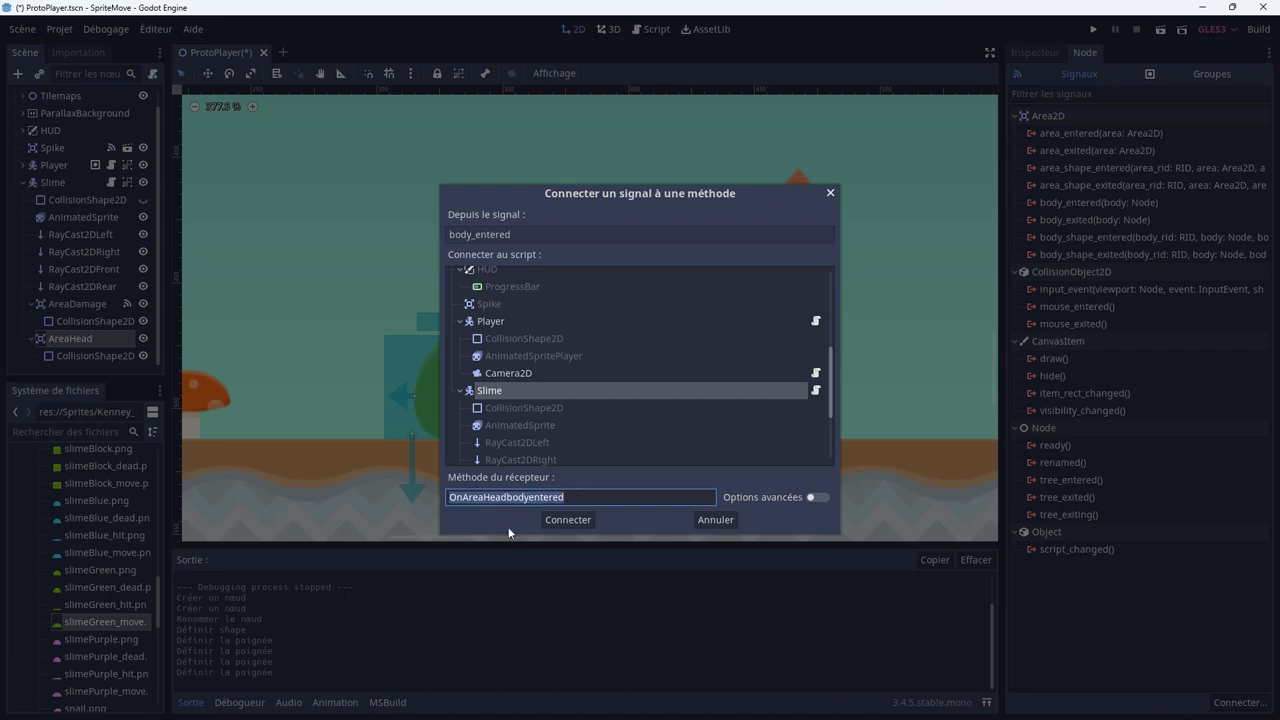
click(556, 520)
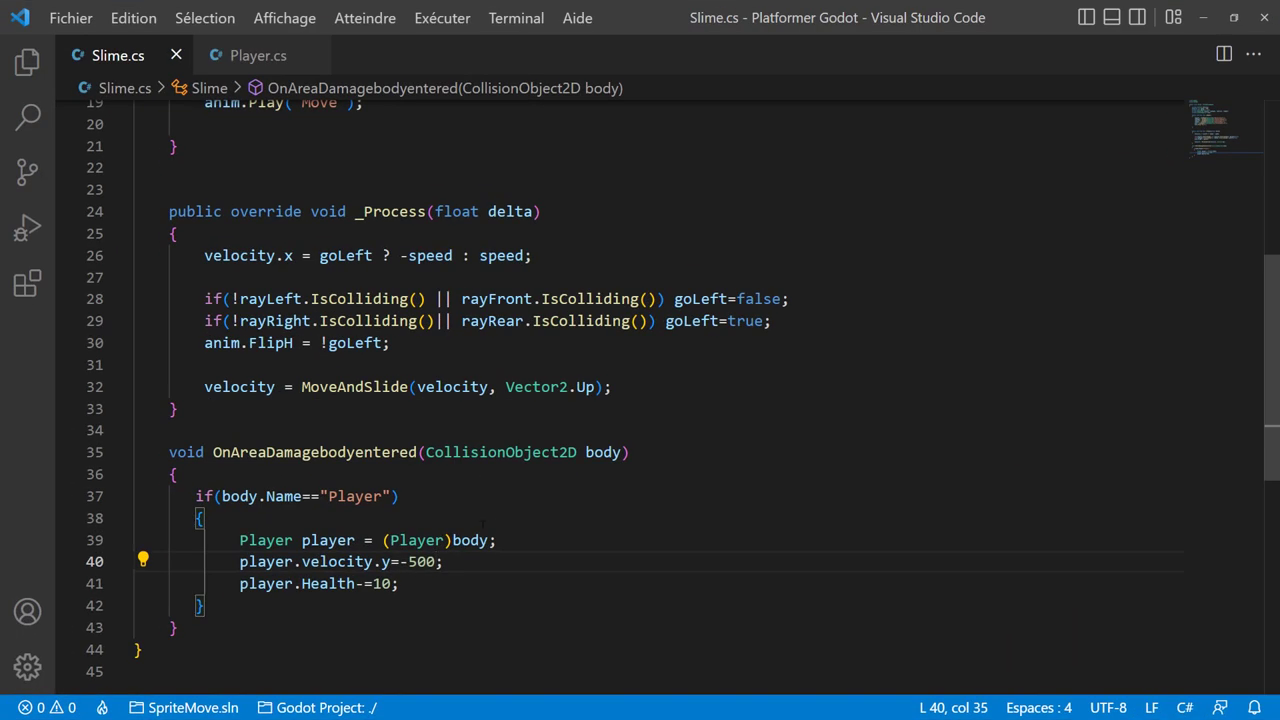
Add a void OnAreaHeadbodyentered(CollisionObject2D body) method below the existing method in Slime.cs.
click(231, 511)
key(Return)
key(Return)
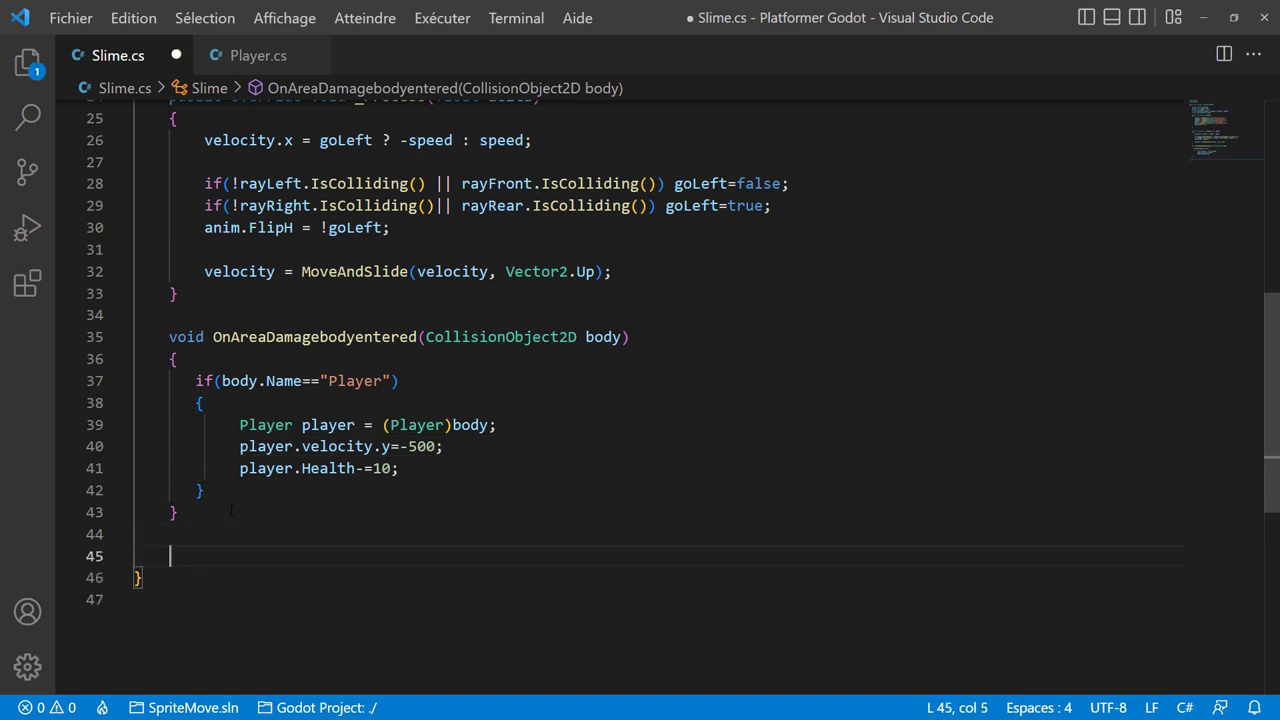
text(void)
key(ctrl+v)
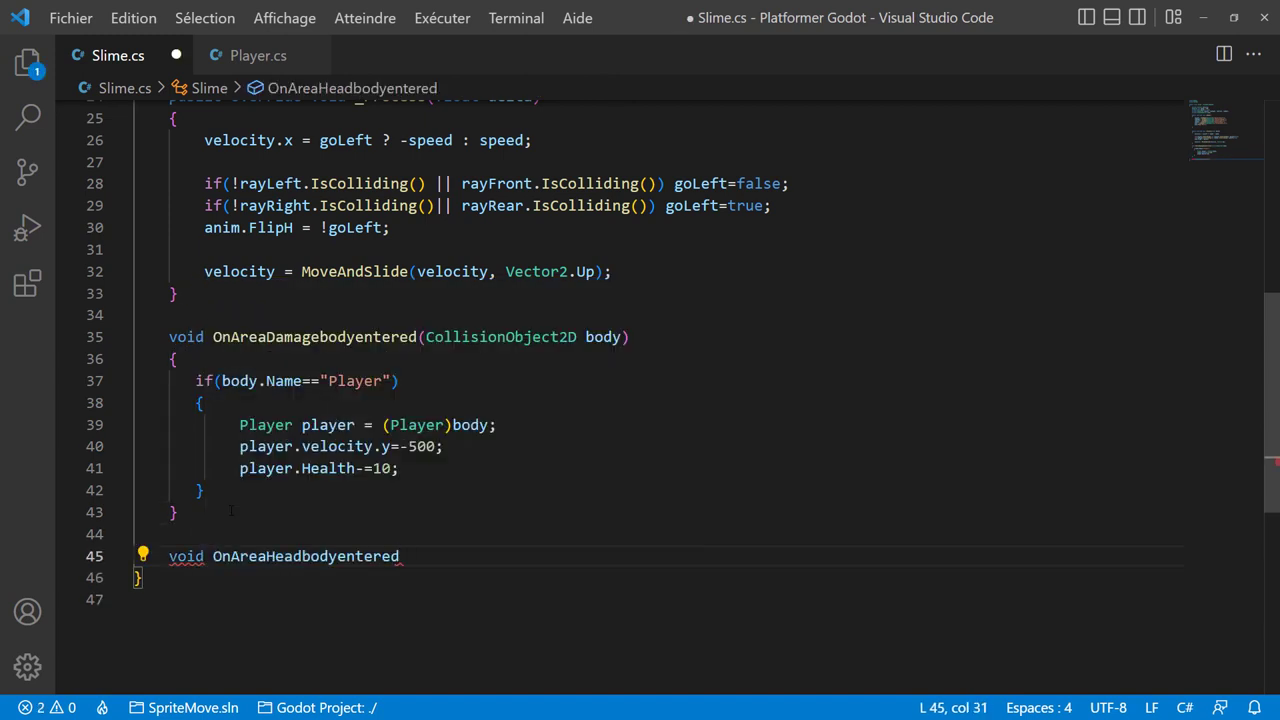
text((coll)
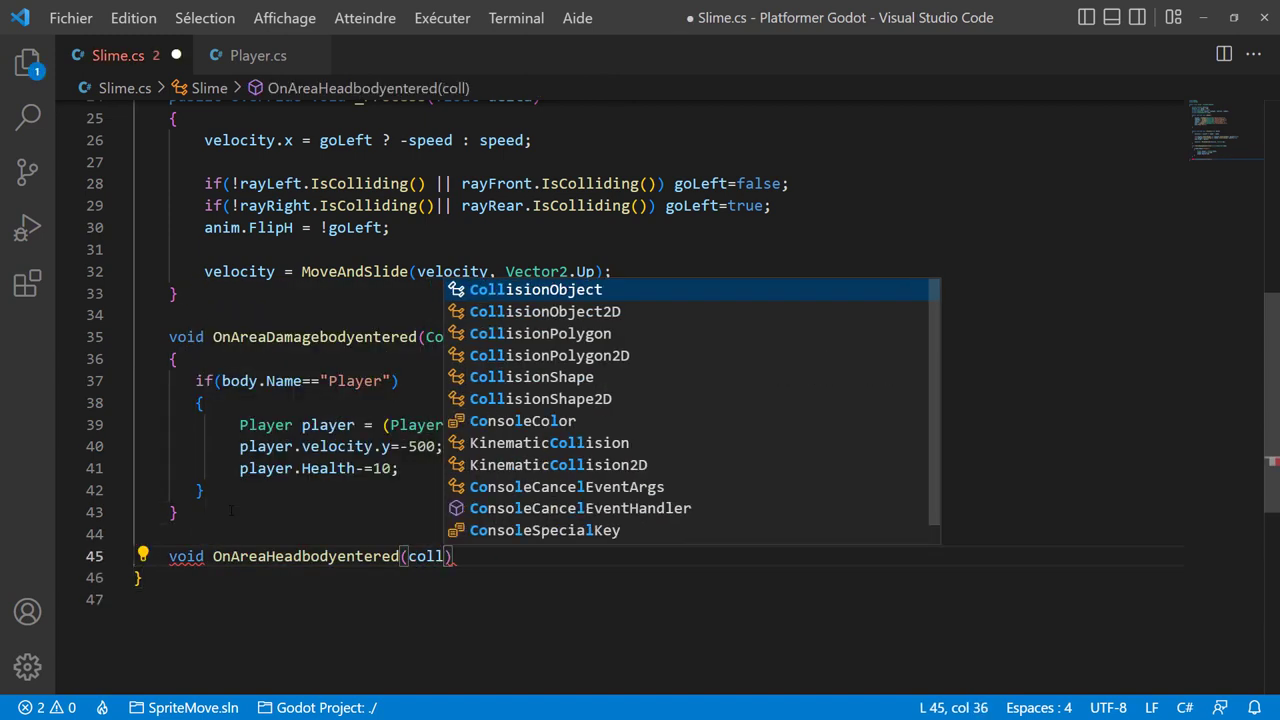
key(Down)
key(Return)
text(bo)
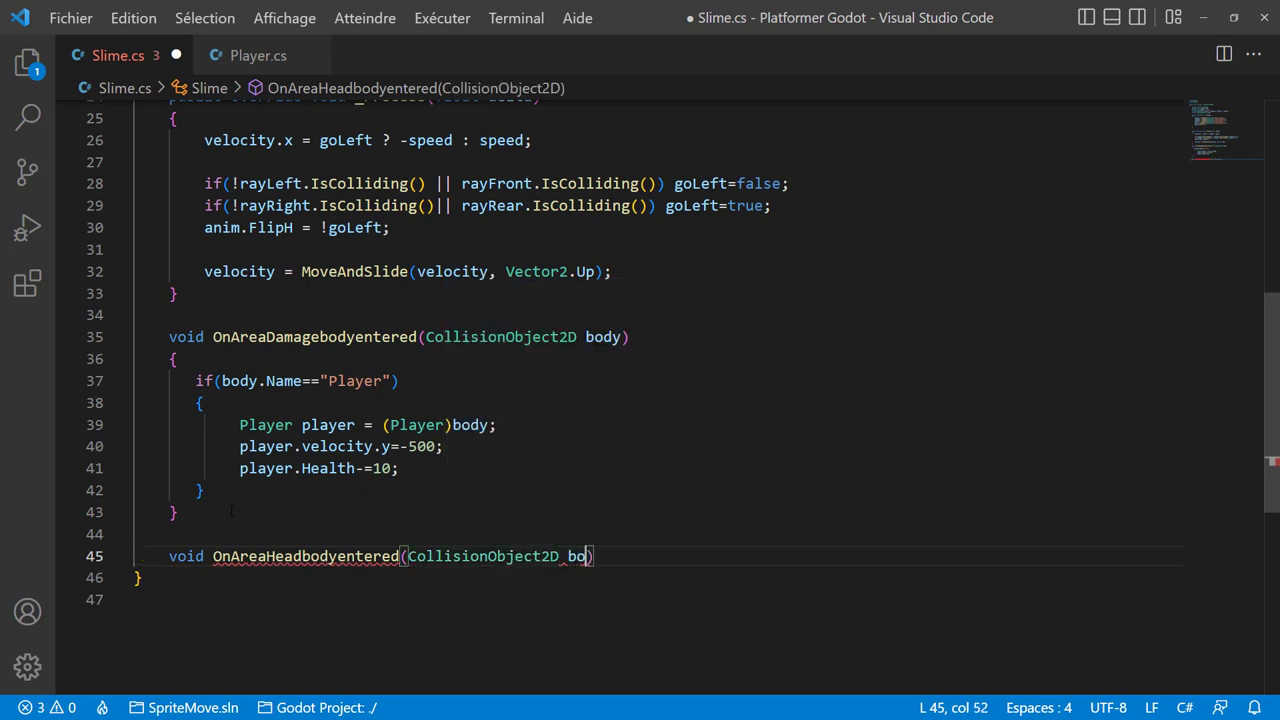
text(dy))
Give the new method a QueueFree(); body and save Slime.cs.
key(Return)
text({)
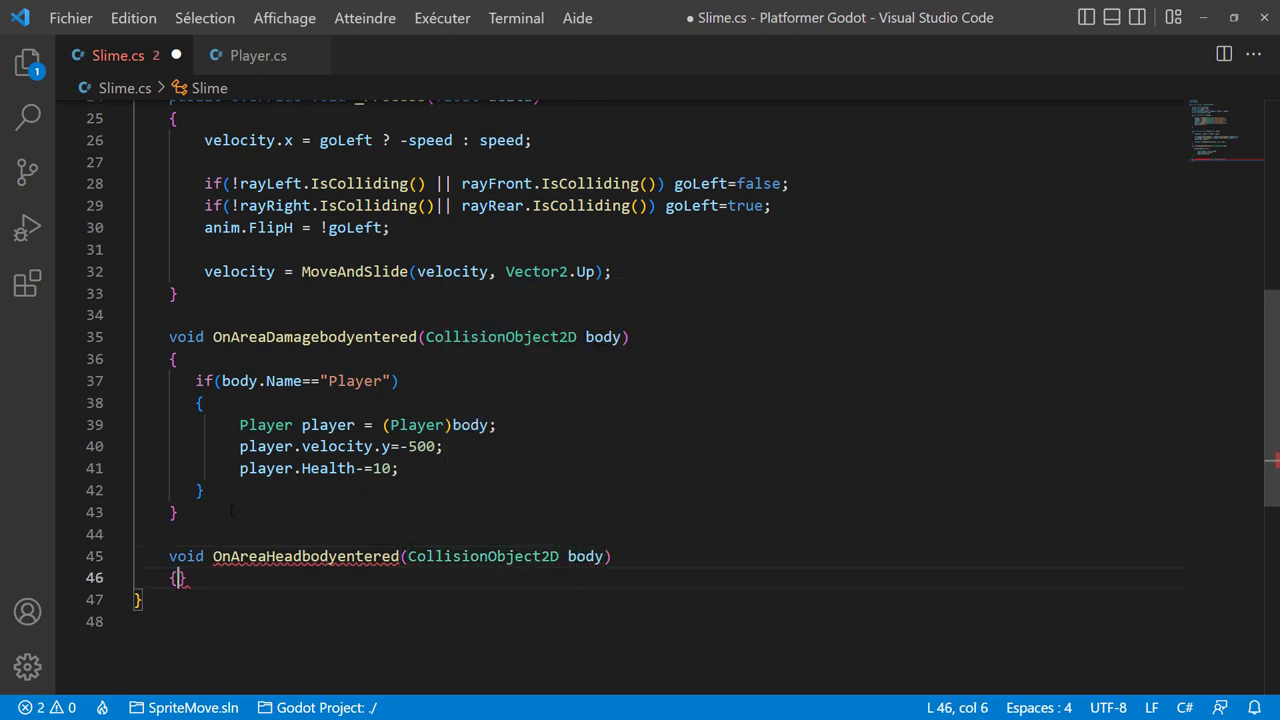
key(Return)
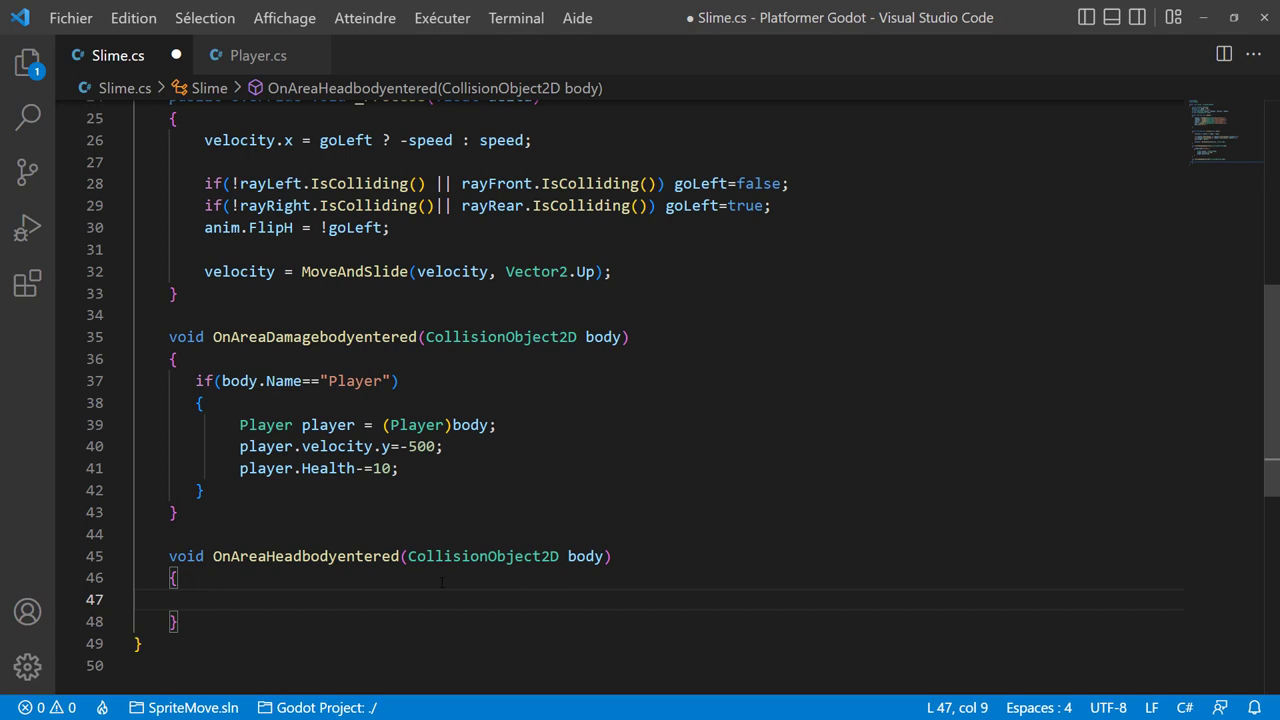
text(Qu)
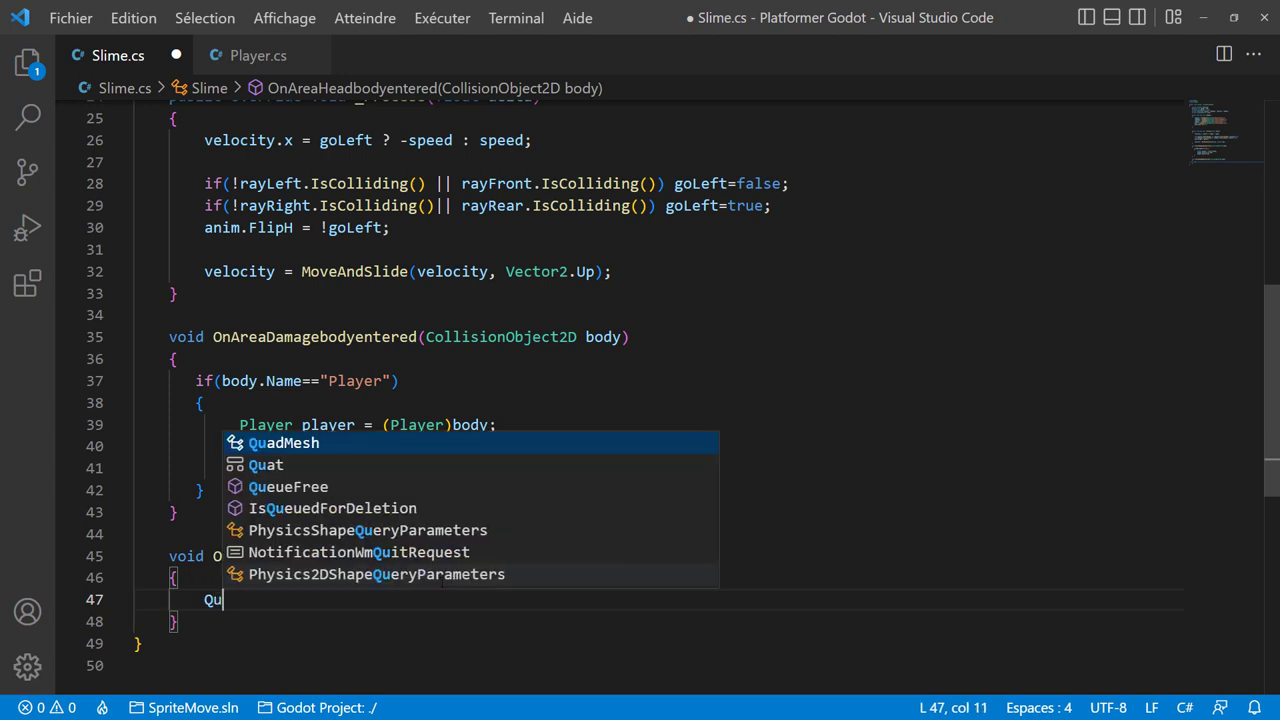
key(Down)
key(Down)
key(Return)
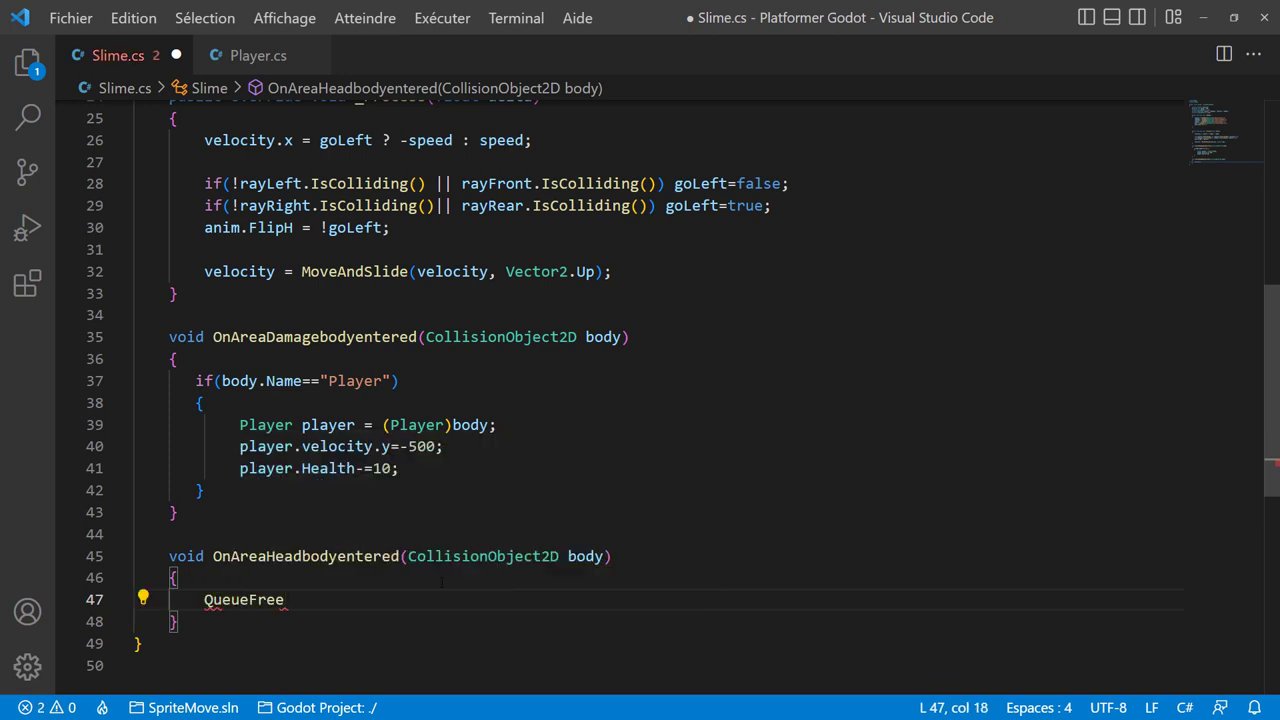
text(()
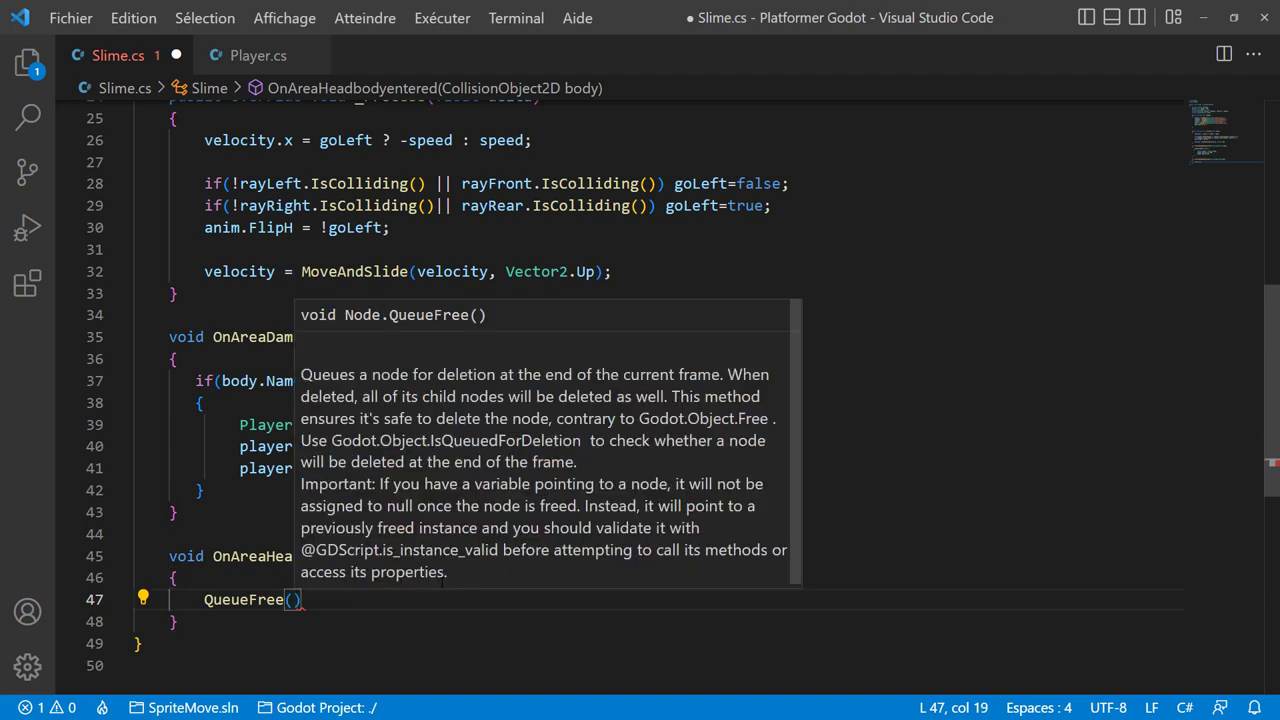
text();)
key(ctrl+s)
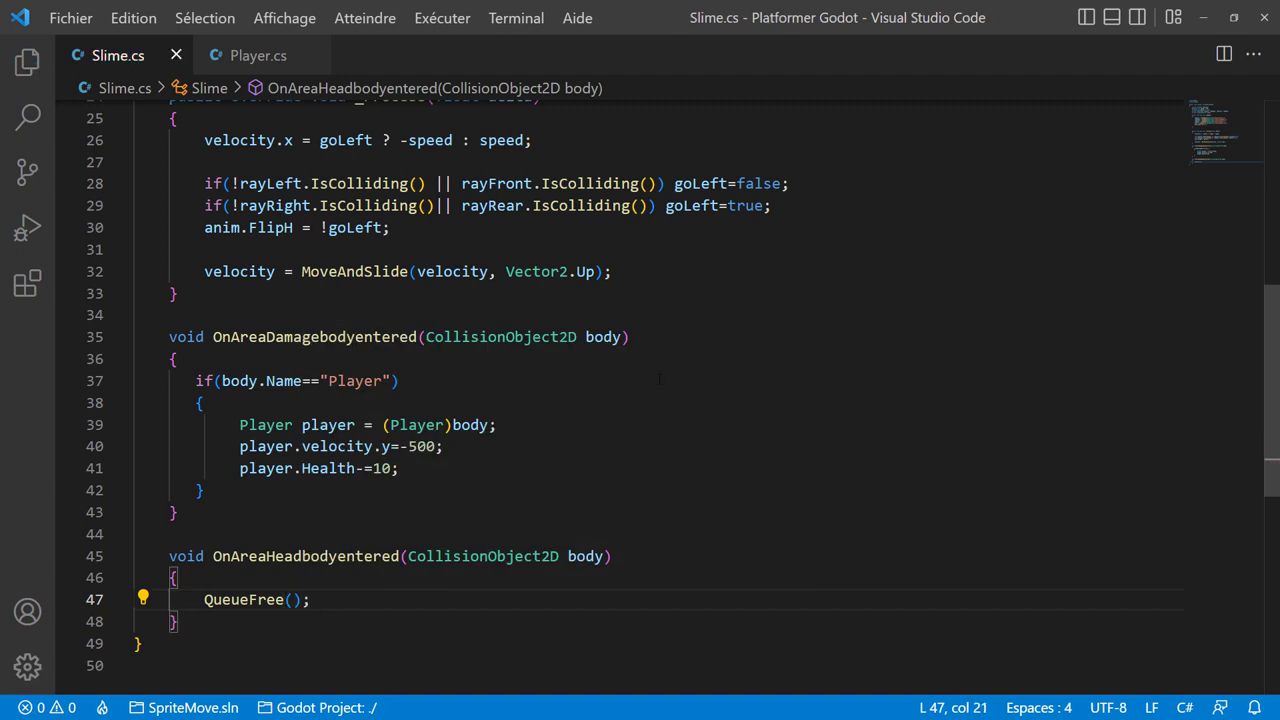
key(alt+Tab)
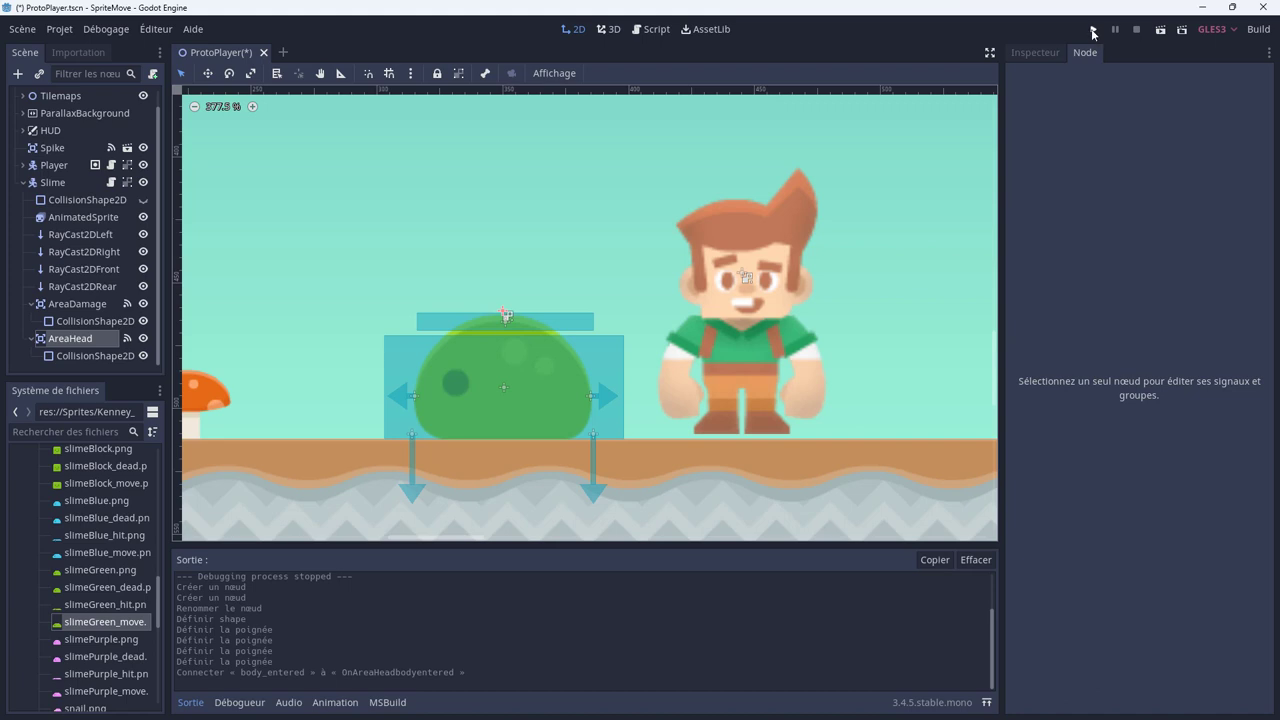
Run the game, walk the player into the slime so health drops to 90%, then close it.
click(1093, 30)
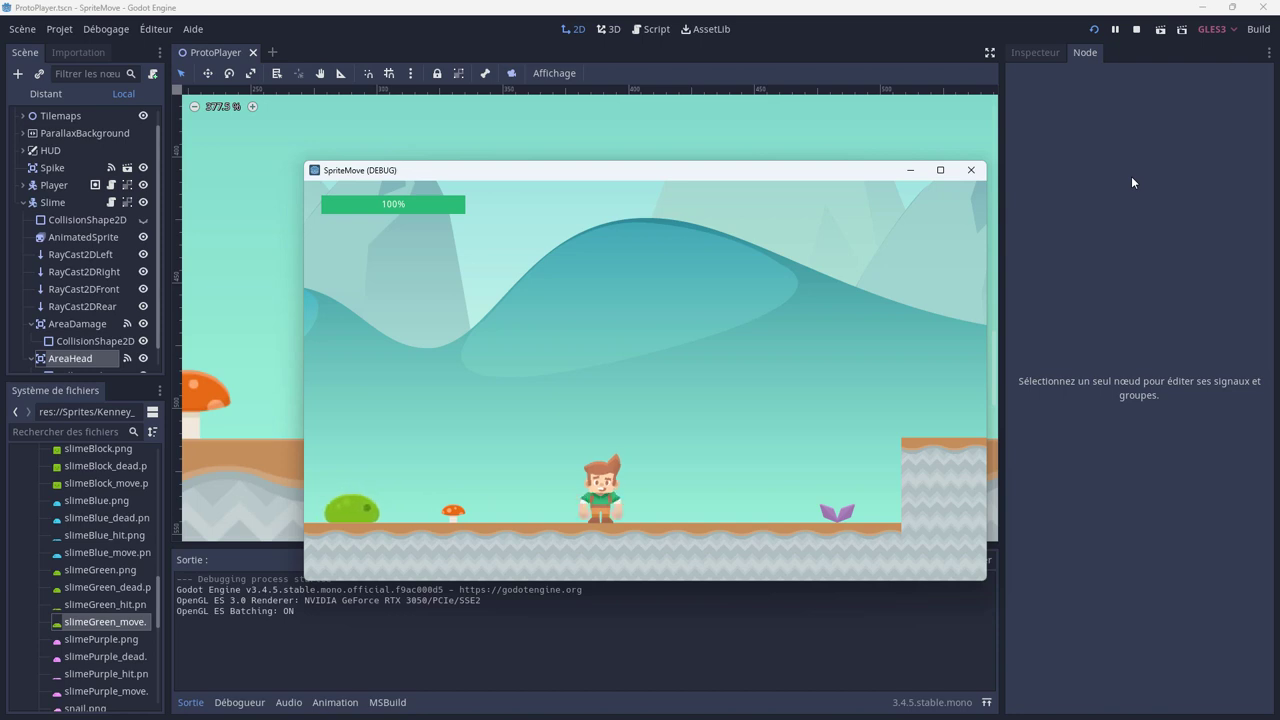
key(Right)
key(Left)
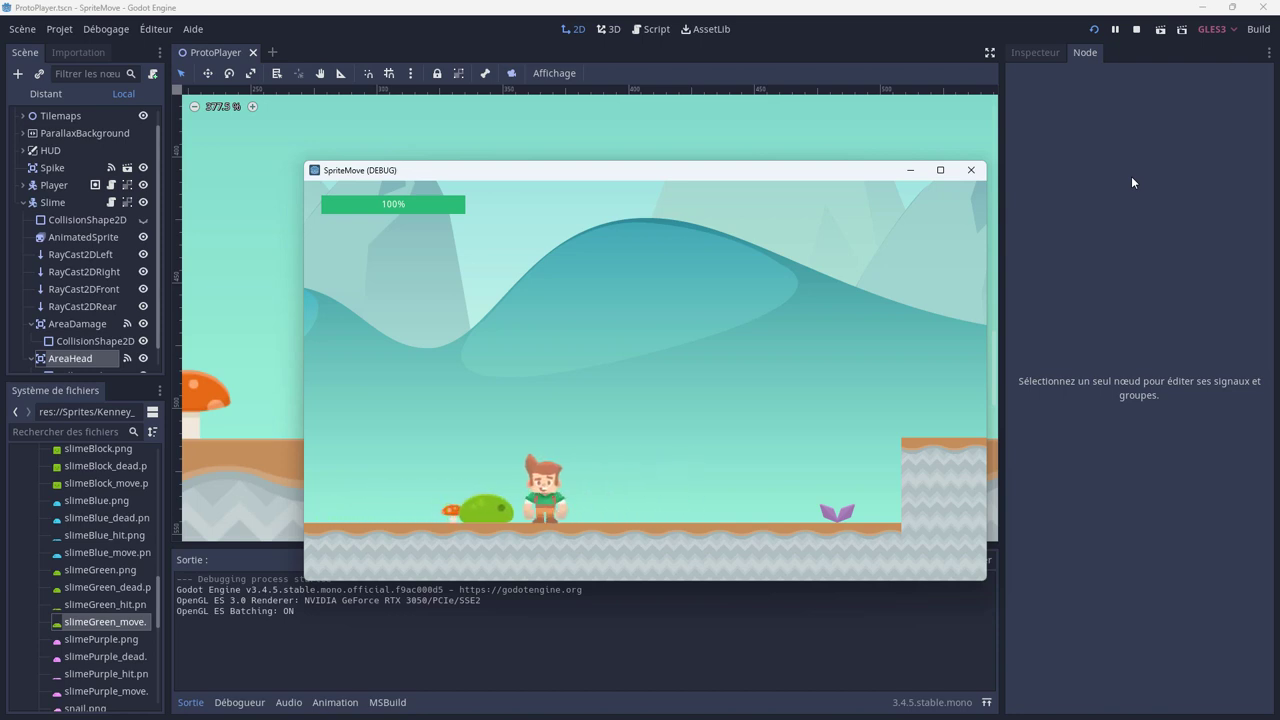
click(982, 175)
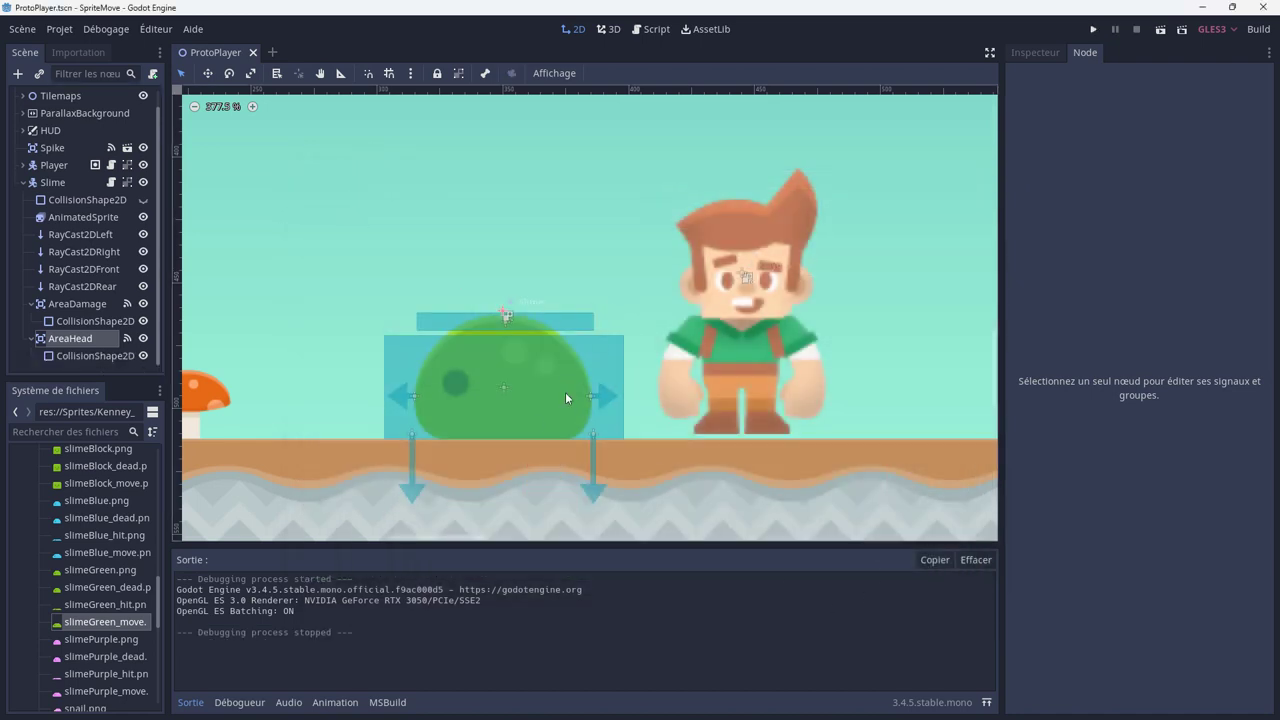
Resize AreaDamage's collision rectangle and nudge it down to y 38.
click(81, 302)
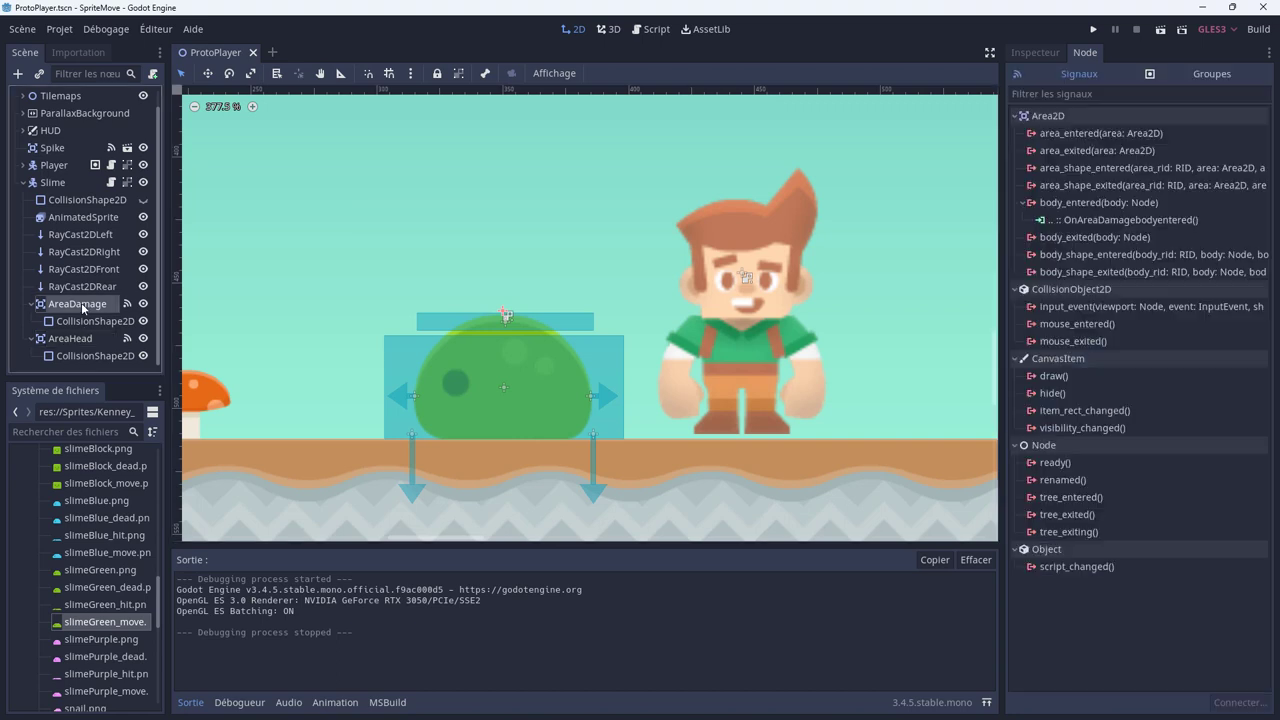
click(206, 75)
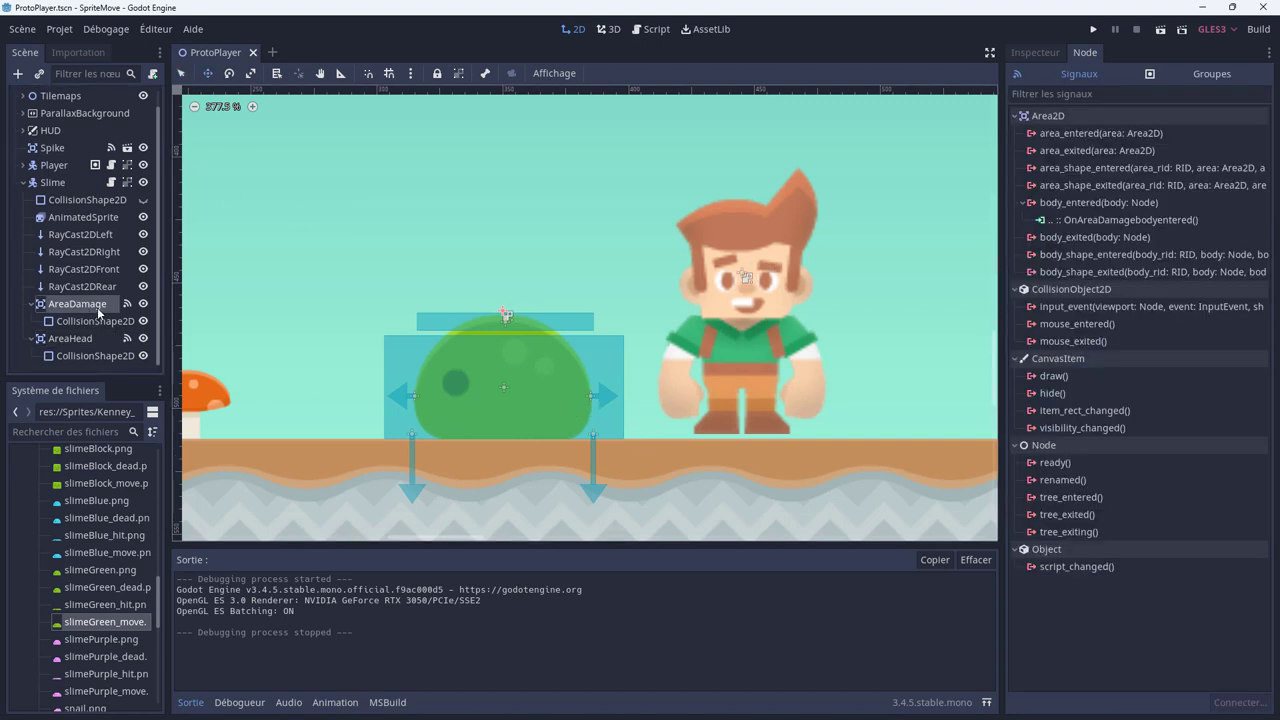
click(88, 323)
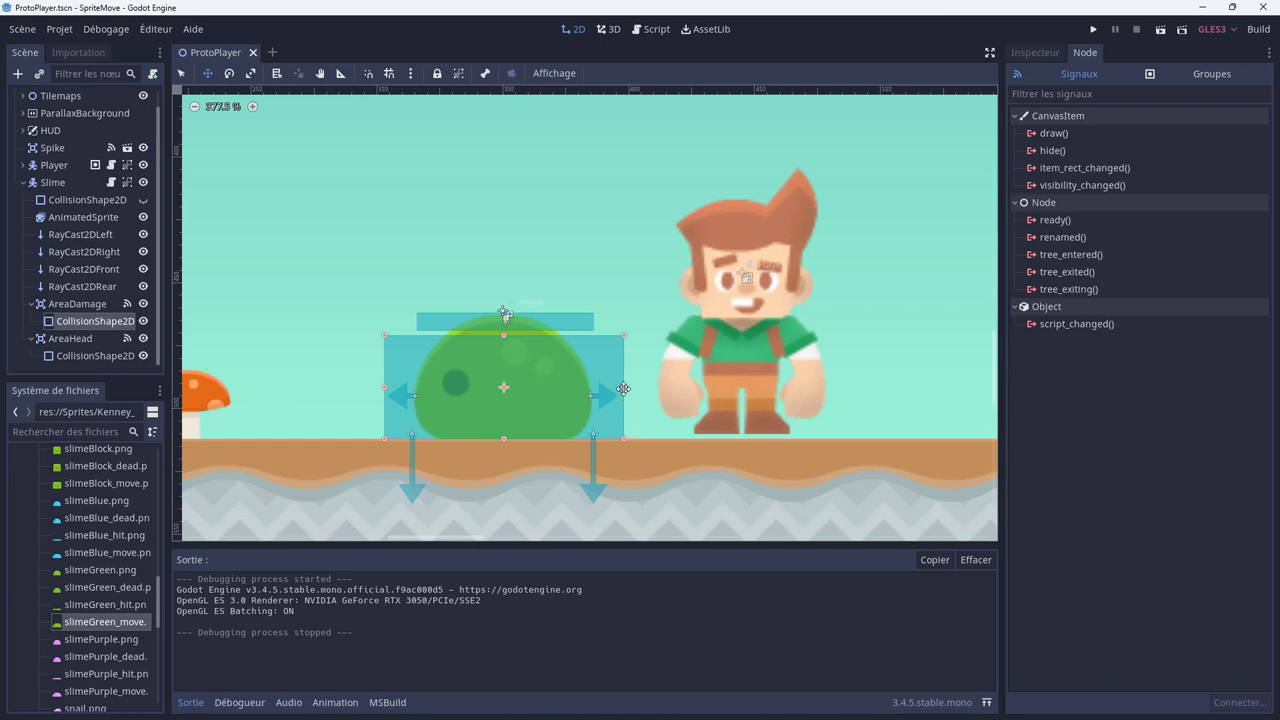
drag(620, 387, 621, 387)
click(385, 388)
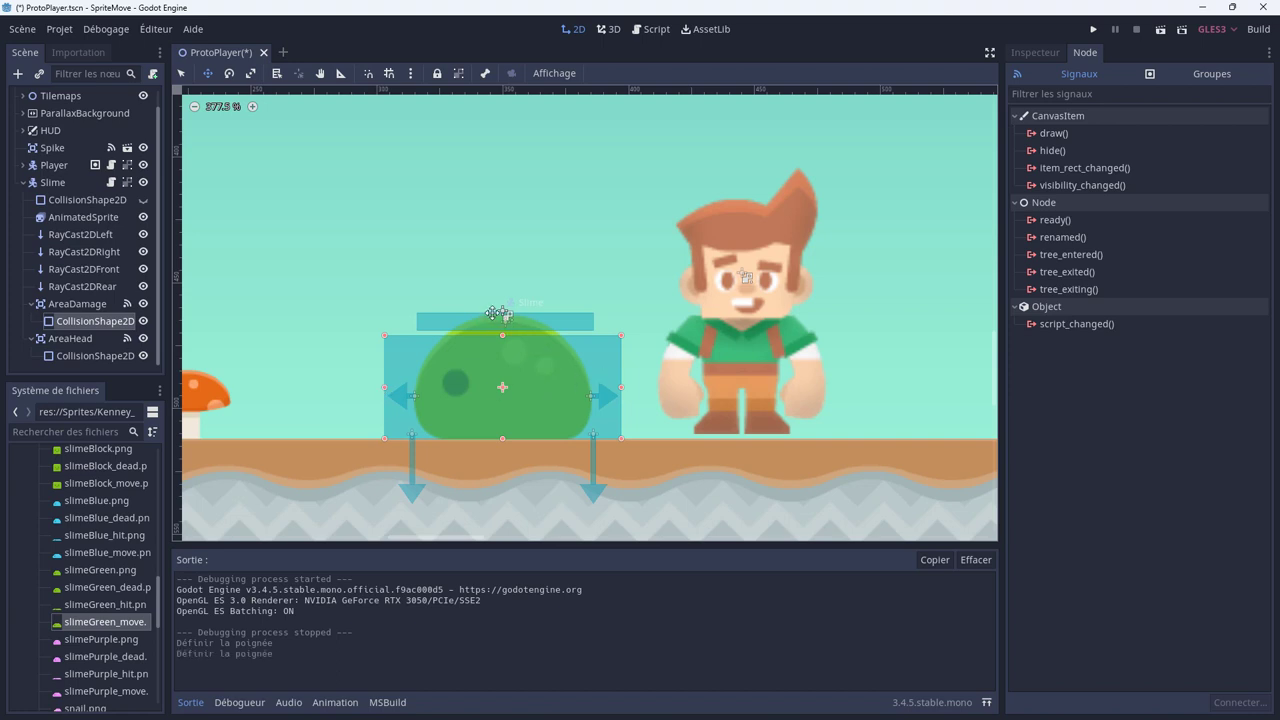
key(Down)
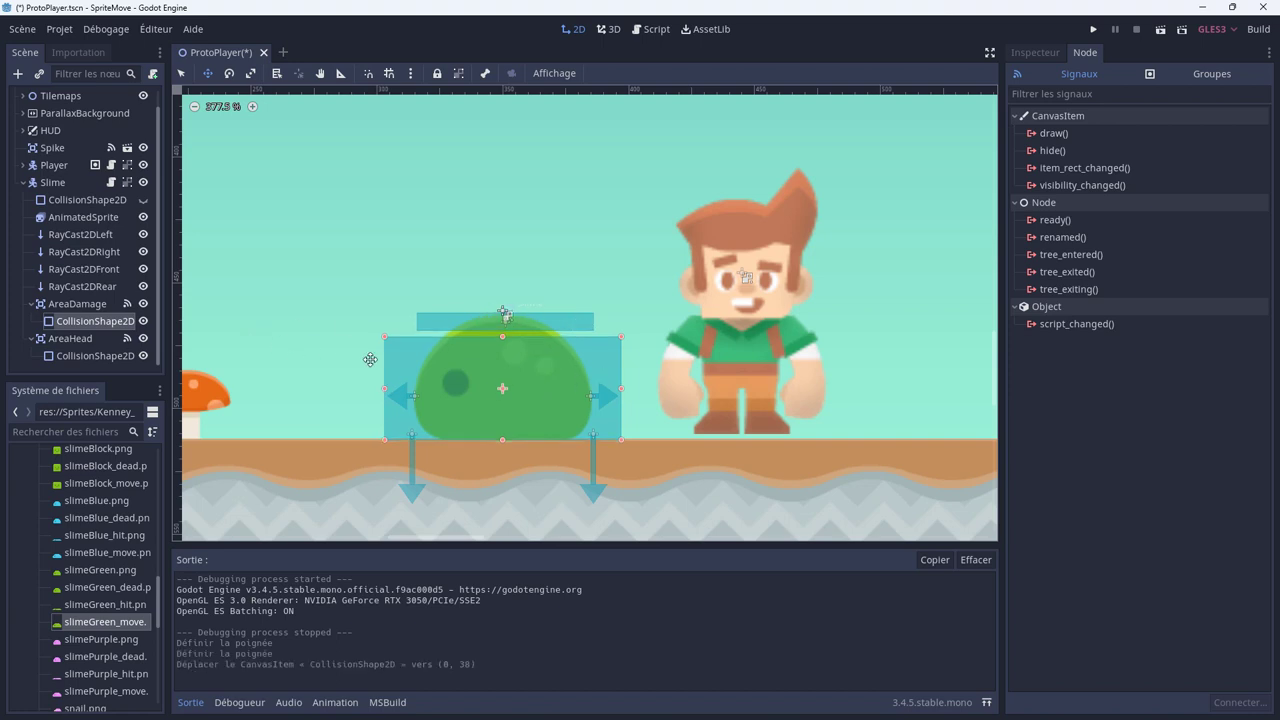
Narrow AreaHead's collision rectangle from both sides, adjust its top and bottom edges, then relaunch the game.
click(88, 355)
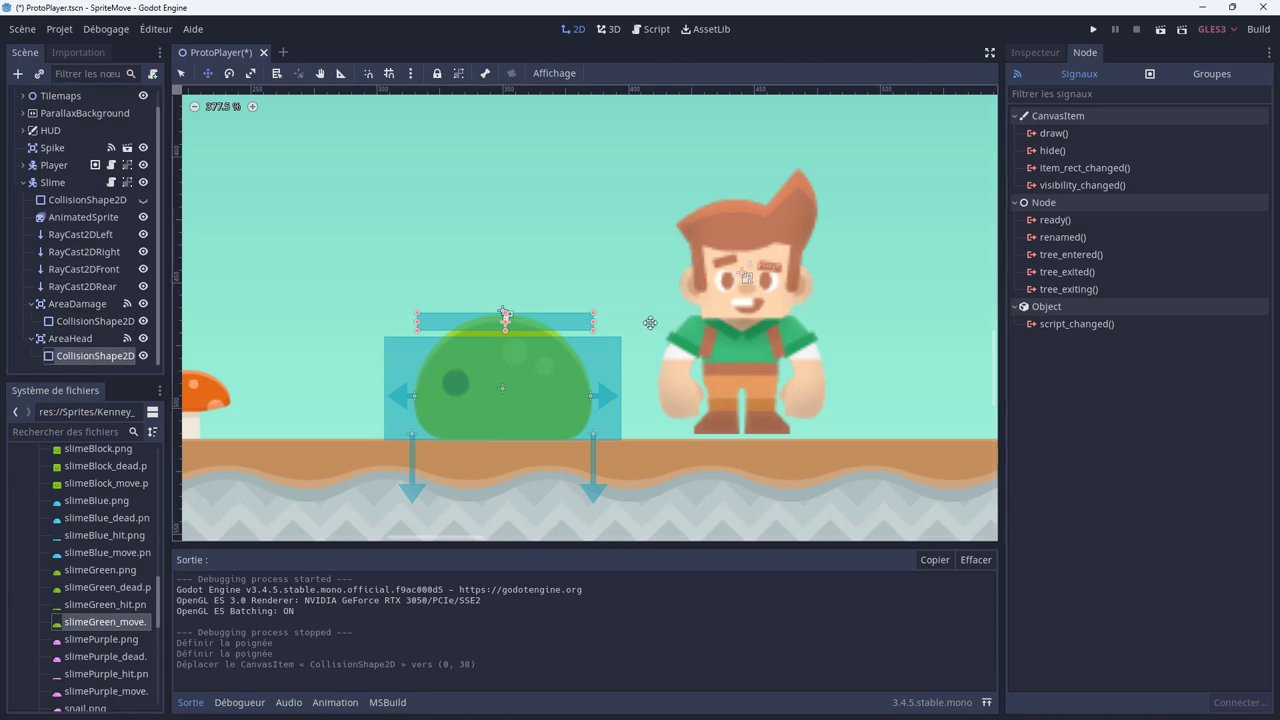
drag(593, 321, 566, 323)
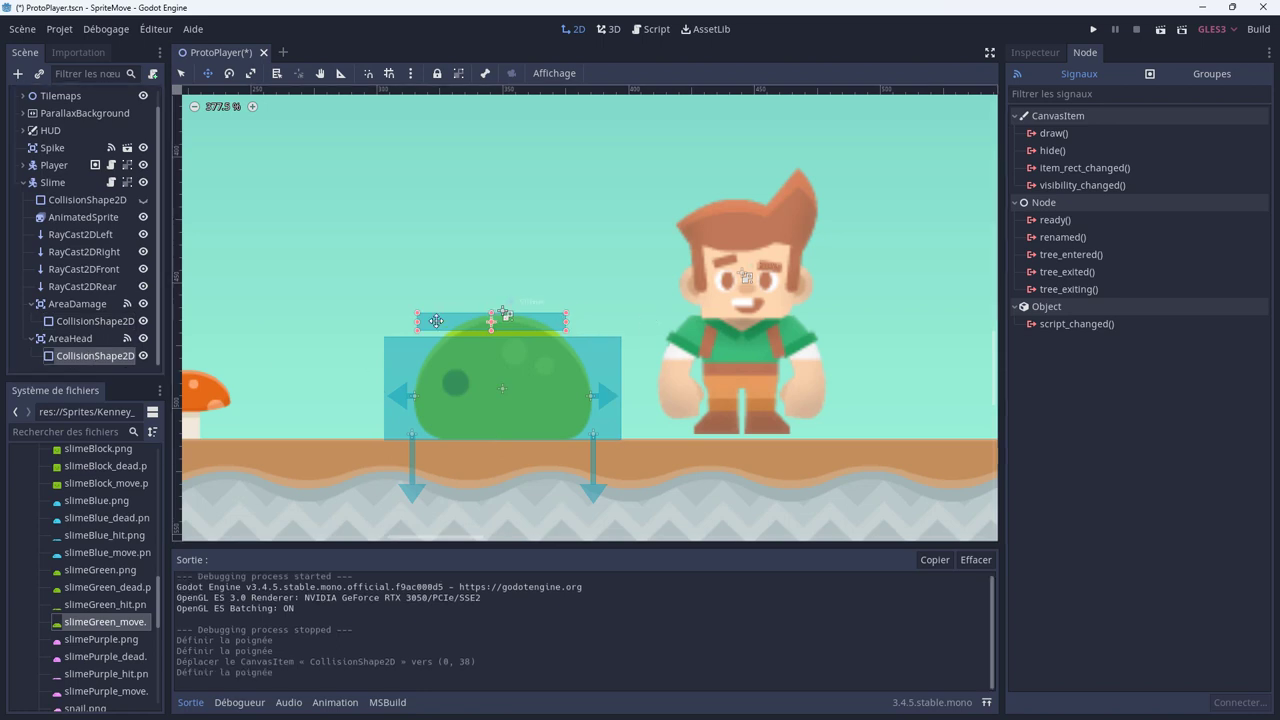
drag(417, 322, 437, 322)
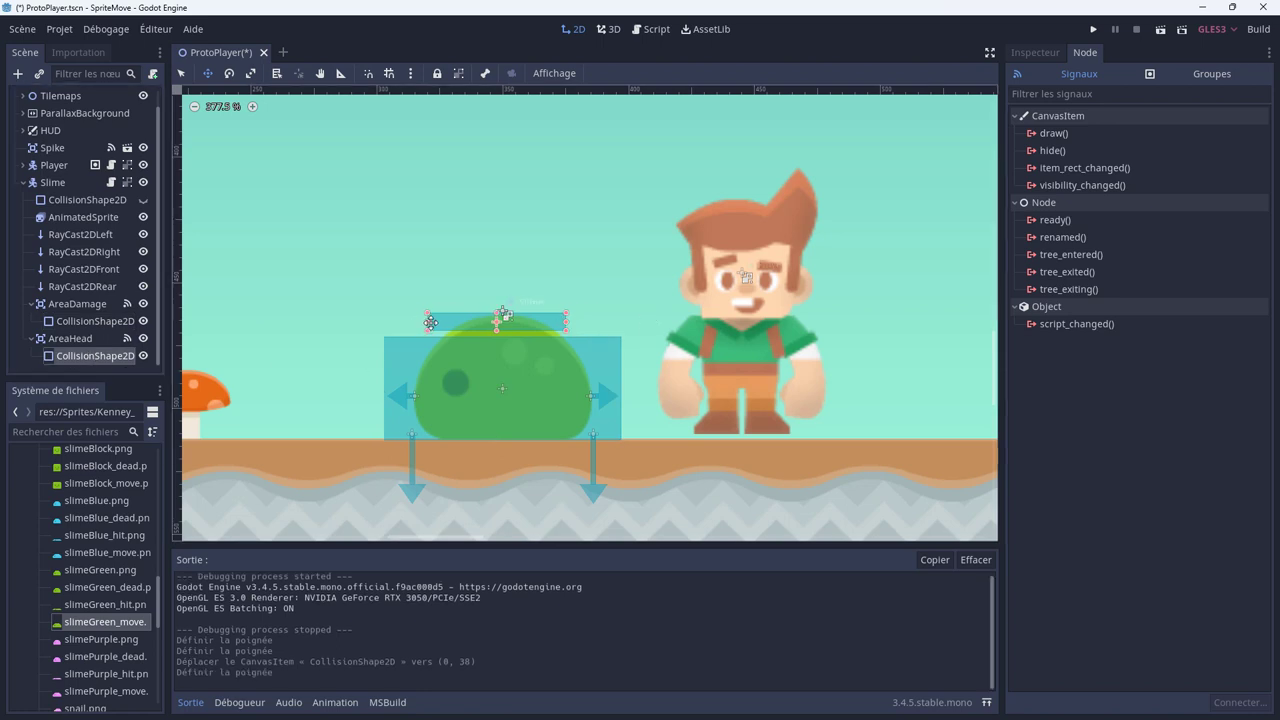
click(503, 314)
drag(502, 329, 502, 333)
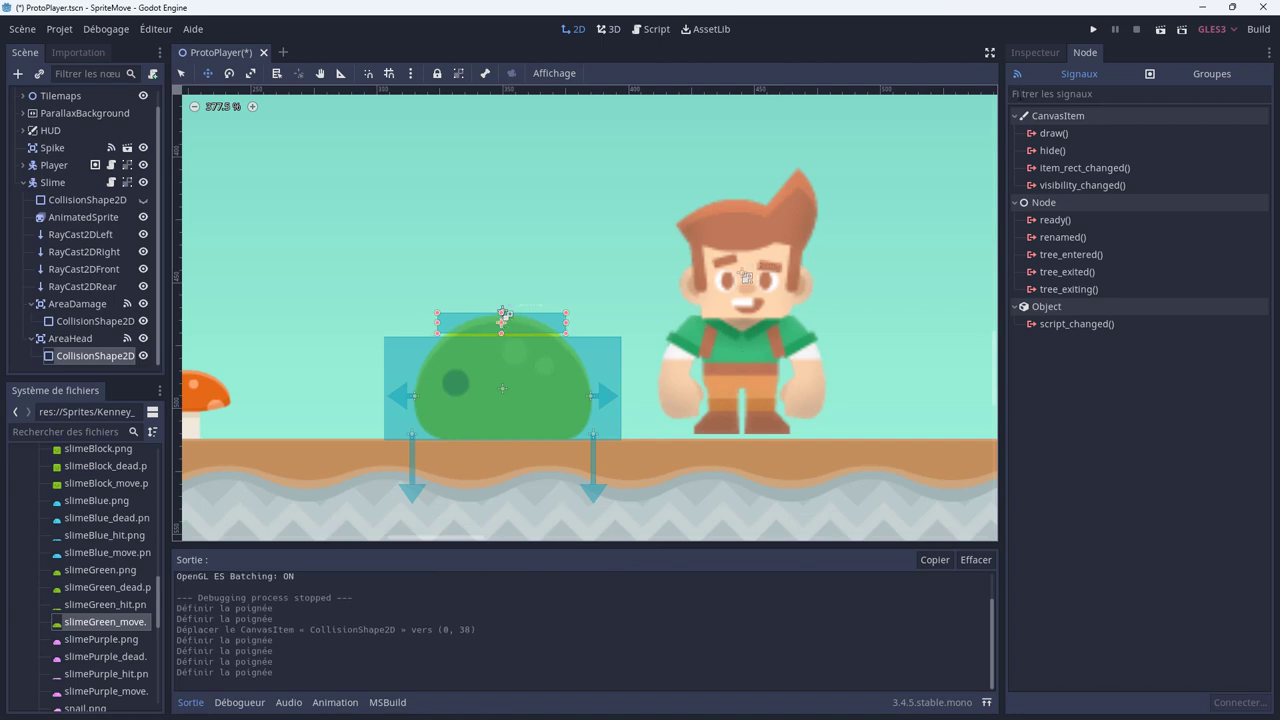
click(1093, 30)
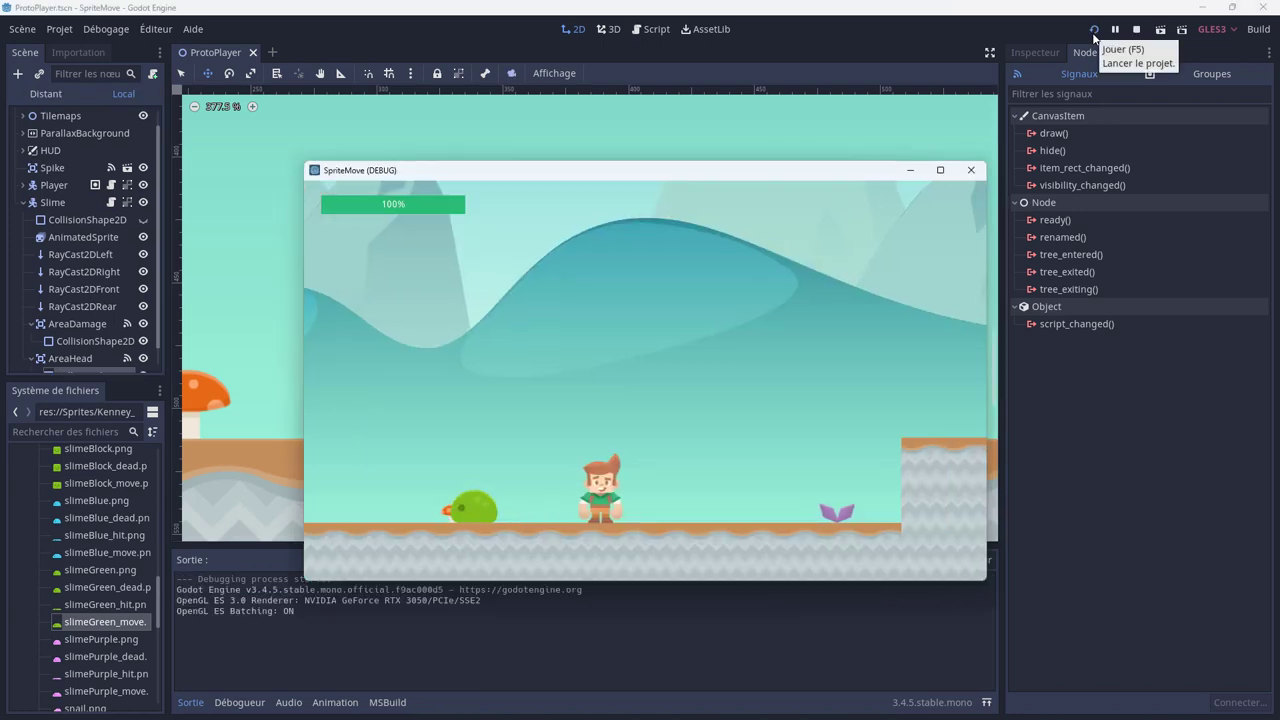
Walk the player into the slime and back, restart the run, then close the game with health at 90%.
key(Left)
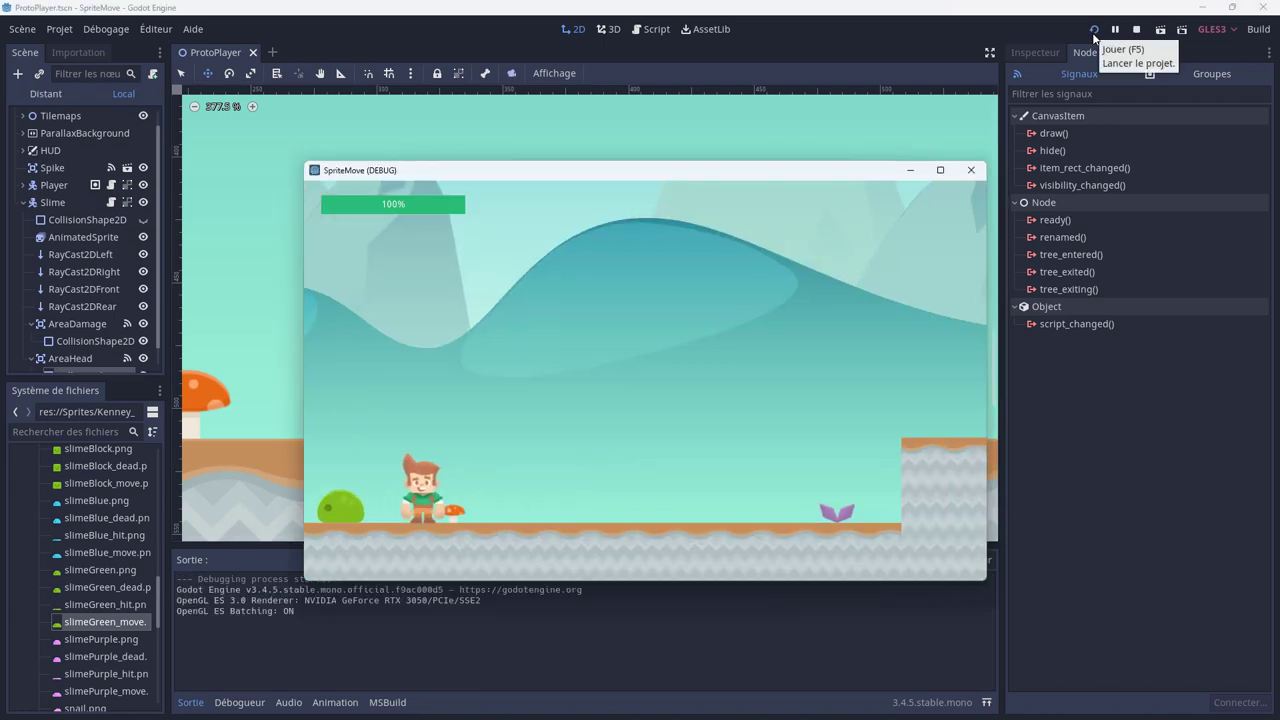
key(Right)
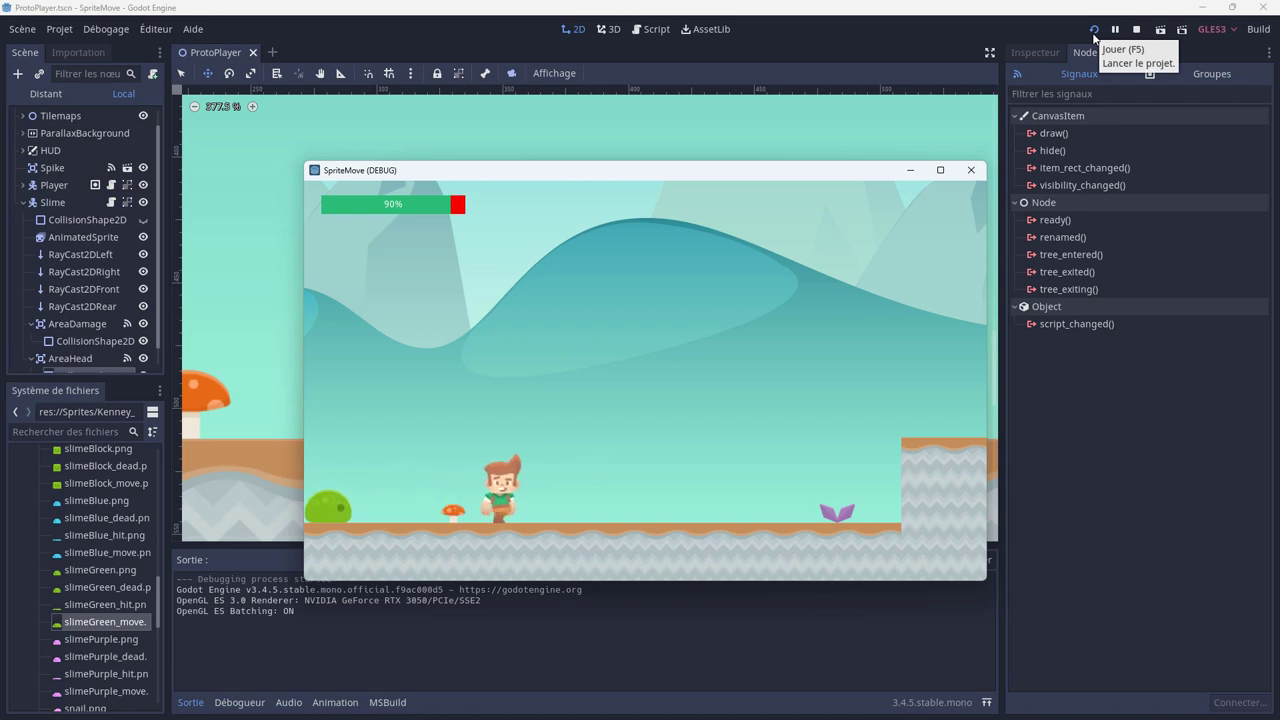
key(Right)
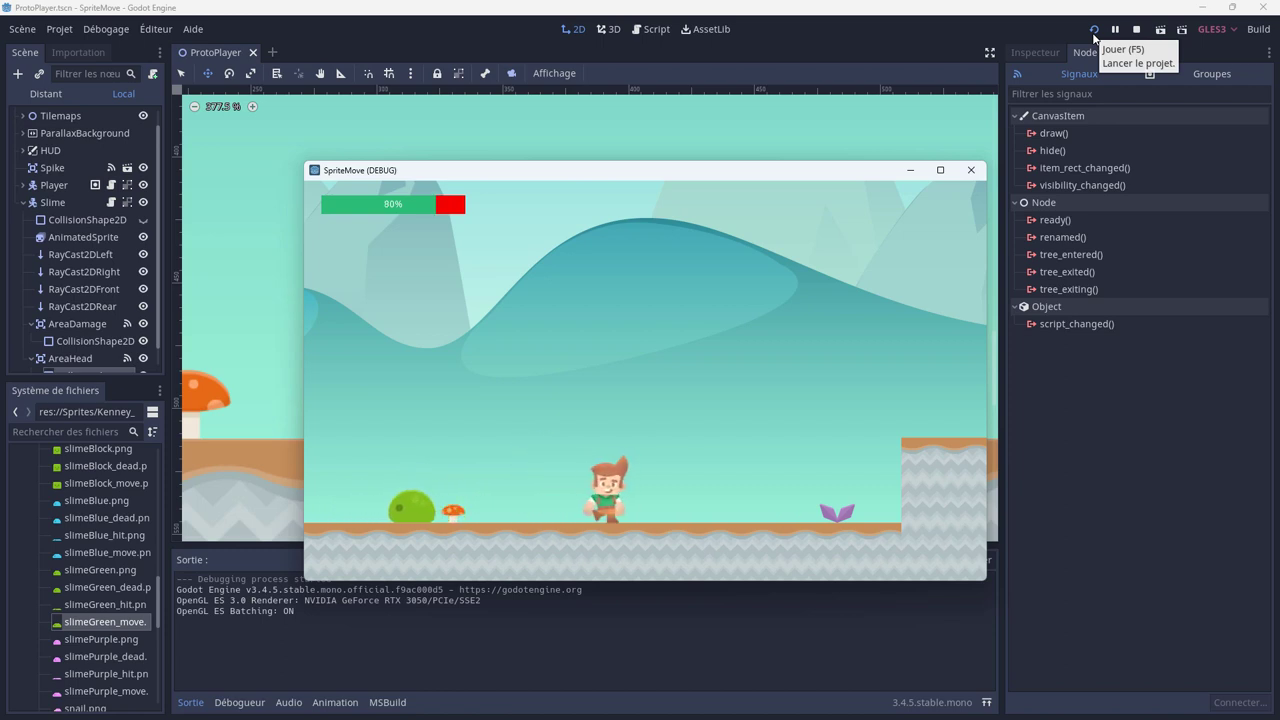
key(Left)
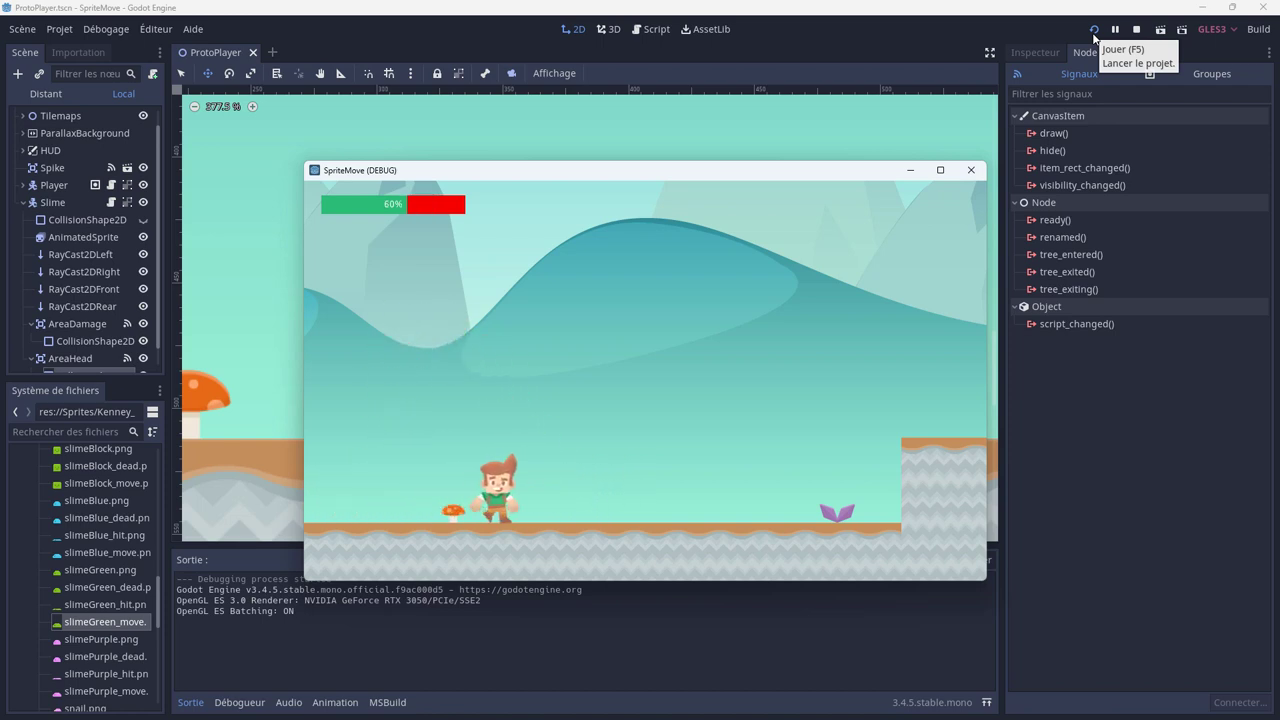
key(Right)
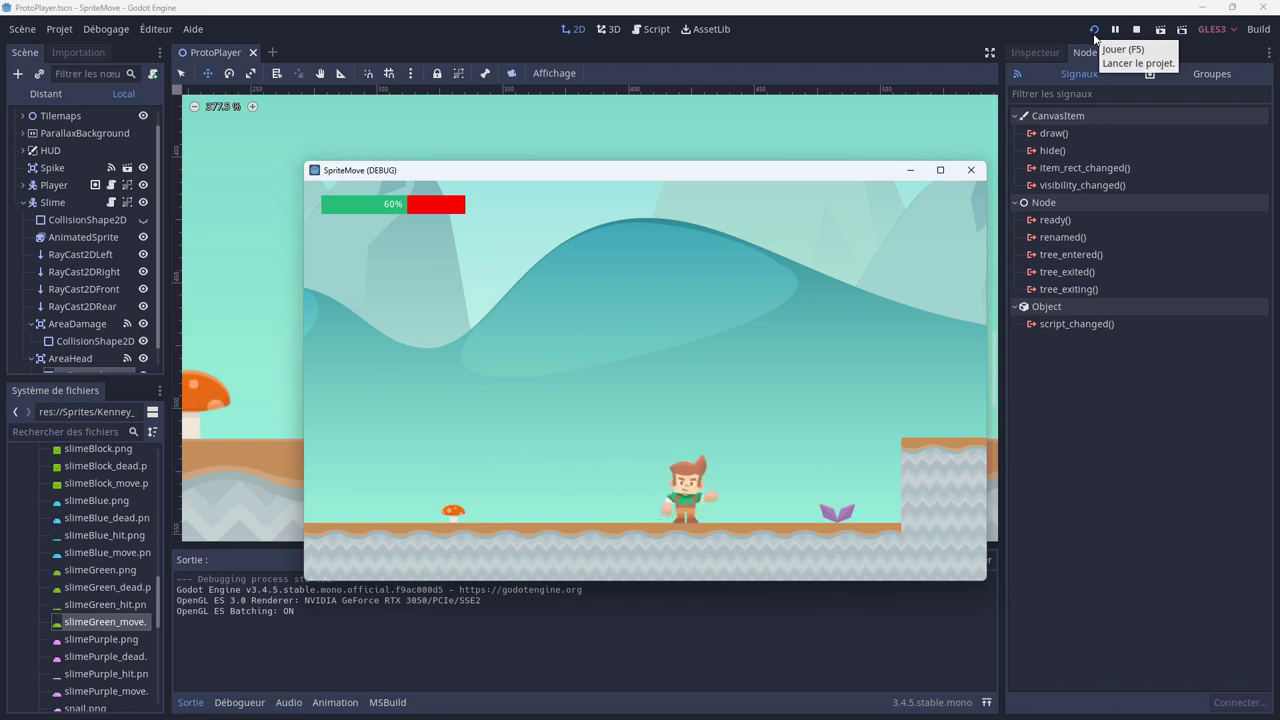
click(1094, 31)
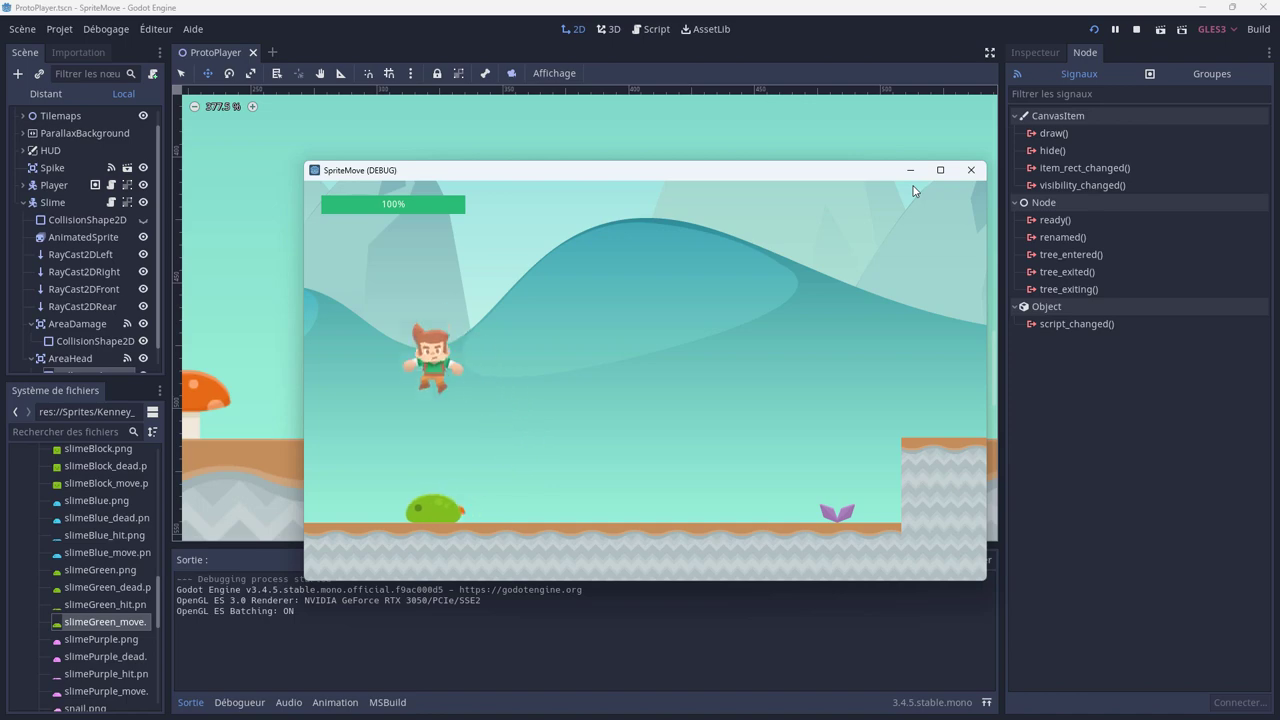
click(970, 170)
key(alt+Tab)
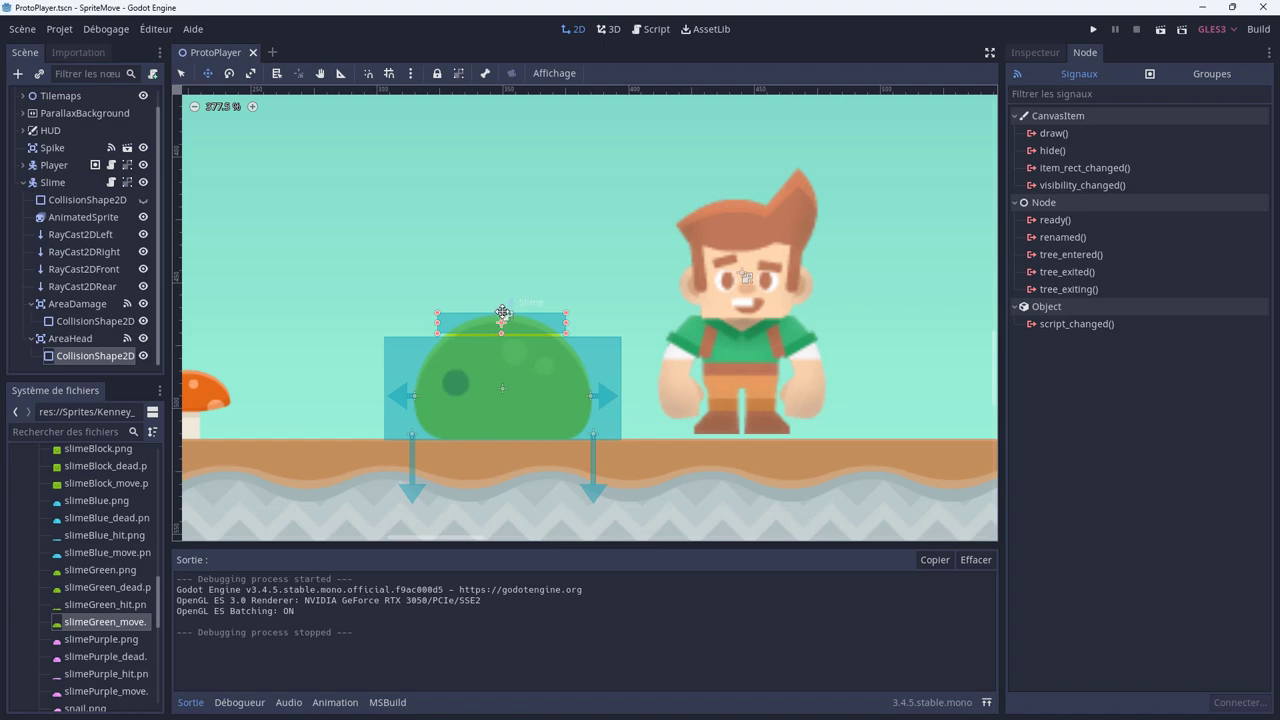
Raise the head hitbox's top edge and confirm in a test run that jumping on the slime removes it.
drag(502, 315, 502, 293)
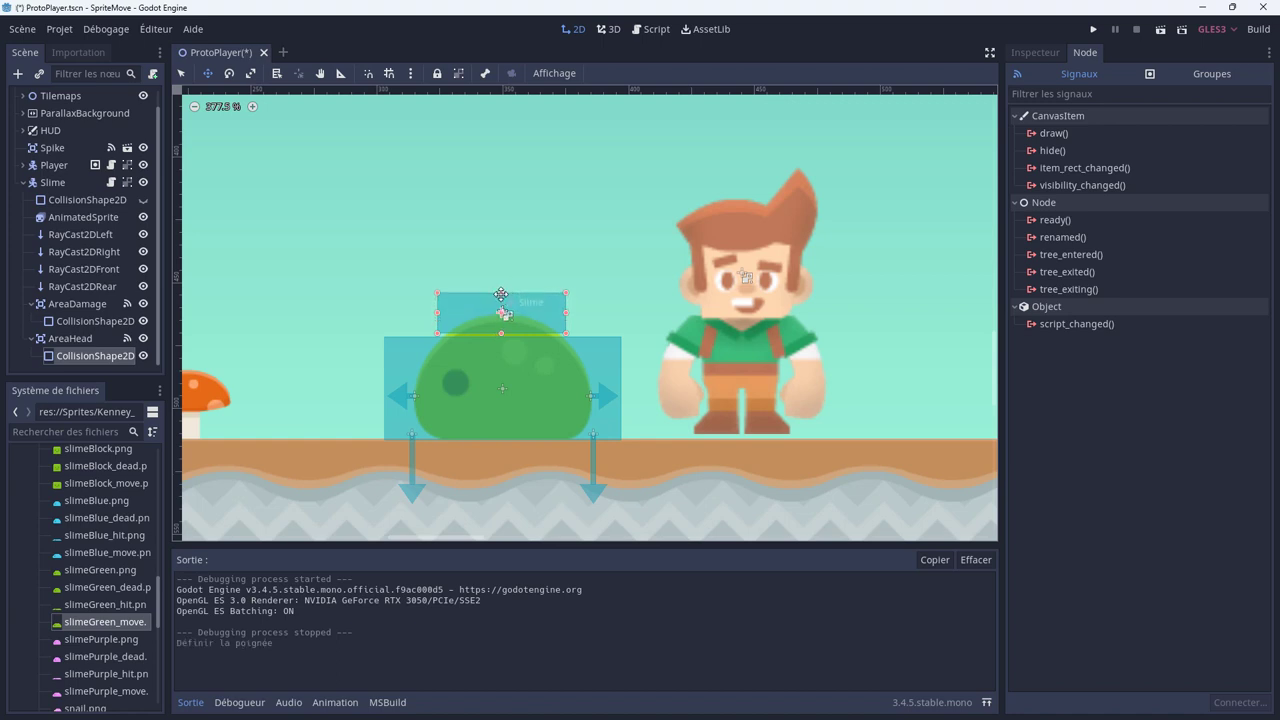
click(1090, 31)
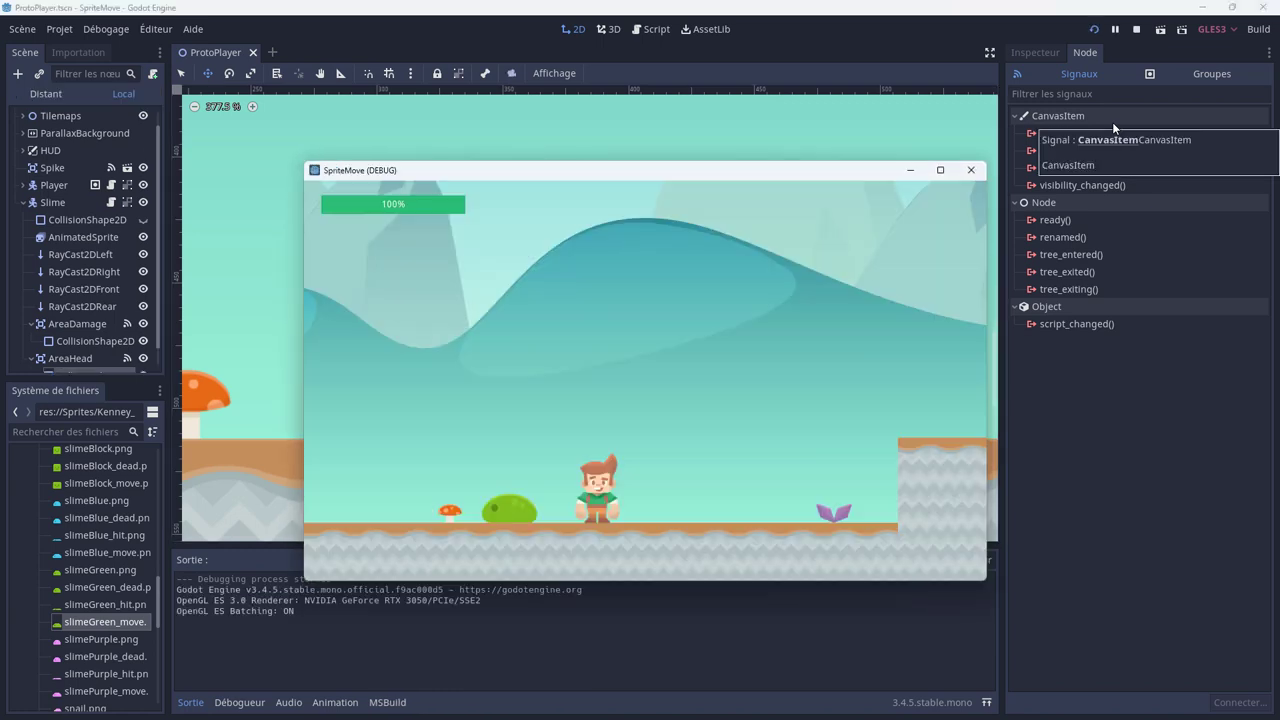
key(Left)
key(space)
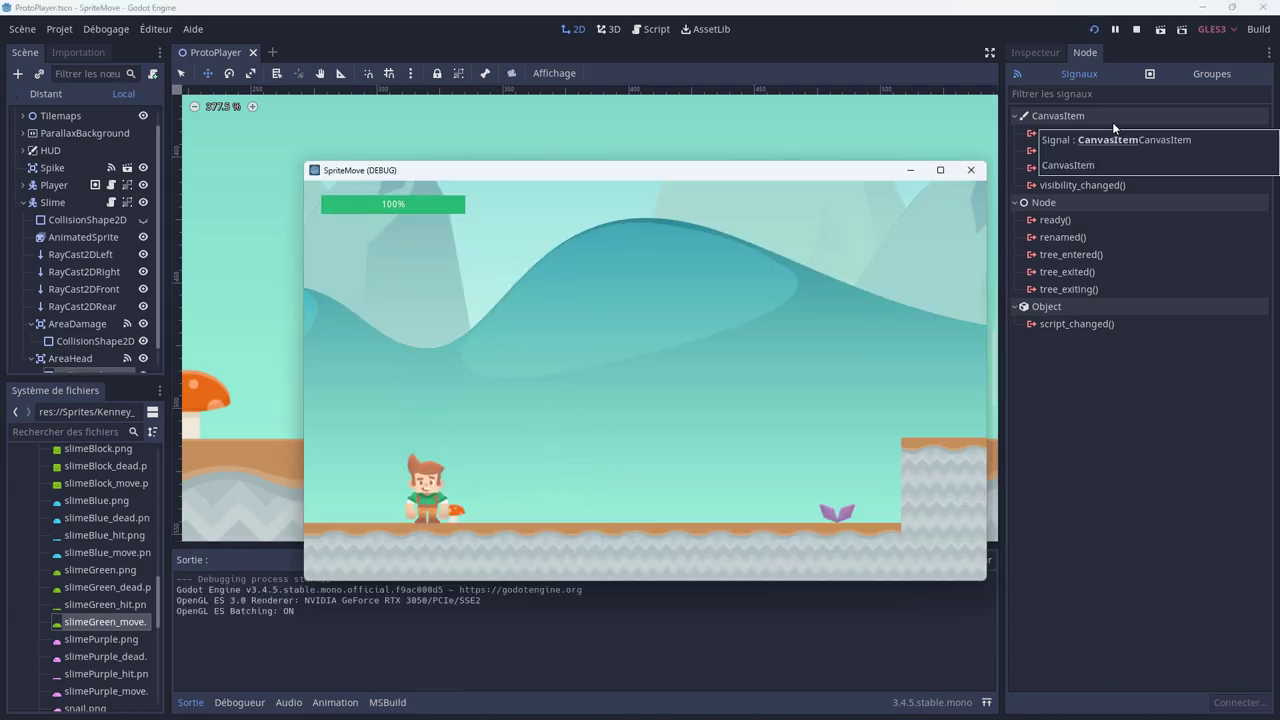
key(Right)
click(970, 170)
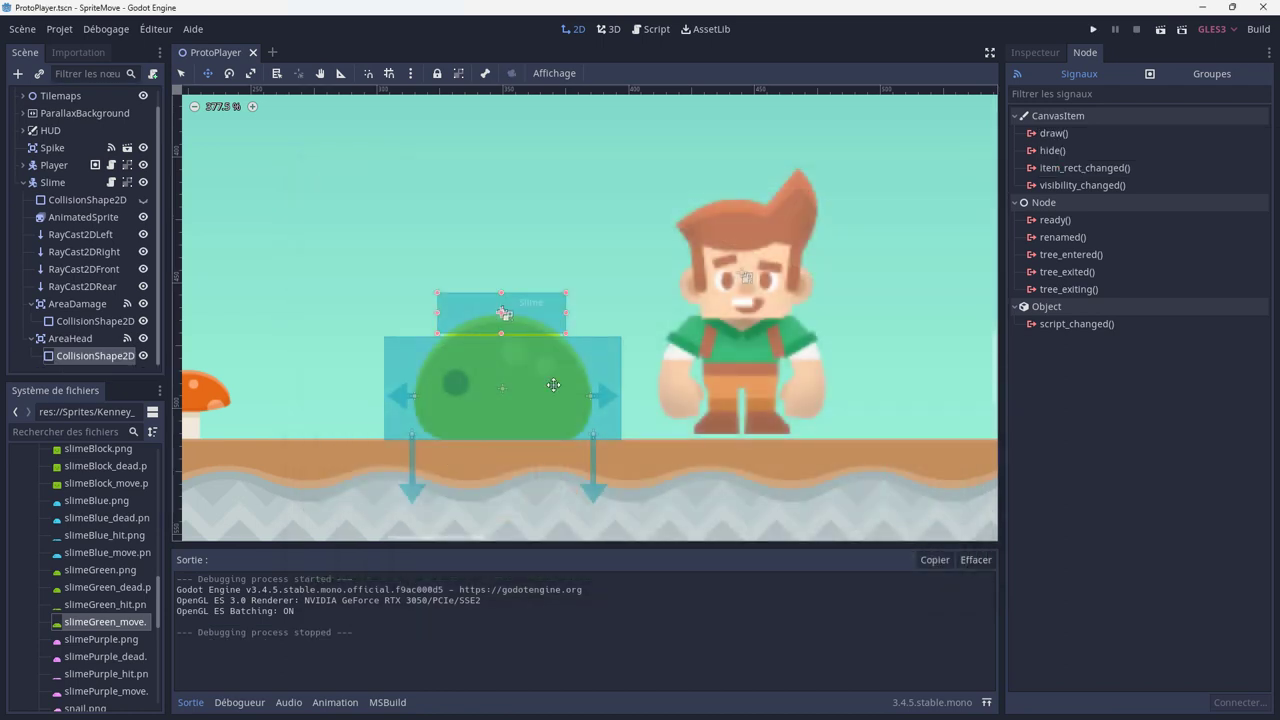
Lower the head hitbox's top edge slightly and collapse the Slime node in the scene tree.
drag(501, 293, 501, 300)
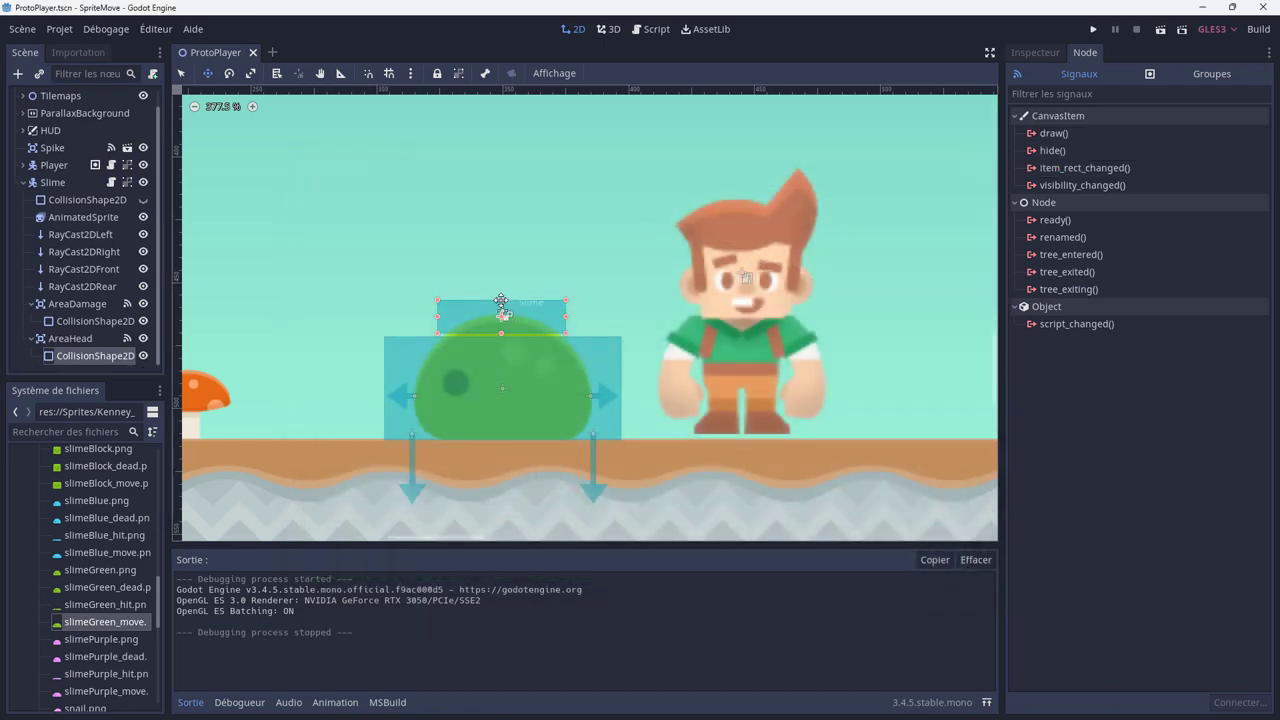
scroll(688, 405, down, 2)
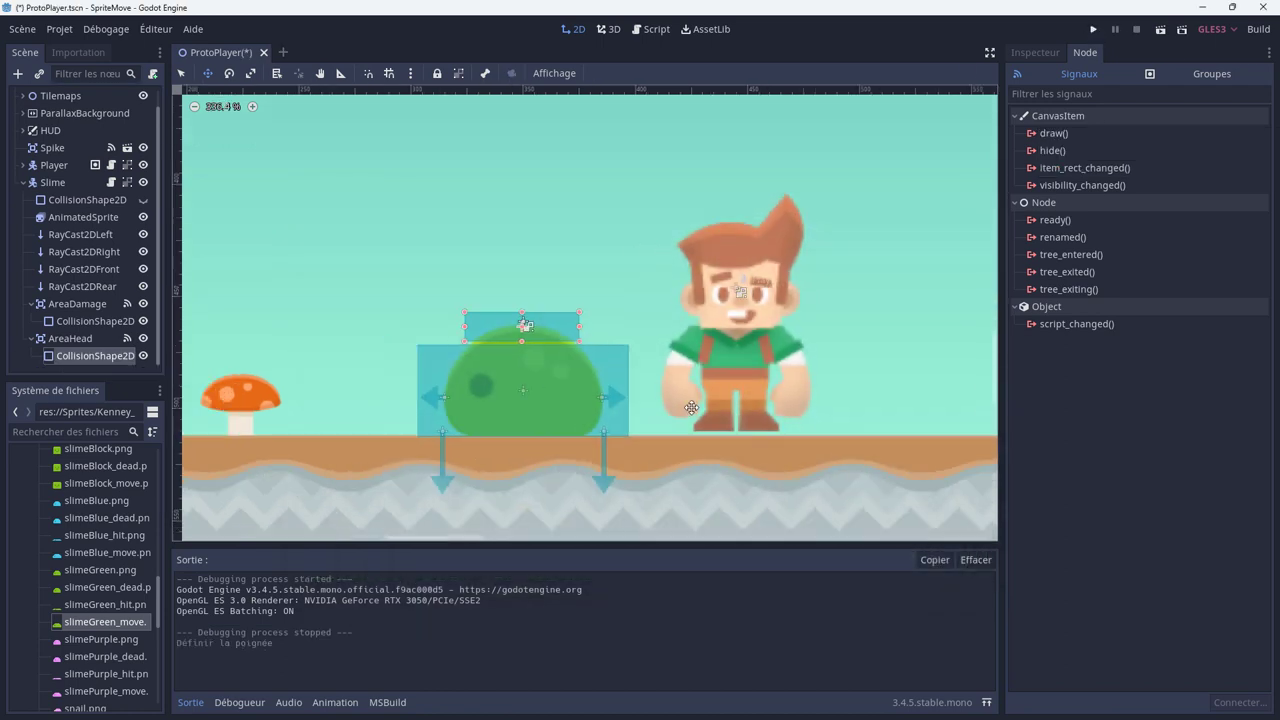
scroll(688, 405, down, 3)
scroll(688, 405, down, 3)
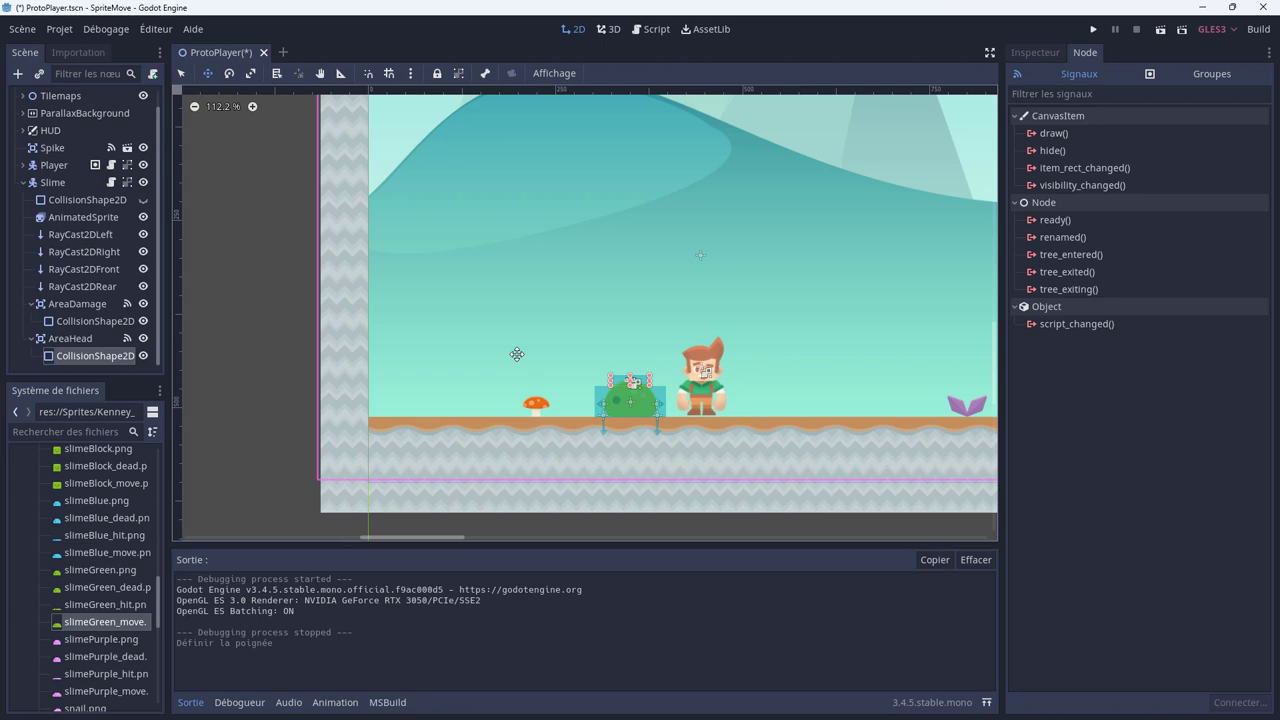
click(22, 183)
Save the Slime branch as its own scene, Slime.tscn, in res://.
right_click(50, 206)
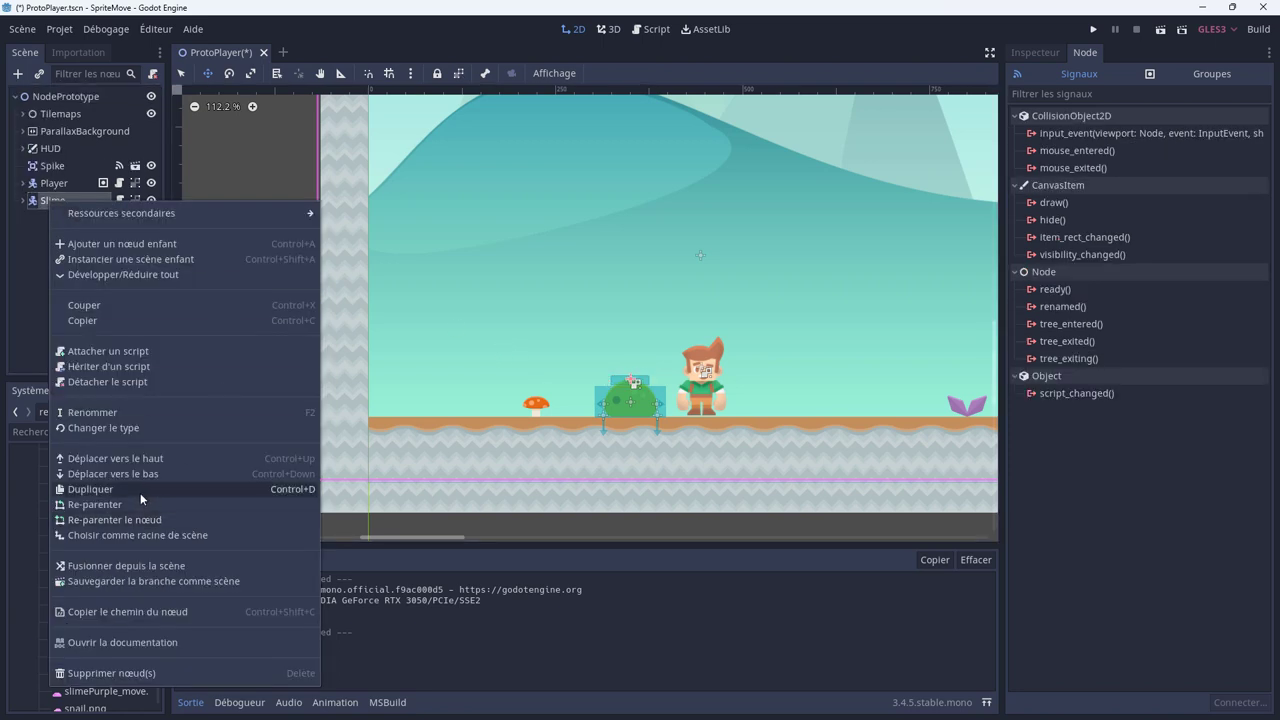
click(144, 579)
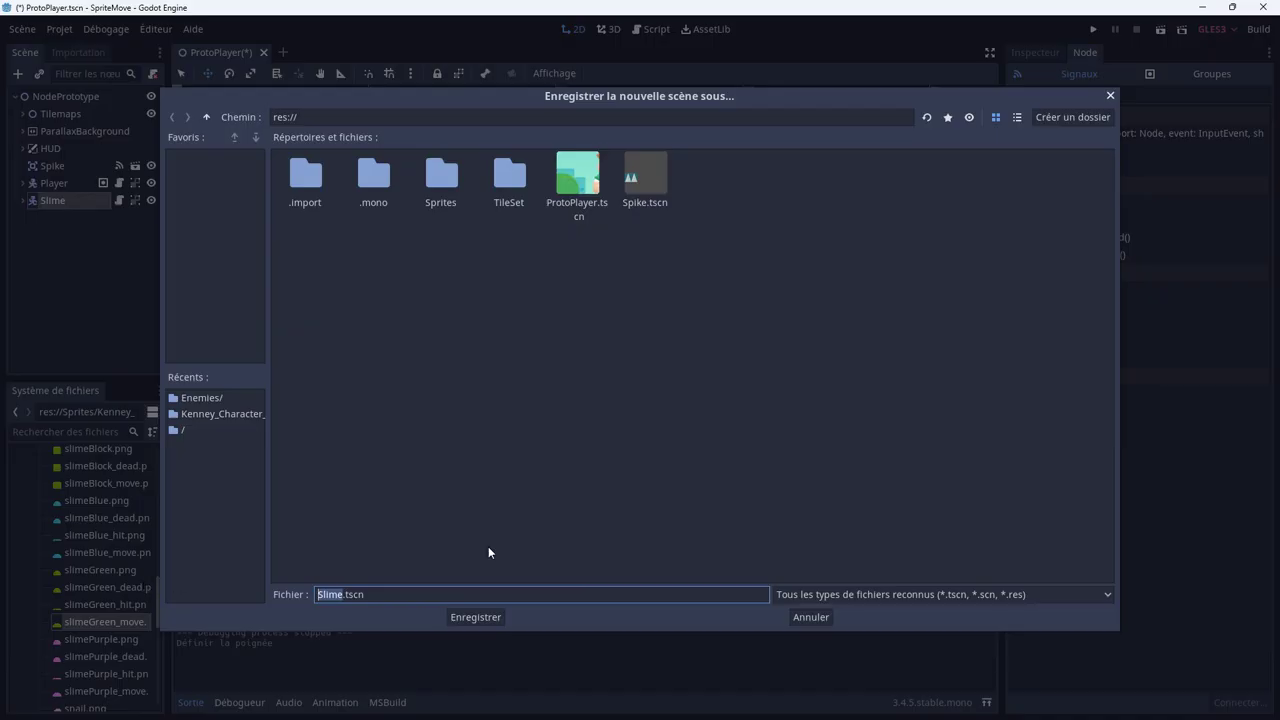
click(477, 616)
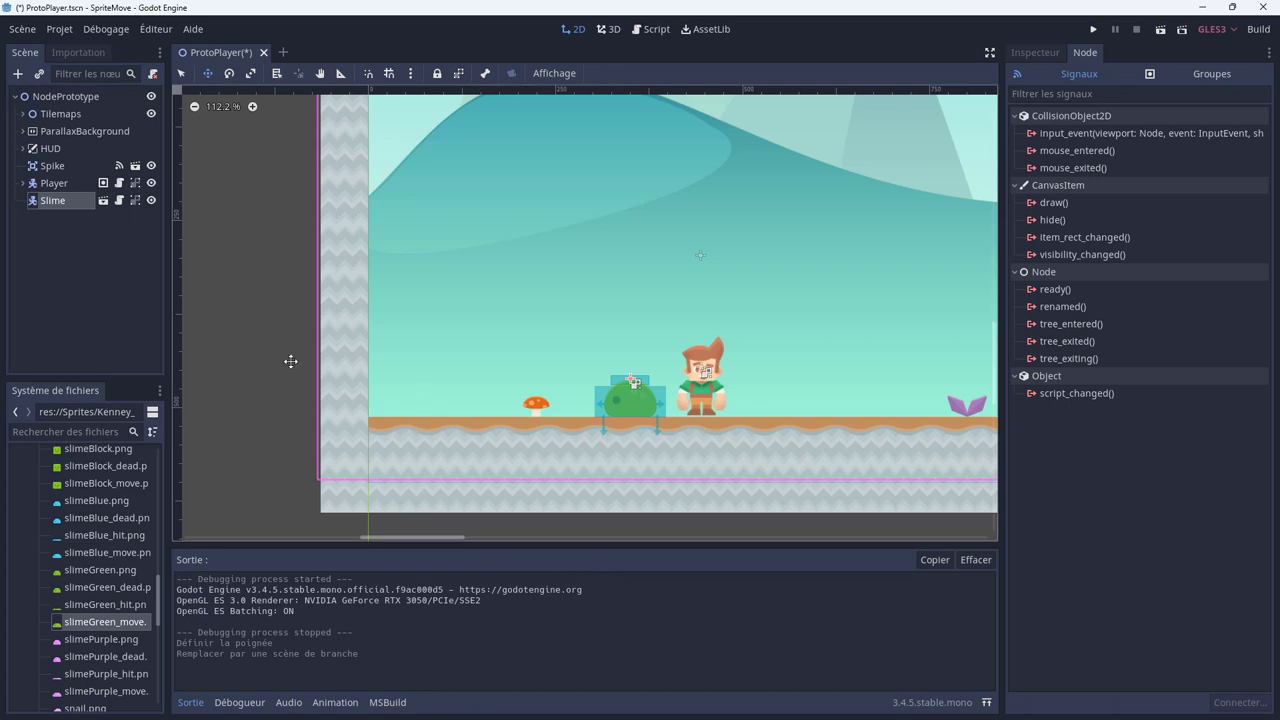
Zoom out and pan the 2D viewport to see more of the level, returning to the Sprites folder.
scroll(622, 401, down, 4)
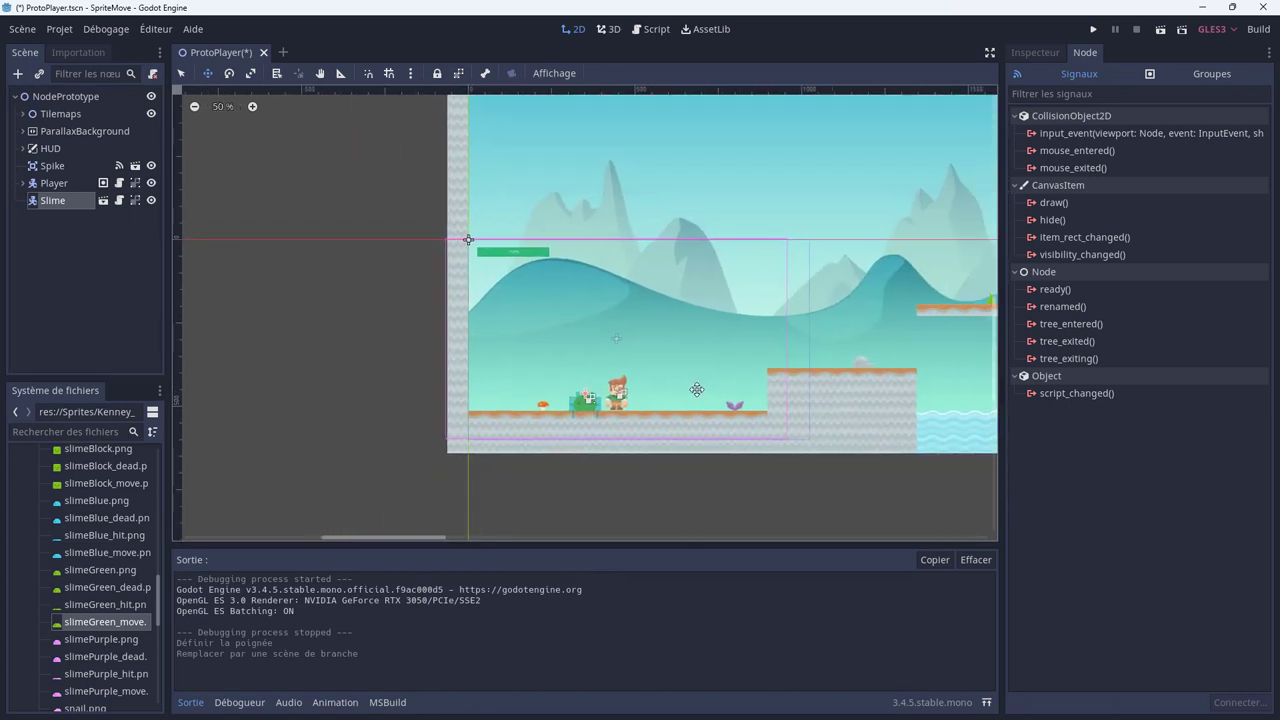
middle_drag(751, 374, 541, 407)
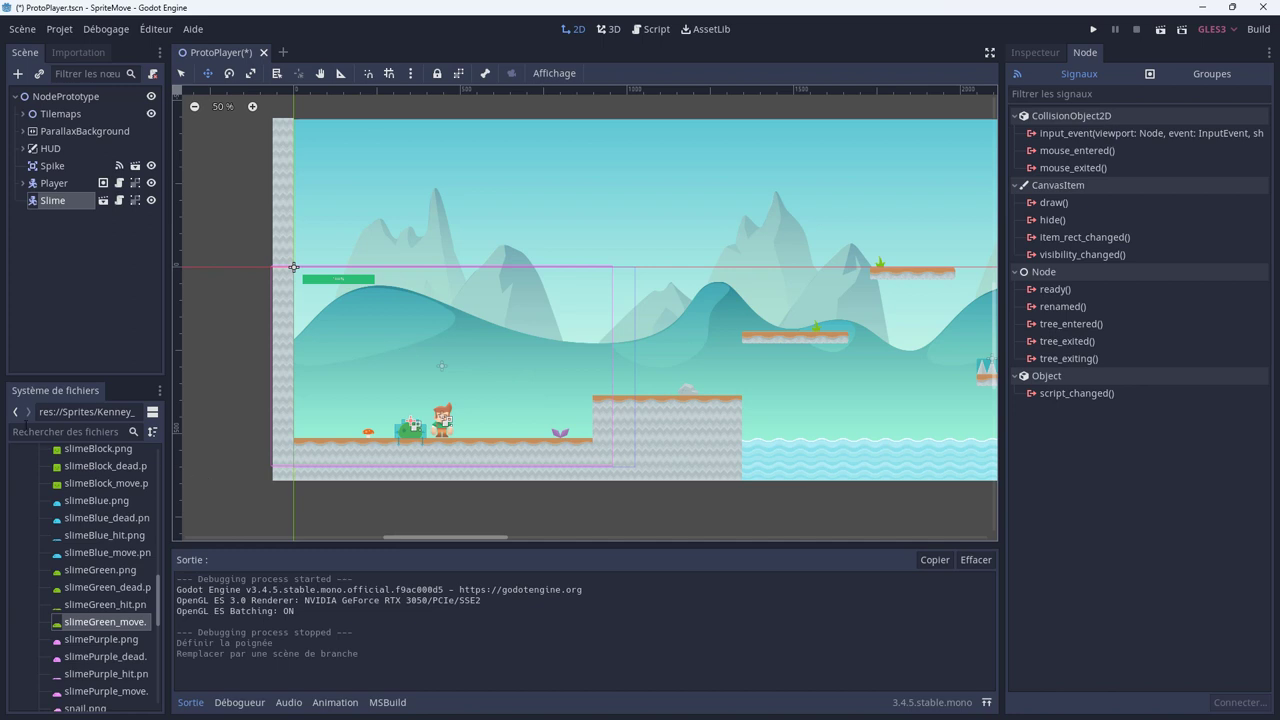
click(16, 415)
Drop a Slime.tscn instance into the level, then delete the misplaced child slime.
click(32, 490)
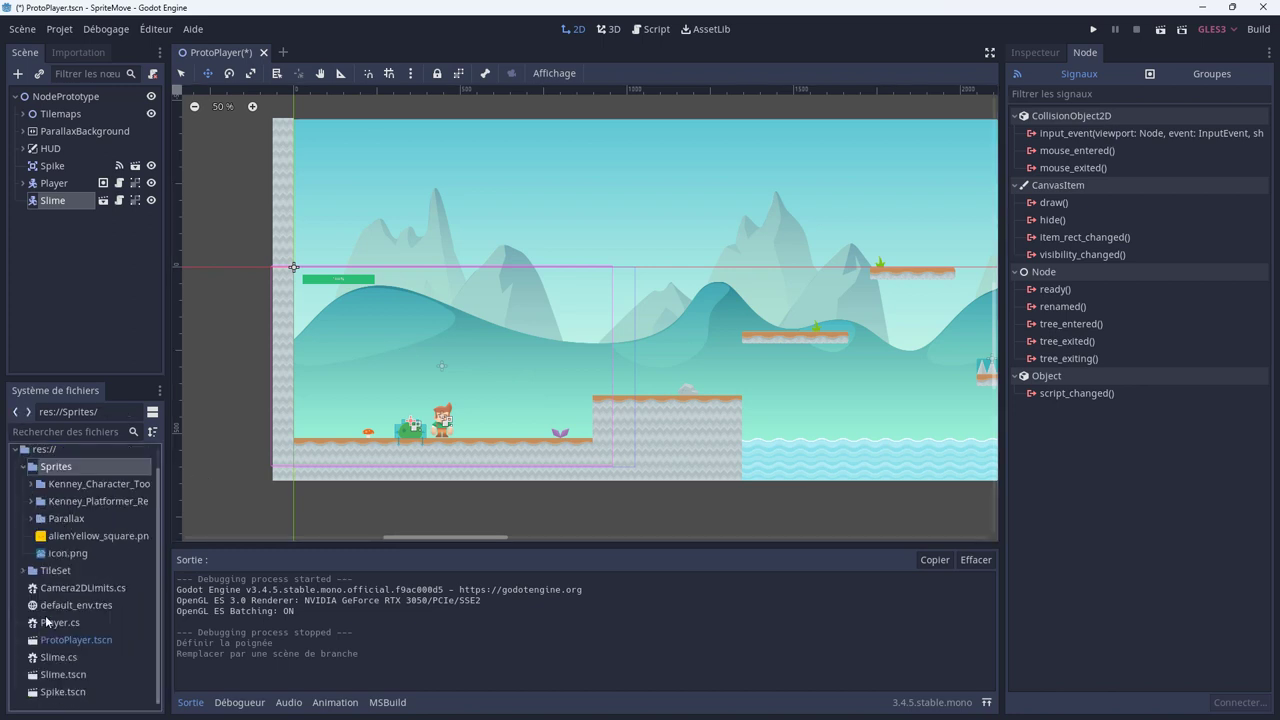
drag(80, 682, 657, 382)
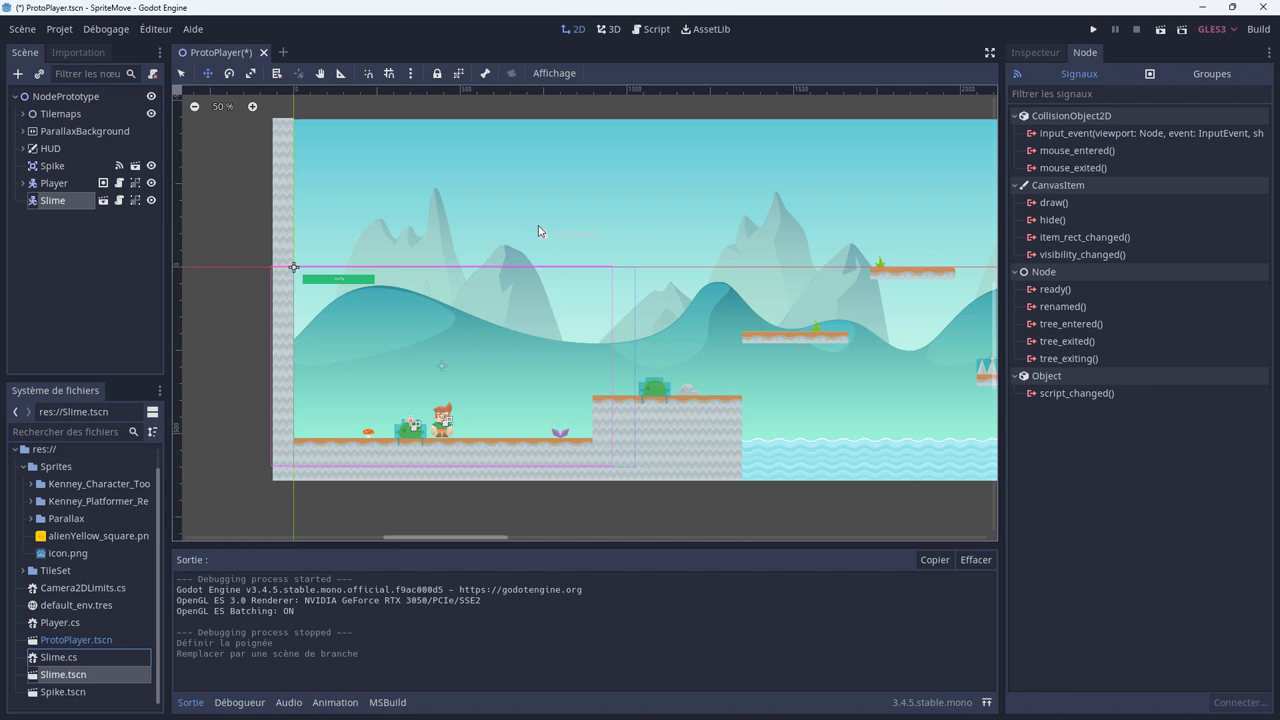
drag(538, 231, 532, 277)
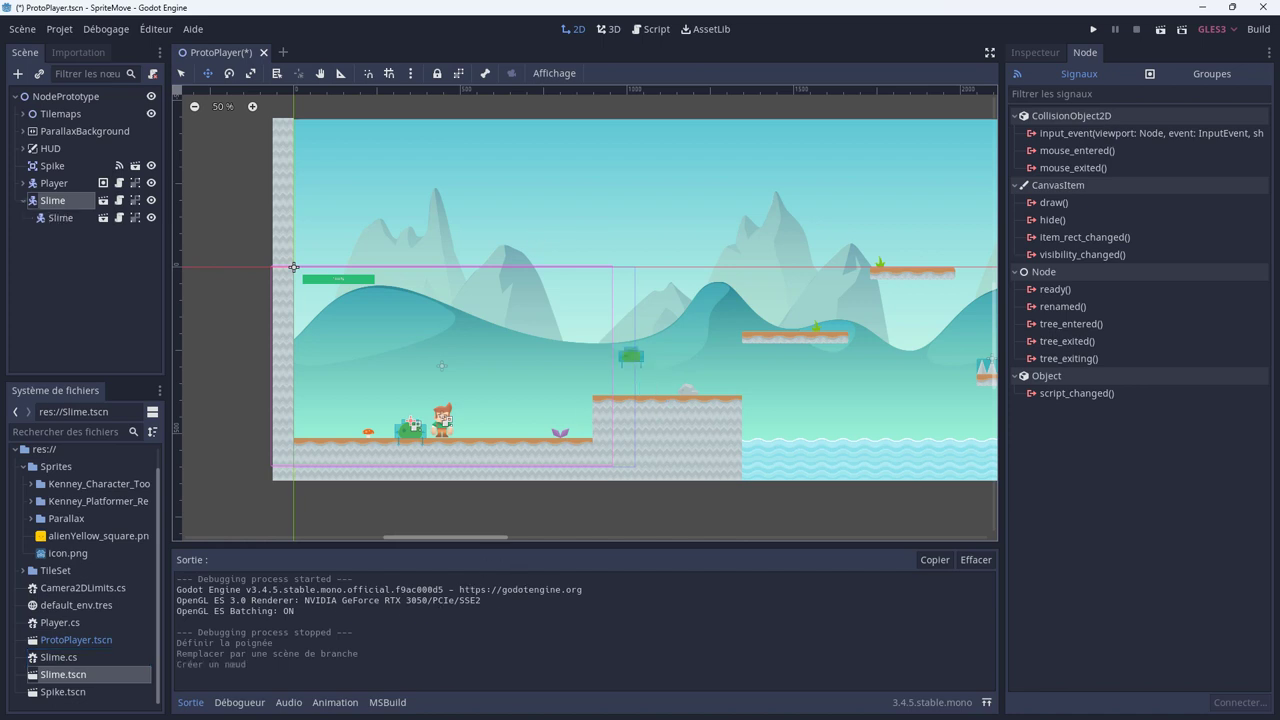
scroll(664, 412, up, 3)
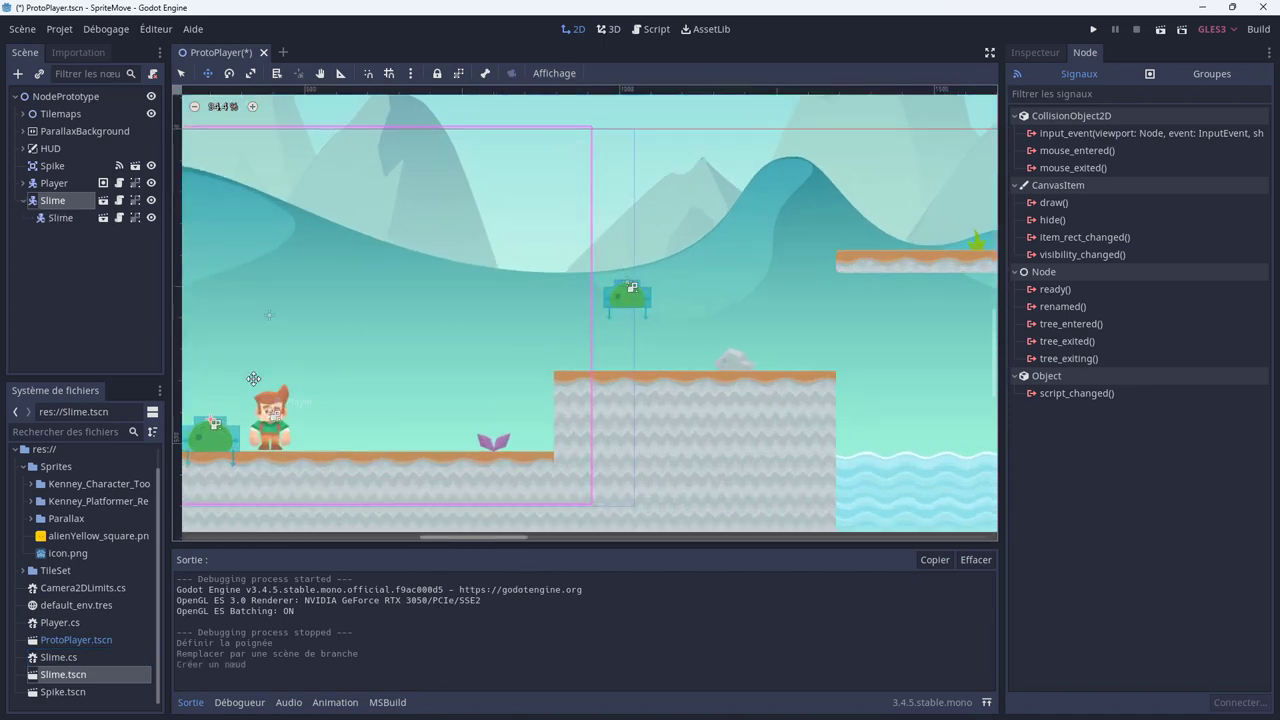
click(54, 219)
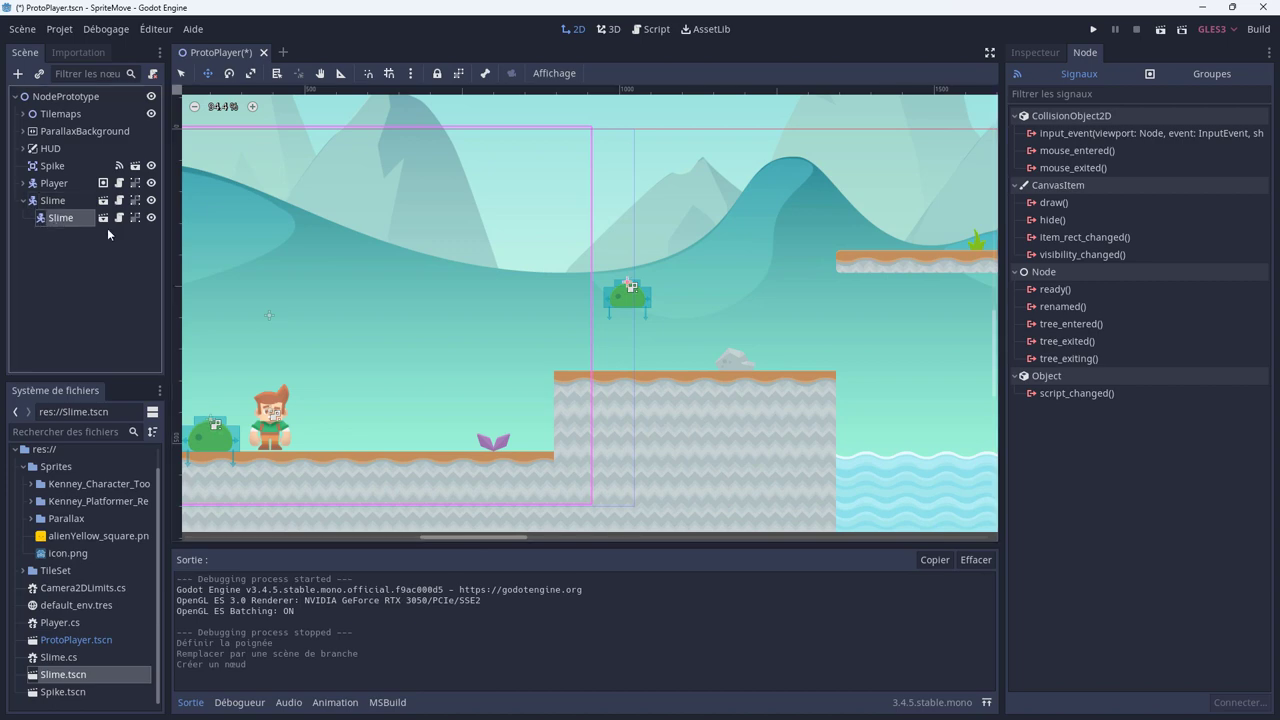
key(Delete)
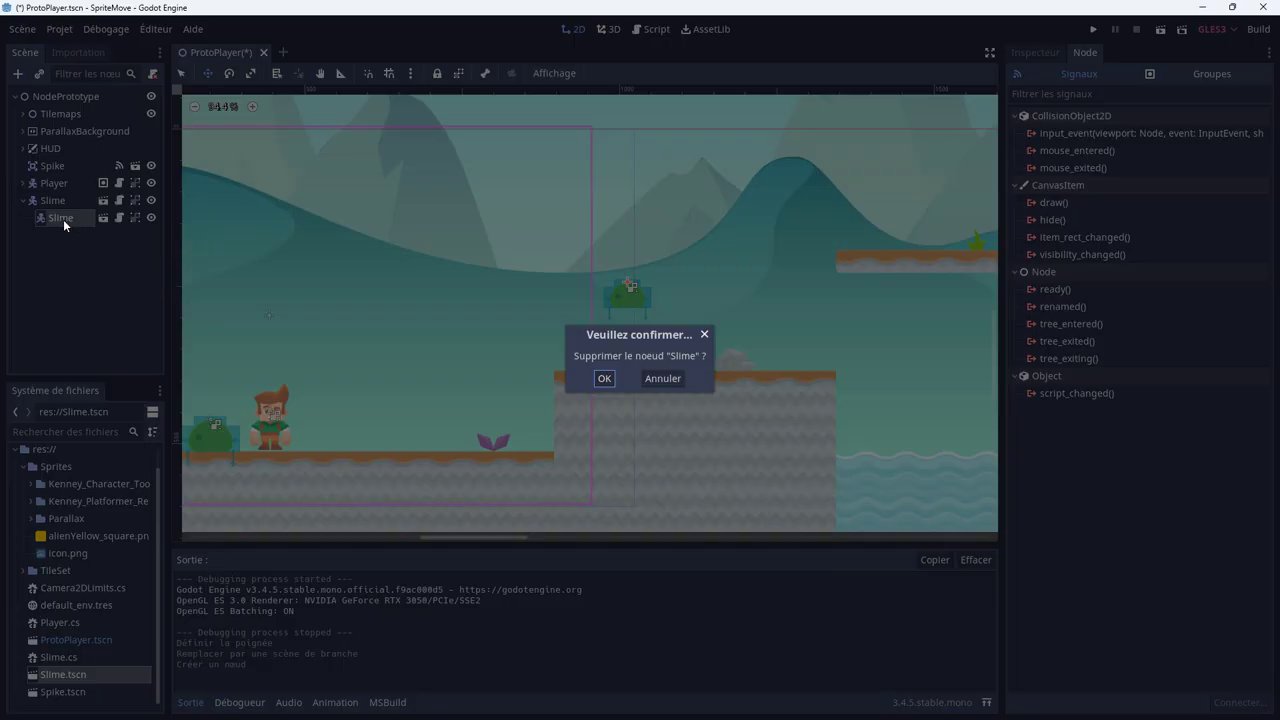
click(604, 379)
Rename the existing Slime node to Slime1.
right_click(59, 199)
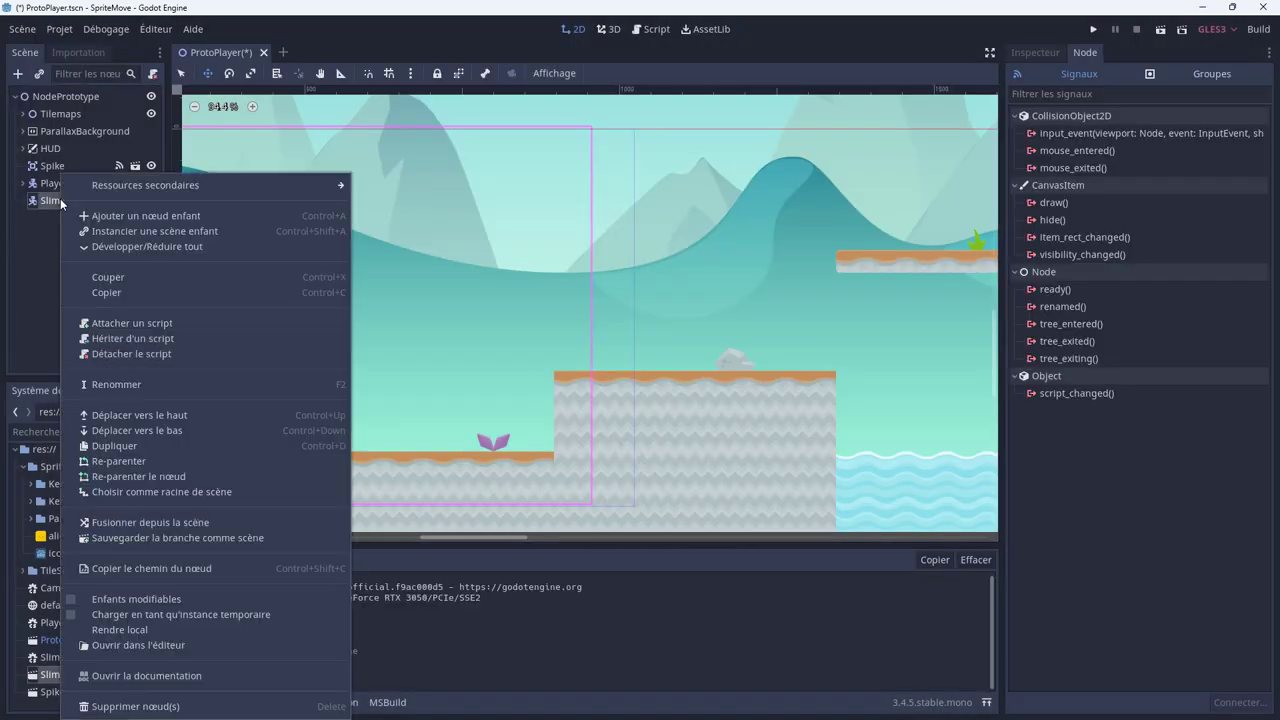
click(46, 200)
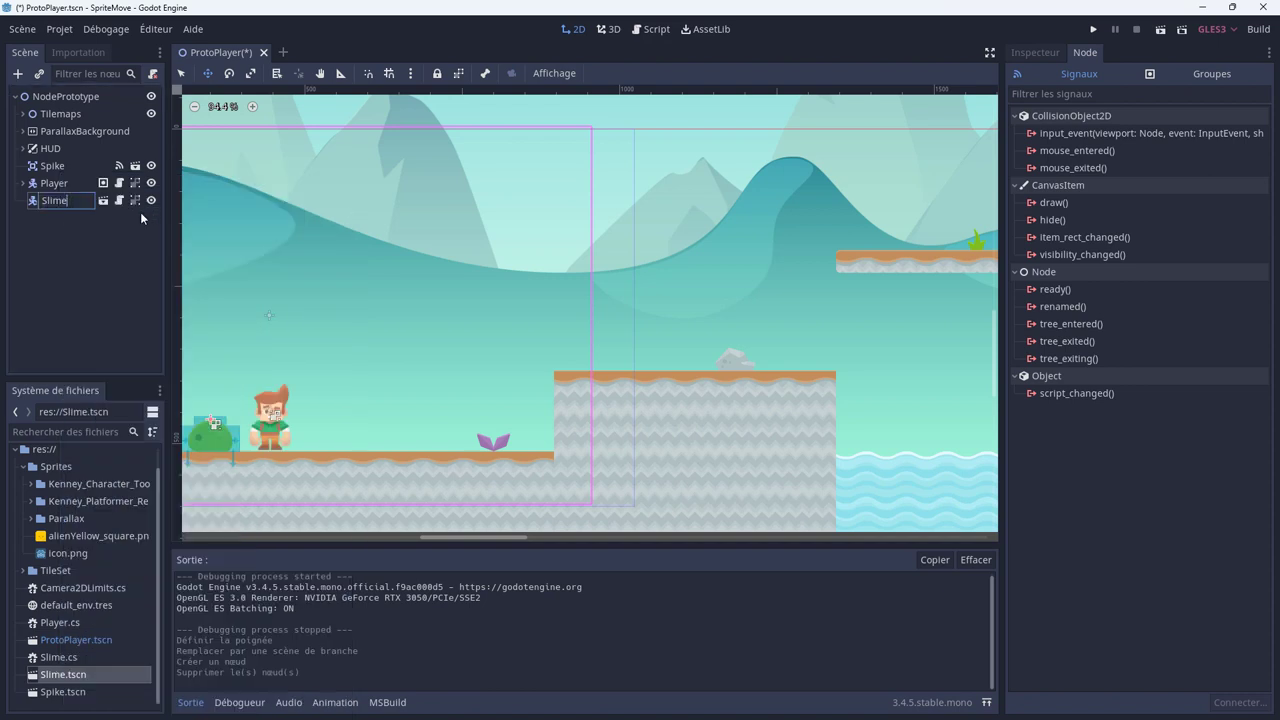
text(1)
key(Return)
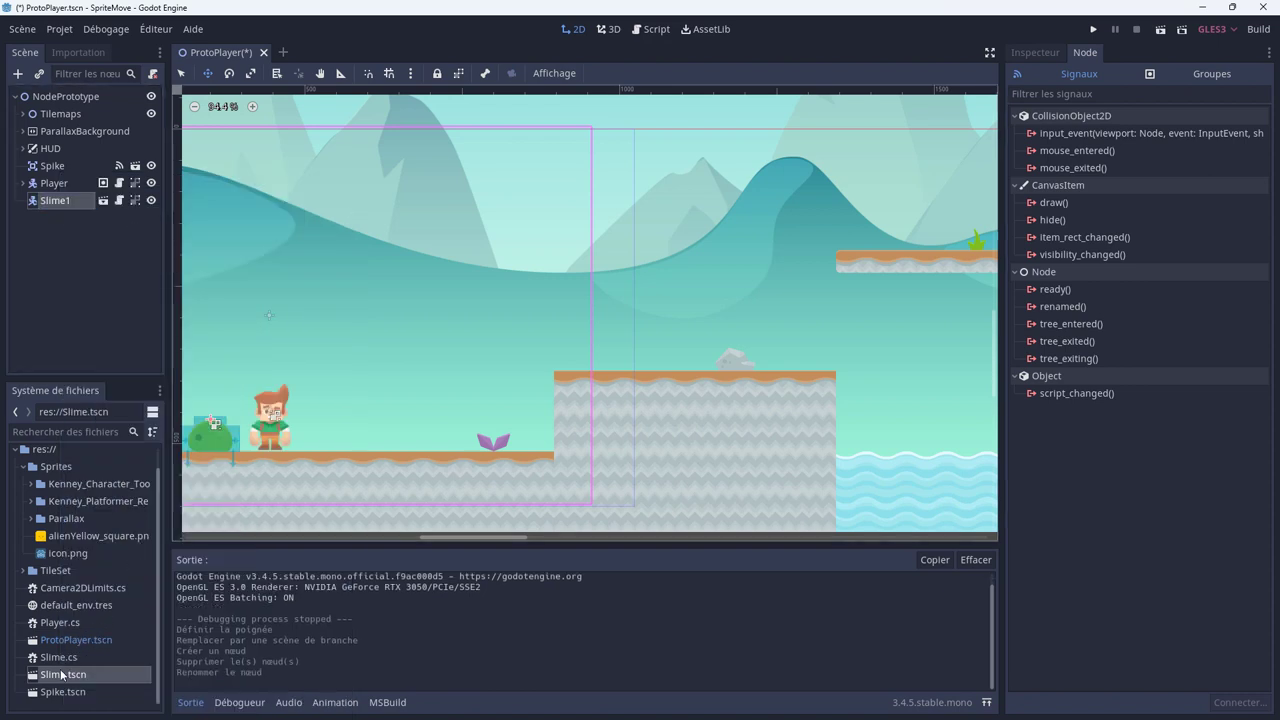
Add another Slime instance, reparent it to the root, place it on the raised platform, and open Slime.tscn.
drag(61, 676, 574, 349)
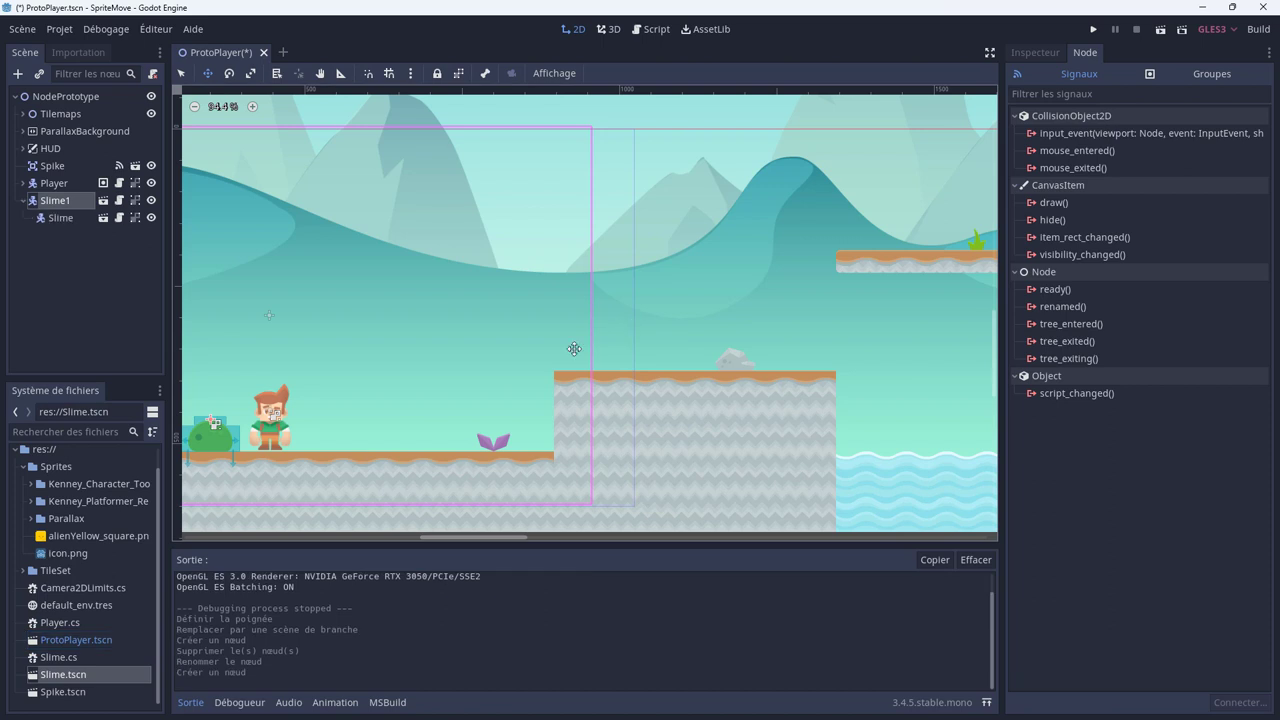
scroll(246, 302, down, 1)
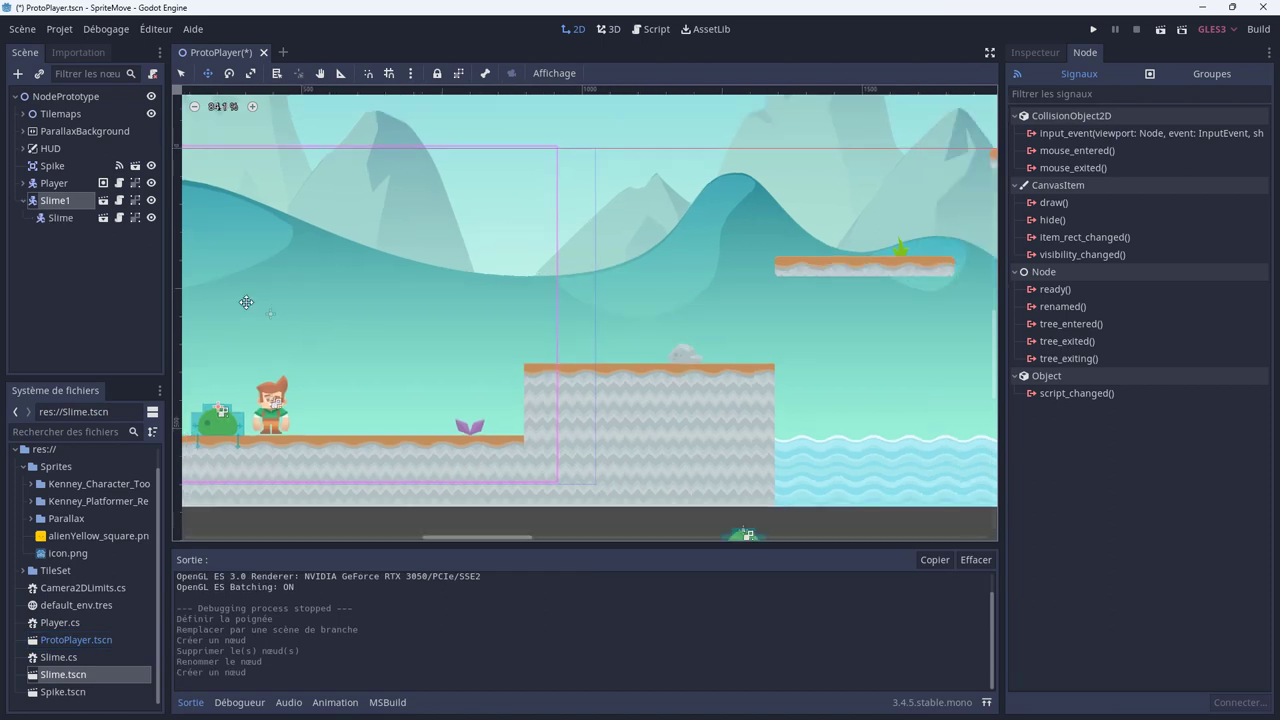
mouse_move(59, 219)
mouse_down()
mouse_move(56, 241)
mouse_move(62, 200)
mouse_up()
click(58, 204)
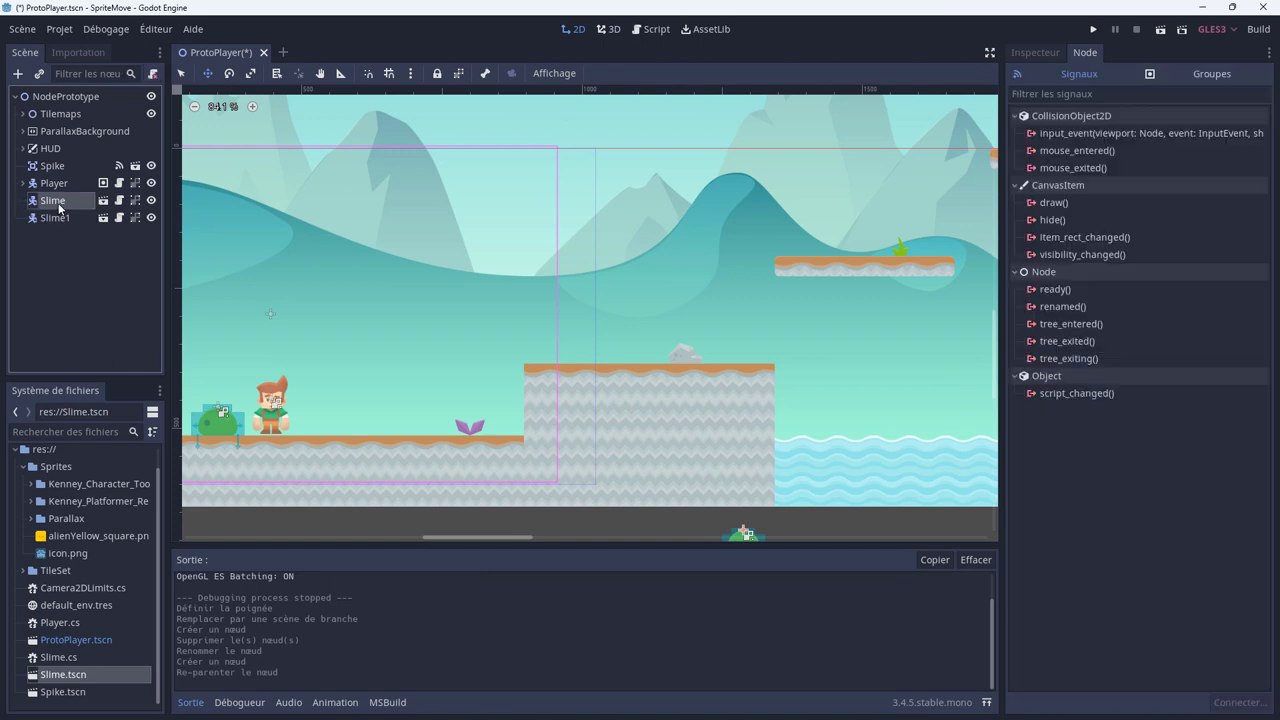
scroll(340, 372, down, 2)
scroll(310, 378, down, 2)
scroll(433, 384, down, 2)
middle_drag(433, 384, 407, 372)
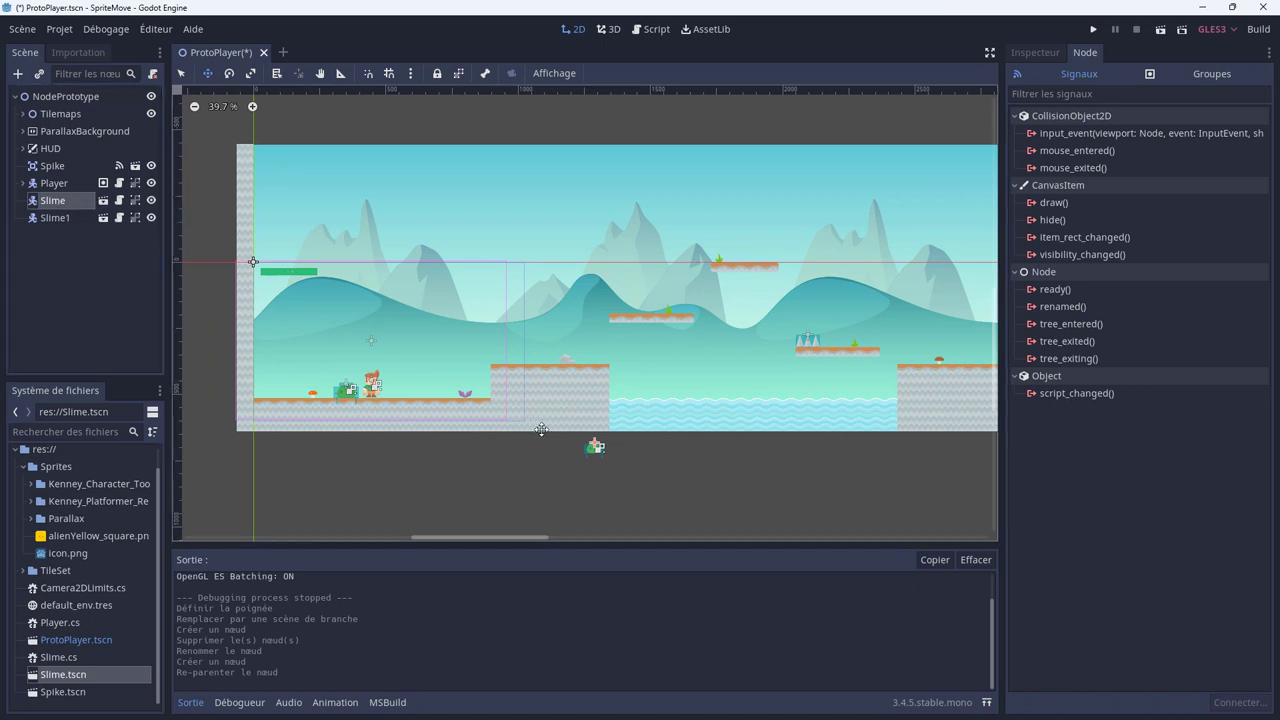
drag(595, 445, 541, 357)
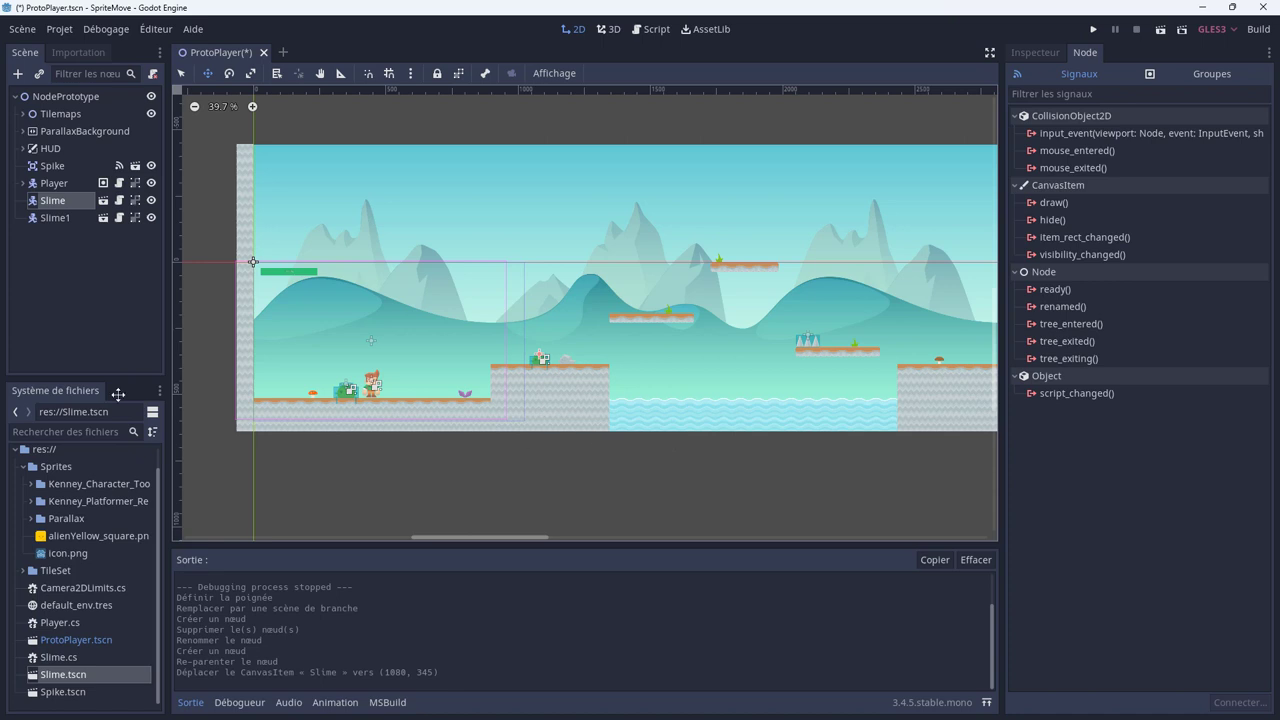
click(103, 201)
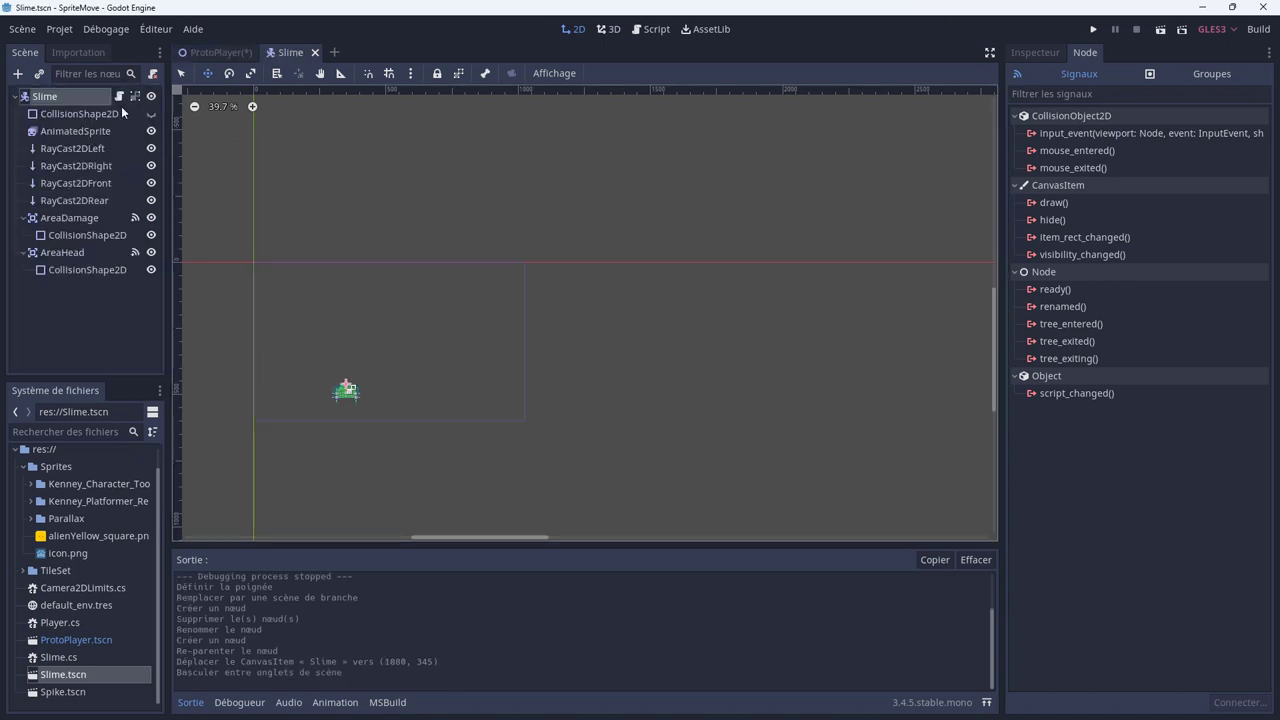
Revert the Slime root's Transform position from (350, 461) to (0, 0) and save Slime.tscn.
click(1036, 54)
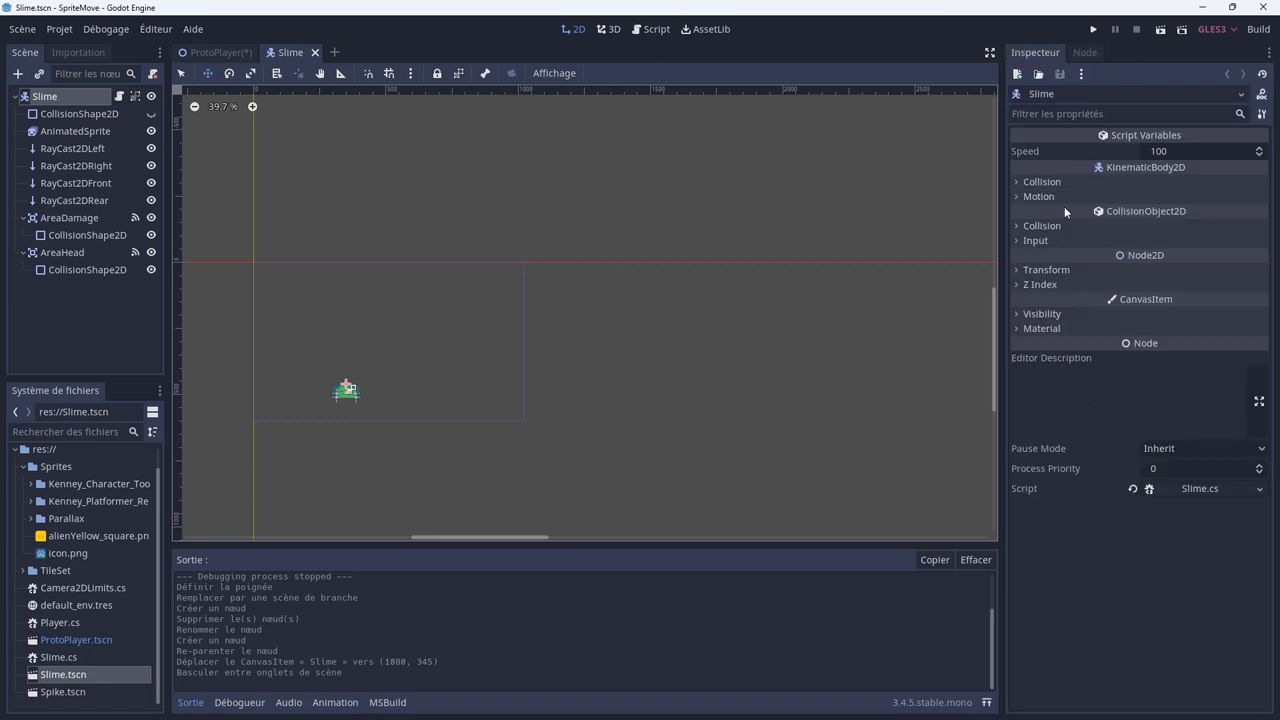
click(1017, 270)
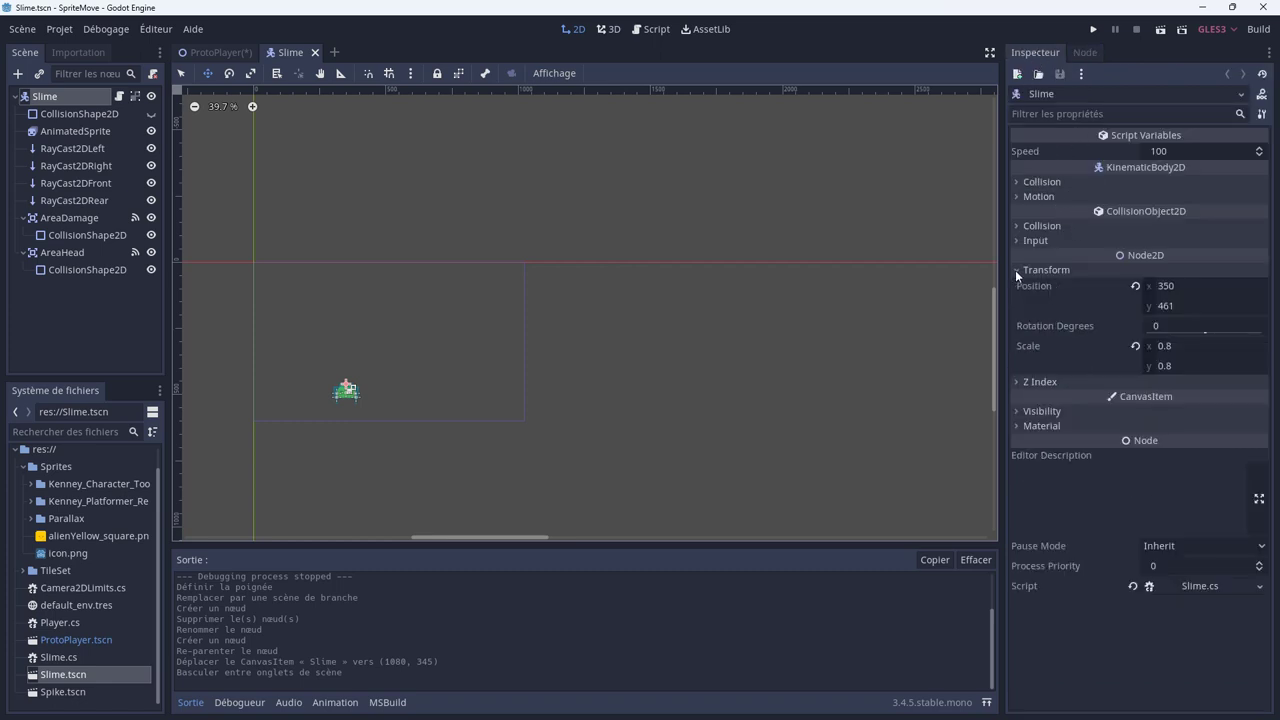
click(1135, 287)
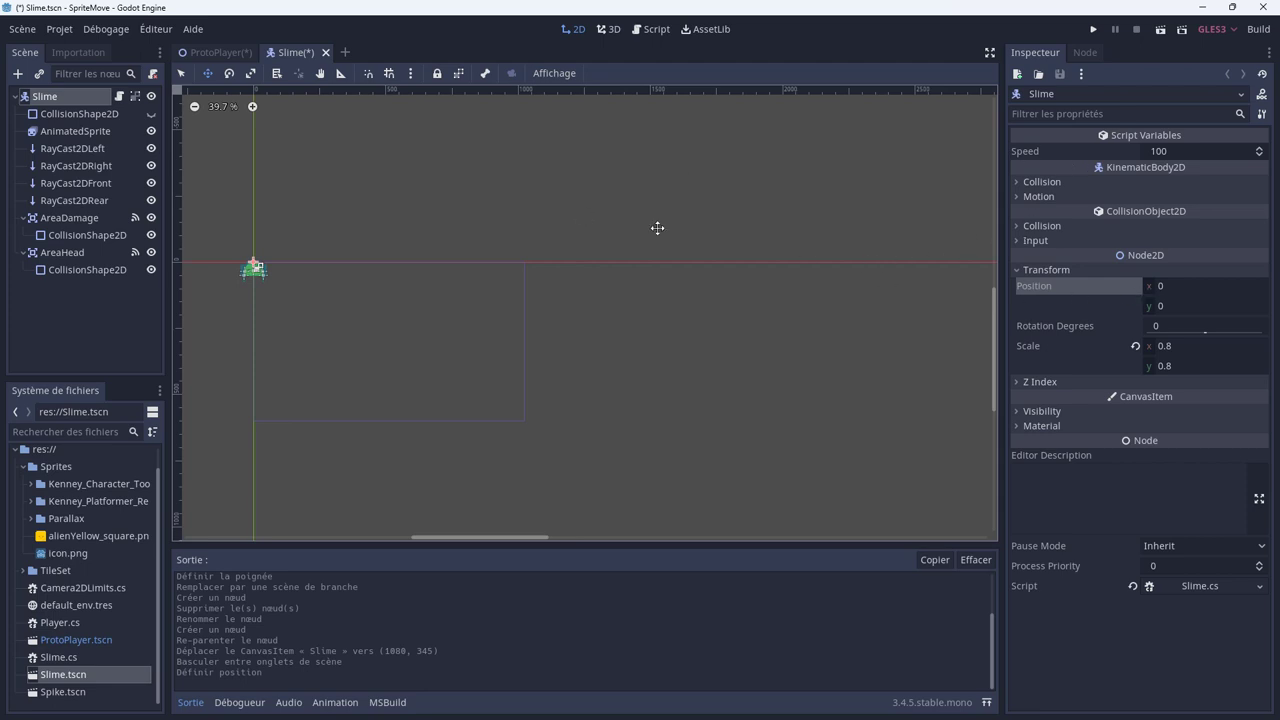
key(ctrl+s)
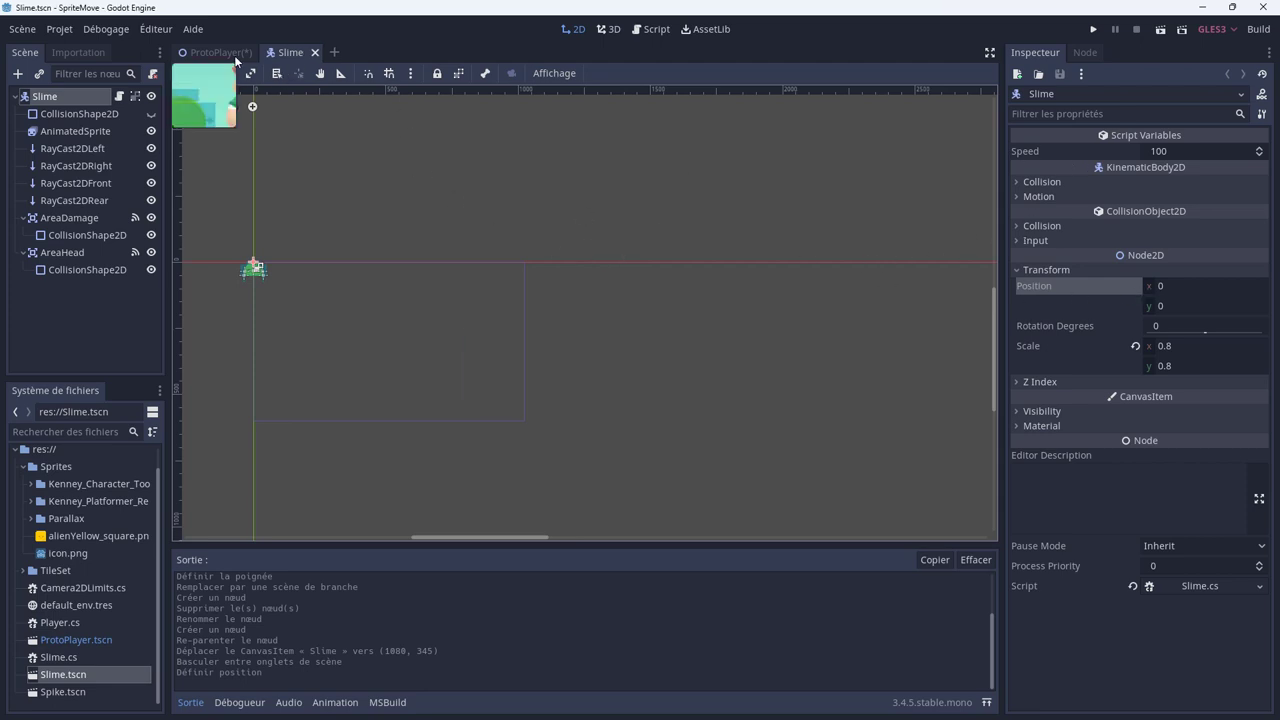
Back in the level, move Slime1 beside the player and rename the other slime Slime2.
click(234, 55)
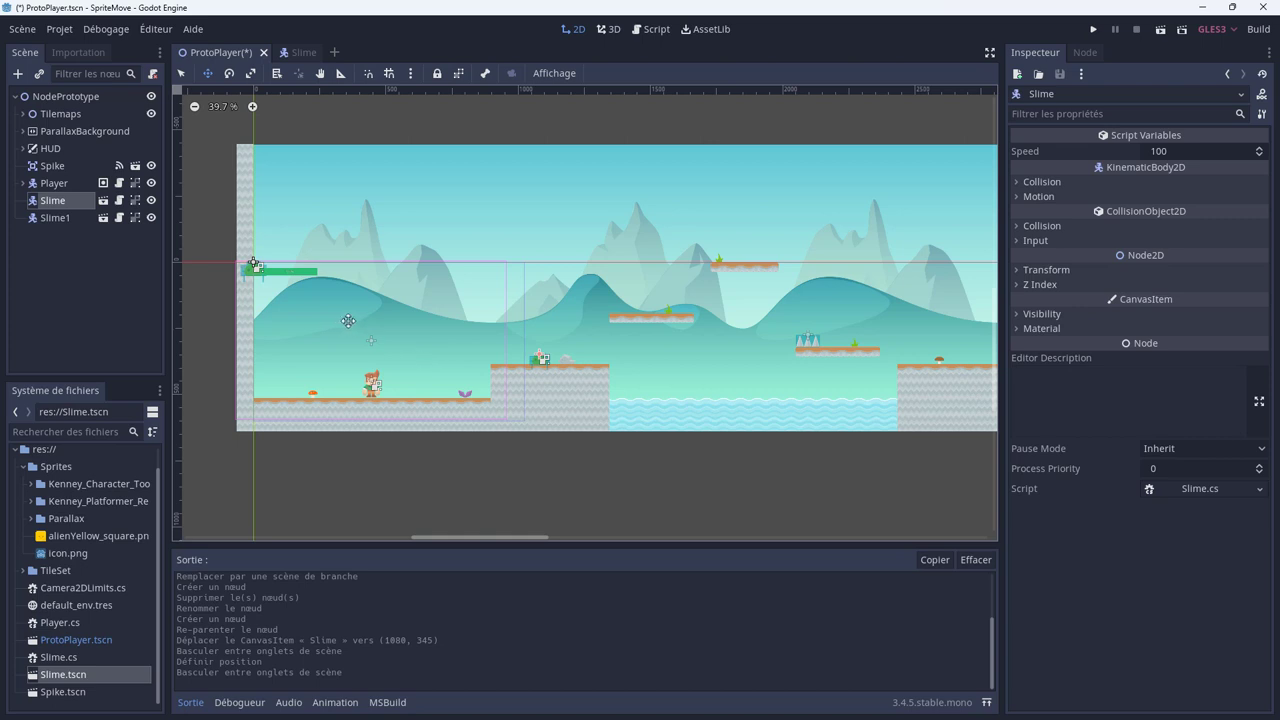
click(60, 218)
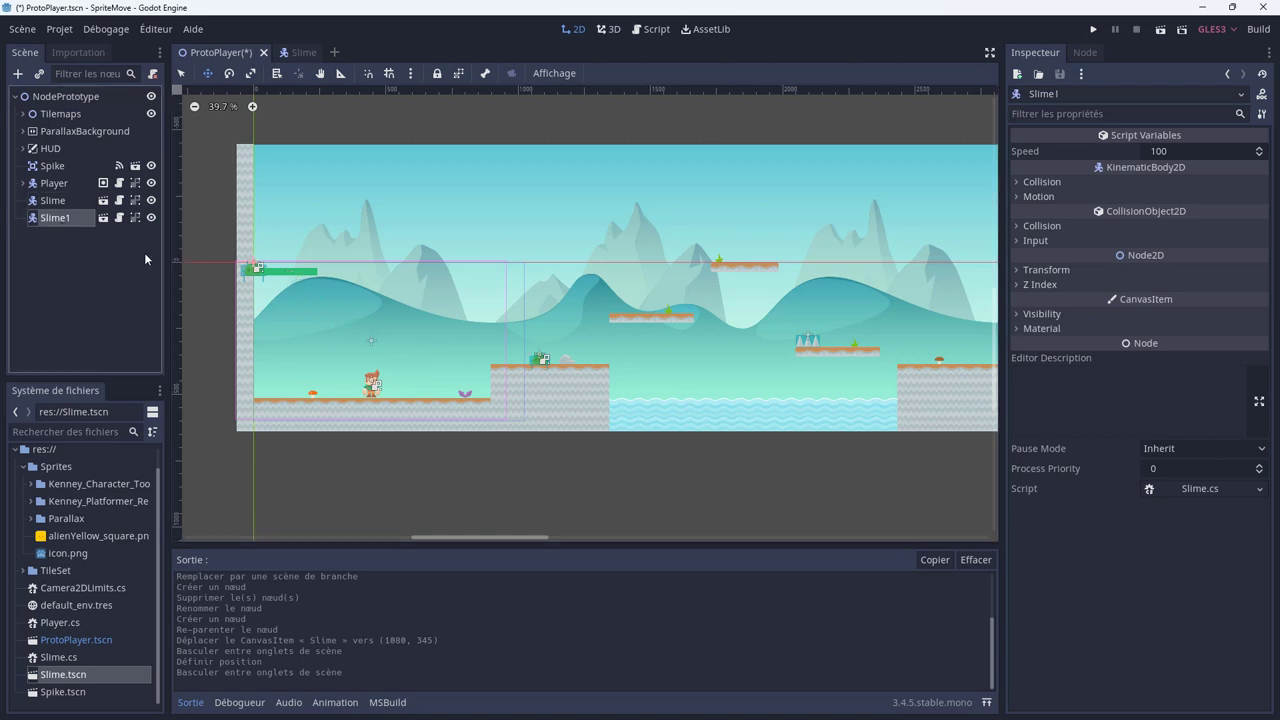
drag(255, 267, 413, 394)
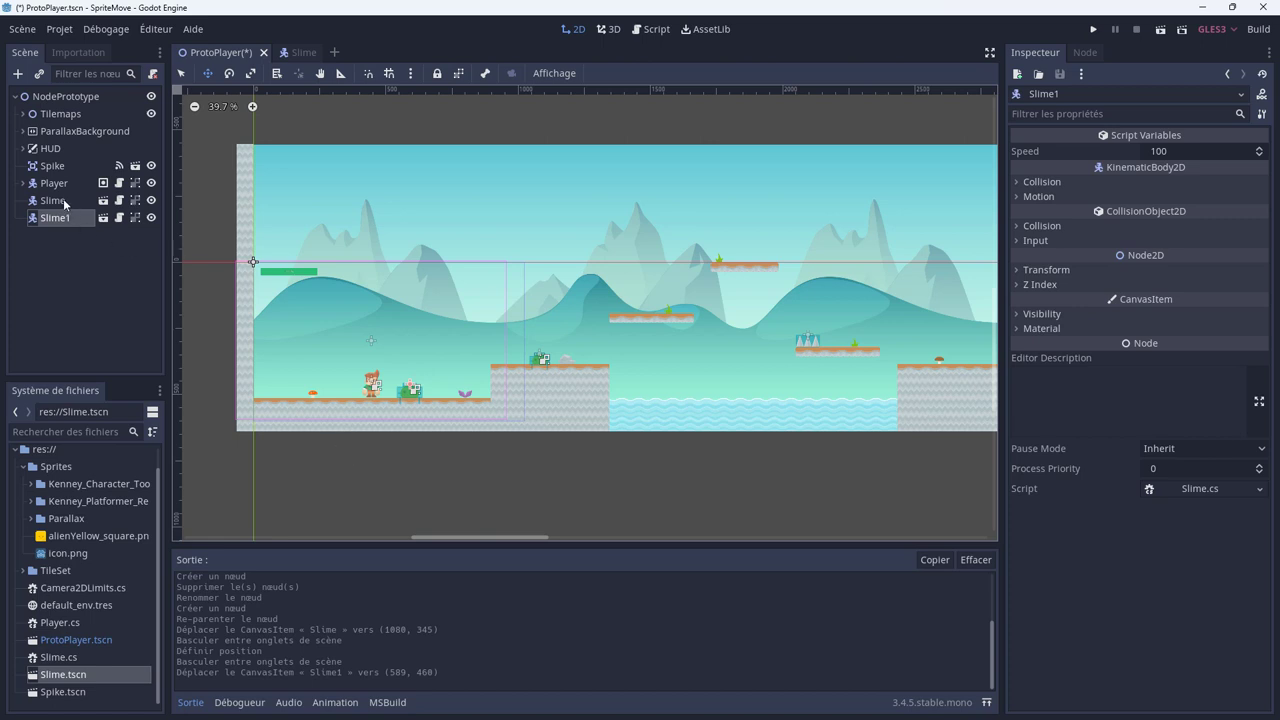
double_click(64, 201)
text(2)
key(Return)
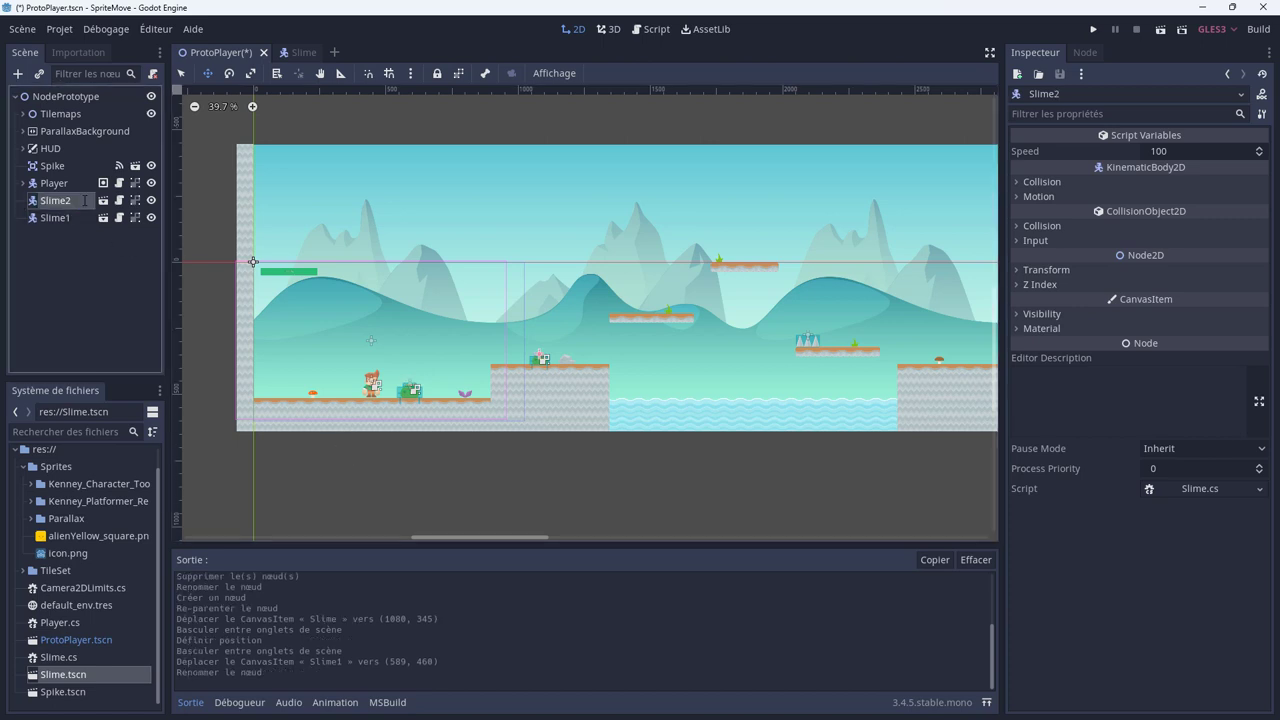
Add a third Slime instance, reparent it to the root, name it Slime3, and set it on the floating platform.
drag(64, 684, 664, 303)
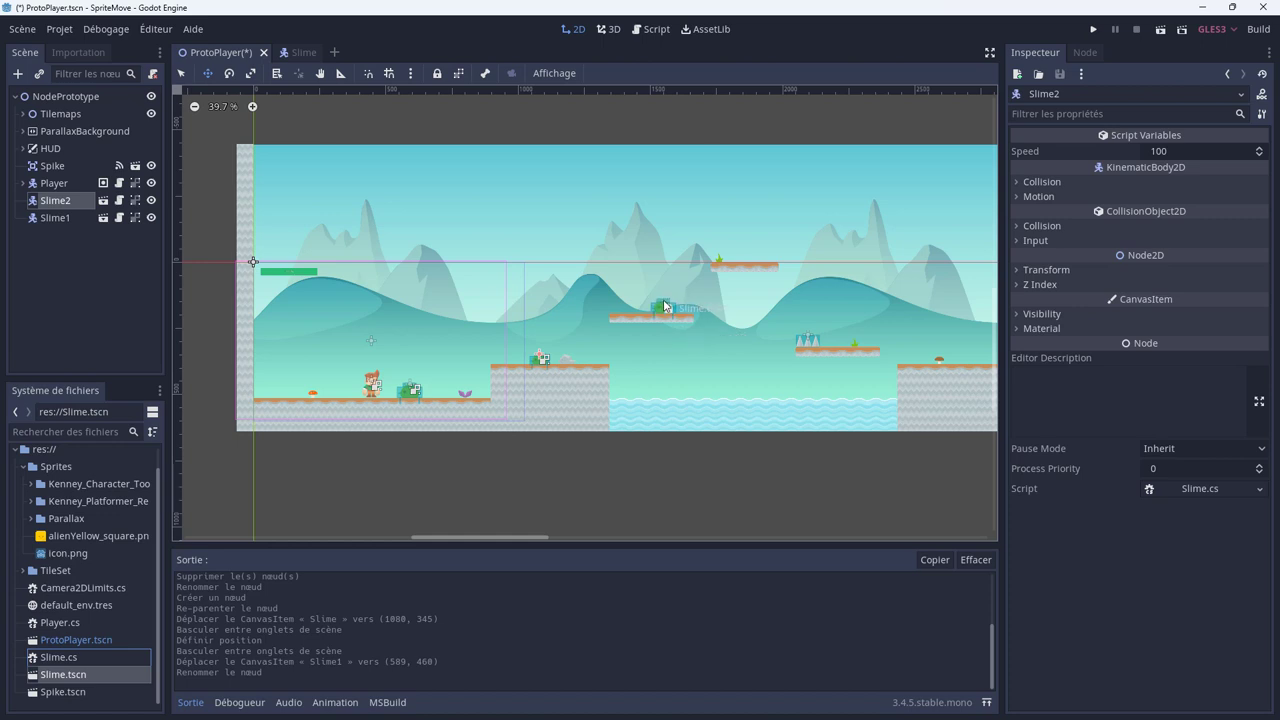
drag(664, 303, 665, 304)
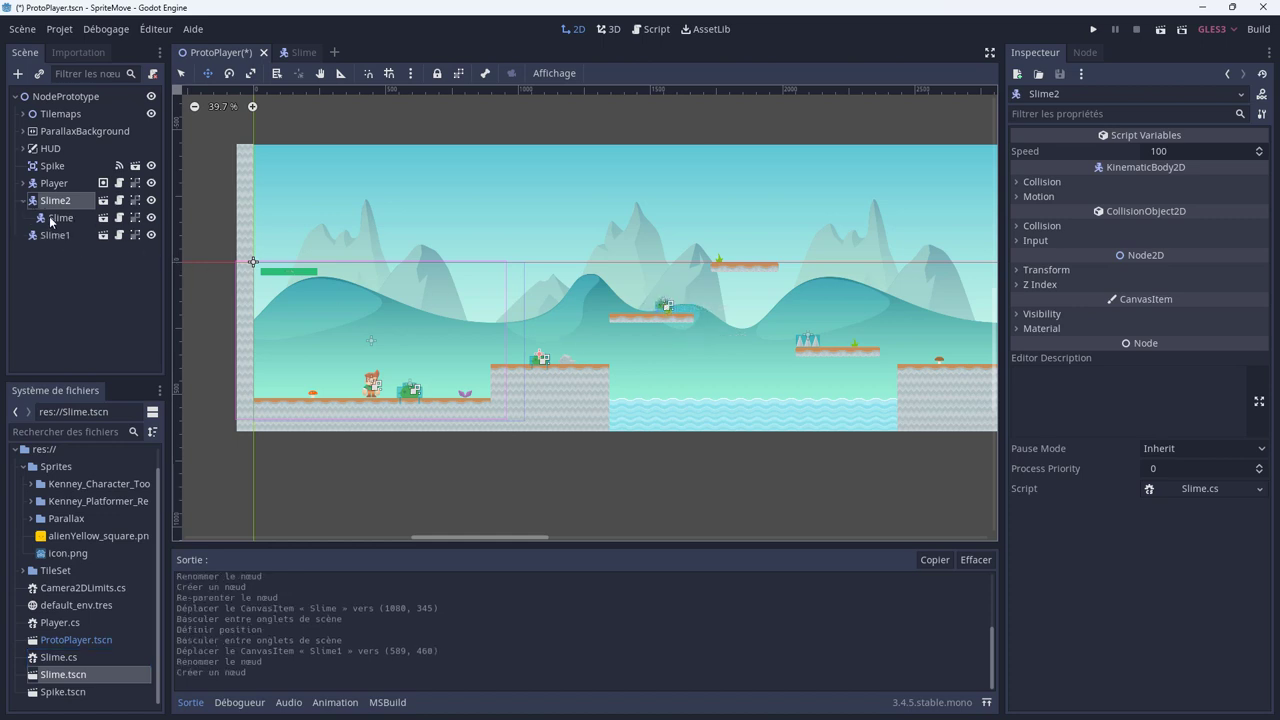
drag(50, 222, 90, 283)
drag(73, 234, 60, 195)
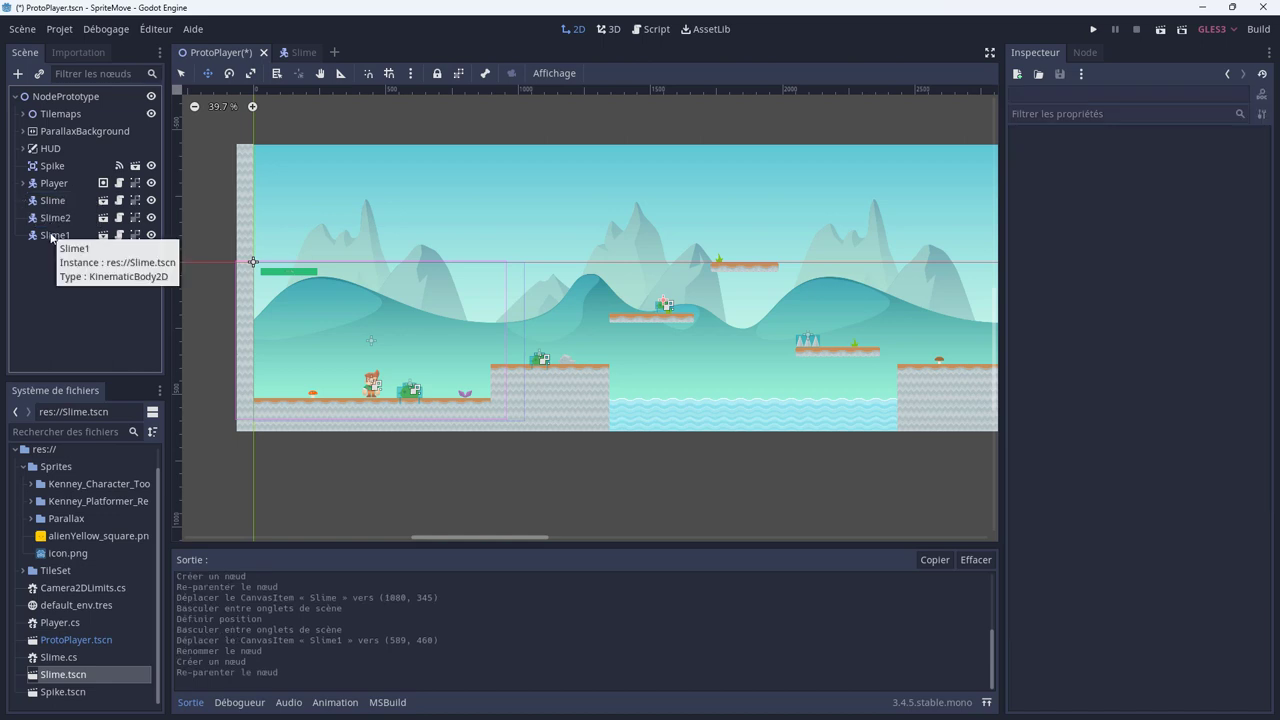
click(55, 203)
click(55, 201)
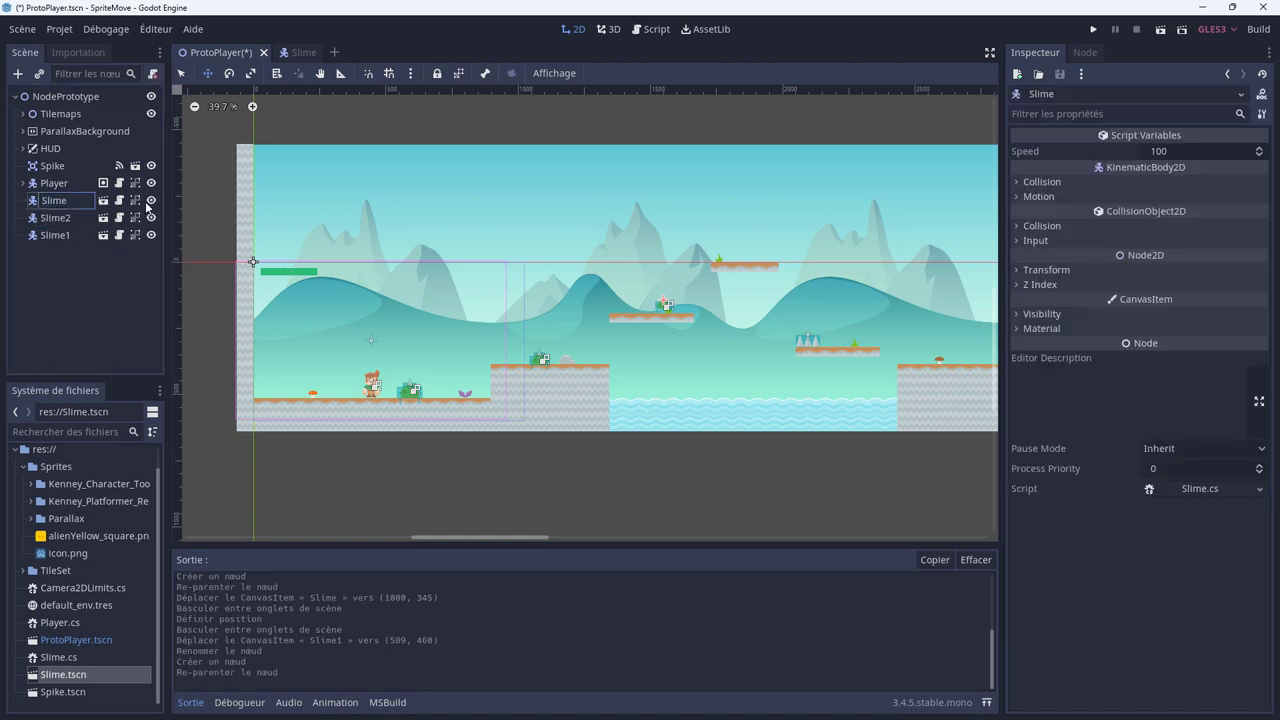
text(3)
key(Return)
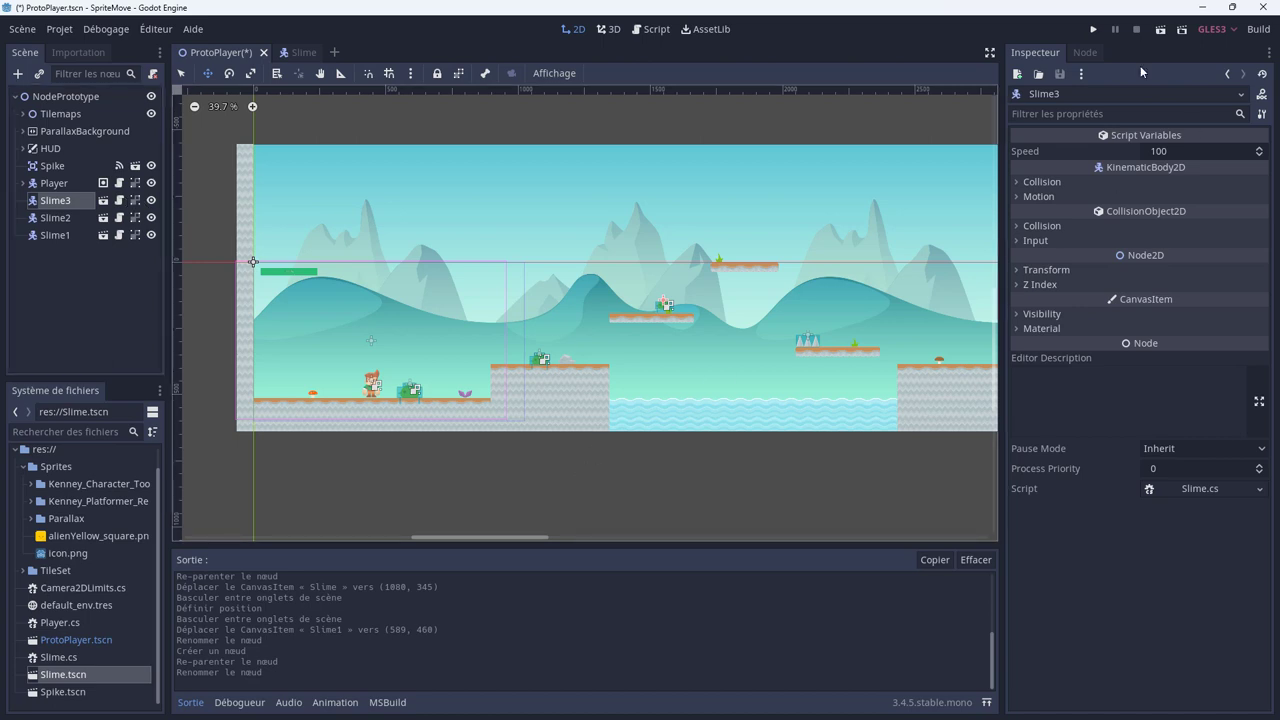
scroll(704, 318, up, 2)
scroll(670, 312, up, 2)
scroll(640, 306, up, 2)
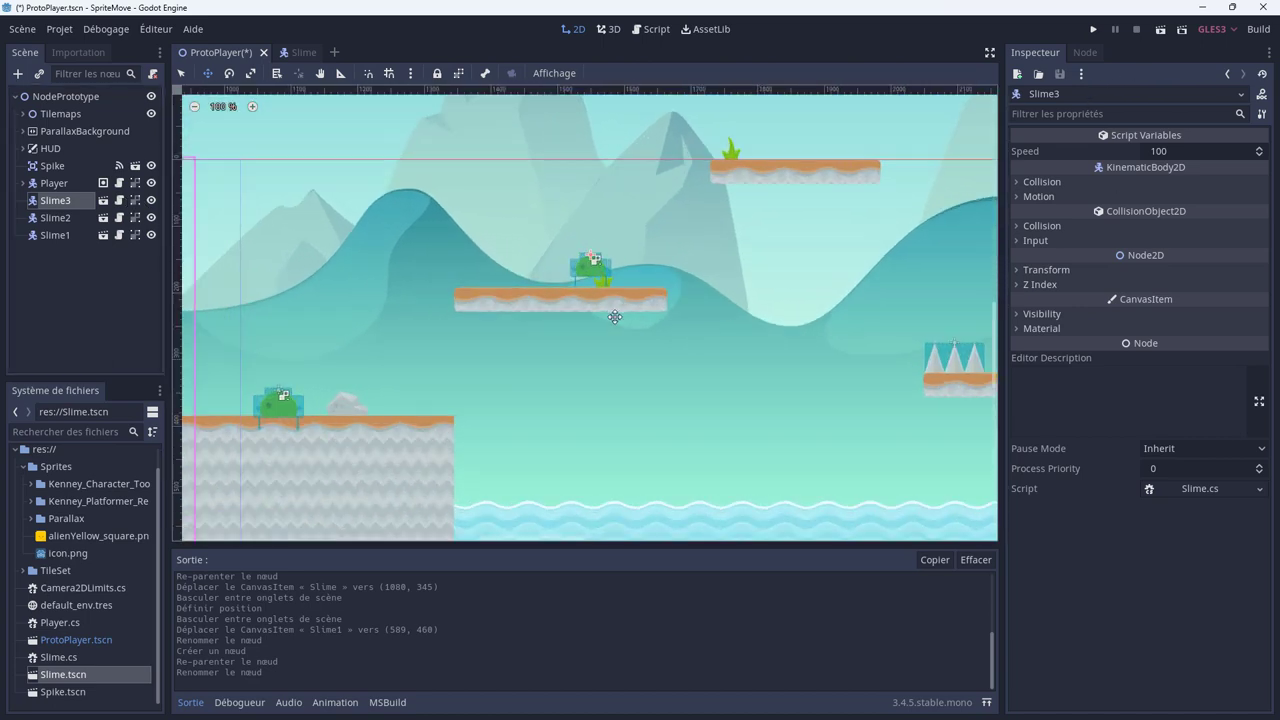
scroll(610, 302, up, 1)
drag(572, 253, 573, 268)
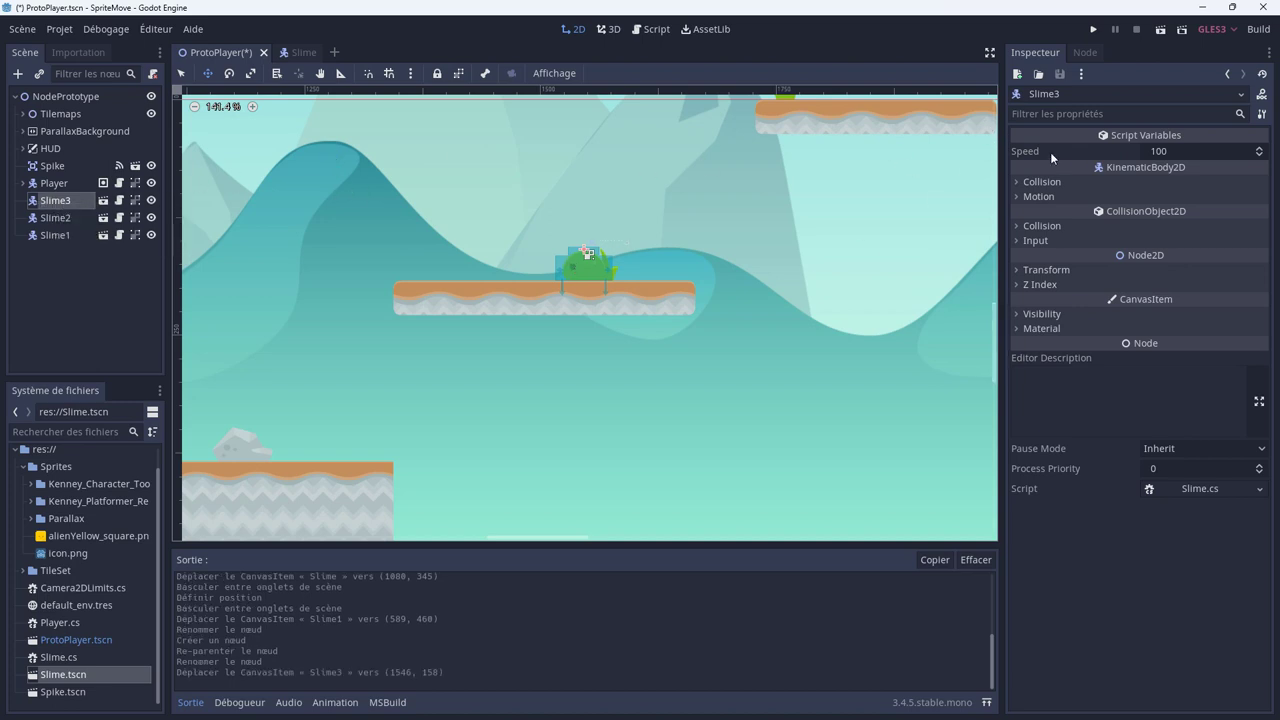
Set Slime3's Speed to 150 and Slime1's Speed to 130, then run the game.
click(1174, 152)
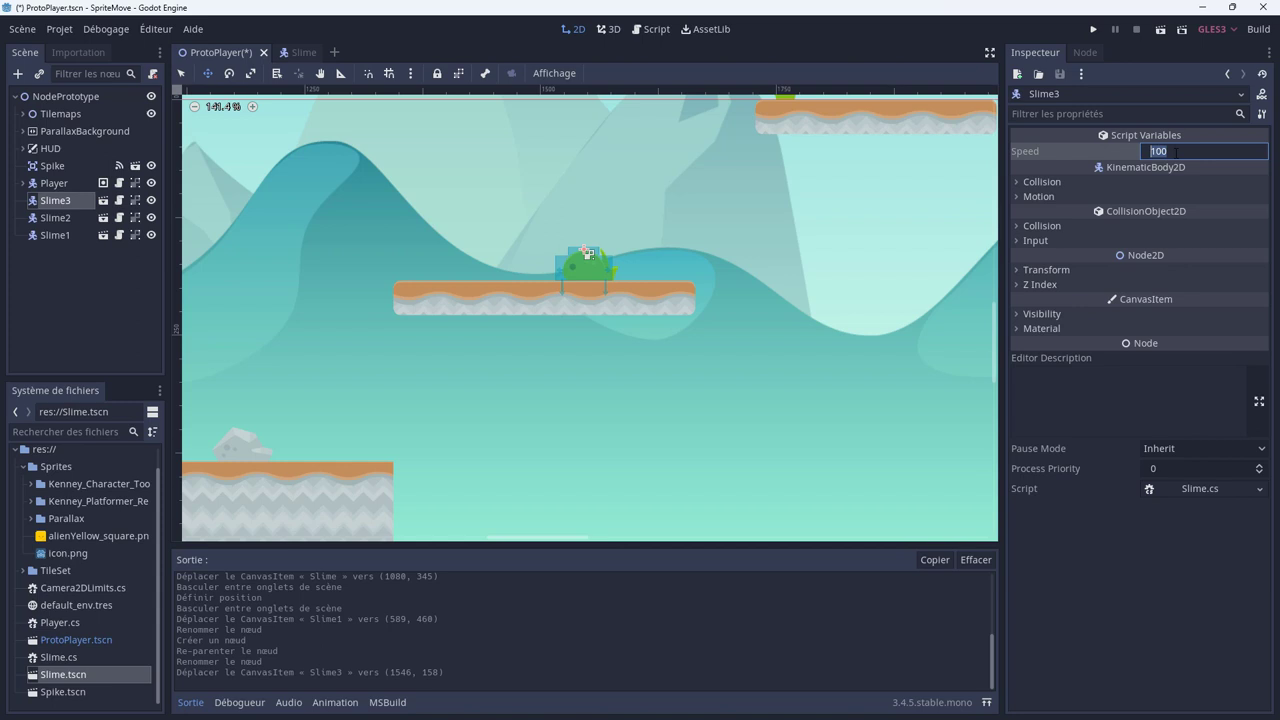
text(150)
key(Return)
mouse_move(271, 345)
middle_down()
mouse_move(301, 472)
mouse_move(498, 423)
middle_up()
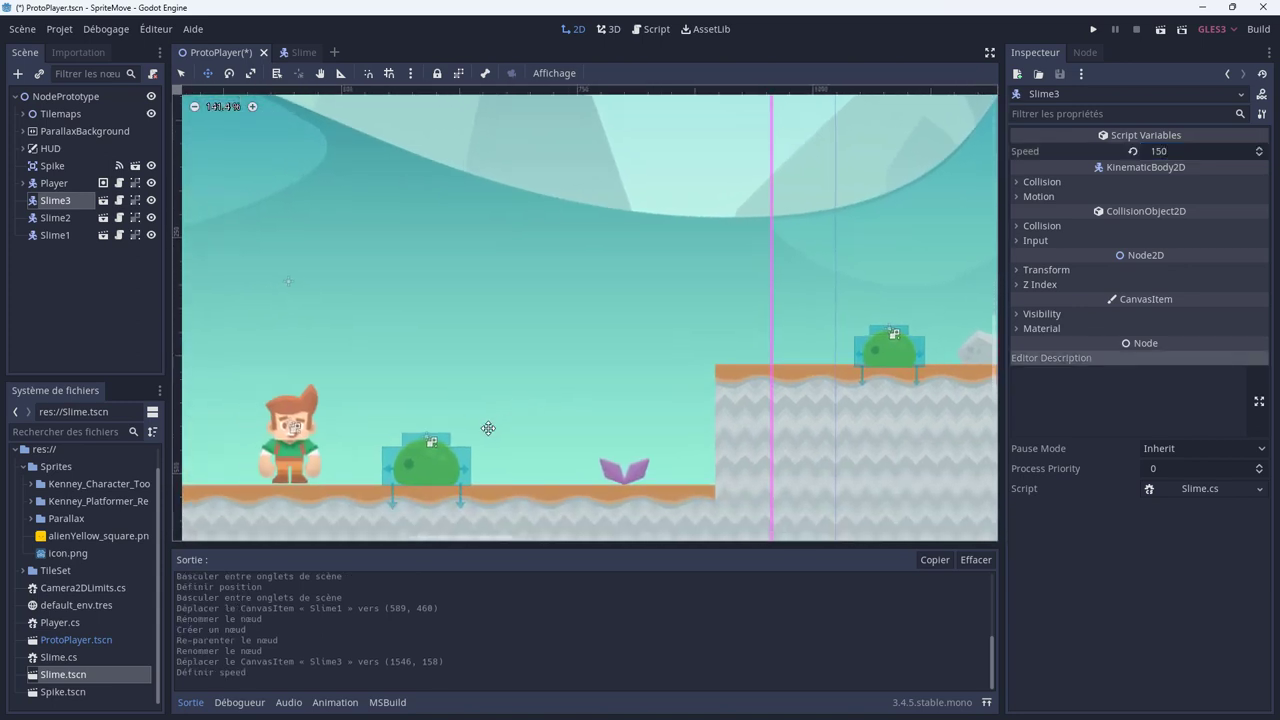
click(58, 236)
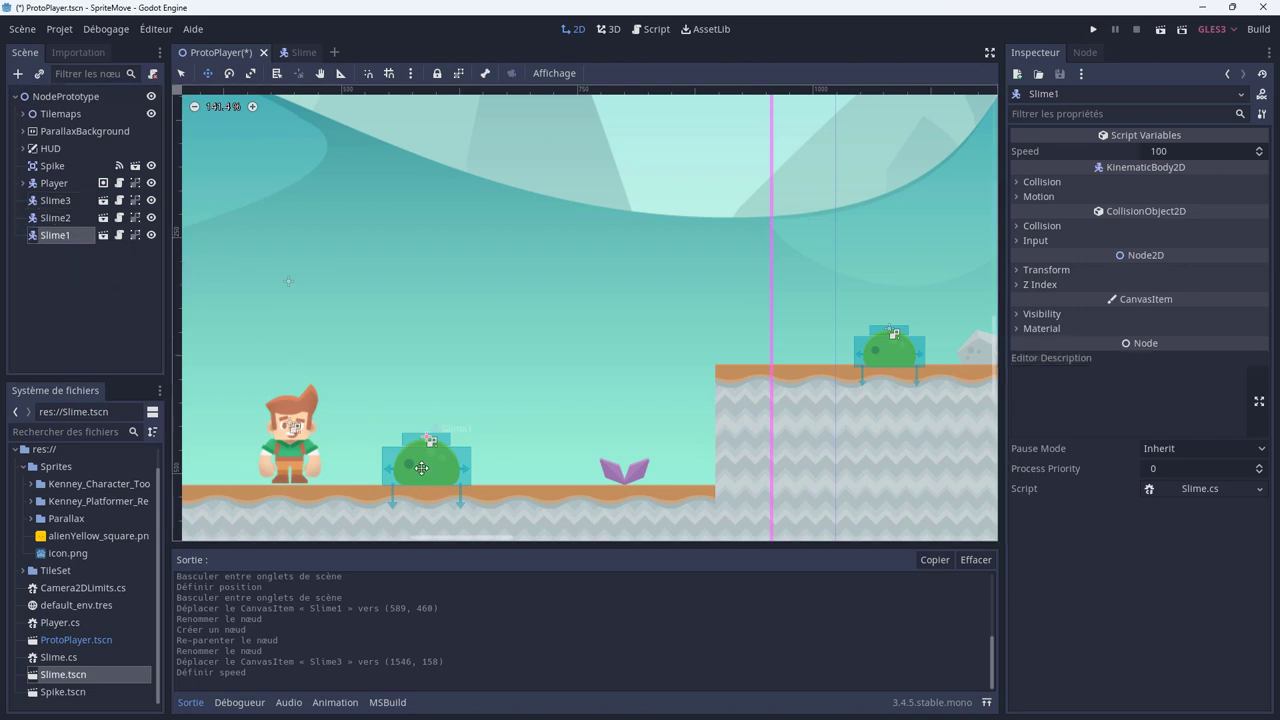
click(1161, 150)
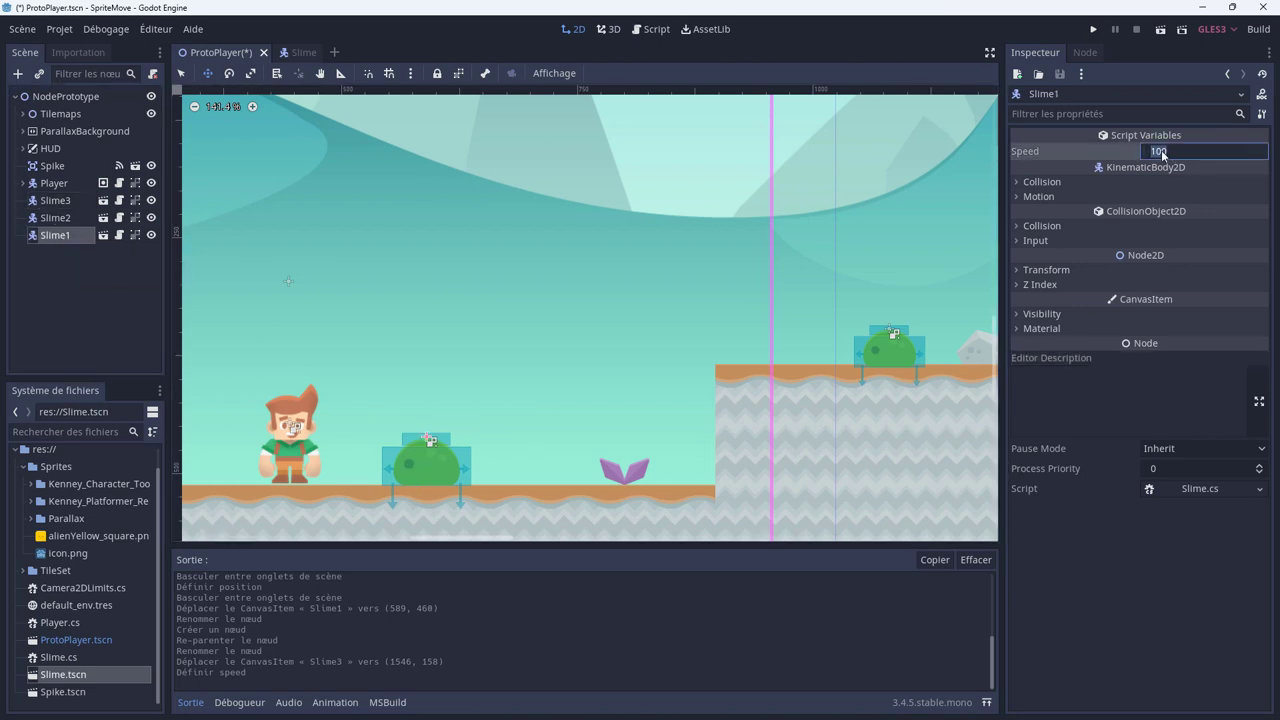
text(130)
key(Return)
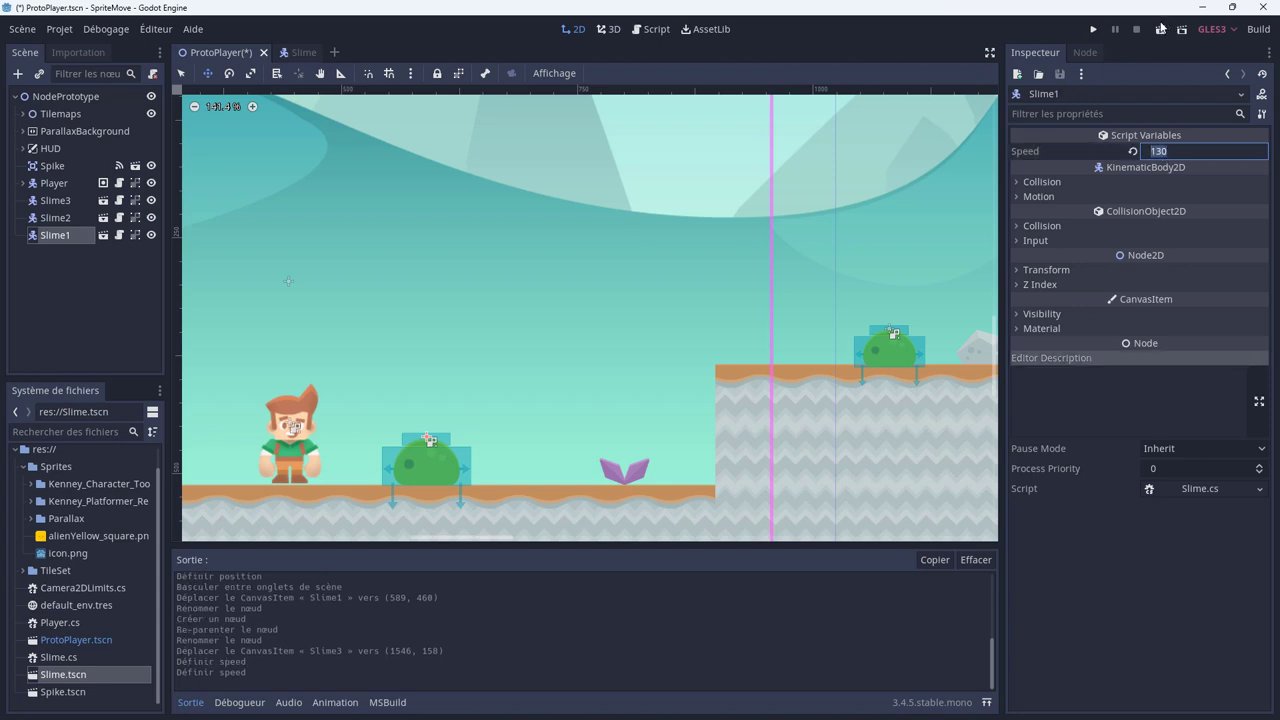
click(1100, 30)
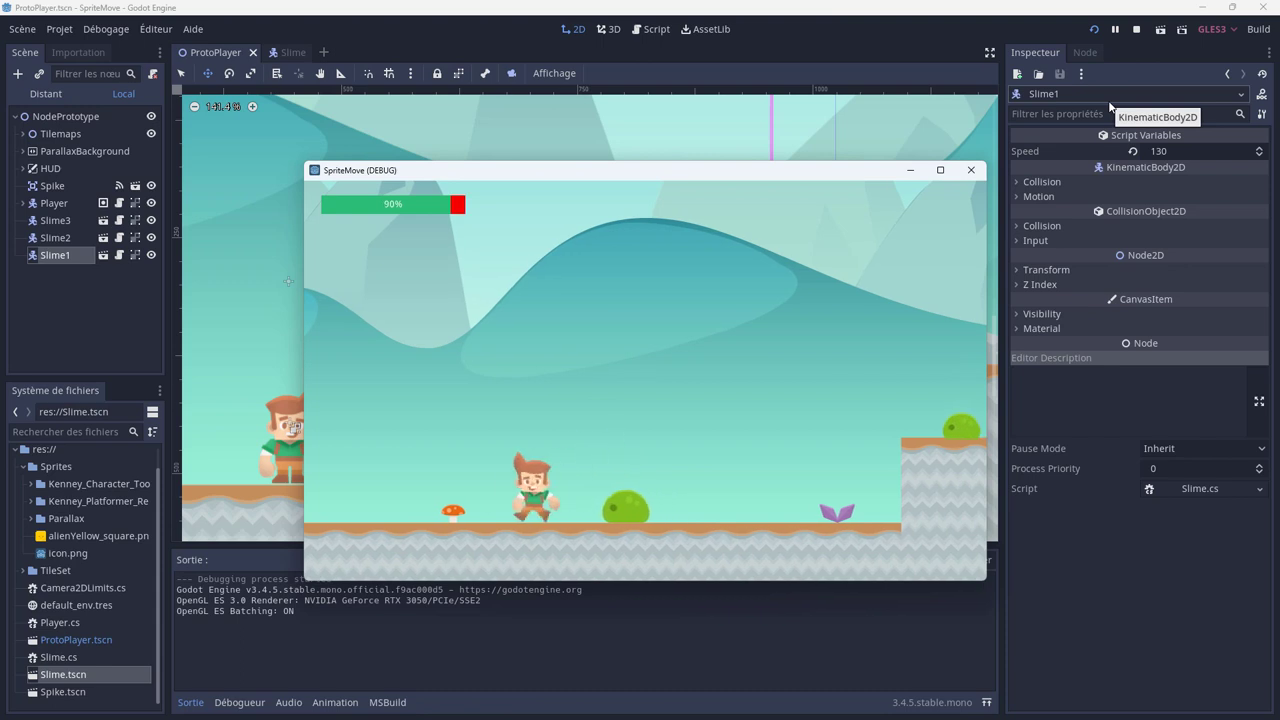
Run and jump the player onto the raised platform and back, with health falling to 80%, then stop the game.
key(space)
key(Right)
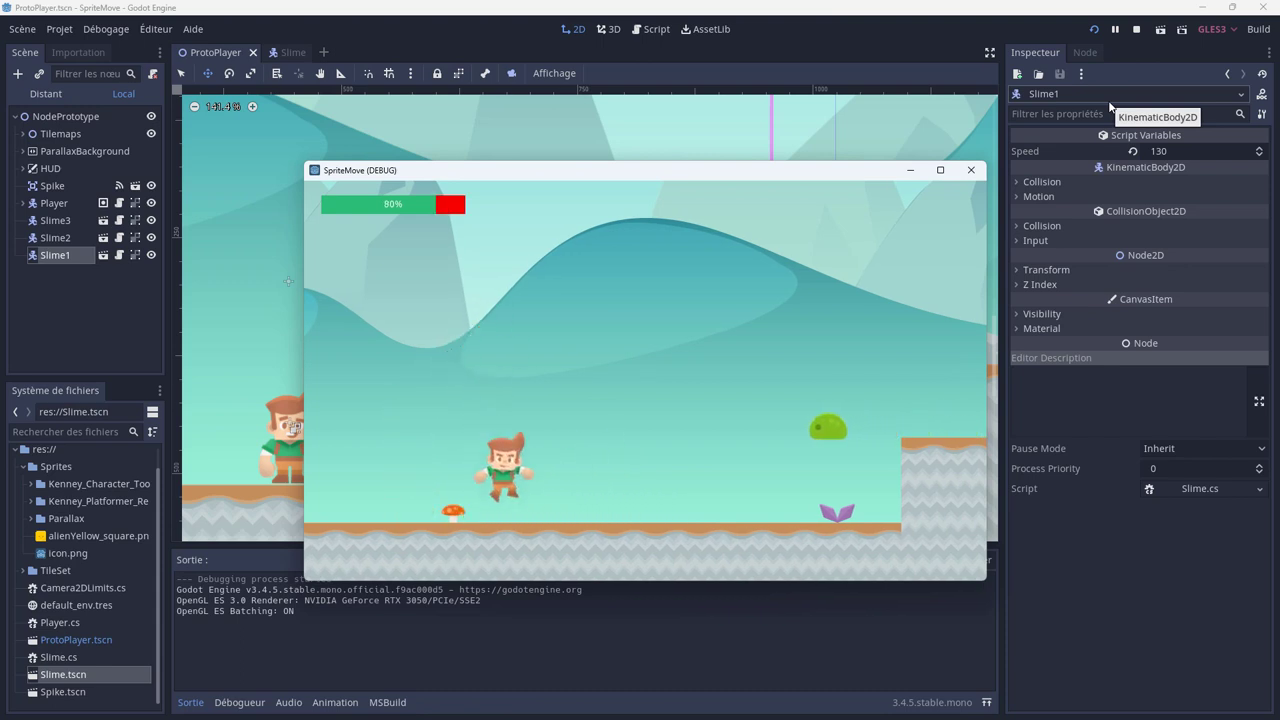
key(Right)
key(space)
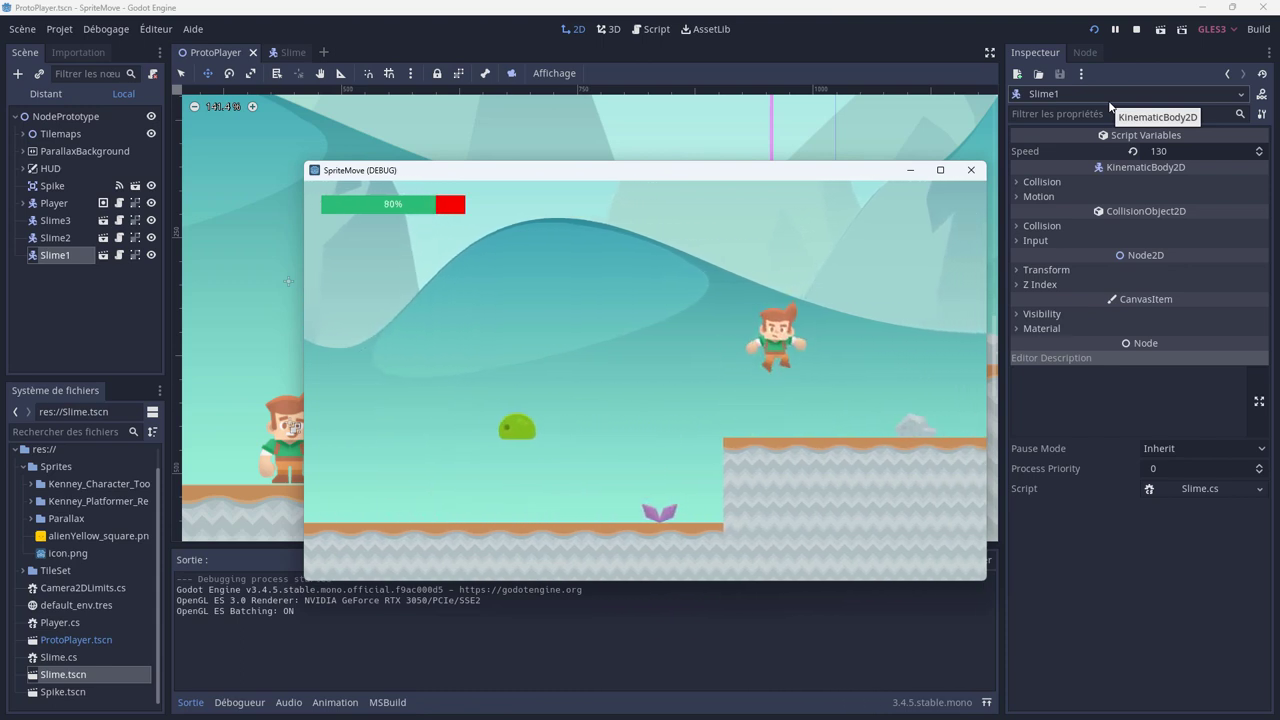
key(Right)
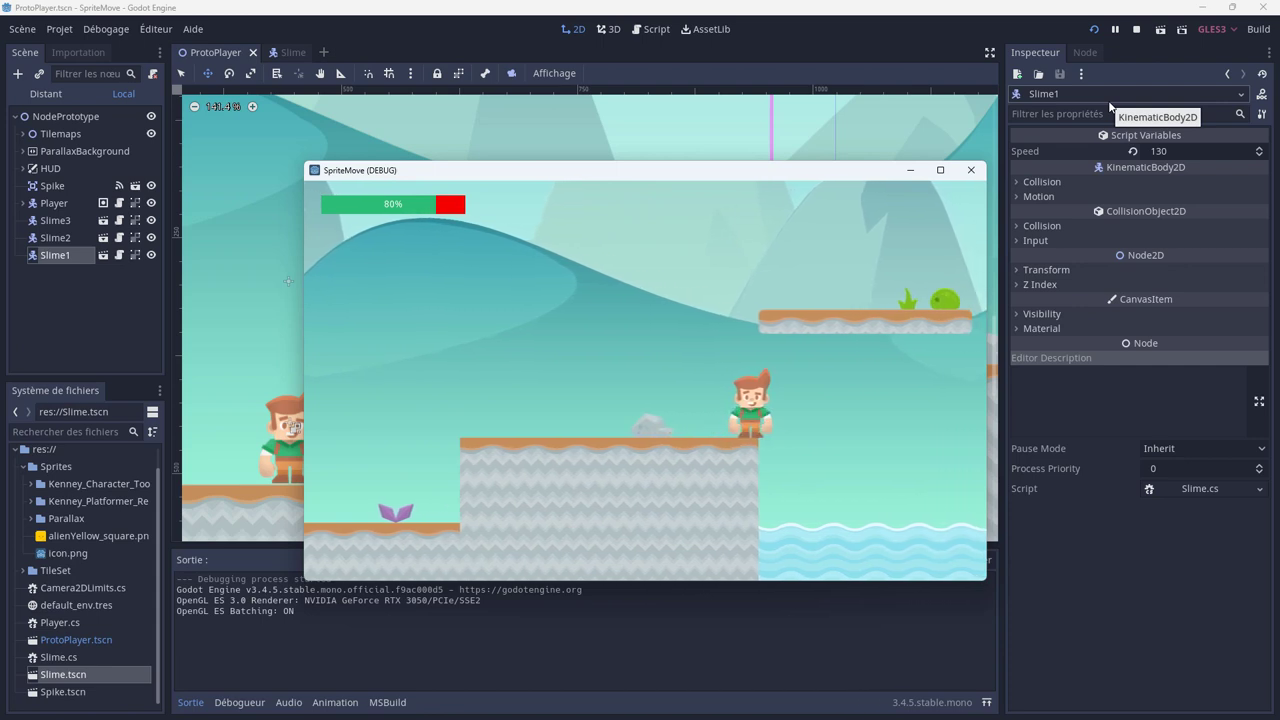
key(Left)
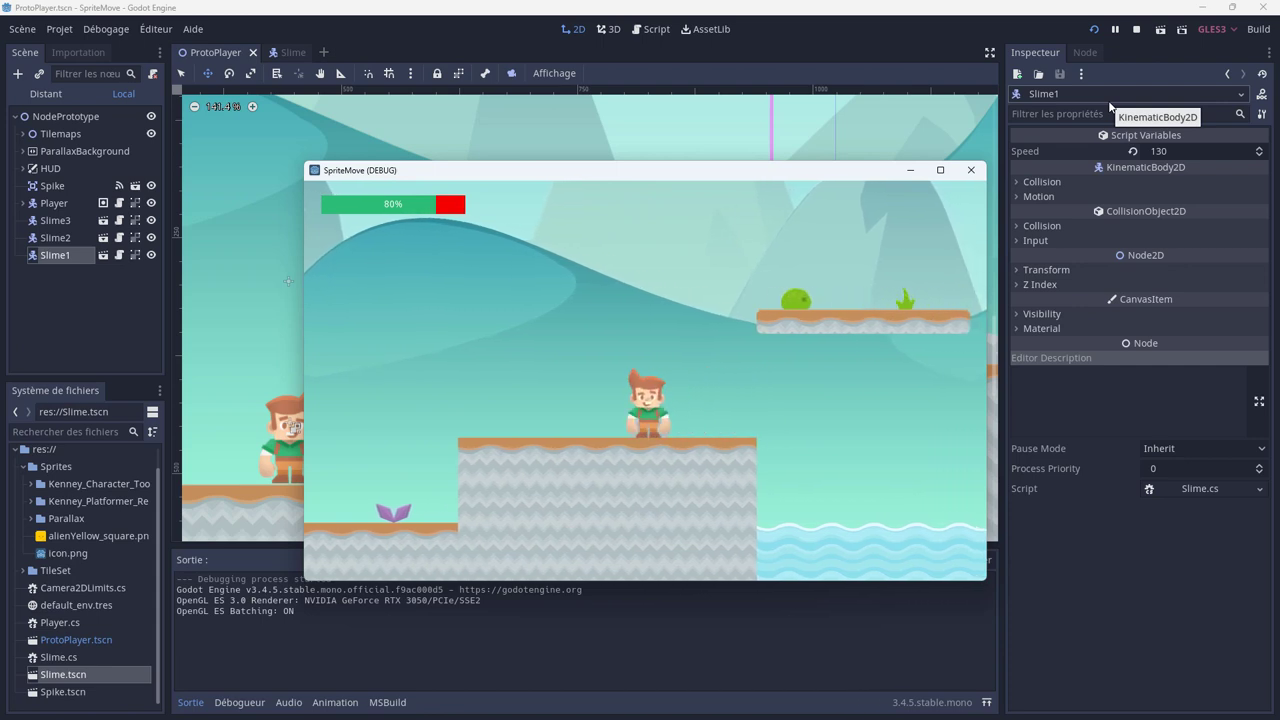
key(Left)
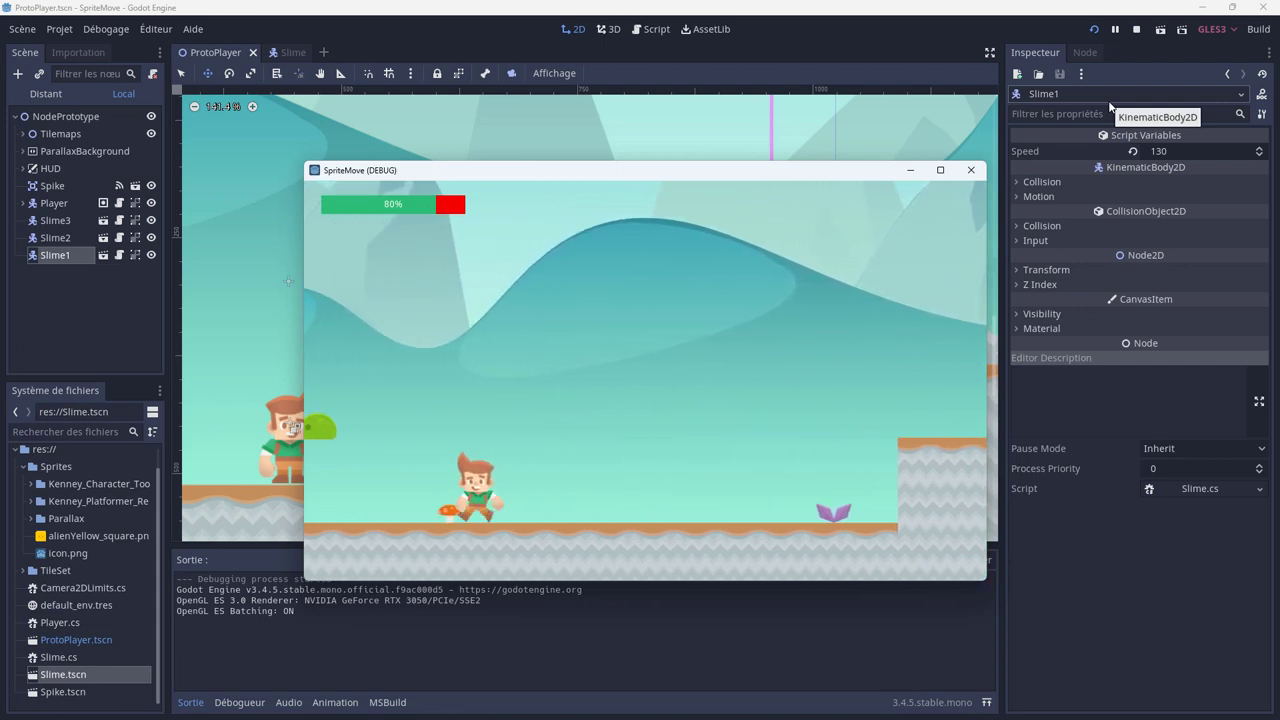
key(Right)
click(970, 170)
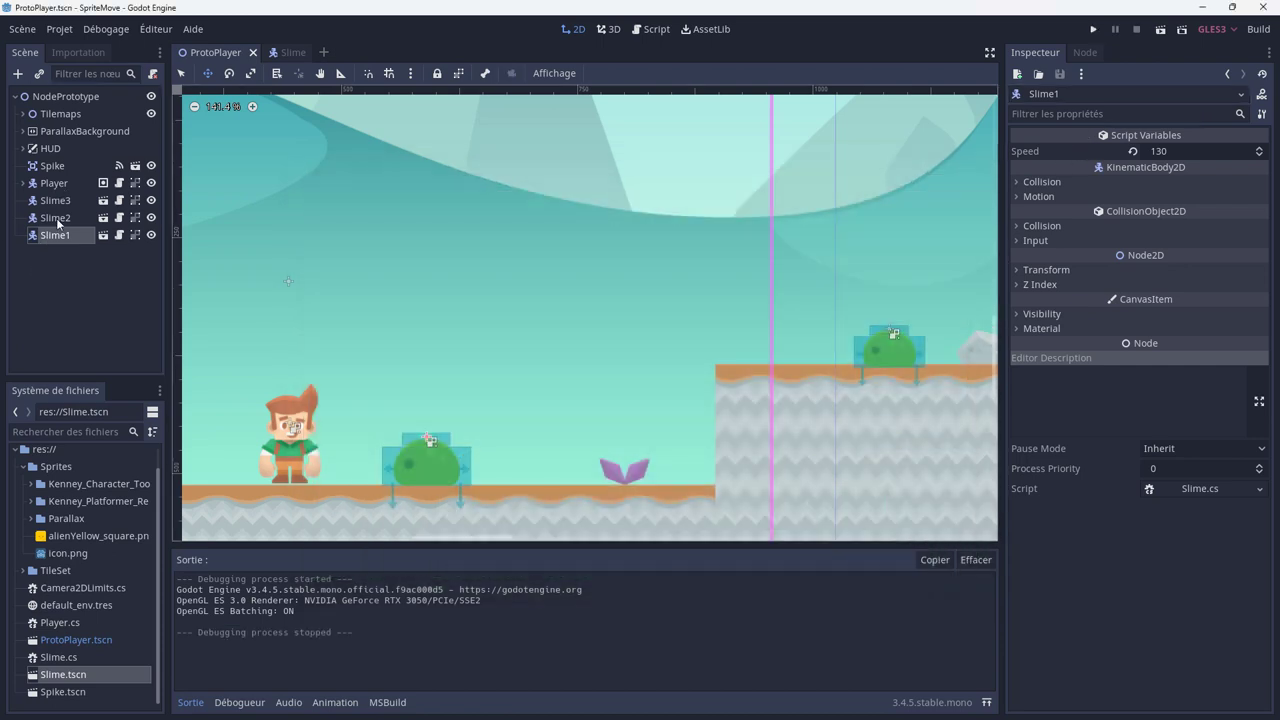
Delete the Slime2 enemy from the level.
click(58, 218)
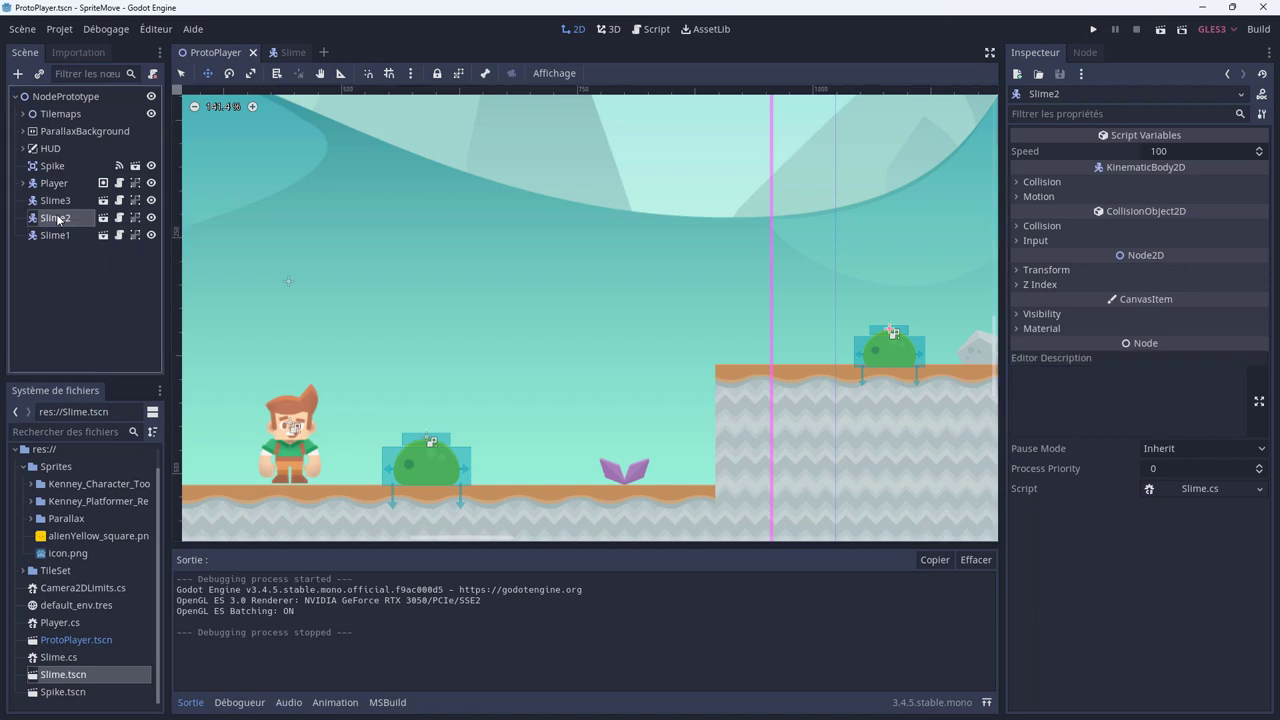
scroll(677, 360, down, 1)
middle_drag(677, 360, 444, 379)
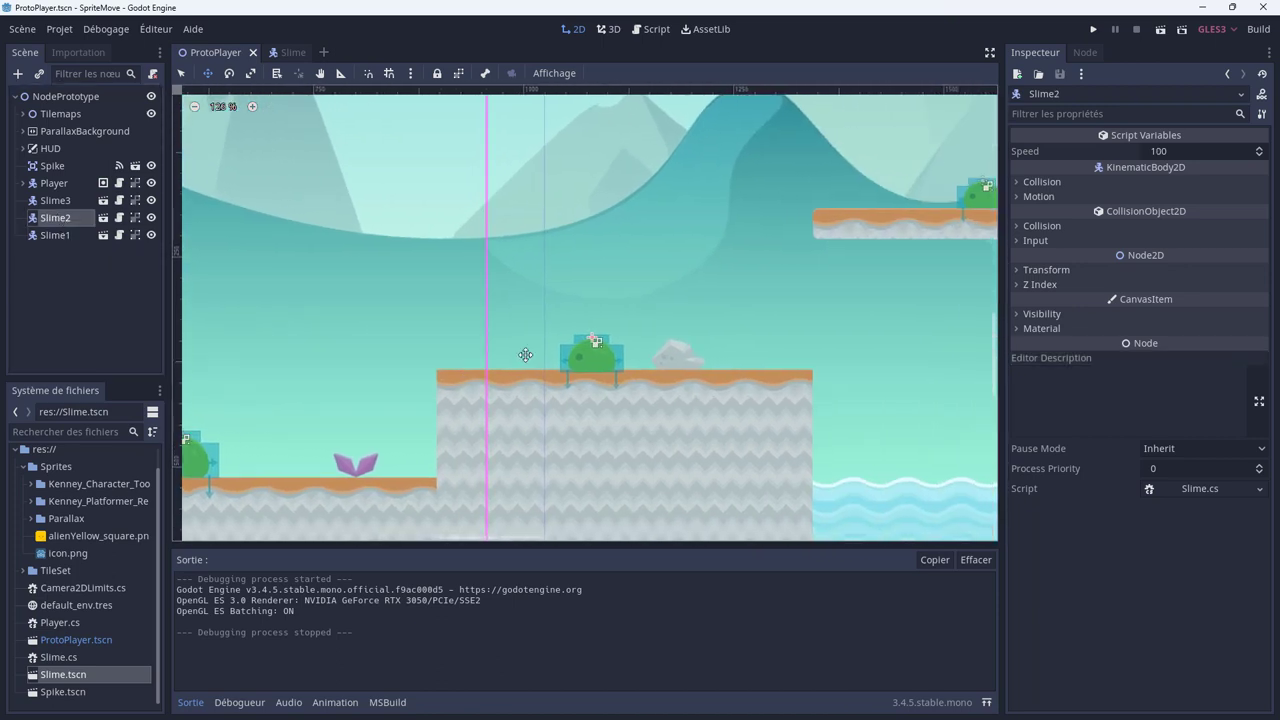
click(52, 258)
click(52, 218)
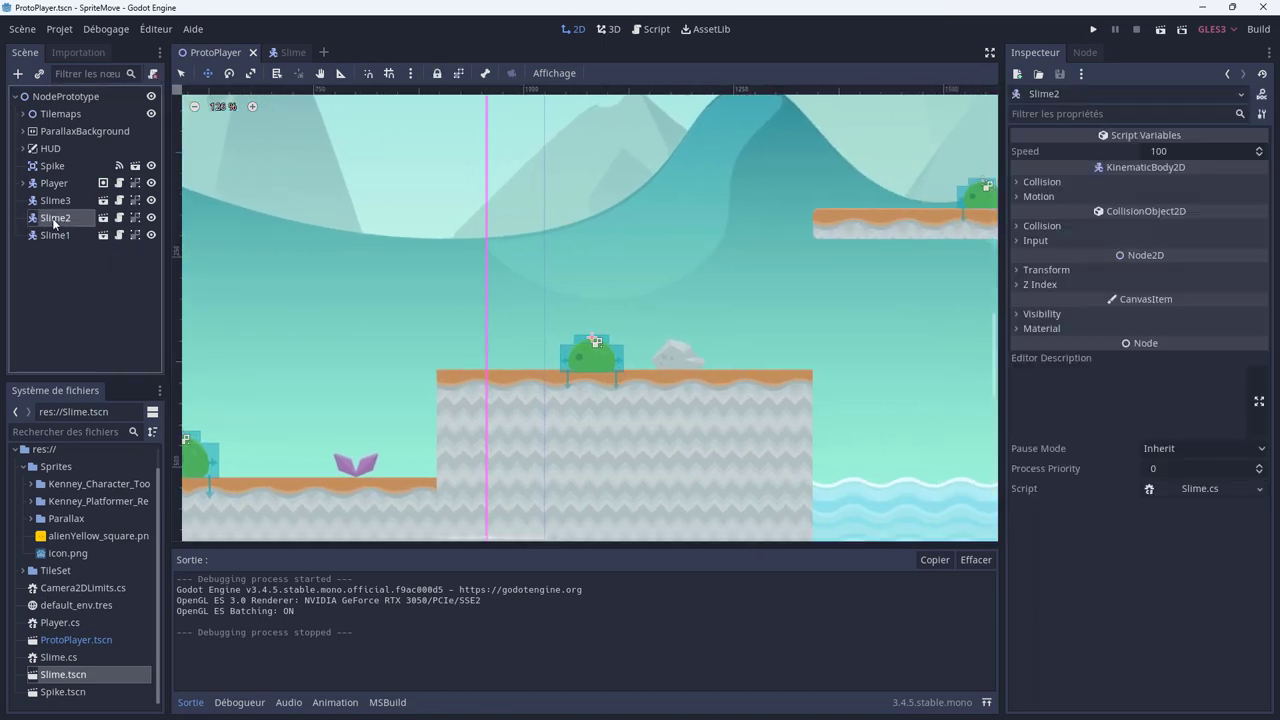
key(Delete)
key(Return)
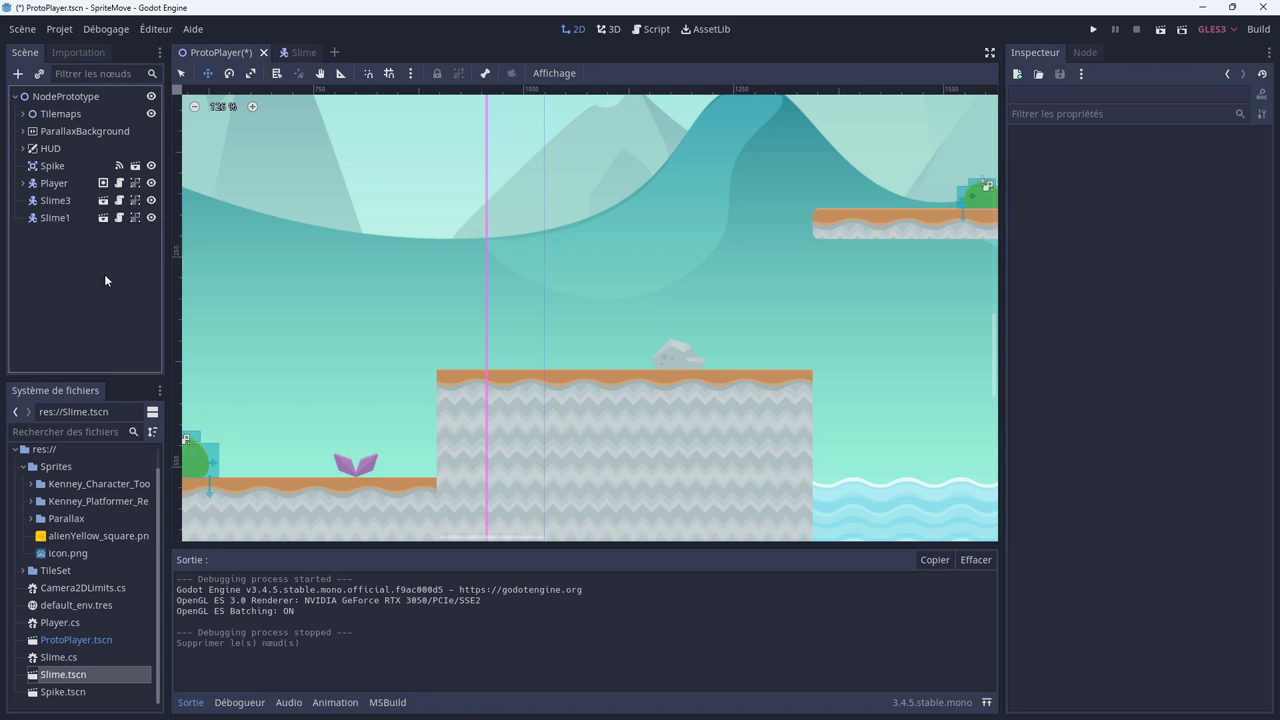
Drop a new Slime instance onto the middle raised platform, then save and run the game.
scroll(680, 330, up, 1)
mouse_move(832, 213)
middle_down()
mouse_move(626, 263)
mouse_move(824, 237)
middle_up()
scroll(626, 263, down, 1)
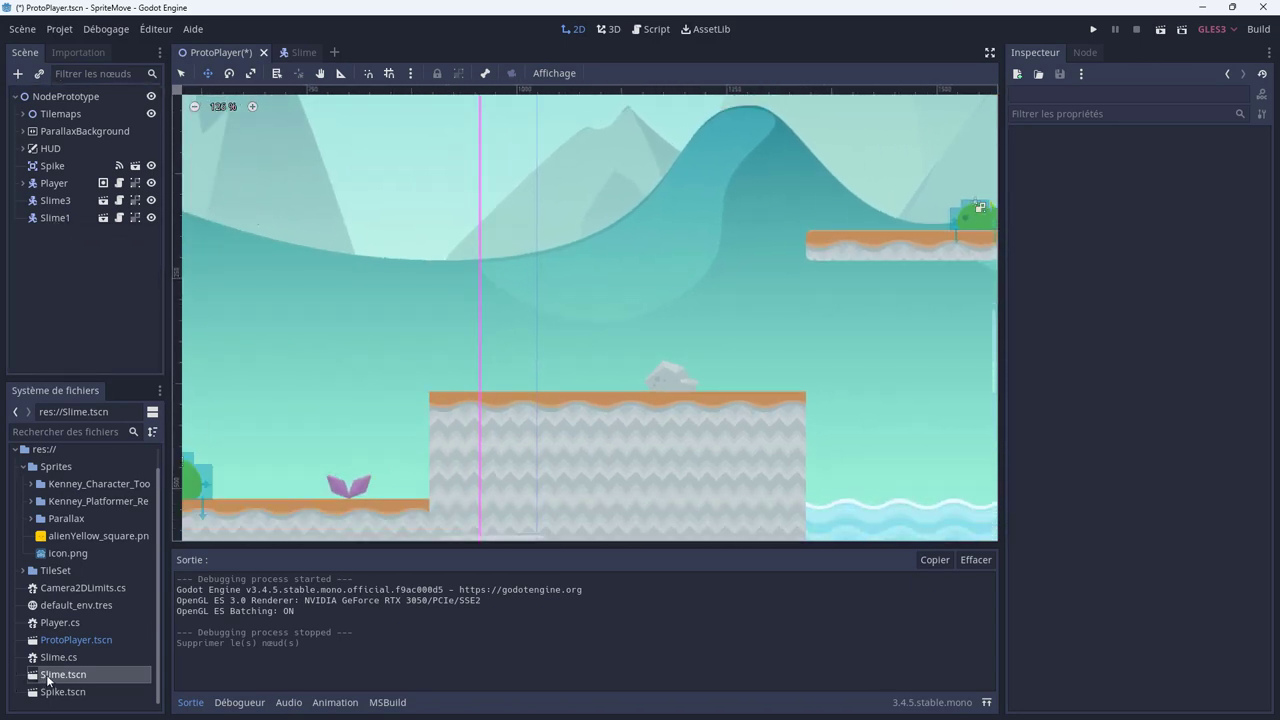
drag(48, 680, 597, 353)
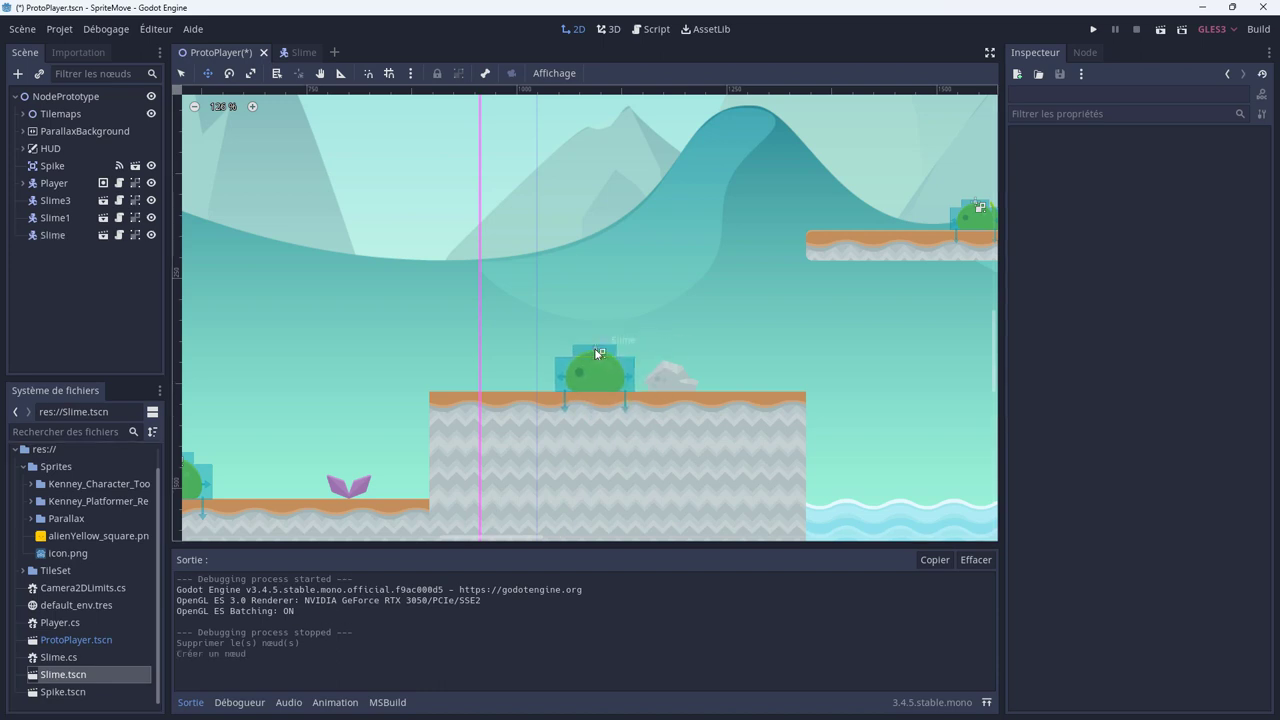
click(1092, 31)
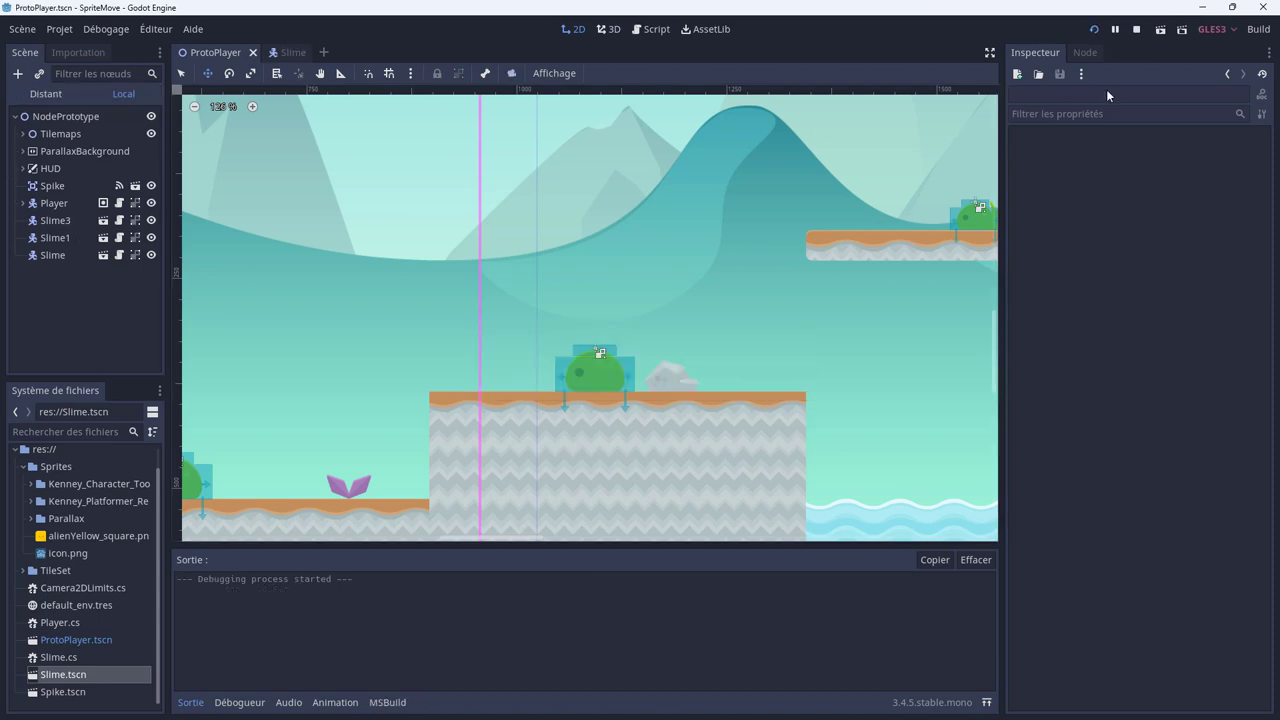
Run and jump across the raised platforms past the slimes, dropping health to 40%, then stop the game.
key(Right)
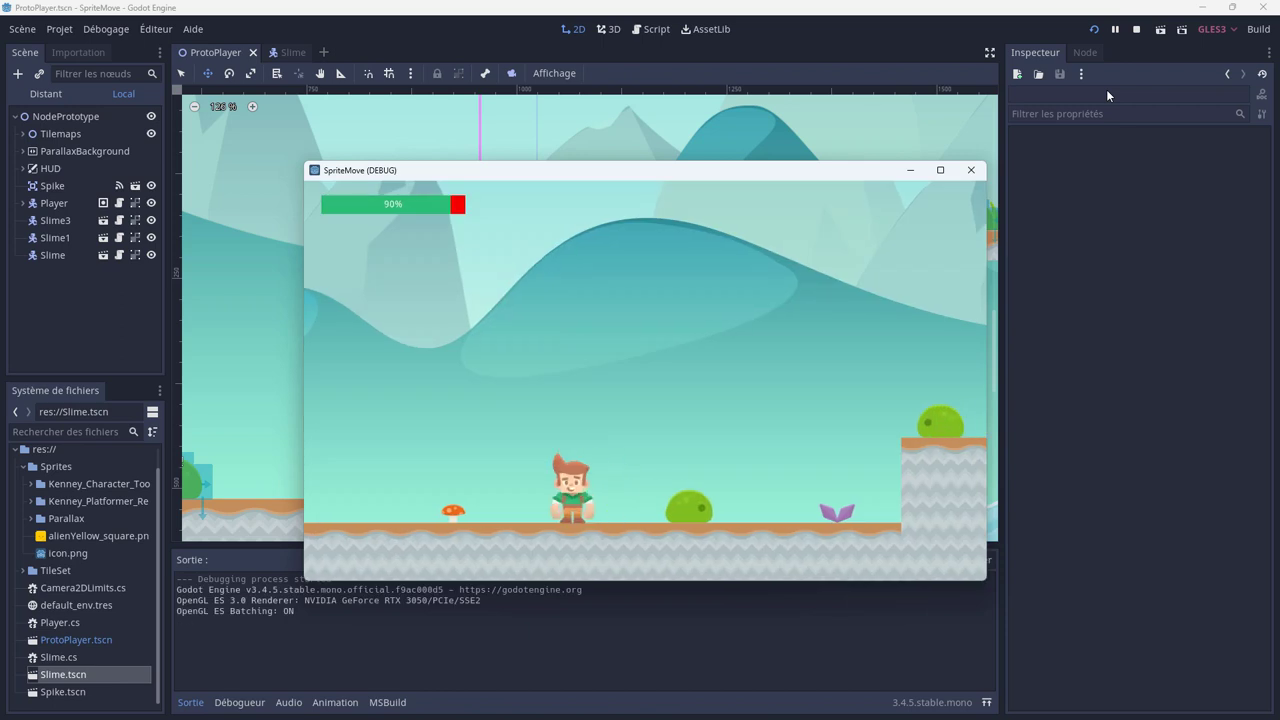
key(space)
key(Right)
key(space)
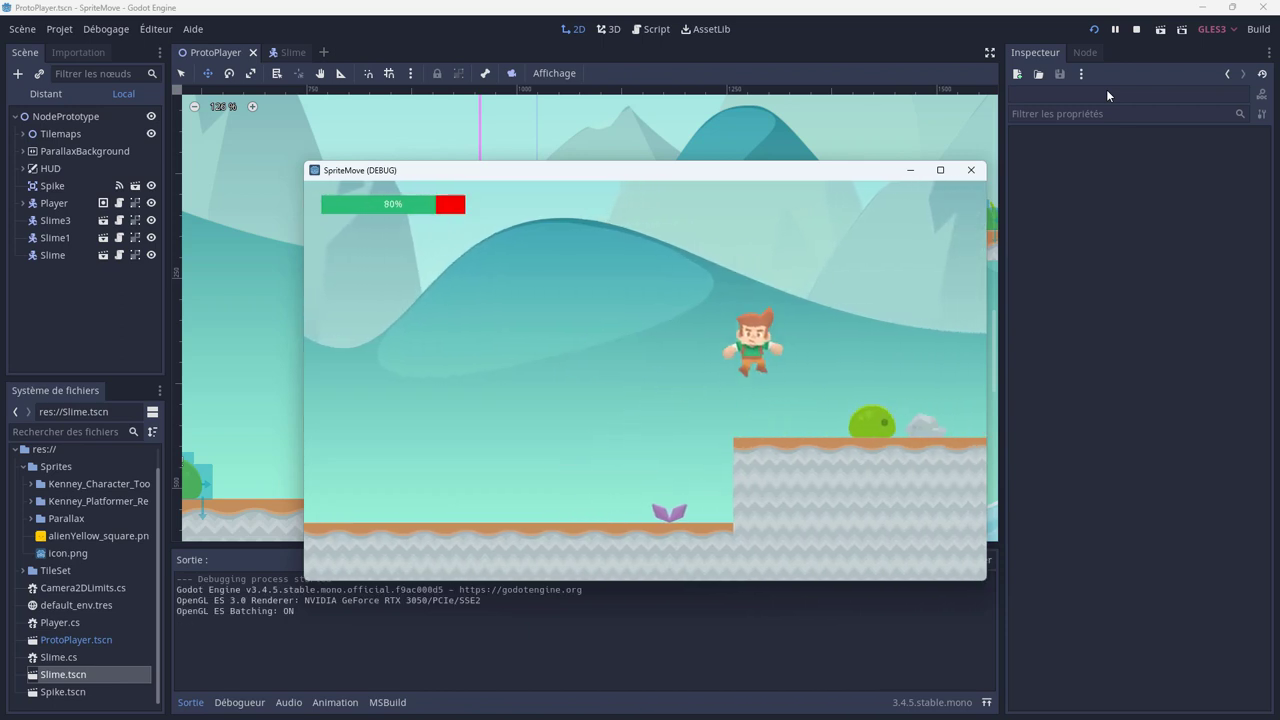
key(Right)
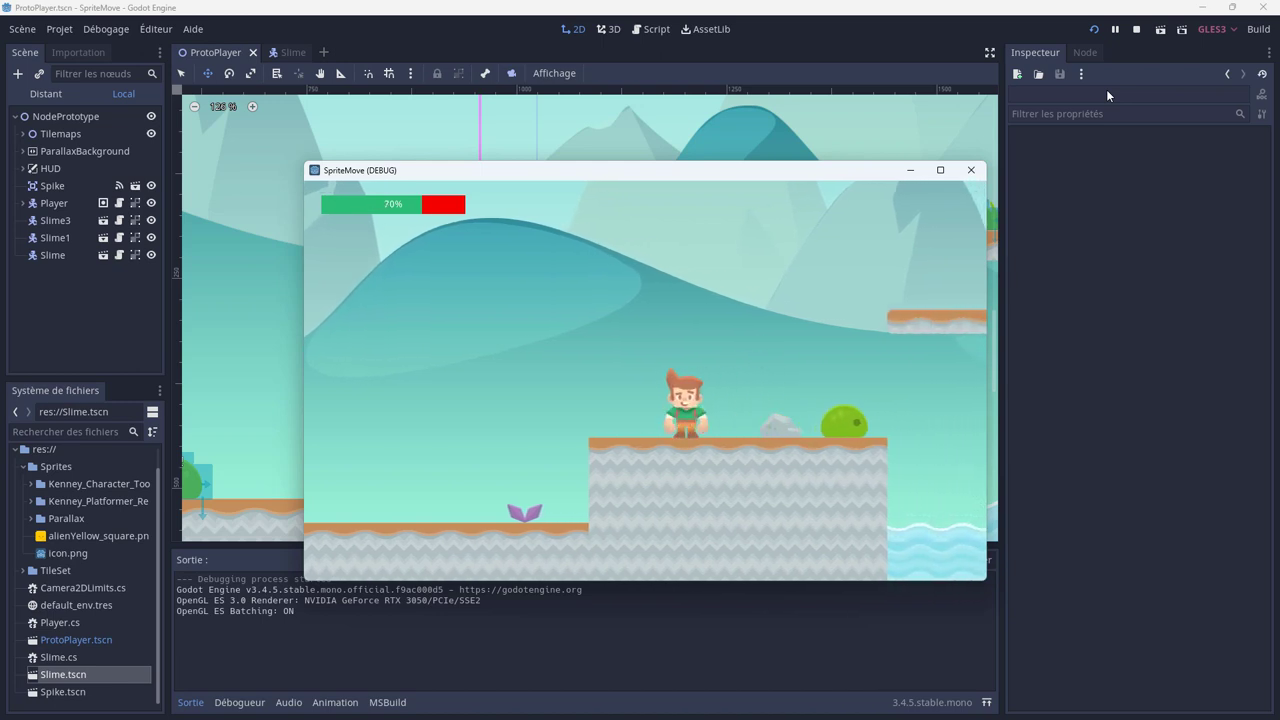
key(Right)
key(space)
key(Right)
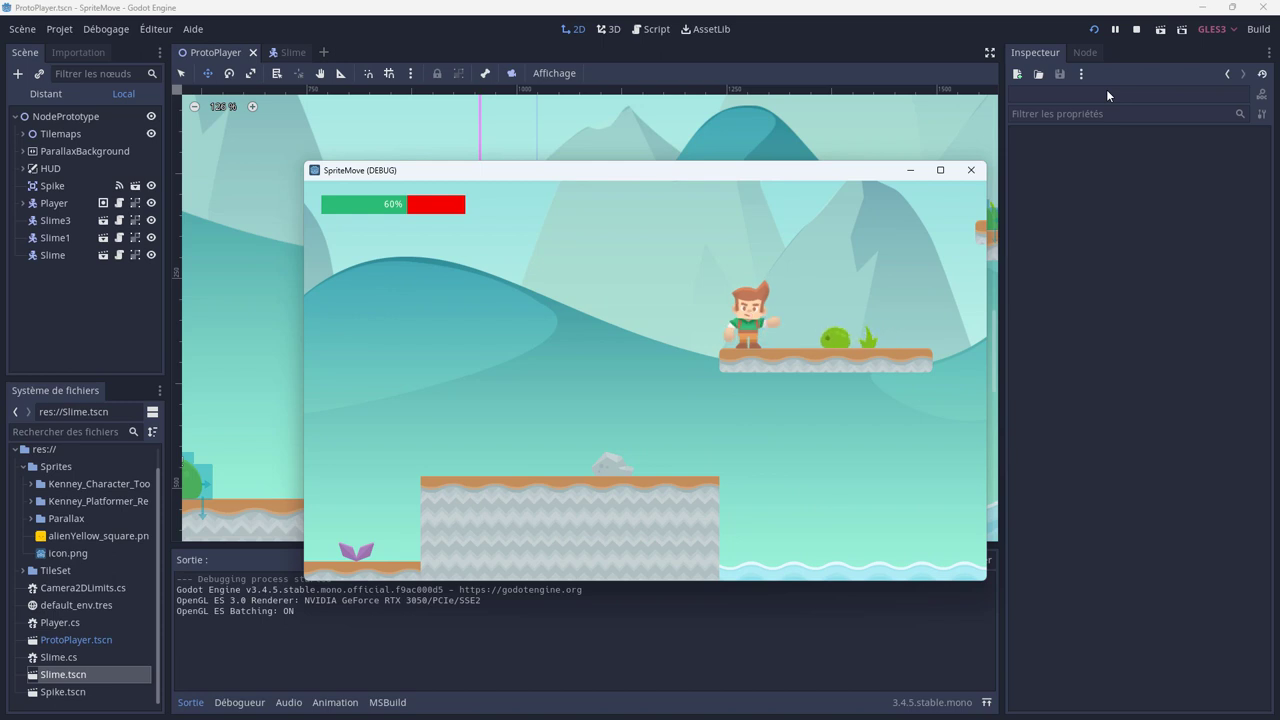
key(Right)
key(Right)
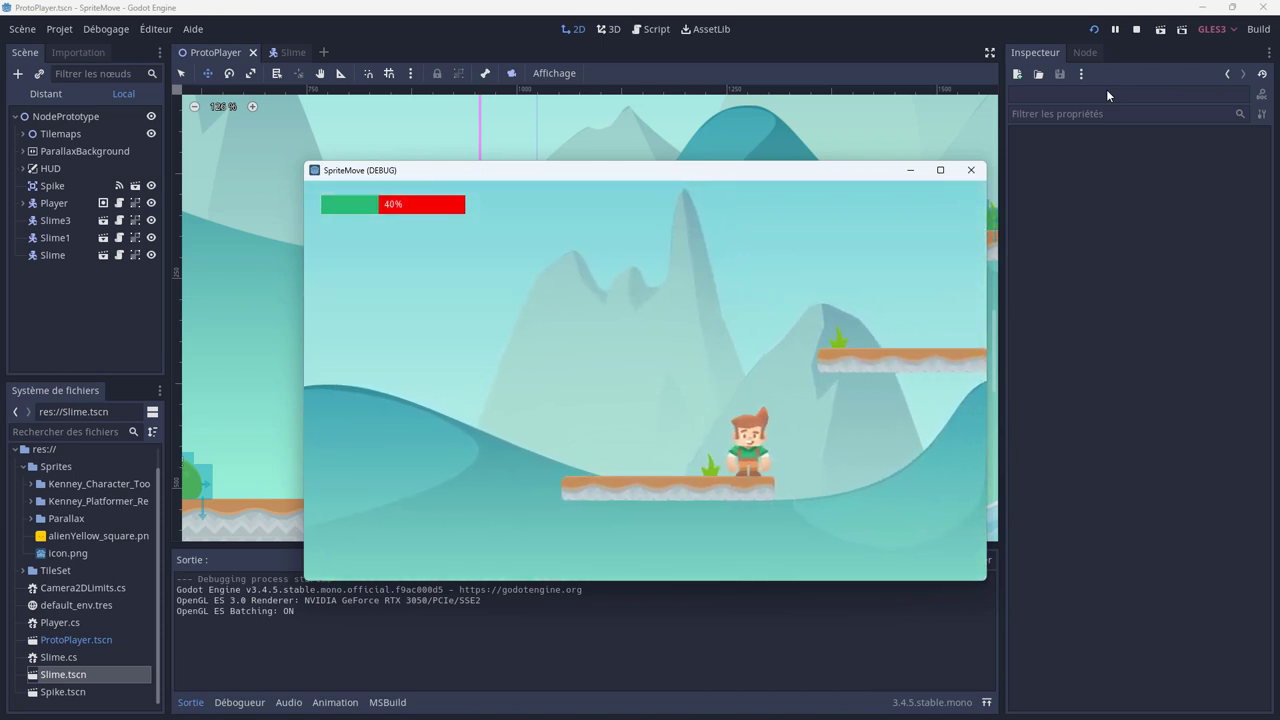
click(971, 172)
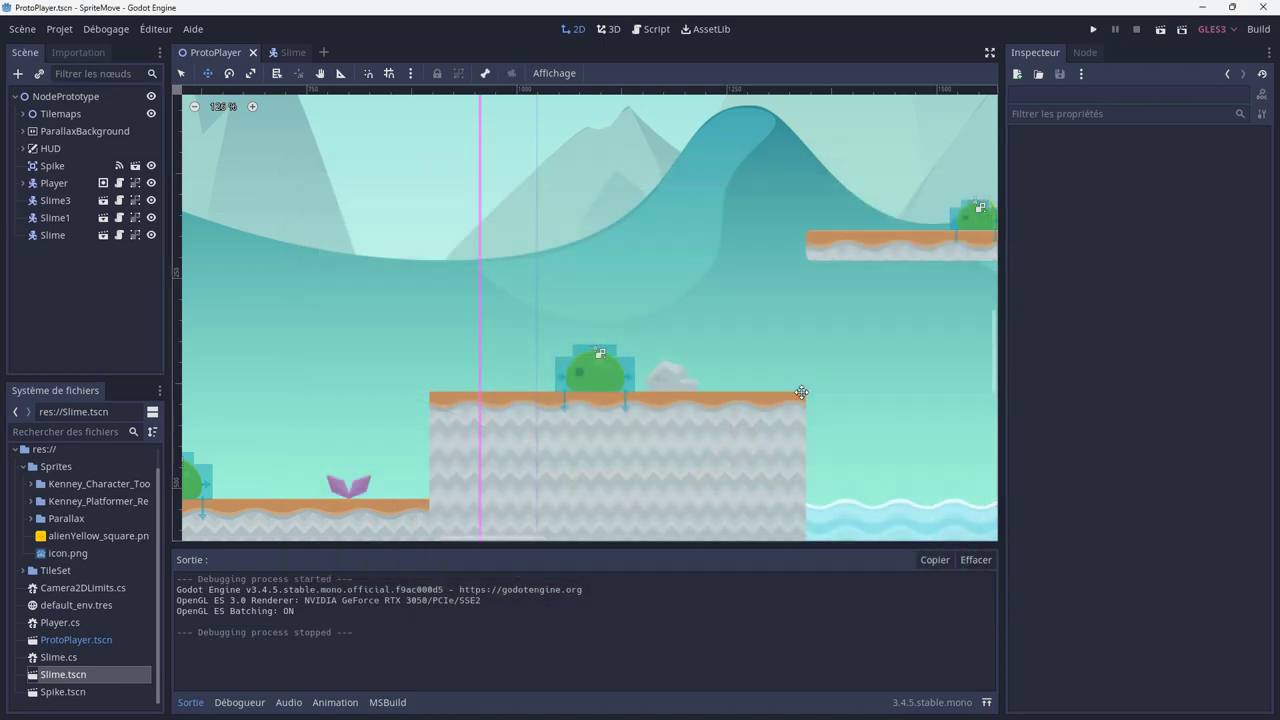
Enable Visible Collision Shapes in the Debug menu and relaunch the game.
scroll(655, 322, down, 2)
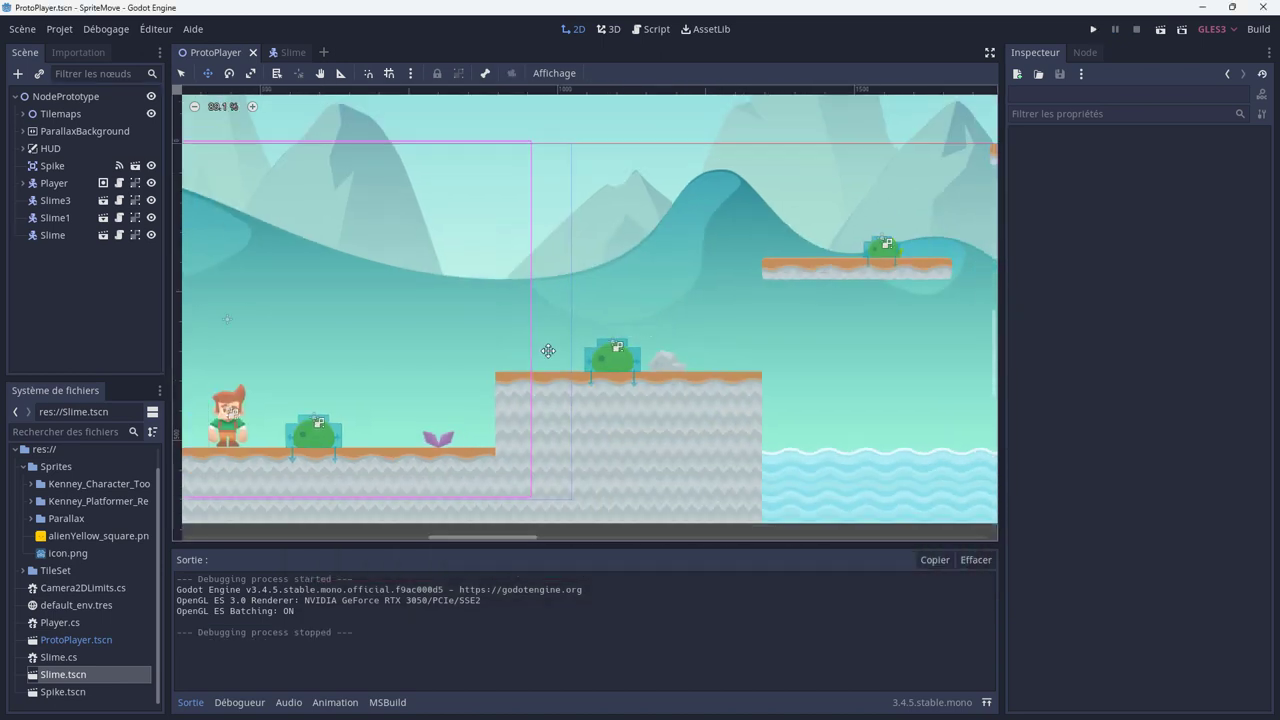
middle_drag(548, 351, 841, 368)
scroll(688, 360, down, 1)
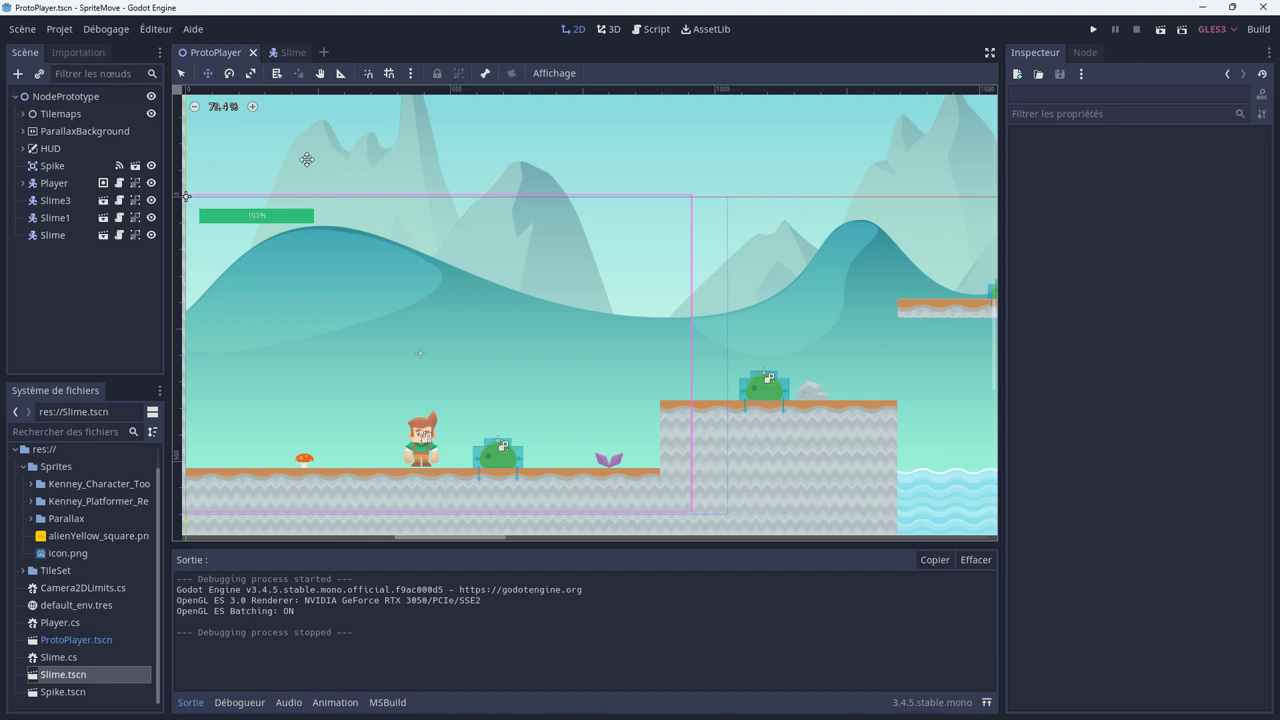
click(108, 32)
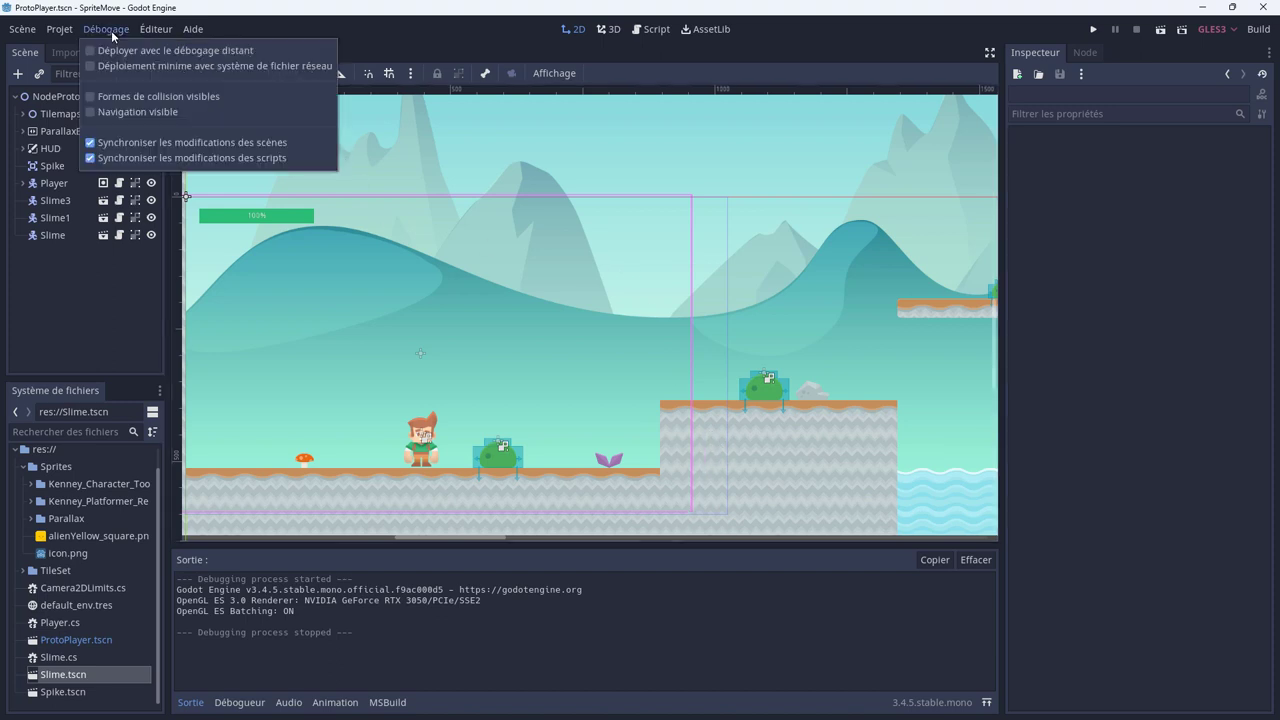
click(121, 98)
click(1096, 32)
click(1094, 30)
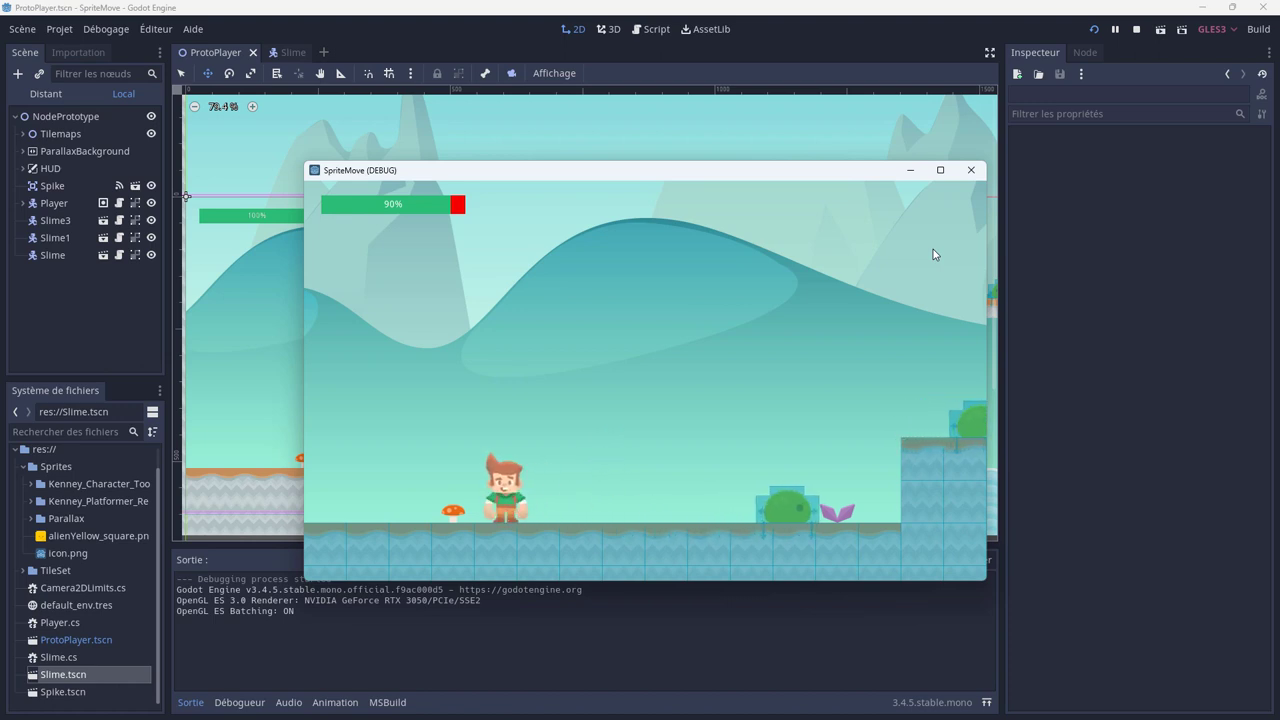
Run right and jump onto the raised platform with hitboxes visible, reaching 70% health, then stop the game.
key(Right)
key(space)
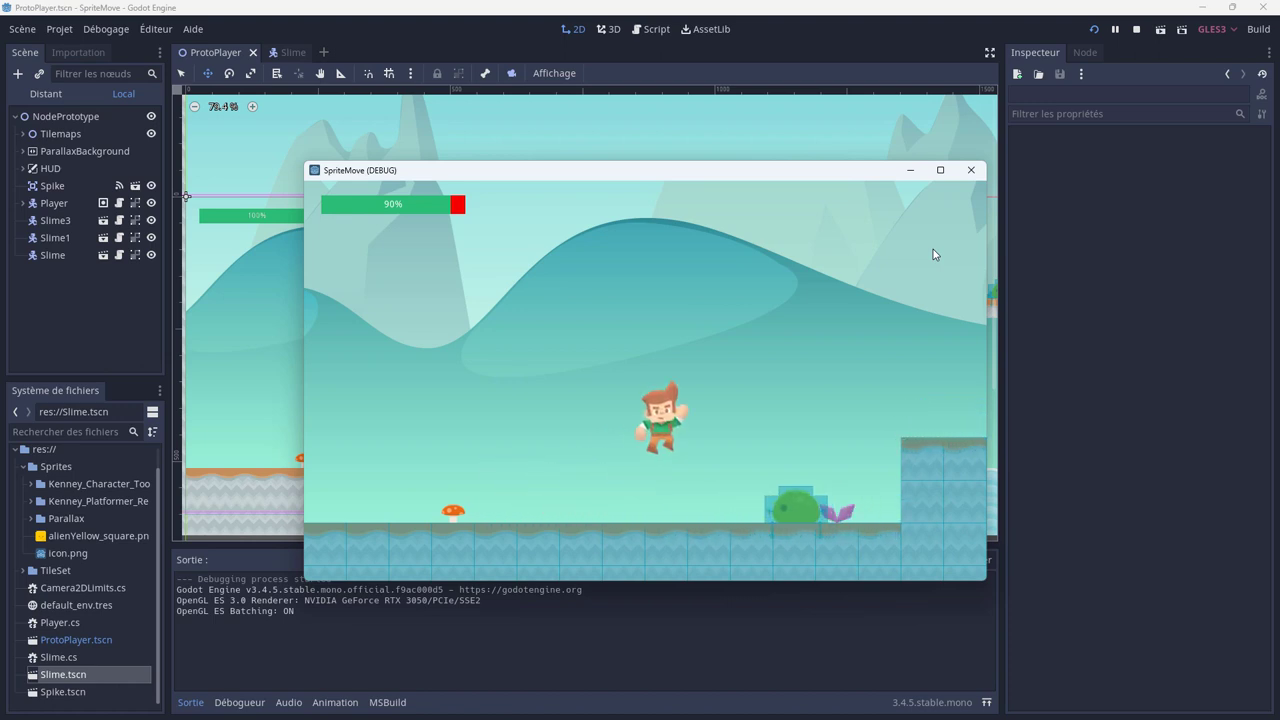
key(space)
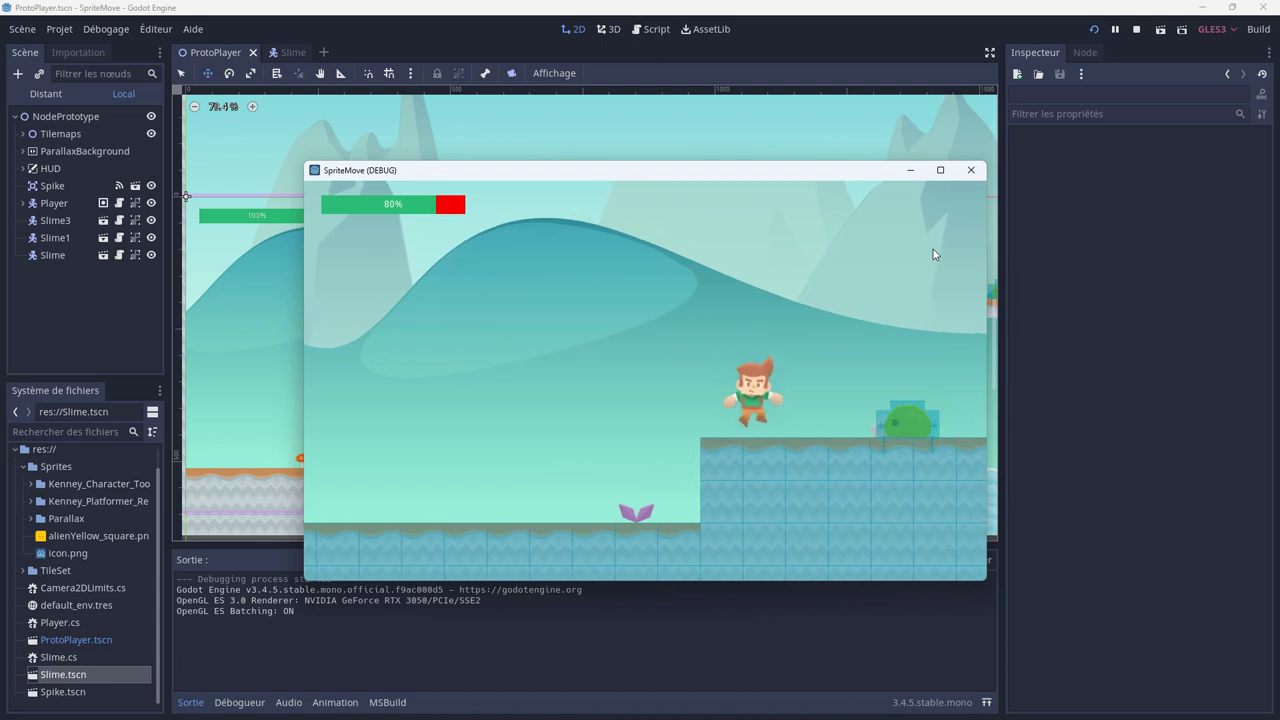
key(space)
key(space)
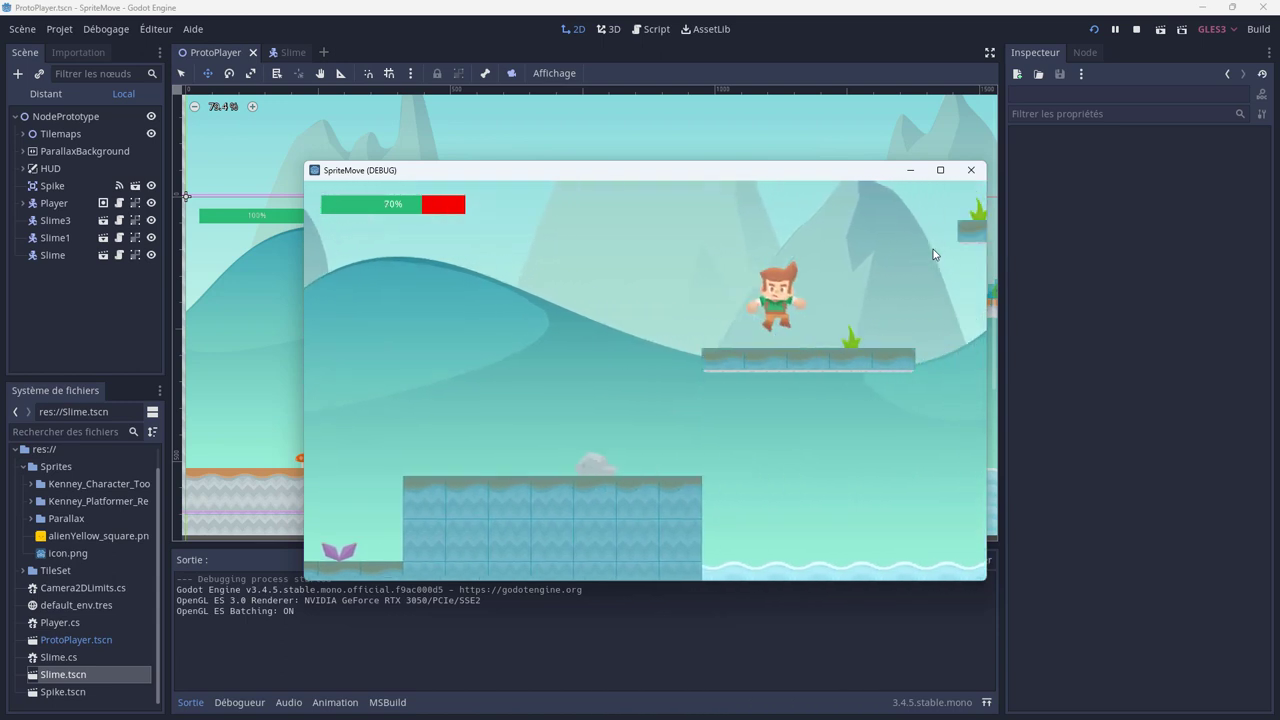
click(970, 170)
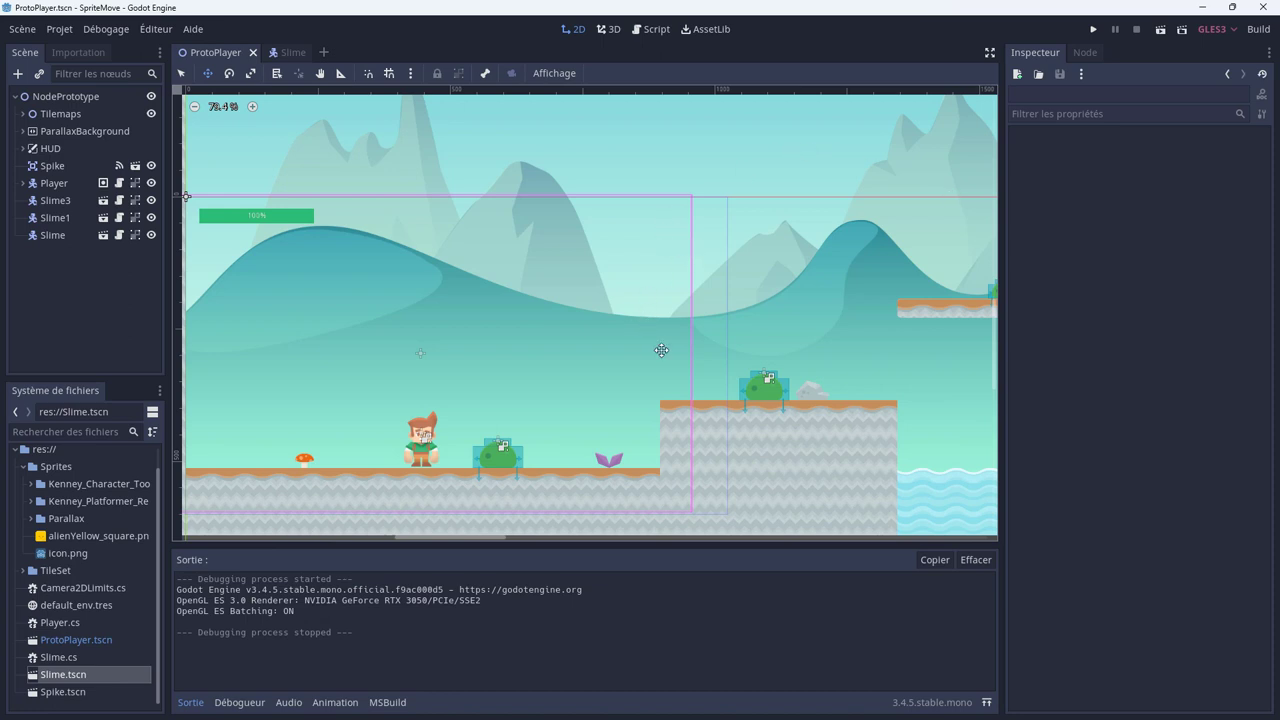